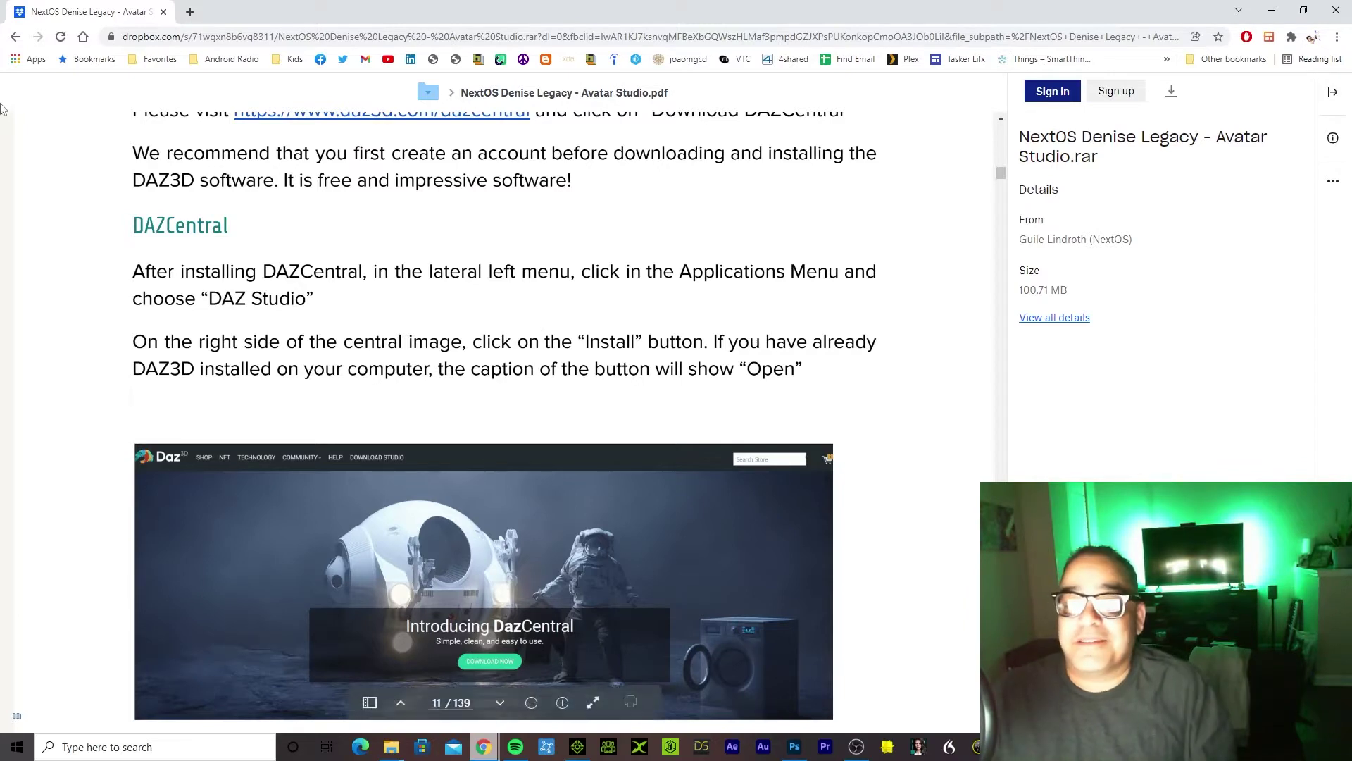
# Read the Avatar Studio guide from the DAZCentral installation section through the DAZ3D Interface section
pyautogui.scroll(-4, 388, 303)
pyautogui.scroll(-2, 393, 388)
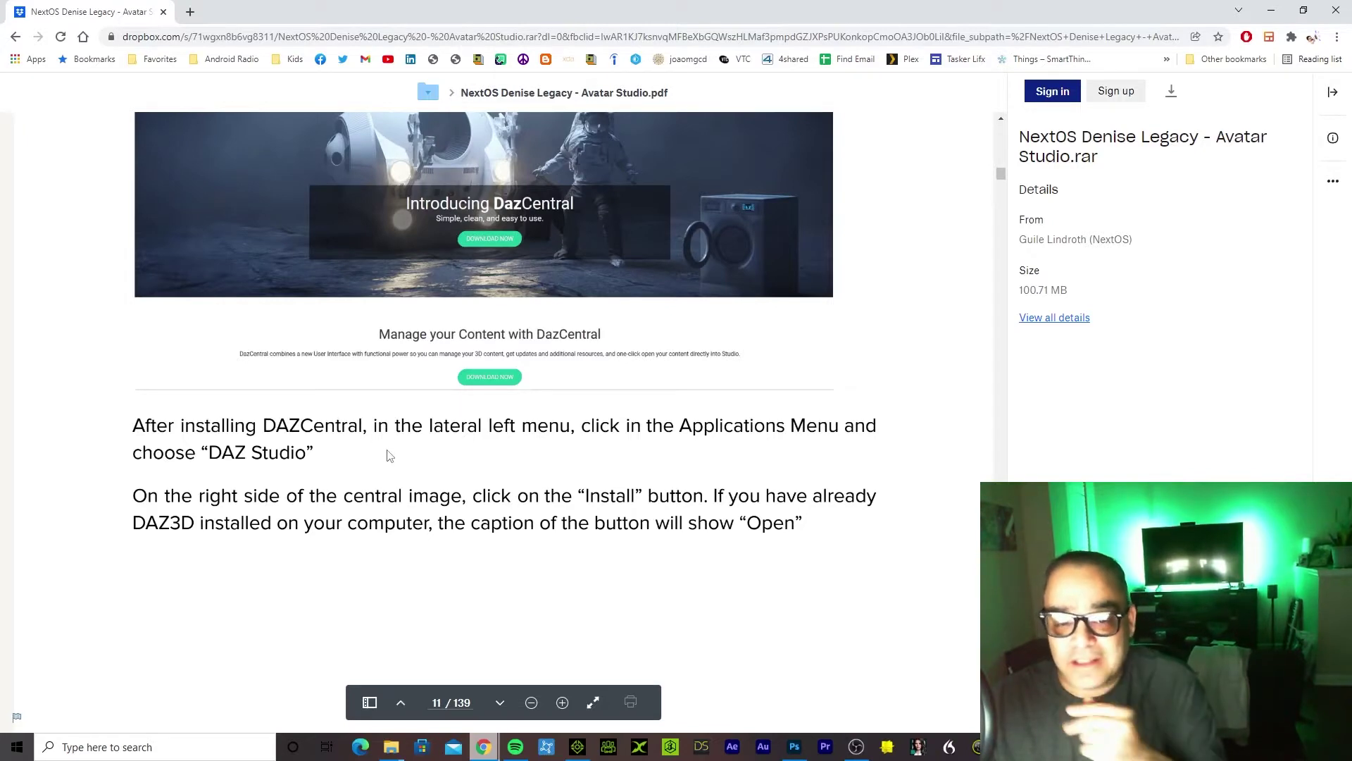
pyautogui.scroll(-6, 389, 456)
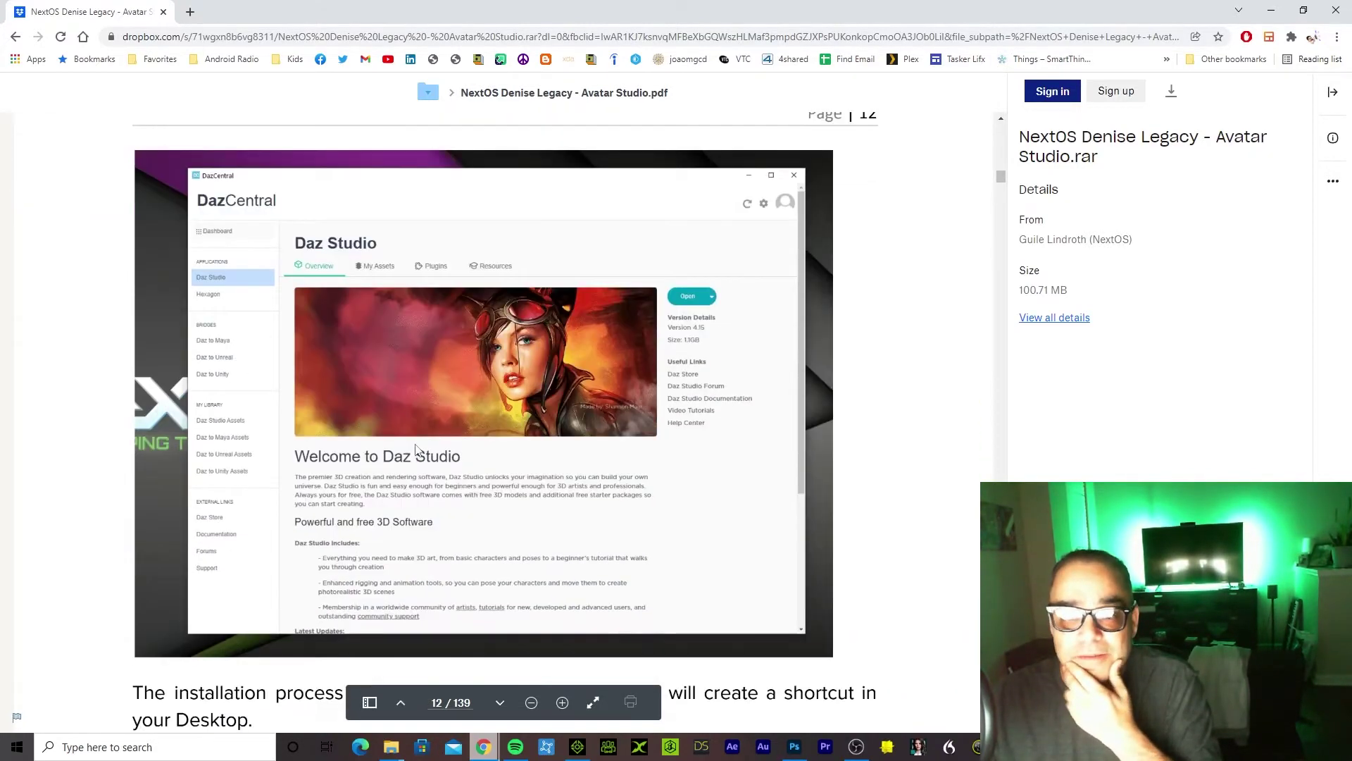
pyautogui.scroll(-8, 416, 450)
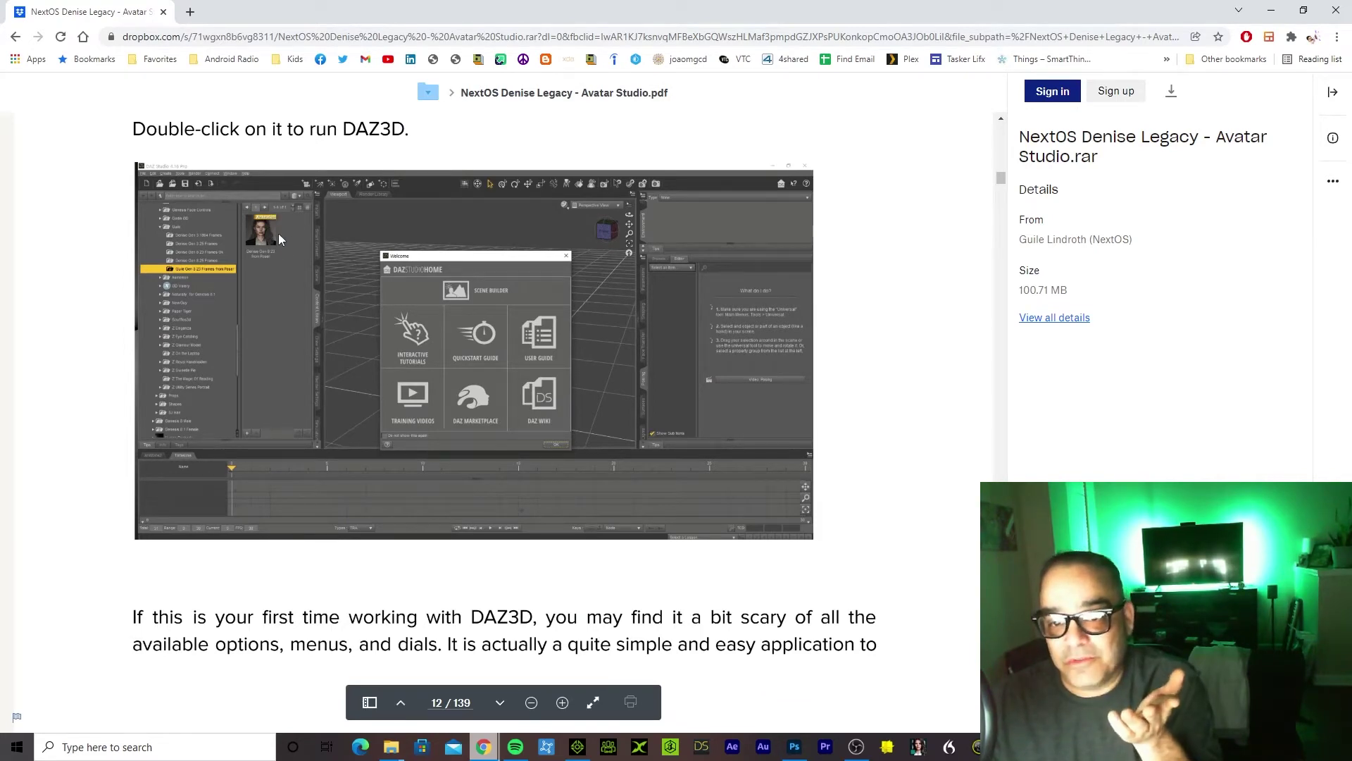
pyautogui.scroll(-9, 329, 356)
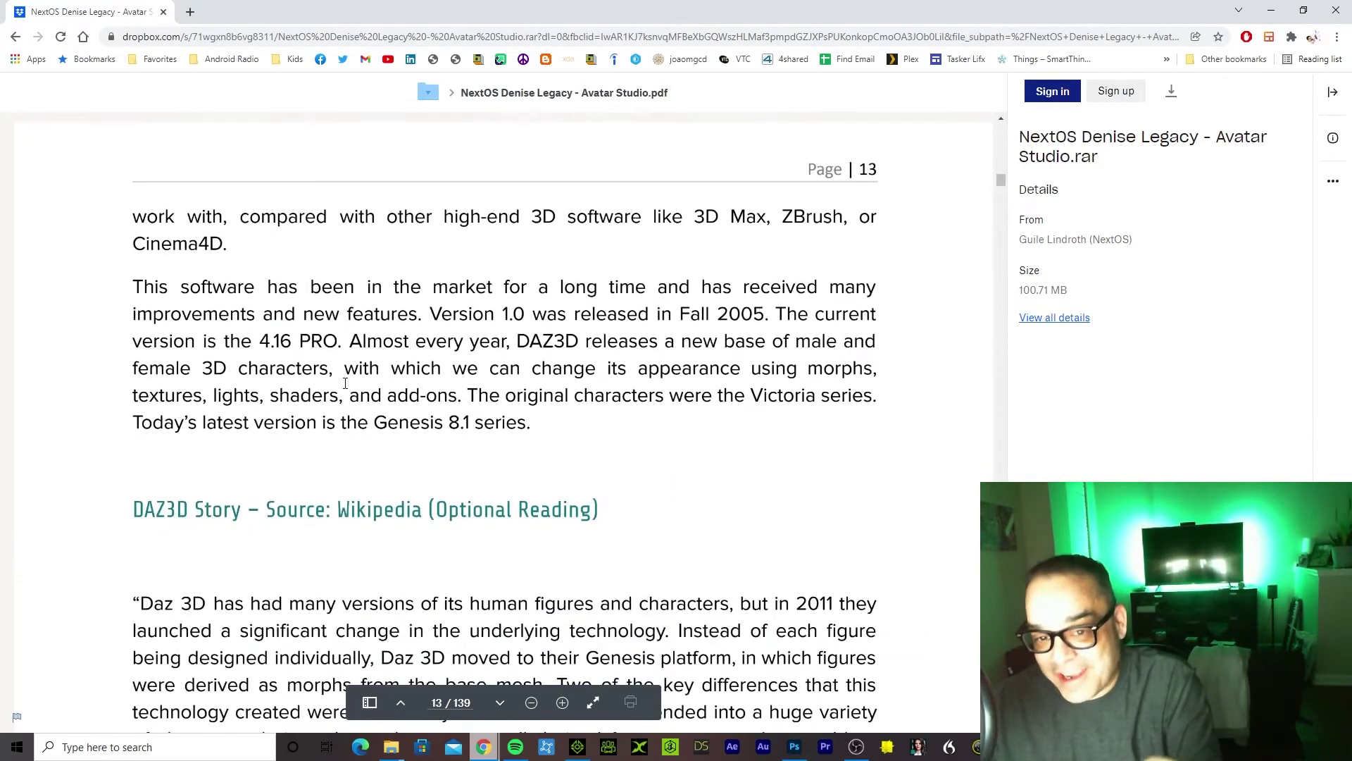
pyautogui.scroll(-3, 345, 383)
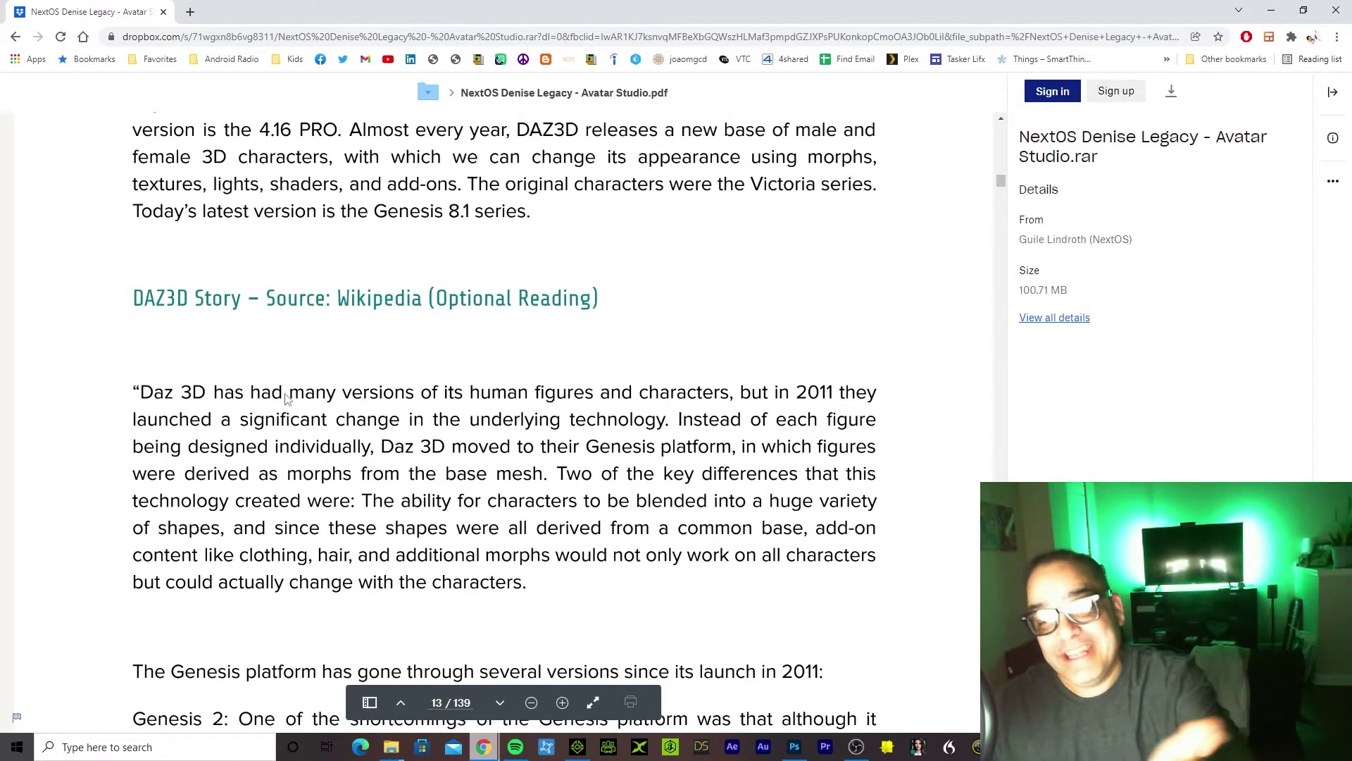
pyautogui.scroll(-14, 286, 398)
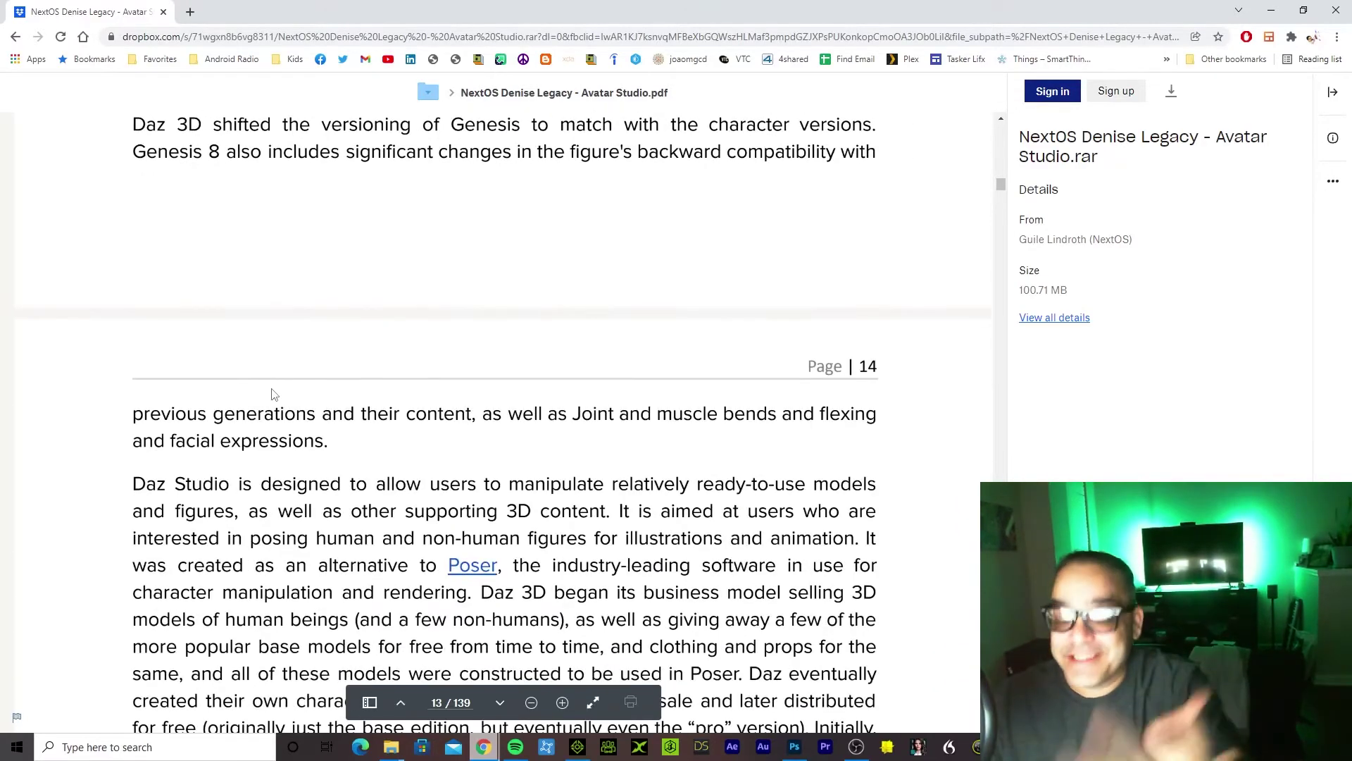
pyautogui.scroll(-13, 274, 393)
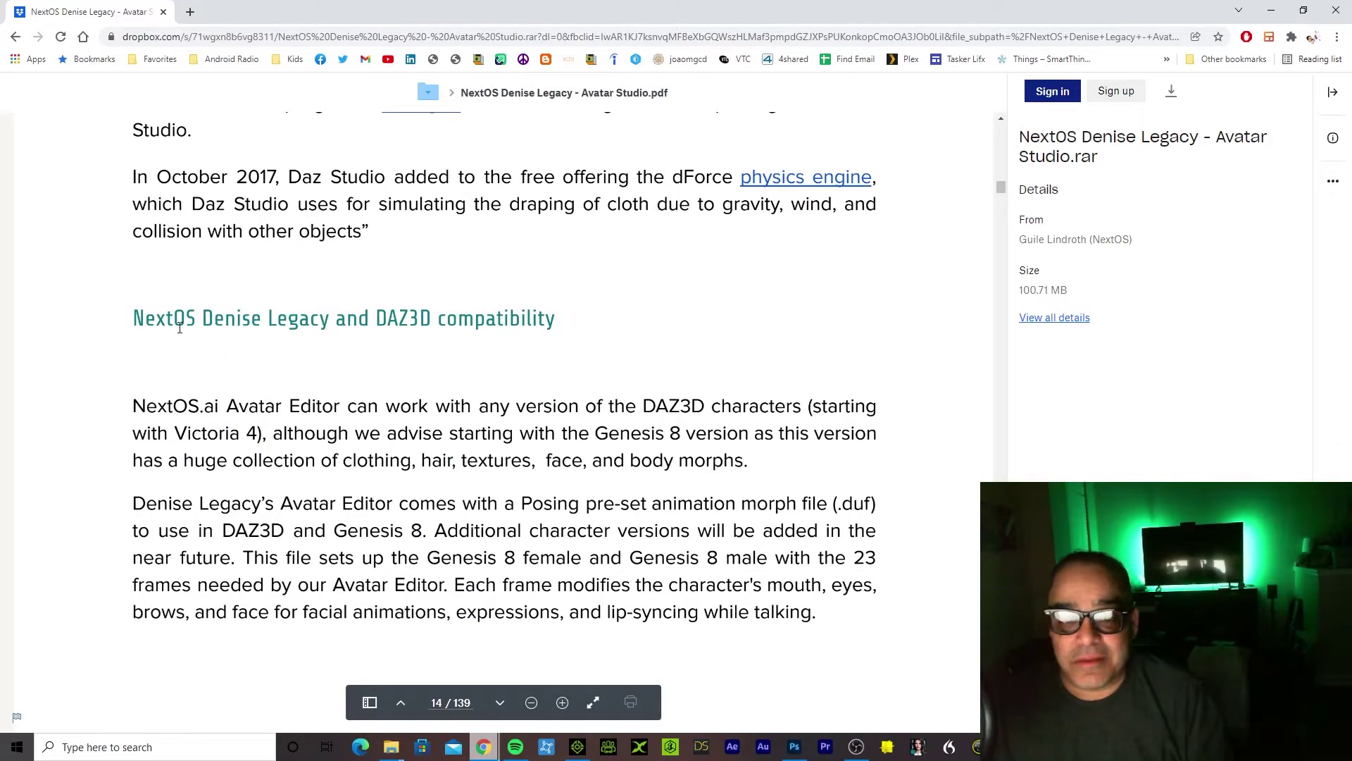
pyautogui.scroll(-10, 355, 372)
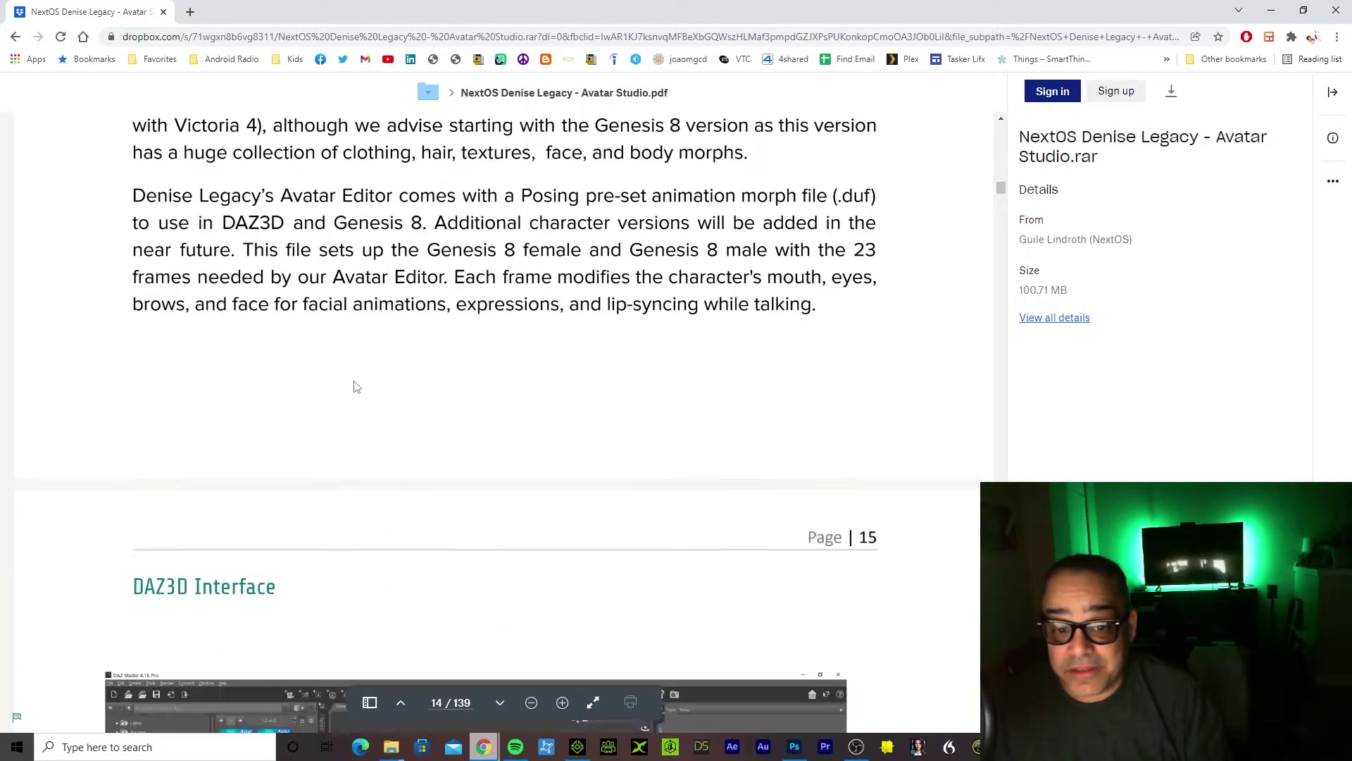
pyautogui.scroll(-1, 346, 382)
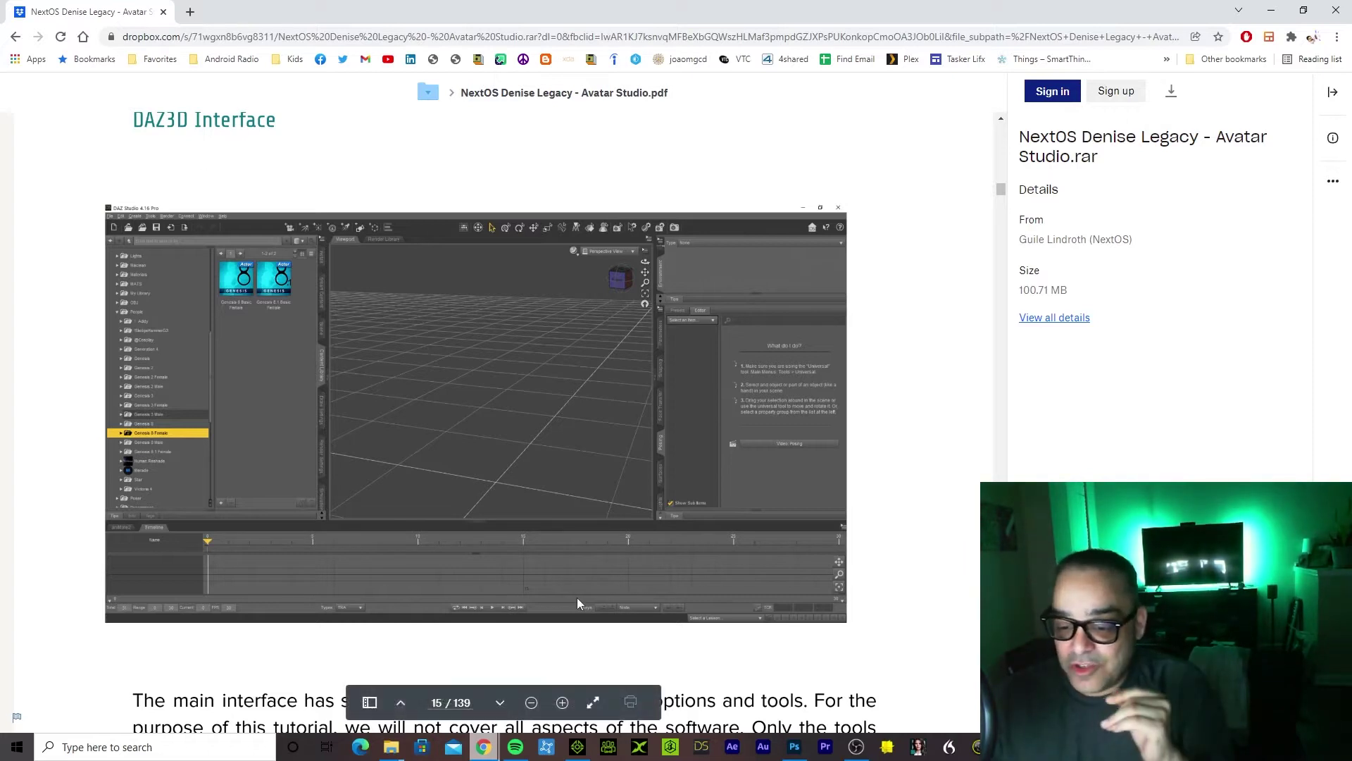
# Switch to DAZ Studio, dismiss the startup resource error, and close the Welcome dialog with "Do not show this again" enabled
pyautogui.click(701, 746)
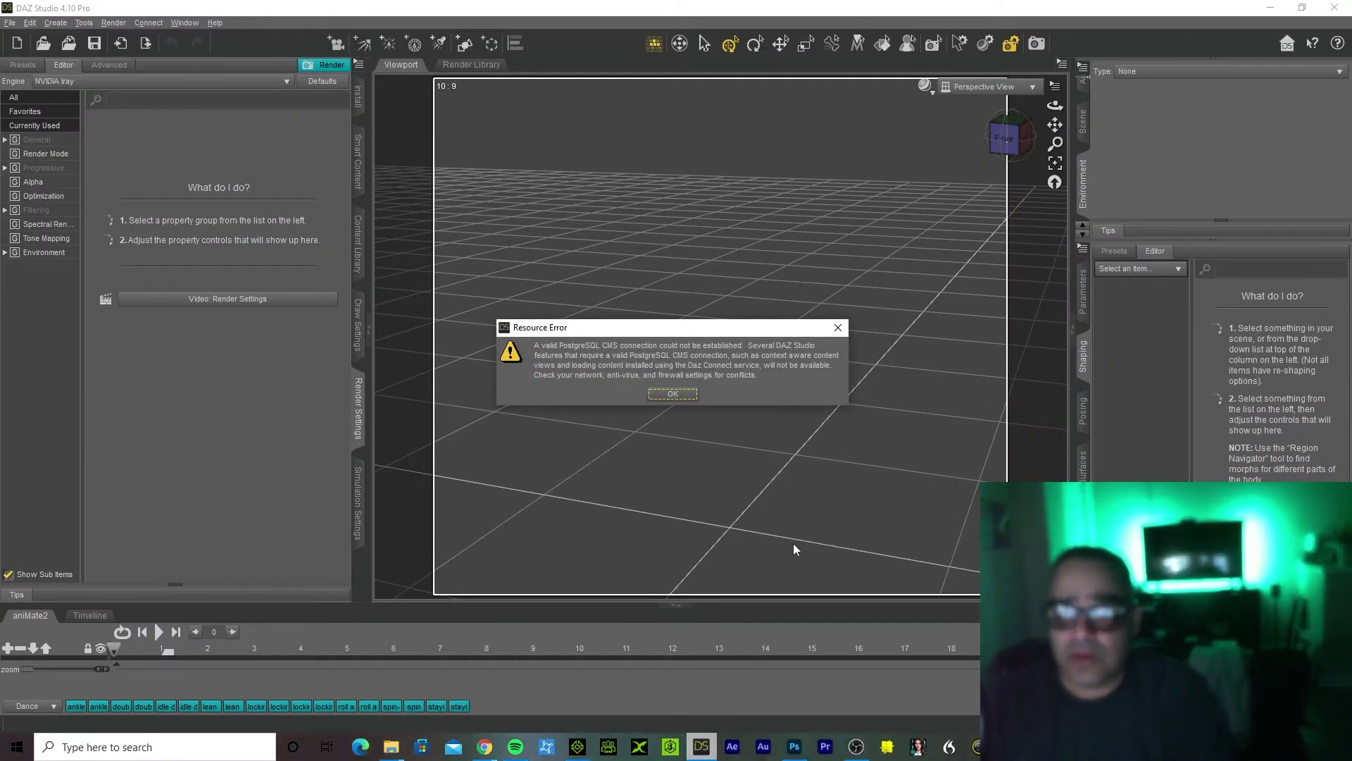
pyautogui.press('Return')
pyautogui.click(492, 561)
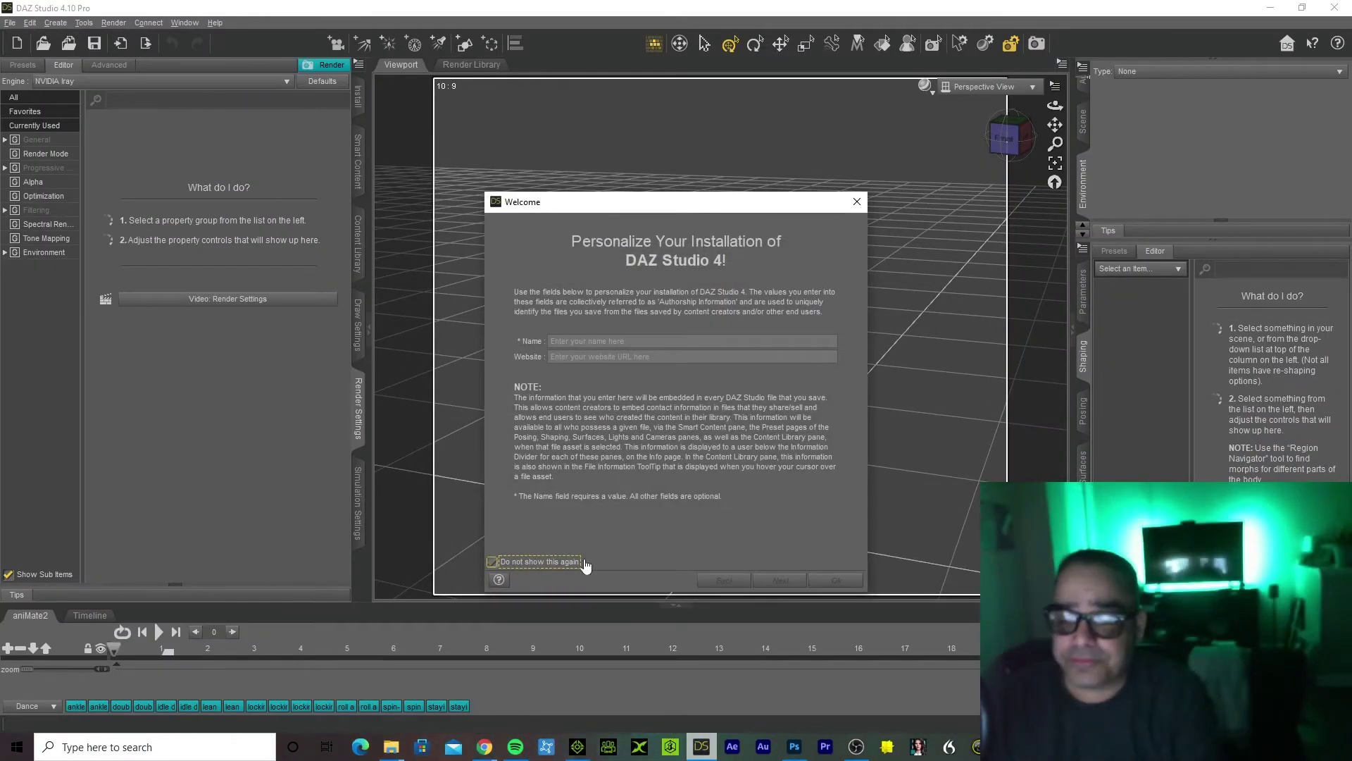
pyautogui.click(857, 202)
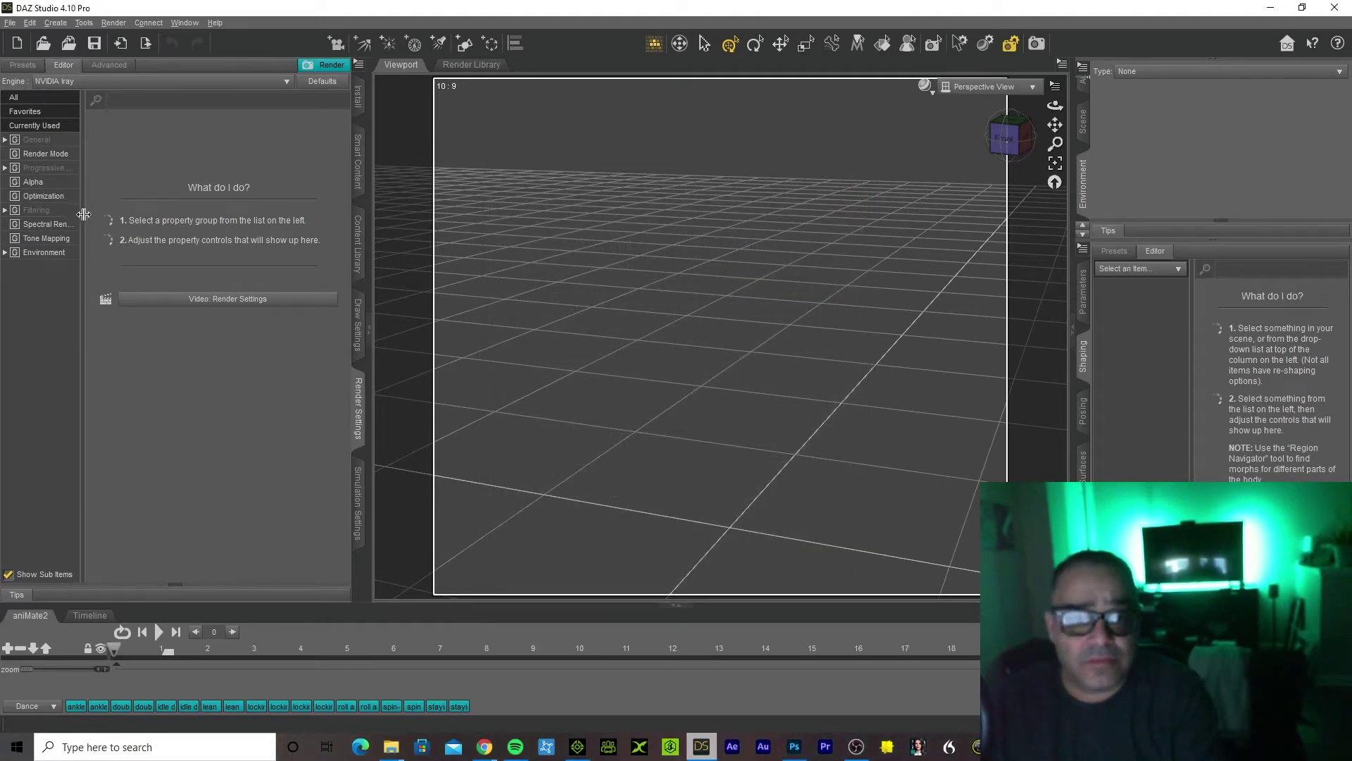
pyautogui.moveTo(83, 214); pyautogui.dragTo(115, 215)
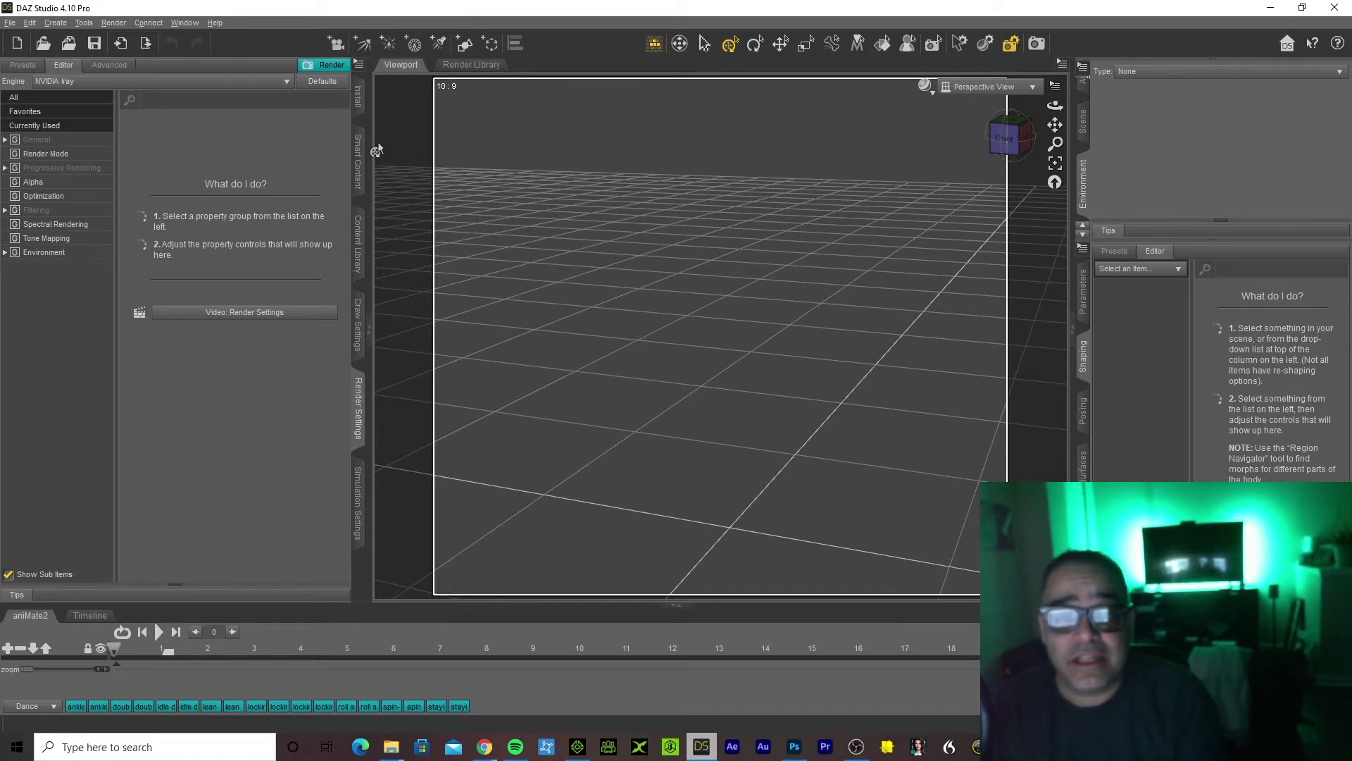
# Load the Genesis 8 Basic Male figure from the Content Library into the viewport
pyautogui.click(357, 242)
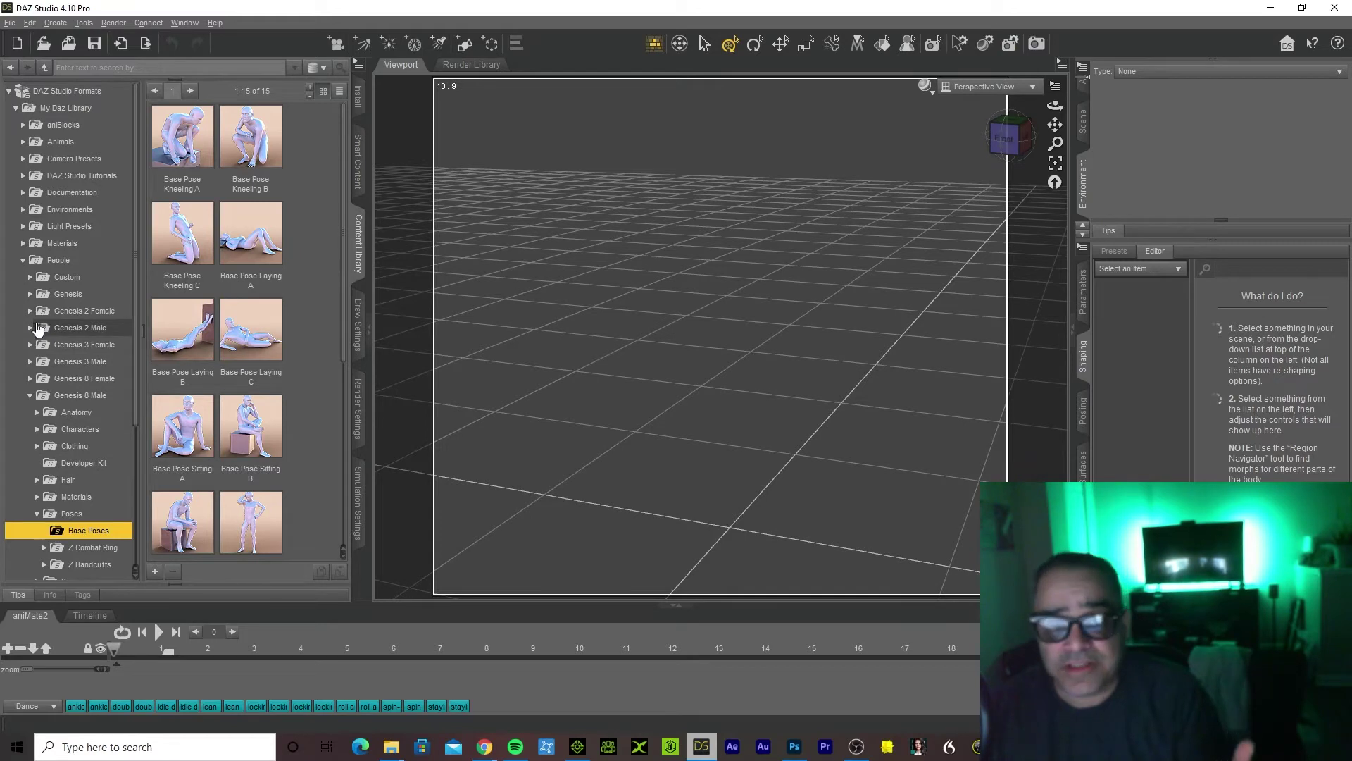
pyautogui.click(99, 398)
pyautogui.click(81, 362)
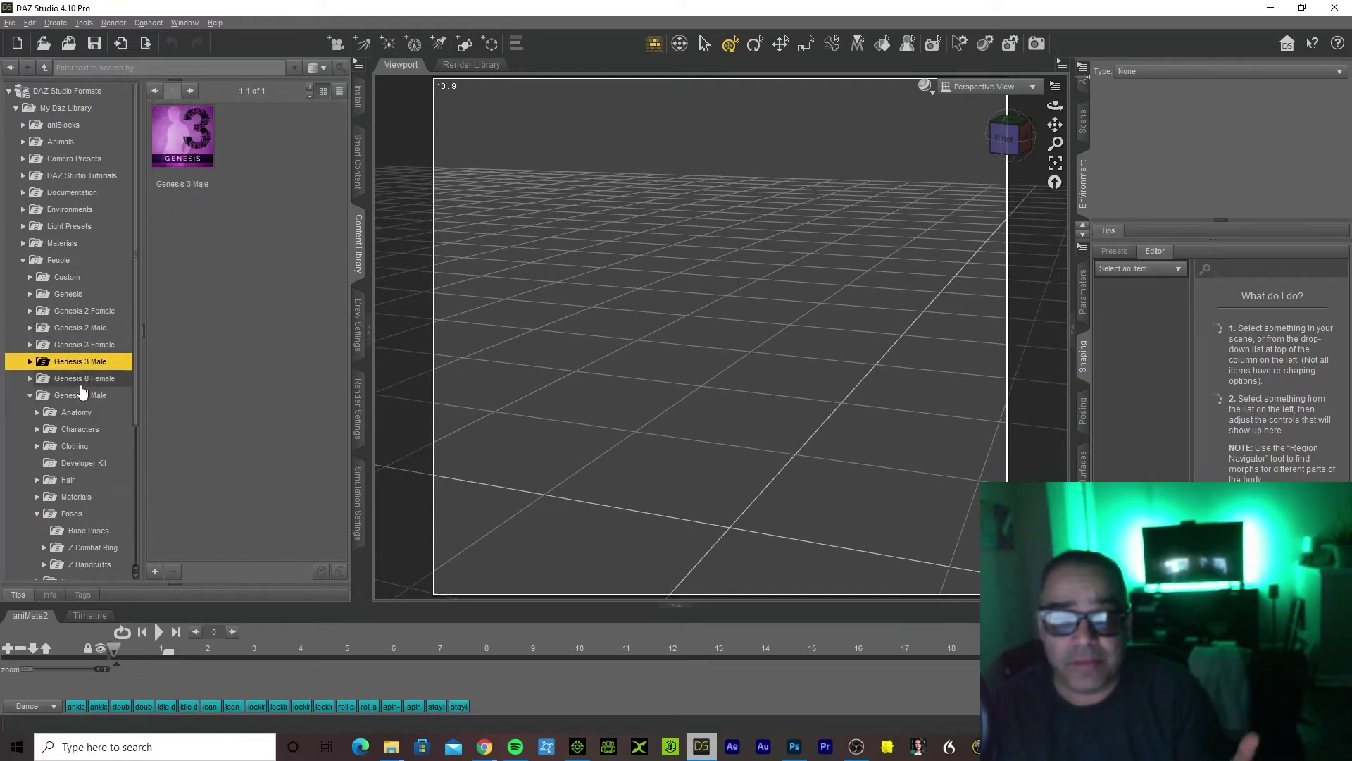
pyautogui.click(82, 381)
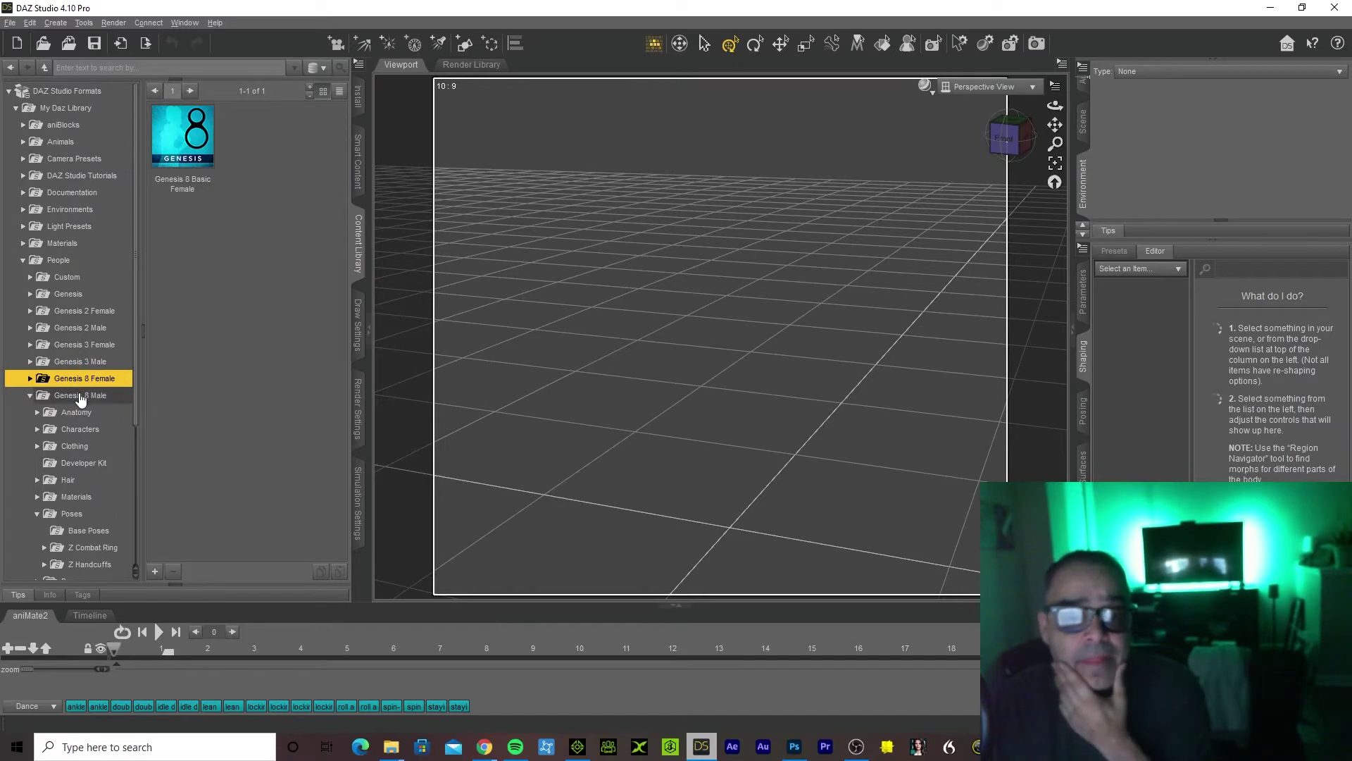
pyautogui.click(81, 399)
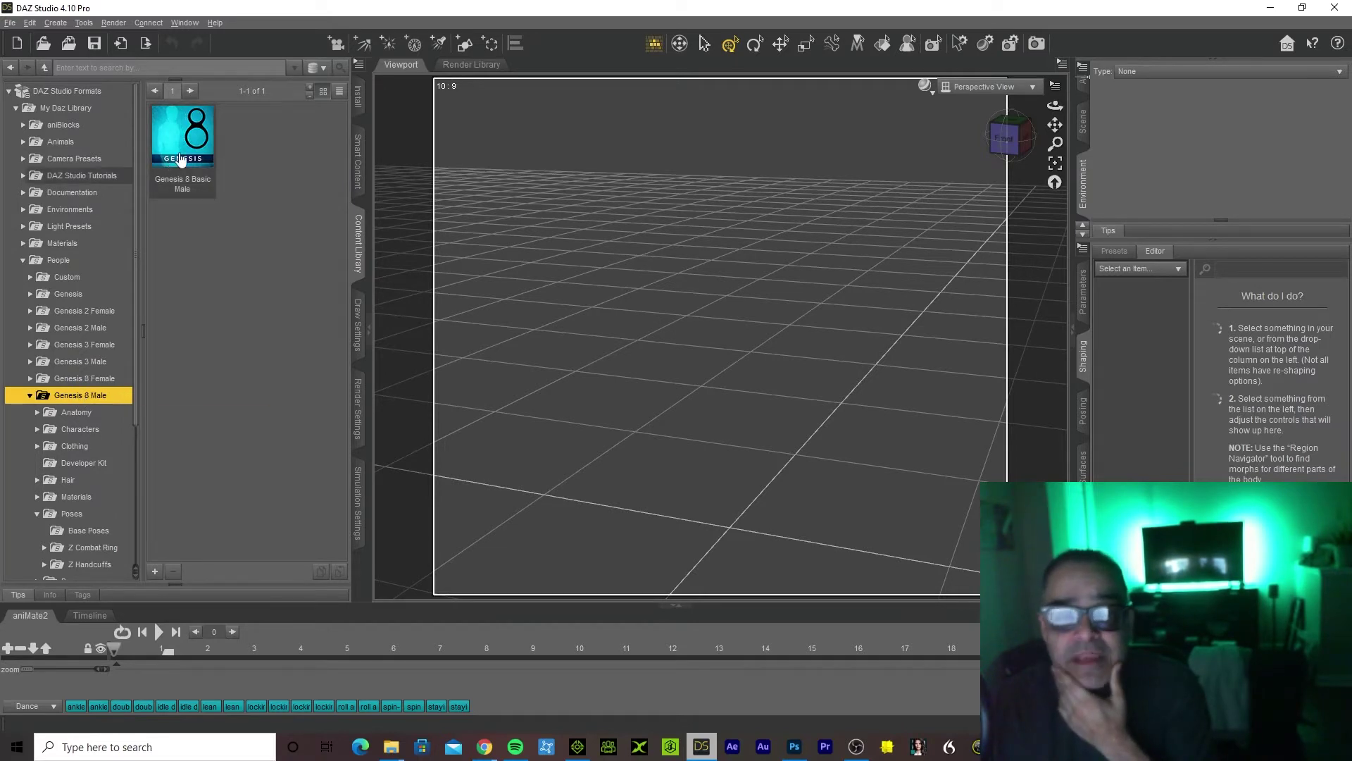
pyautogui.moveTo(181, 160); pyautogui.dragTo(708, 505)
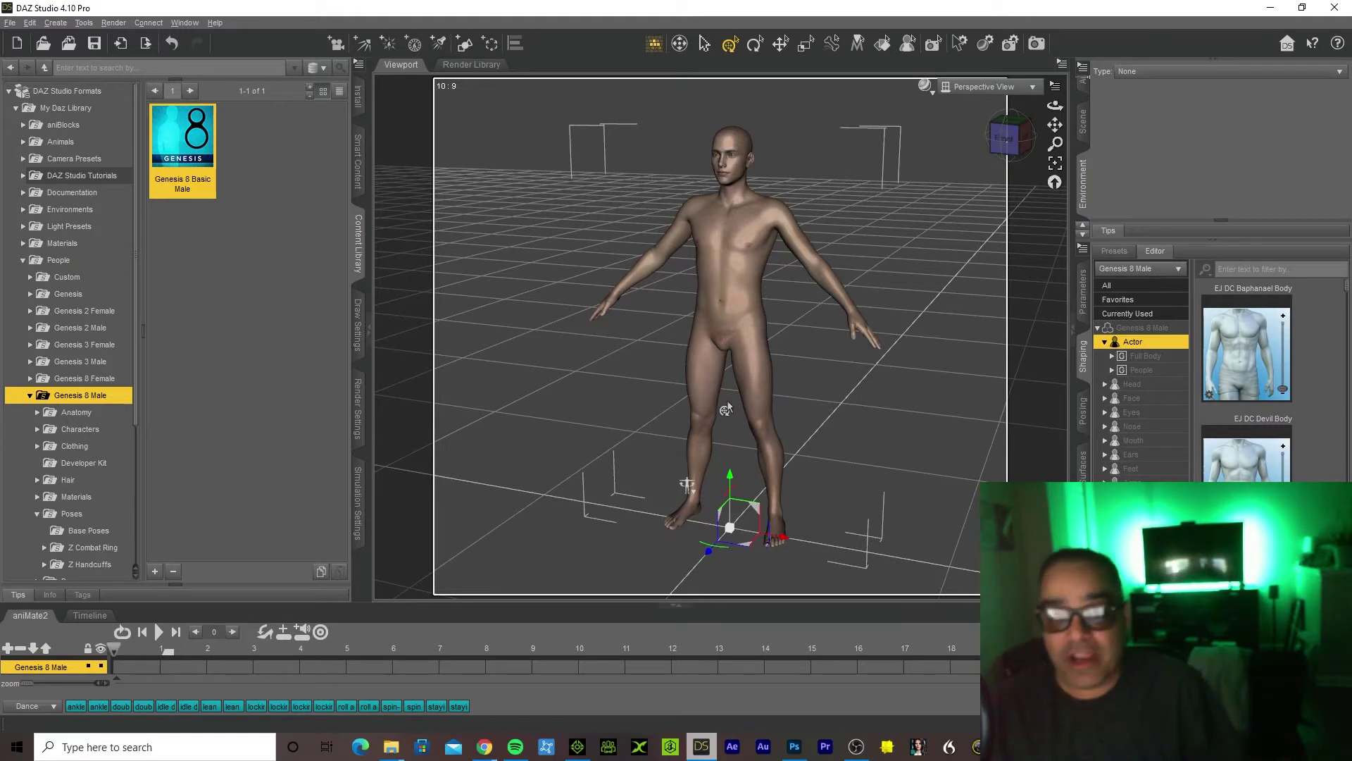
# Browse the Genesis 8 Male characters and clothing folders, from Basic Wear to Midnight_stories, for a suitable outfit
pyautogui.click(74, 430)
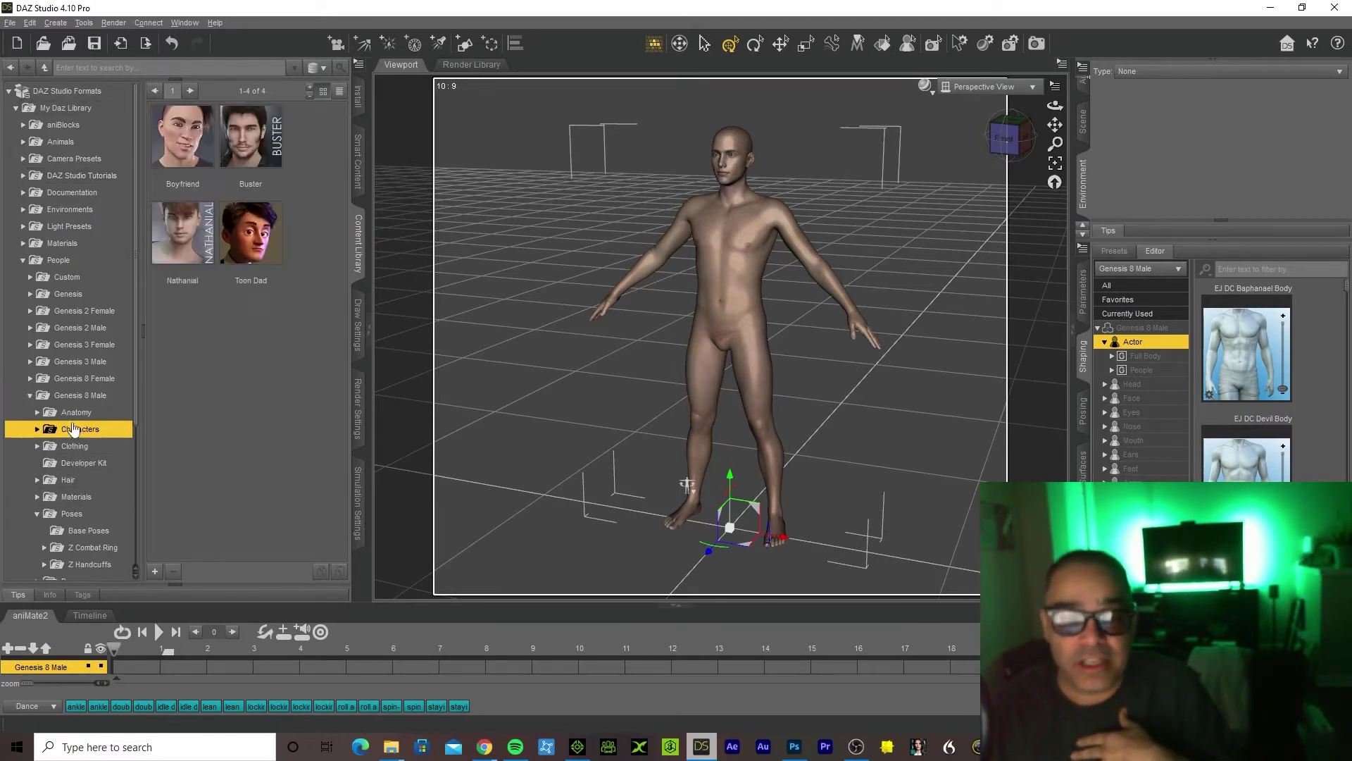
pyautogui.click(37, 447)
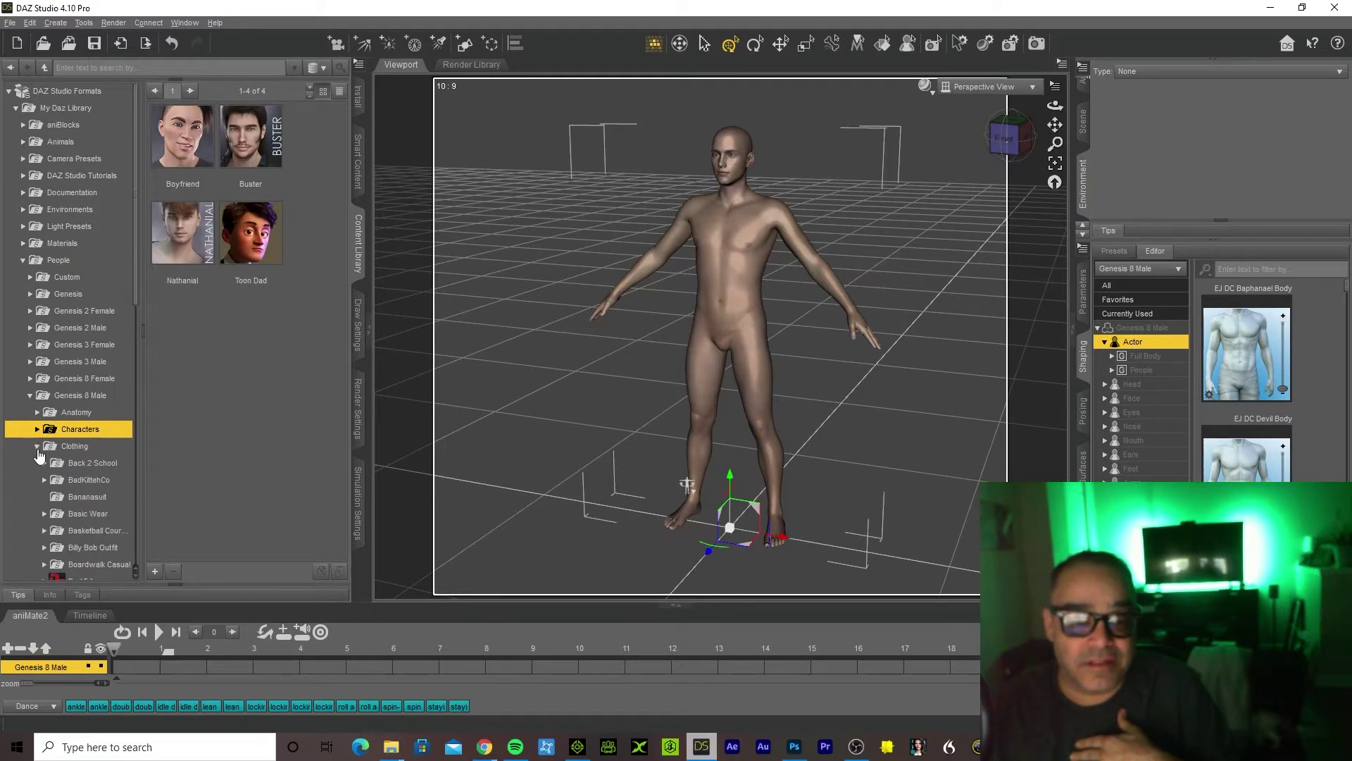
pyautogui.click(88, 514)
pyautogui.scroll(-1, 82, 507)
pyautogui.click(82, 501)
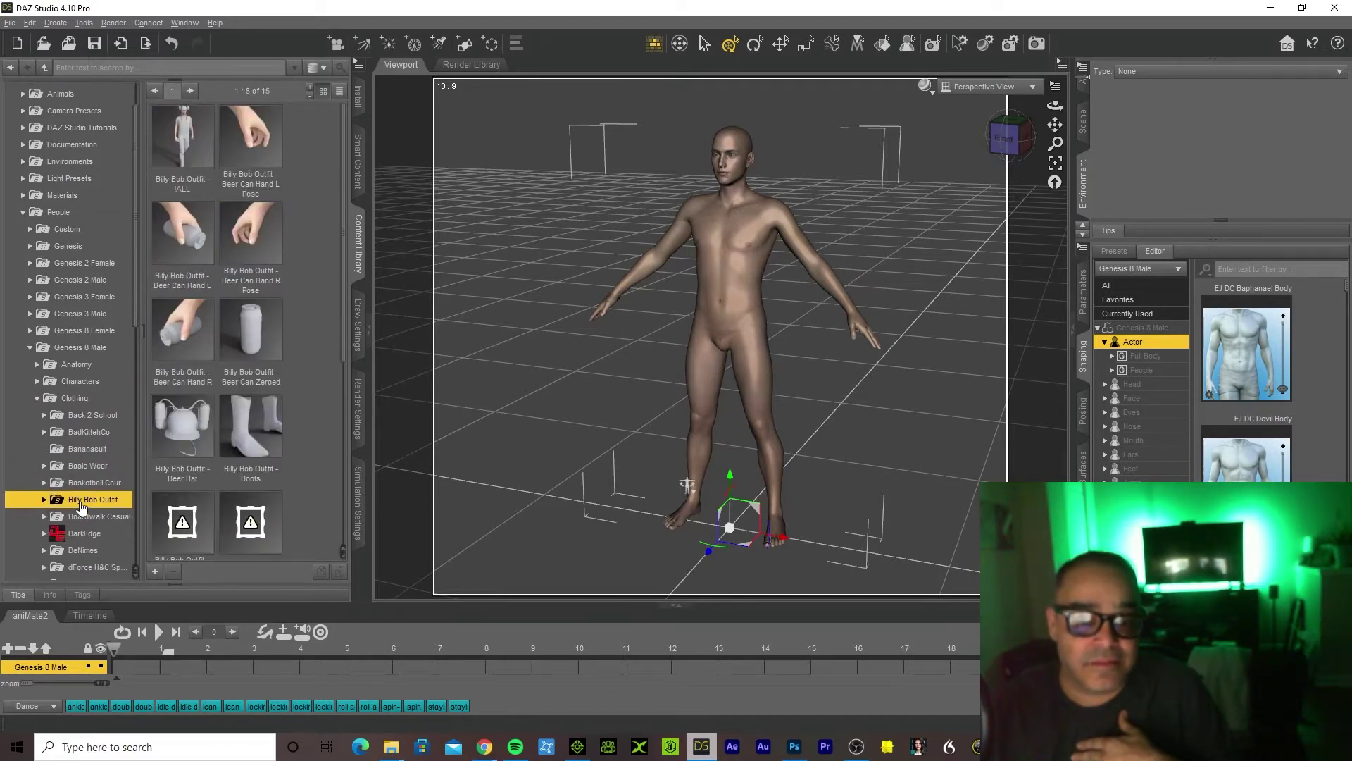
pyautogui.scroll(-2, 82, 505)
pyautogui.click(89, 481)
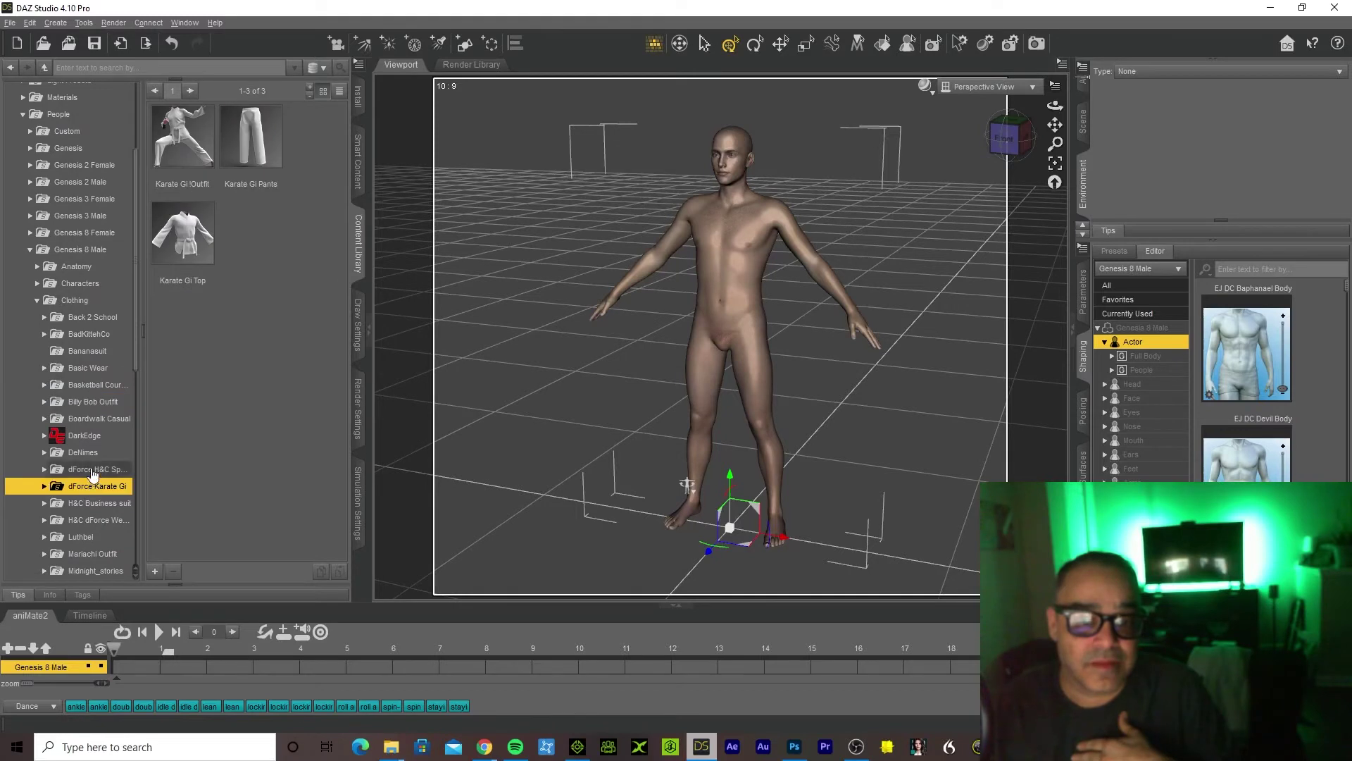
pyautogui.click(93, 471)
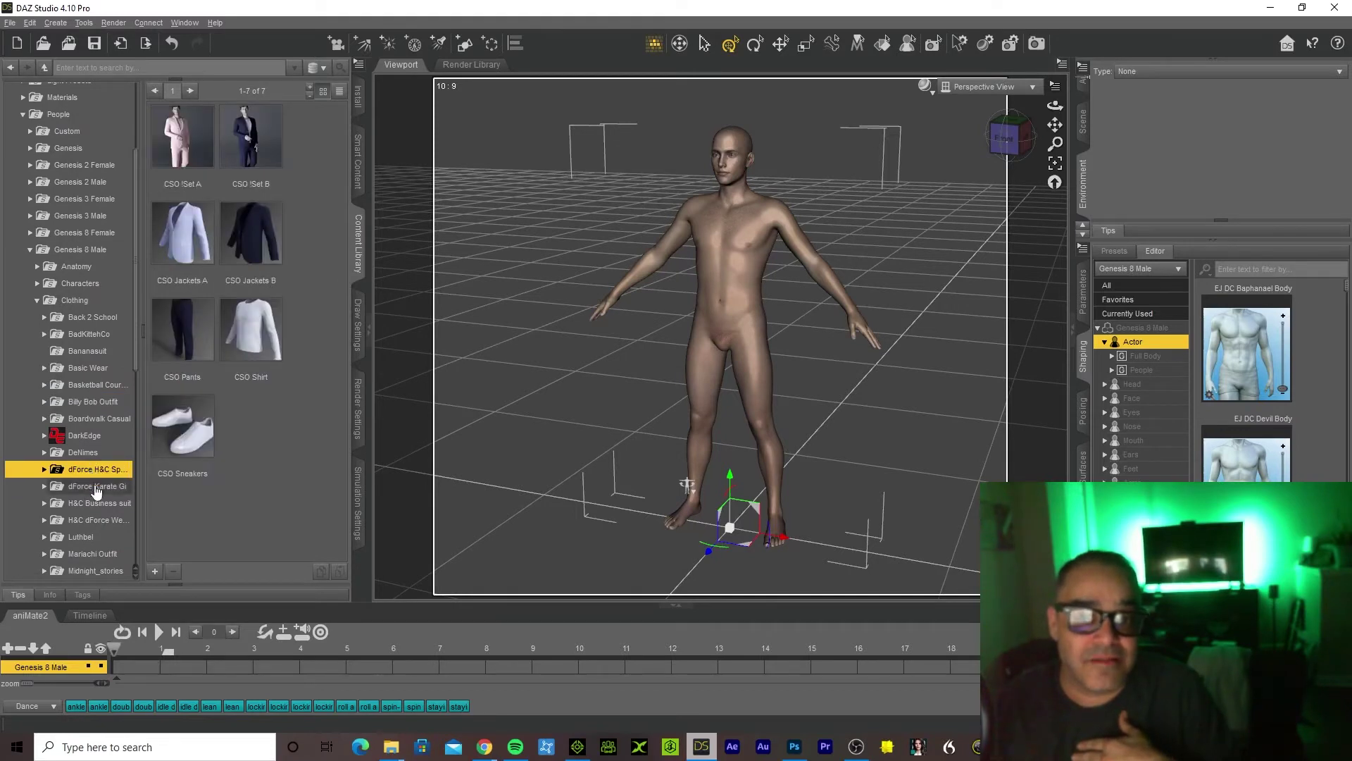
pyautogui.click(93, 486)
pyautogui.click(95, 504)
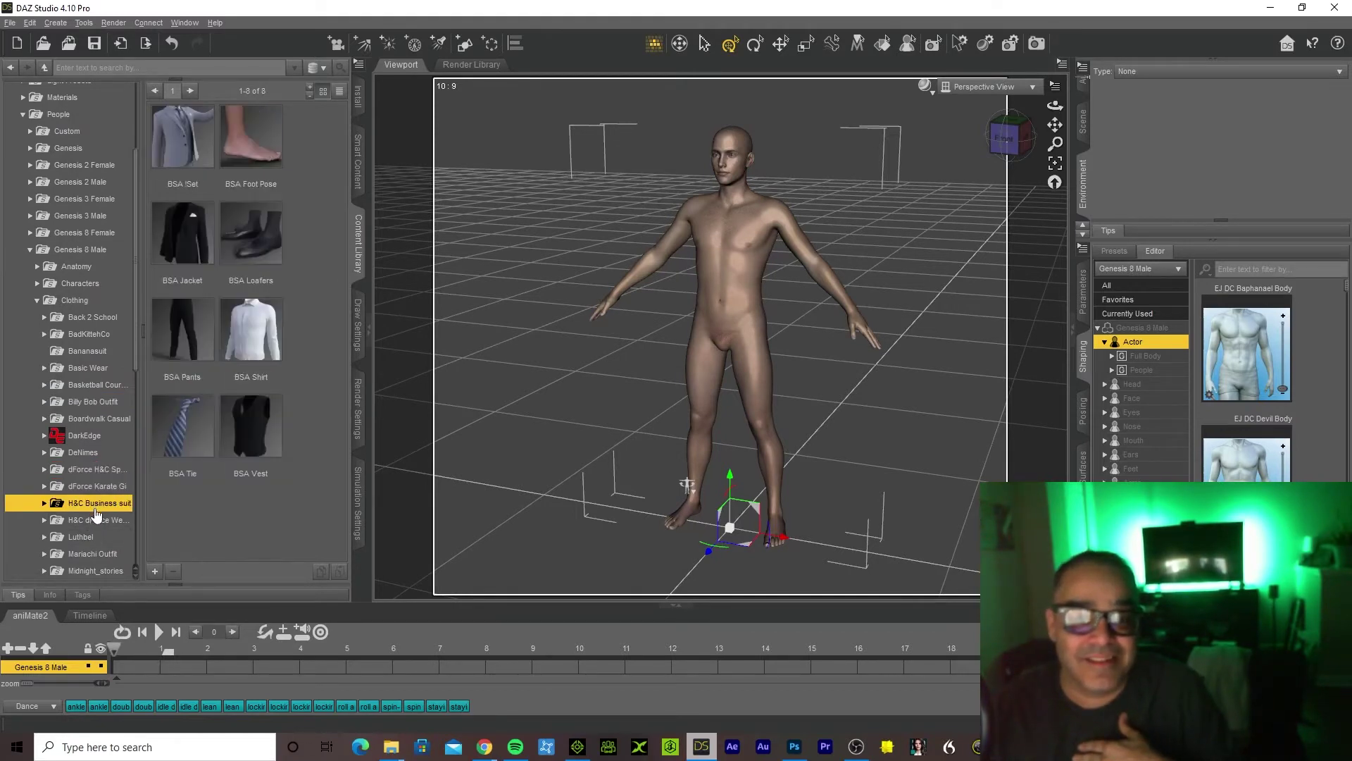
pyautogui.click(97, 521)
pyautogui.scroll(-2, 100, 529)
pyautogui.click(99, 457)
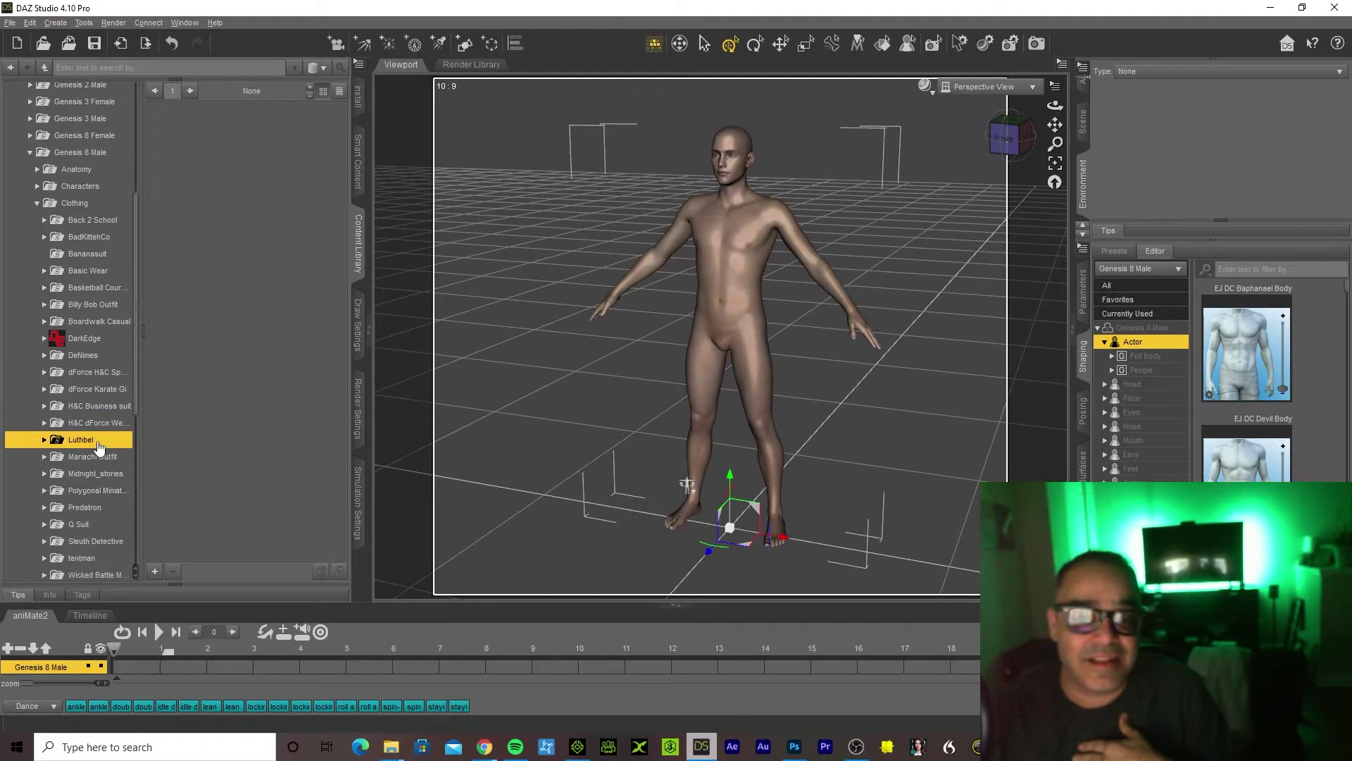
pyautogui.click(95, 477)
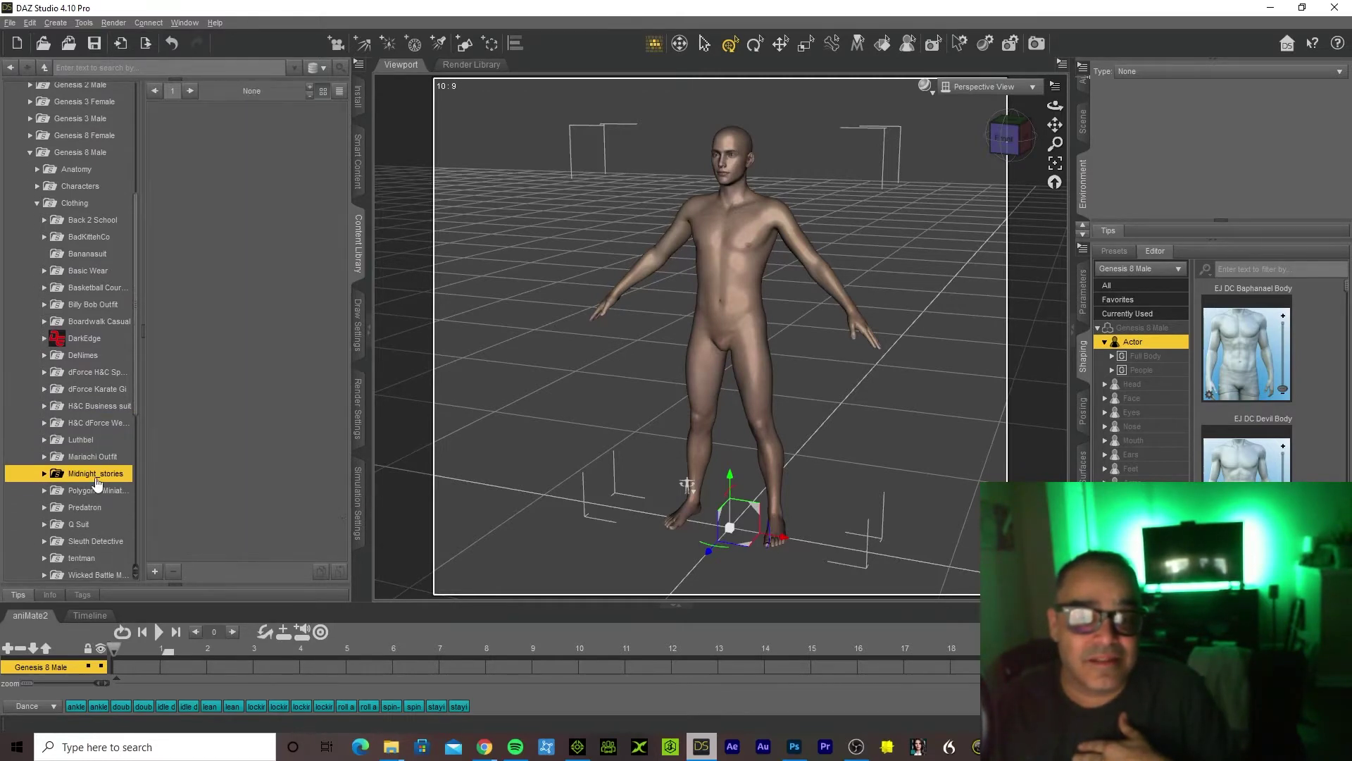
# Try Casual Outfit 01 from the Polygonal Miniatures clothing on the male figure, skipping its missing texture files
pyautogui.click(96, 491)
pyautogui.doubleClick(55, 490)
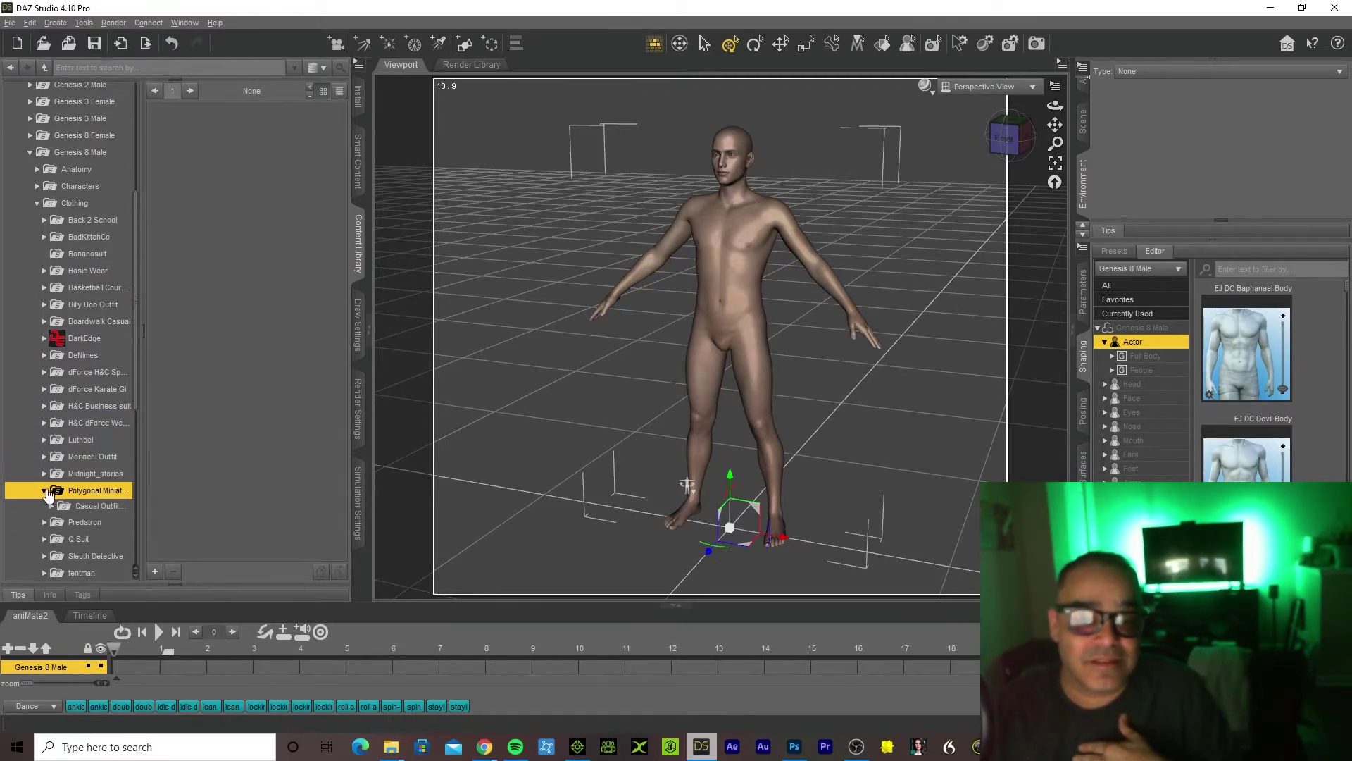
pyautogui.click(86, 508)
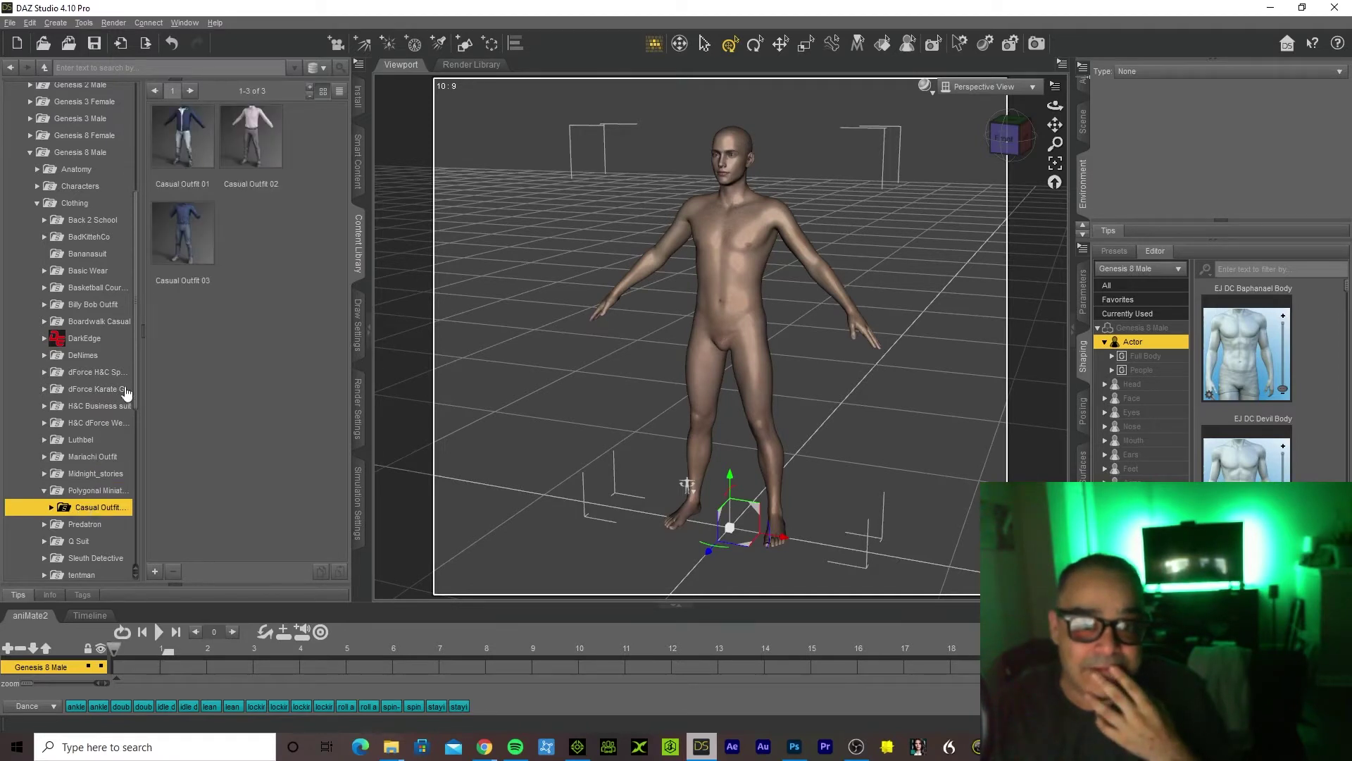
pyautogui.moveTo(182, 156); pyautogui.dragTo(703, 383)
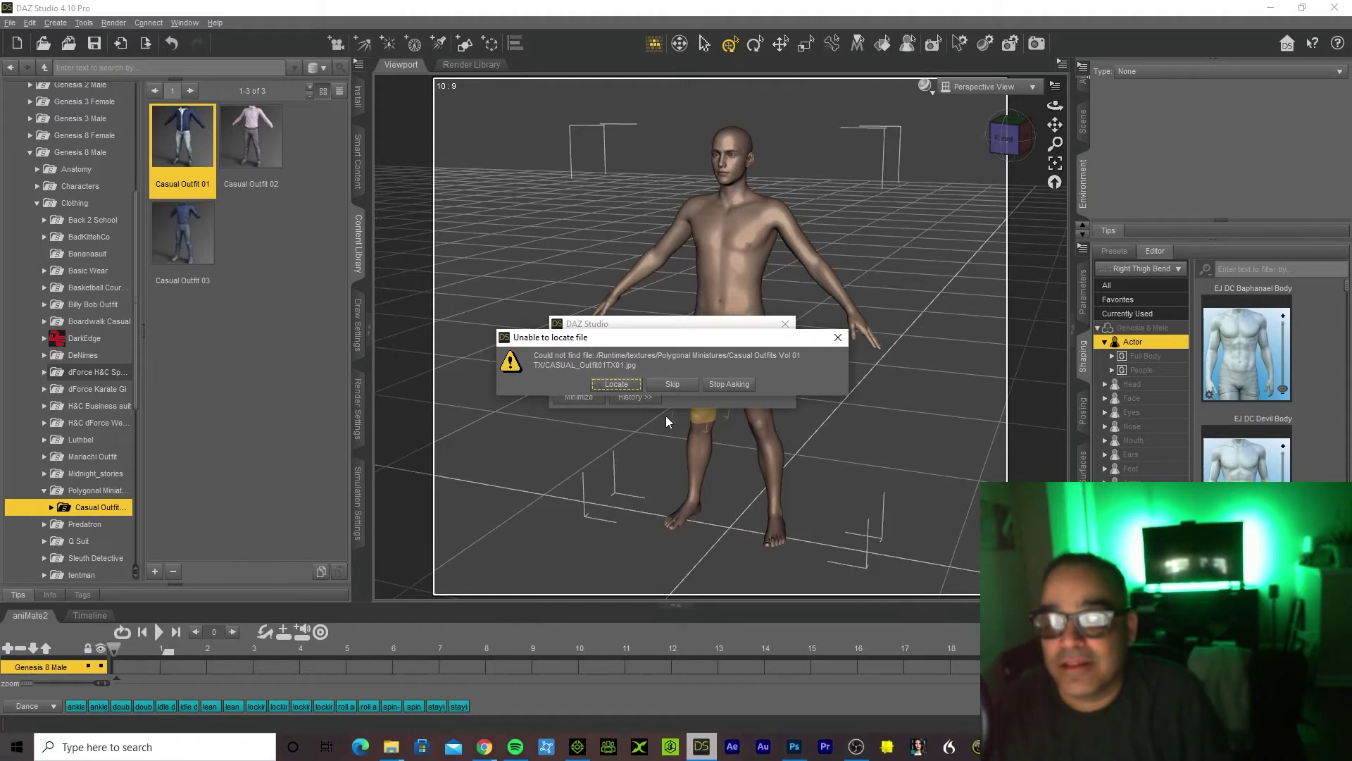
pyautogui.click(672, 383)
pyautogui.click(729, 384)
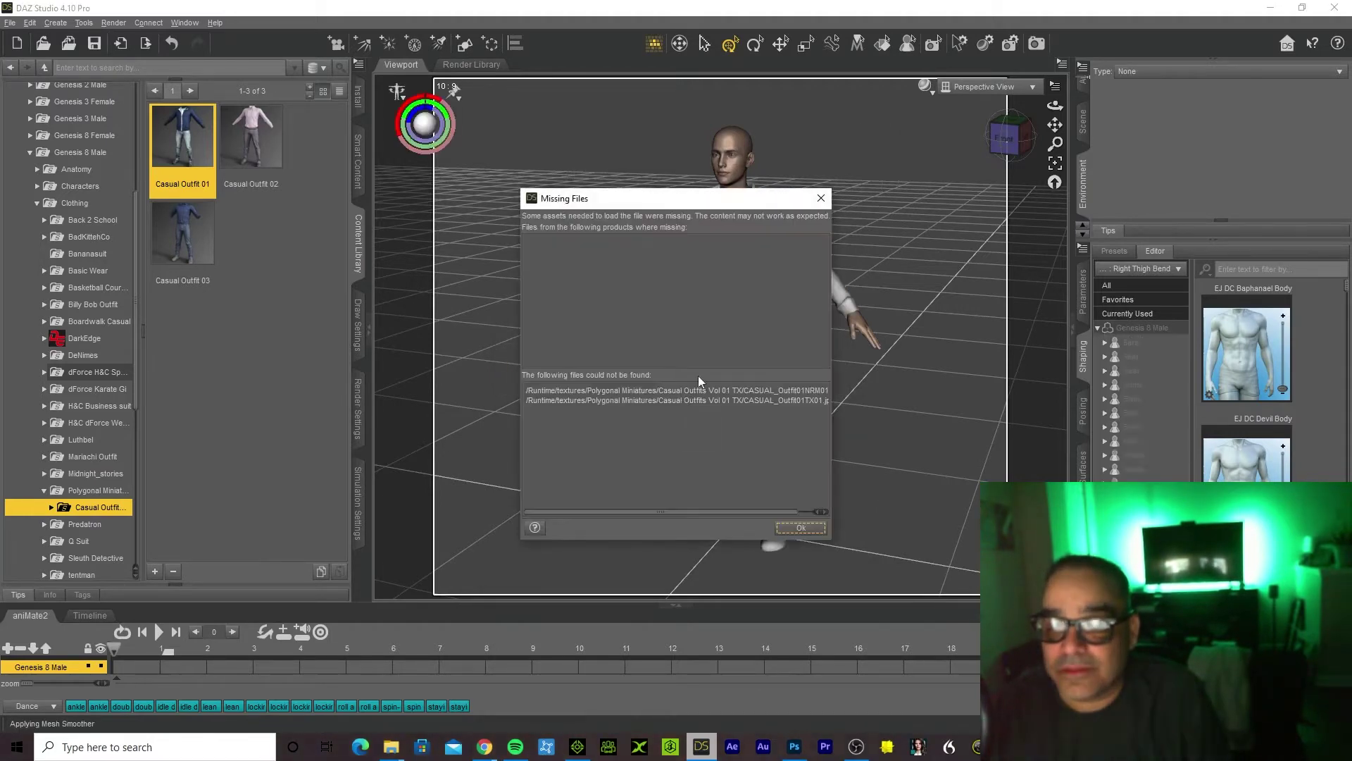
pyautogui.click(821, 198)
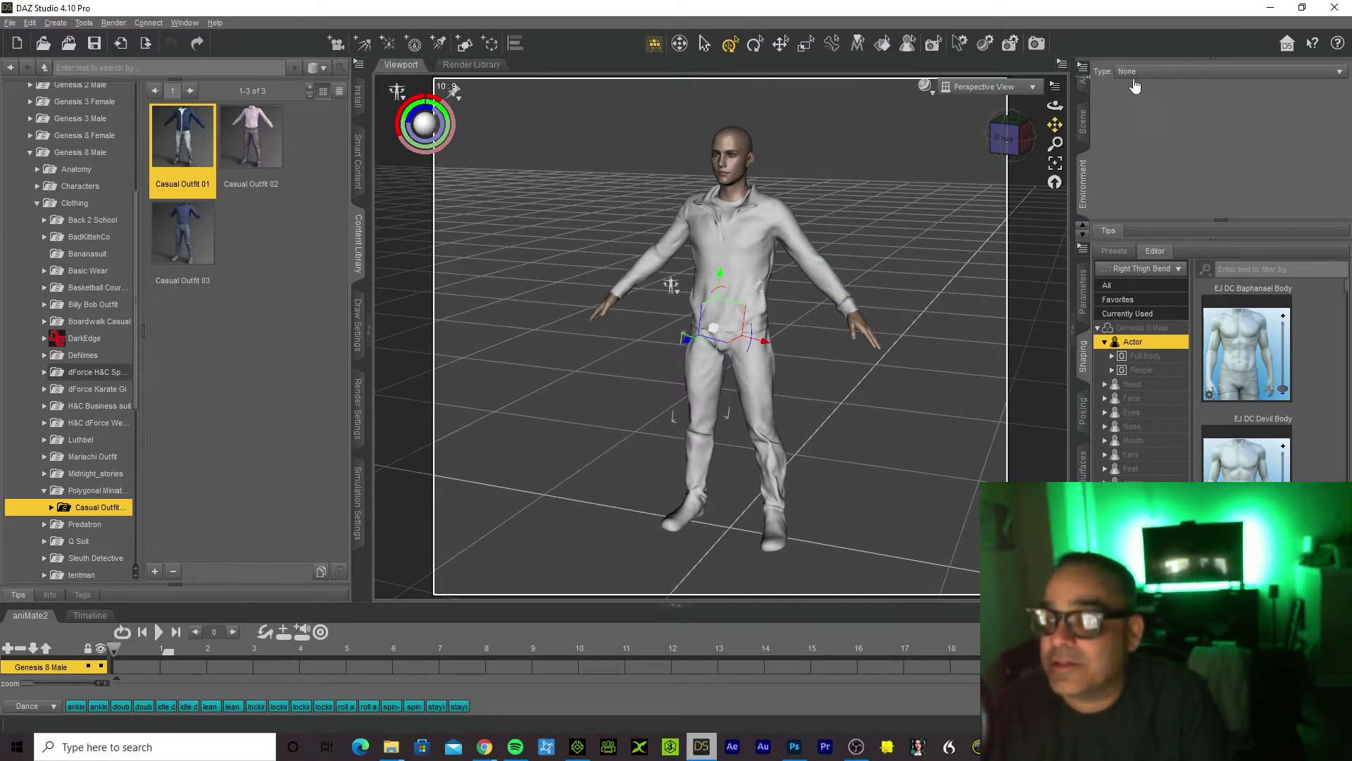
# Delete Casual Outfit 01 from the Genesis 8 Male figure in the scene hierarchy
pyautogui.click(1083, 121)
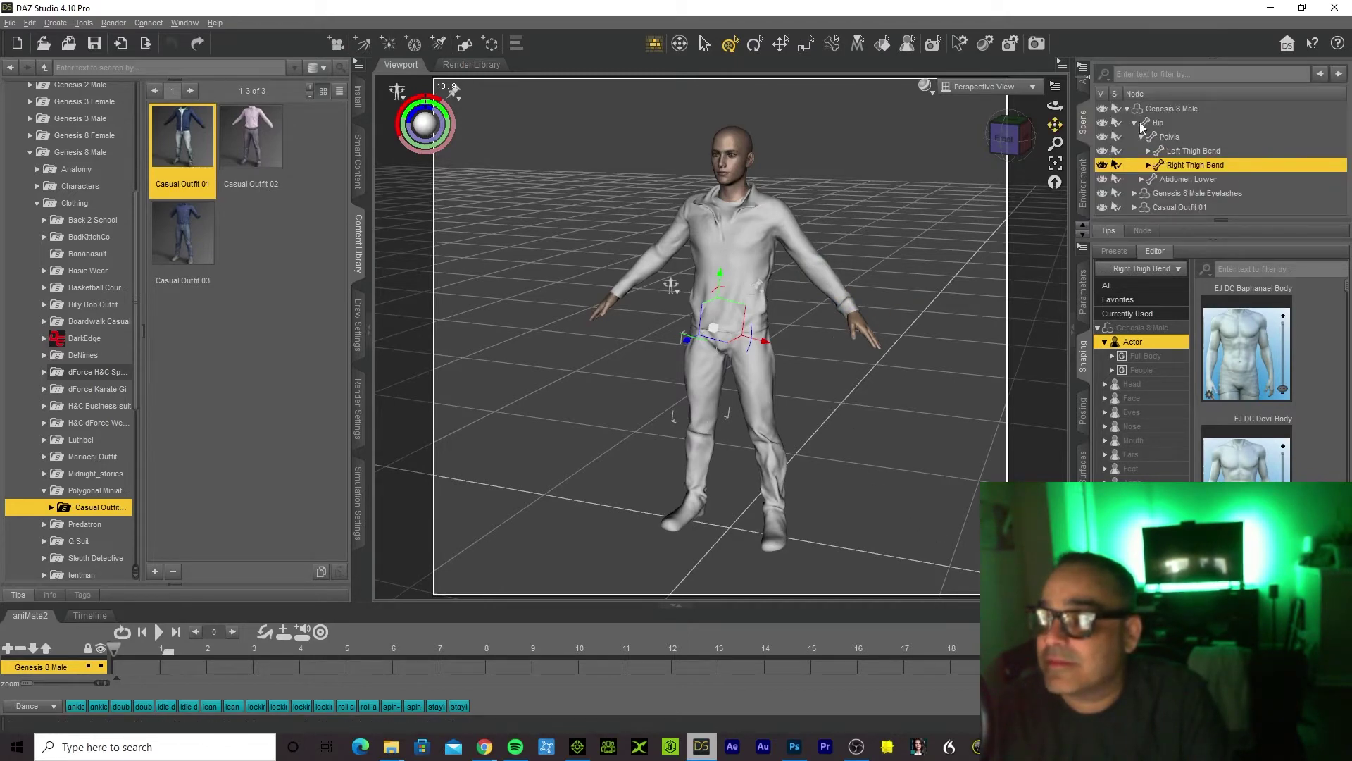
pyautogui.click(1142, 125)
pyautogui.click(1134, 123)
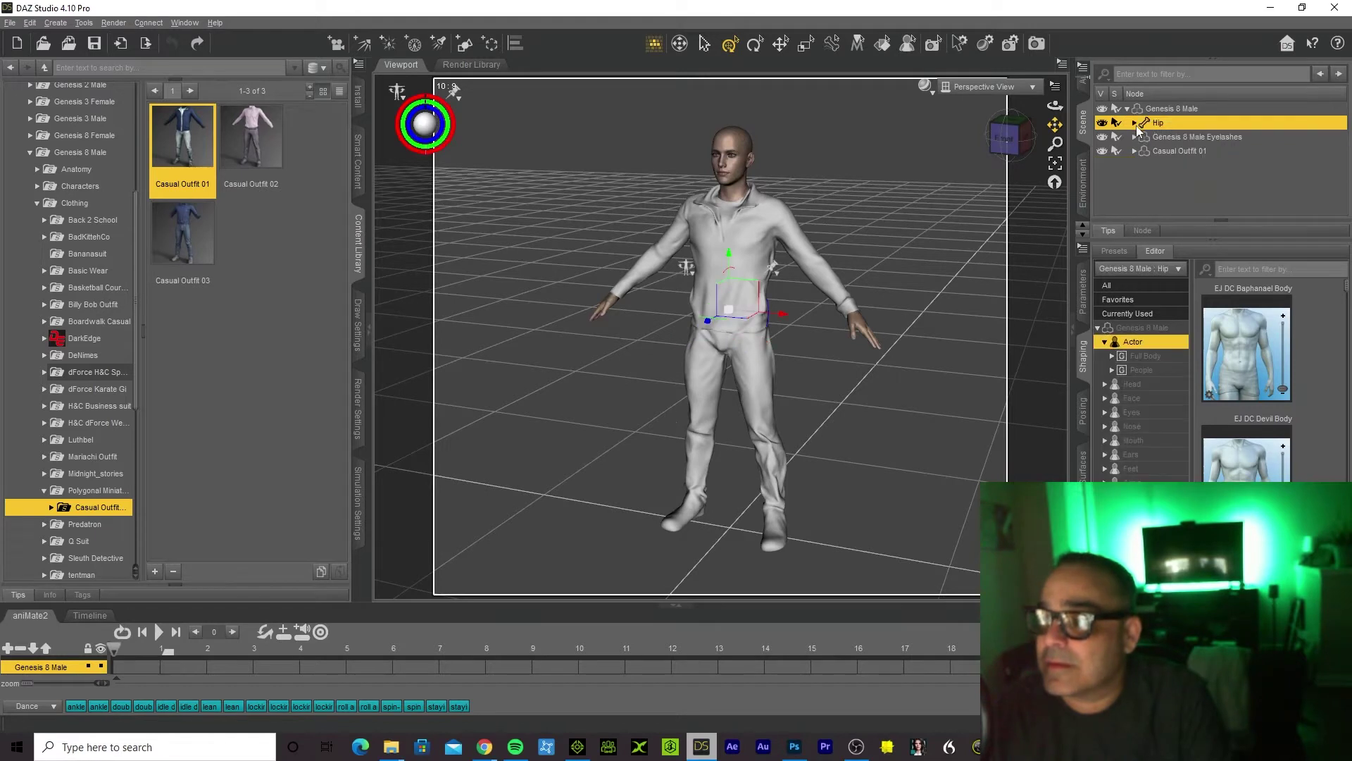
pyautogui.click(1184, 151)
pyautogui.press('Delete')
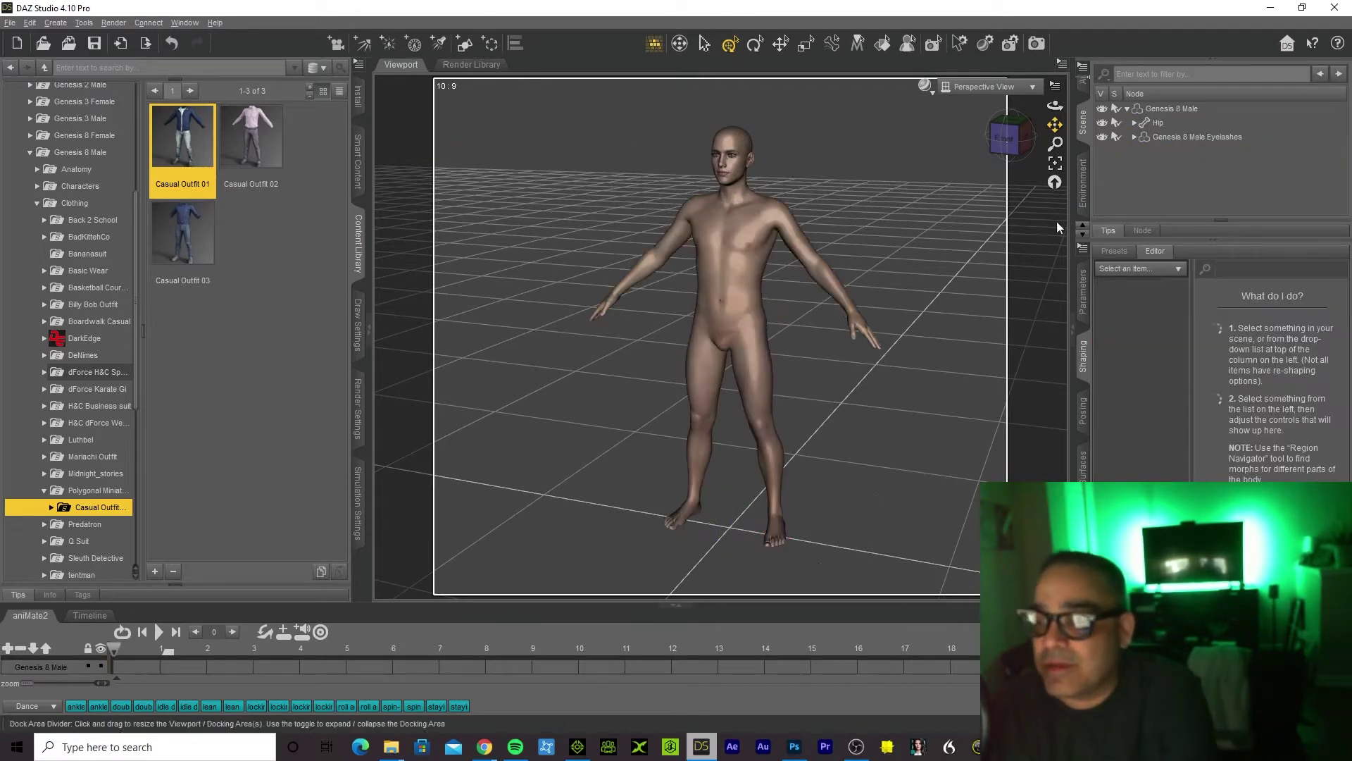
# Browse the Predatron Basketball Kit, Q Suit, tentman and Sleuth Detective clothing folders for a suitable outfit
pyautogui.click(81, 524)
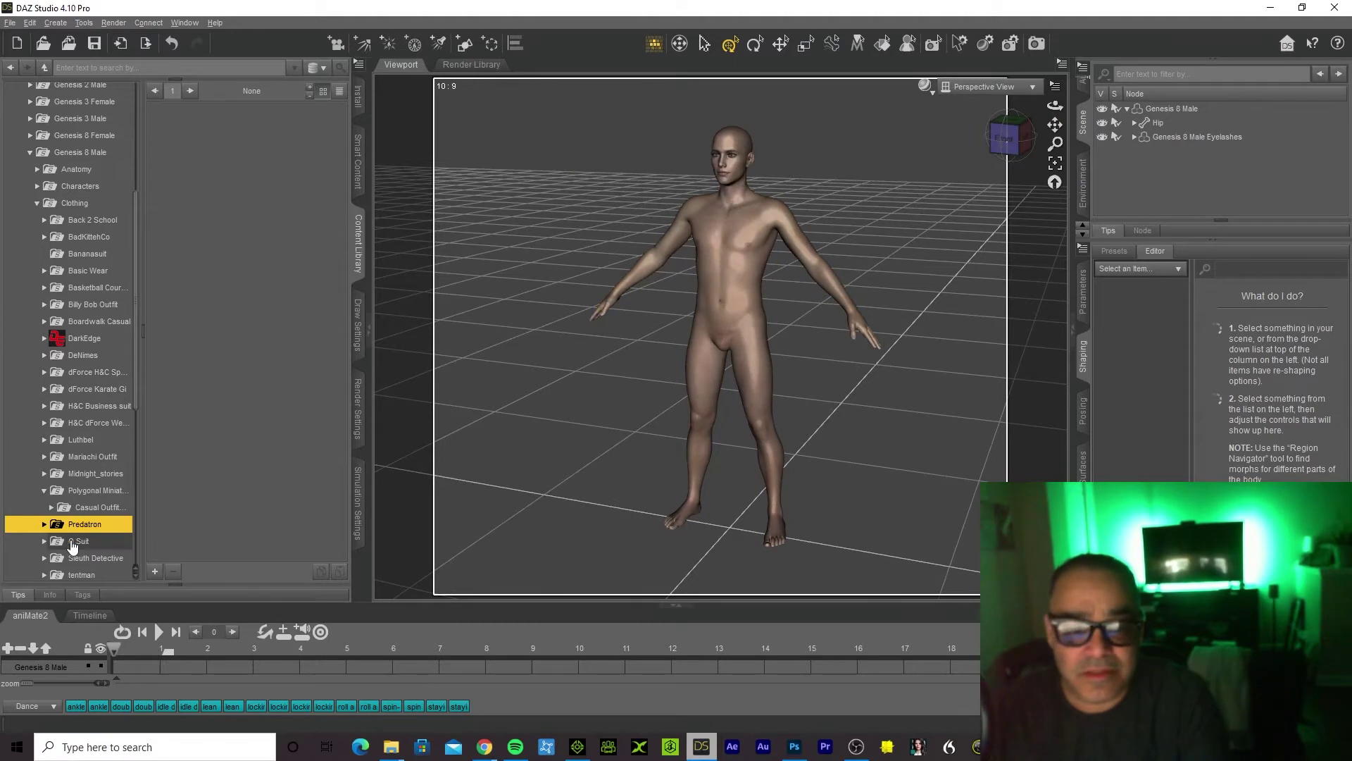
pyautogui.click(44, 524)
pyautogui.click(80, 542)
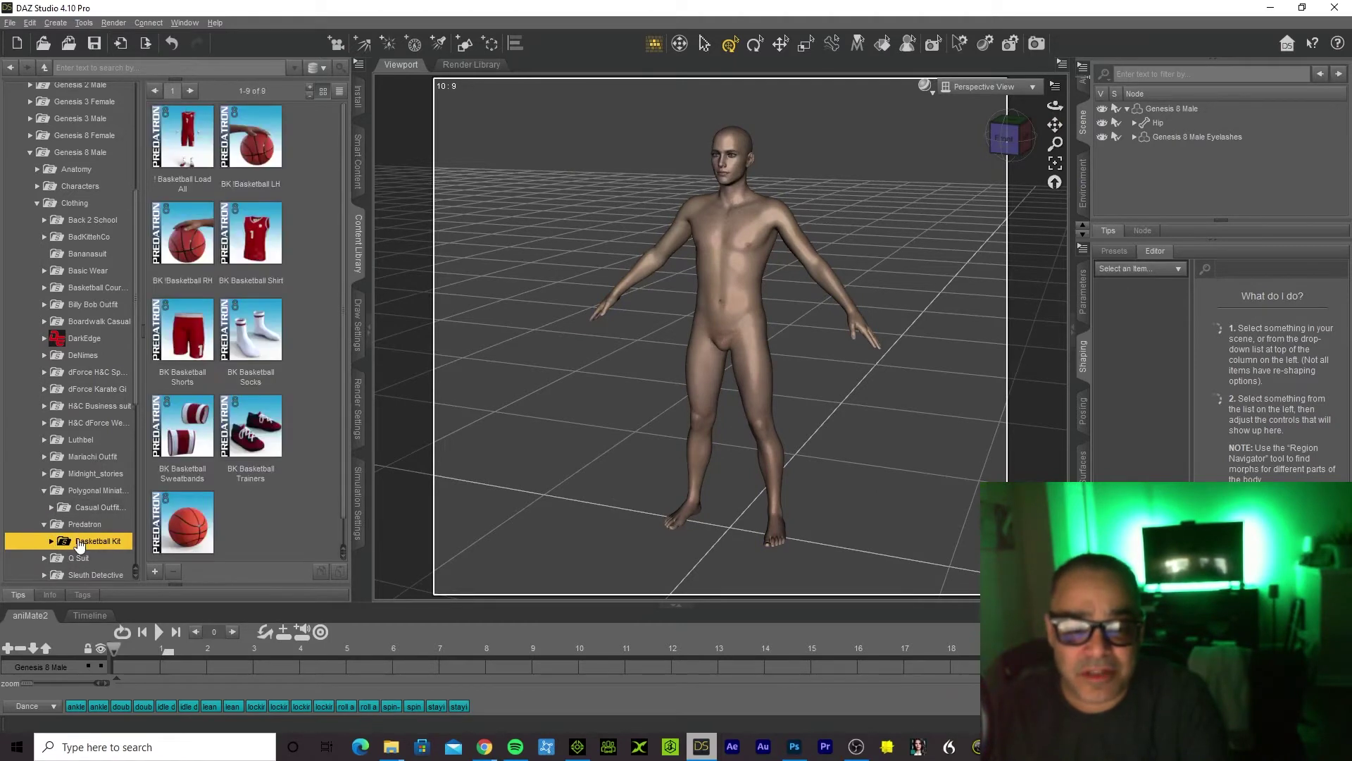
pyautogui.scroll(-3, 67, 542)
pyautogui.click(44, 510)
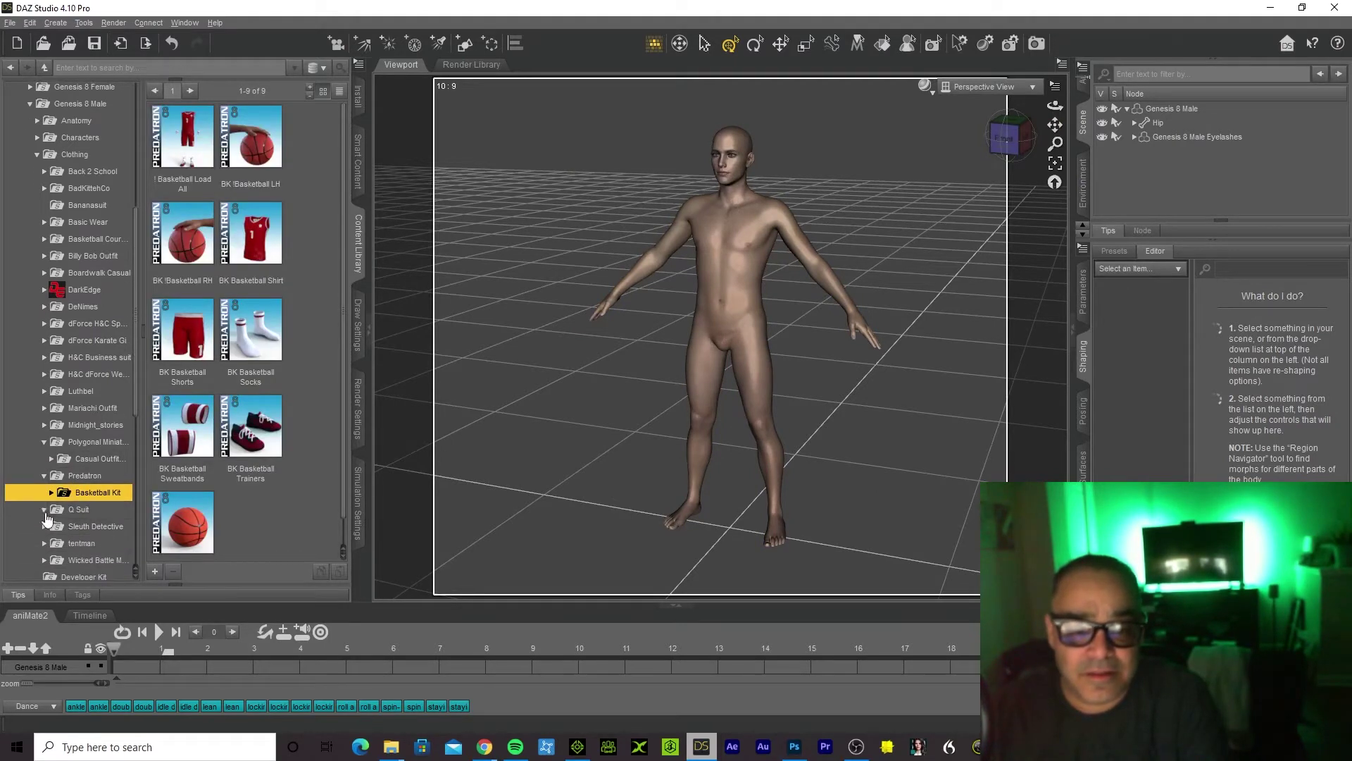
pyautogui.click(79, 511)
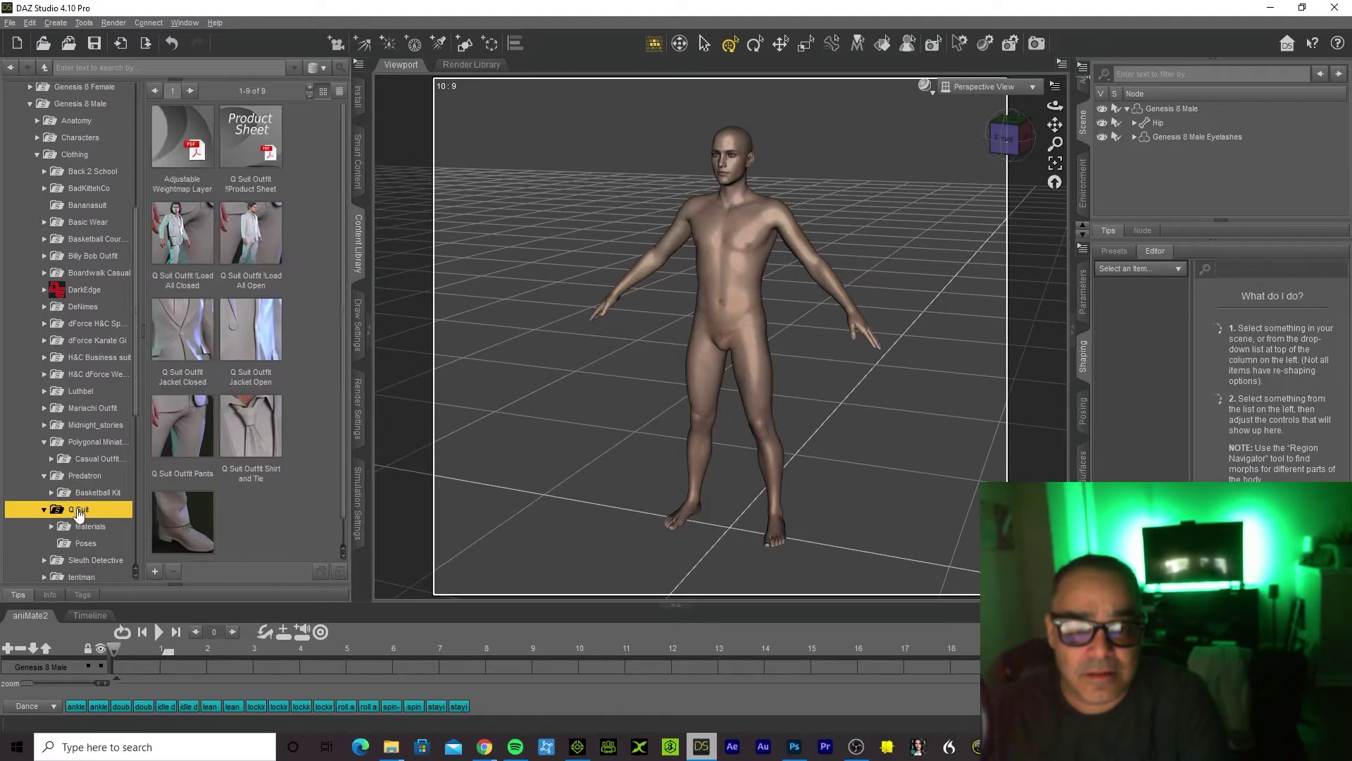
pyautogui.scroll(-12, 81, 493)
pyautogui.click(87, 386)
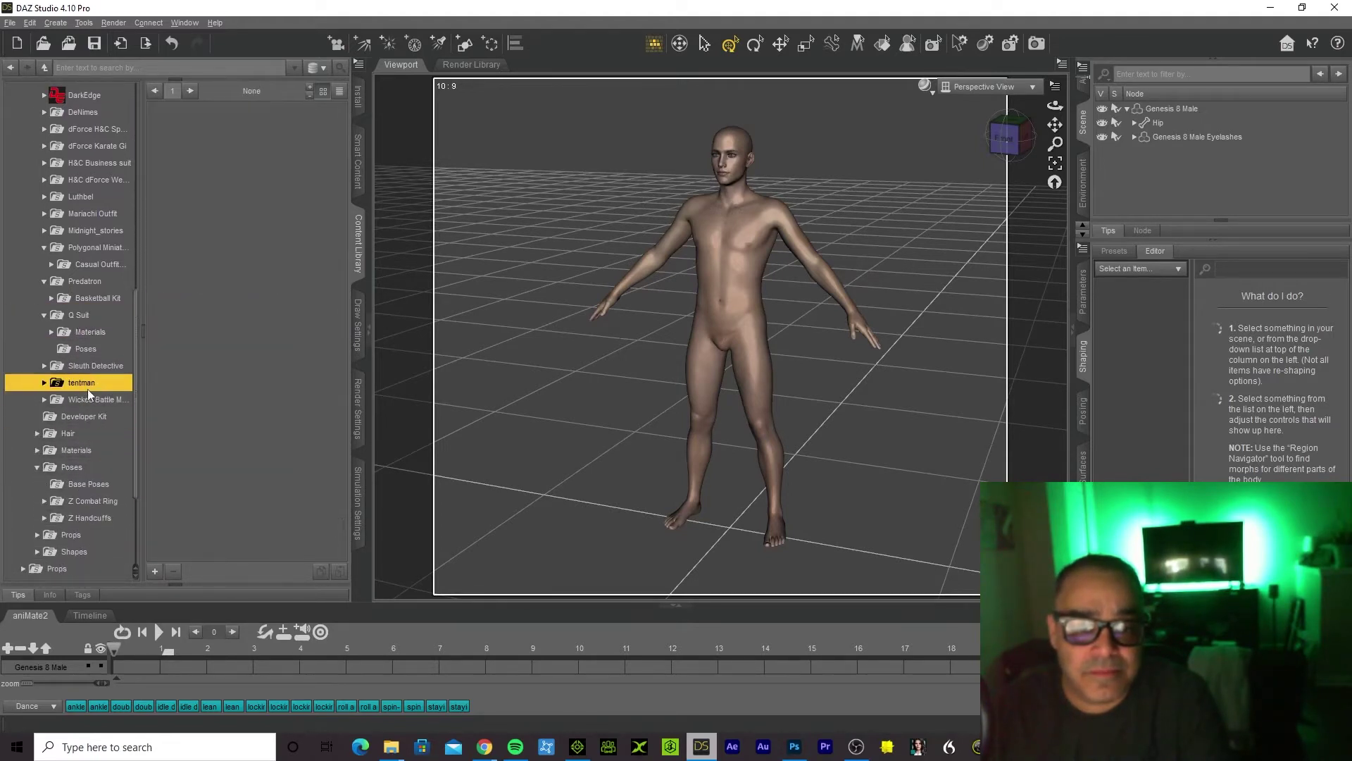
pyautogui.click(90, 367)
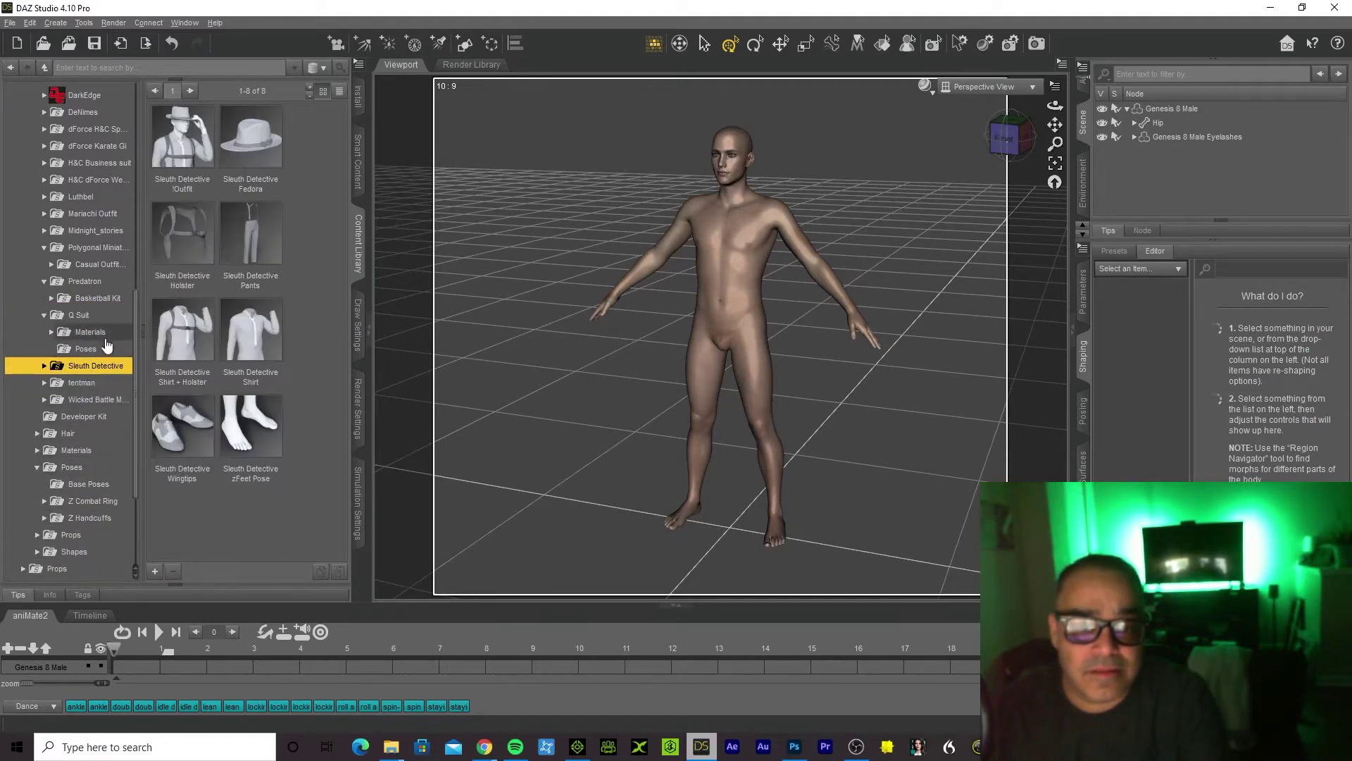
# Dress the Genesis 8 Male figure in Back 2 School !Outfit A from the Back 2 School clothing folder
pyautogui.scroll(15, 83, 366)
pyautogui.click(96, 289)
pyautogui.click(88, 271)
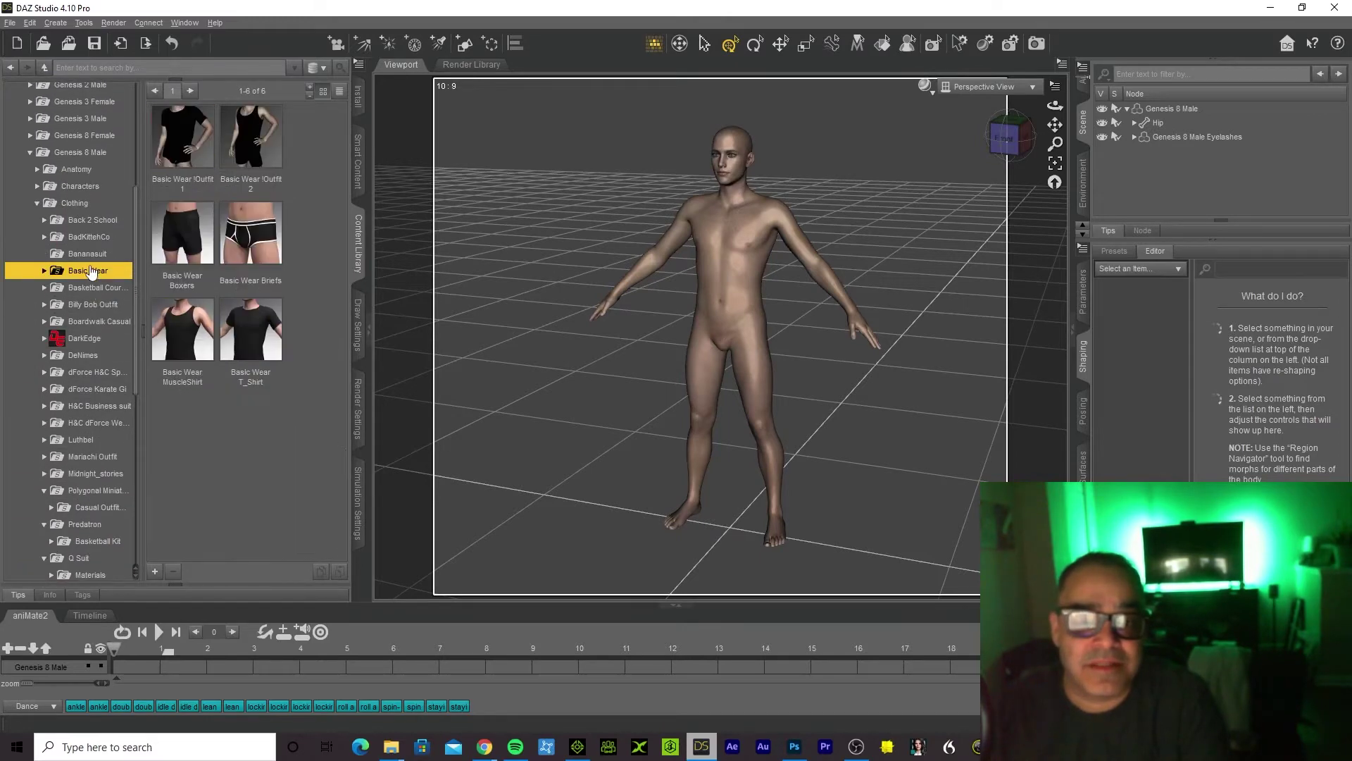
pyautogui.click(86, 237)
pyautogui.click(78, 204)
pyautogui.click(79, 219)
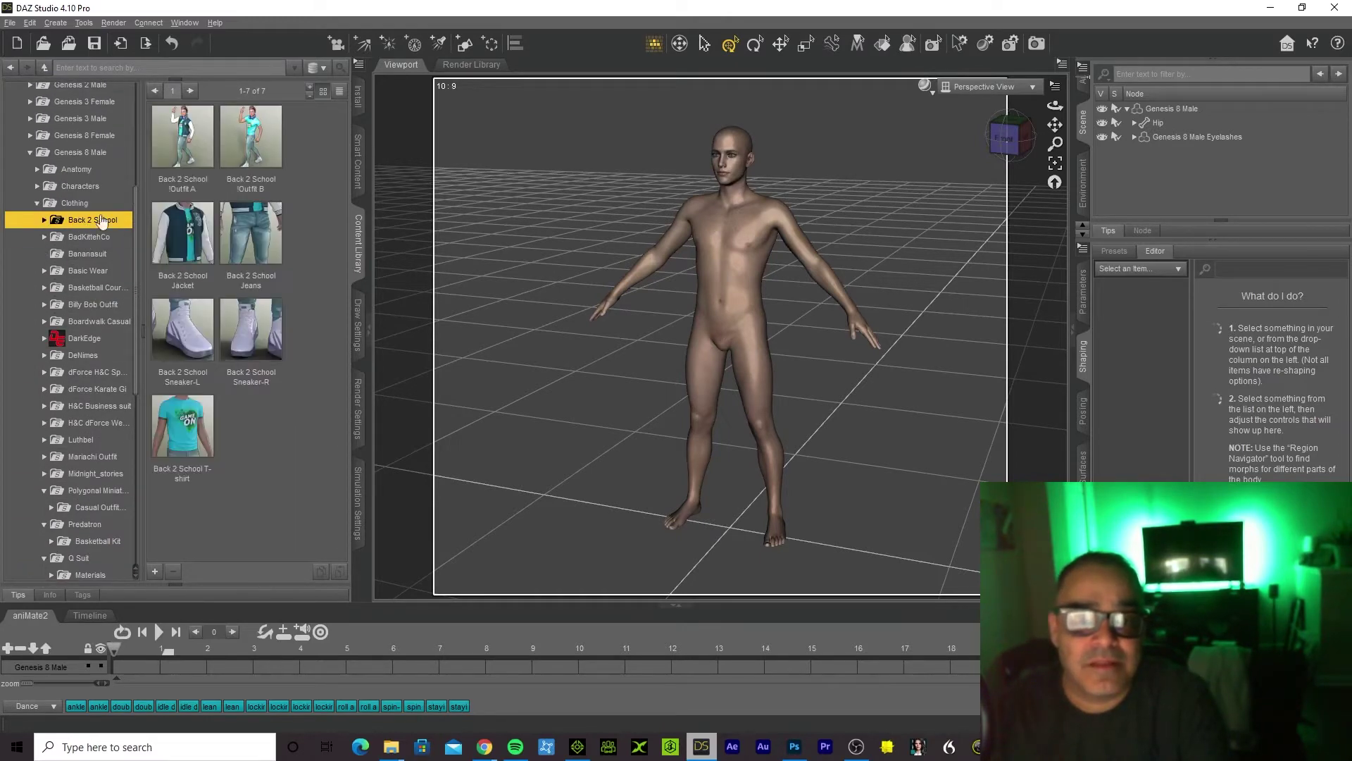
pyautogui.moveTo(182, 141); pyautogui.dragTo(675, 371)
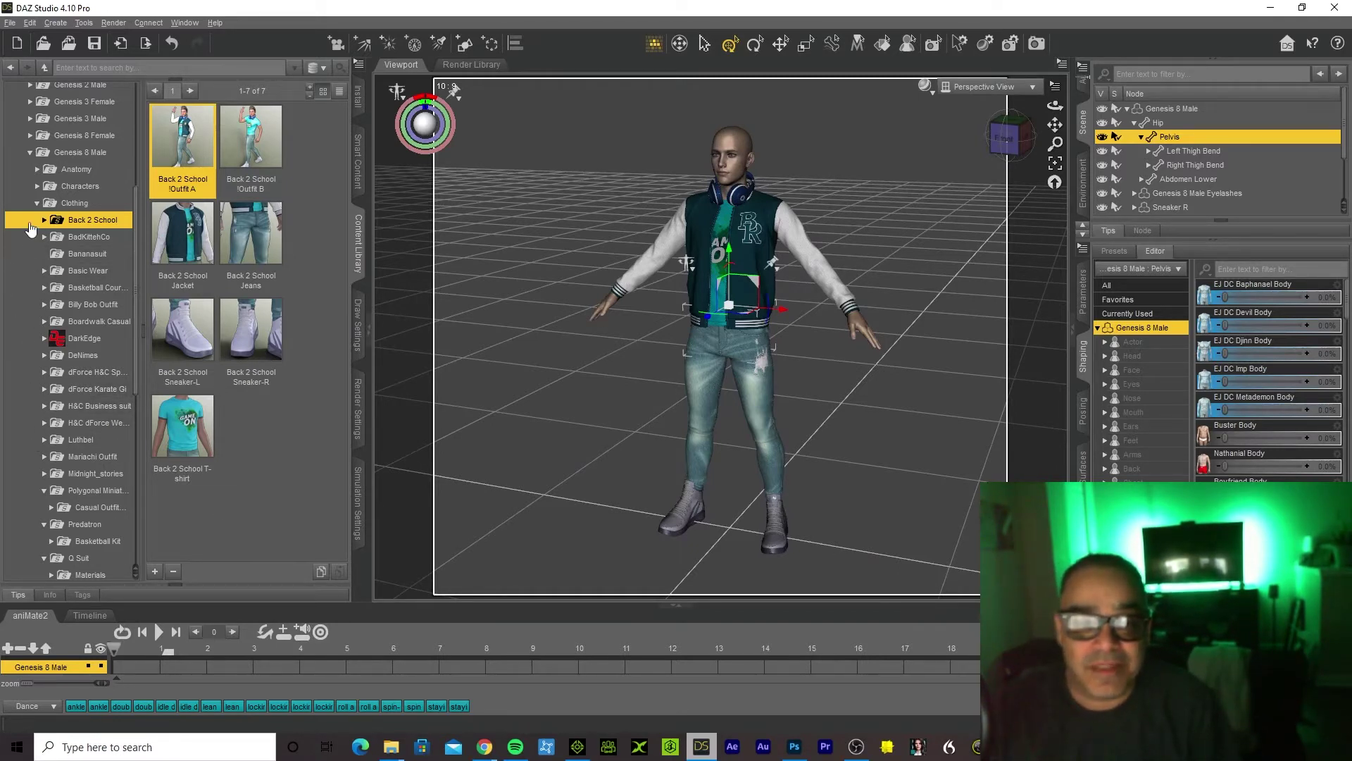
# Browse the Genesis 8 Male hair folders, from Armani Hair to Historical Hair, for a suitable hairstyle
pyautogui.click(37, 203)
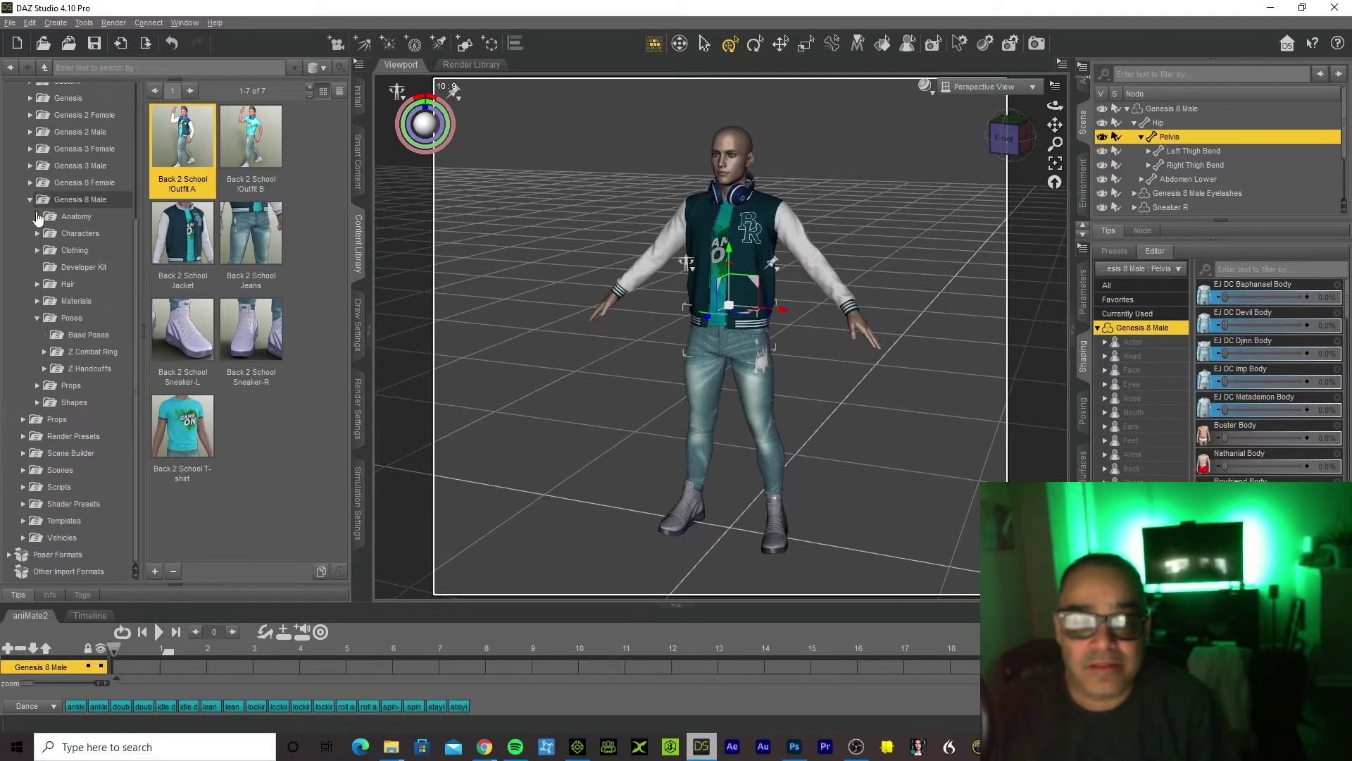
pyautogui.click(37, 285)
pyautogui.click(66, 302)
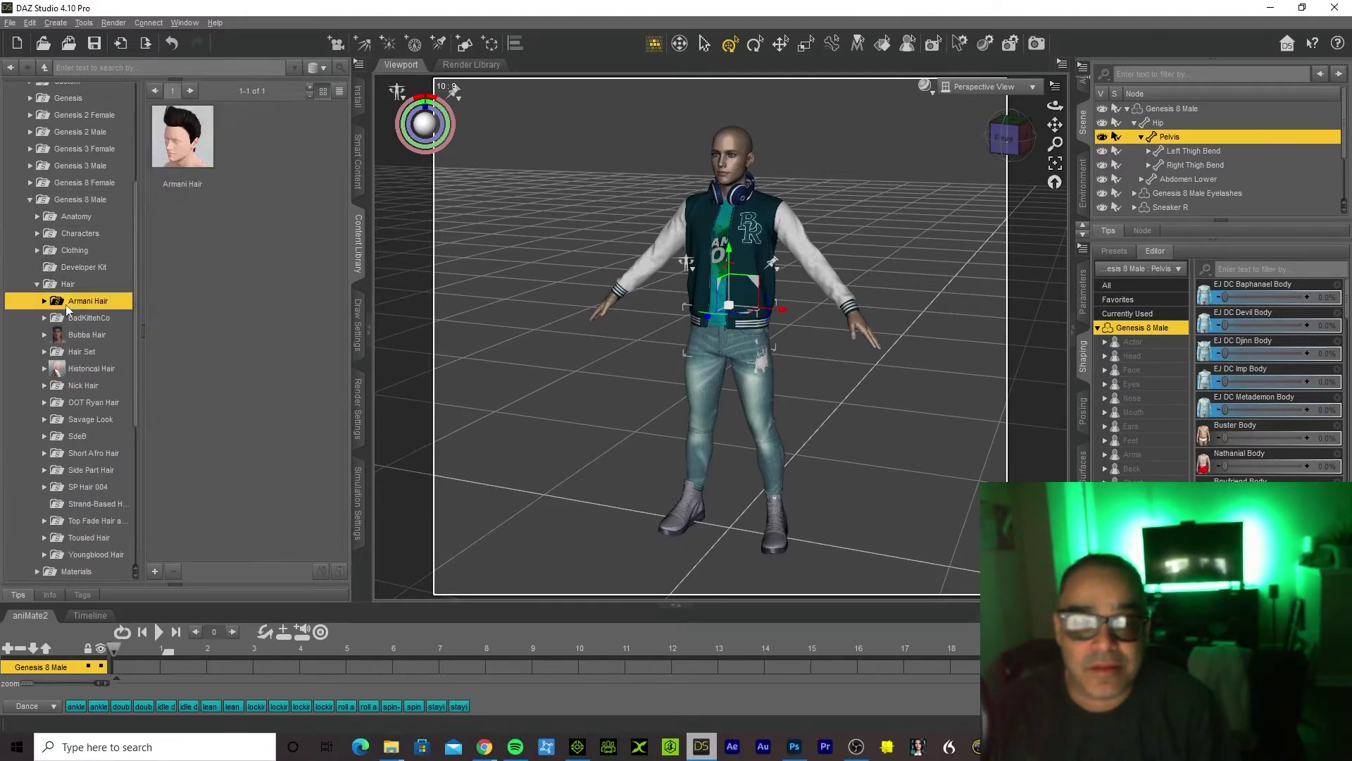
pyautogui.click(73, 318)
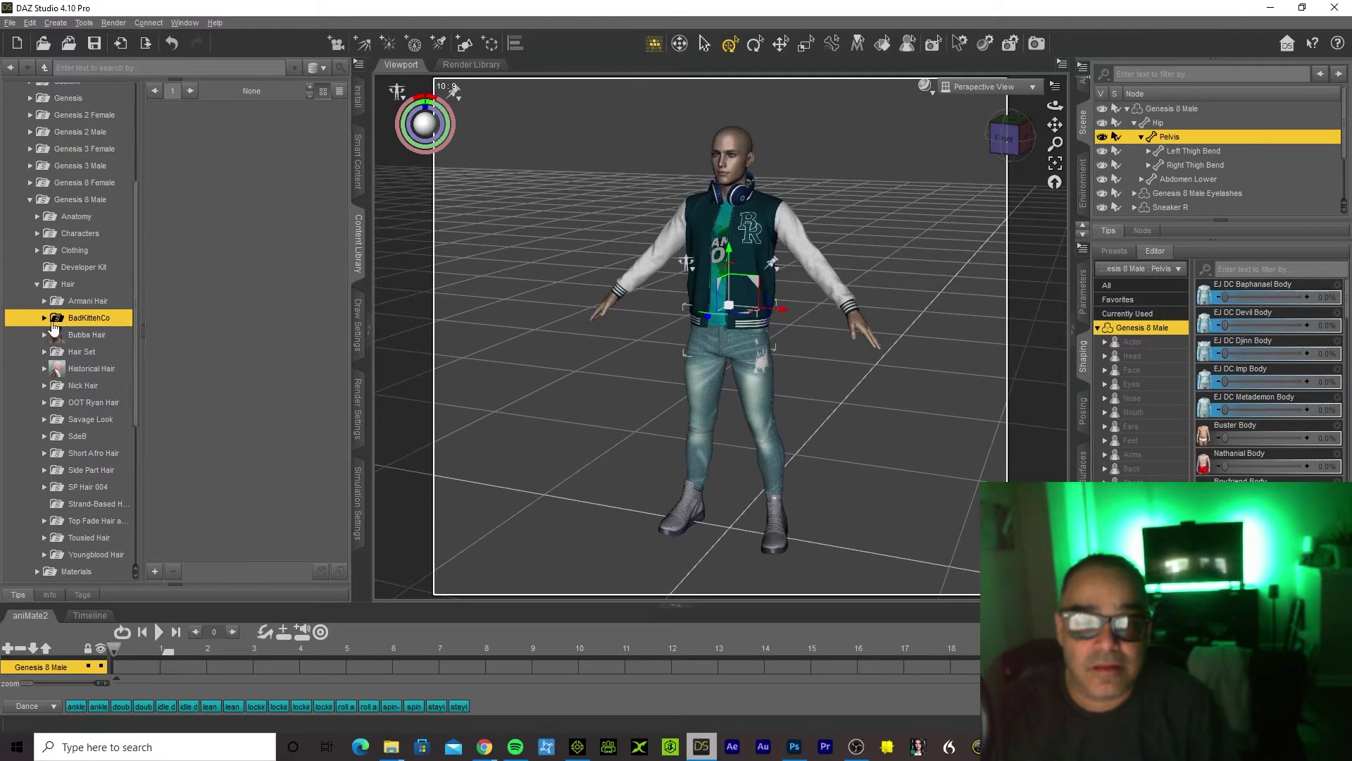
pyautogui.click(44, 318)
pyautogui.click(63, 335)
pyautogui.click(52, 336)
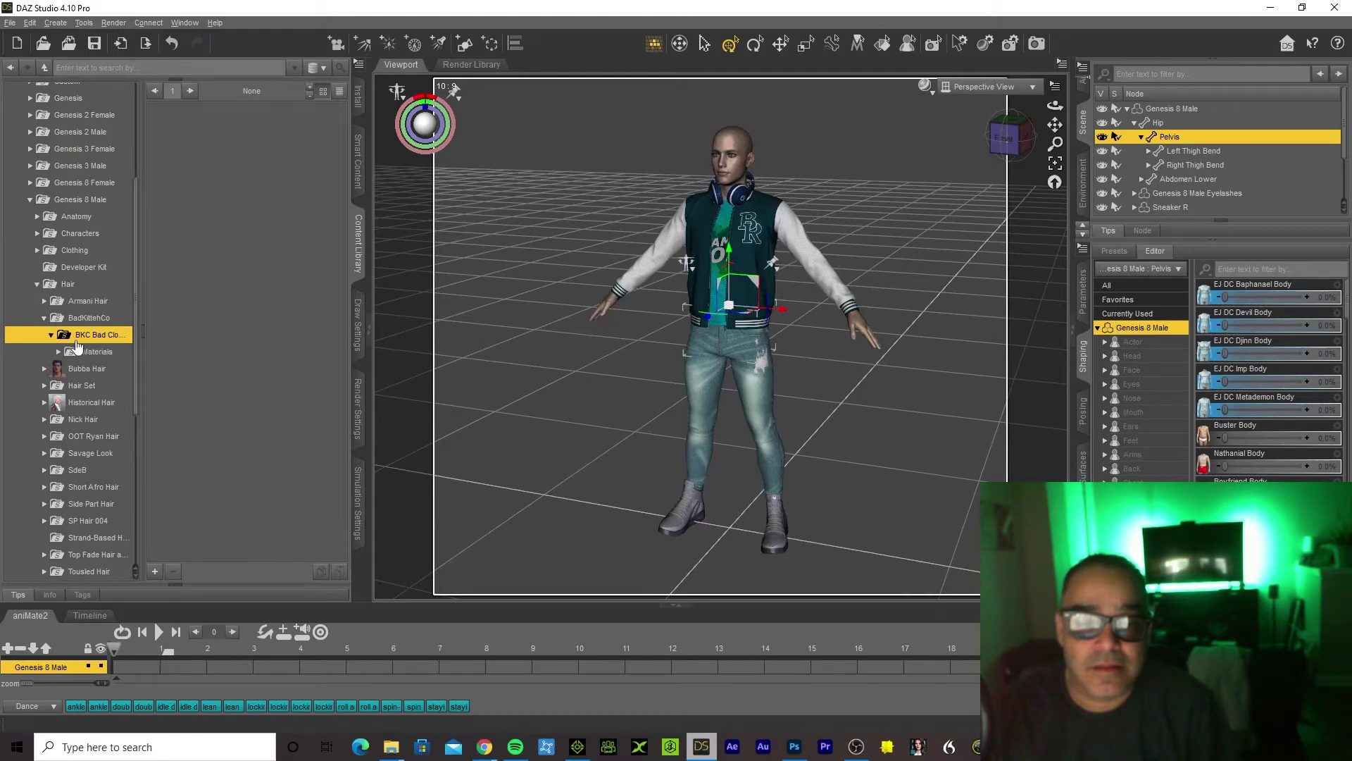
pyautogui.click(91, 353)
pyautogui.click(76, 370)
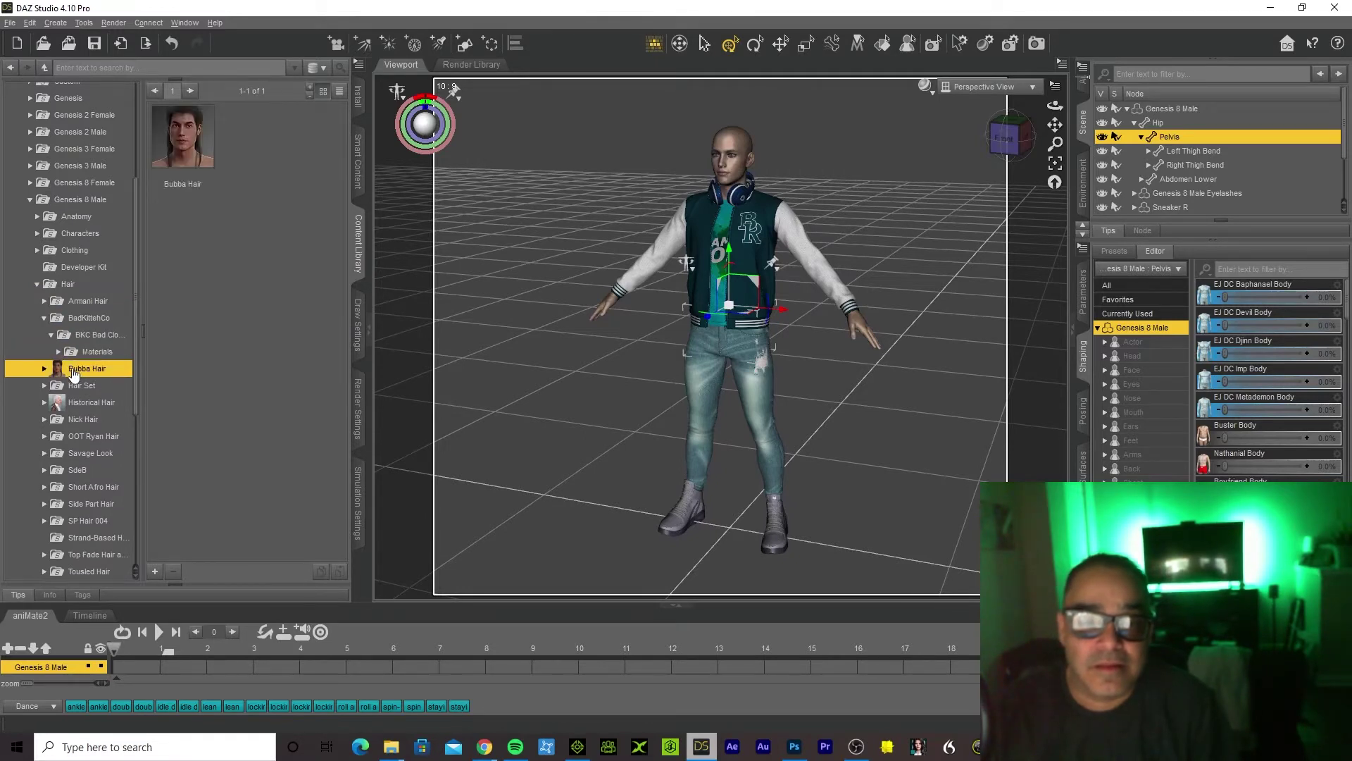
pyautogui.click(81, 388)
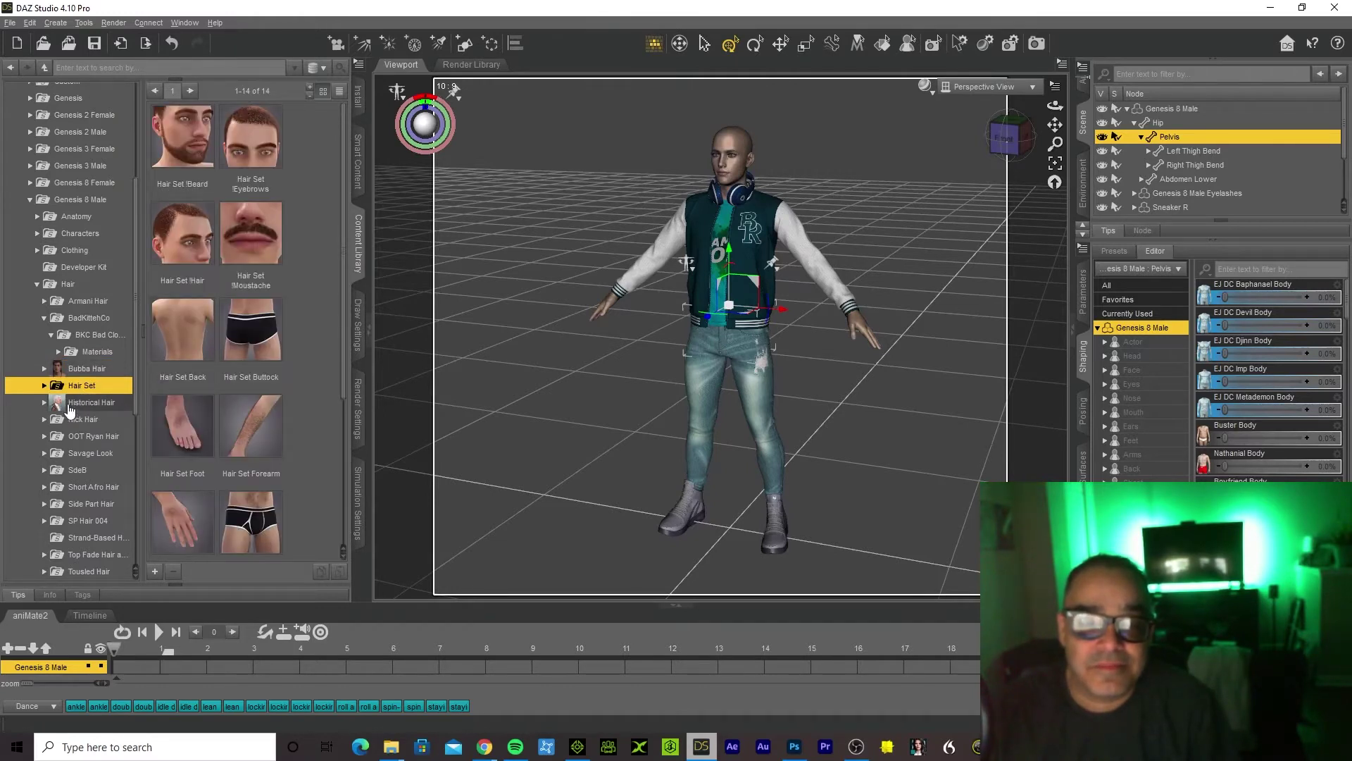
pyautogui.click(70, 407)
# Apply Nick Hair Genesis 8 Male to the figure's head and clear the selection
pyautogui.click(79, 422)
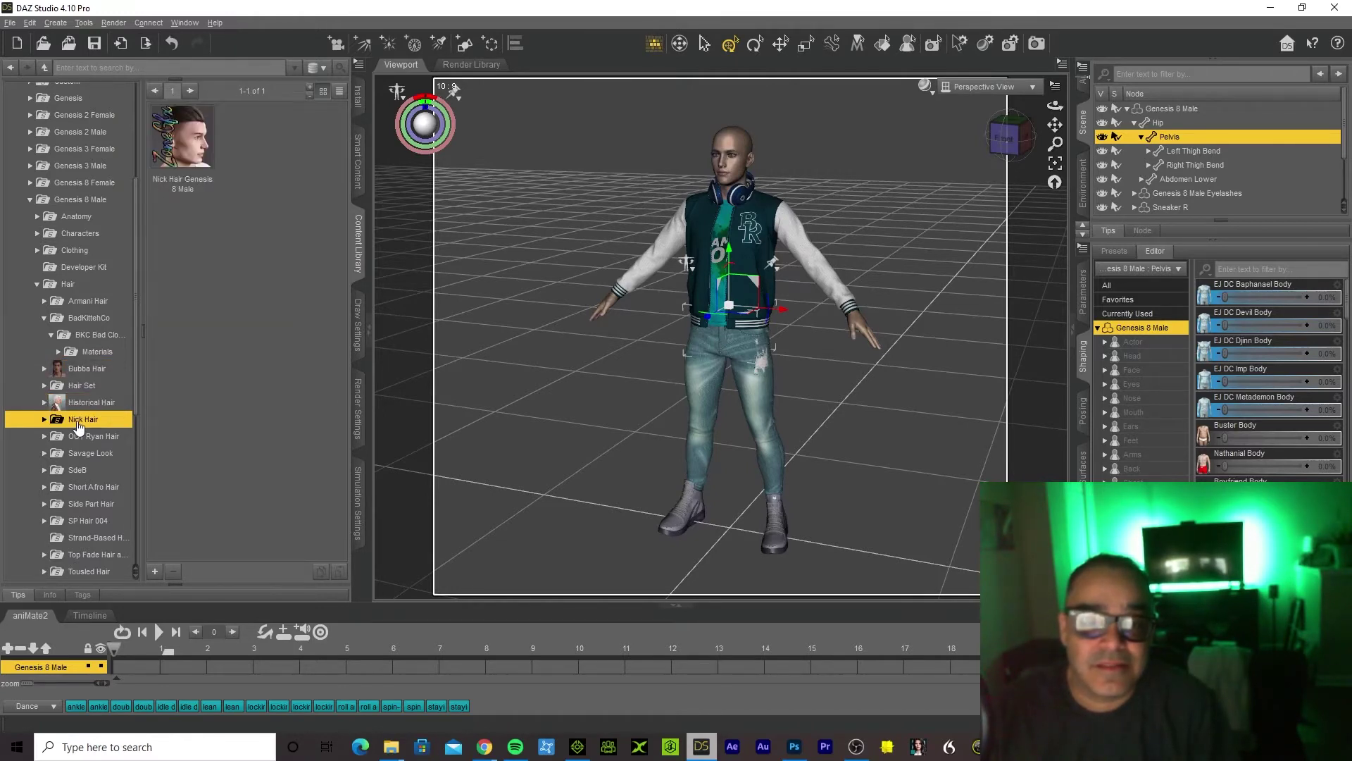
pyautogui.moveTo(182, 141); pyautogui.dragTo(727, 172)
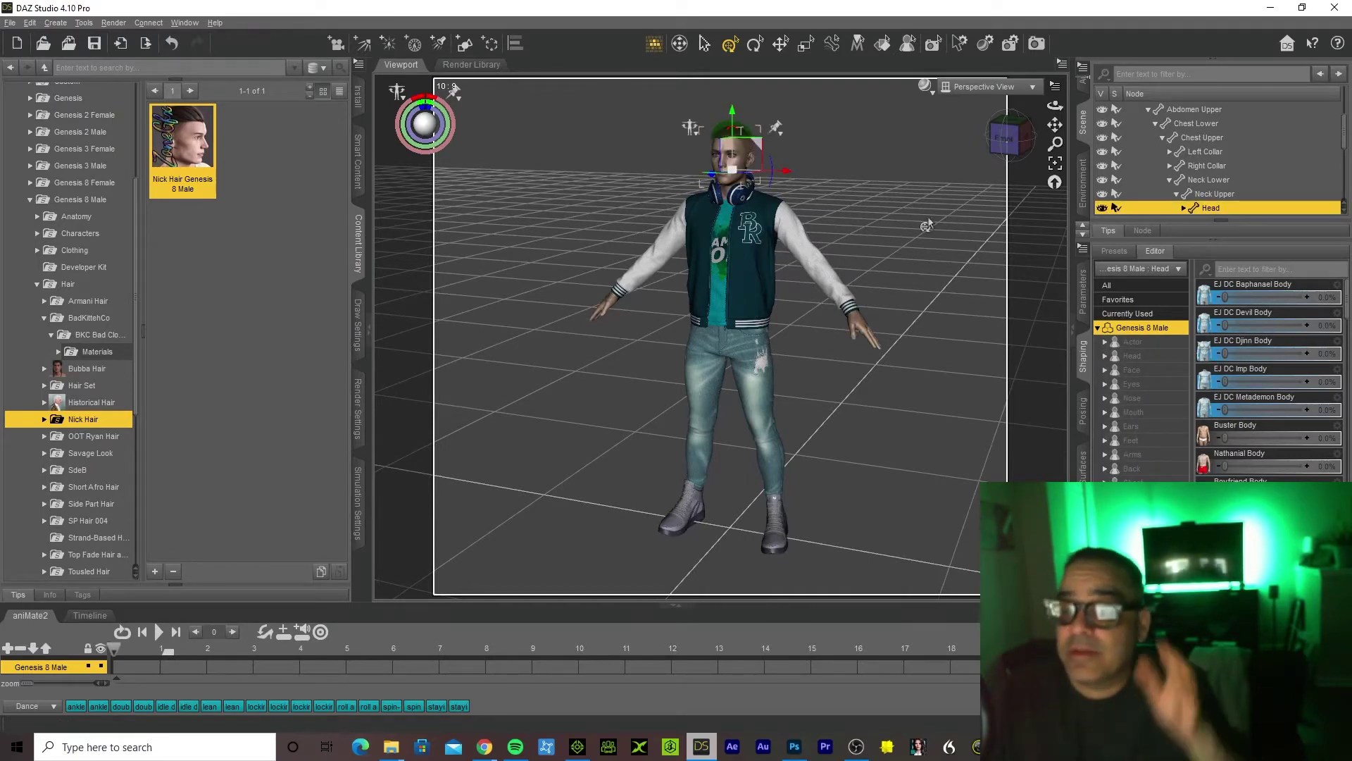
pyautogui.click(598, 435)
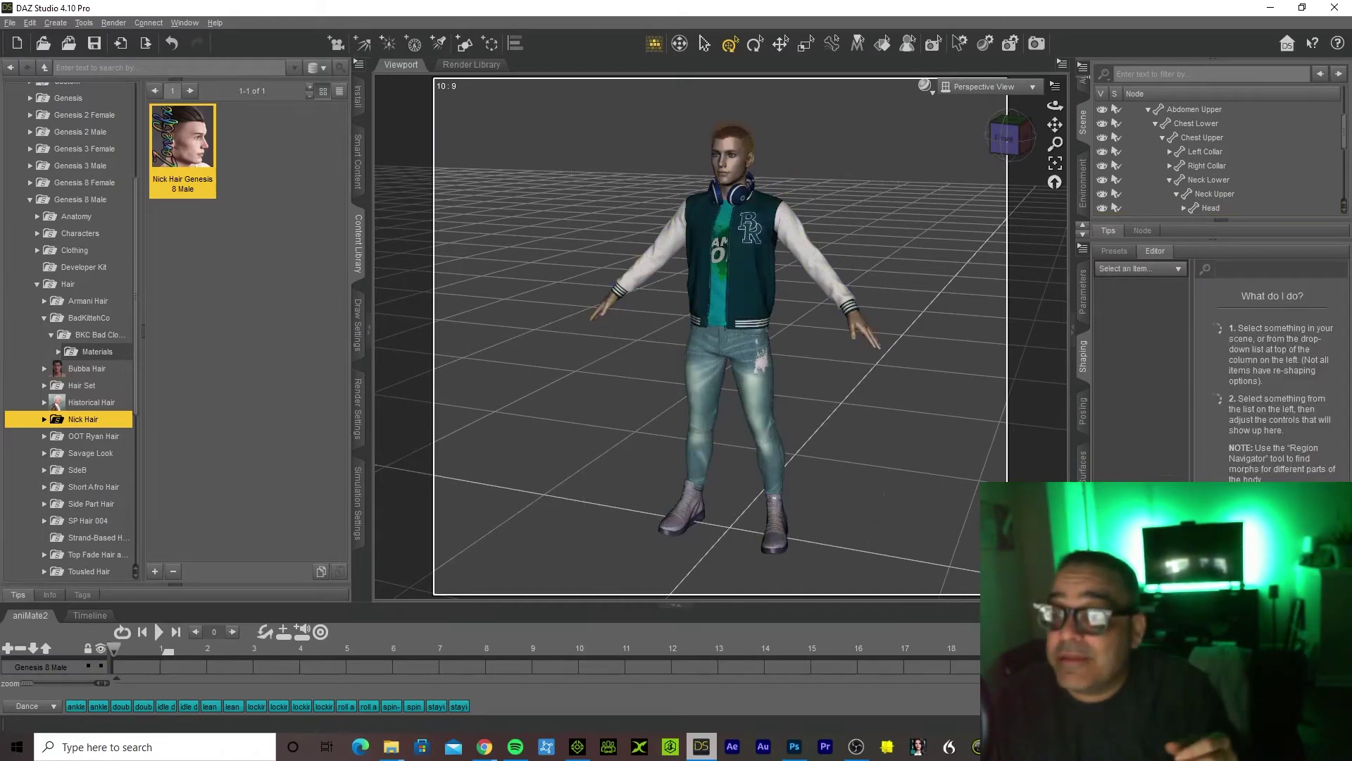
# Examine the dressed figure from the front, at full length and close up on the head and jacket
pyautogui.keyDown('alt'); pyautogui.moveTo(647, 360); pyautogui.dragTo(623, 373); pyautogui.keyUp('alt')
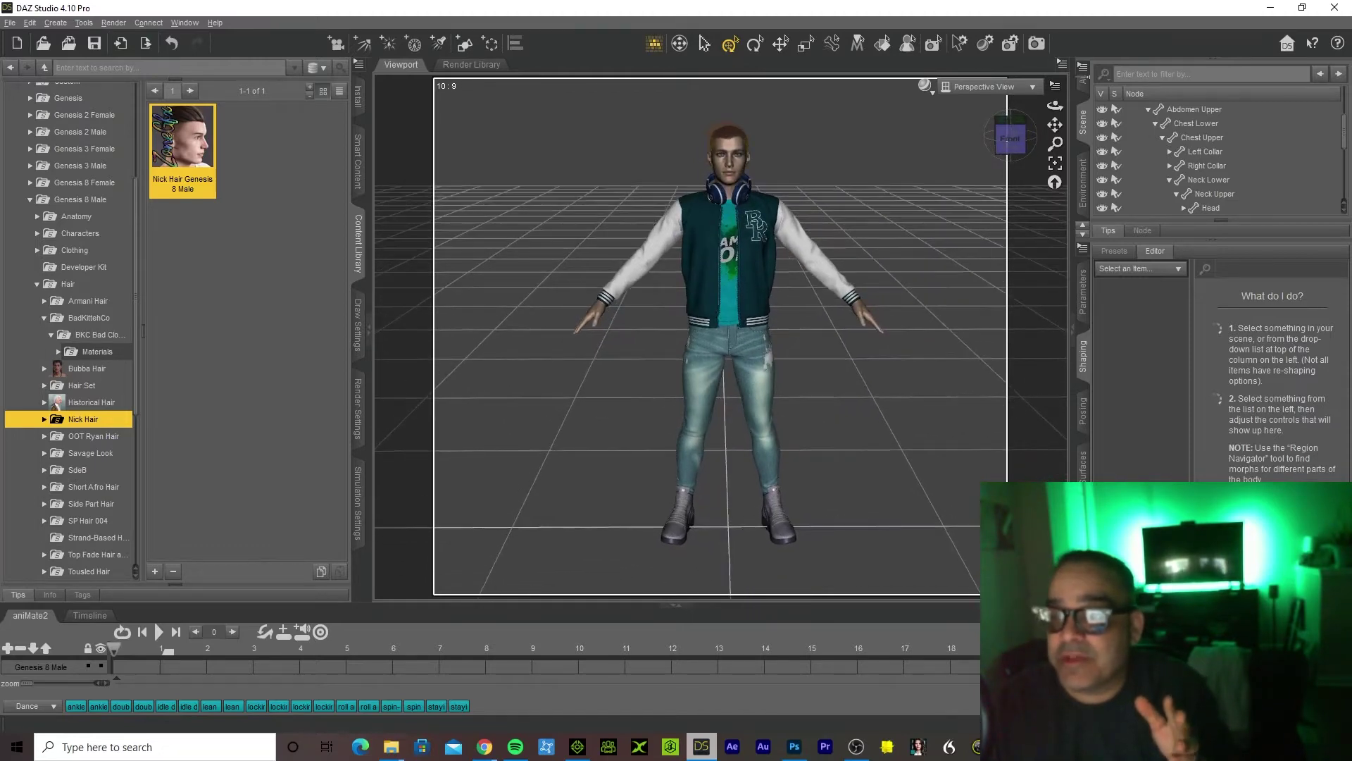
pyautogui.click(1006, 141)
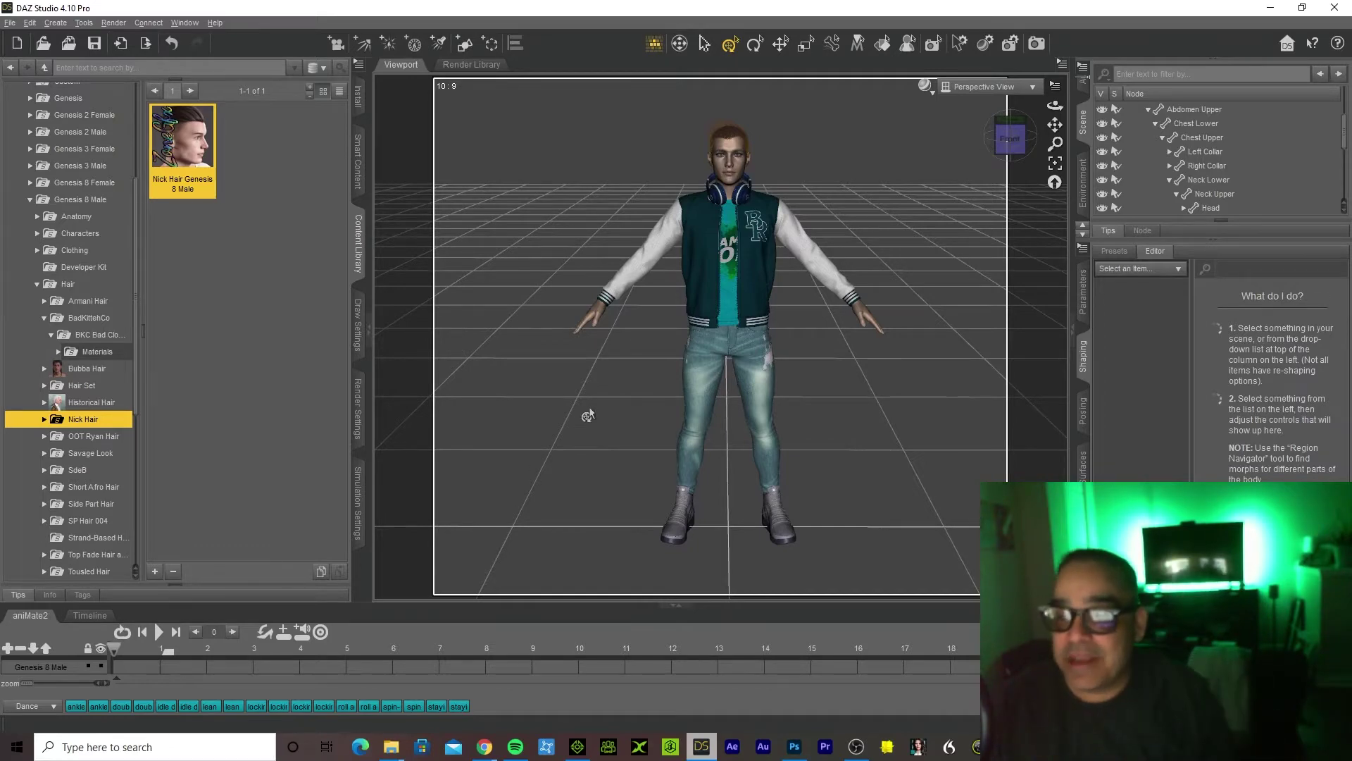
pyautogui.scroll(-4, 790, 352)
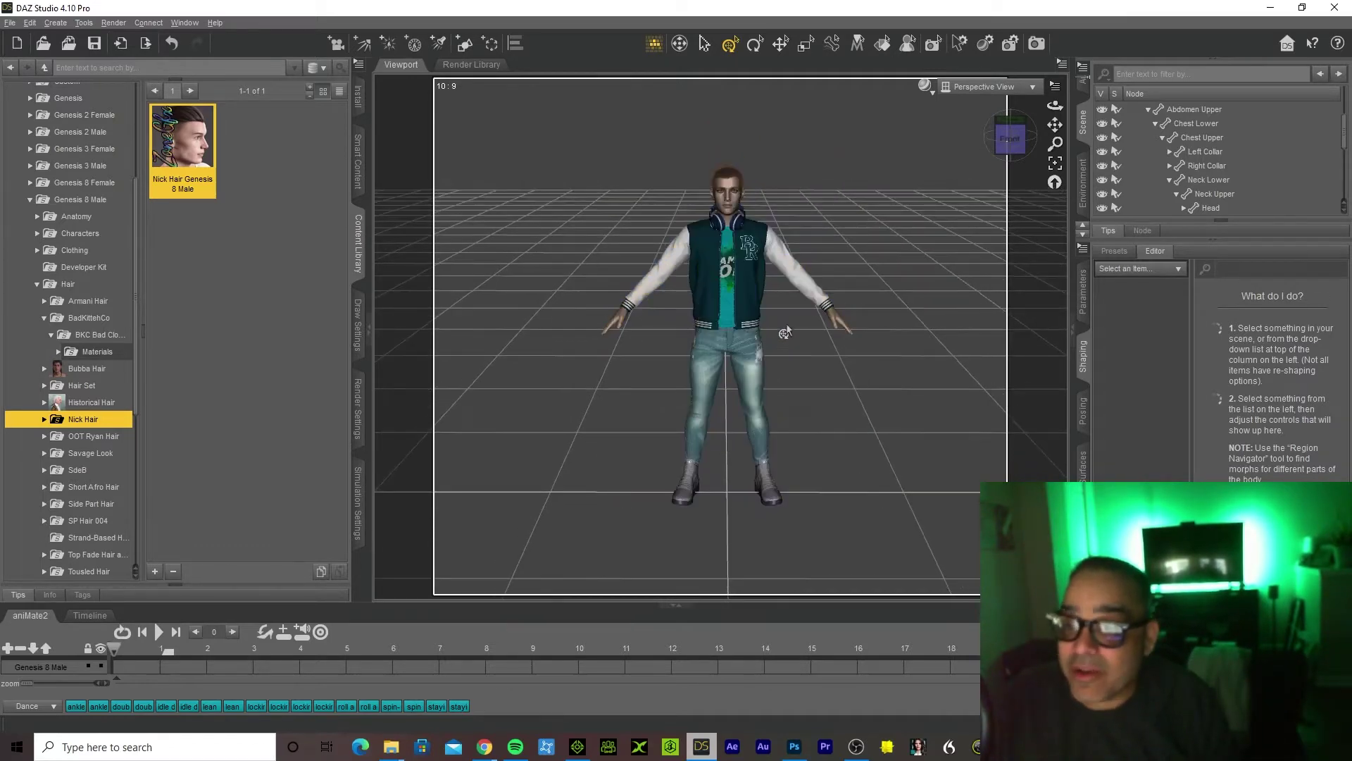
pyautogui.scroll(8, 810, 340)
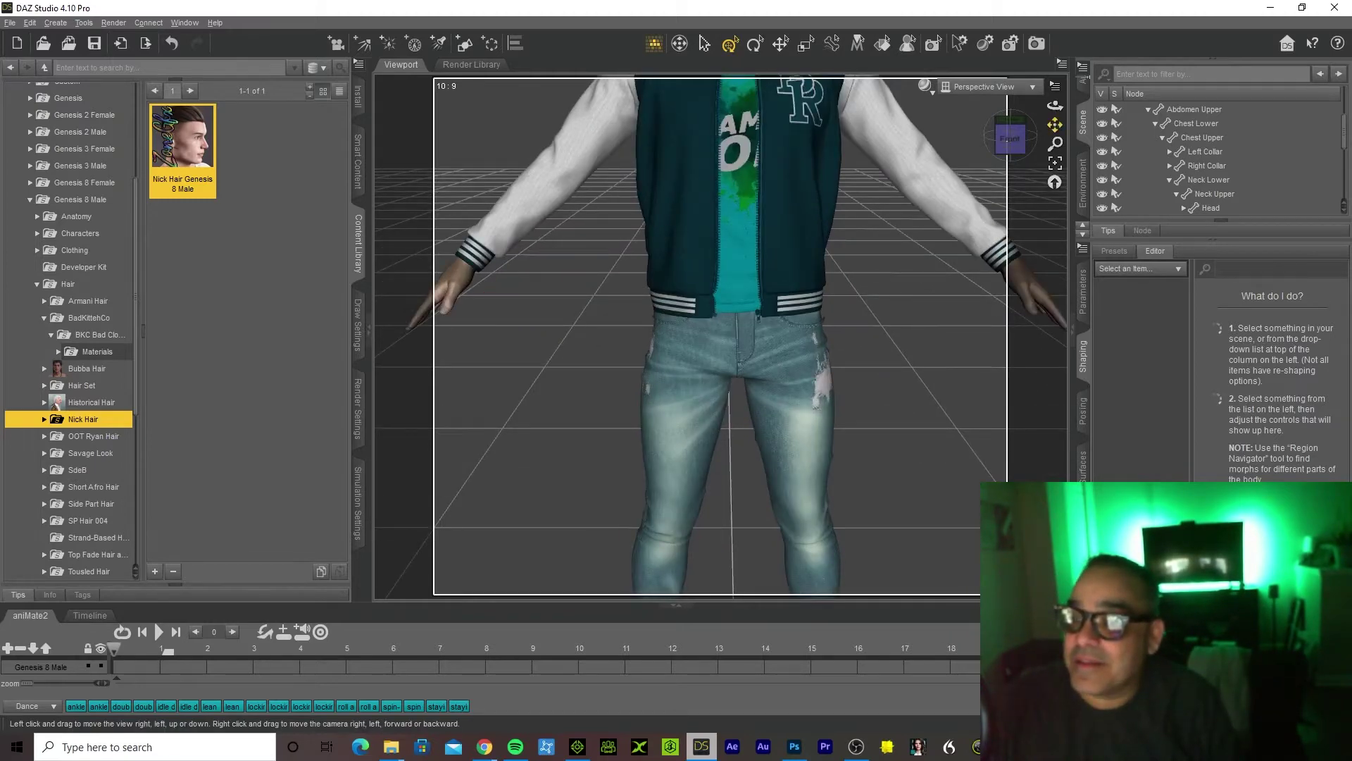
pyautogui.moveTo(1054, 124); pyautogui.dragTo(1022, 149)
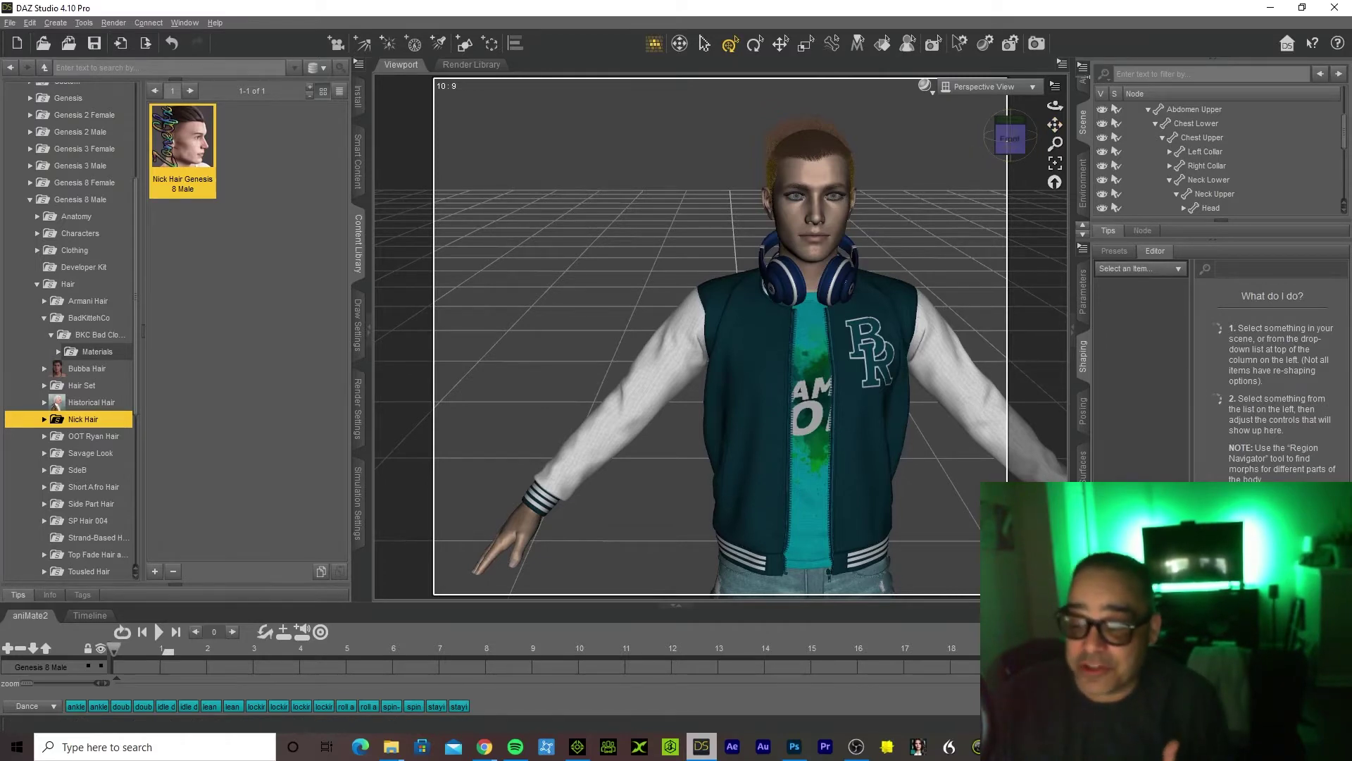
# Switch to System Information, highlight the processor and installed physical memory entries, and close the window
pyautogui.hotkey('alt', 'Tab')
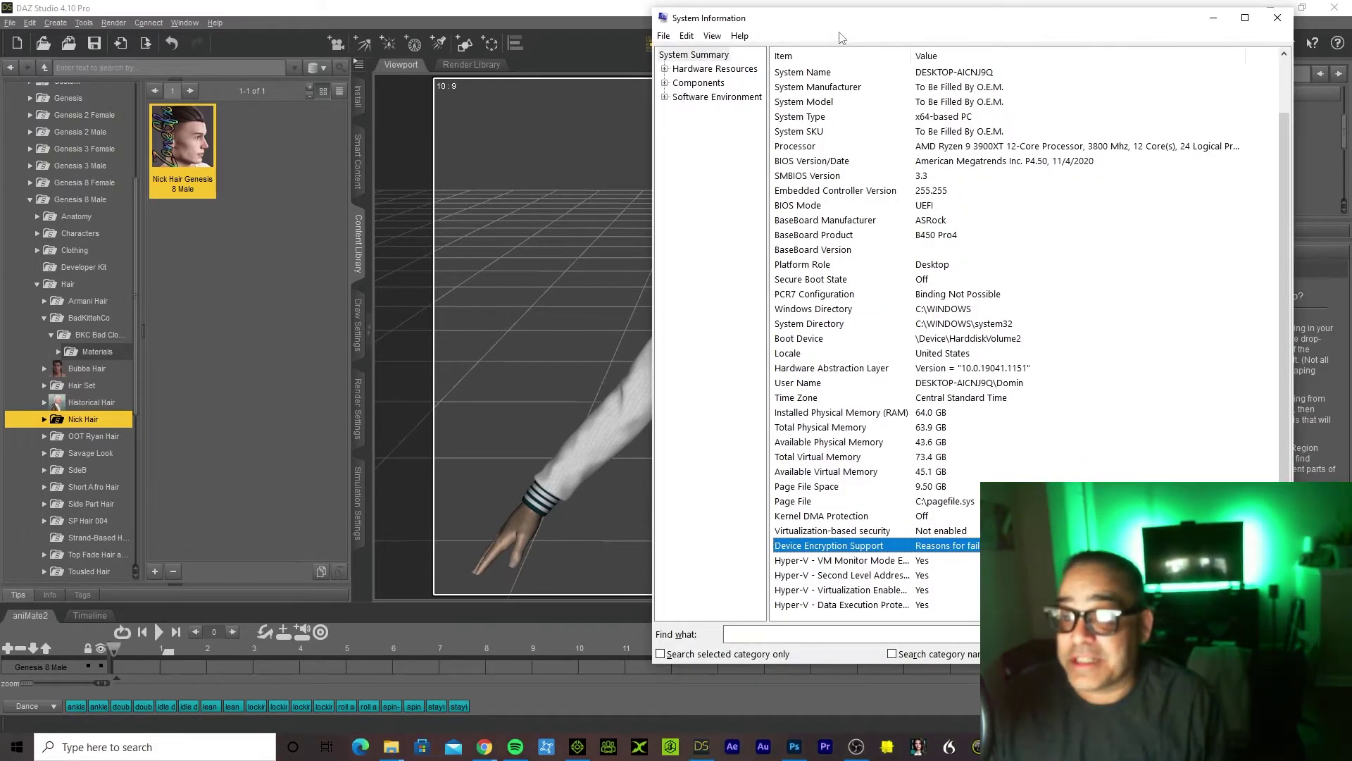
pyautogui.moveTo(840, 21); pyautogui.dragTo(548, 52)
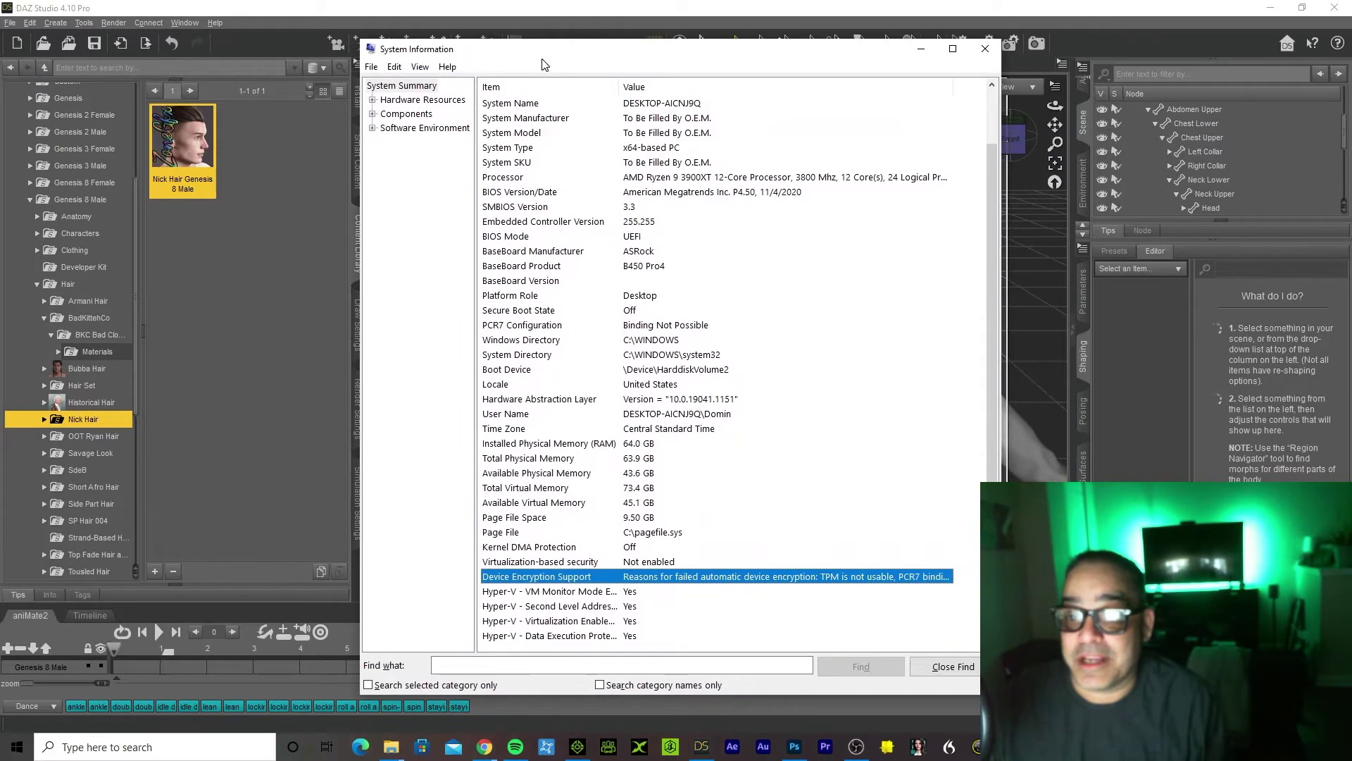
pyautogui.click(738, 176)
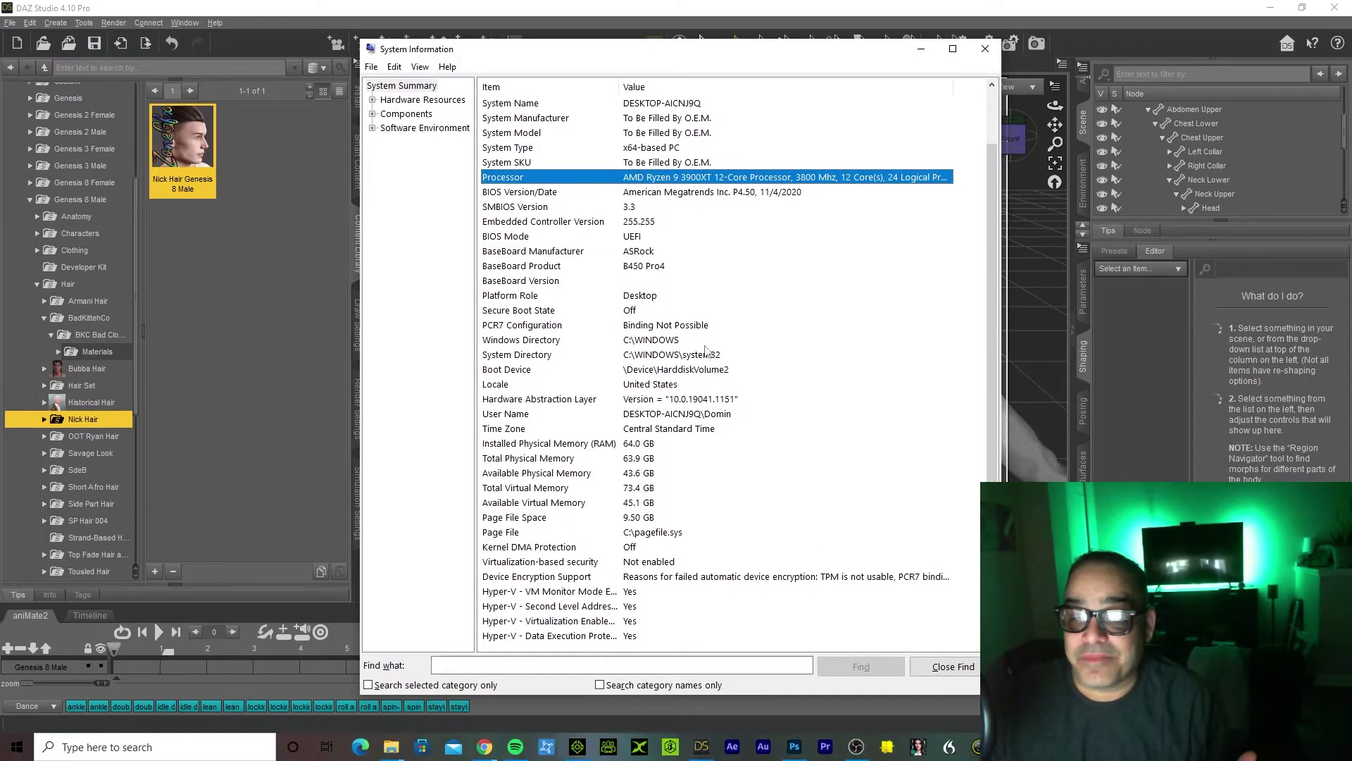
pyautogui.click(703, 443)
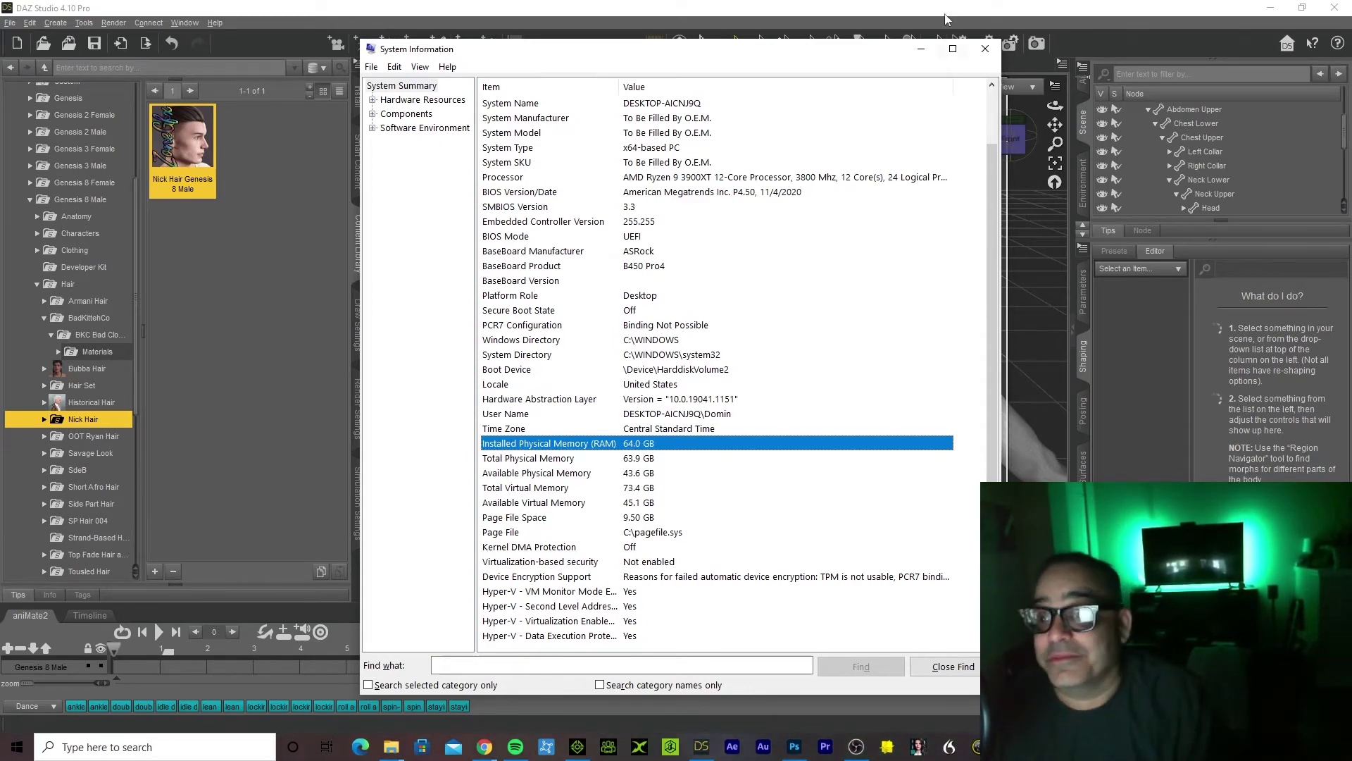
pyautogui.click(984, 49)
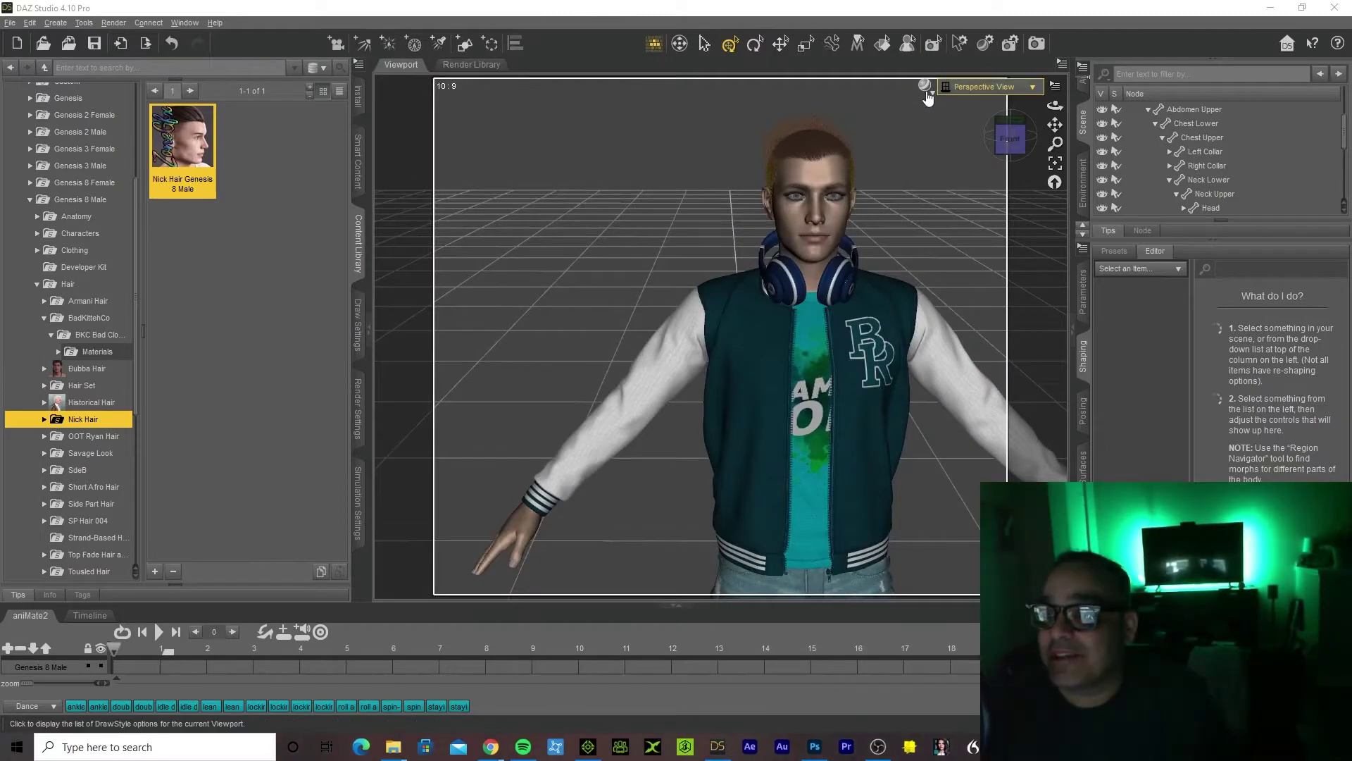
# Preview the character in the viewport with NVIDIA Iray, and return the draw style to Texture Shaded
pyautogui.click(924, 85)
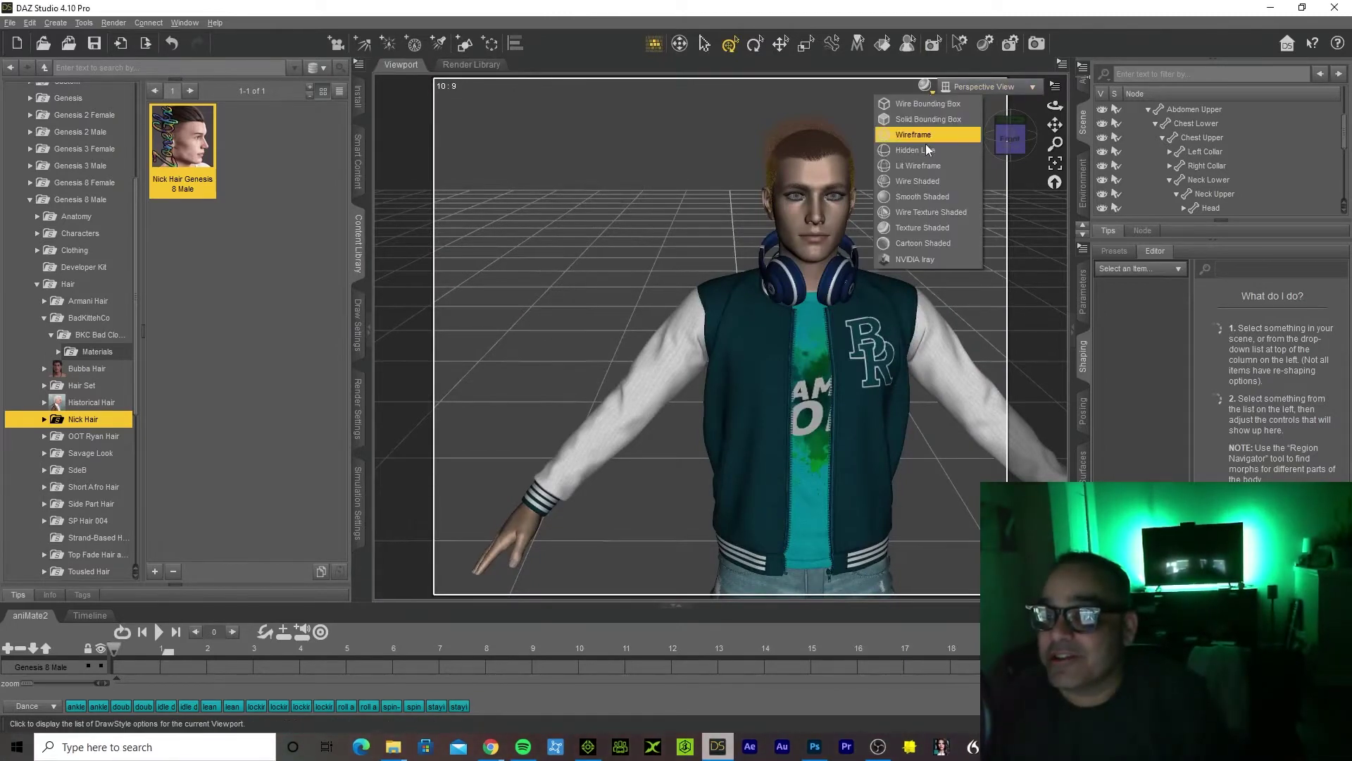
pyautogui.click(917, 255)
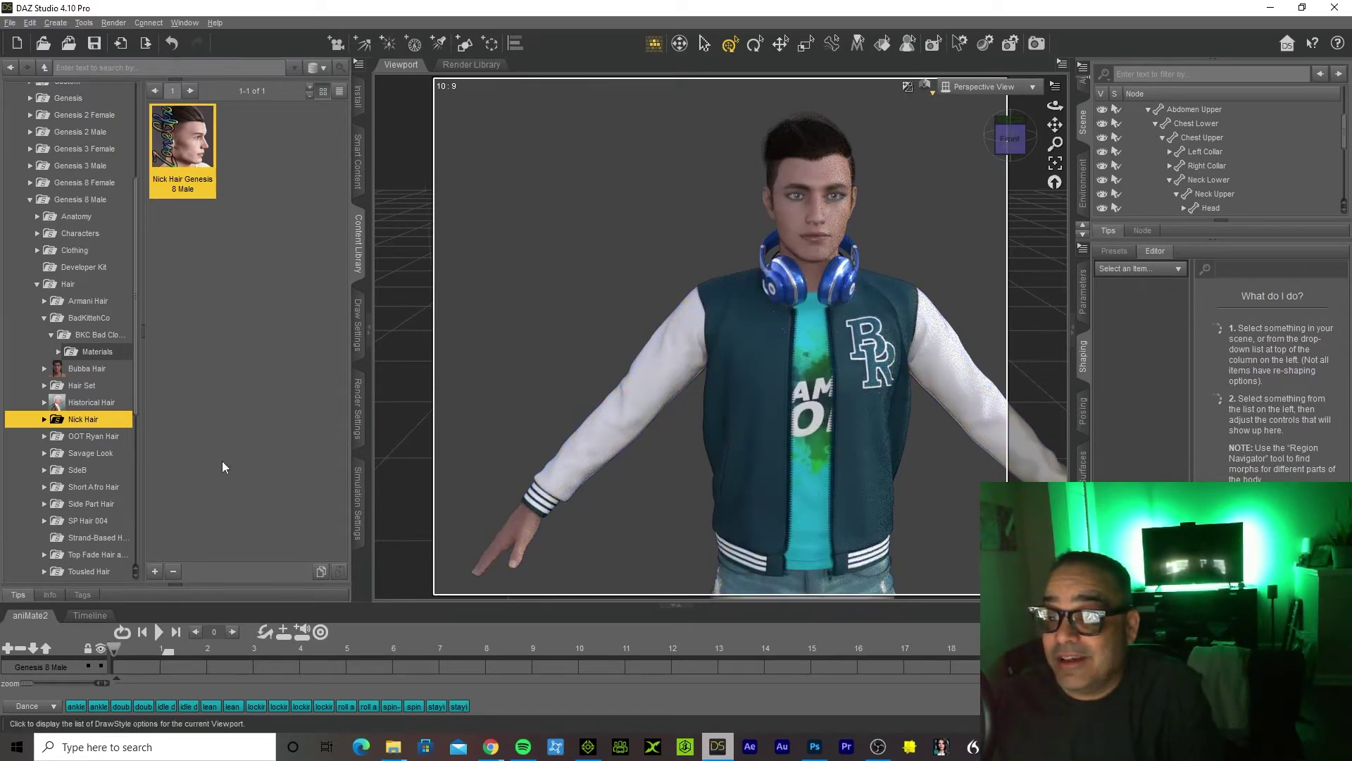
pyautogui.click(928, 99)
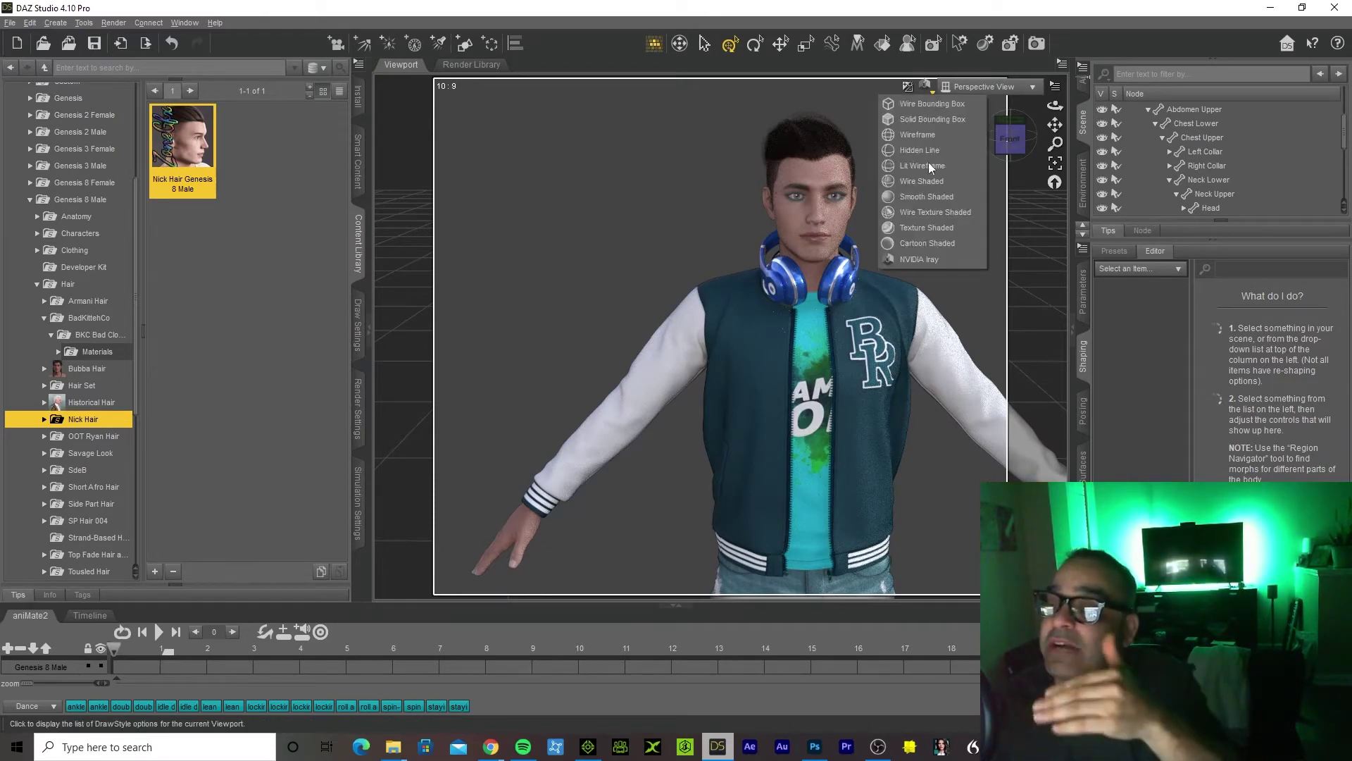
pyautogui.click(940, 226)
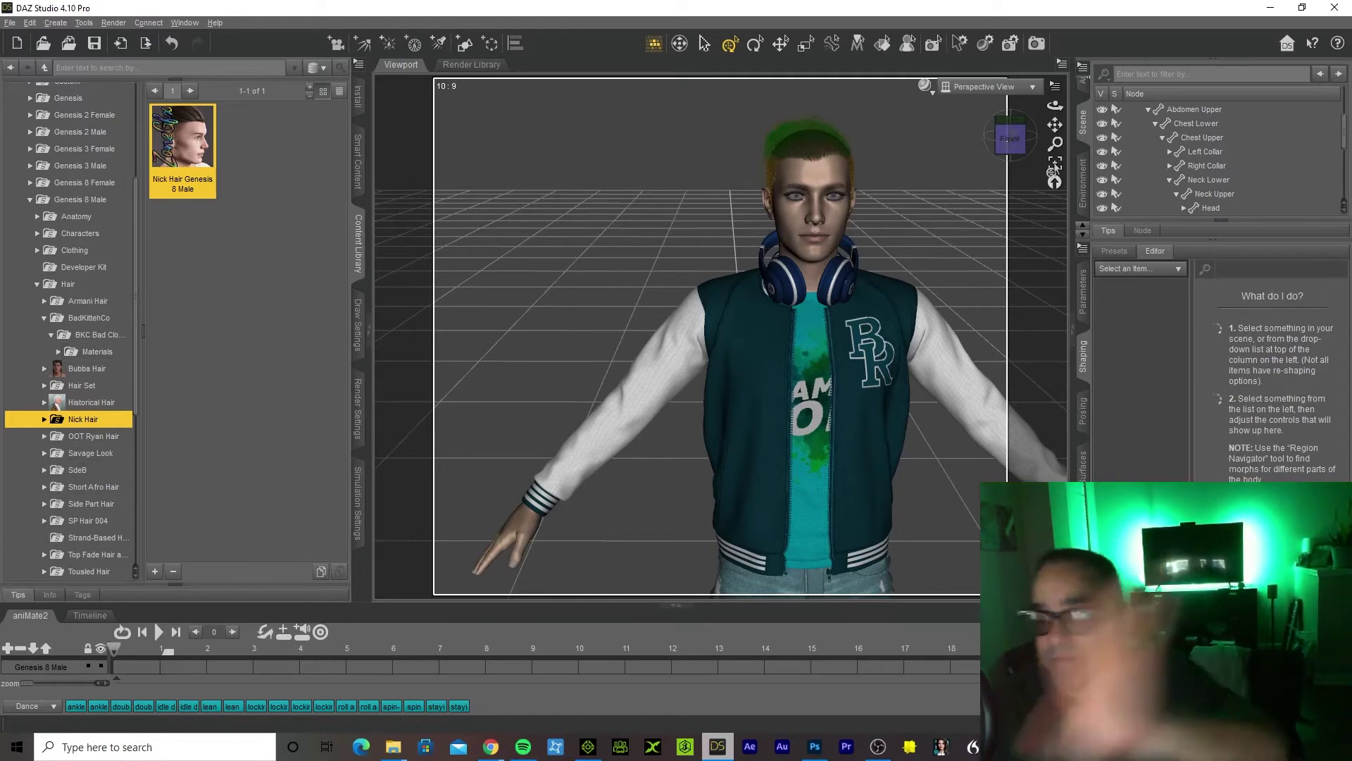
# Search the content library's folders for poses, checking Genesis 8 Male, Scene Builder, Templates, Materials and Environments
pyautogui.click(780, 44)
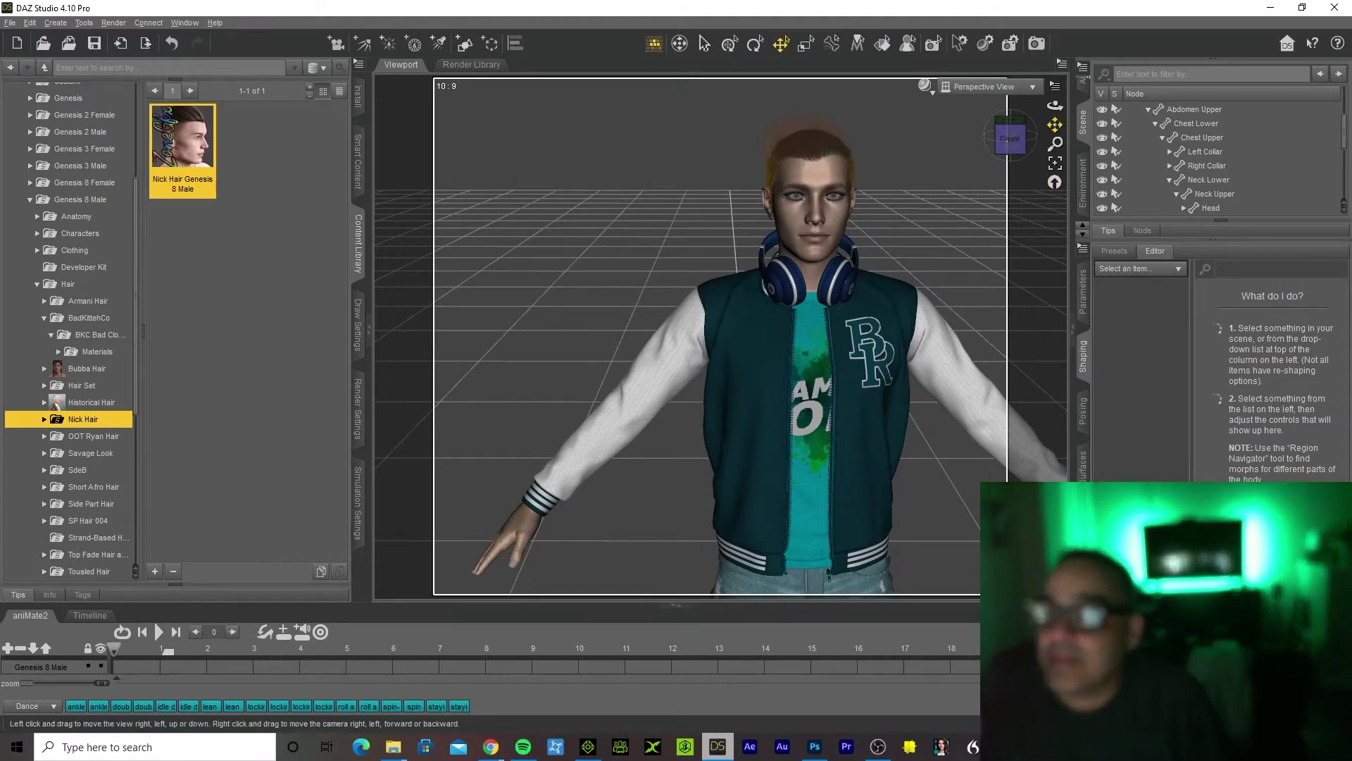
pyautogui.moveTo(1054, 125); pyautogui.dragTo(1026, 129)
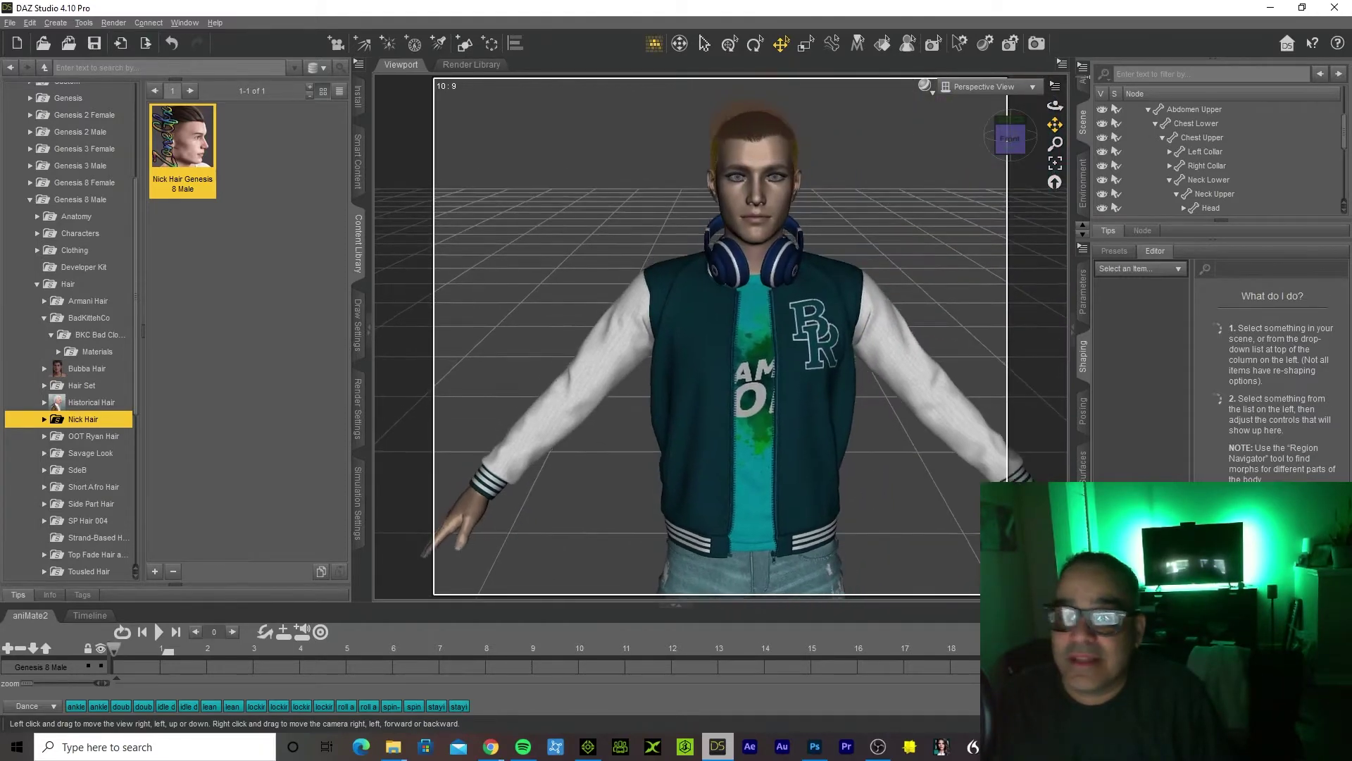
pyautogui.scroll(-4, 41, 532)
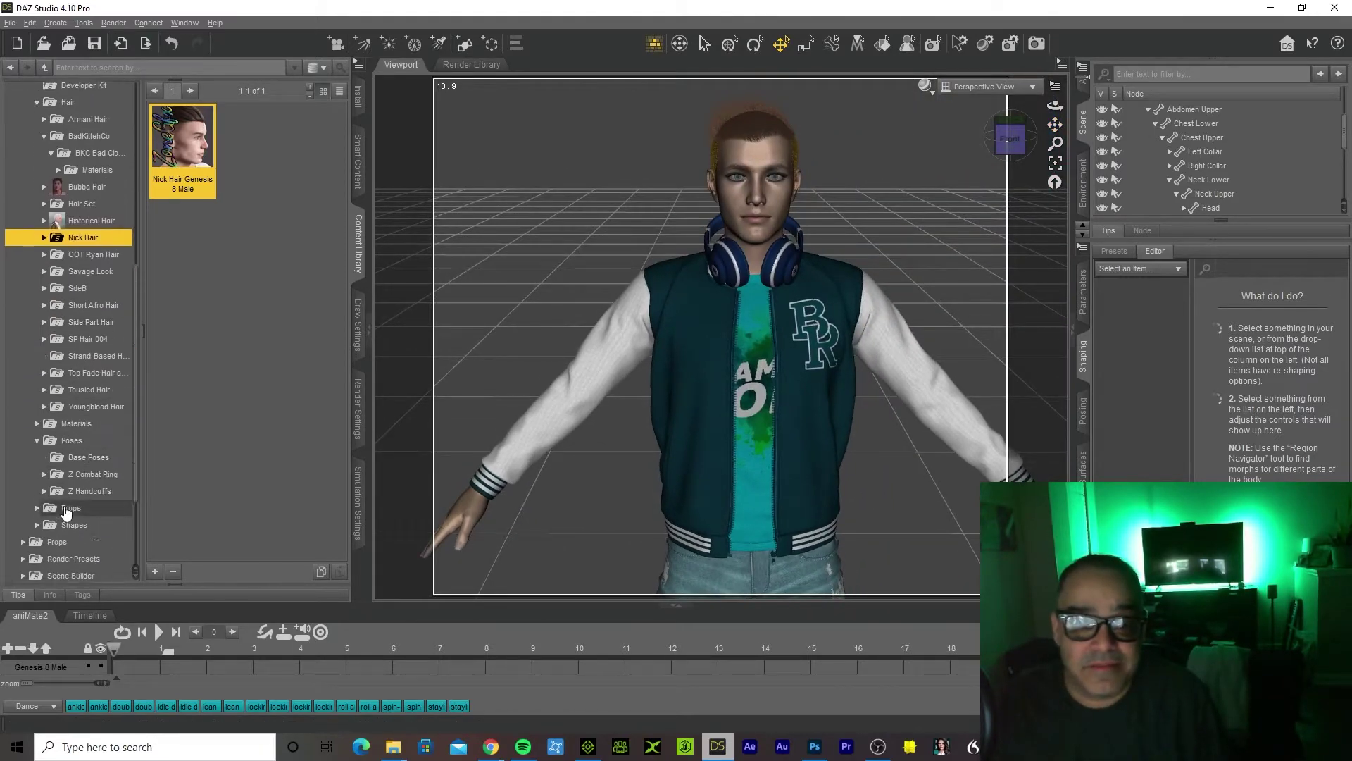
pyautogui.scroll(-2, 48, 503)
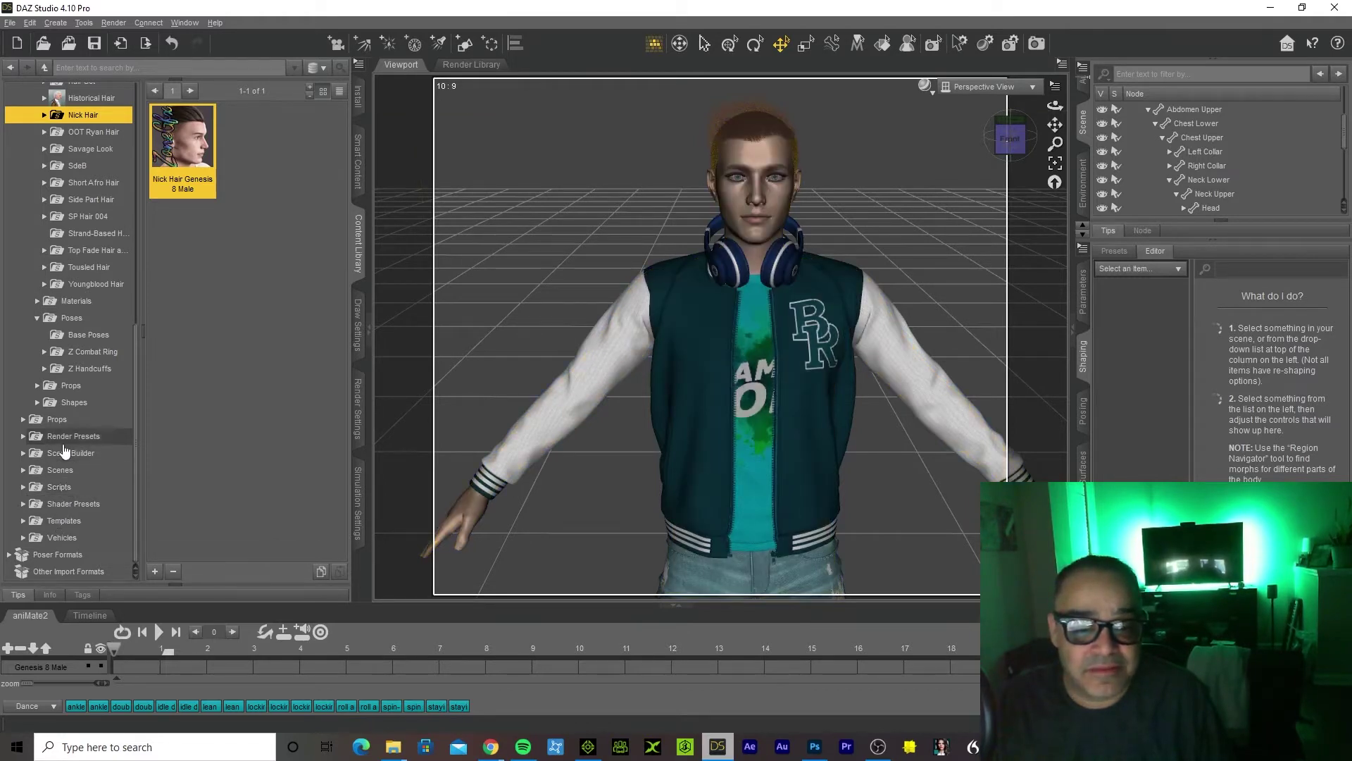
pyautogui.scroll(2, 64, 442)
pyautogui.scroll(1, 42, 367)
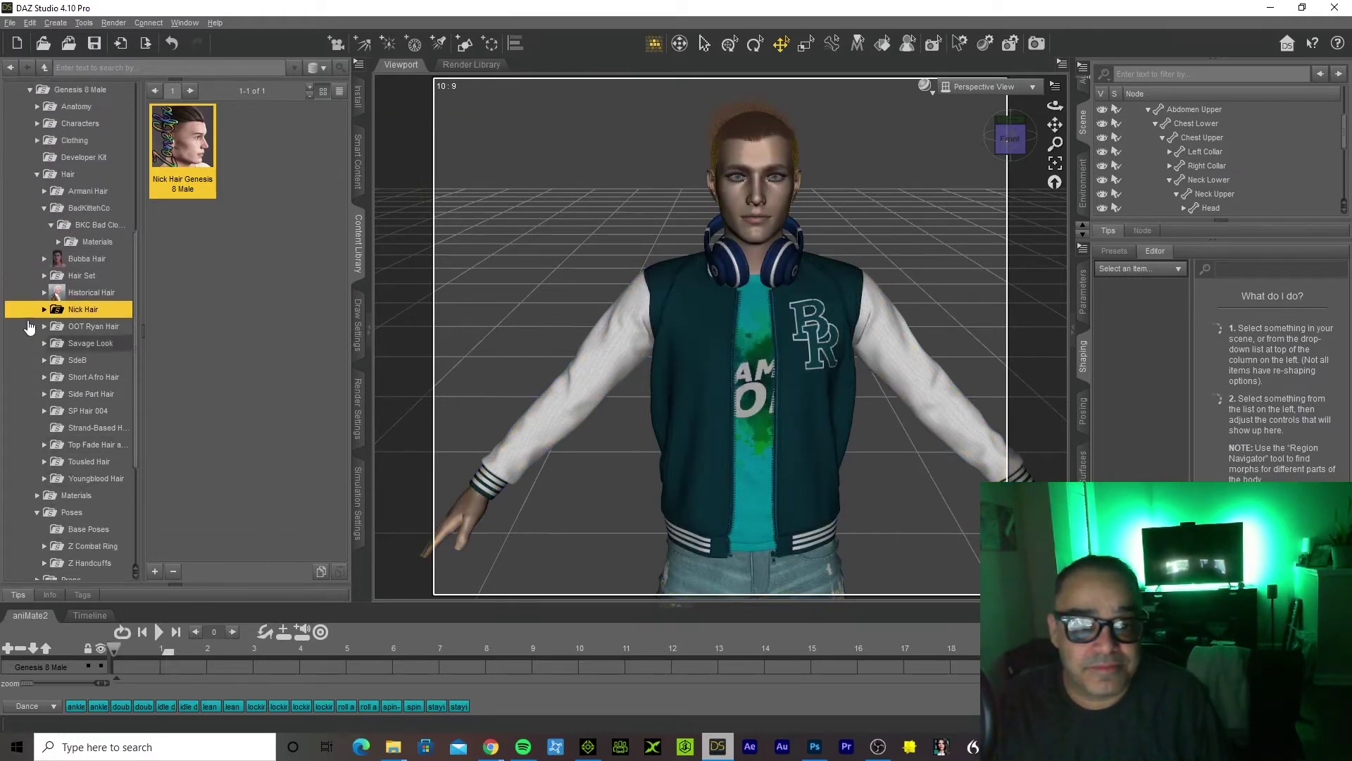
pyautogui.scroll(1, 25, 137)
pyautogui.click(30, 132)
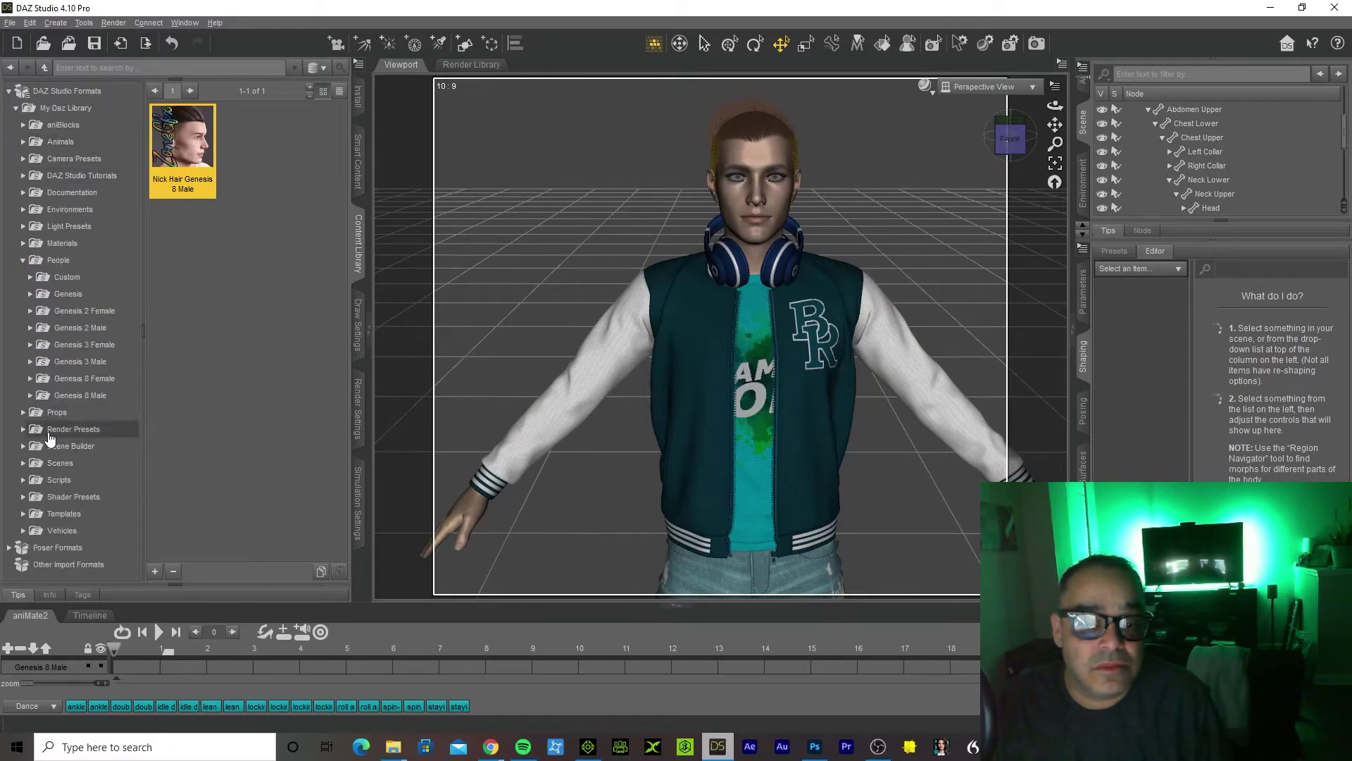
pyautogui.click(23, 260)
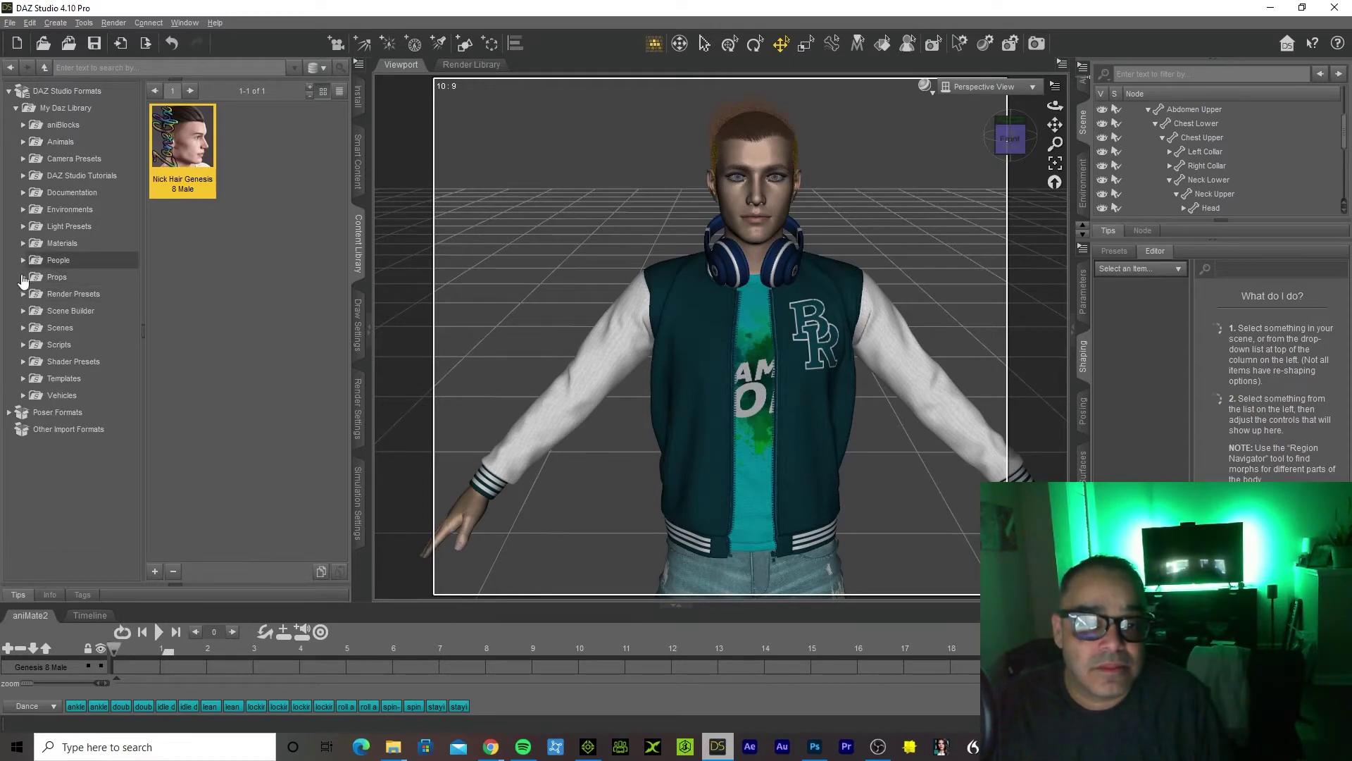
pyautogui.click(23, 262)
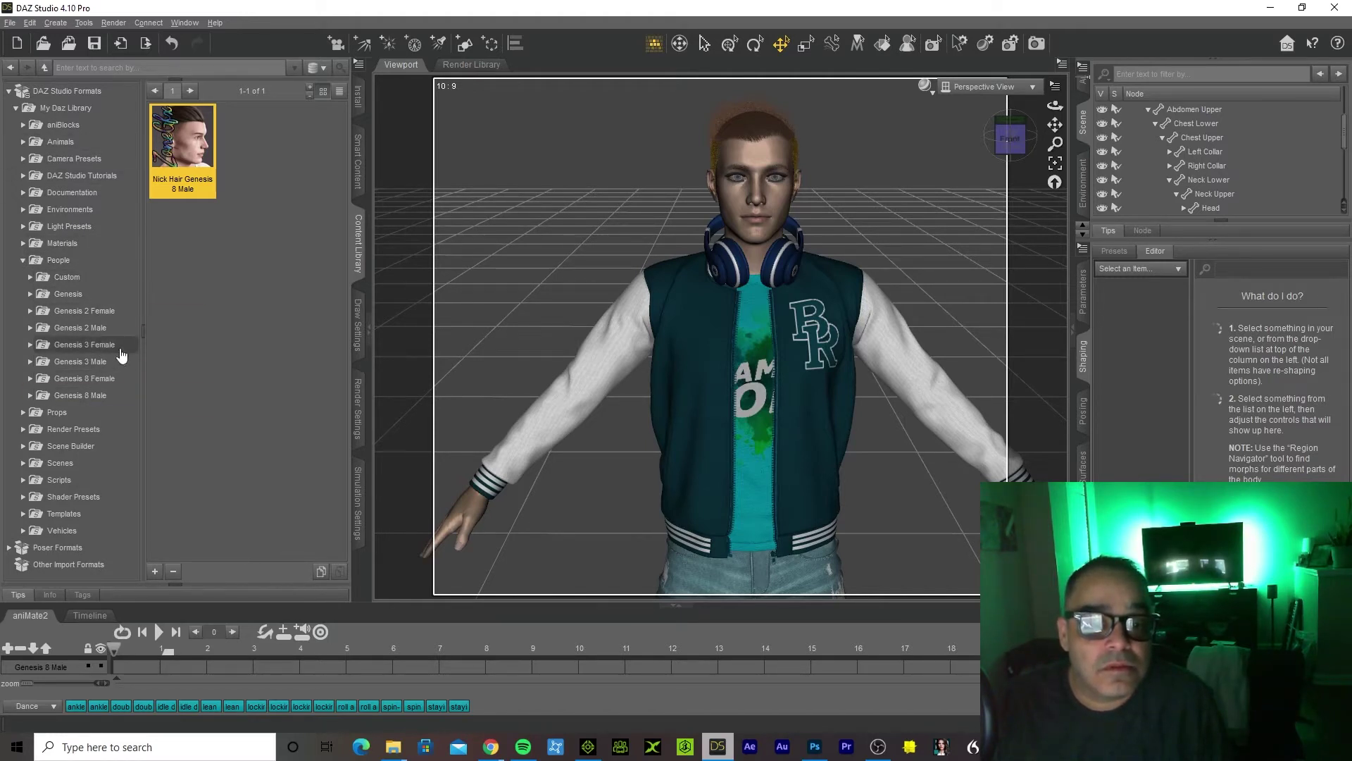
pyautogui.click(85, 445)
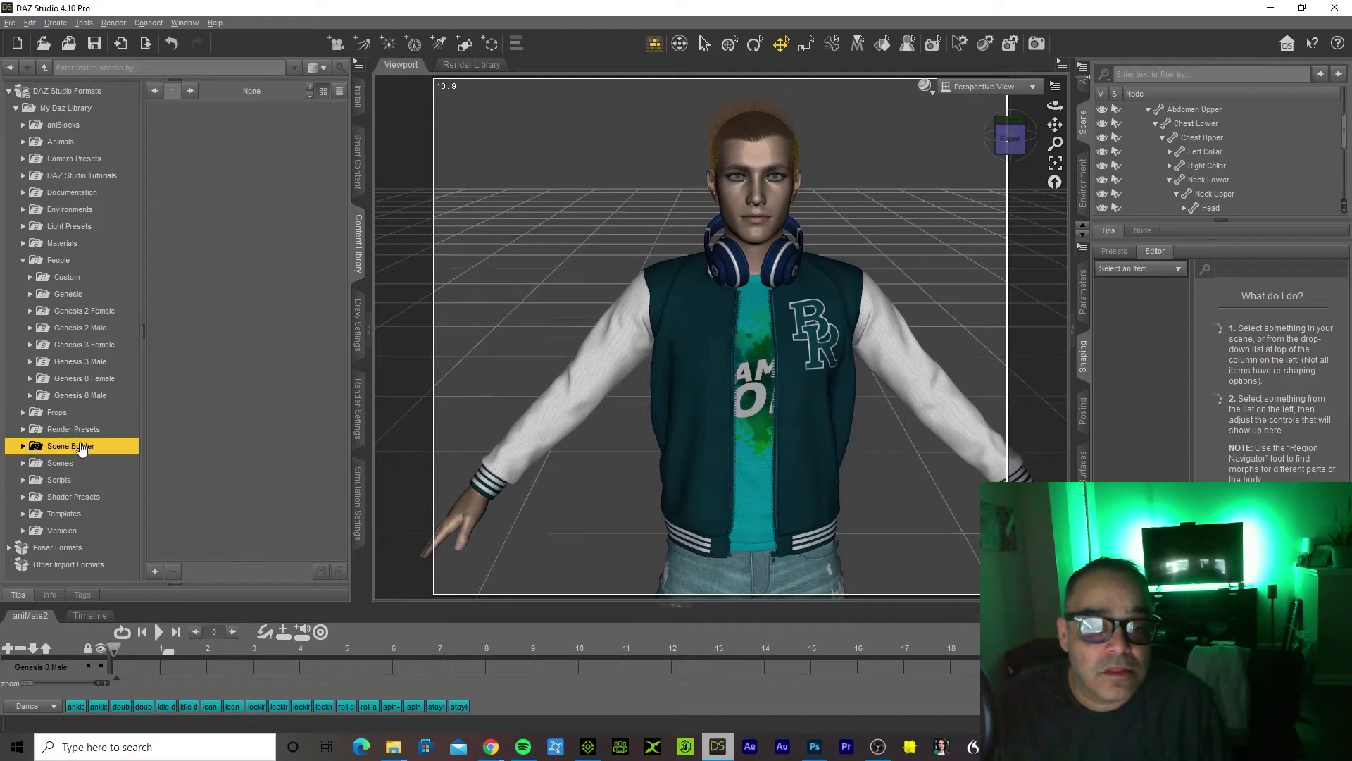
pyautogui.click(62, 514)
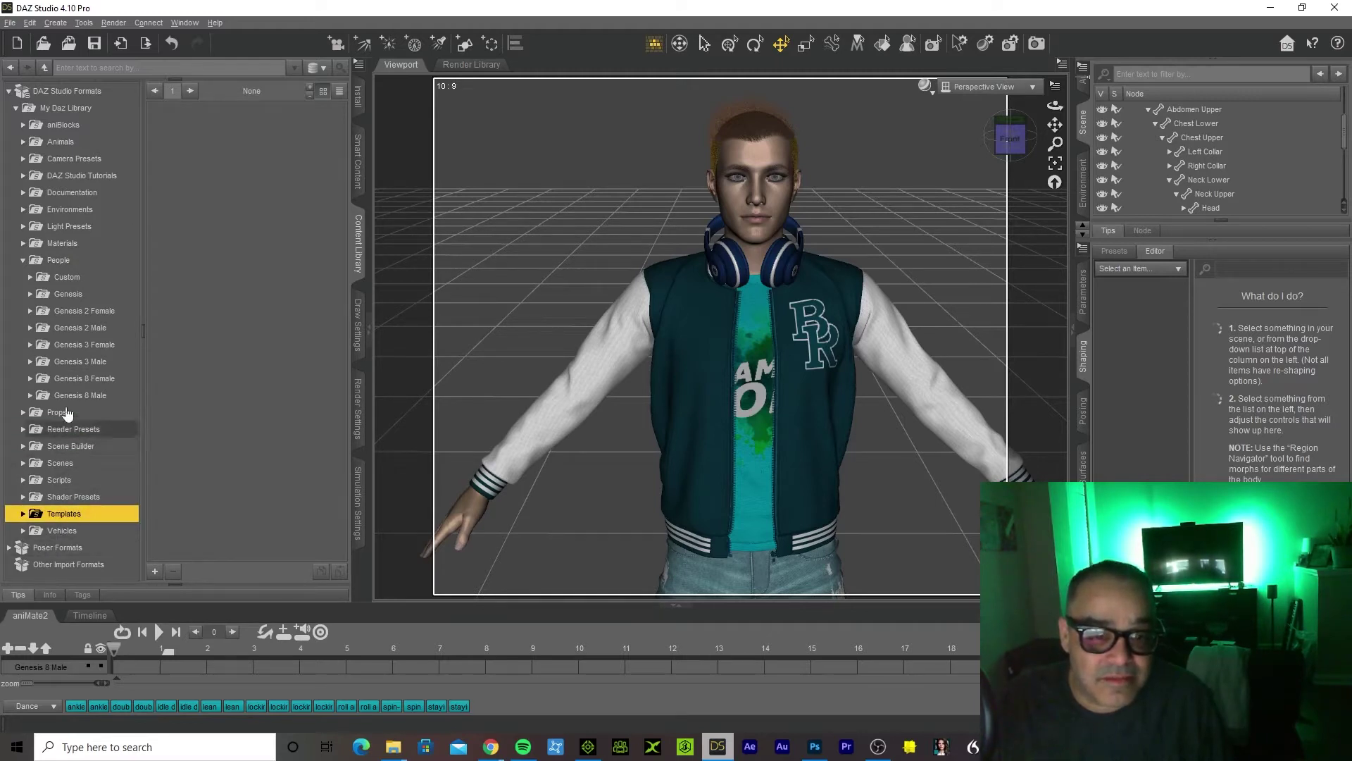
pyautogui.click(40, 244)
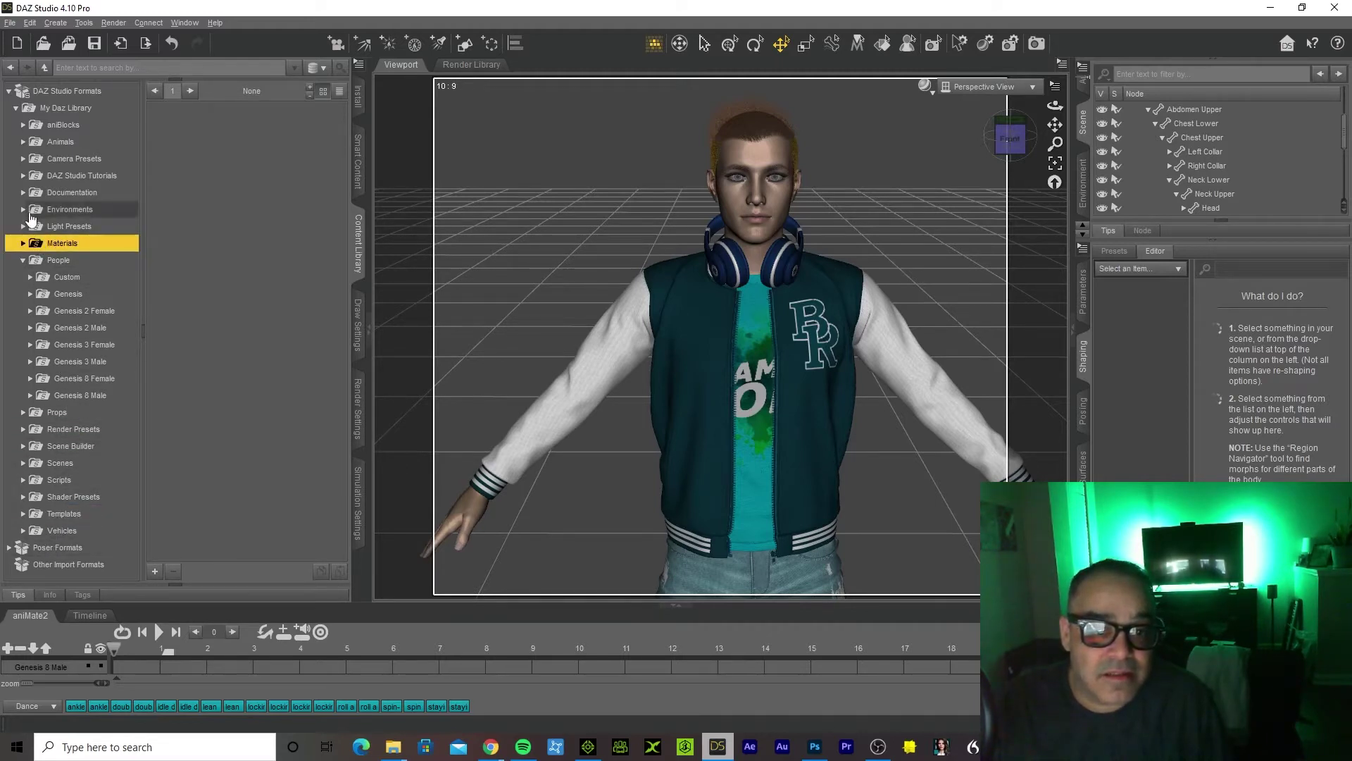
pyautogui.click(50, 211)
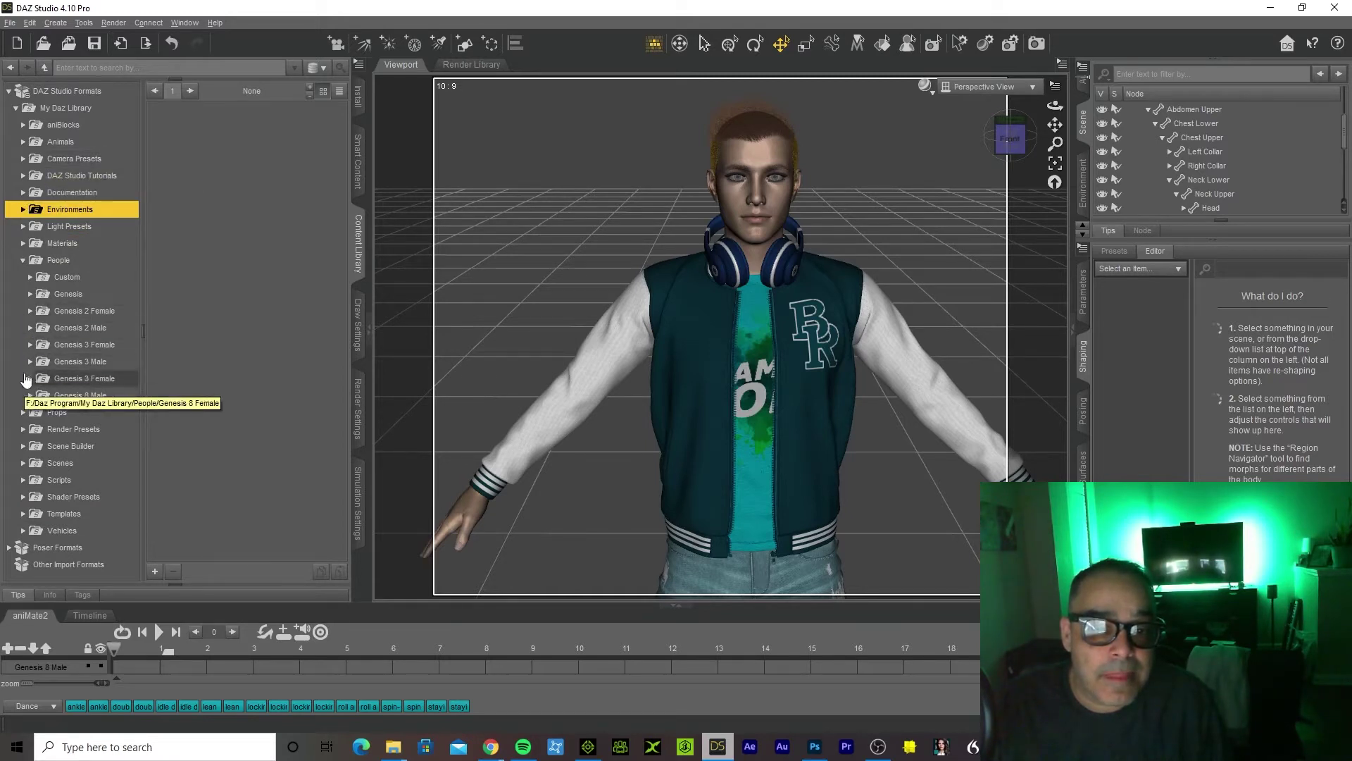
# Display the BasicMale poses of the Genesis figure in the content library
pyautogui.click(30, 294)
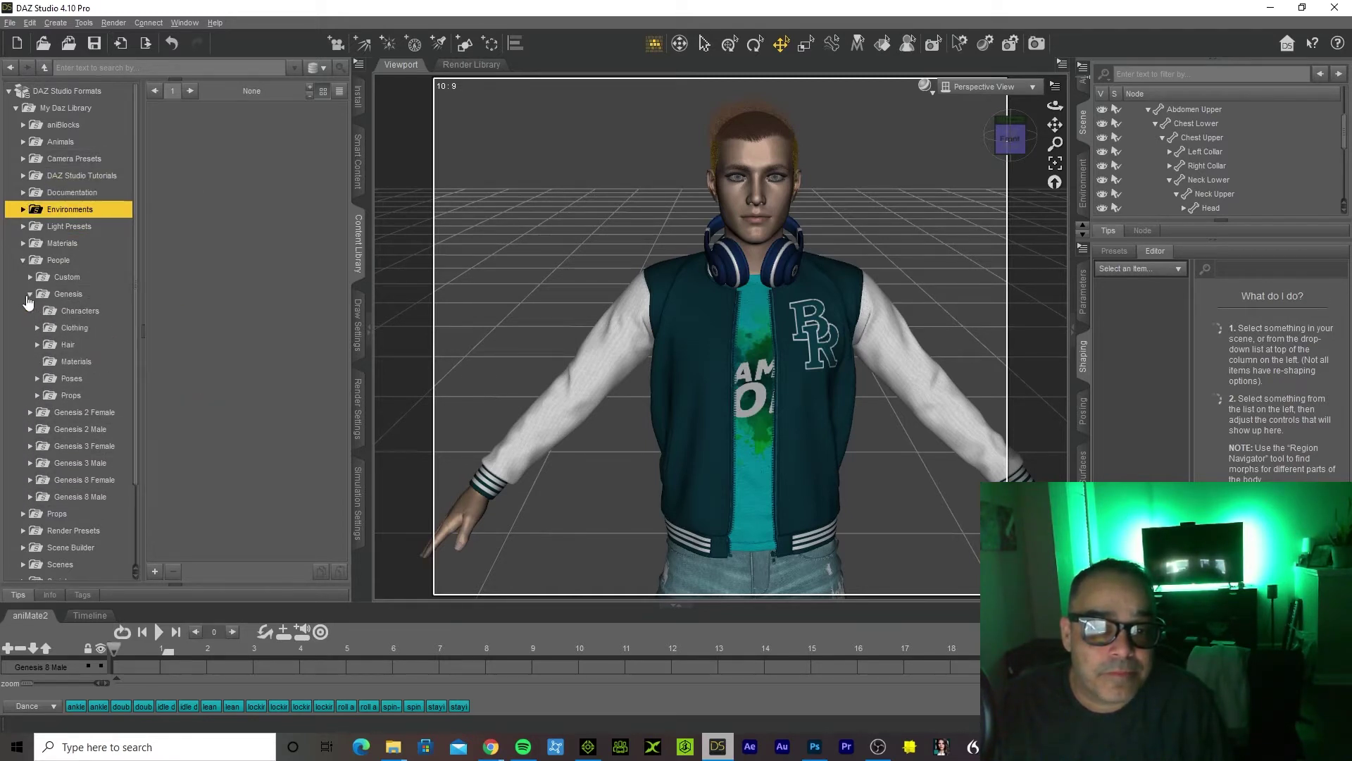
pyautogui.click(64, 381)
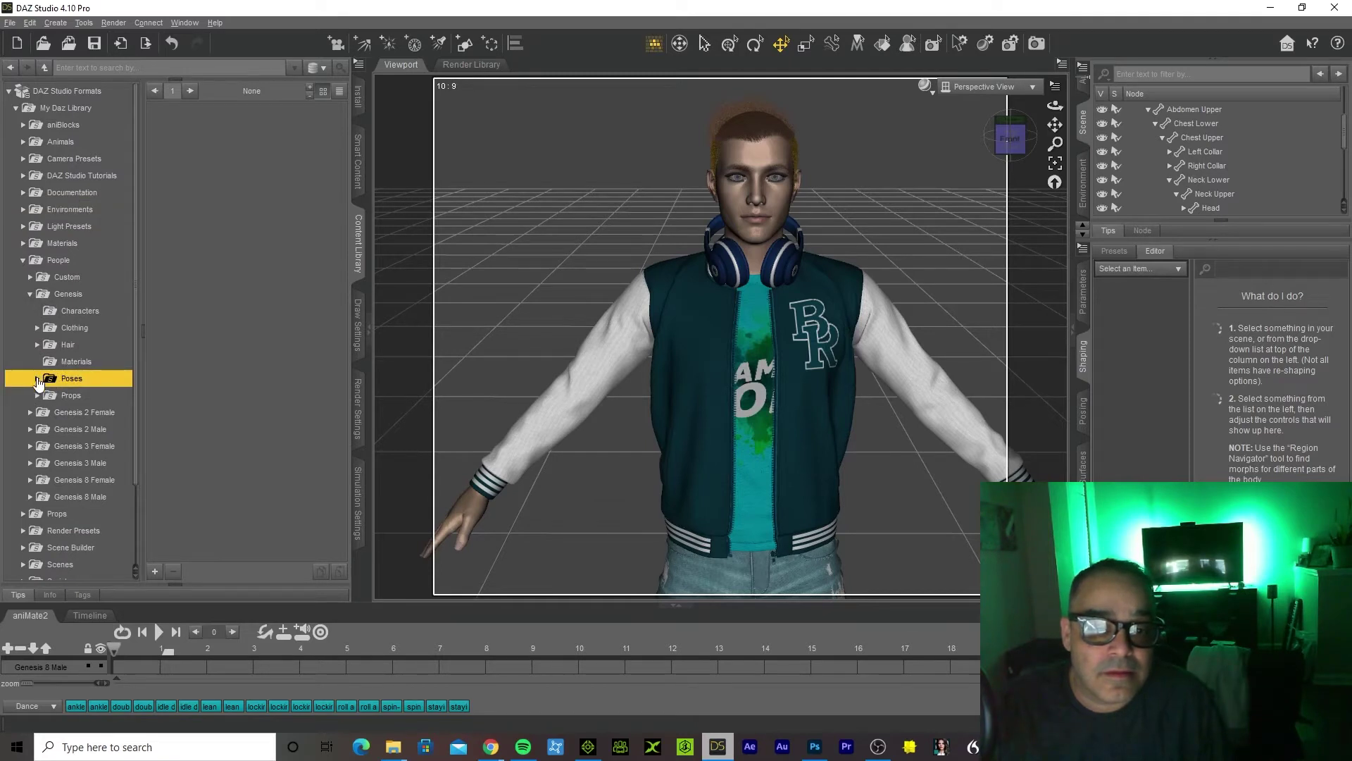
pyautogui.click(38, 380)
pyautogui.click(62, 396)
pyautogui.click(73, 416)
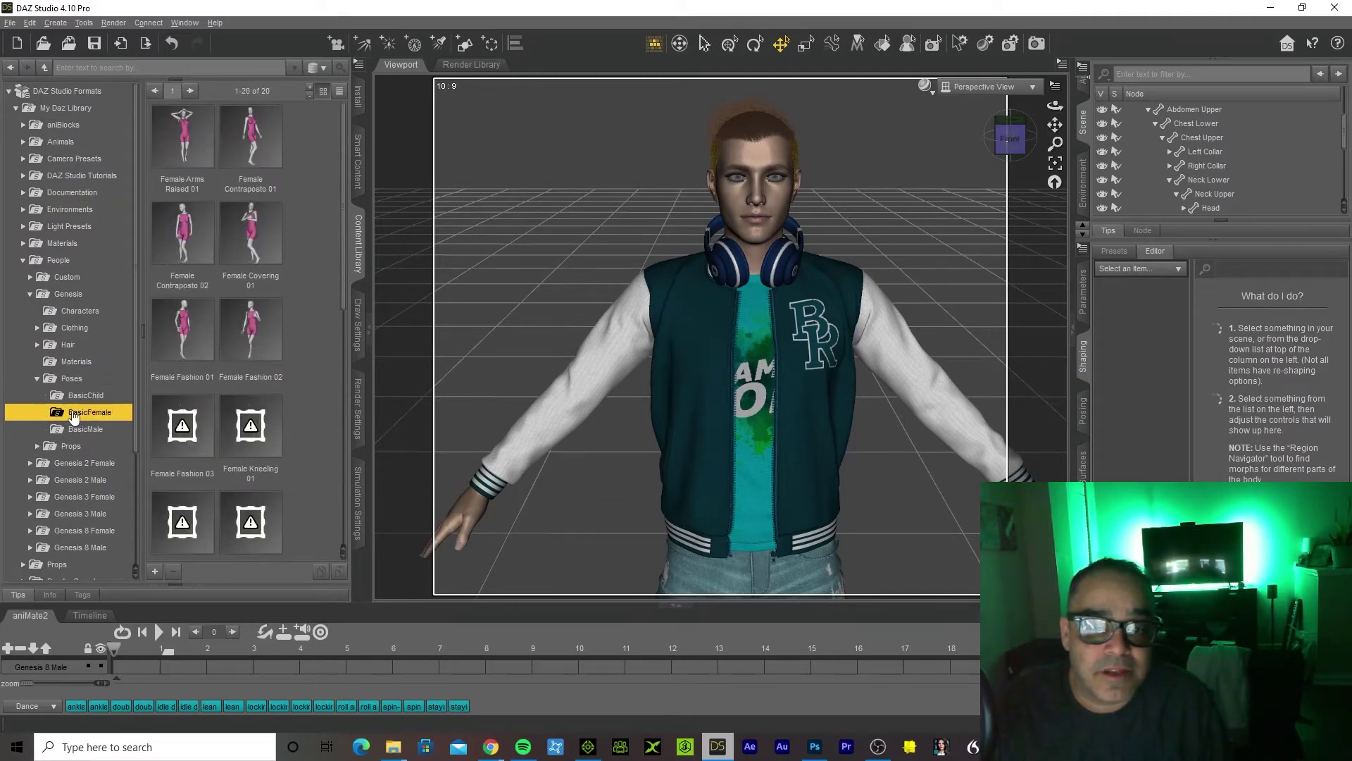
pyautogui.click(74, 431)
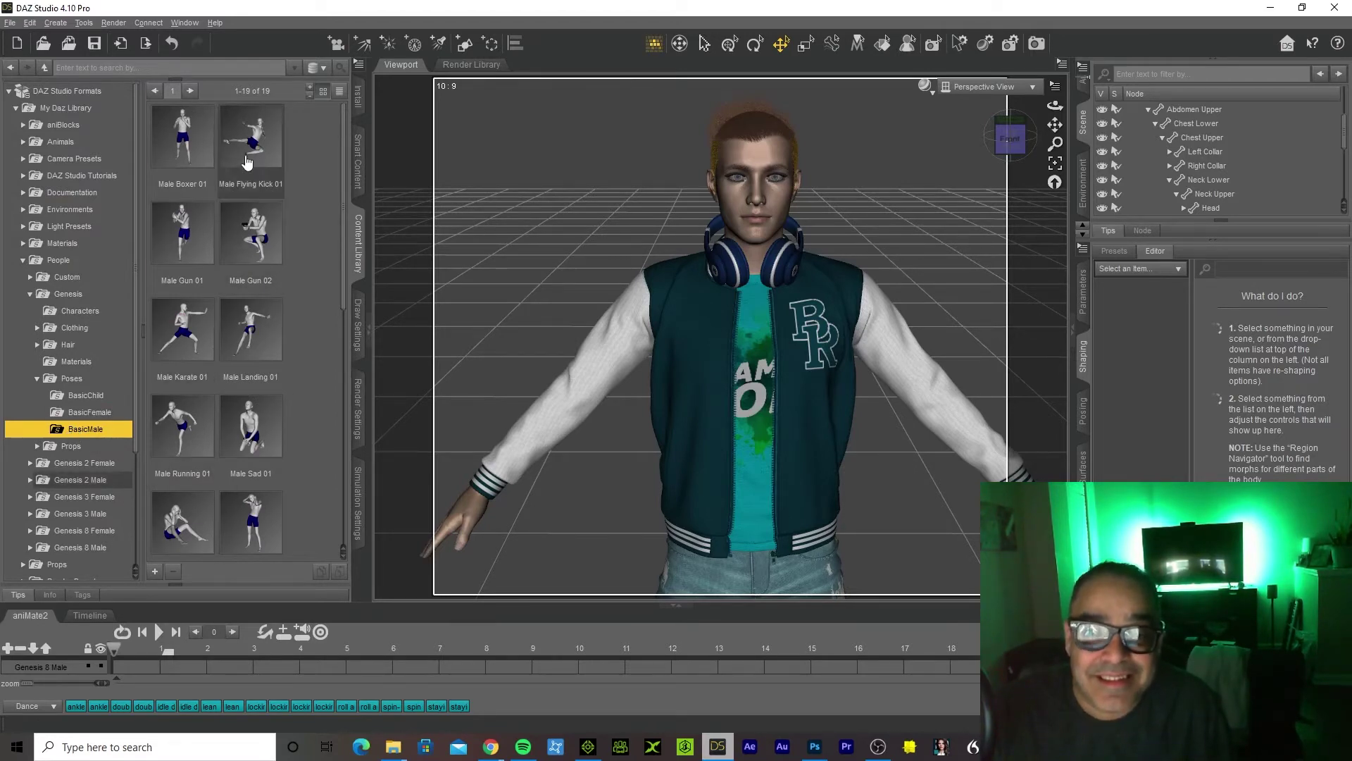
# Apply the Male Flying Kick 01 pose to the dressed Genesis 8 Male figure
pyautogui.moveTo(247, 158); pyautogui.dragTo(350, 176)
pyautogui.moveTo(678, 343); pyautogui.dragTo(712, 385)
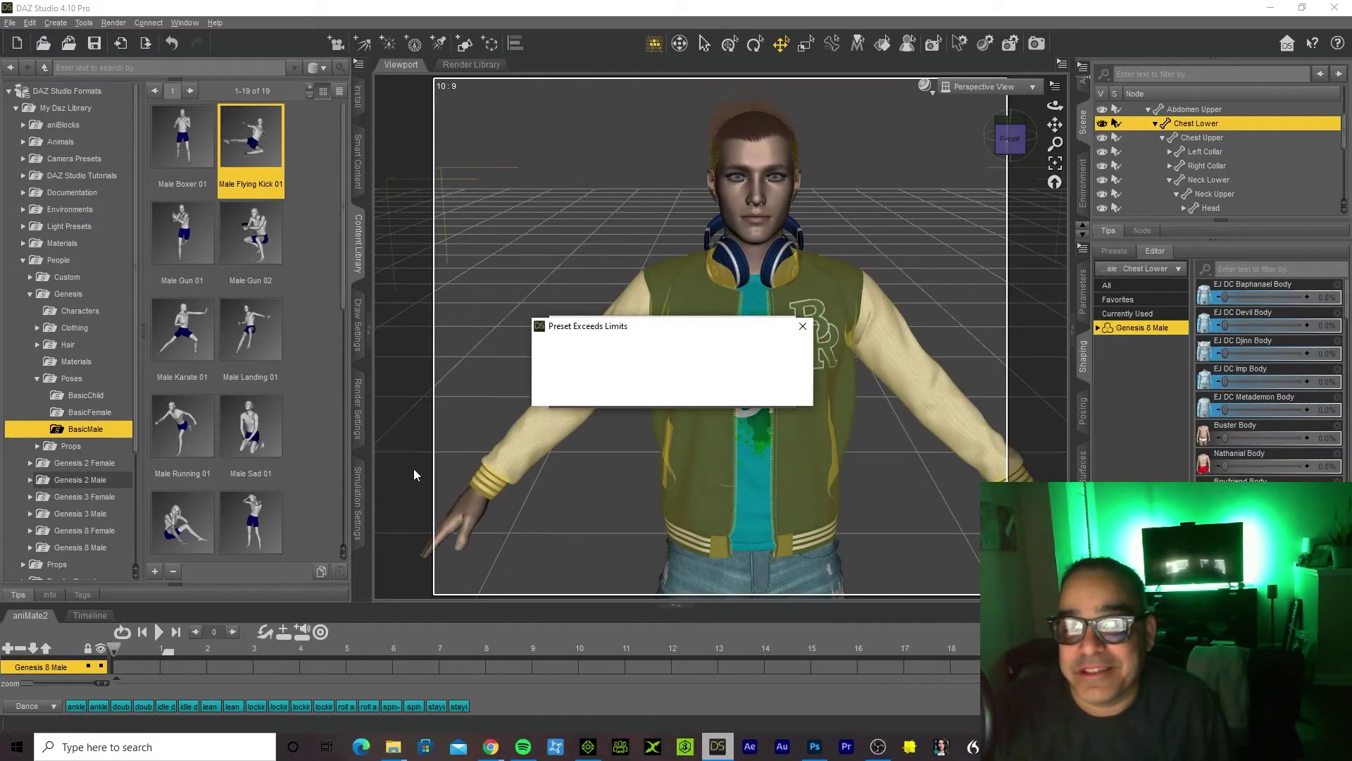
pyautogui.click(711, 395)
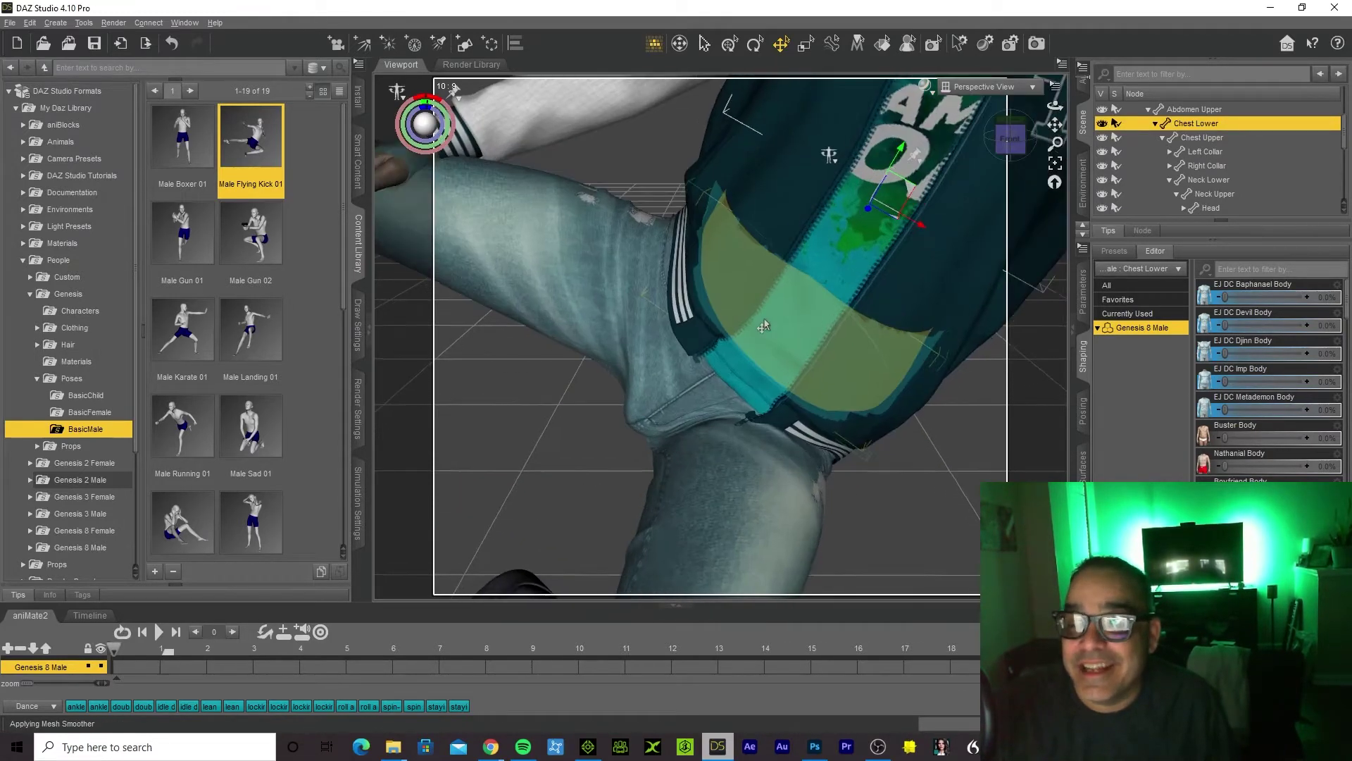
pyautogui.scroll(-5, 765, 331)
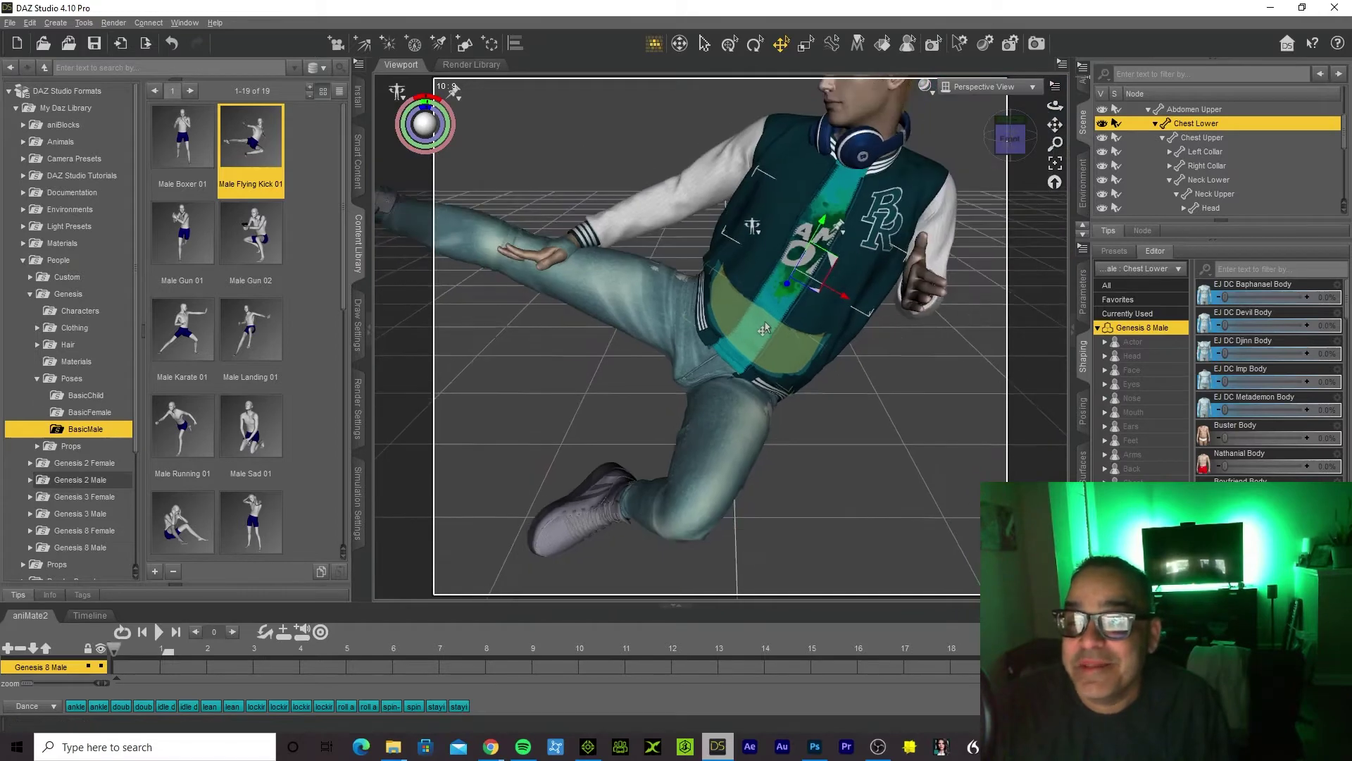
pyautogui.scroll(-2, 764, 331)
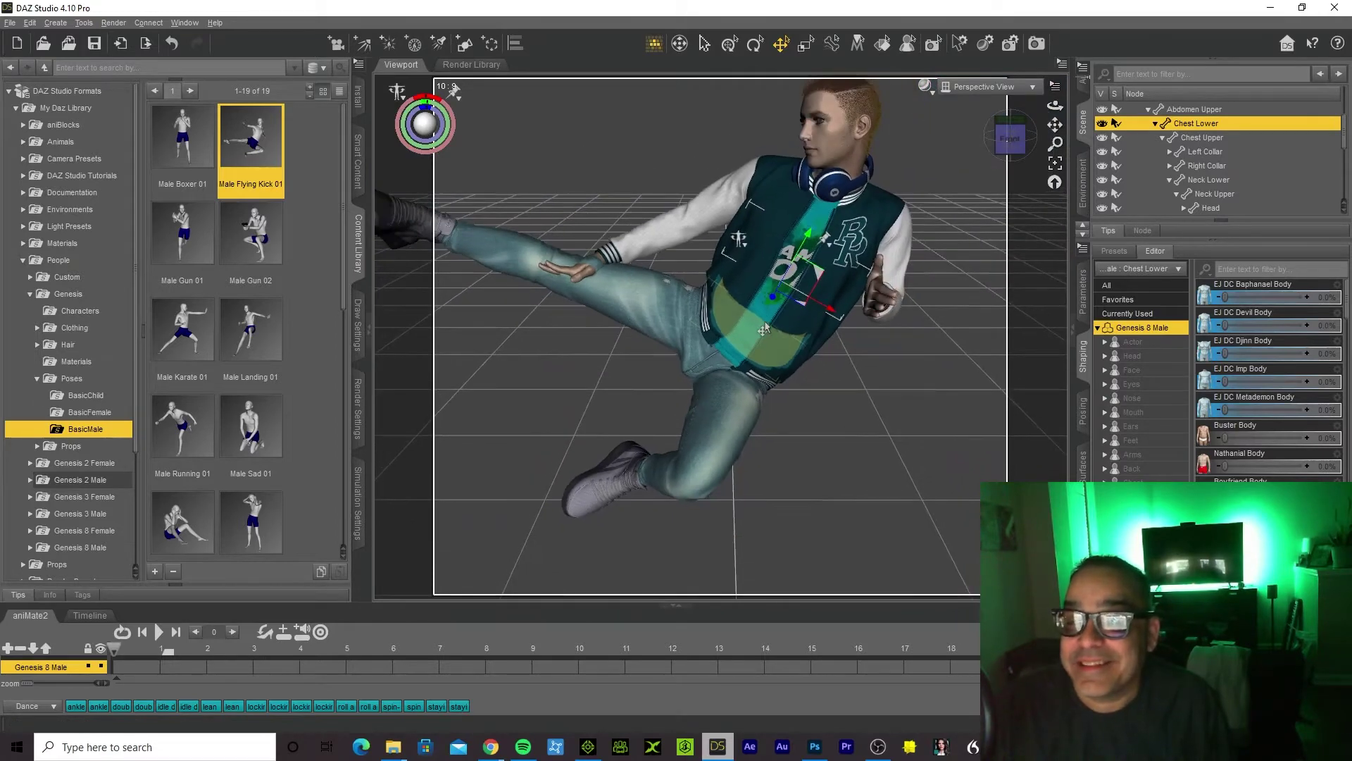
pyautogui.scroll(-3, 764, 330)
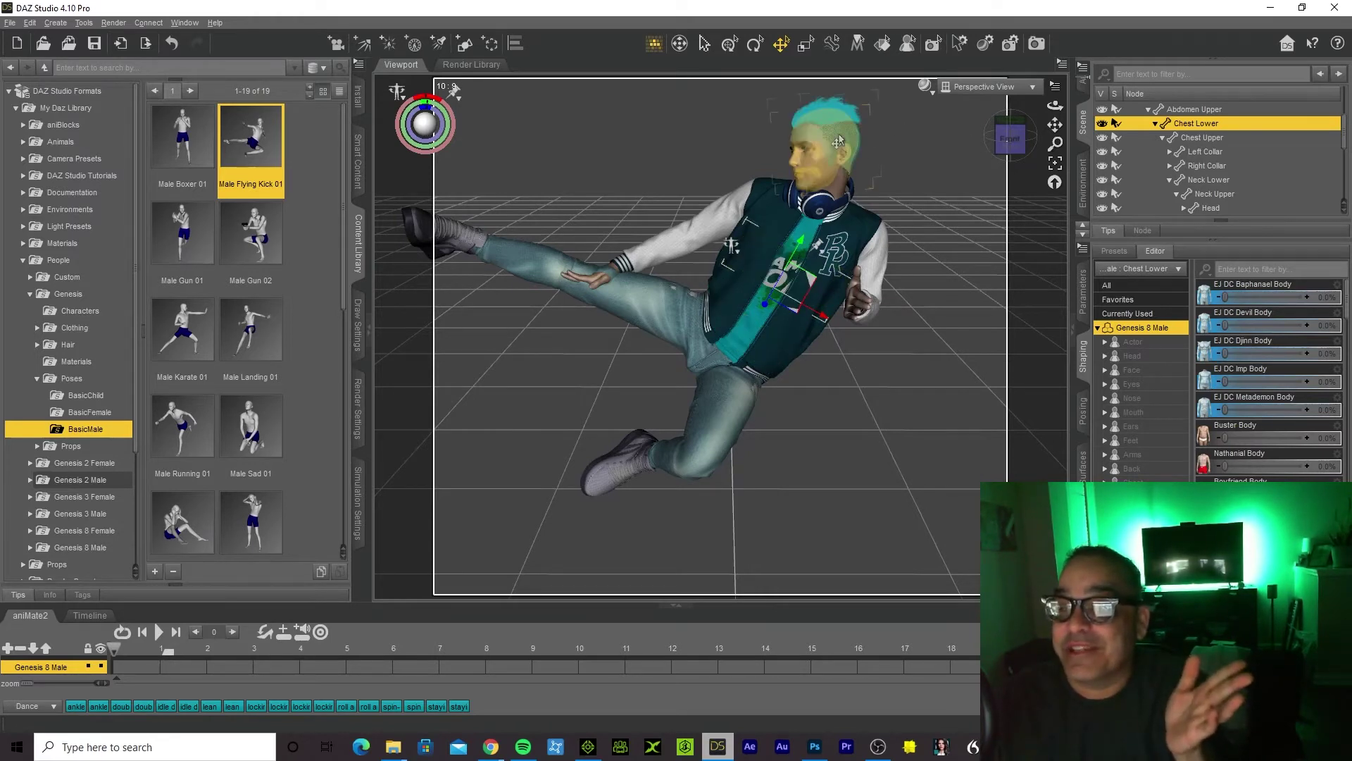
# Refine the kick pose by rotating the right shoulder slightly and turning the head to face the front
pyautogui.click(869, 191)
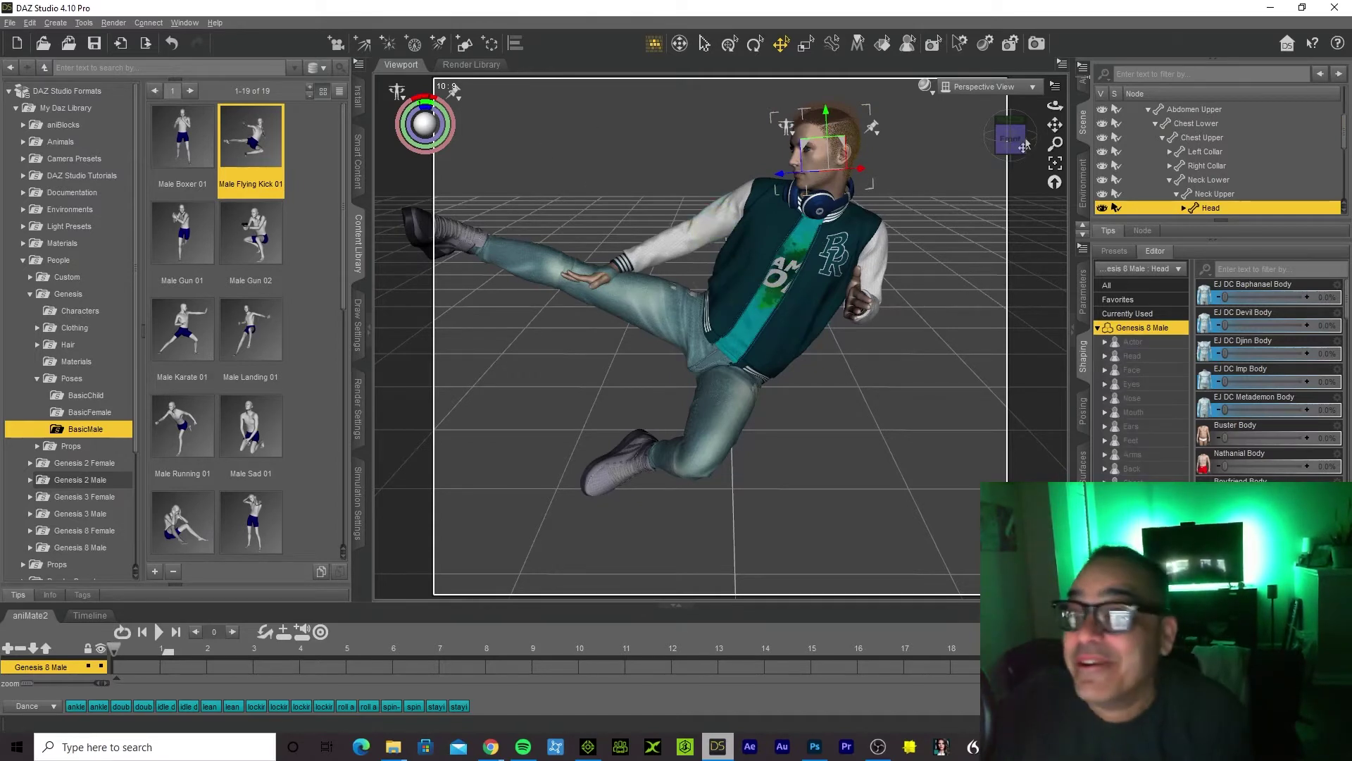
pyautogui.moveTo(1054, 125); pyautogui.dragTo(1038, 133)
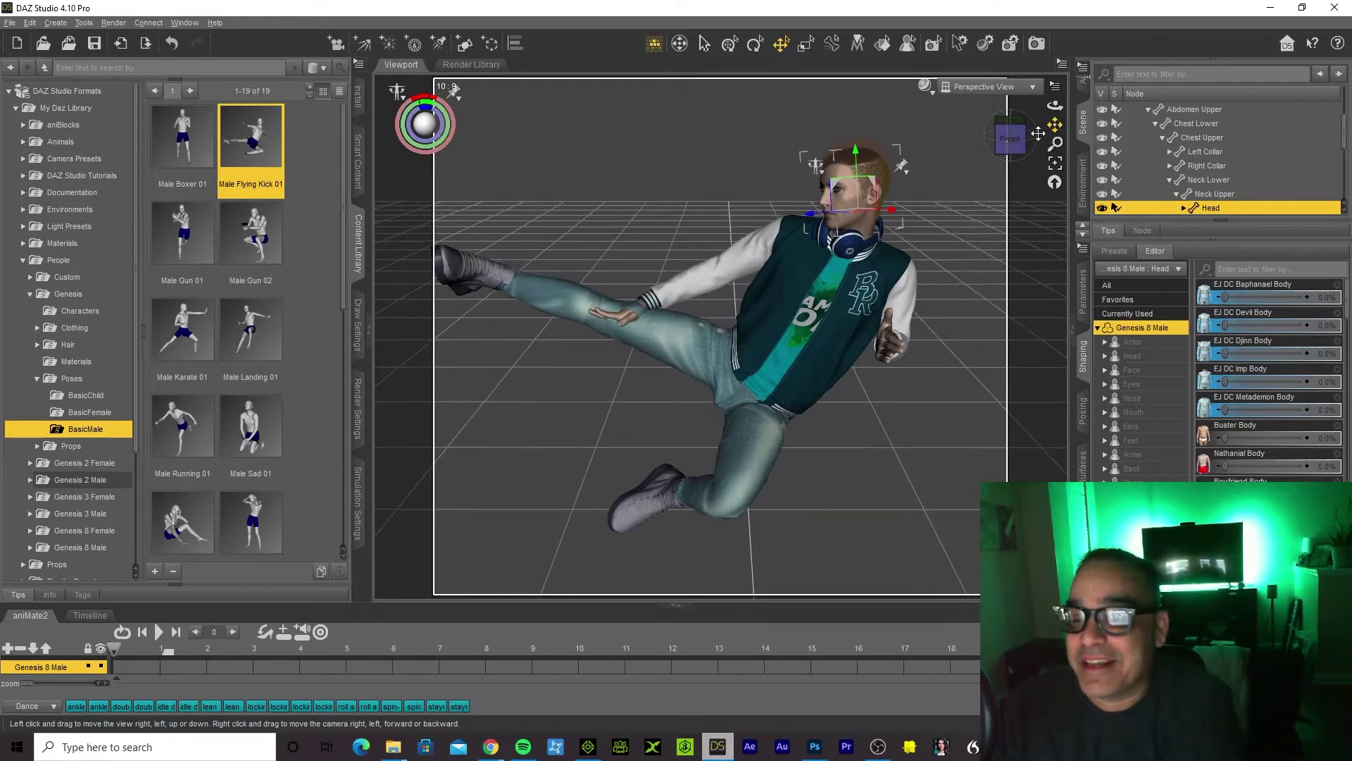
pyautogui.click(755, 250)
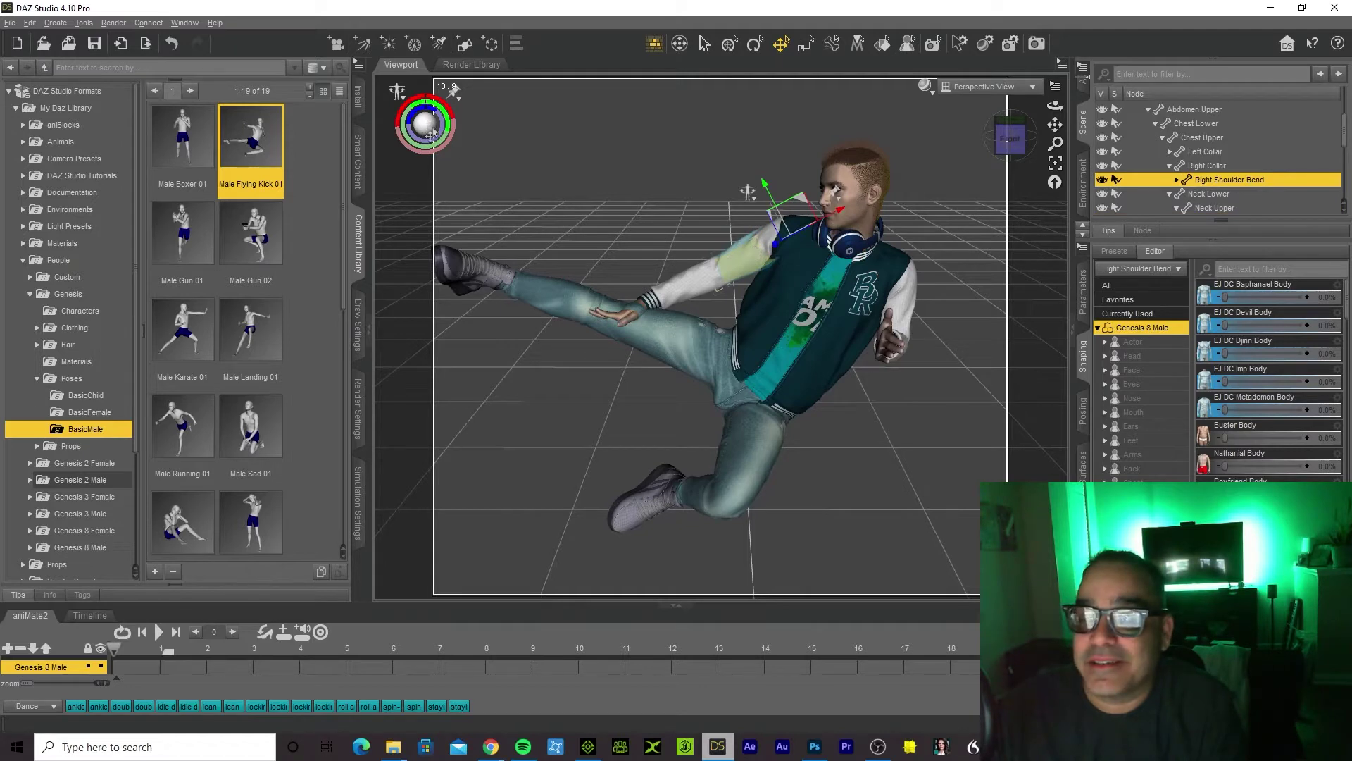
pyautogui.moveTo(837, 193); pyautogui.dragTo(837, 194)
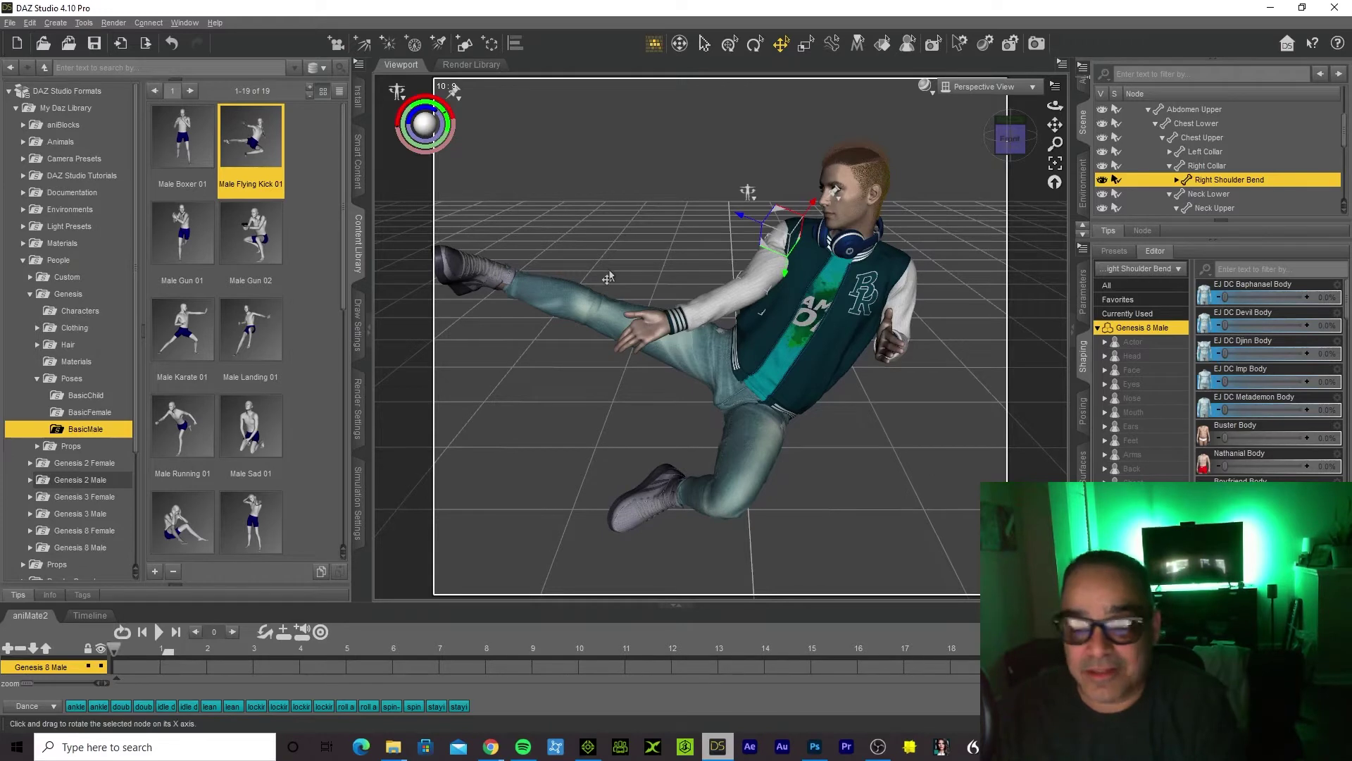
pyautogui.moveTo(607, 277); pyautogui.dragTo(463, 202)
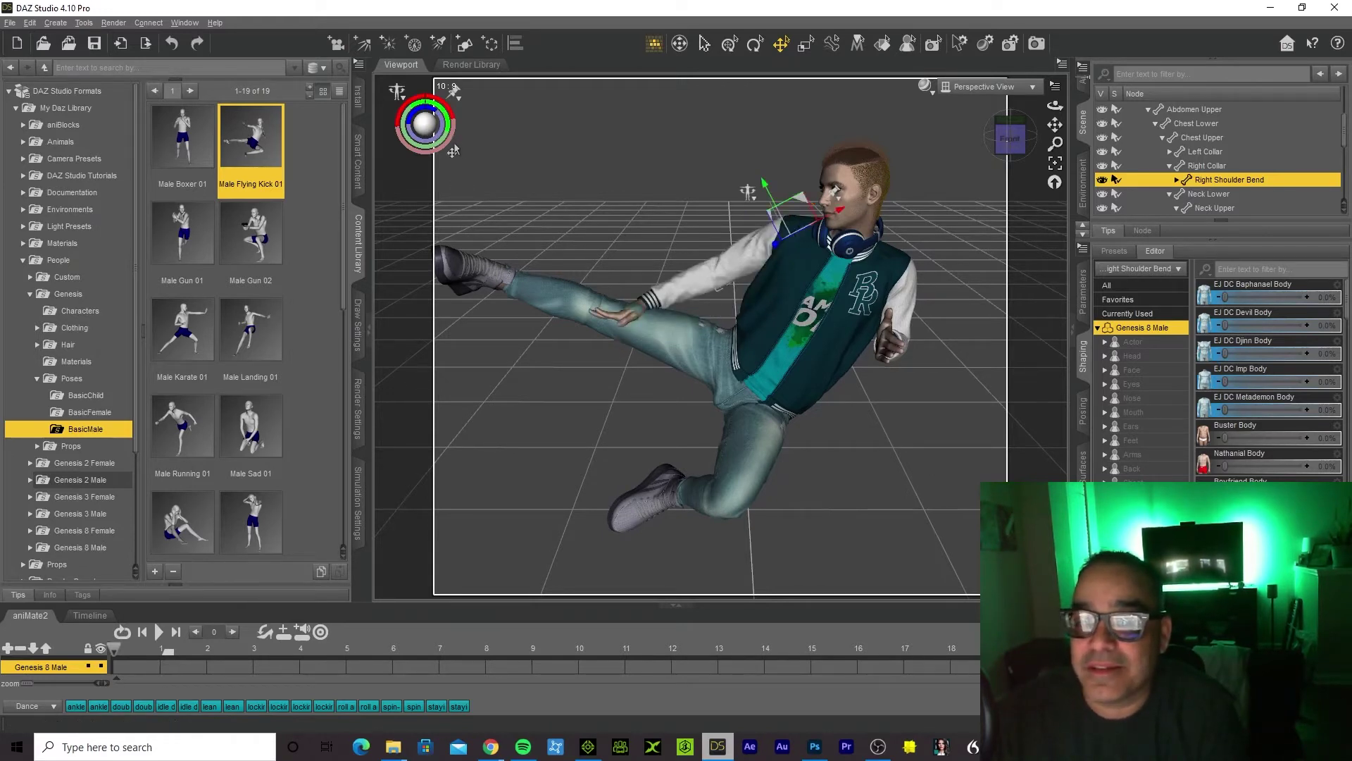
pyautogui.moveTo(719, 287); pyautogui.dragTo(719, 286)
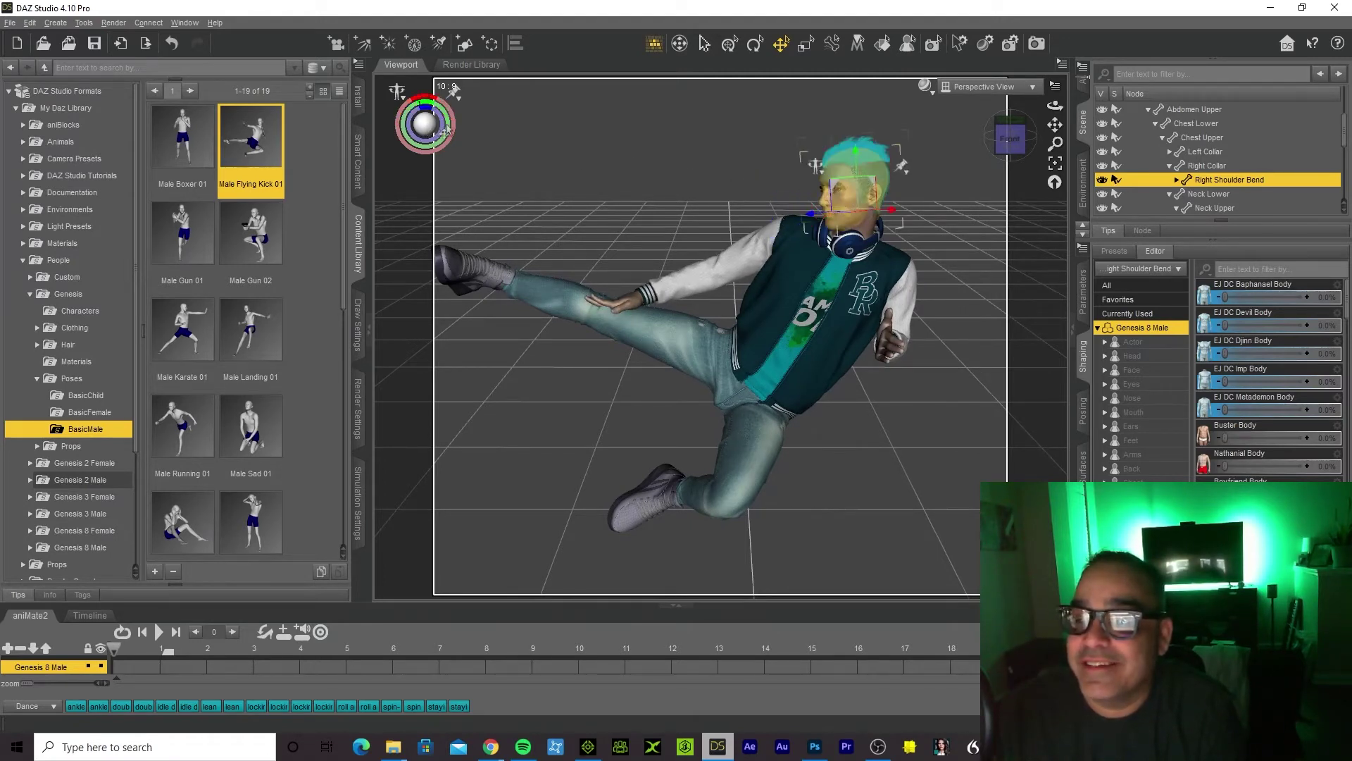
pyautogui.click(835, 191)
pyautogui.moveTo(835, 190); pyautogui.dragTo(855, 188)
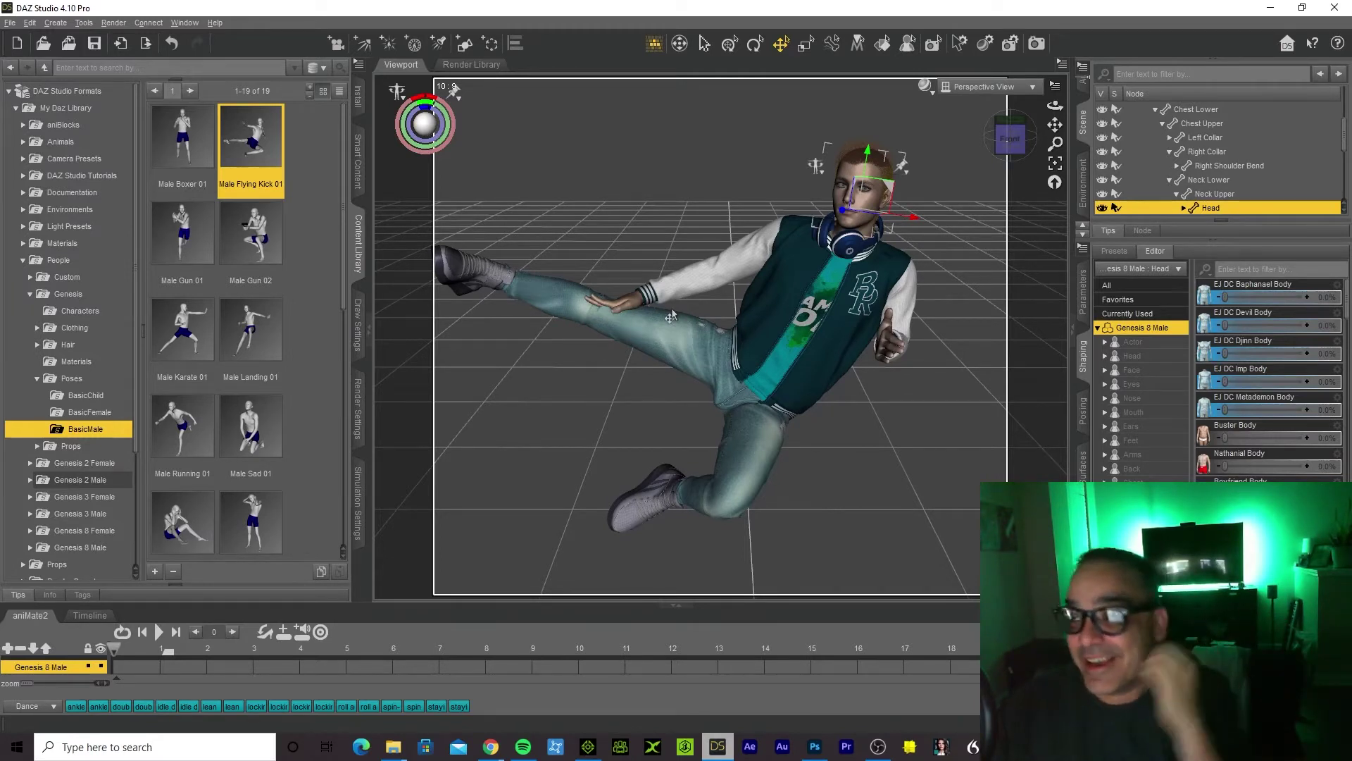
# Switch to the NextOS Denise Legacy - Avatar Studio PDF in the browser and skim from the DAZ3D Interface section to the clothing instructions on page 28
pyautogui.click(715, 744)
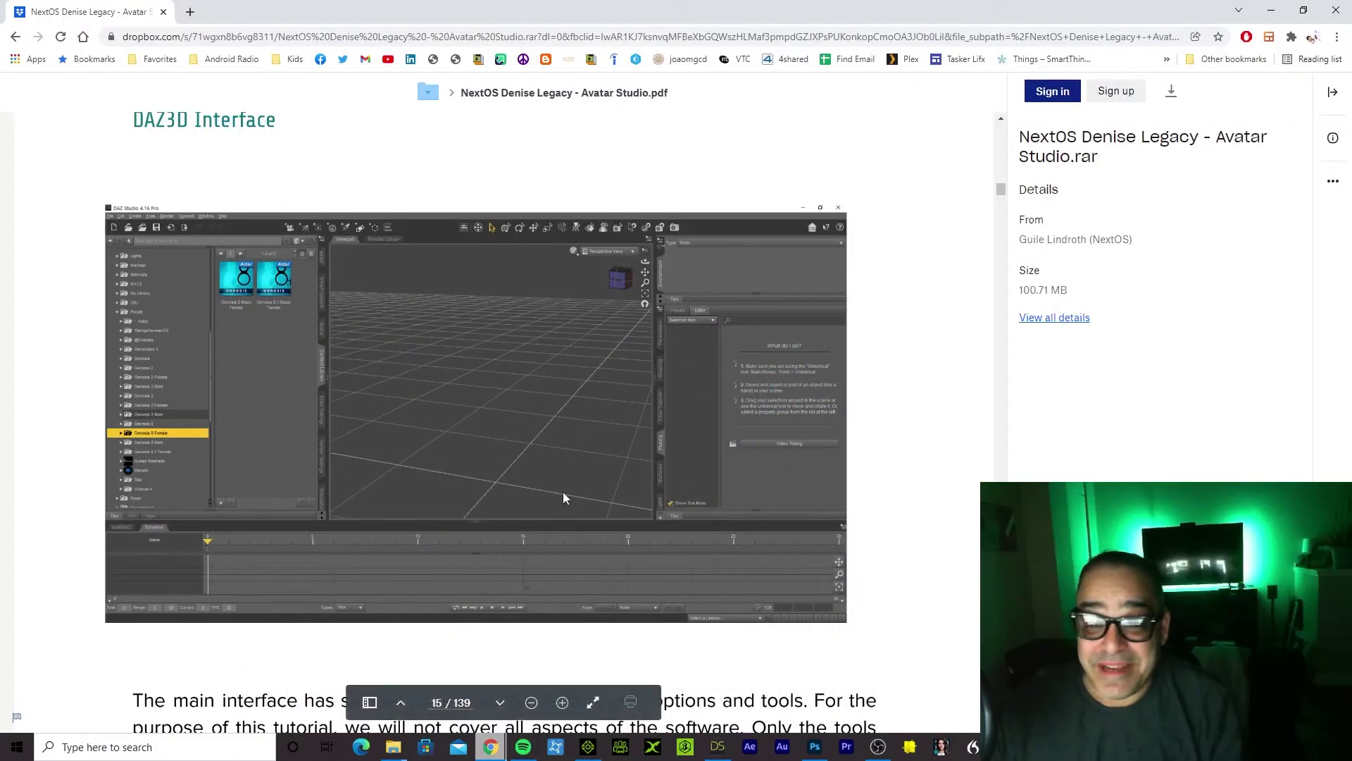
pyautogui.scroll(-6, 563, 479)
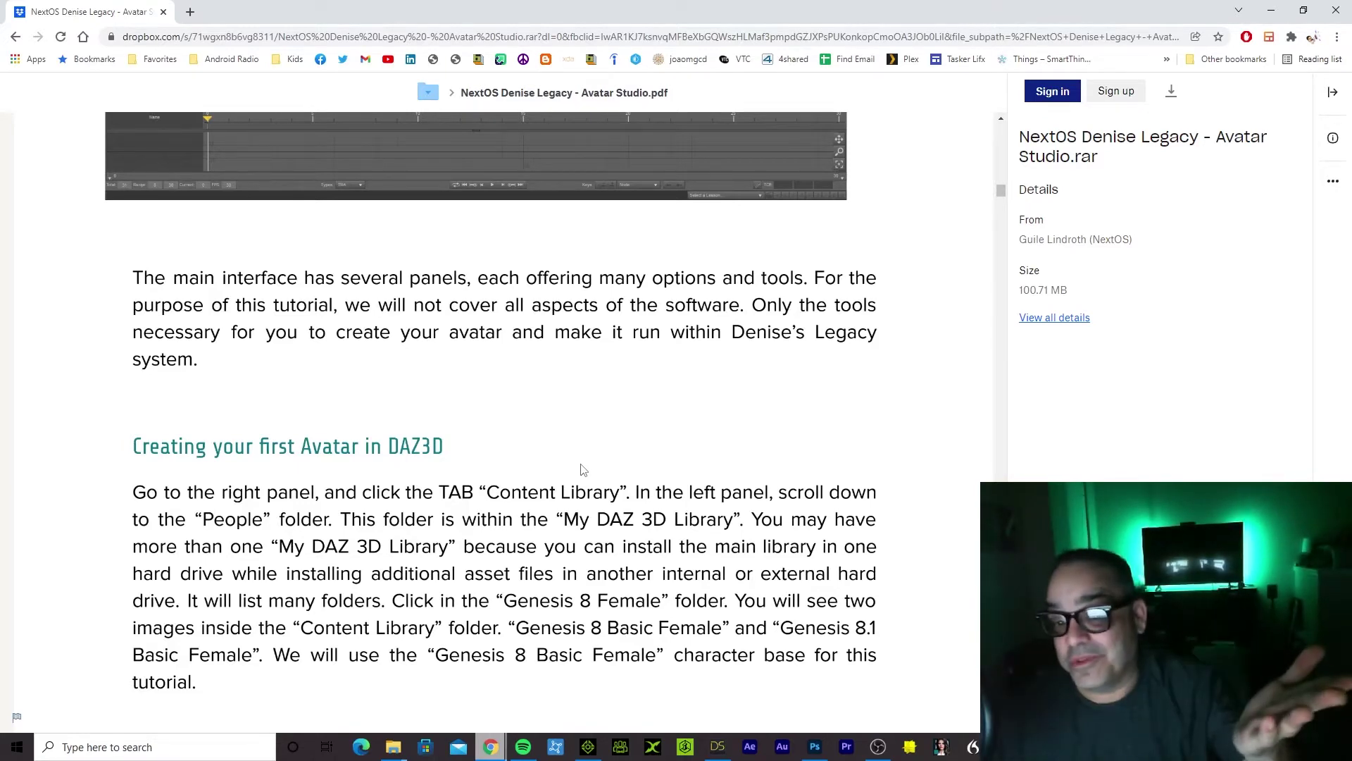
pyautogui.scroll(-10, 582, 470)
pyautogui.scroll(-13, 581, 474)
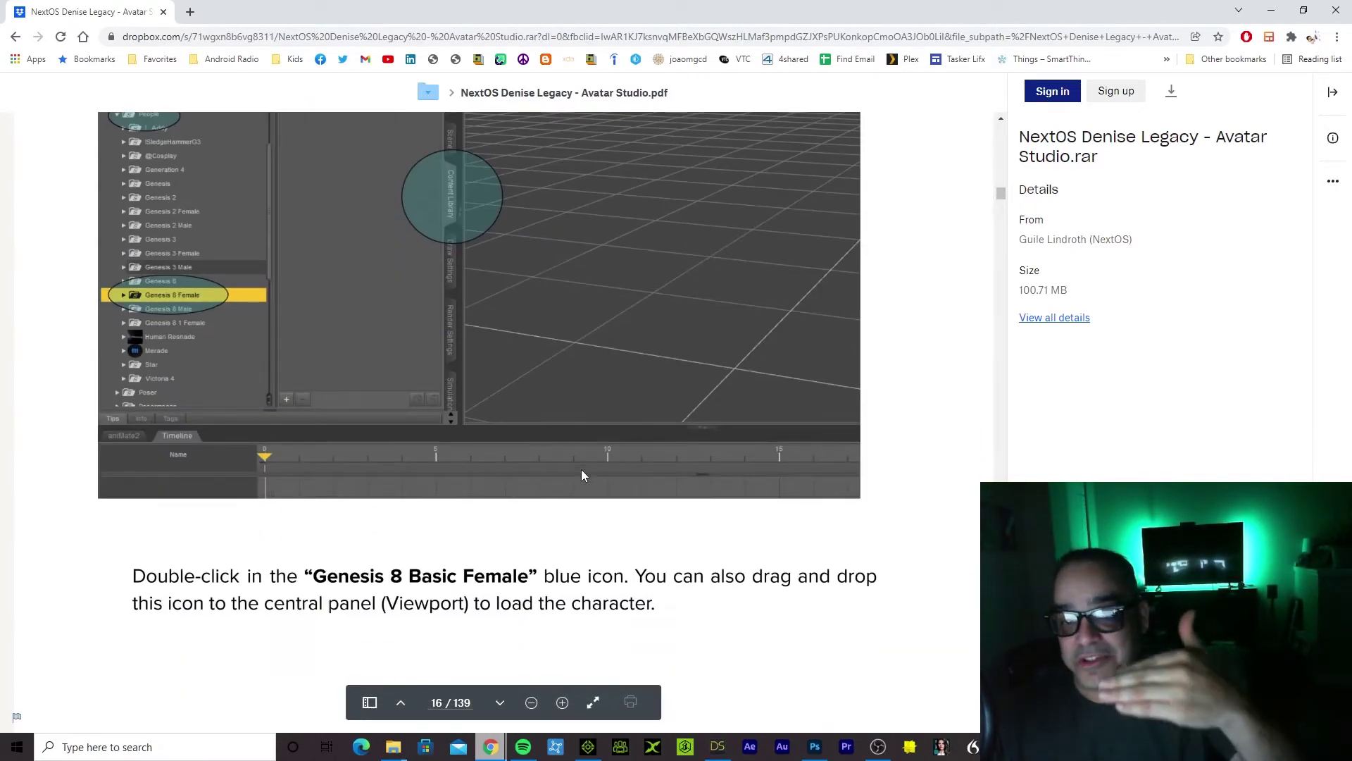
pyautogui.scroll(-15, 582, 474)
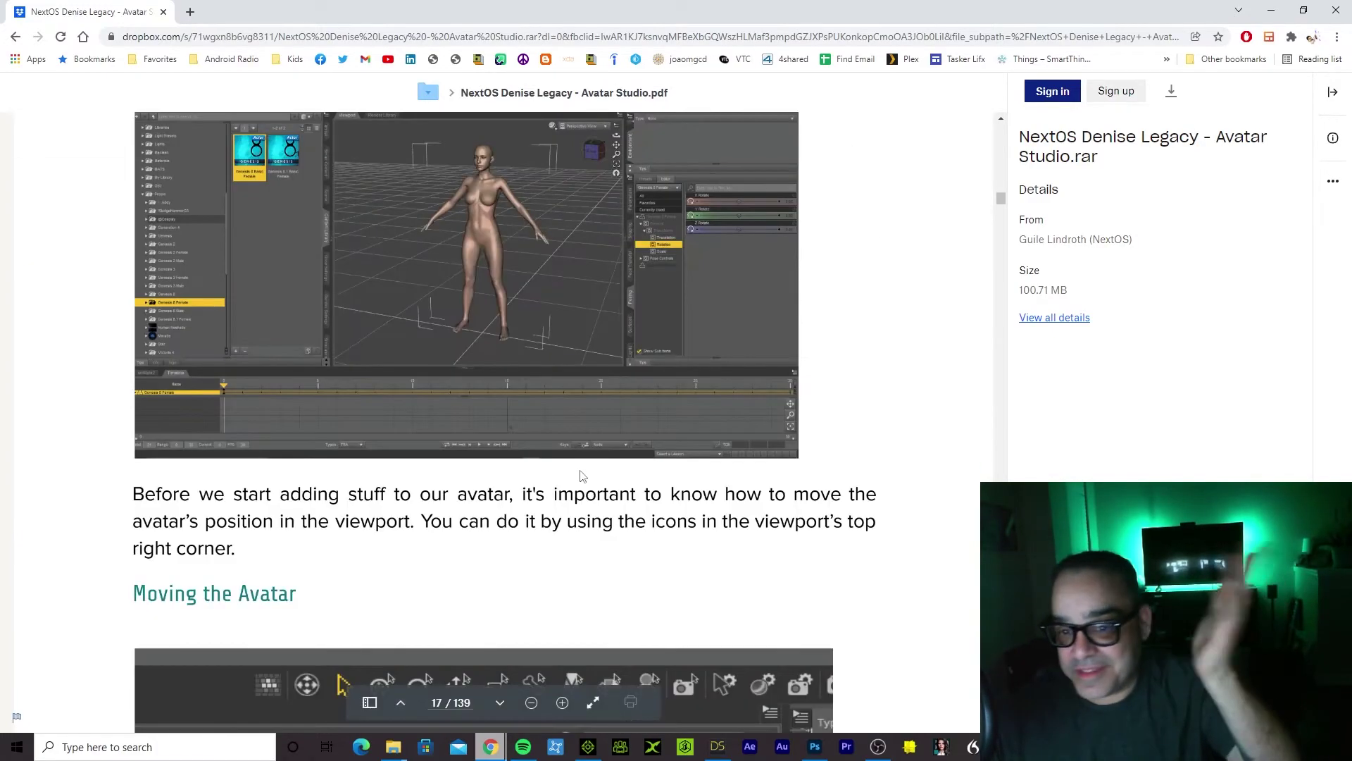
pyautogui.scroll(-10, 581, 474)
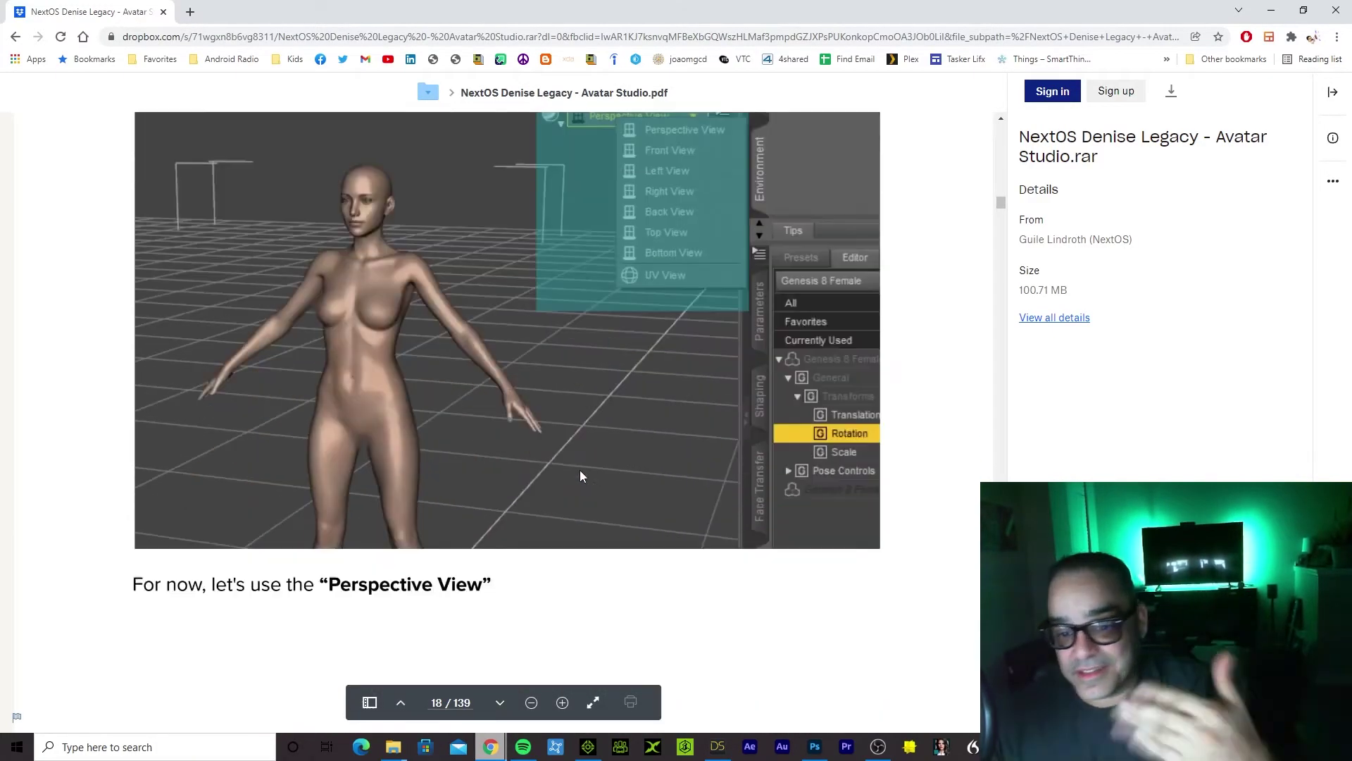
pyautogui.scroll(7, 890, 301)
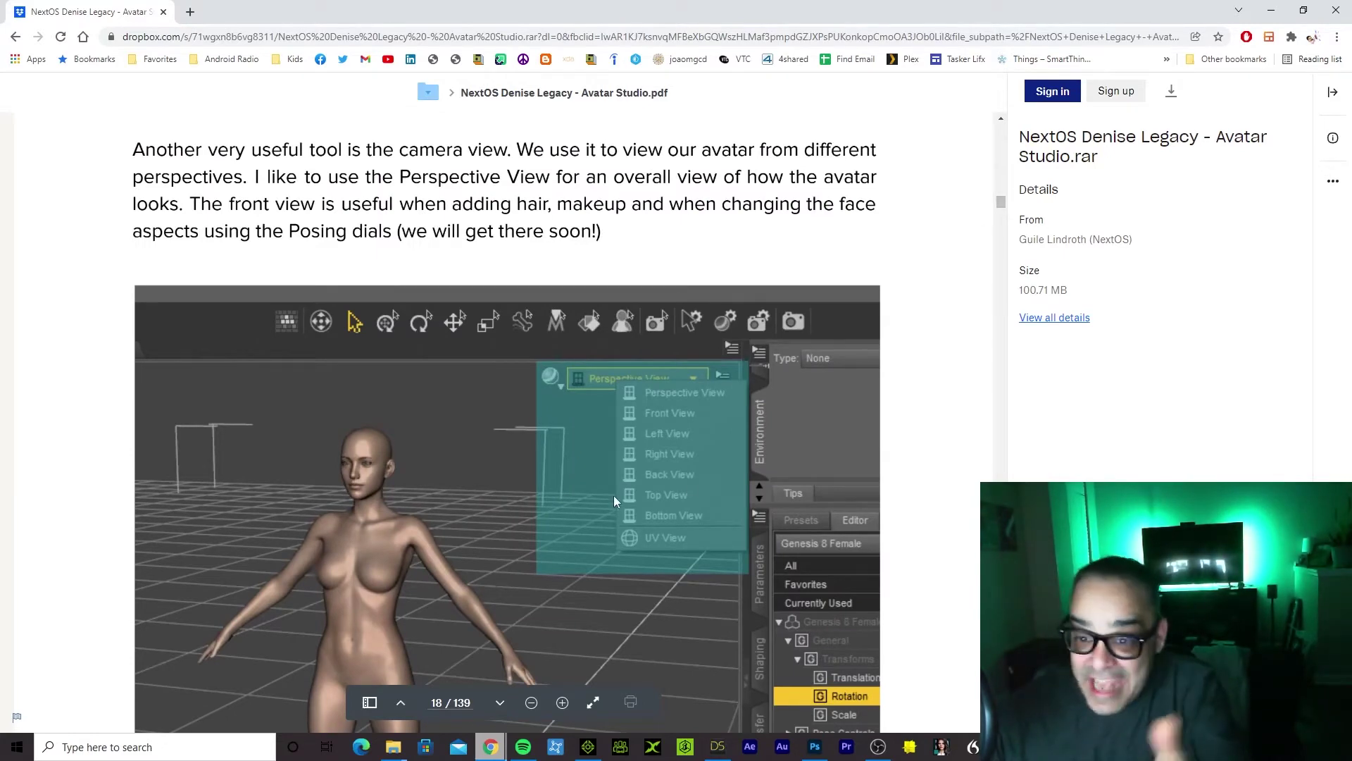
pyautogui.moveTo(1002, 209); pyautogui.dragTo(1005, 252)
pyautogui.scroll(-15, 857, 392)
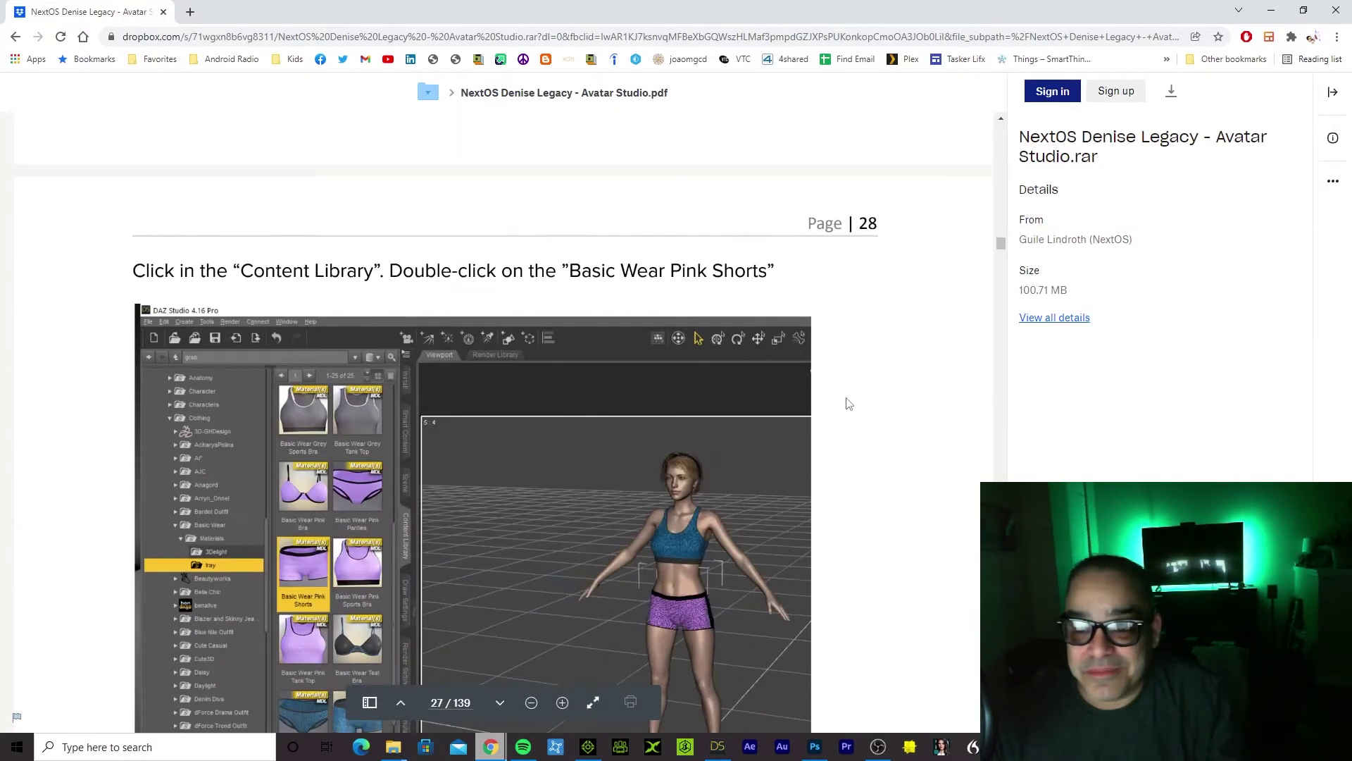
# Skim the guide's instructions on clothing colours, body part materials and creating a Posing Front Camera, from page 28 to the end of chapter 4
pyautogui.scroll(-20, 846, 409)
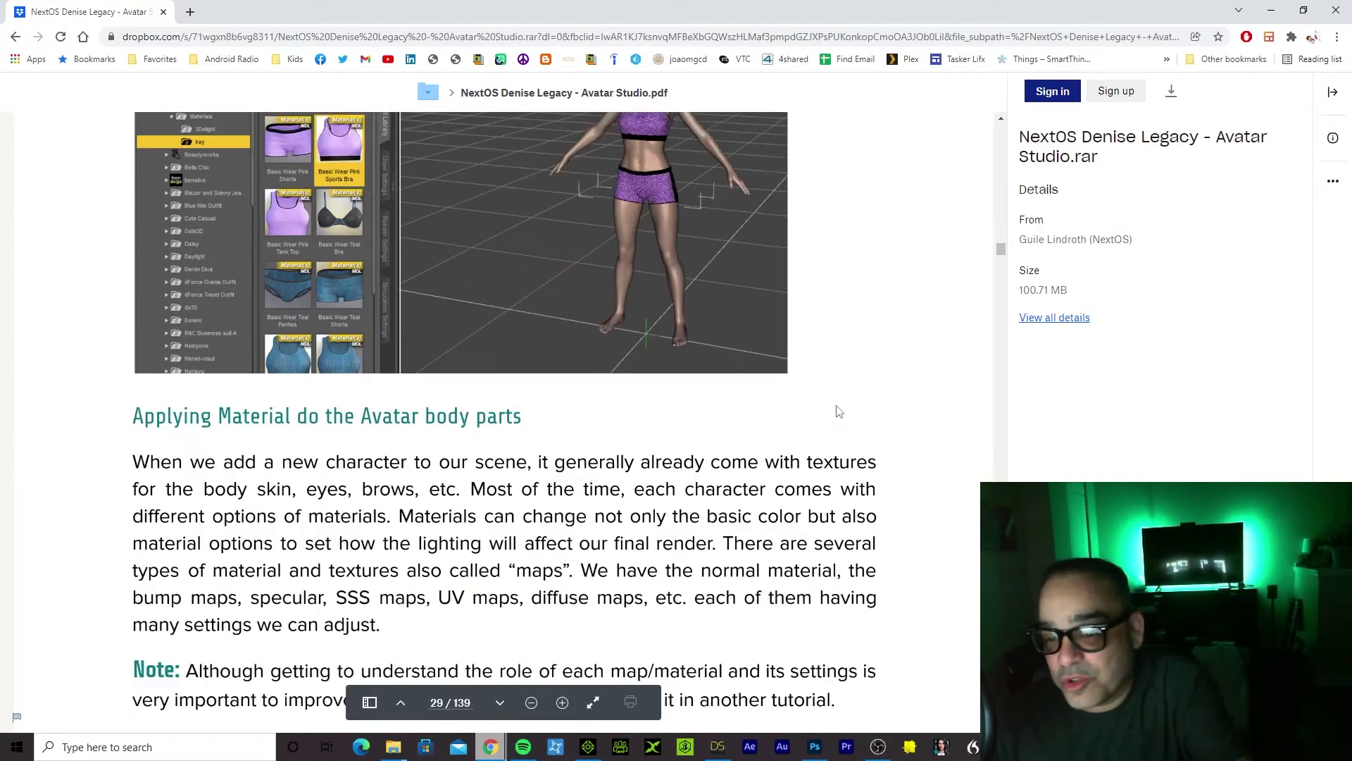
pyautogui.scroll(-12, 907, 438)
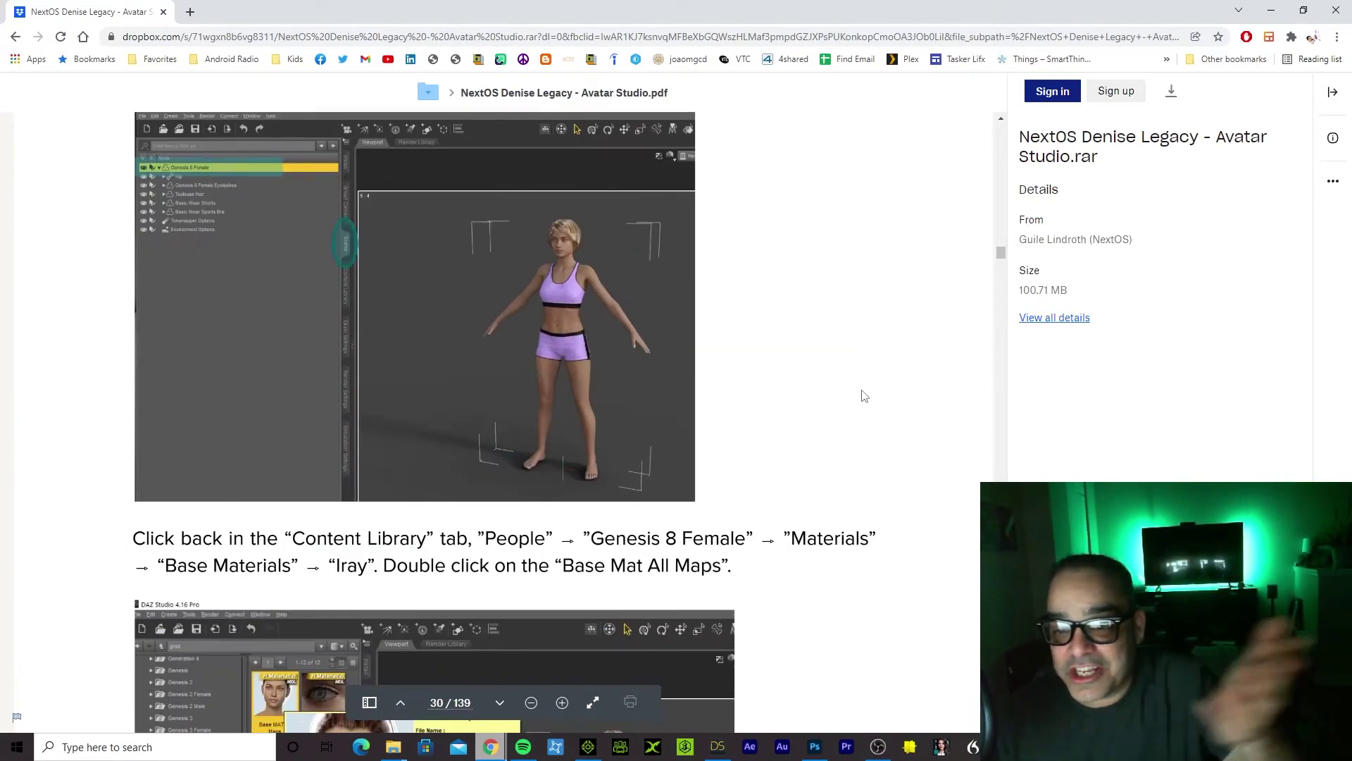
pyautogui.scroll(-20, 843, 391)
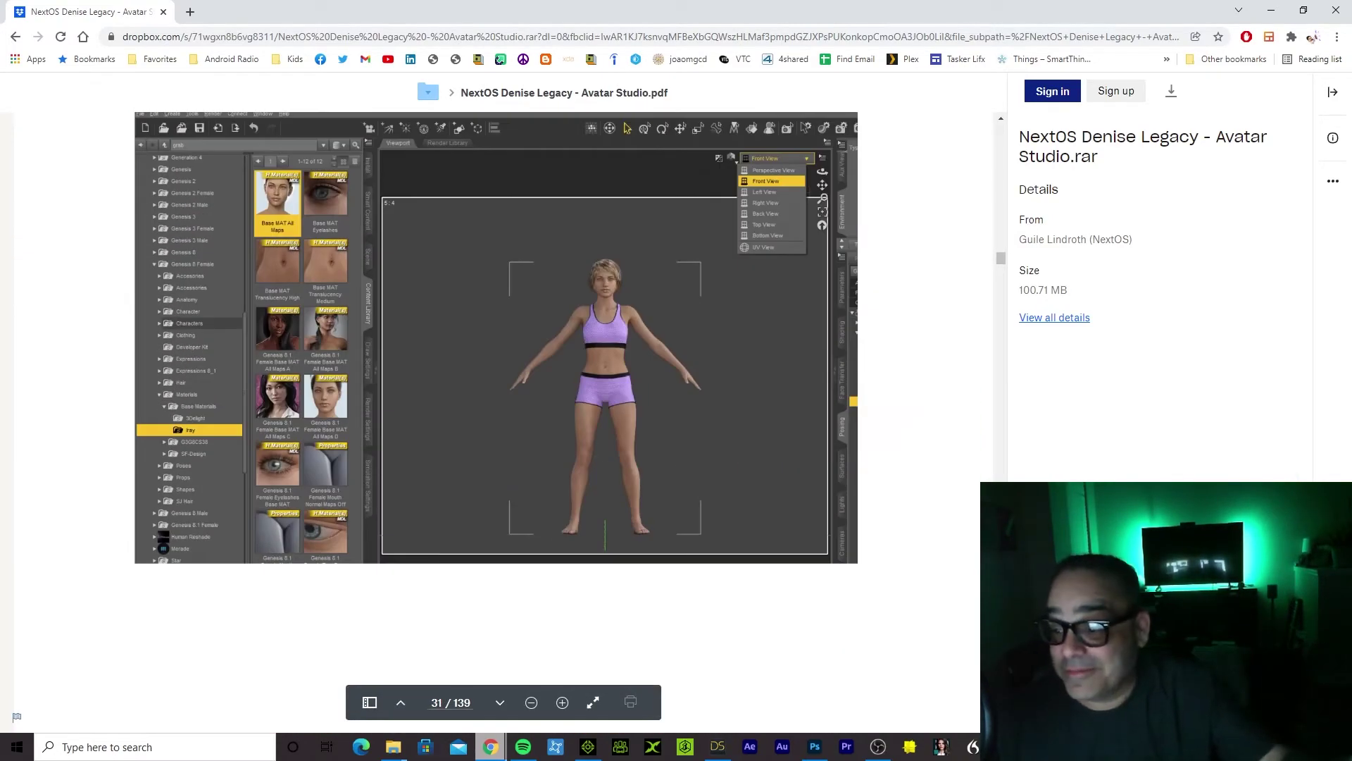
pyautogui.scroll(-20, 493, 423)
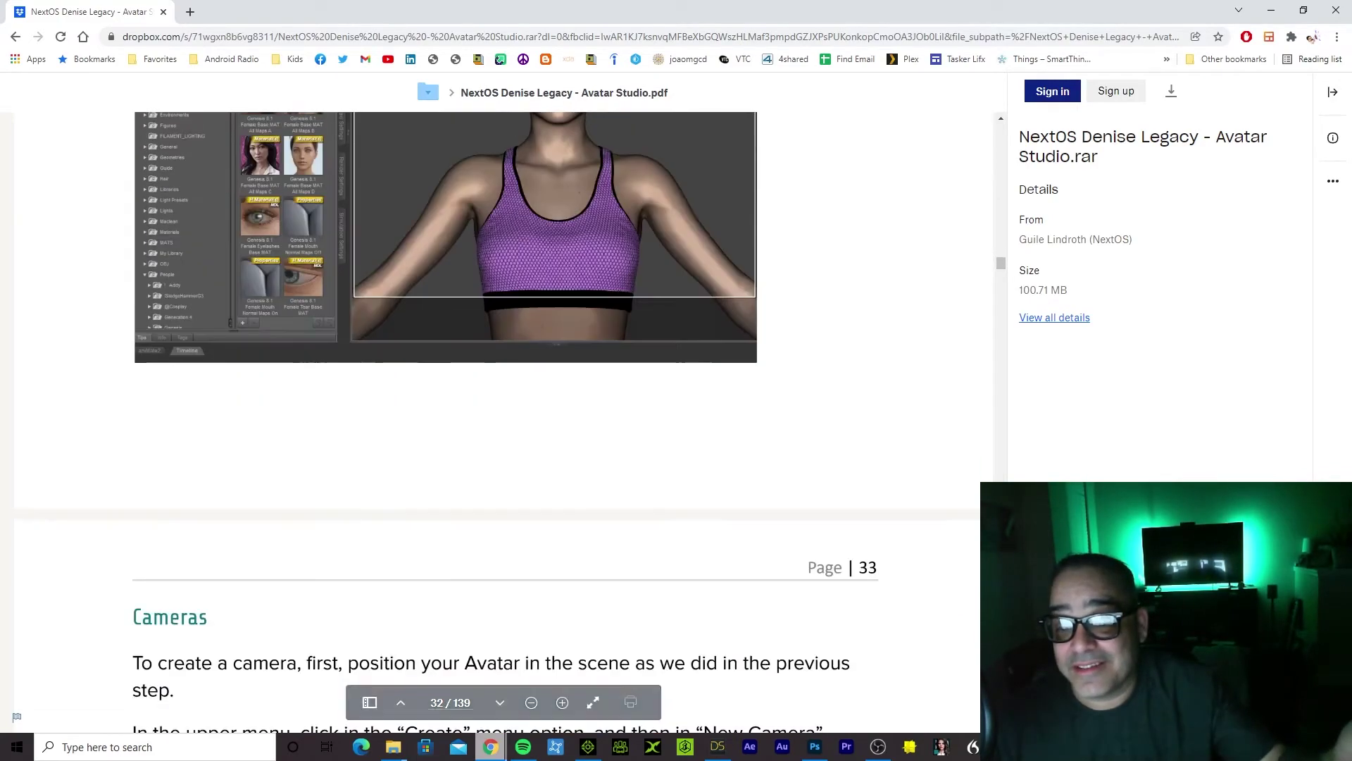
pyautogui.scroll(-20, 493, 423)
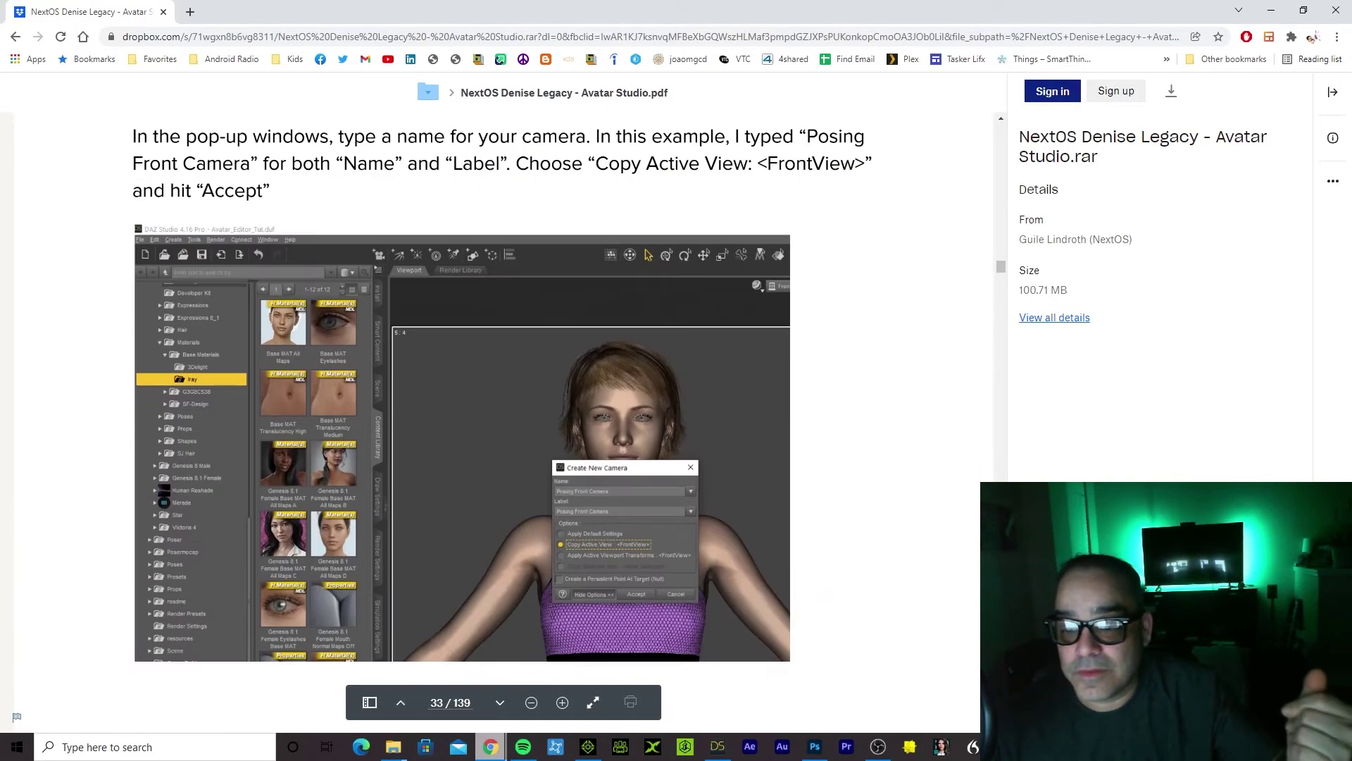
pyautogui.scroll(-15, 493, 423)
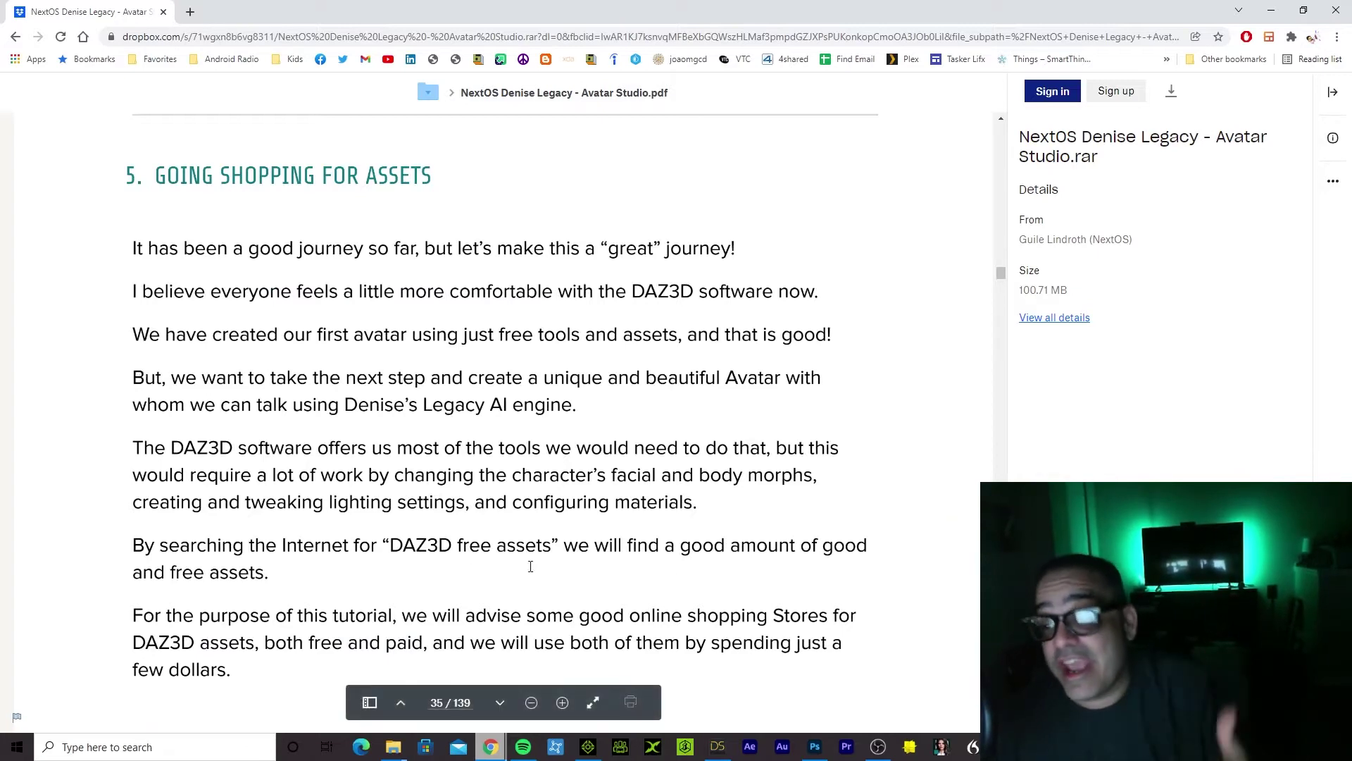
# Examine the Going Shopping for Assets chapter, covering the stores, clothing, Michelle HD character morph, Haydina Hair and DAZ Central installation
pyautogui.scroll(-7, 504, 394)
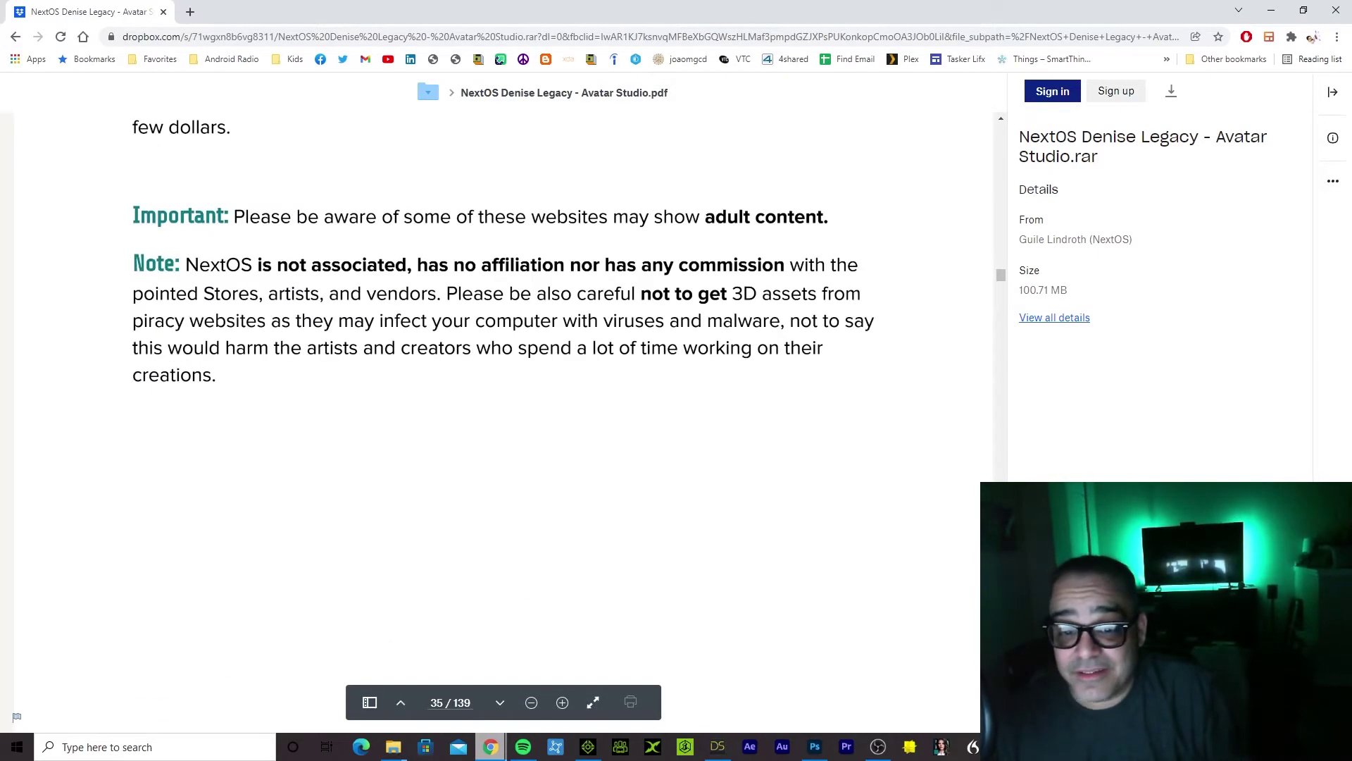
pyautogui.scroll(-14, 504, 394)
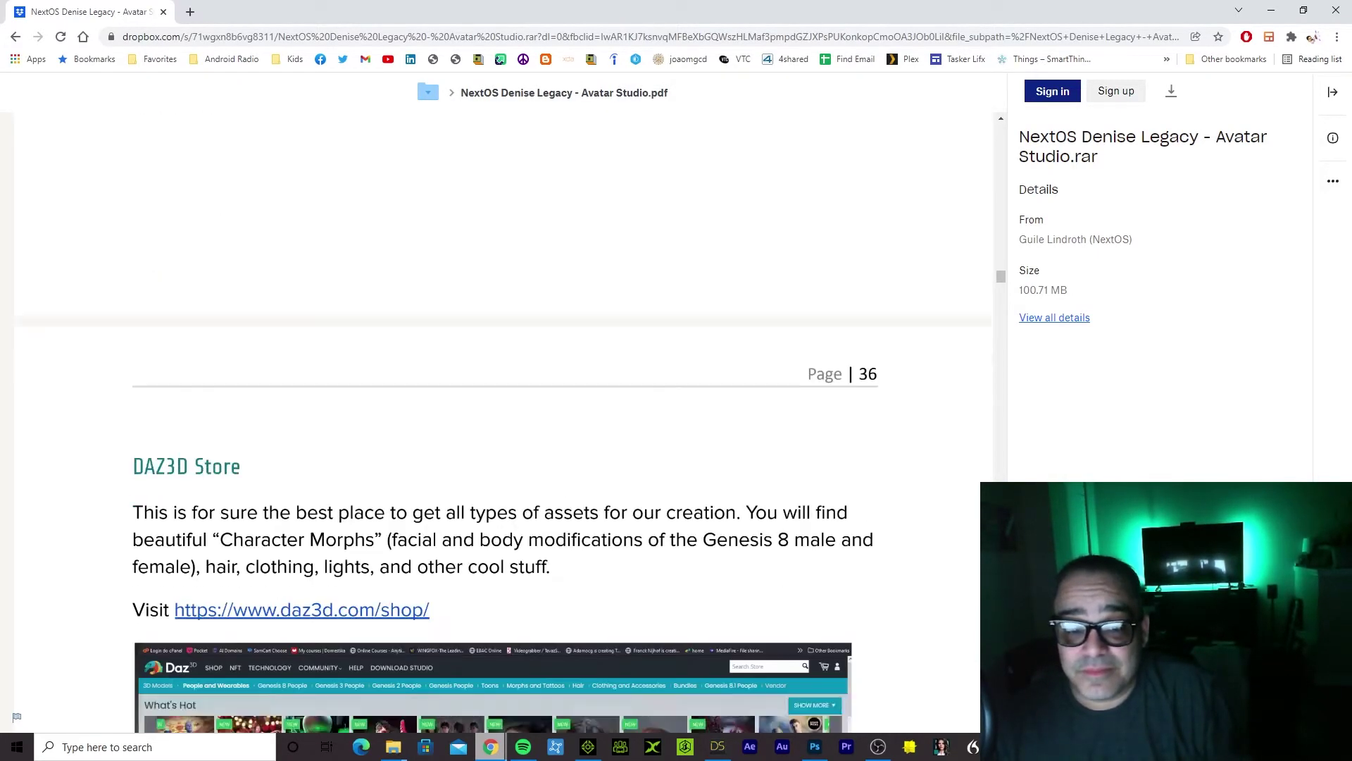
pyautogui.scroll(-12, 504, 395)
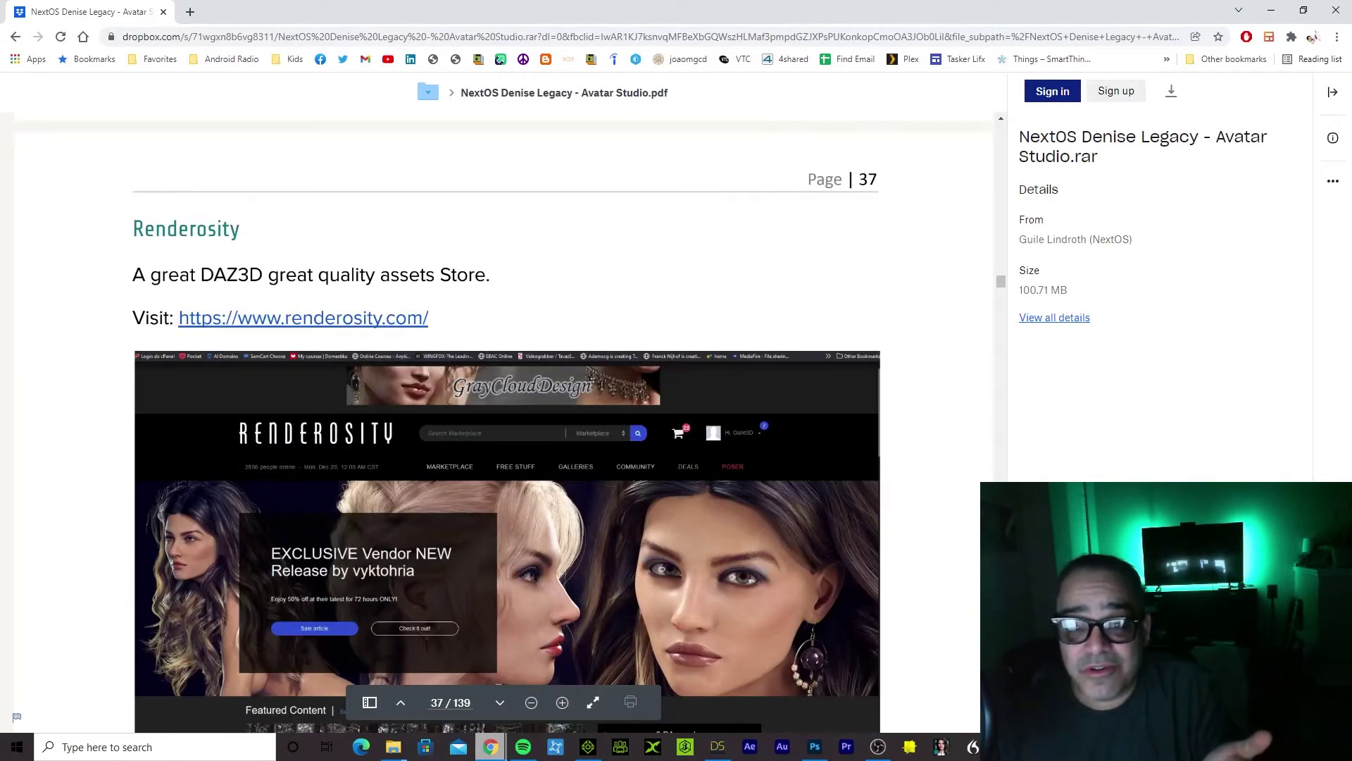
pyautogui.scroll(-7, 504, 394)
pyautogui.scroll(-12, 503, 394)
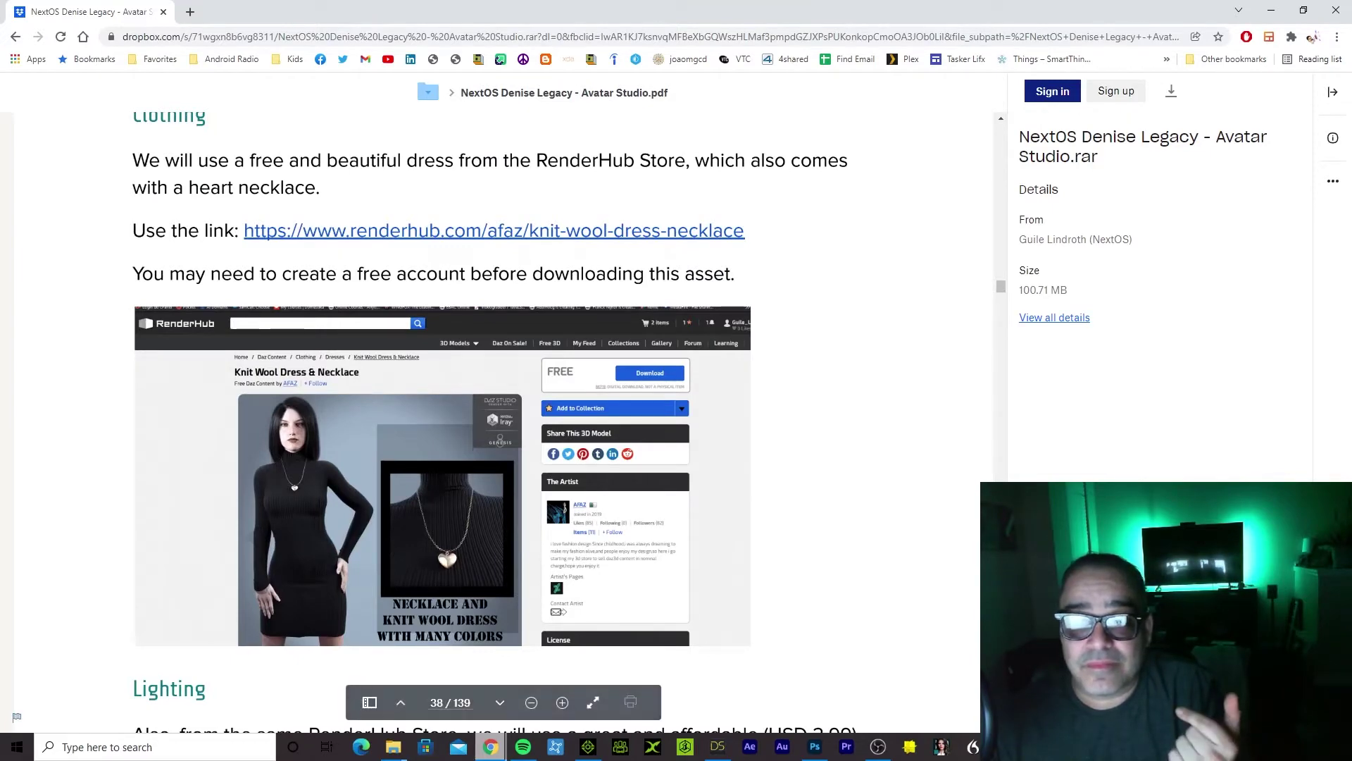
pyautogui.scroll(-8, 503, 394)
pyautogui.scroll(-10, 503, 395)
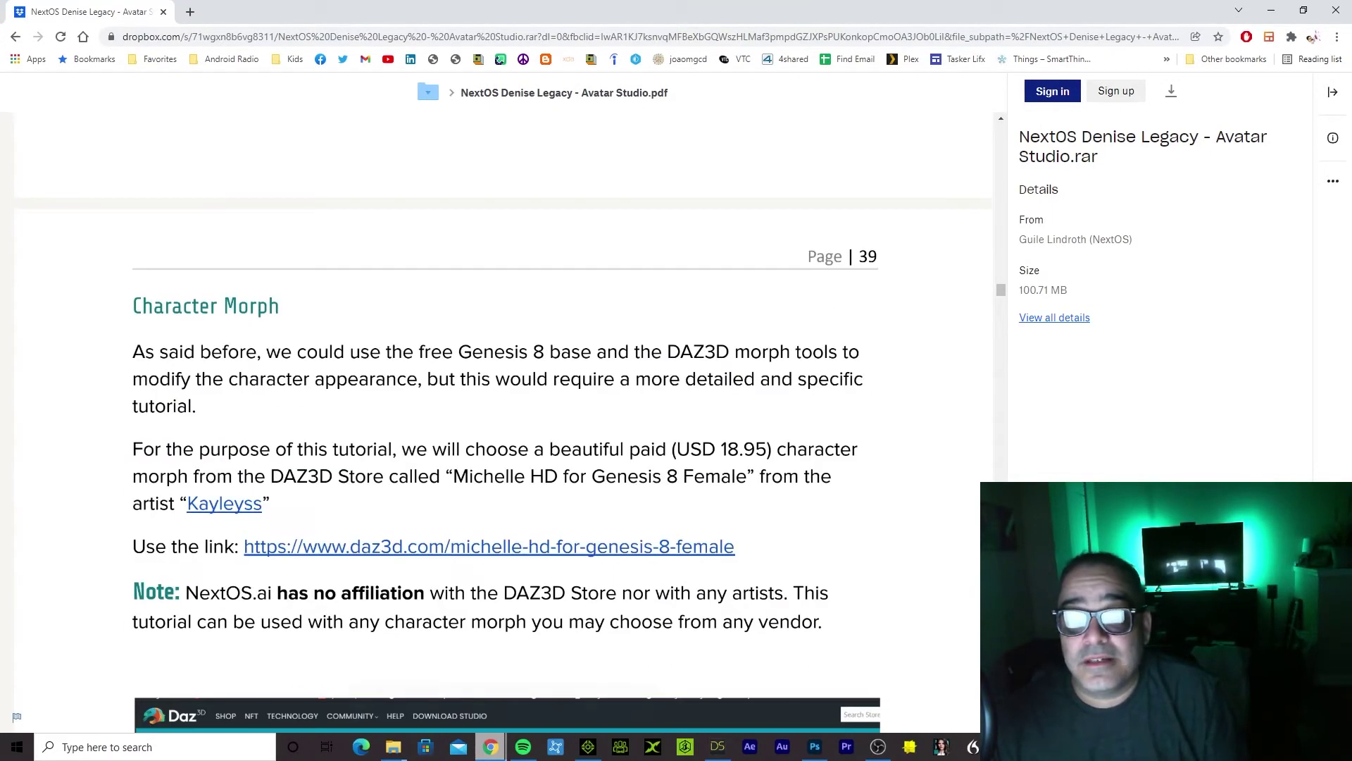
pyautogui.scroll(-8, 971, 451)
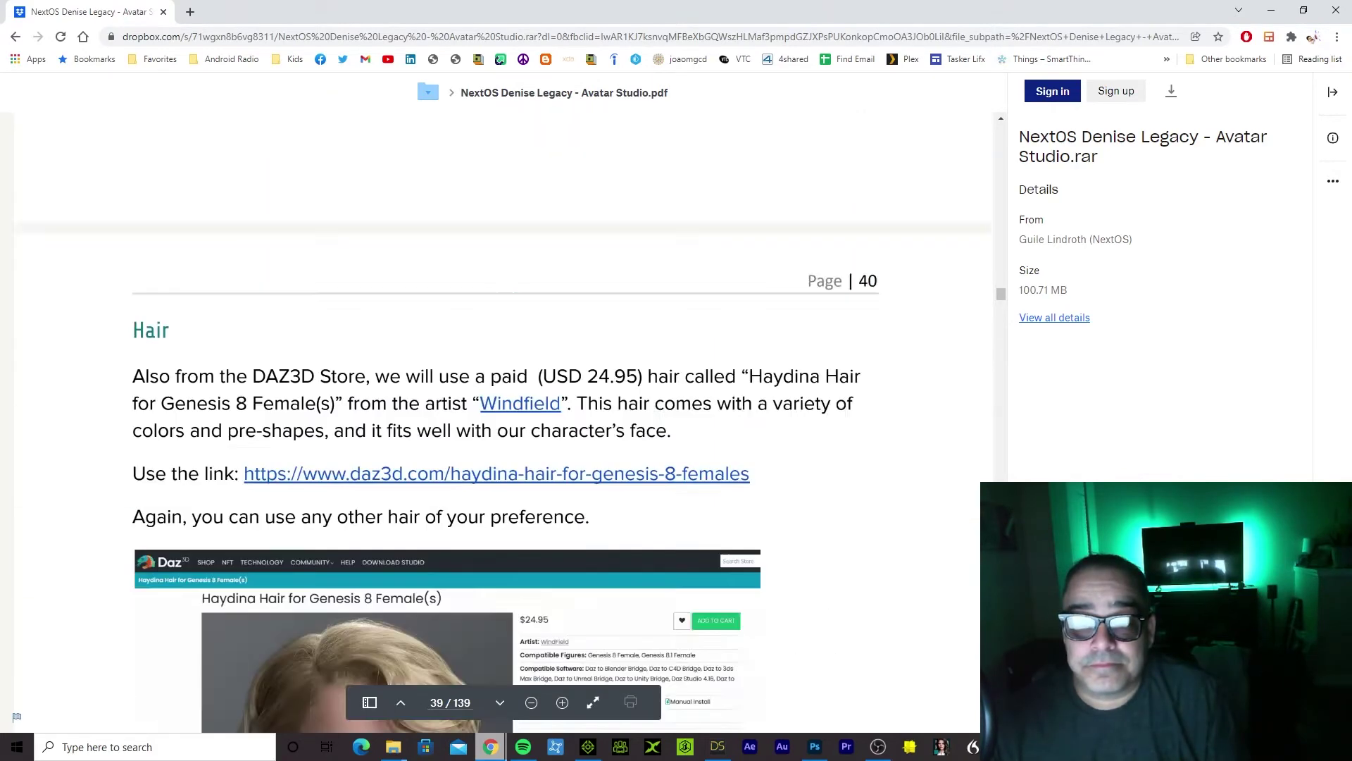
pyautogui.scroll(8, 934, 431)
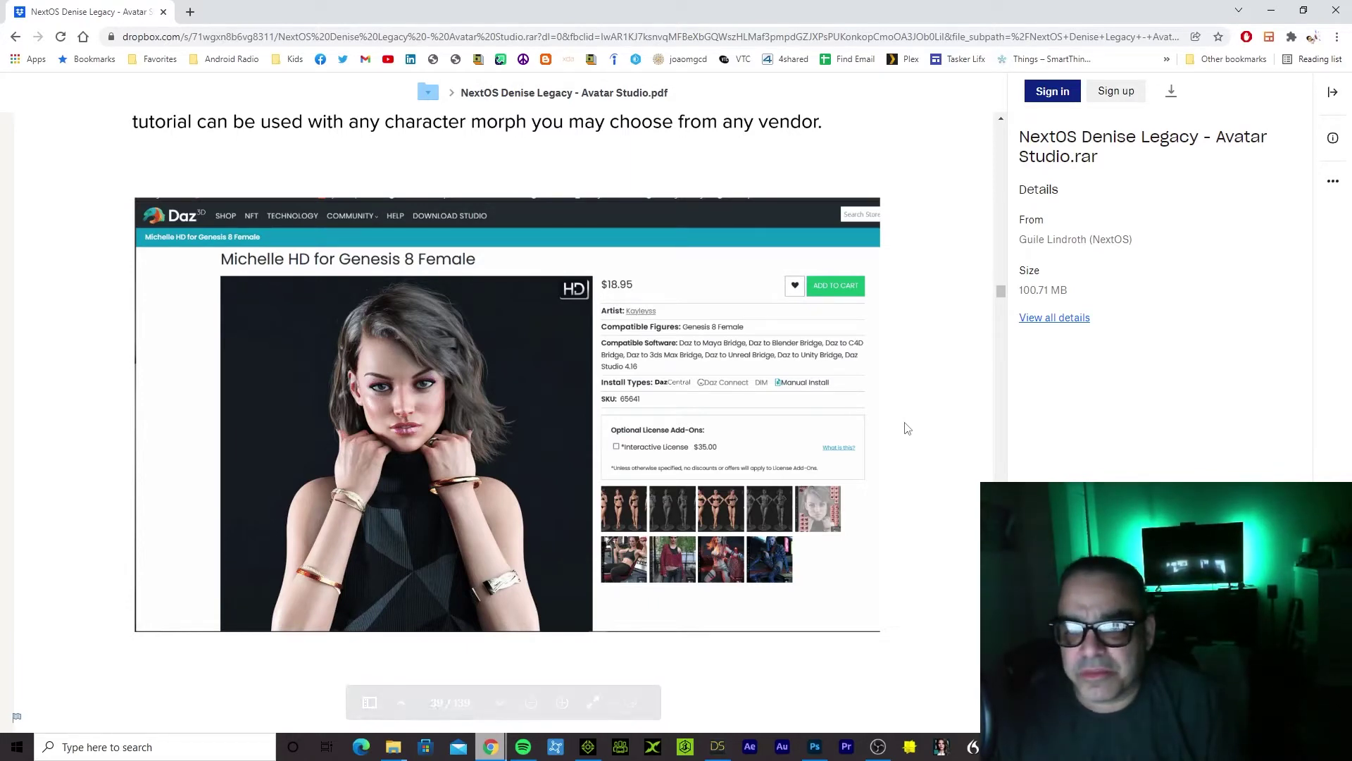
pyautogui.scroll(-8, 493, 423)
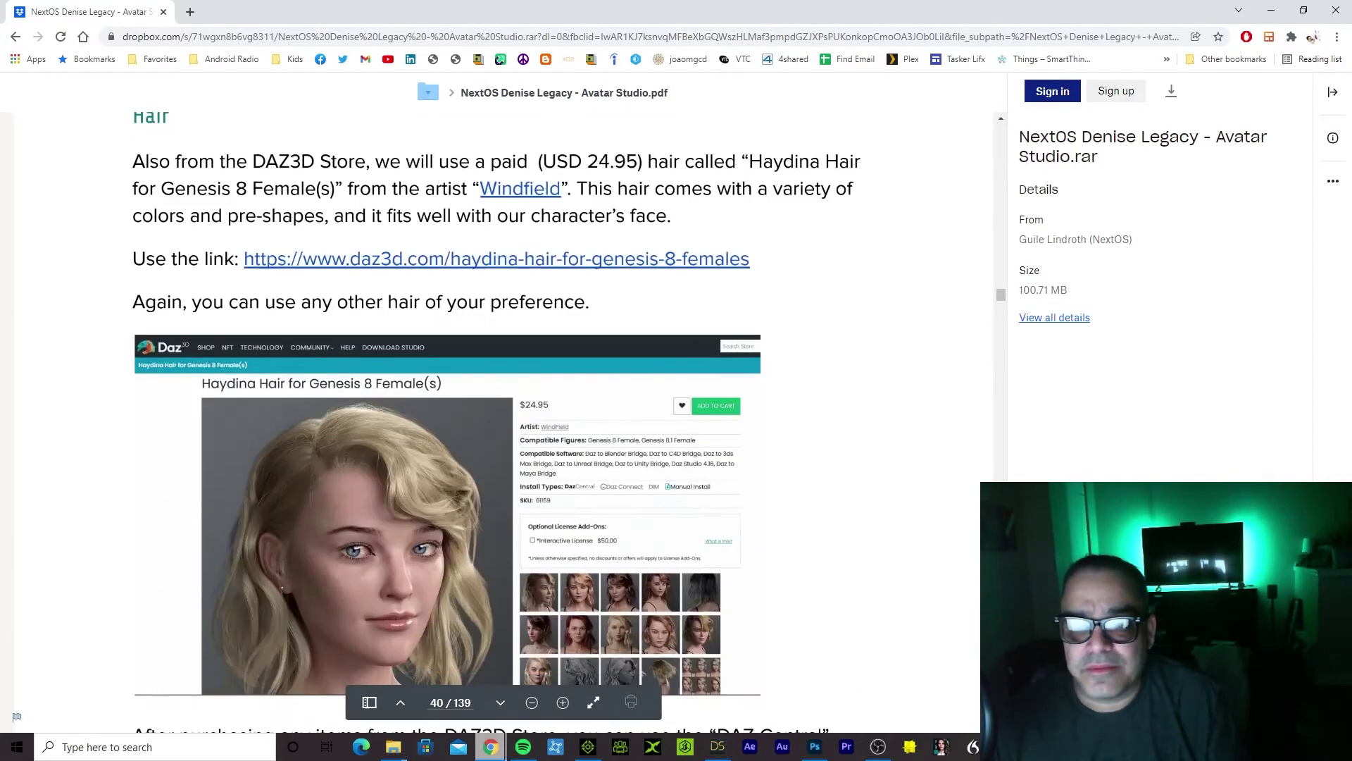
pyautogui.scroll(-15, 493, 422)
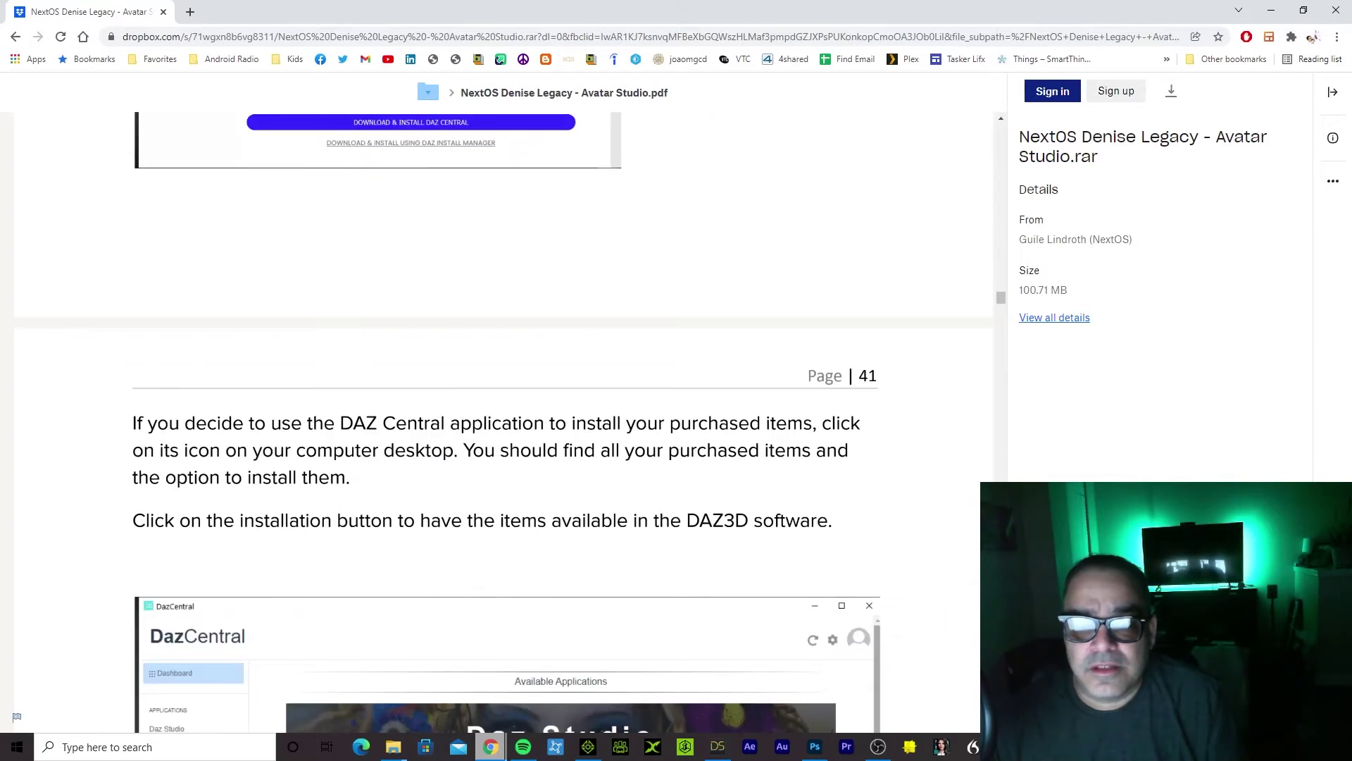
pyautogui.scroll(-8, 493, 423)
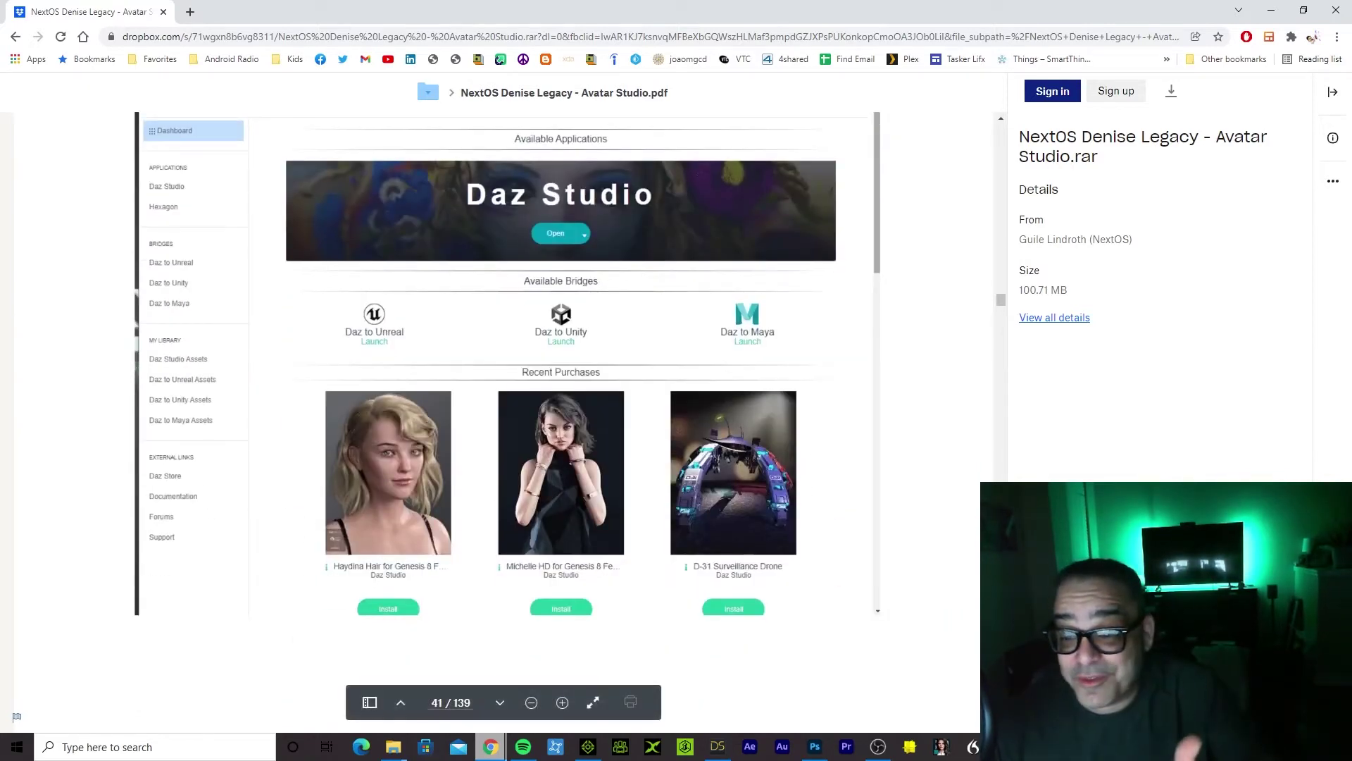
pyautogui.scroll(-4, 493, 422)
pyautogui.scroll(-5, 493, 423)
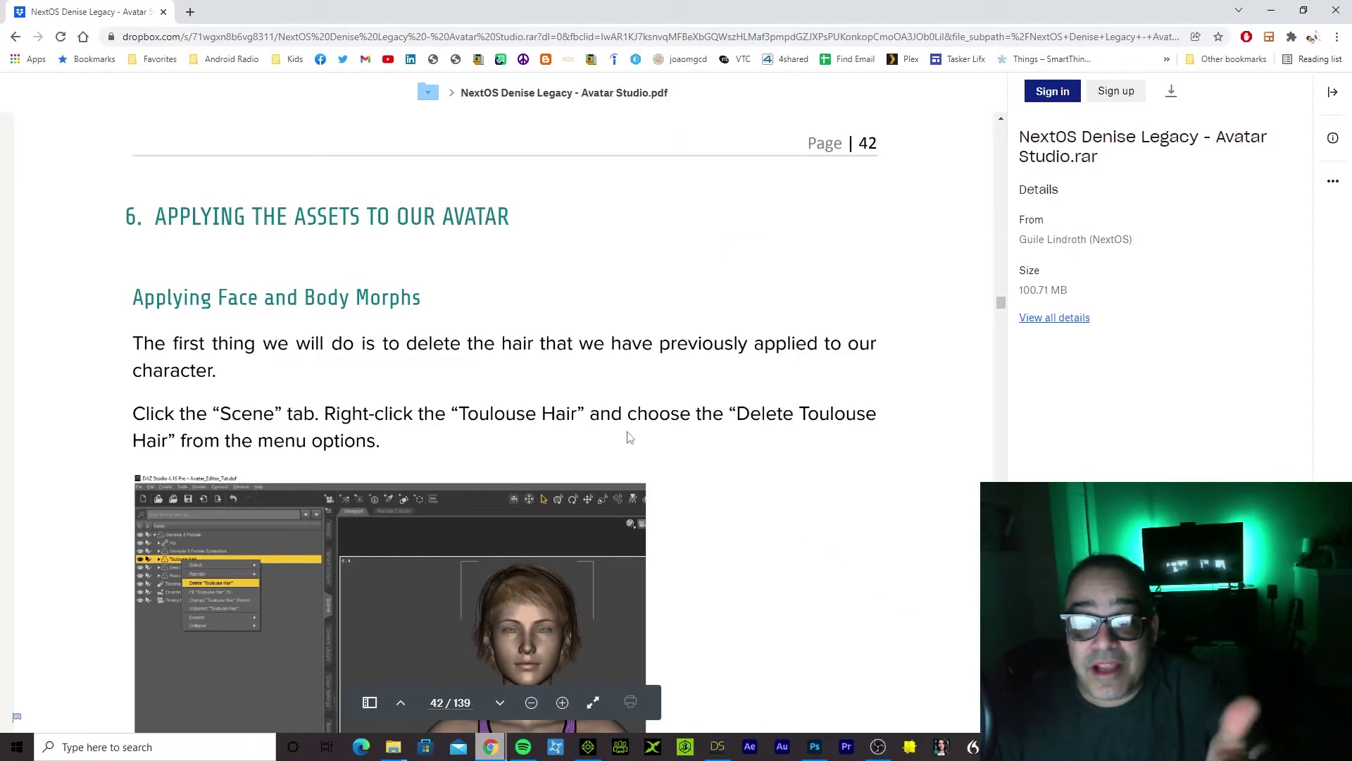
# Examine the Applying the Assets to Our Avatar chapter, covering hair deletion, body morphs, eyebrows, makeup, eyes, eyelashes and nails
pyautogui.scroll(-4, 779, 492)
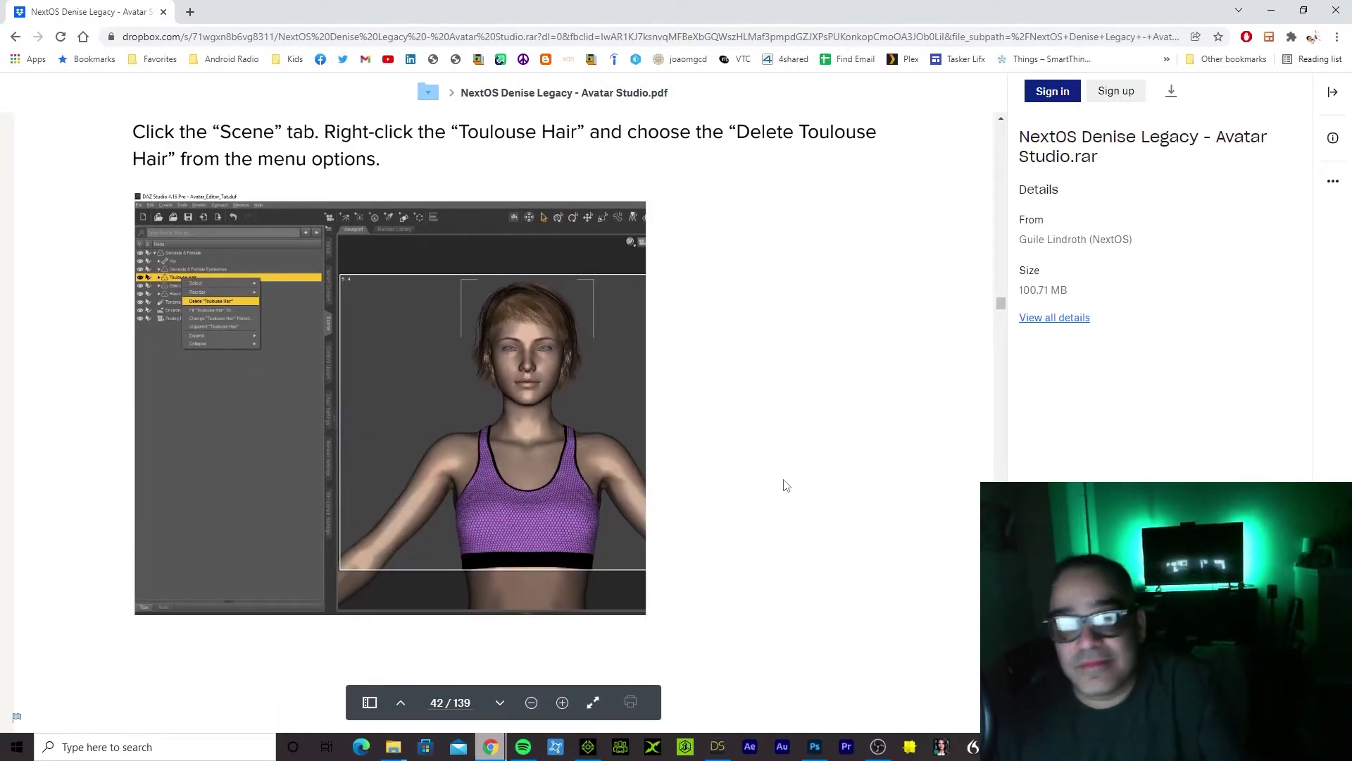
pyautogui.scroll(-8, 793, 501)
pyautogui.scroll(-12, 795, 518)
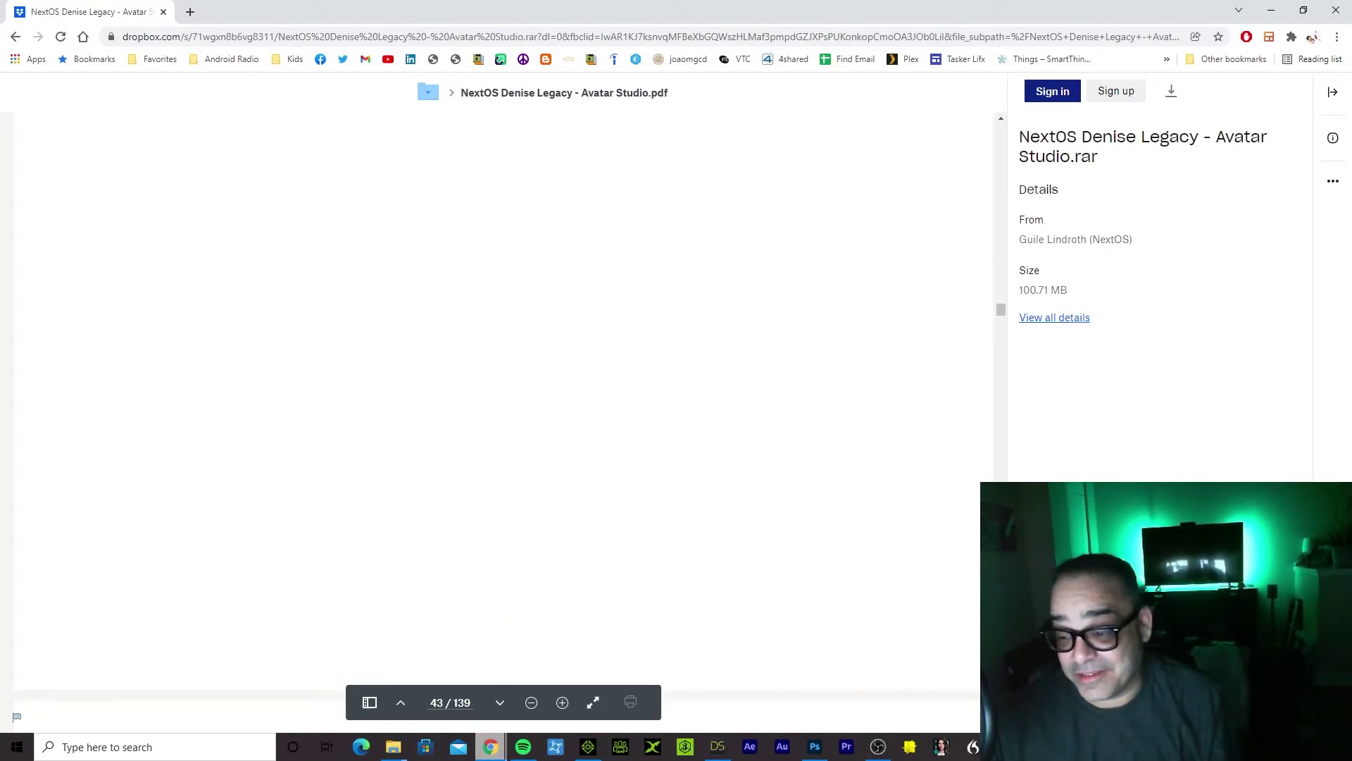
pyautogui.scroll(-15, 503, 422)
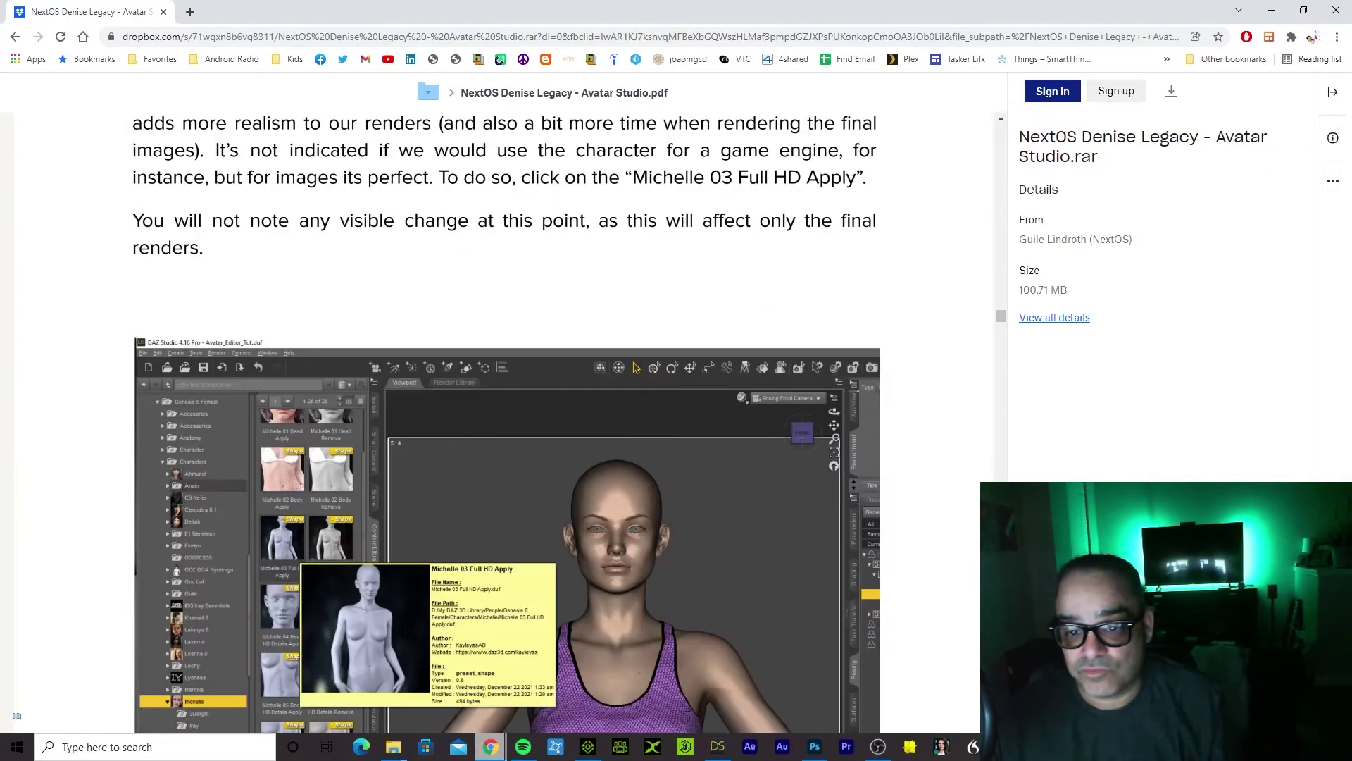
pyautogui.scroll(-15, 503, 422)
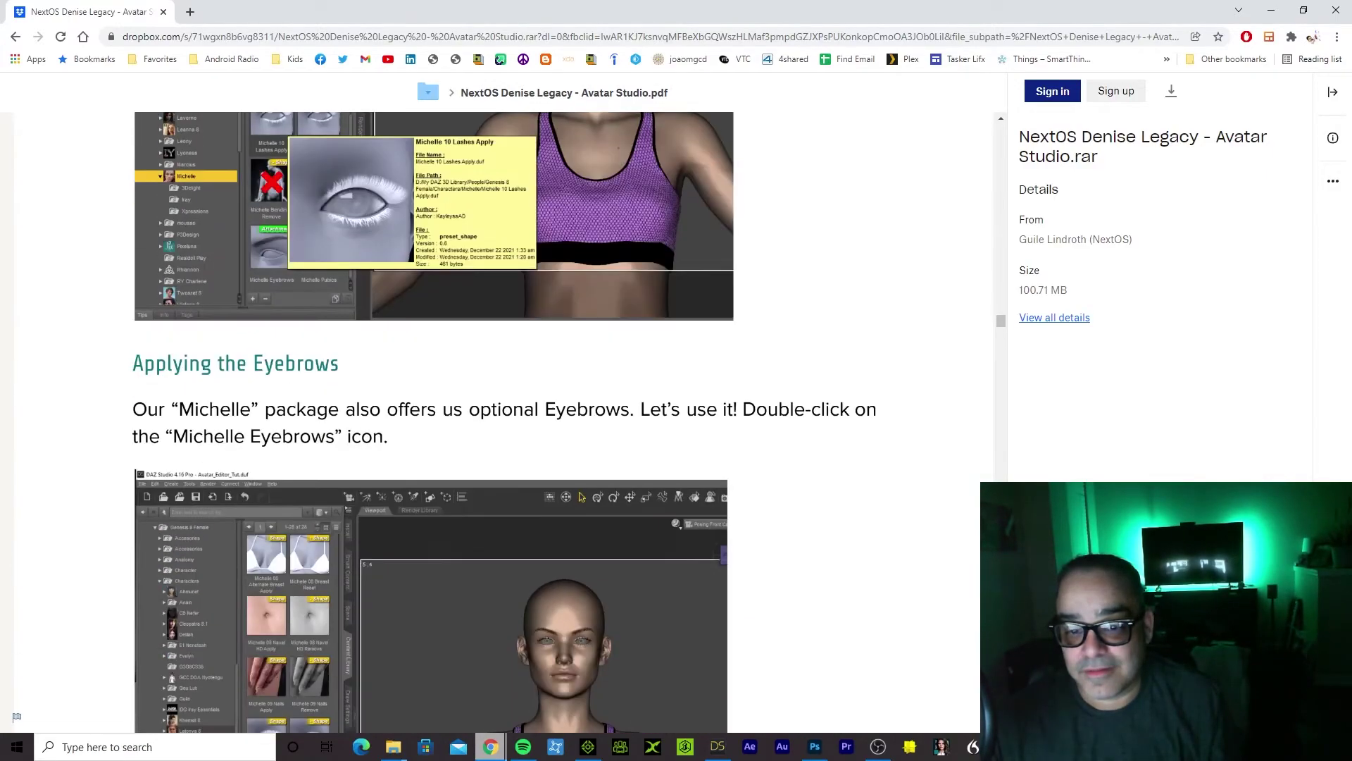
pyautogui.scroll(-15, 503, 422)
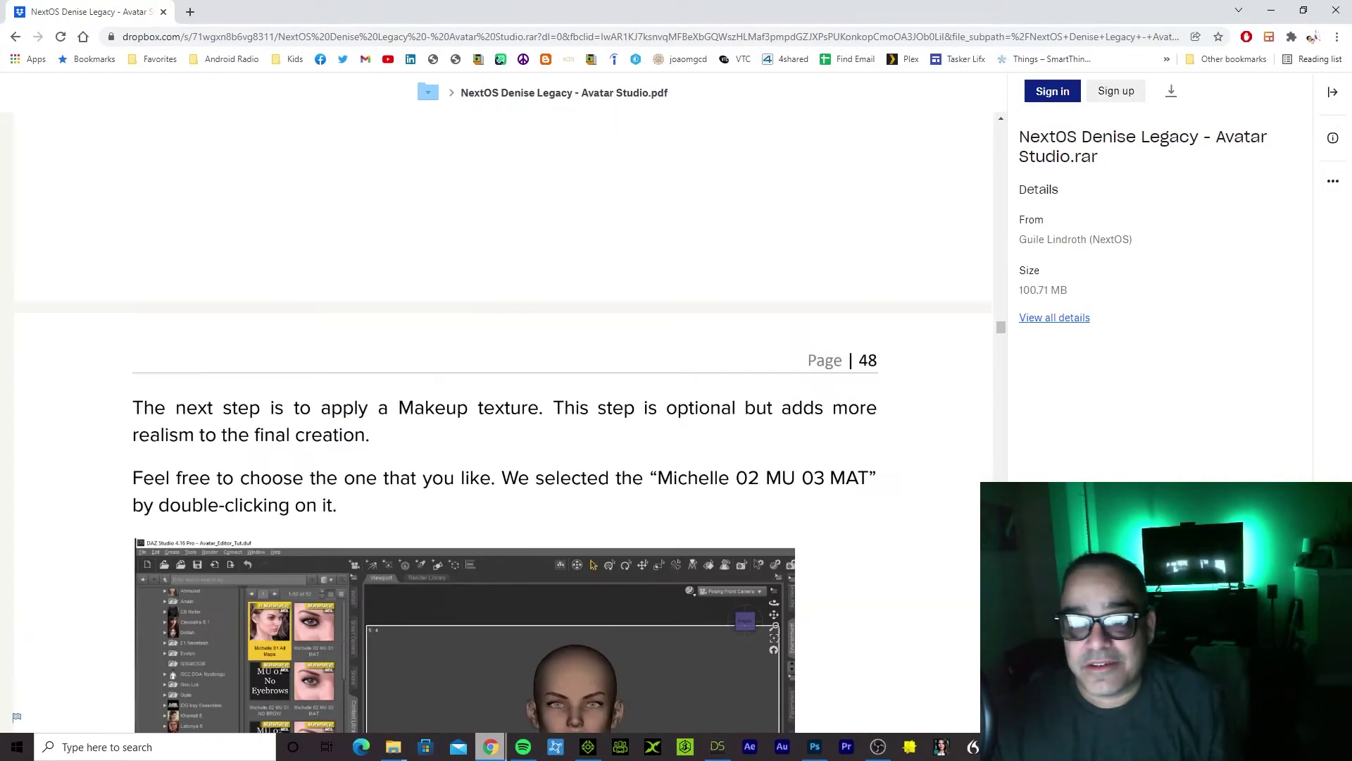
pyautogui.scroll(-8, 503, 422)
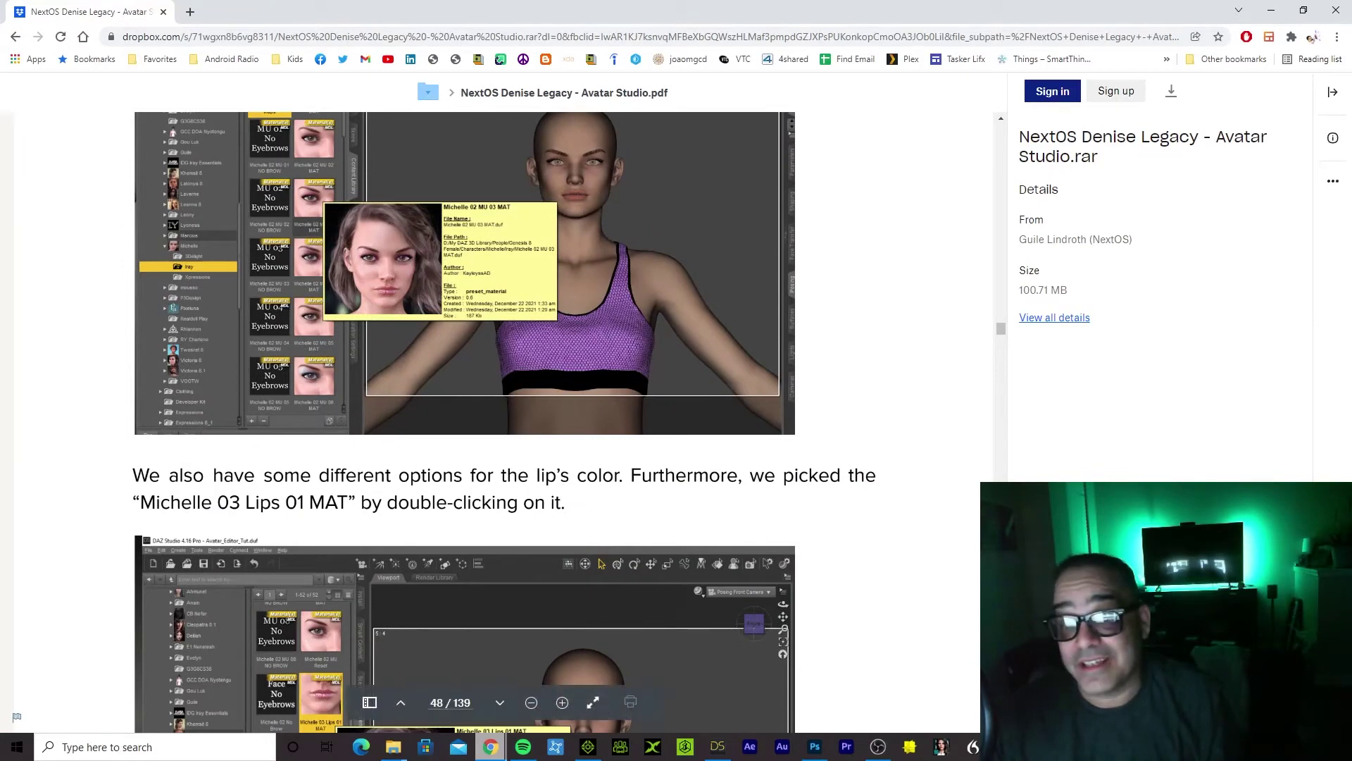
pyautogui.scroll(-20, 503, 423)
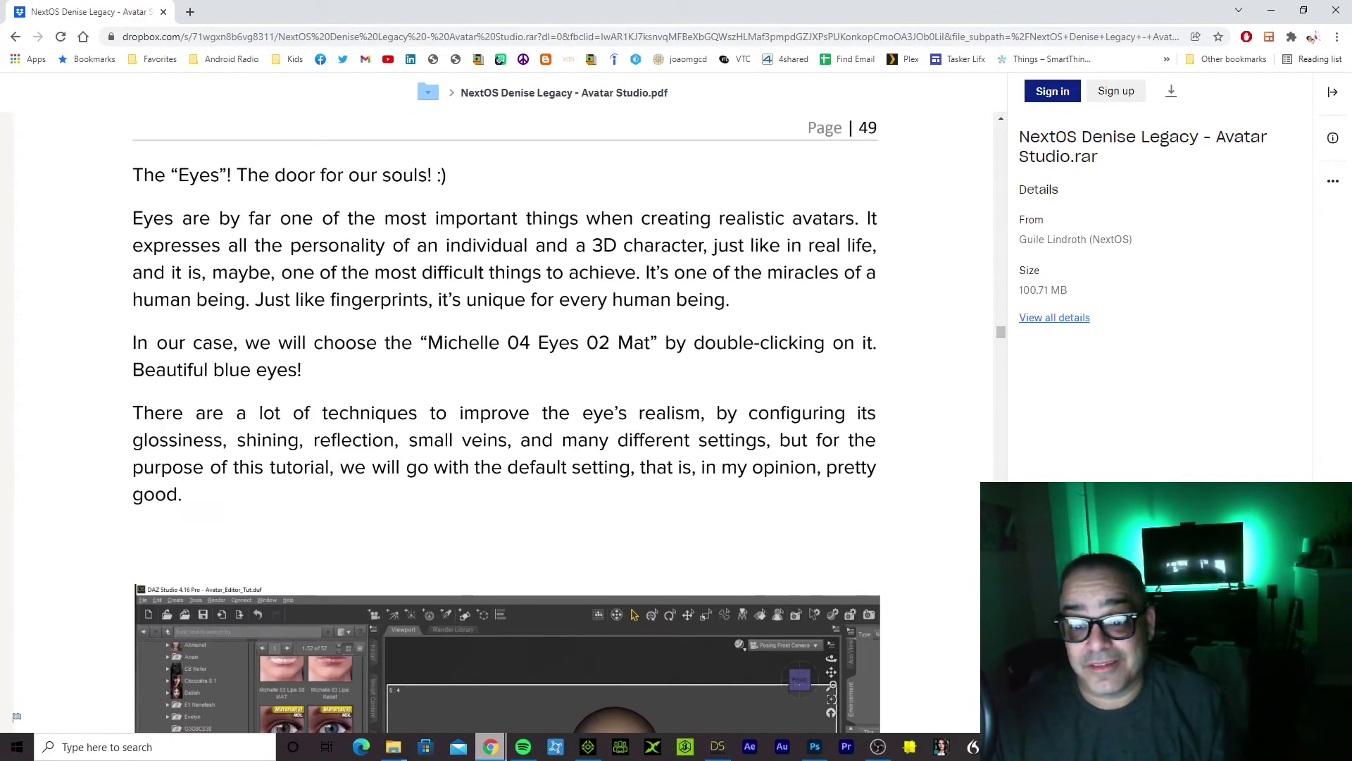
pyautogui.scroll(-20, 503, 422)
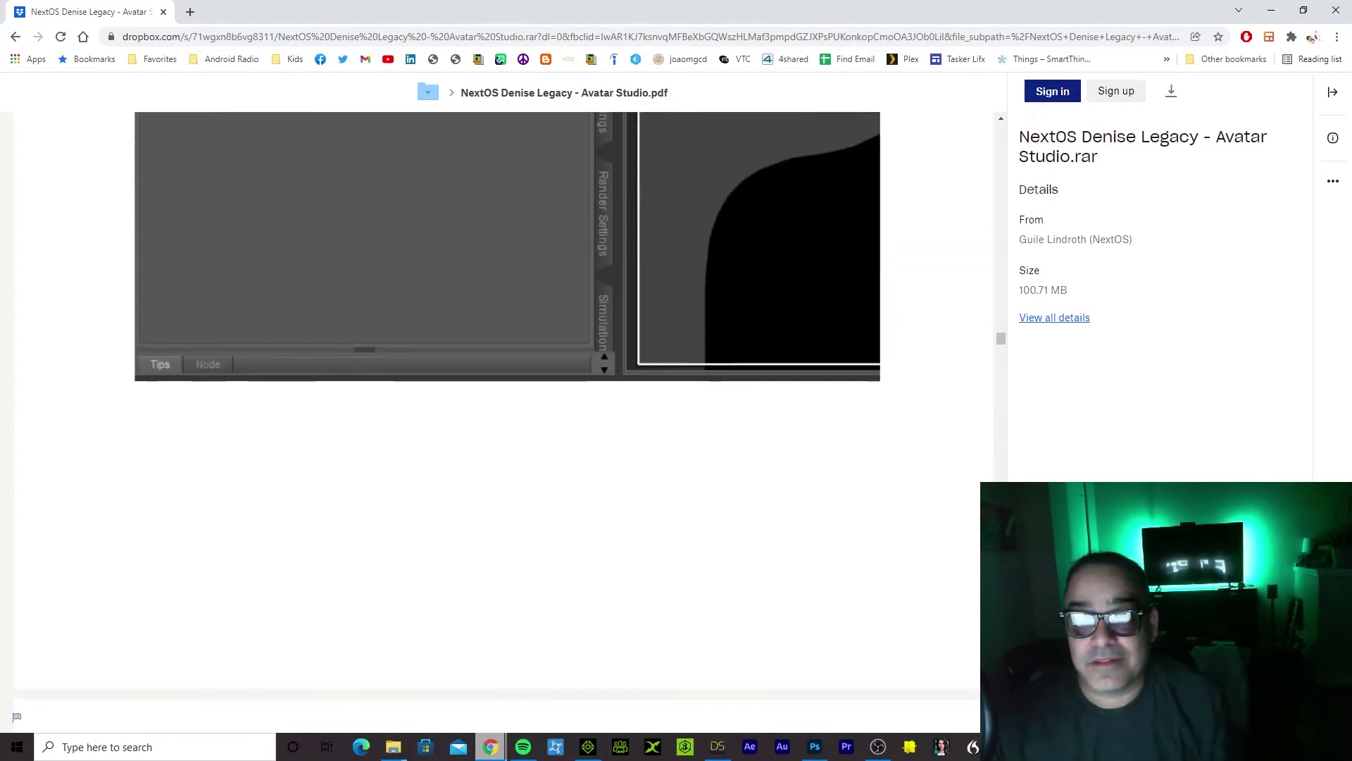
pyautogui.scroll(6, 854, 451)
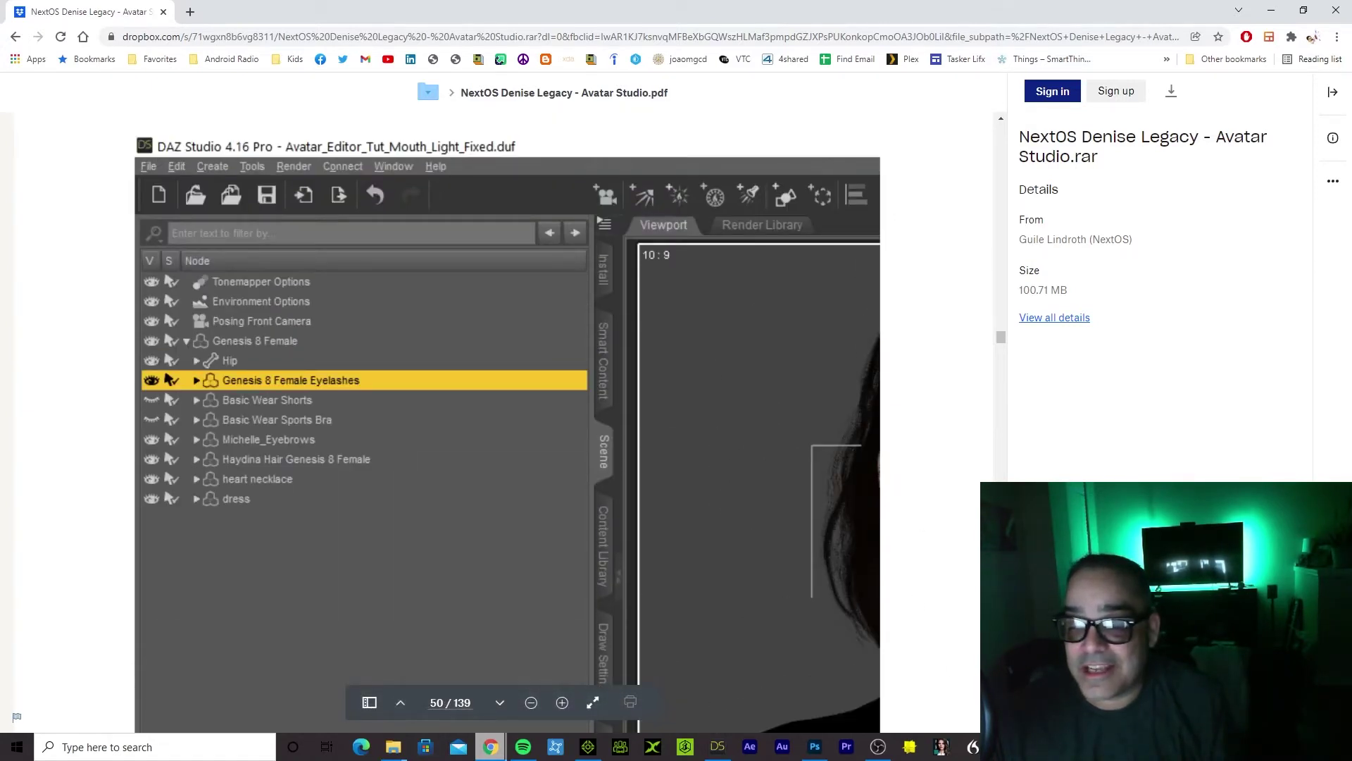
pyautogui.scroll(-8, 502, 423)
pyautogui.scroll(-15, 503, 423)
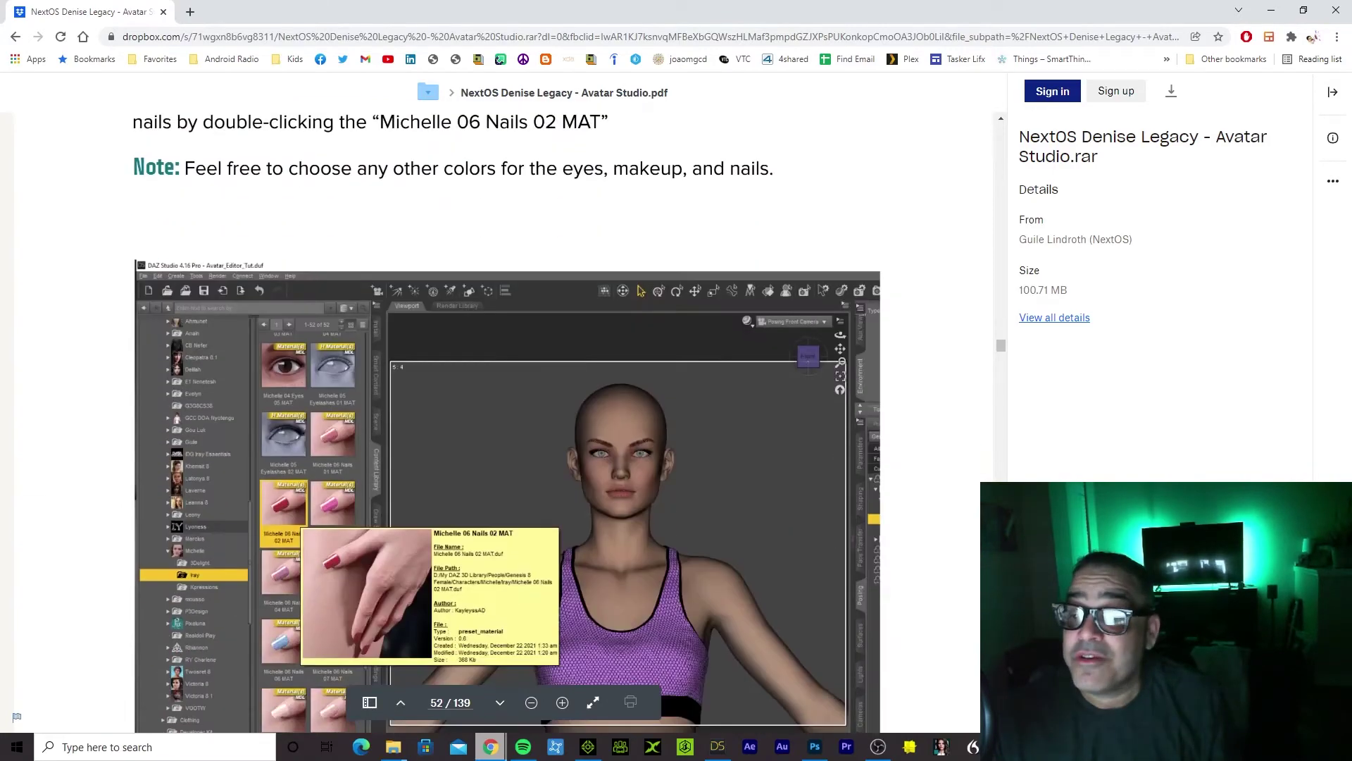
pyautogui.scroll(-15, 503, 422)
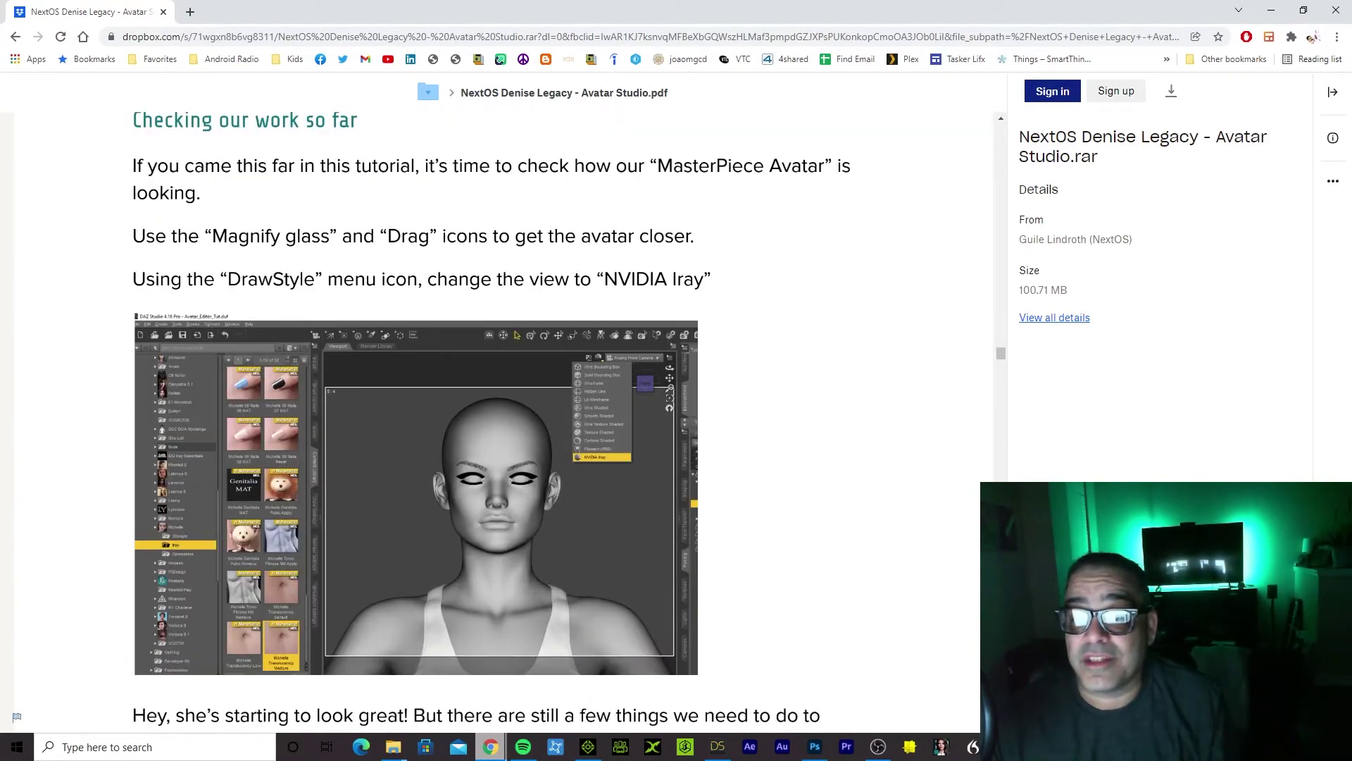
# Skim the pages on installing the Haydina Hair and applying a texture or colour to it
pyautogui.scroll(-20, 503, 422)
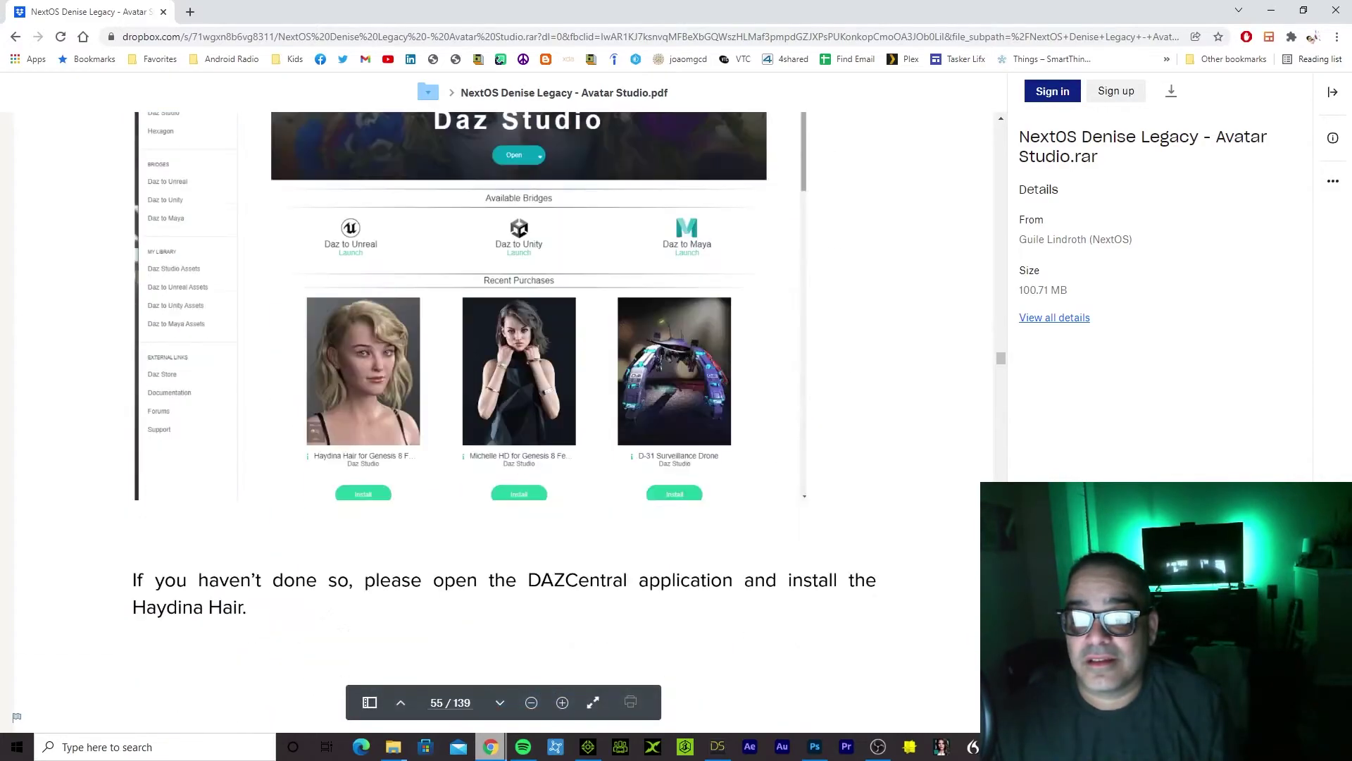
pyautogui.scroll(-6, 502, 422)
pyautogui.scroll(-20, 493, 423)
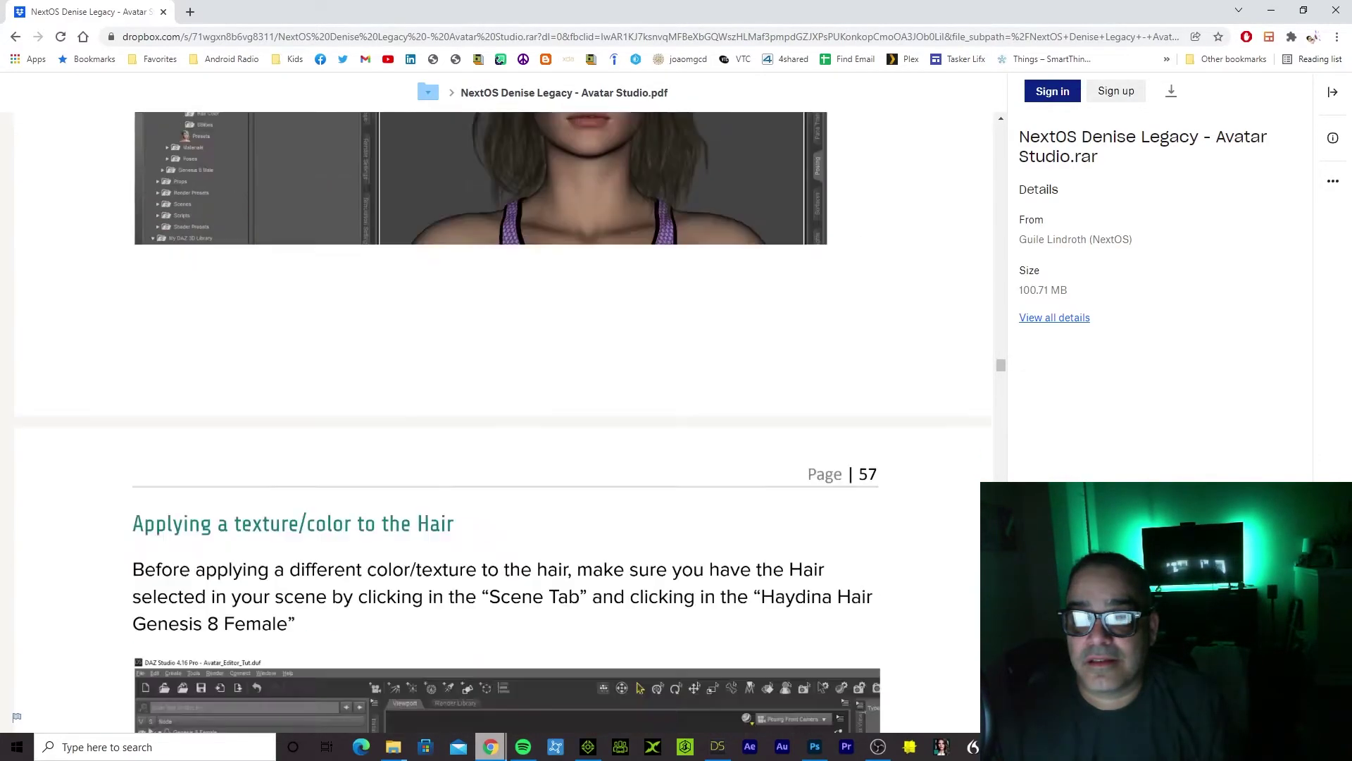
pyautogui.scroll(-15, 879, 624)
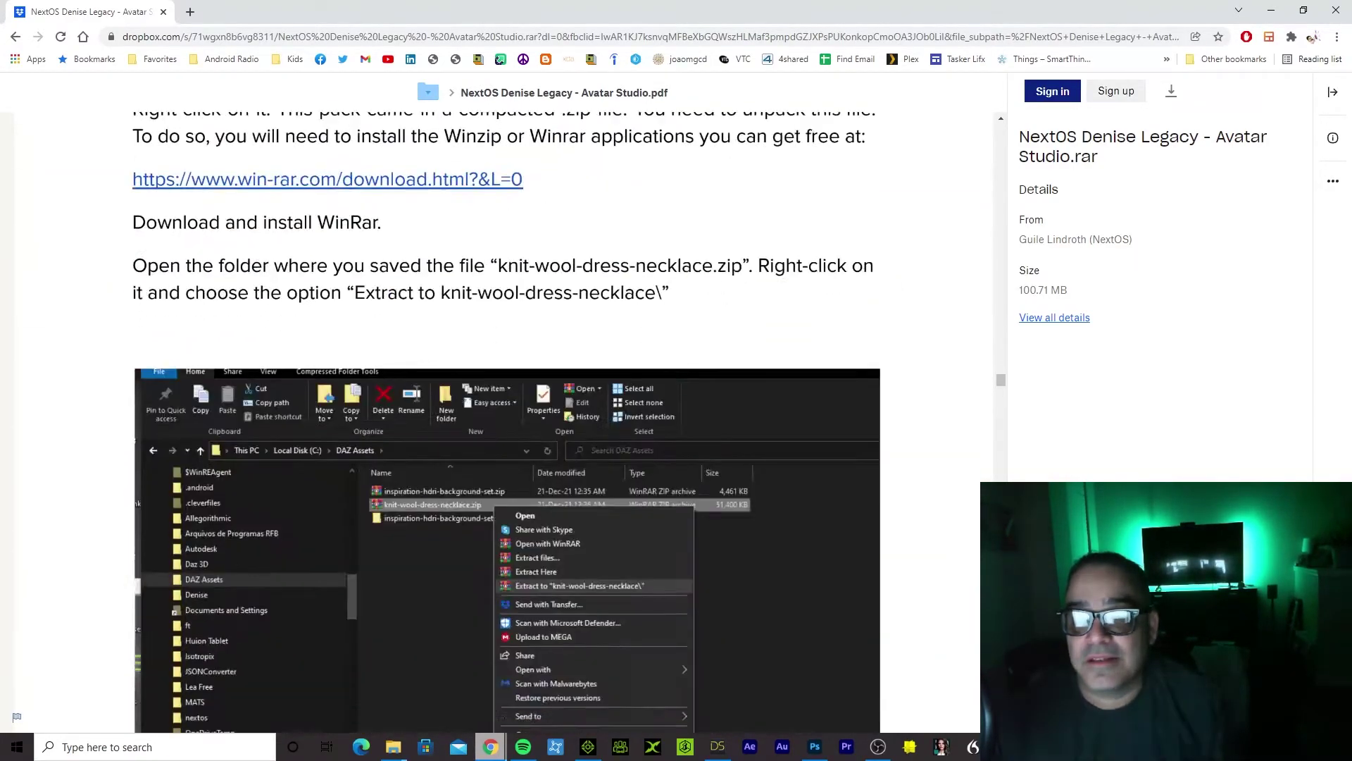
# Review the instructions for extracting the knit wool dress files into the DAZ library, and jump ahead to page 83 of the guide
pyautogui.scroll(3, 879, 624)
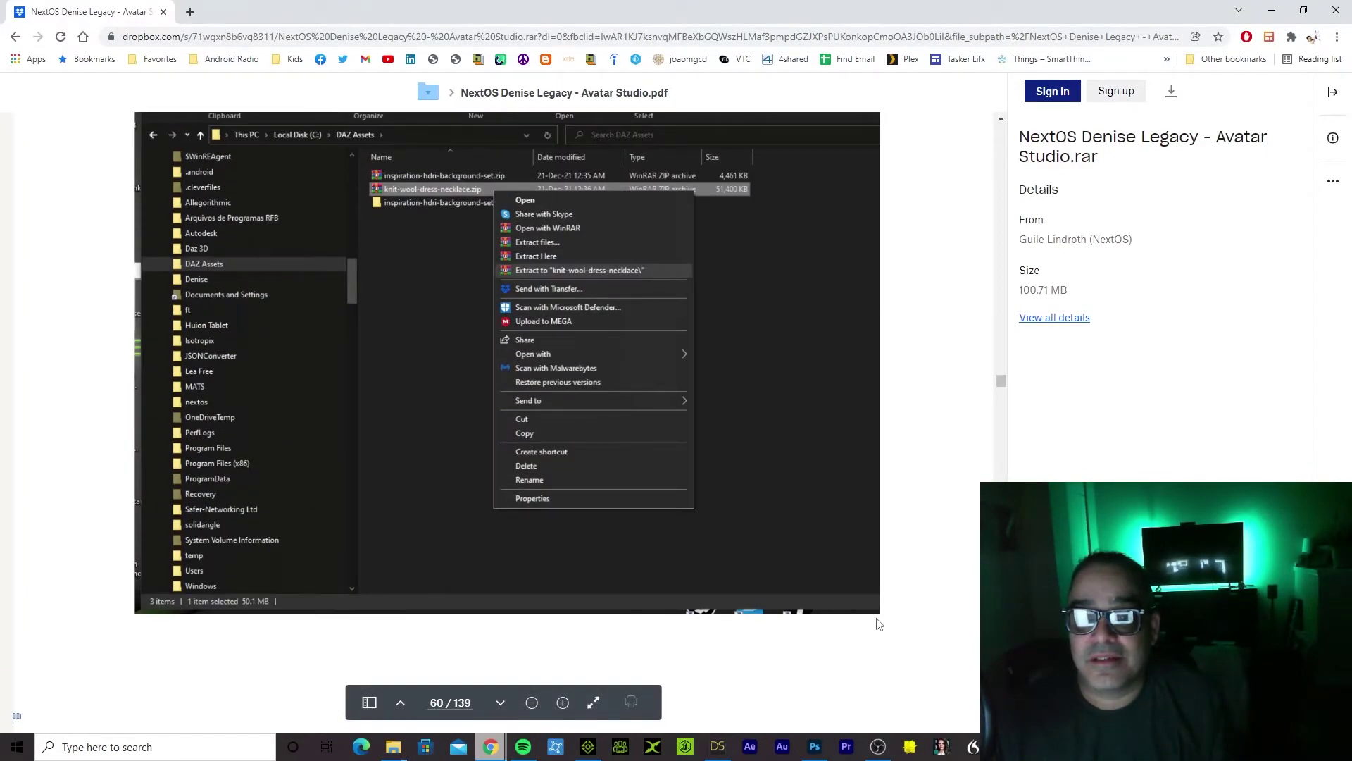
pyautogui.scroll(-8, 879, 625)
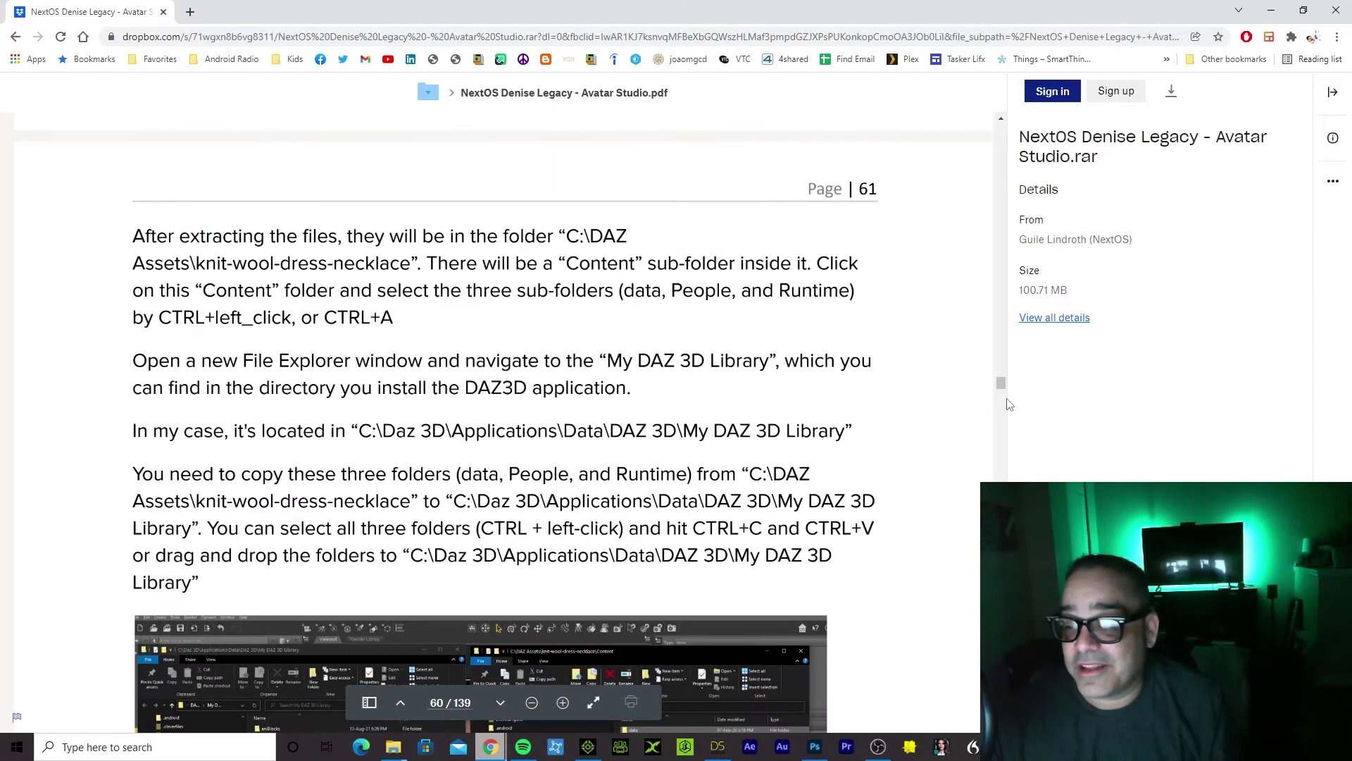
pyautogui.scroll(-15, 1004, 394)
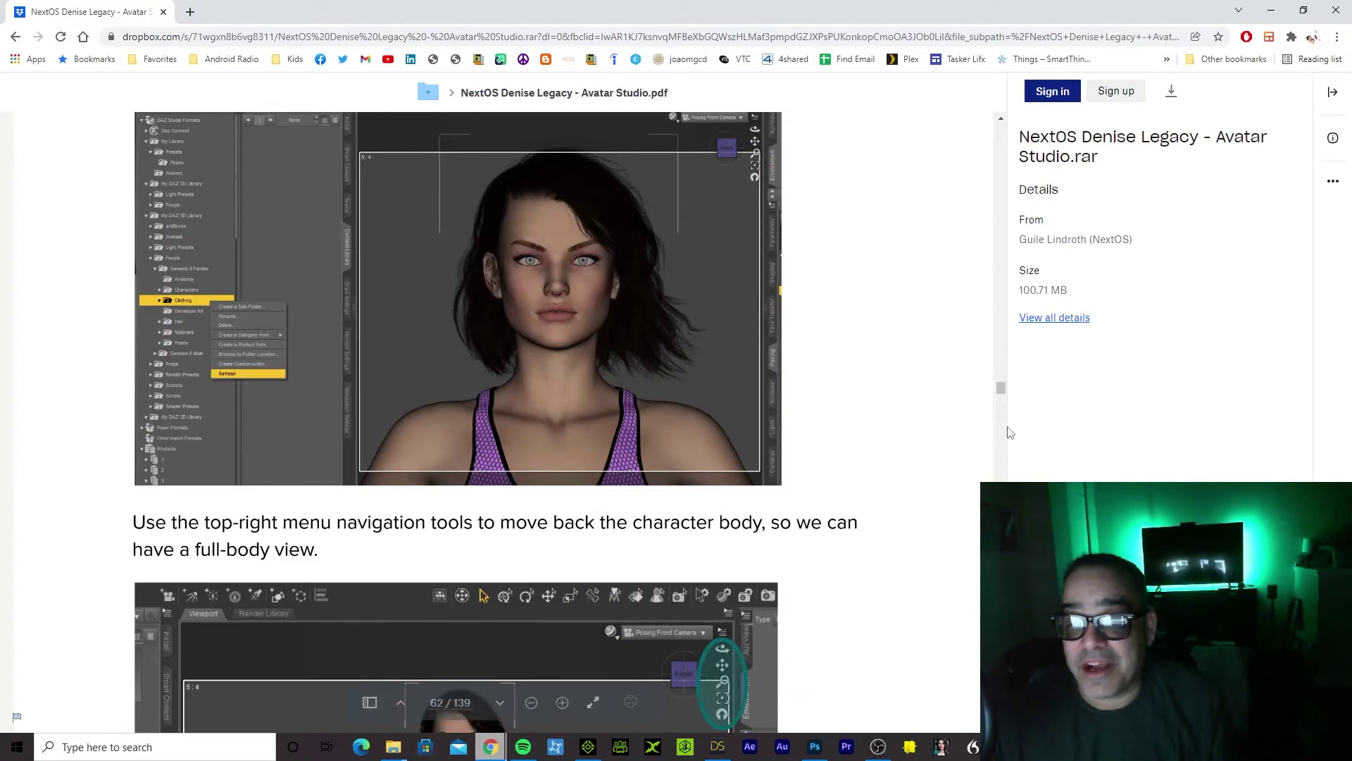
pyautogui.scroll(-6, 1010, 432)
pyautogui.moveTo(1003, 398); pyautogui.dragTo(1006, 482)
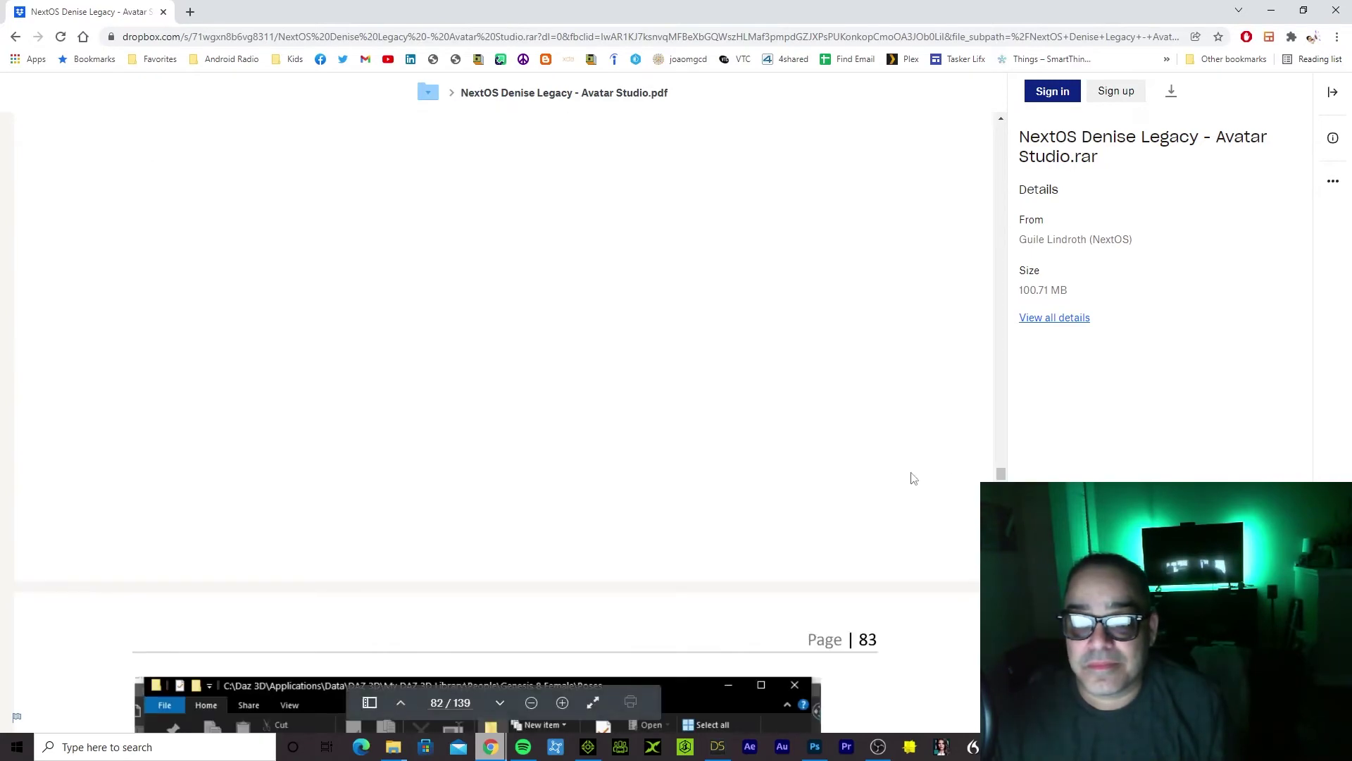
# Review the guide's instructions on creating a Denise Legacy poses folder and copying the file Denise Female Gen 8 23 Frames.duf into it
pyautogui.scroll(-10, 913, 478)
pyautogui.scroll(-15, 916, 483)
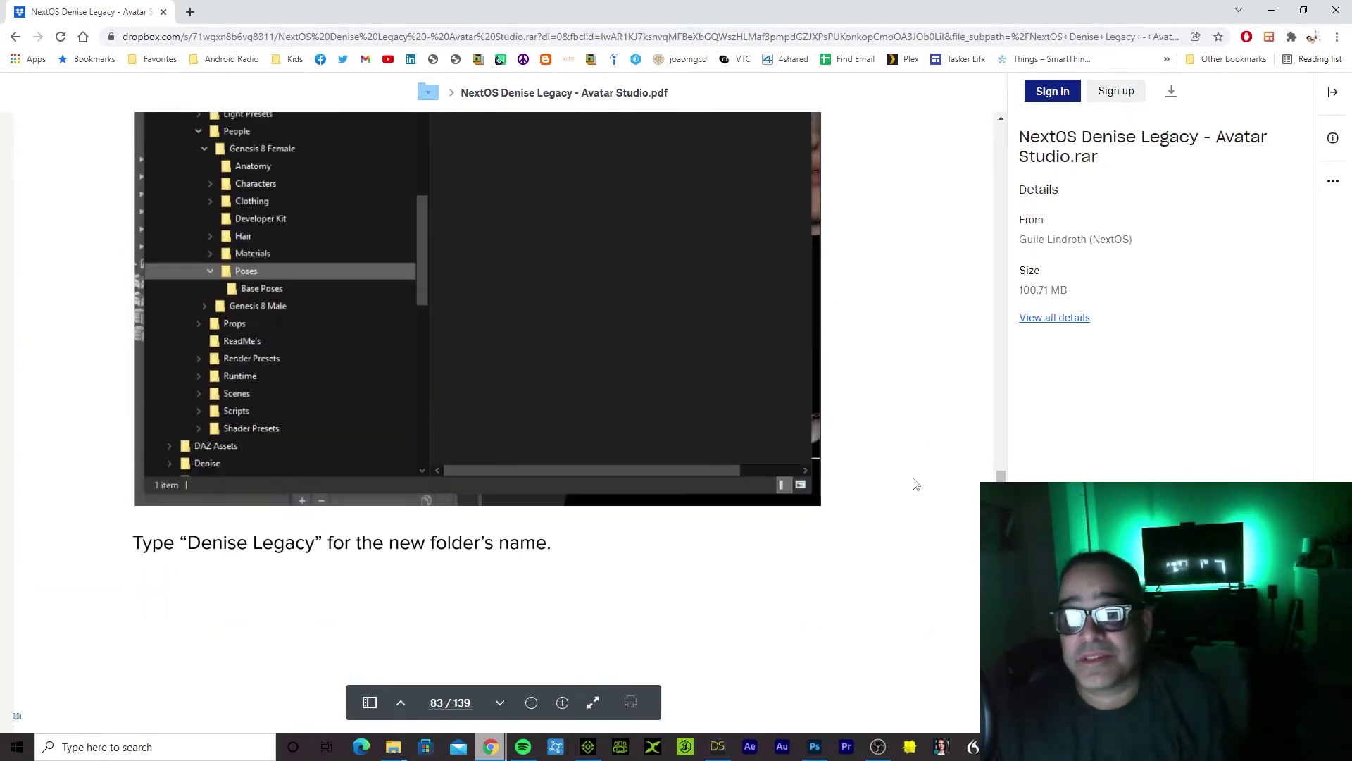
pyautogui.scroll(-19, 914, 482)
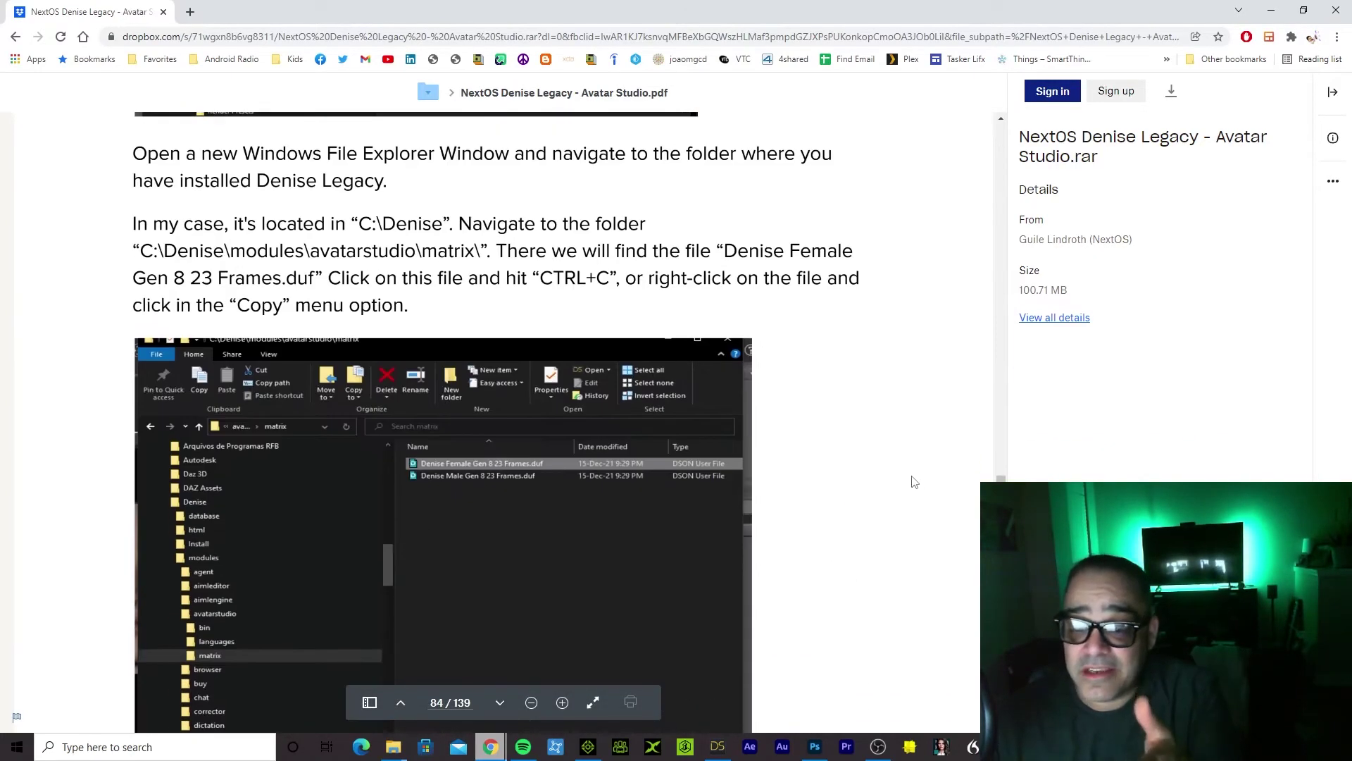
pyautogui.scroll(-10, 908, 479)
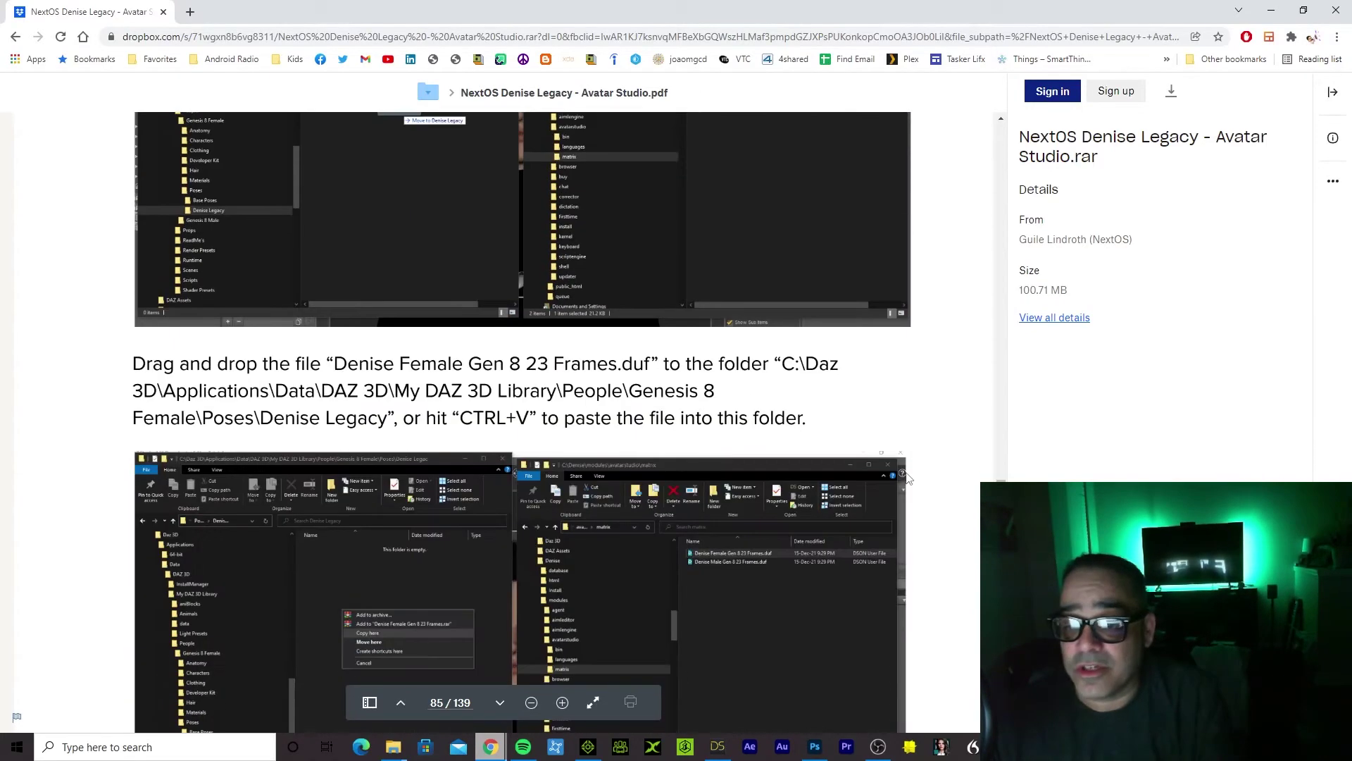
pyautogui.scroll(-10, 908, 480)
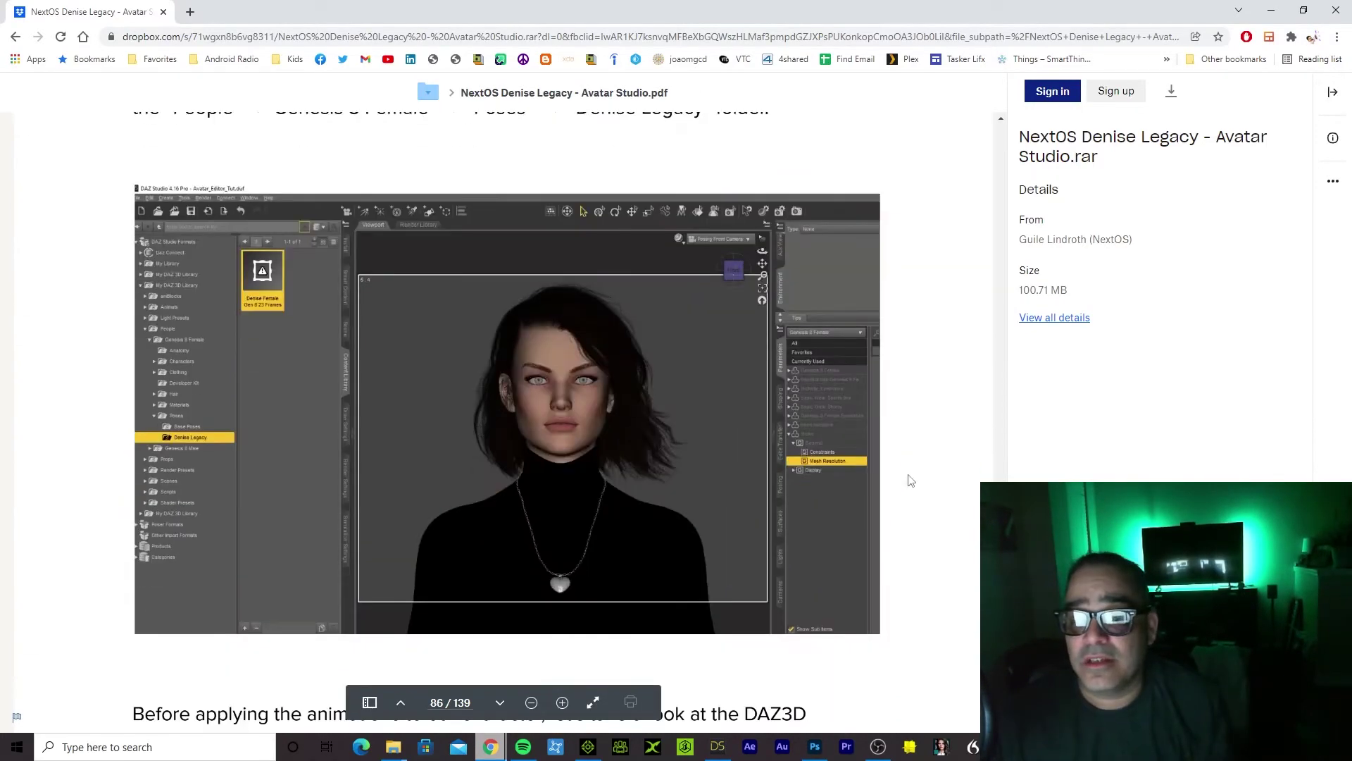
# Examine pages 86 to 92 on opening the Timeline, applying the animation preset, turning limits off and checking the frames in Texture Shaded
pyautogui.scroll(-1, 907, 480)
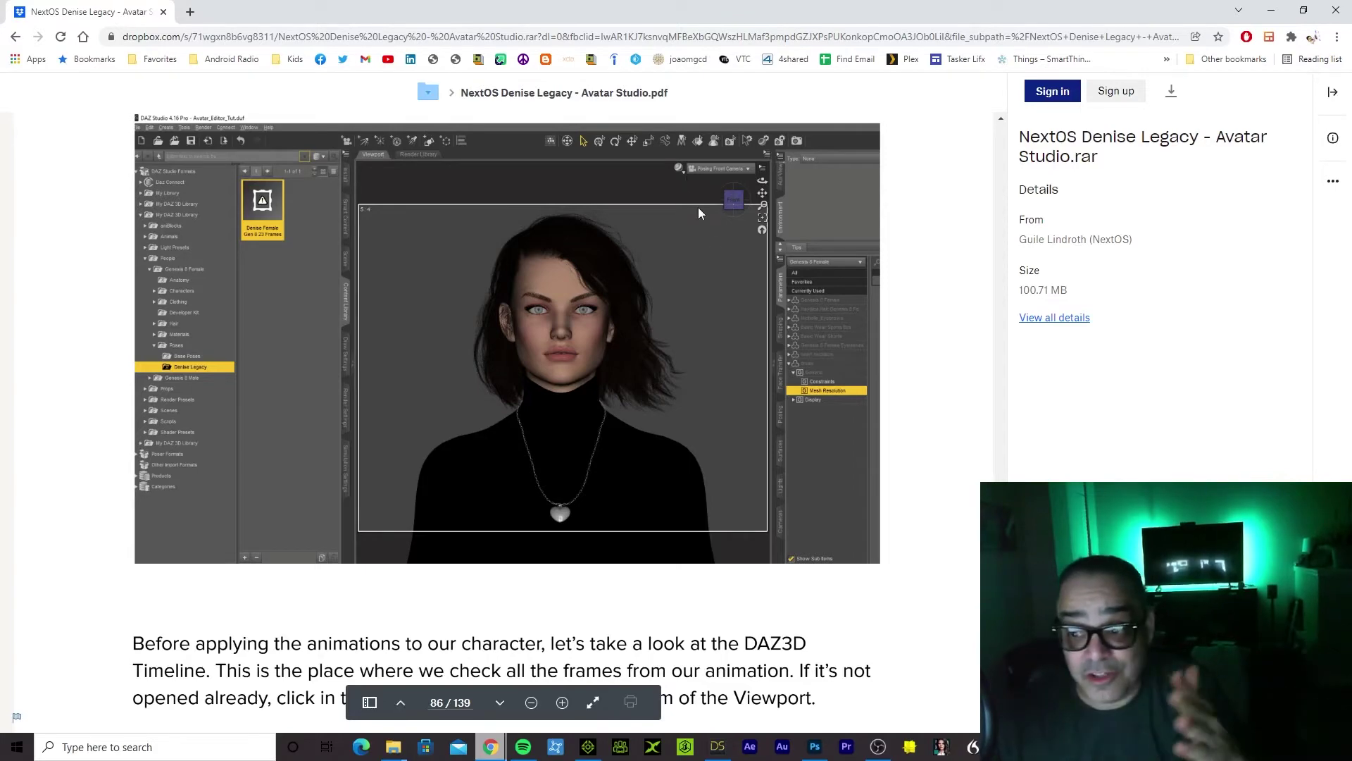
pyautogui.scroll(-8, 978, 556)
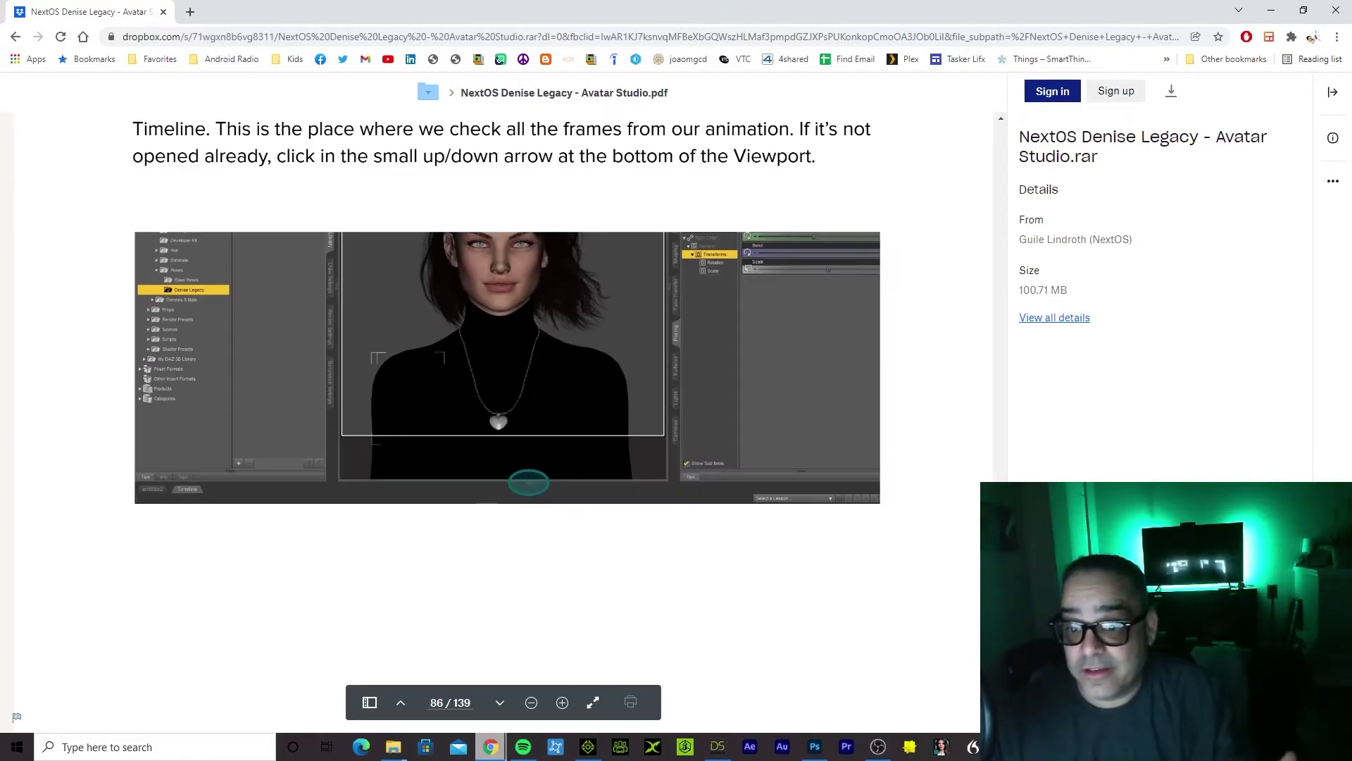
pyautogui.scroll(-15, 977, 556)
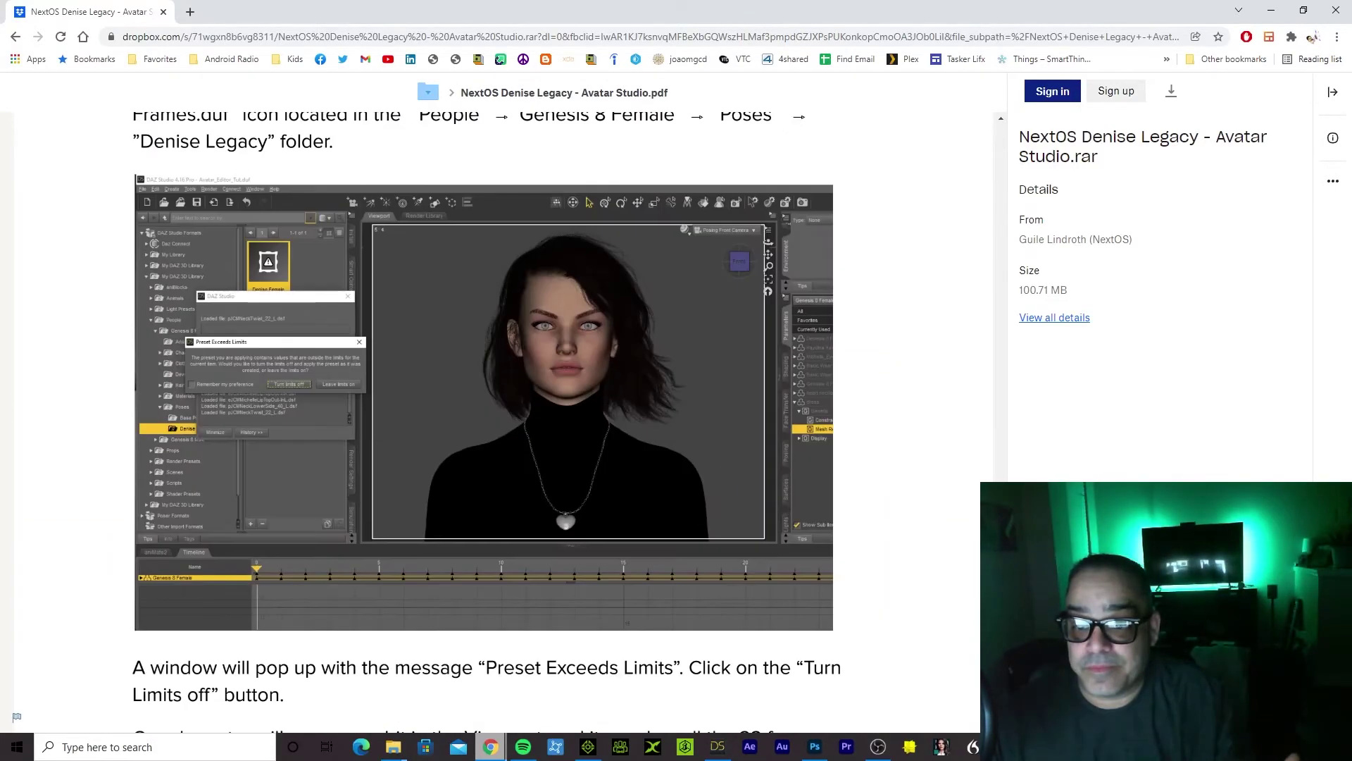
pyautogui.scroll(-20, 493, 423)
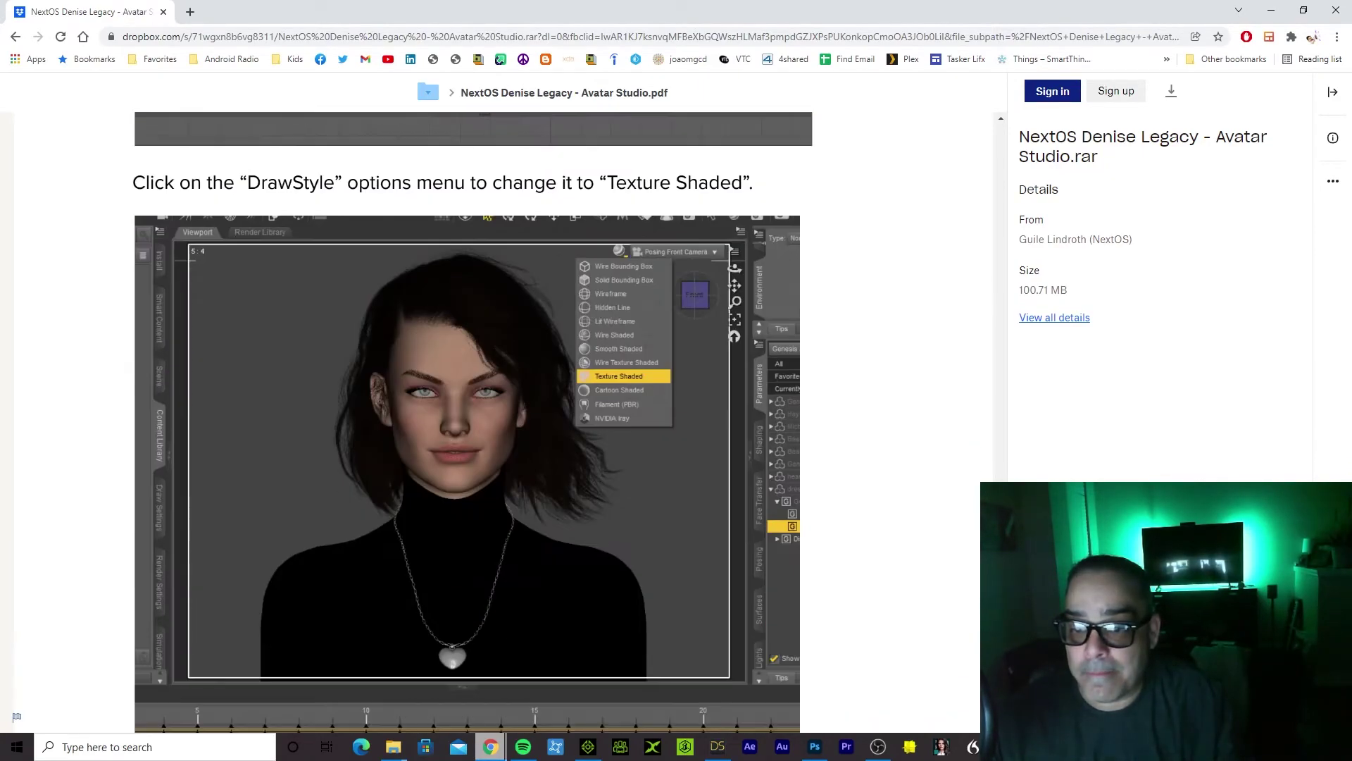
pyautogui.scroll(-15, 493, 423)
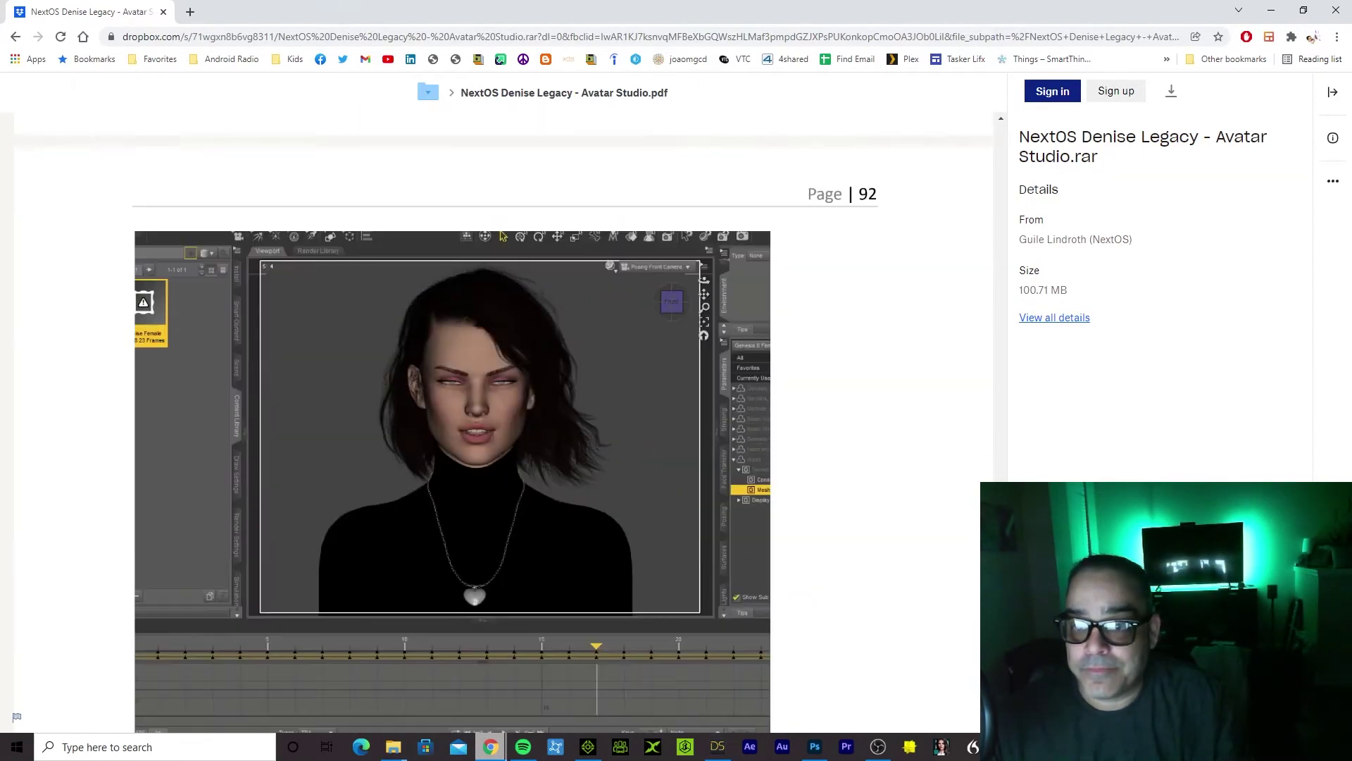
pyautogui.scroll(-8, 869, 537)
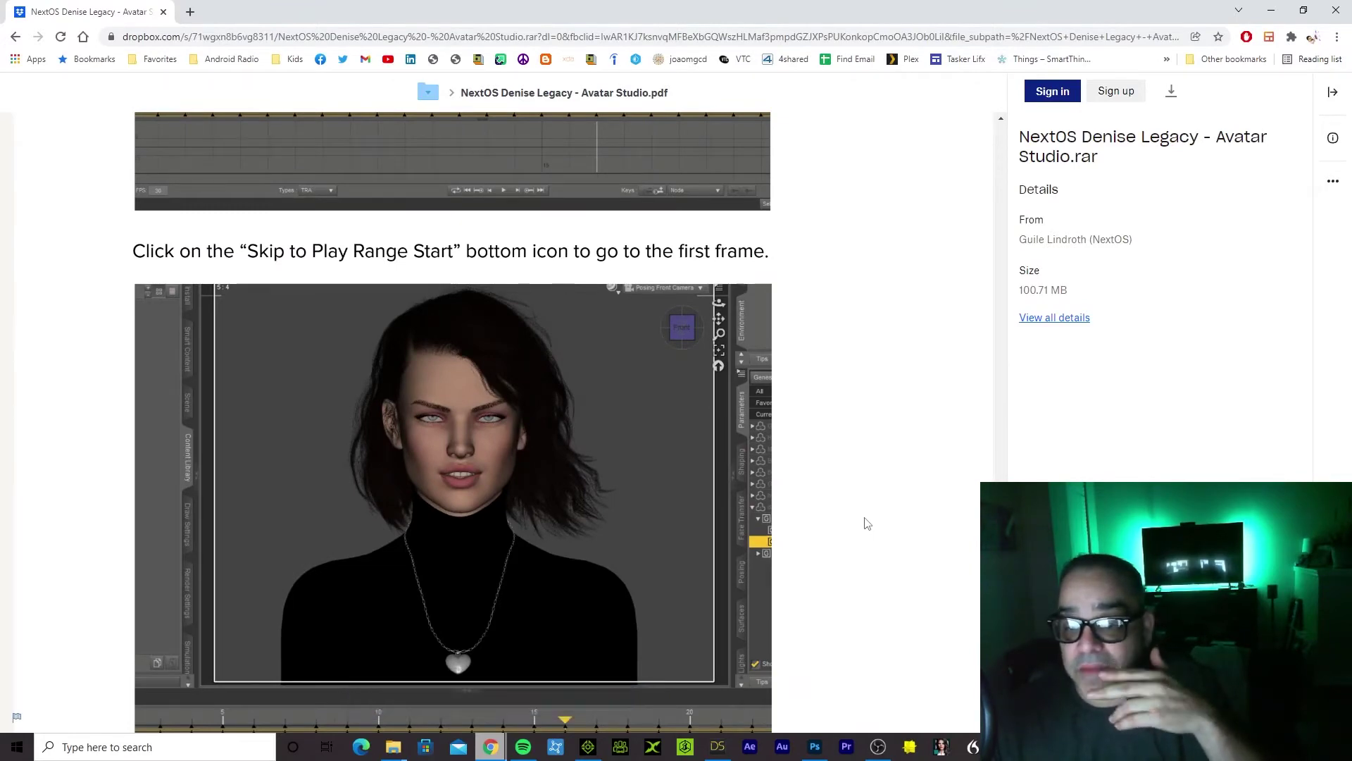
# Review the section on fixing the lighting inside the mouth, including its base color and Glossy Reflectivity adjustments
pyautogui.scroll(-10, 868, 528)
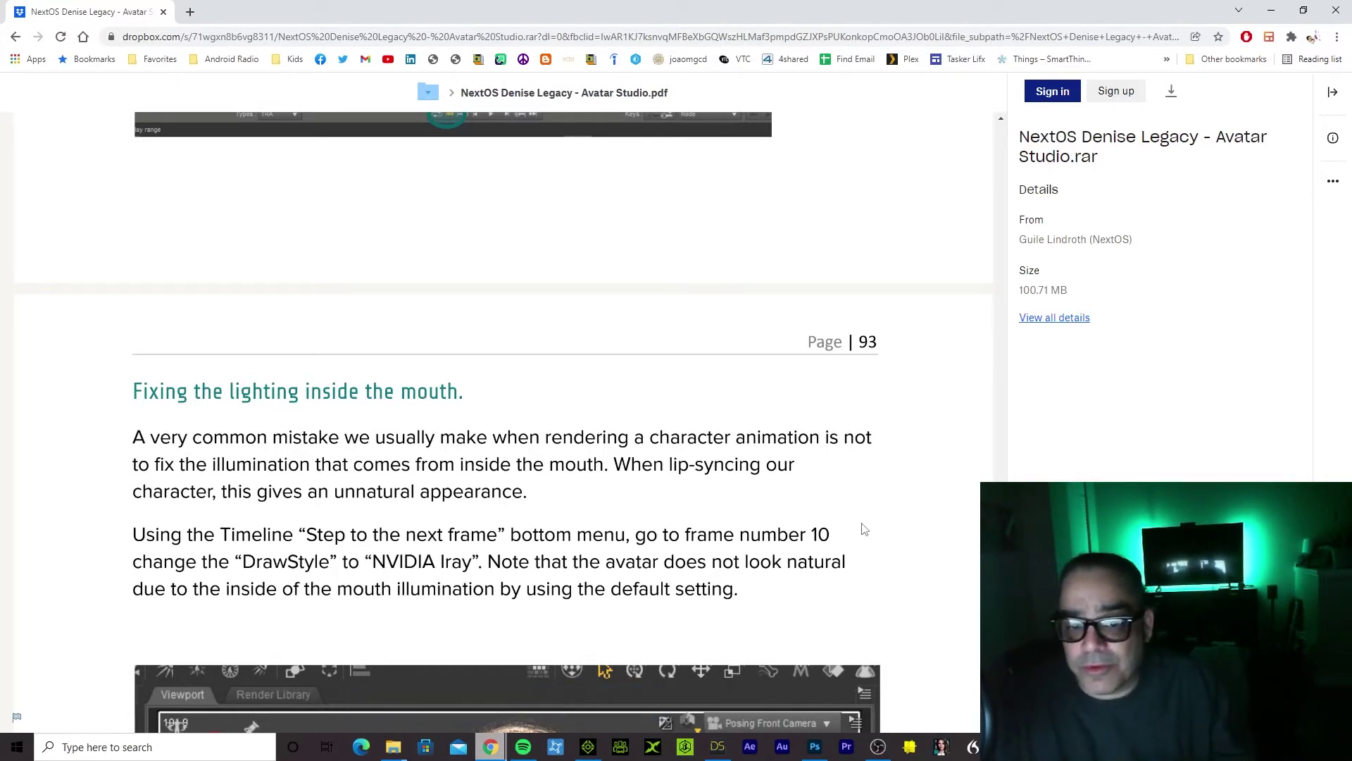
pyautogui.scroll(-20, 518, 421)
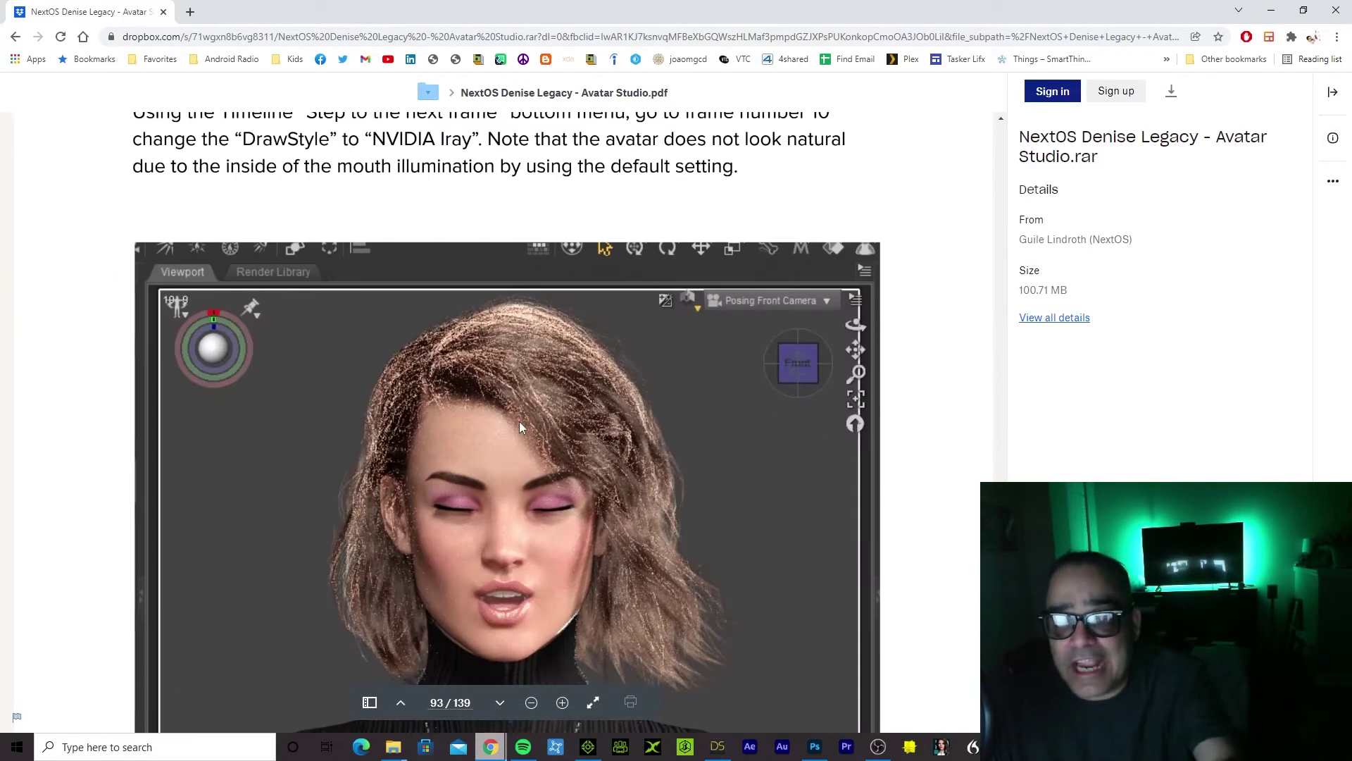
pyautogui.scroll(-10, 513, 419)
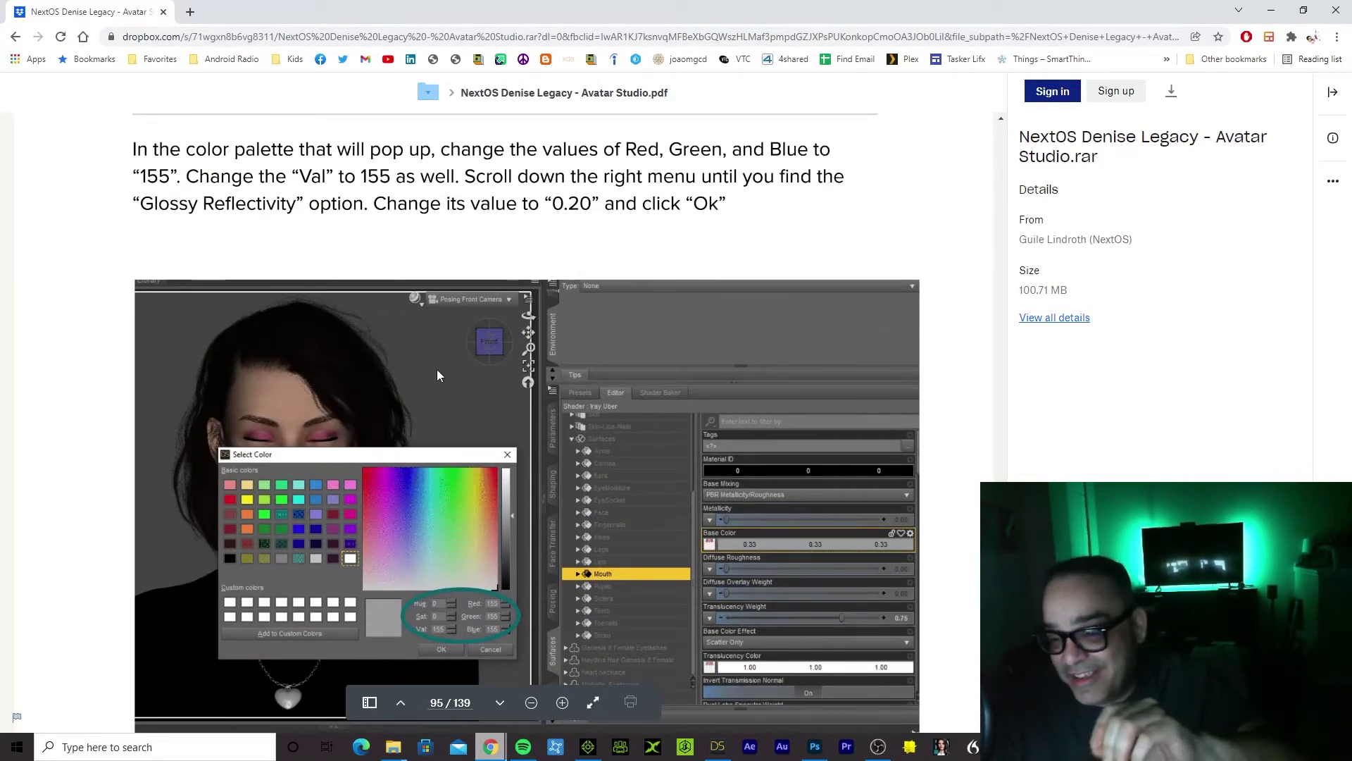
pyautogui.scroll(-5, 440, 373)
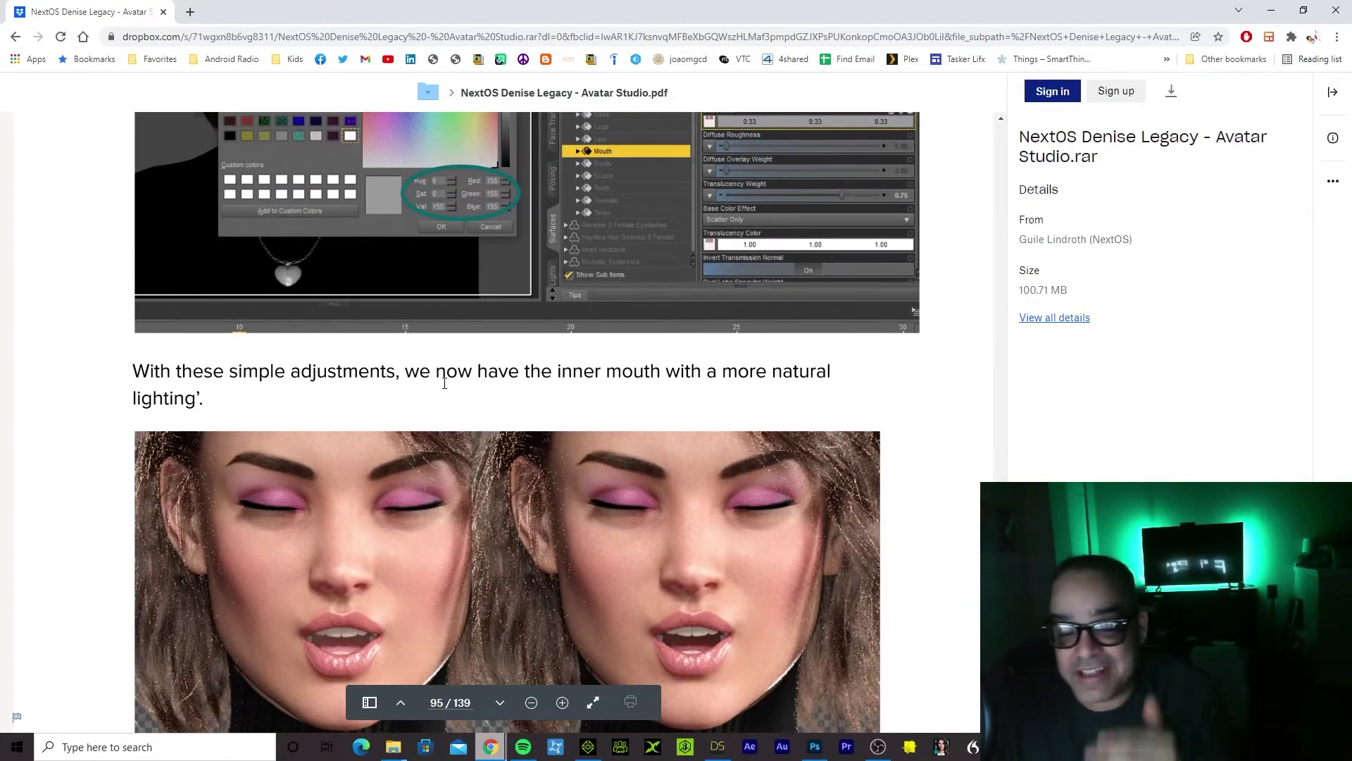
# Read the section on making the eyes look straight into the camera by pointing each eye at the Posing Front Camera
pyautogui.scroll(-9, 450, 398)
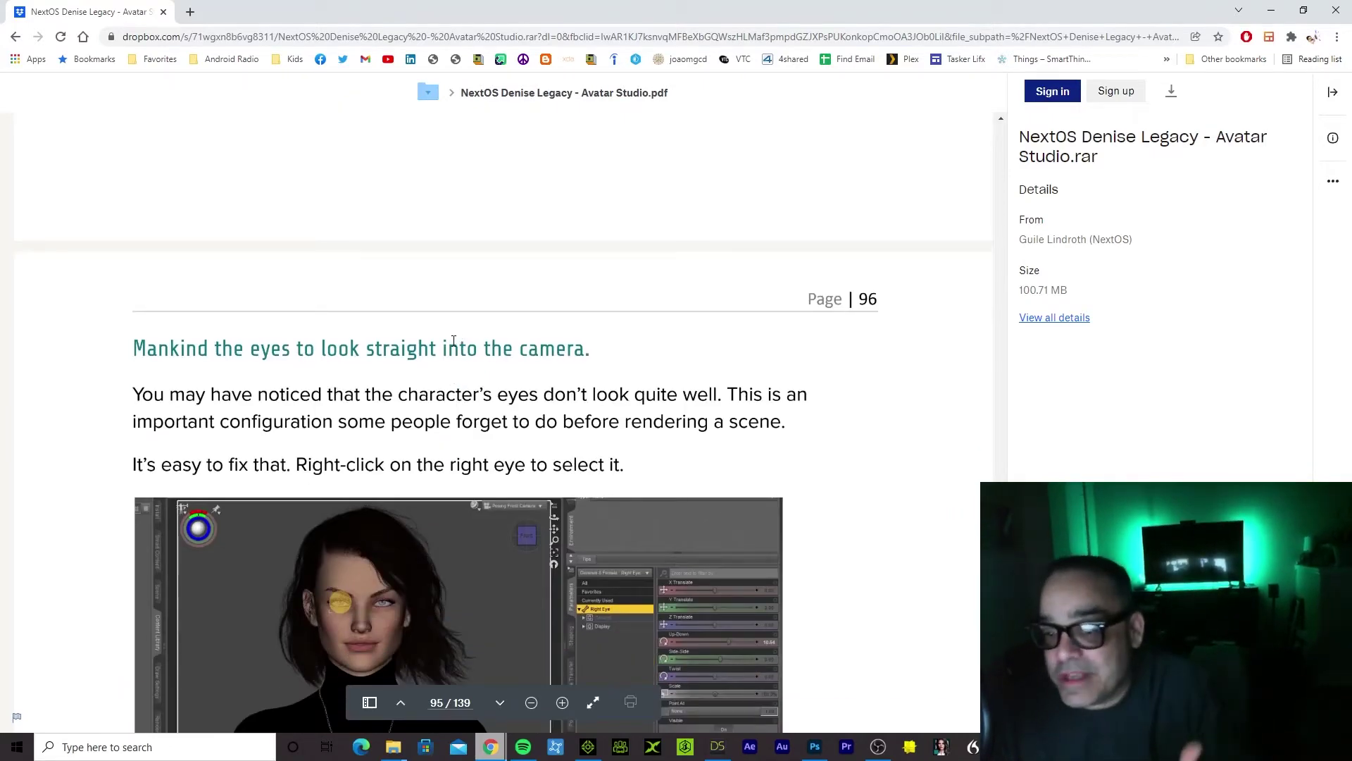
pyautogui.scroll(-5, 454, 340)
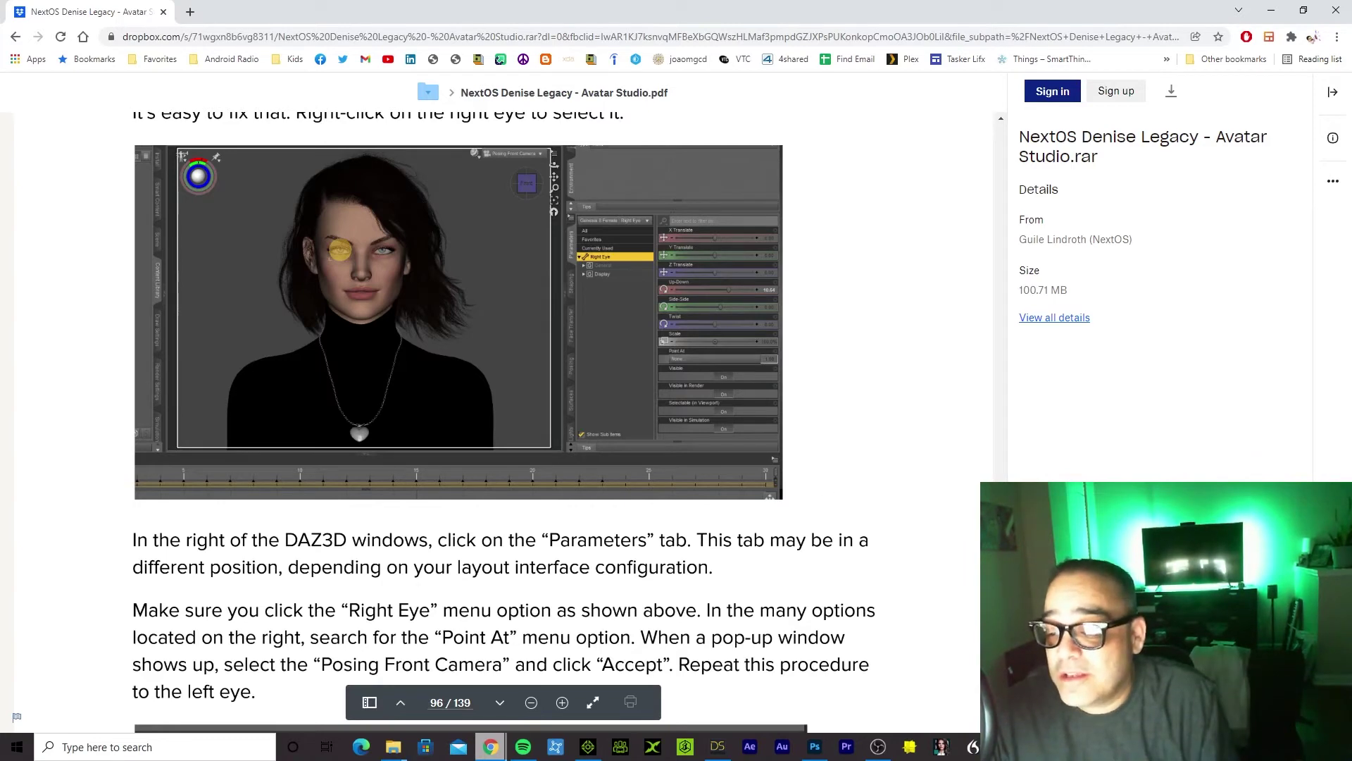
pyautogui.scroll(-7, 493, 388)
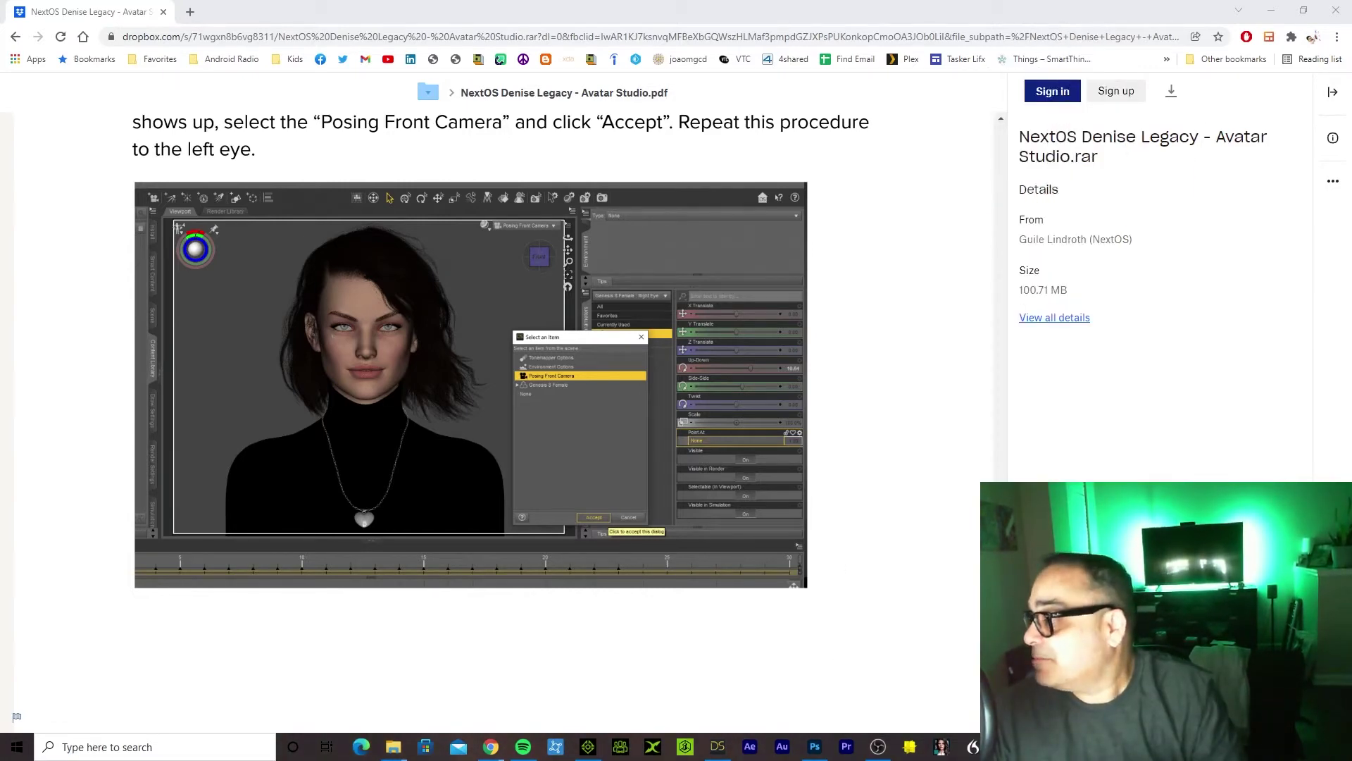
pyautogui.scroll(-15, 854, 386)
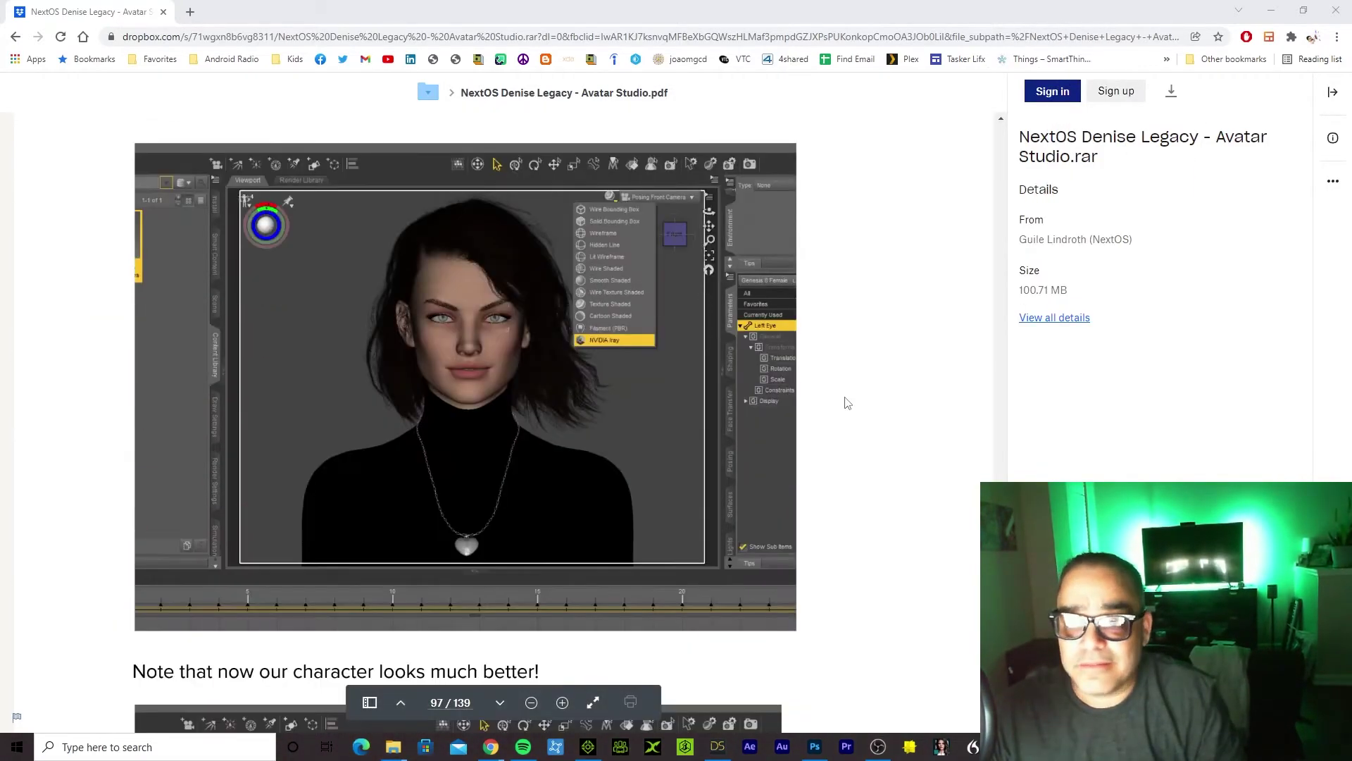
# Review pages 97 and 98 on previewing the scene in NVIDIA Iray, switching back to Texture Shaded and saving the scene
pyautogui.scroll(-10, 845, 406)
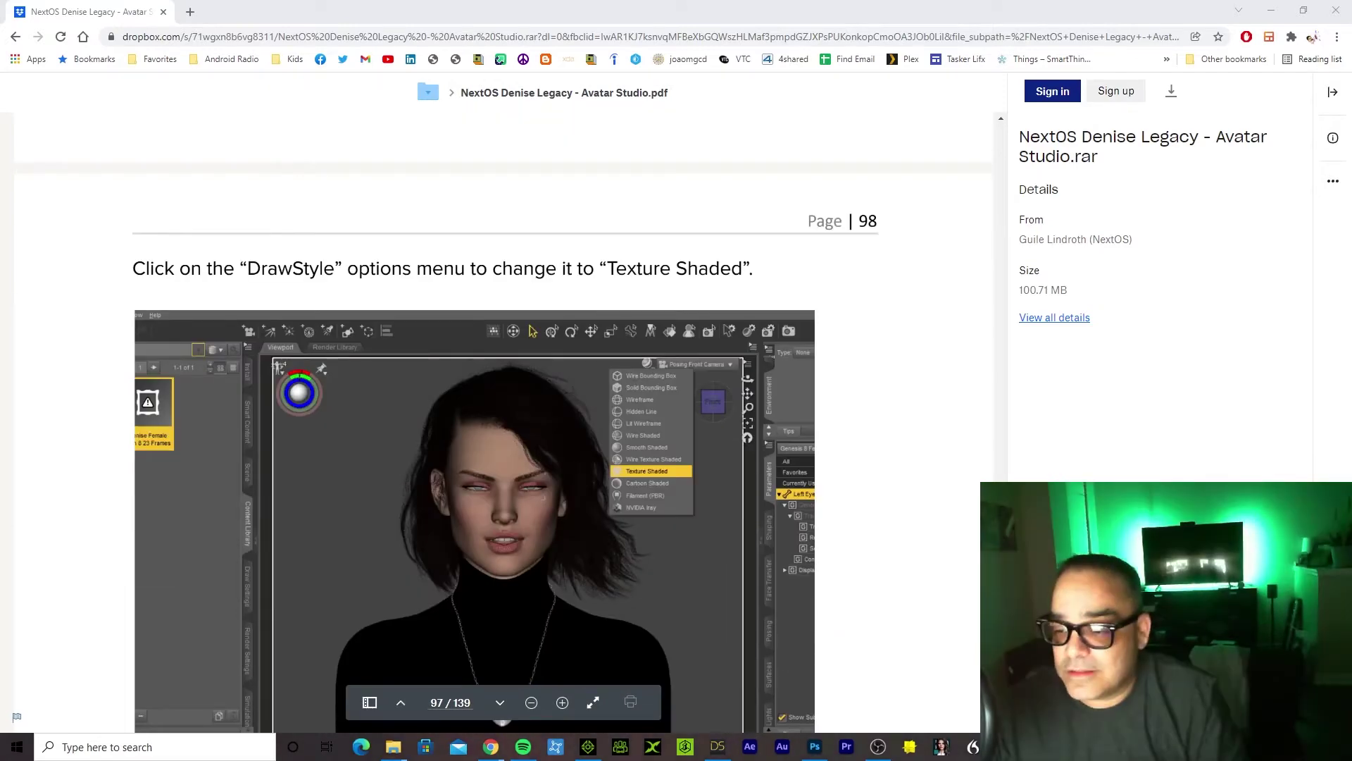
pyautogui.scroll(-6, 845, 406)
pyautogui.scroll(-8, 801, 454)
pyautogui.scroll(5, 801, 454)
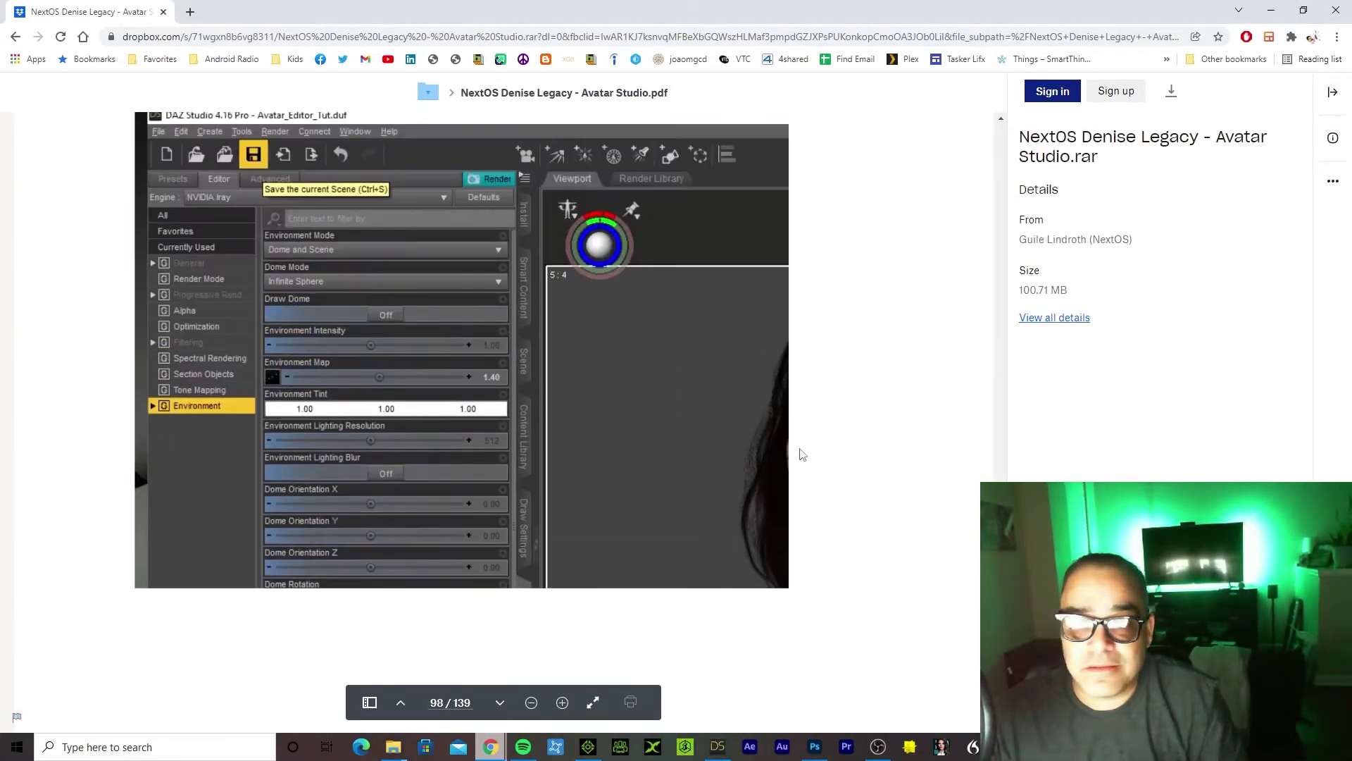
pyautogui.scroll(12, 801, 454)
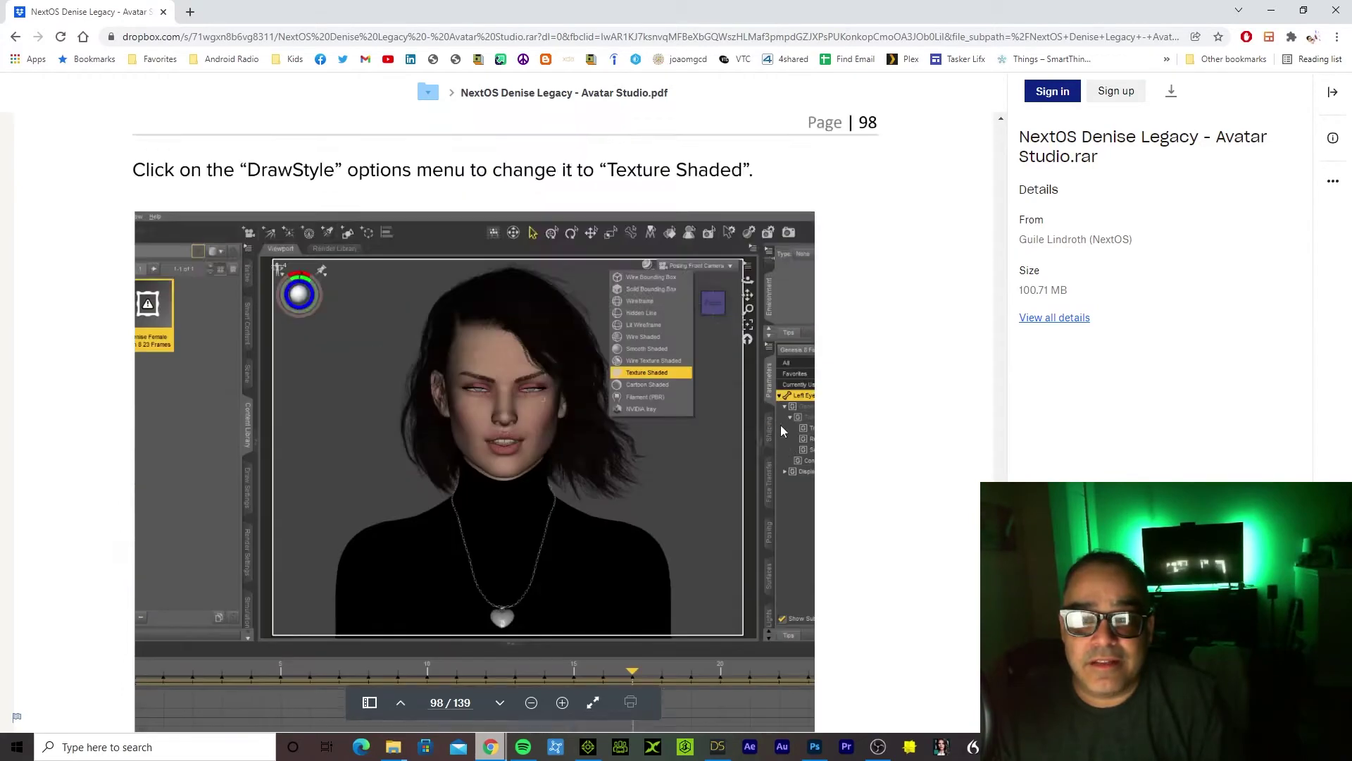
pyautogui.scroll(15, 782, 430)
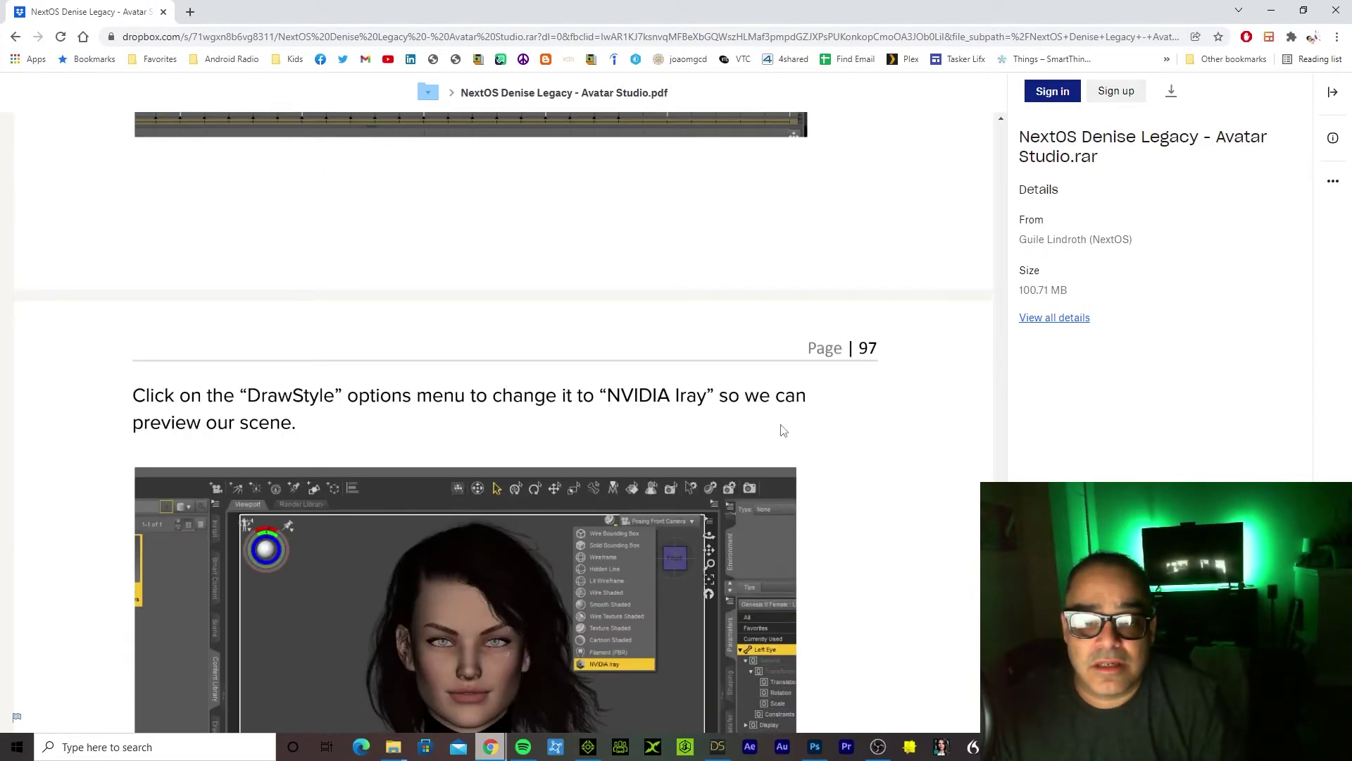
pyautogui.scroll(-20, 787, 406)
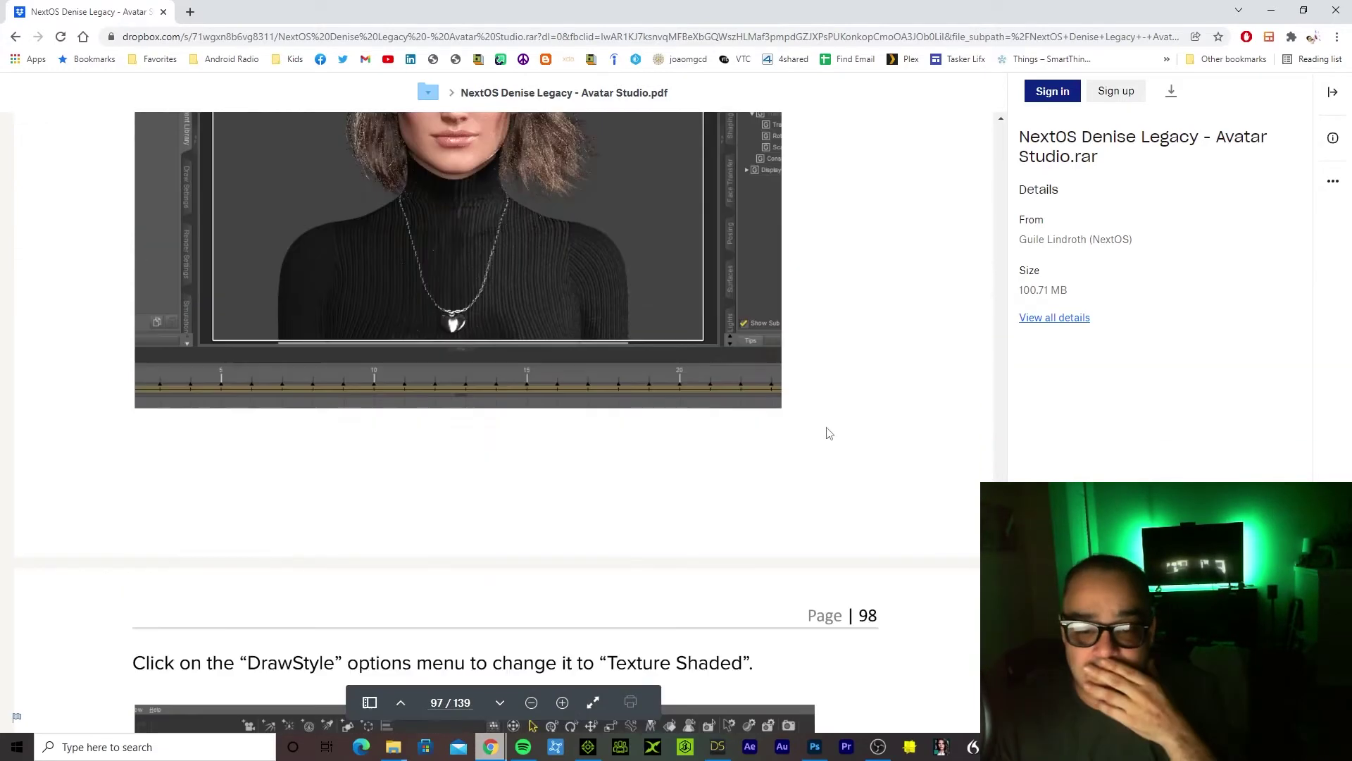
pyautogui.scroll(-3, 831, 432)
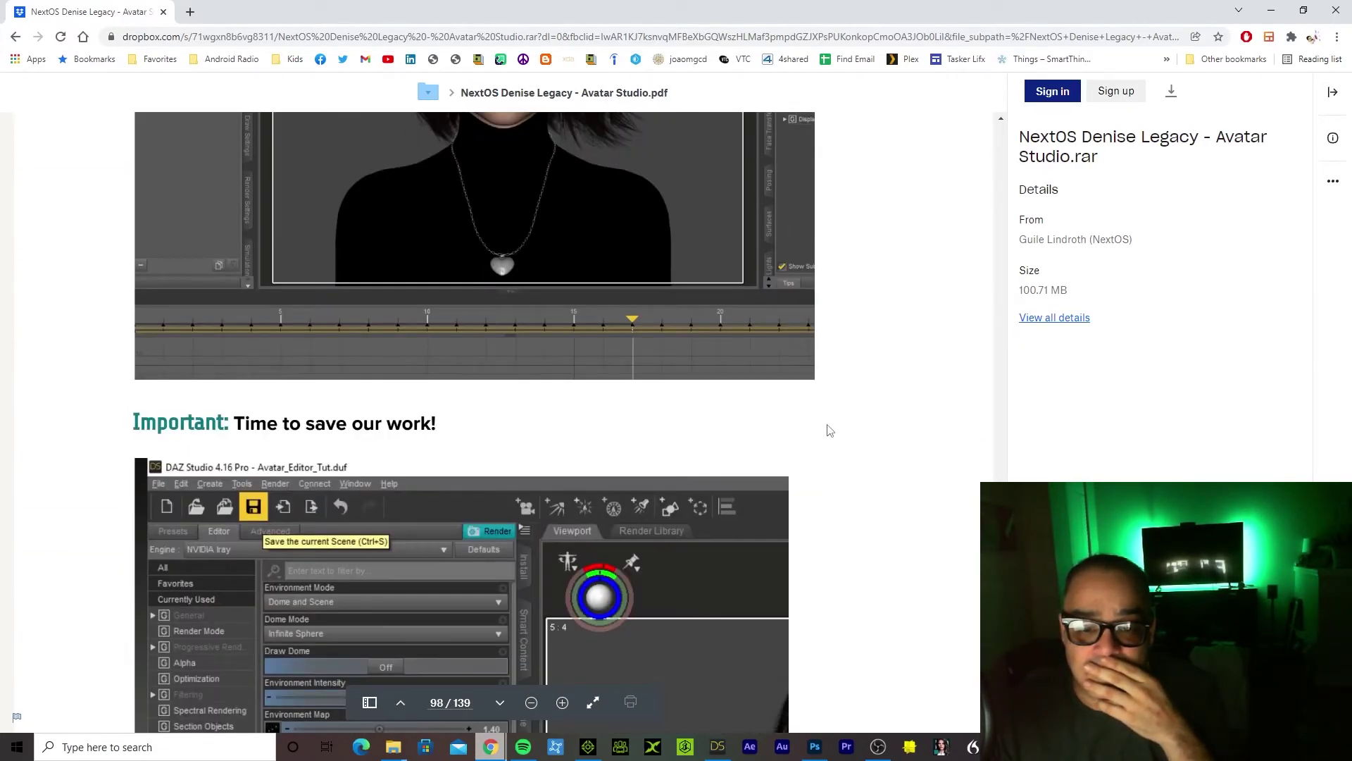
pyautogui.scroll(-5, 830, 431)
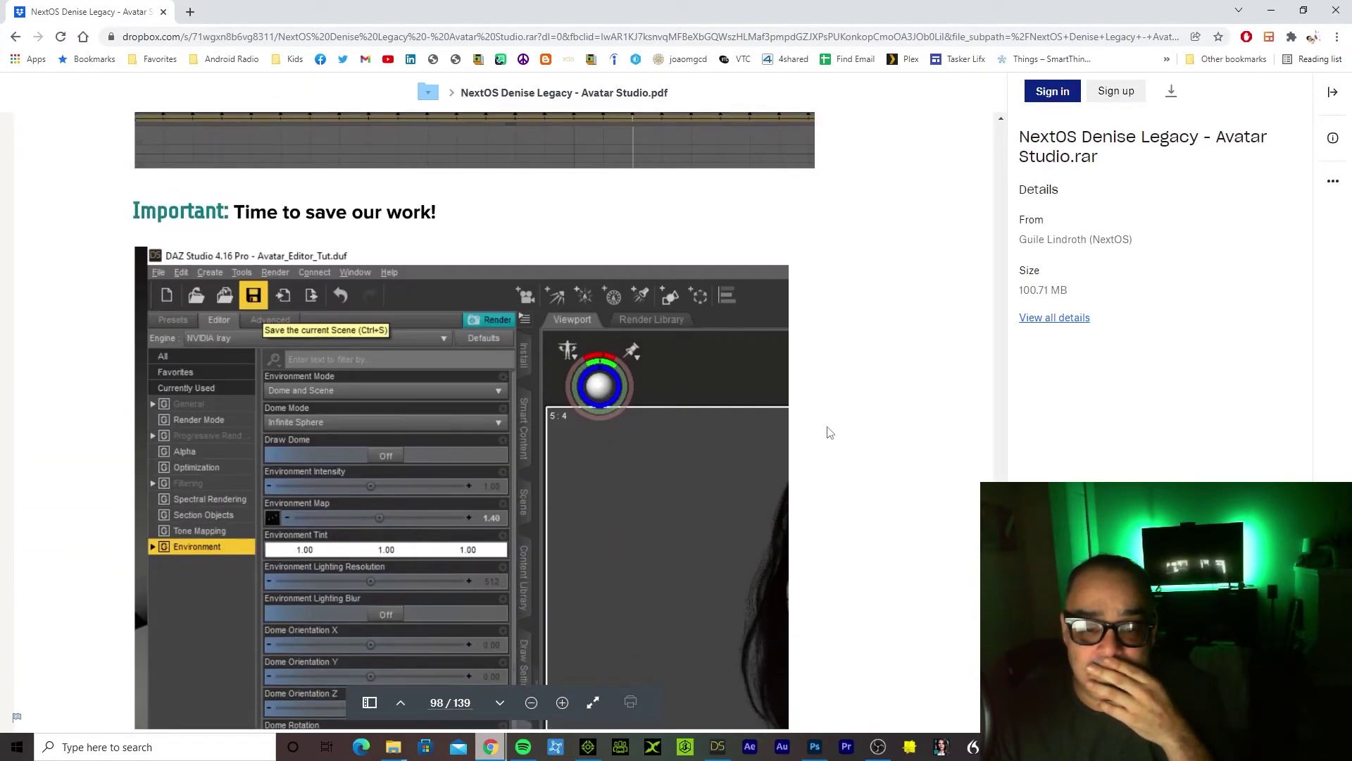
# Read the opening of the Rendering Settings chapter on page 99, covering the General render settings
pyautogui.scroll(-15, 829, 432)
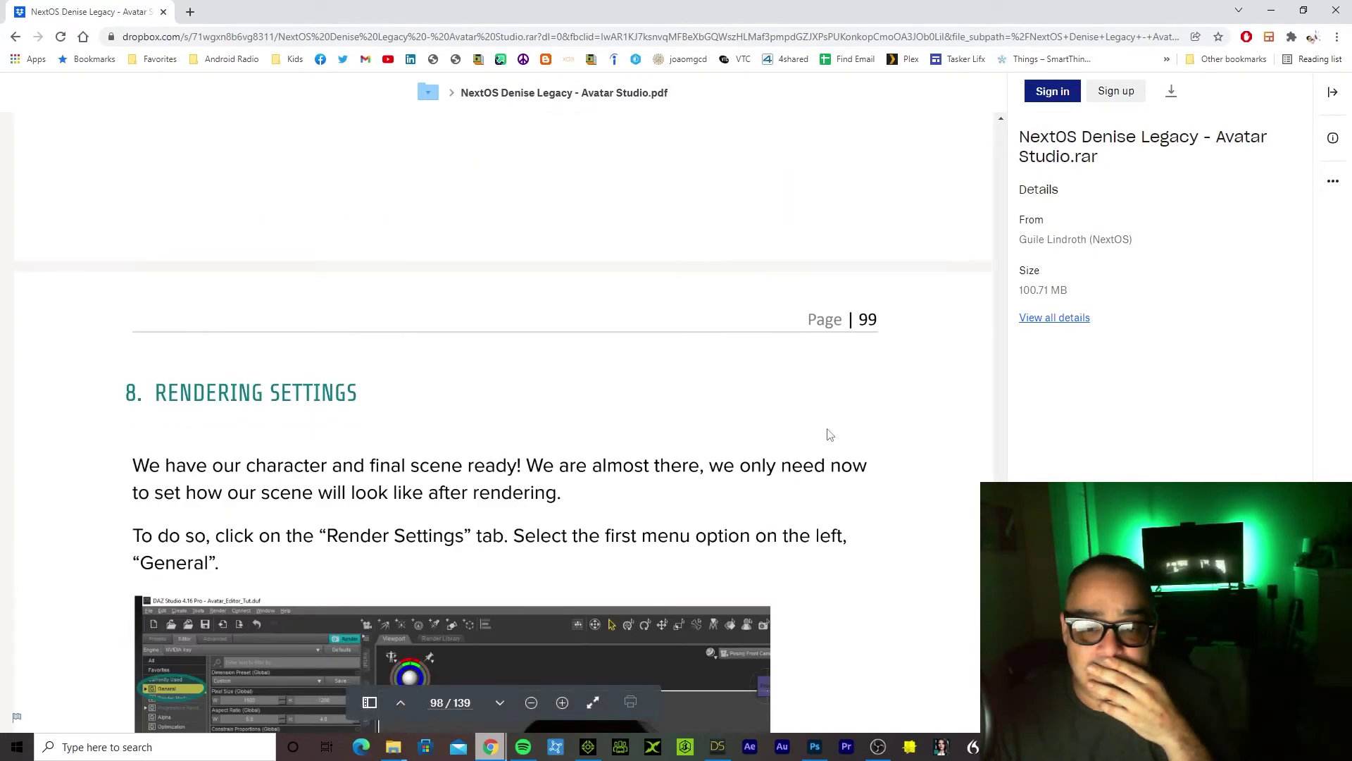
pyautogui.scroll(-5, 830, 434)
pyautogui.scroll(-2, 829, 430)
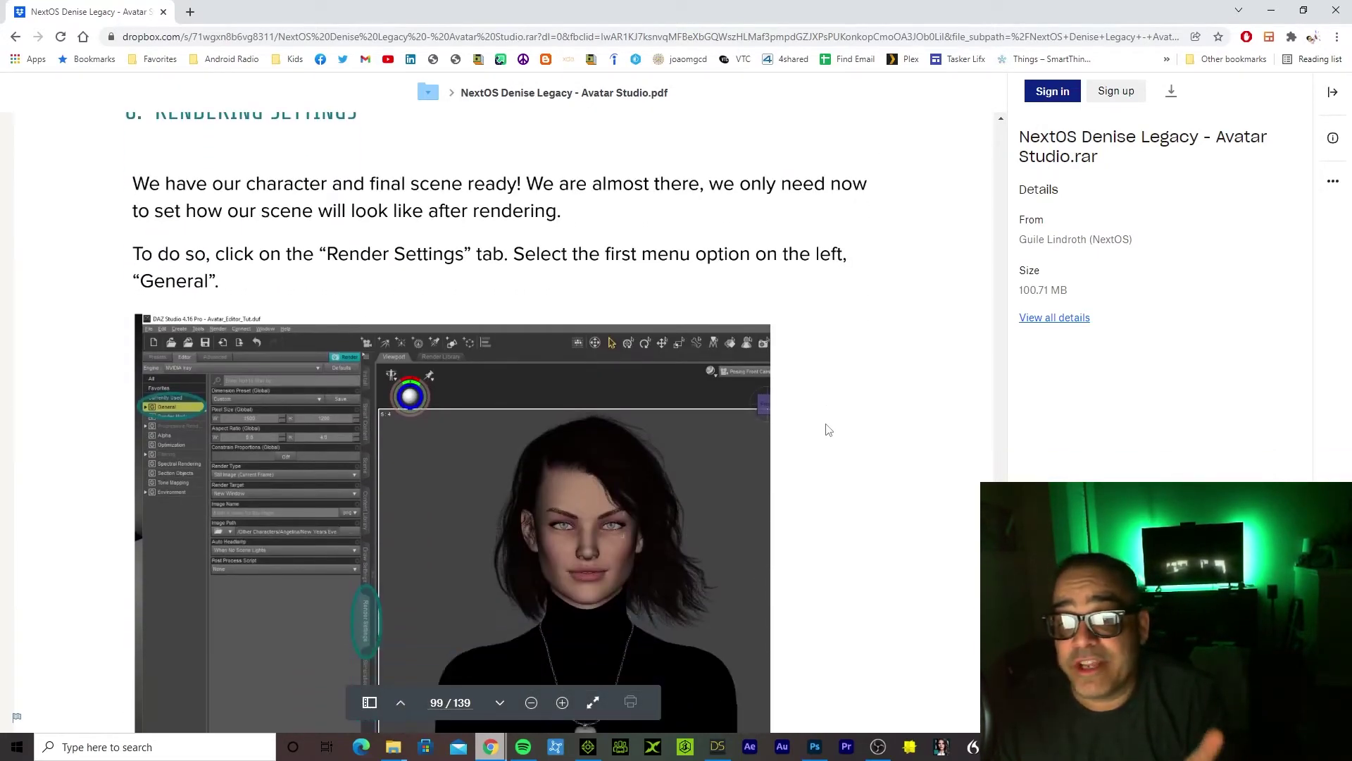
pyautogui.scroll(1, 825, 428)
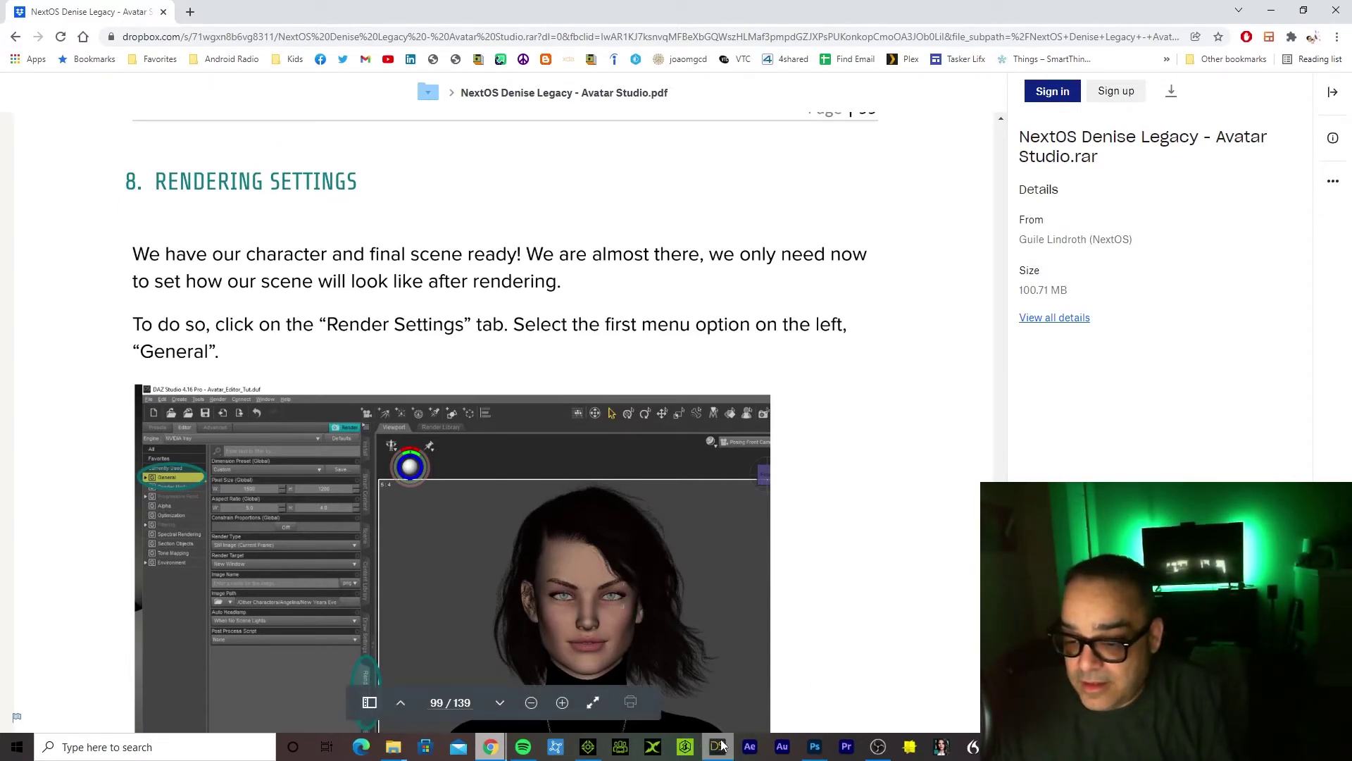
# Switch to DAZ Studio, open F:\Denise Legacy\modules\avatarstudio\matrix in File Explorer over it, and select Denise Male Gen 8 23 Frames.duf
pyautogui.moveTo(722, 745)
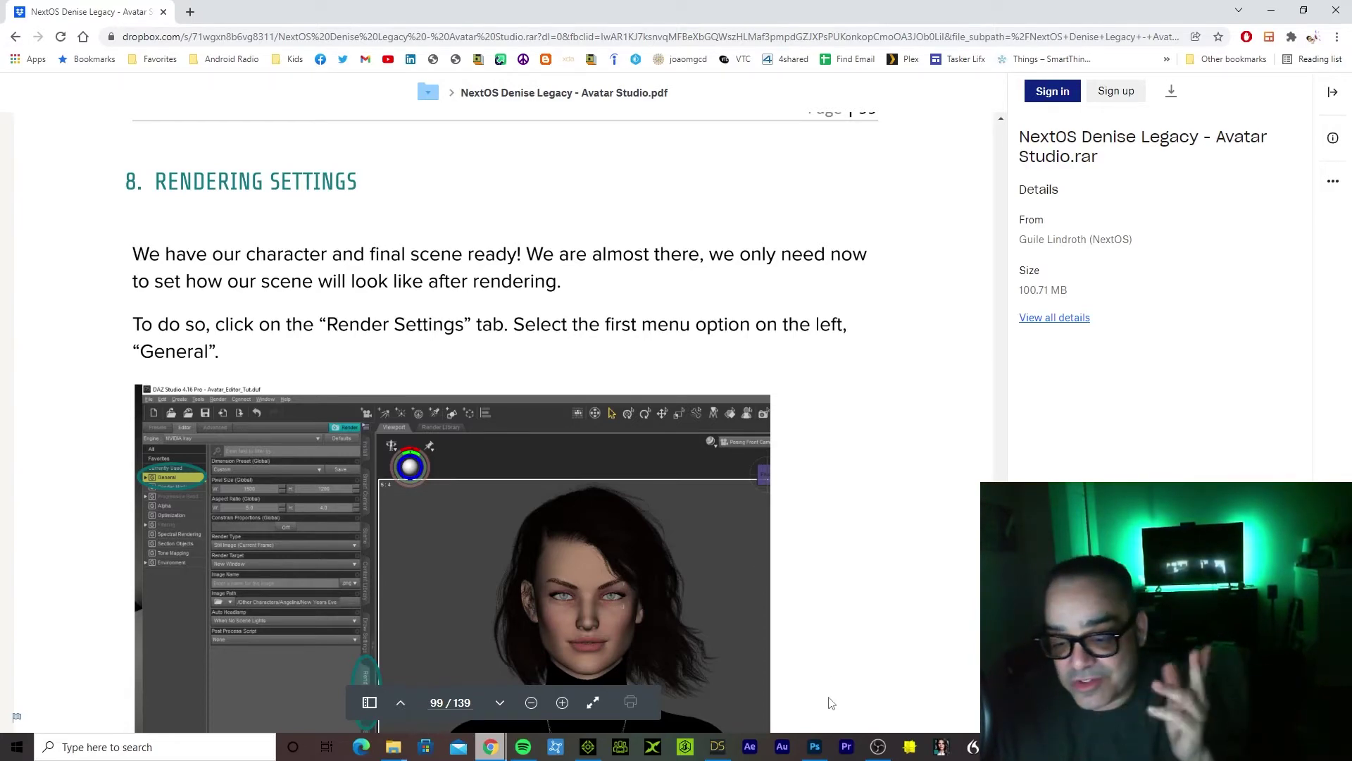
pyautogui.click(723, 747)
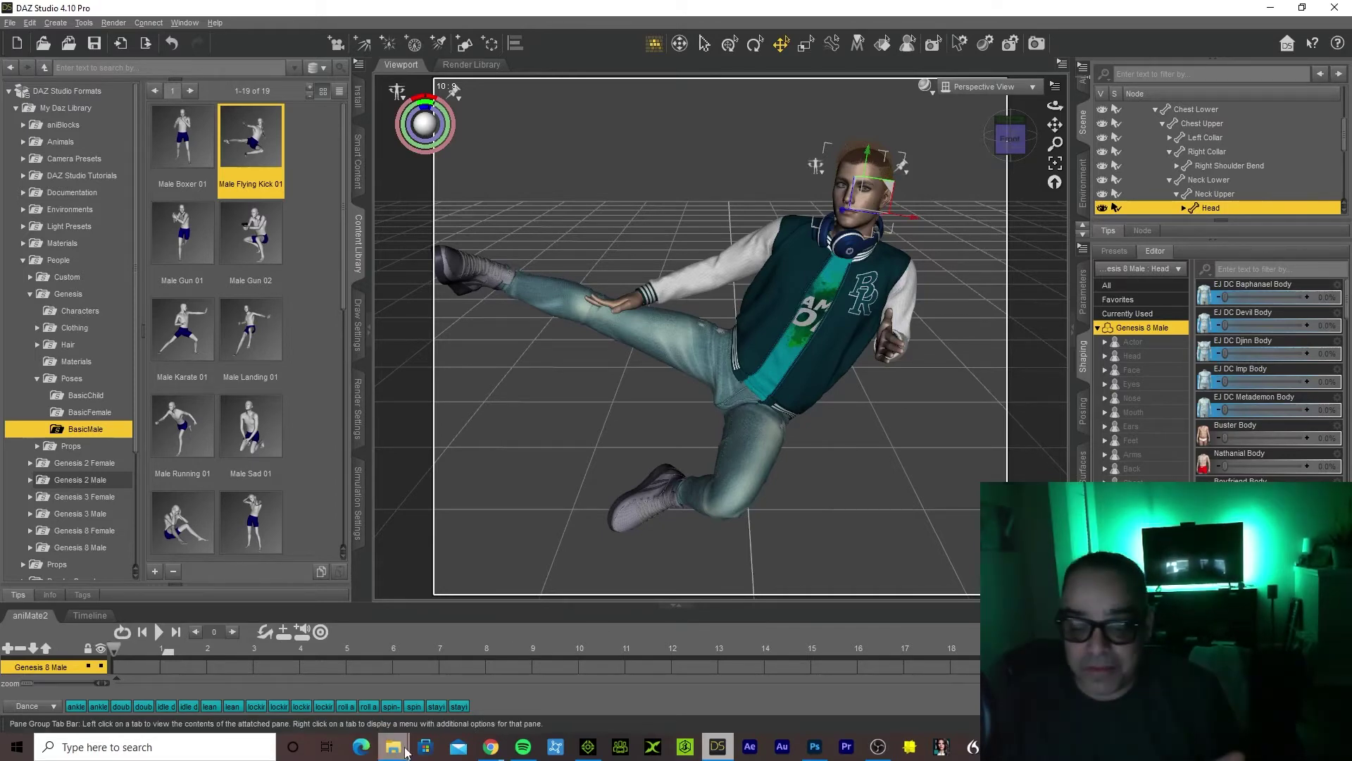
pyautogui.moveTo(402, 748)
pyautogui.moveTo(379, 682)
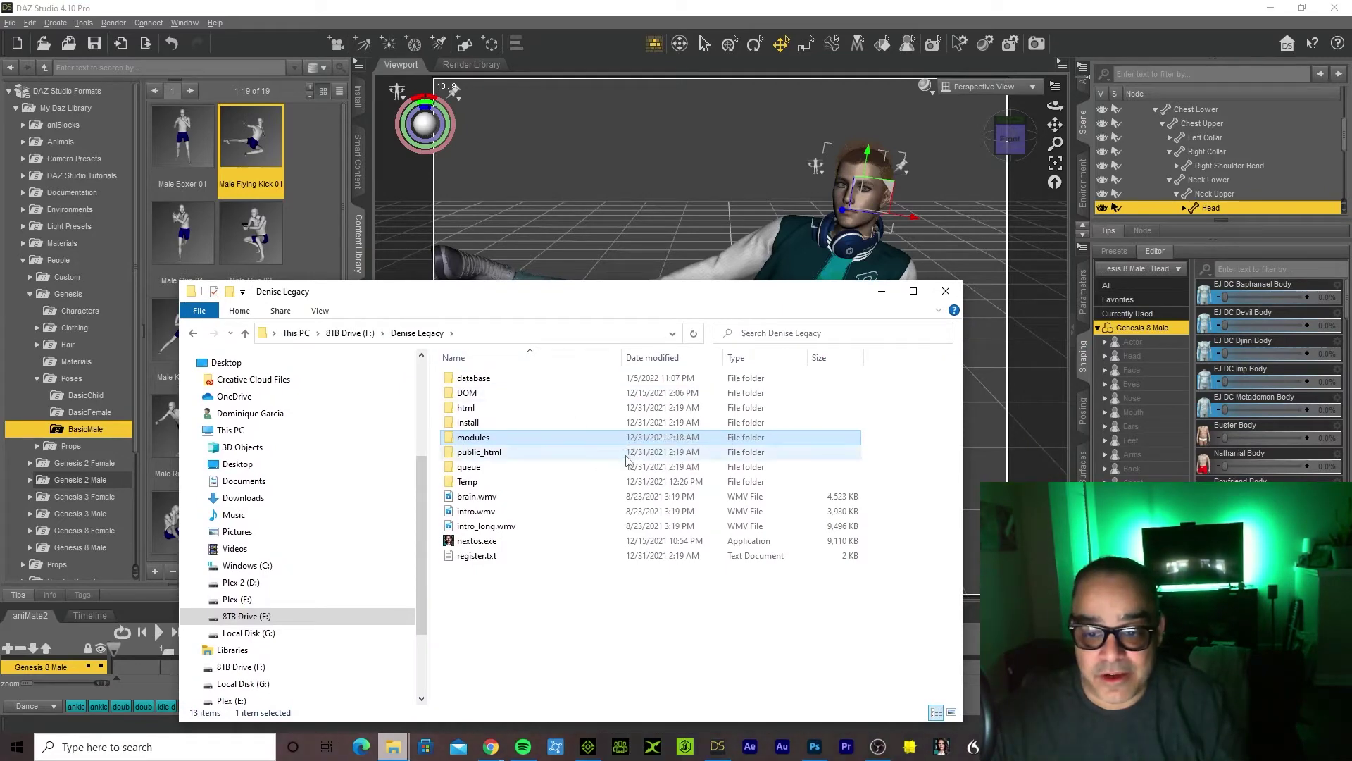
pyautogui.doubleClick(516, 437)
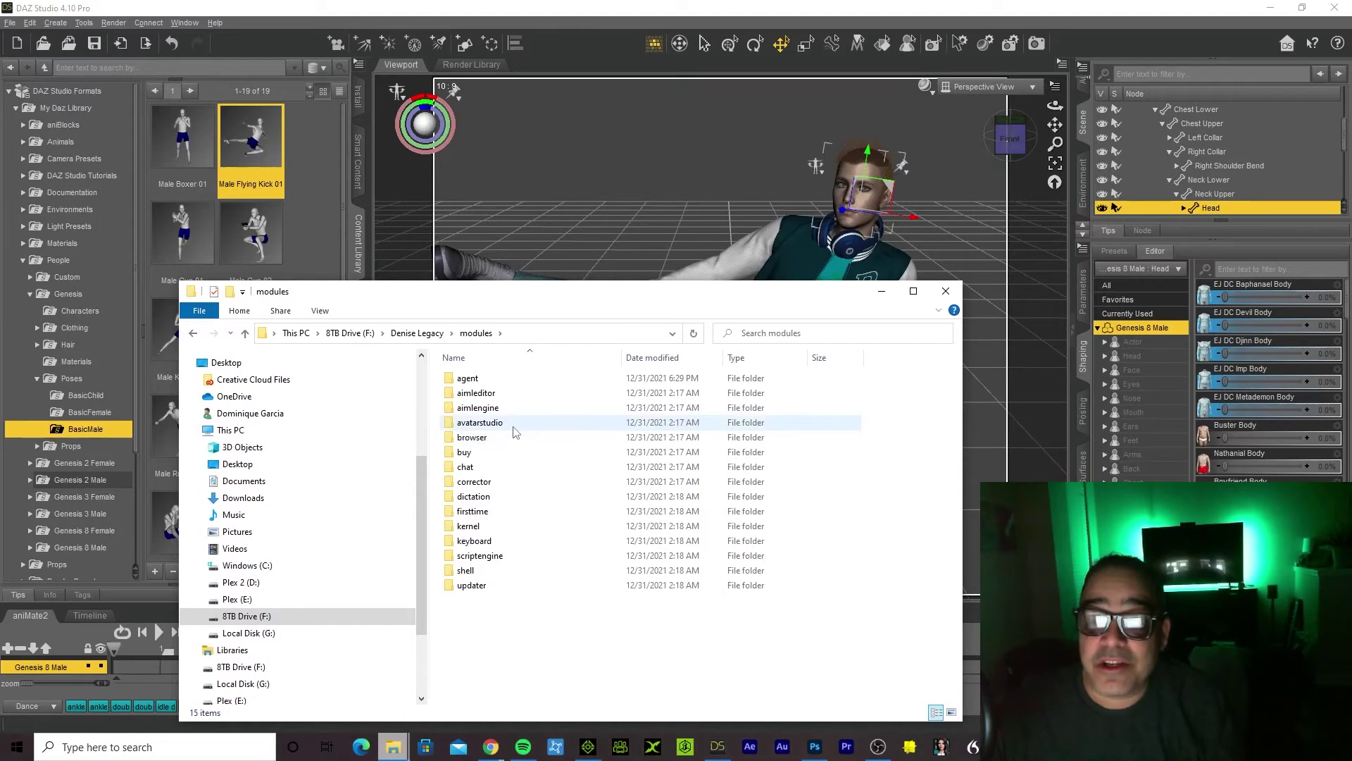
pyautogui.doubleClick(515, 423)
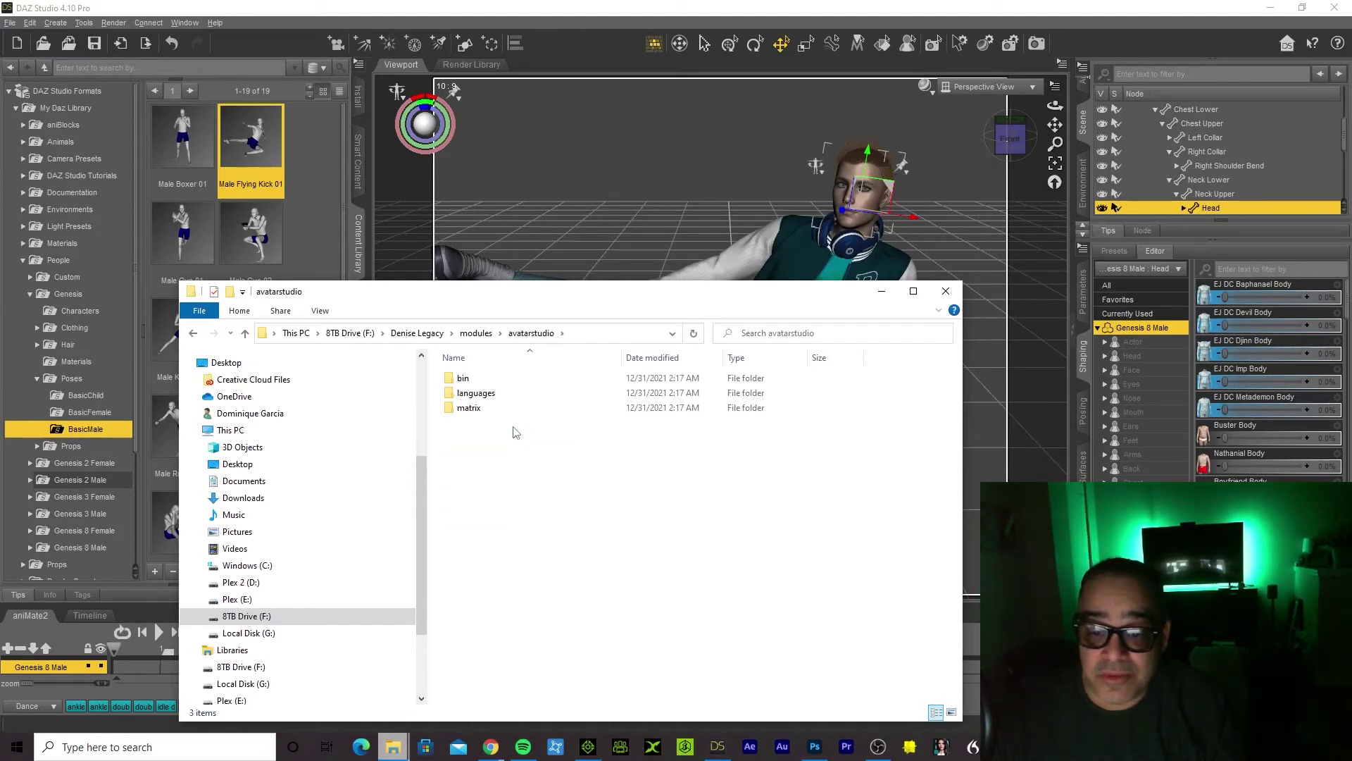
pyautogui.doubleClick(515, 410)
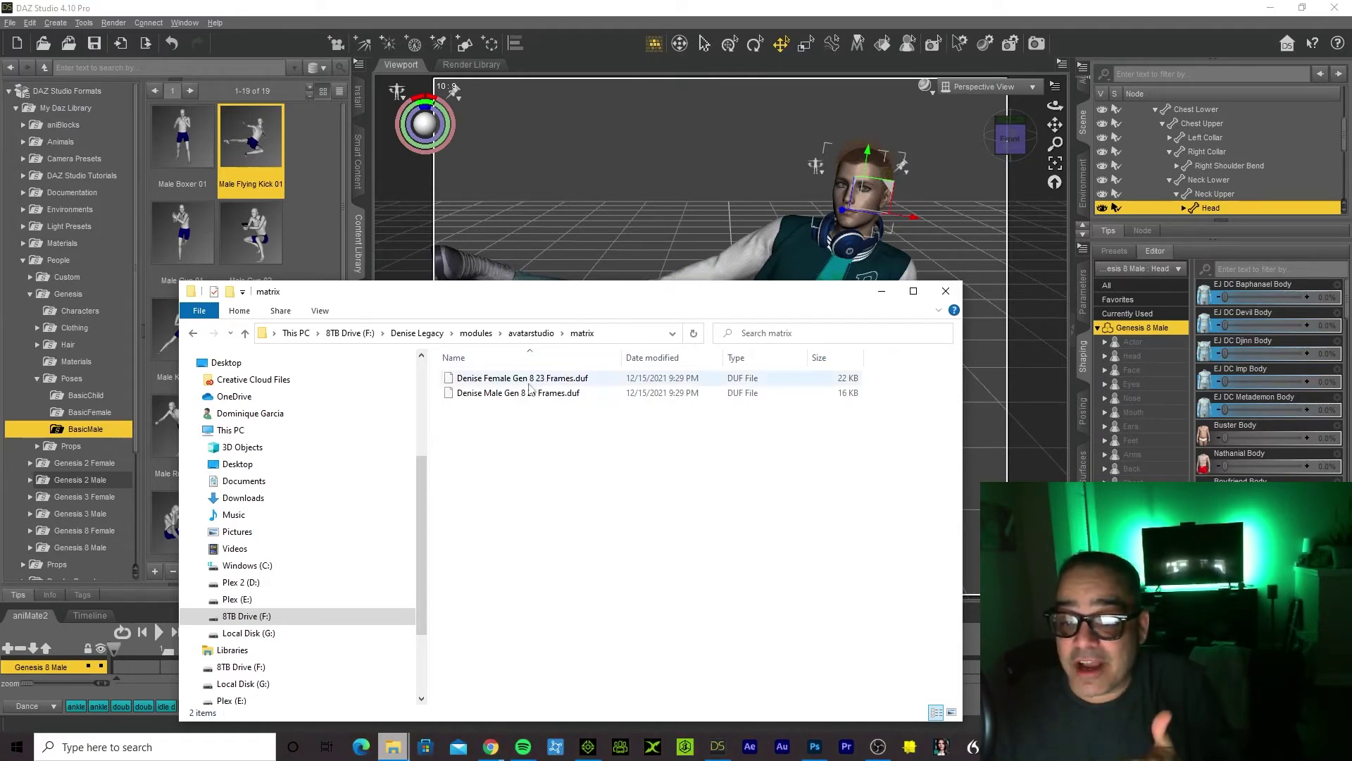
pyautogui.click(511, 401)
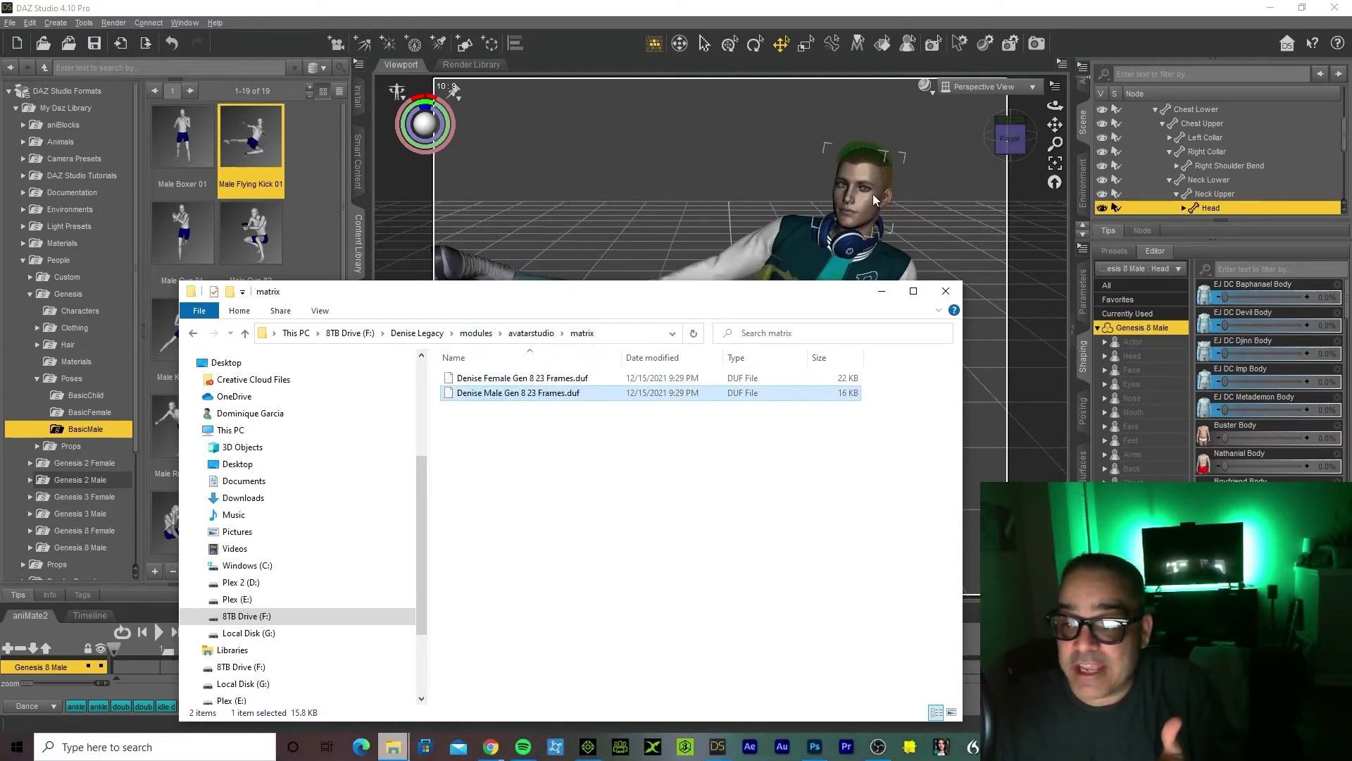
# Apply Denise Male Gen 8 23 Frames.duf to the Genesis 8 Male figure with the preset's limits turned off
pyautogui.moveTo(874, 195); pyautogui.dragTo(870, 196)
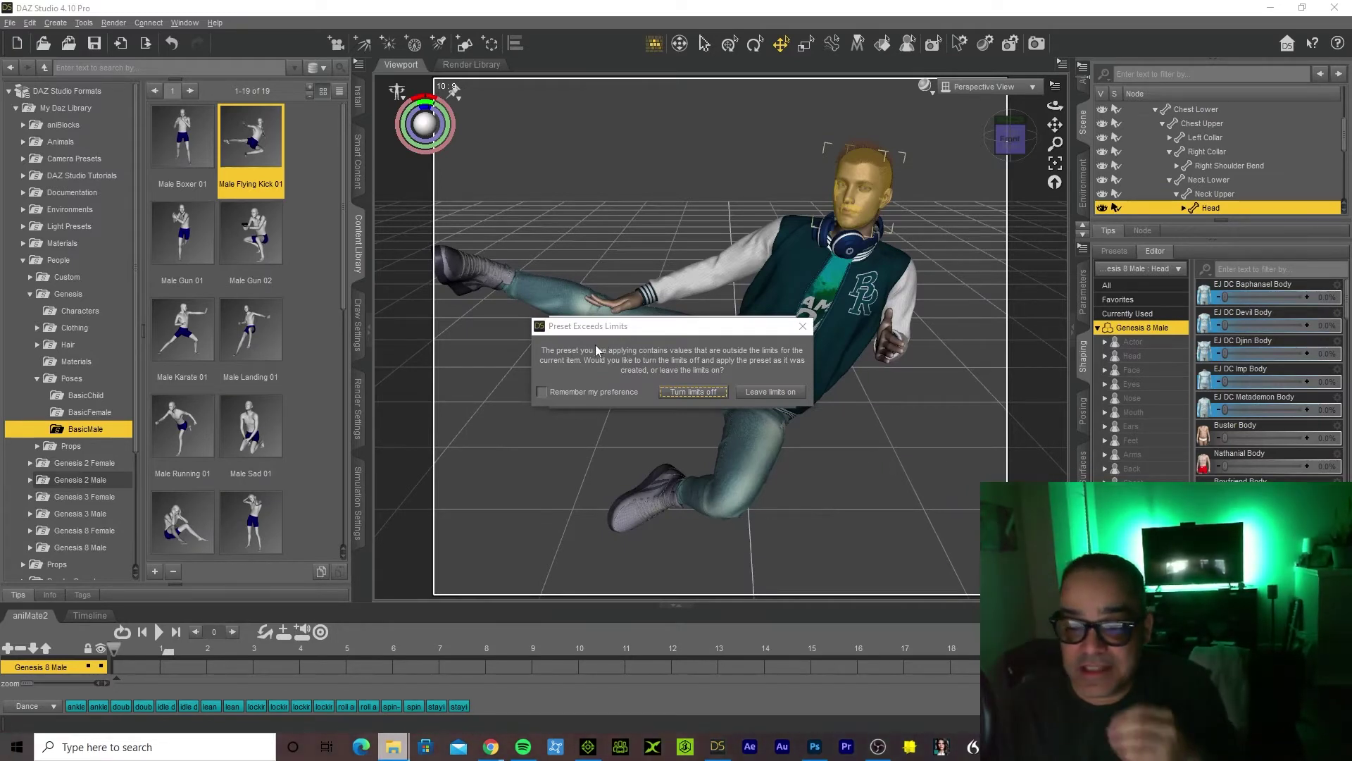
pyautogui.click(675, 393)
pyautogui.hotkey('ctrl', 'z')
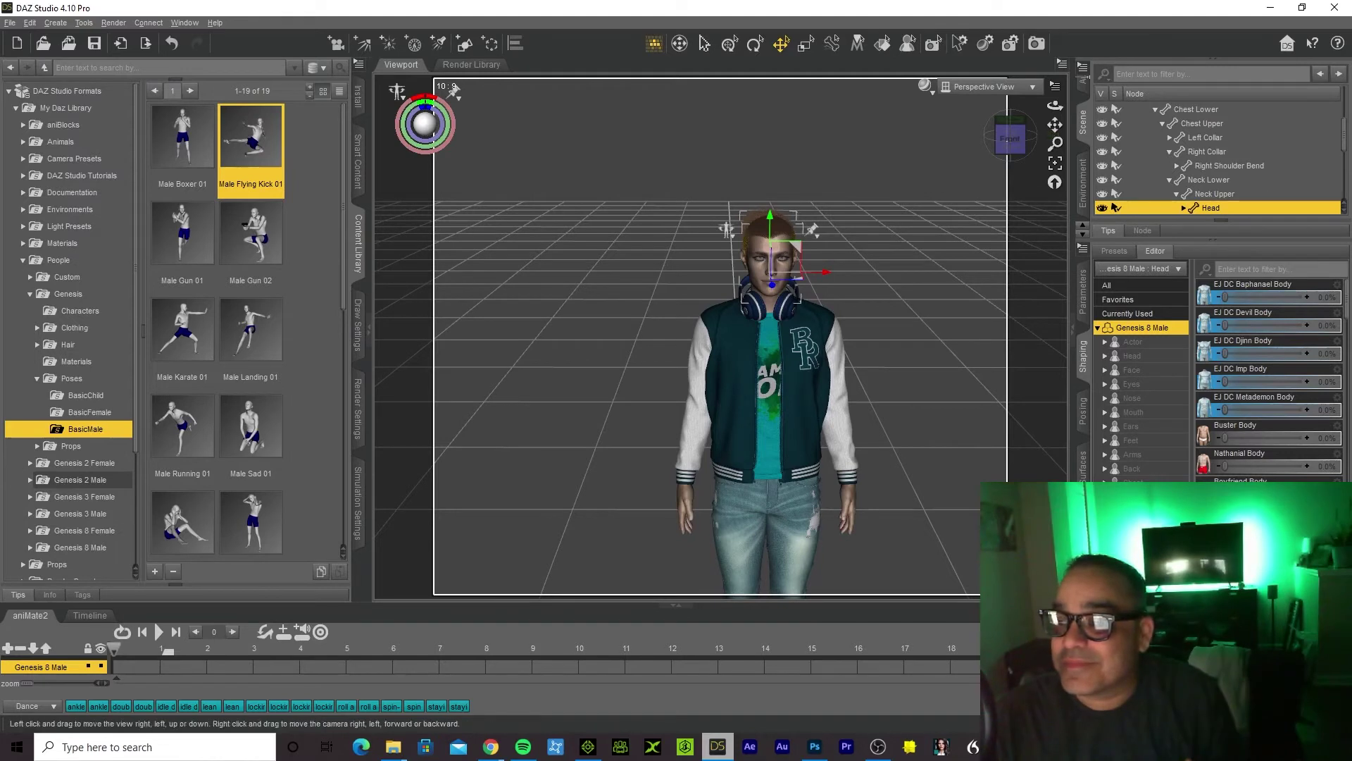
pyautogui.moveTo(397, 90); pyautogui.dragTo(397, 115)
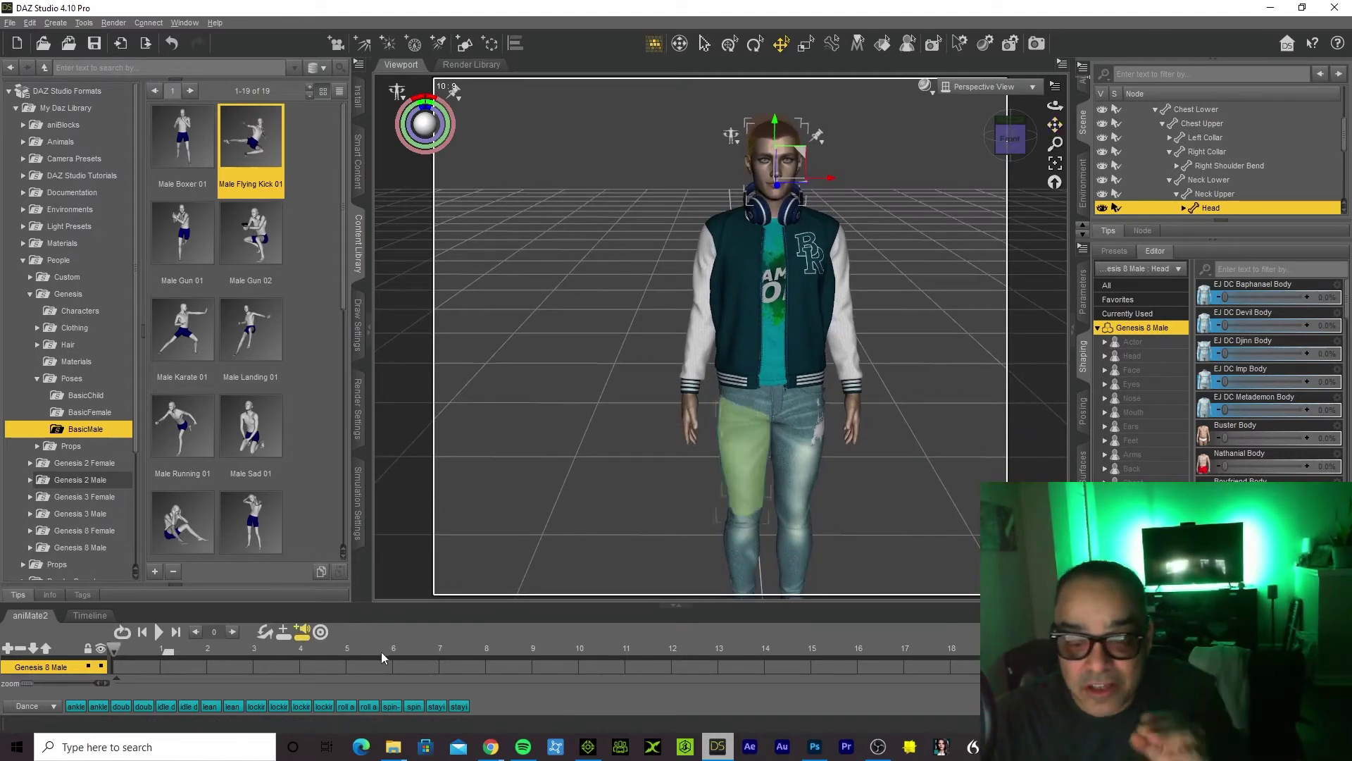
# Deselect the figure and play the applied animation on the avatar, returning to its start and stopping playback
pyautogui.click(680, 610)
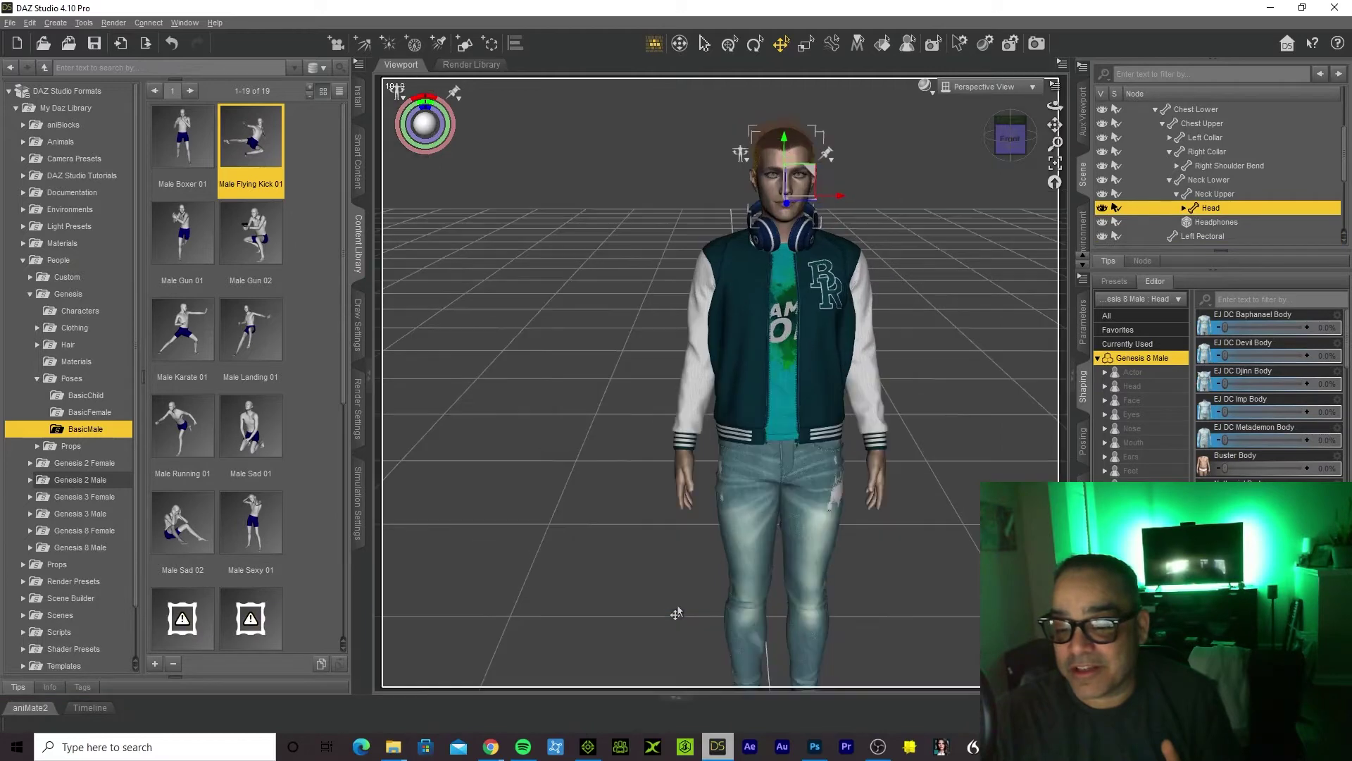
pyautogui.click(674, 701)
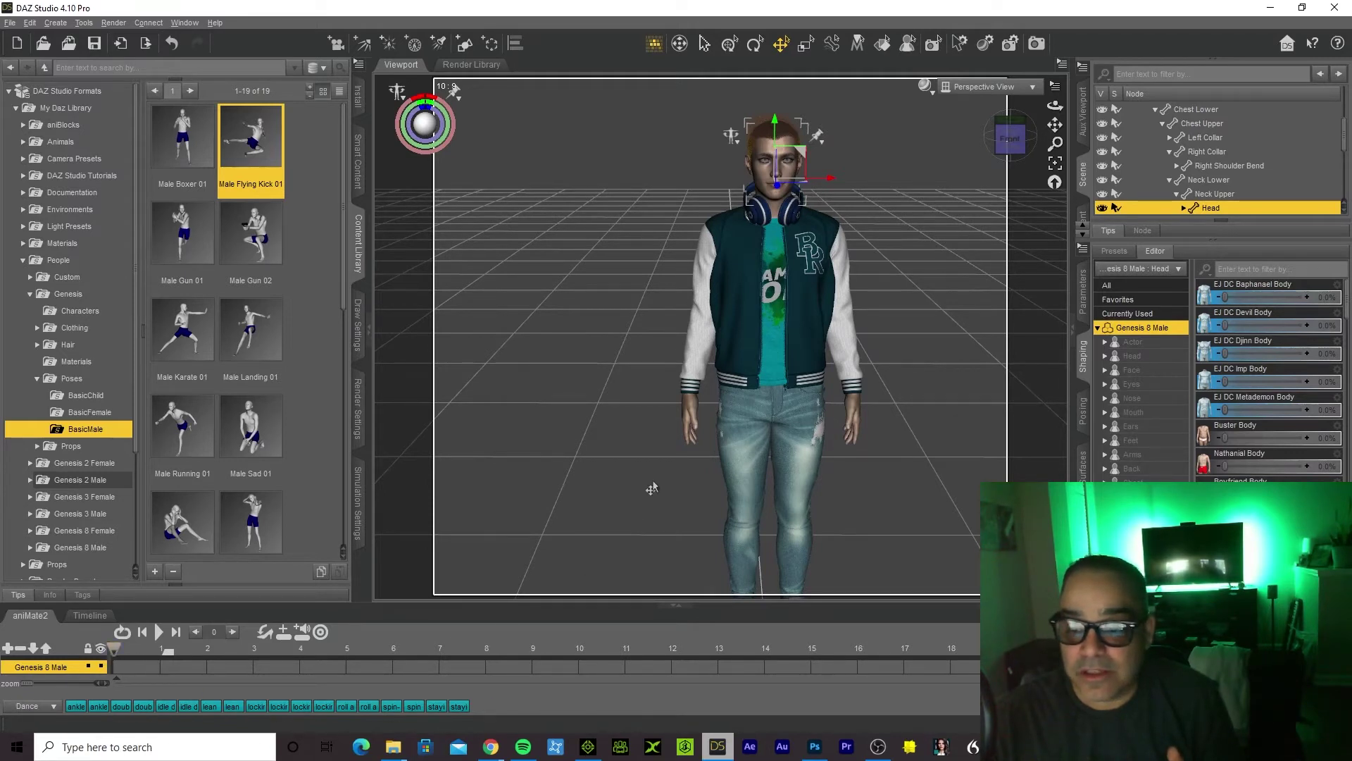
pyautogui.click(622, 465)
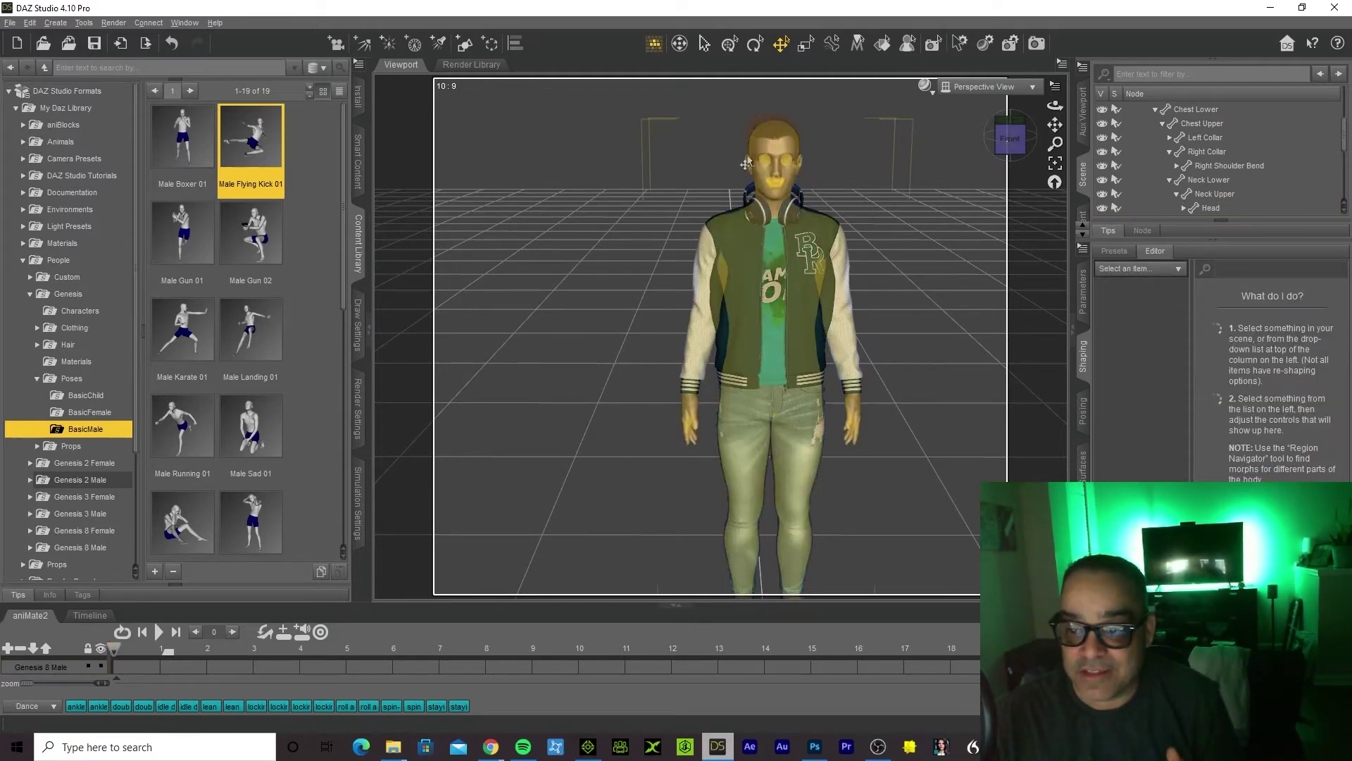
pyautogui.click(159, 632)
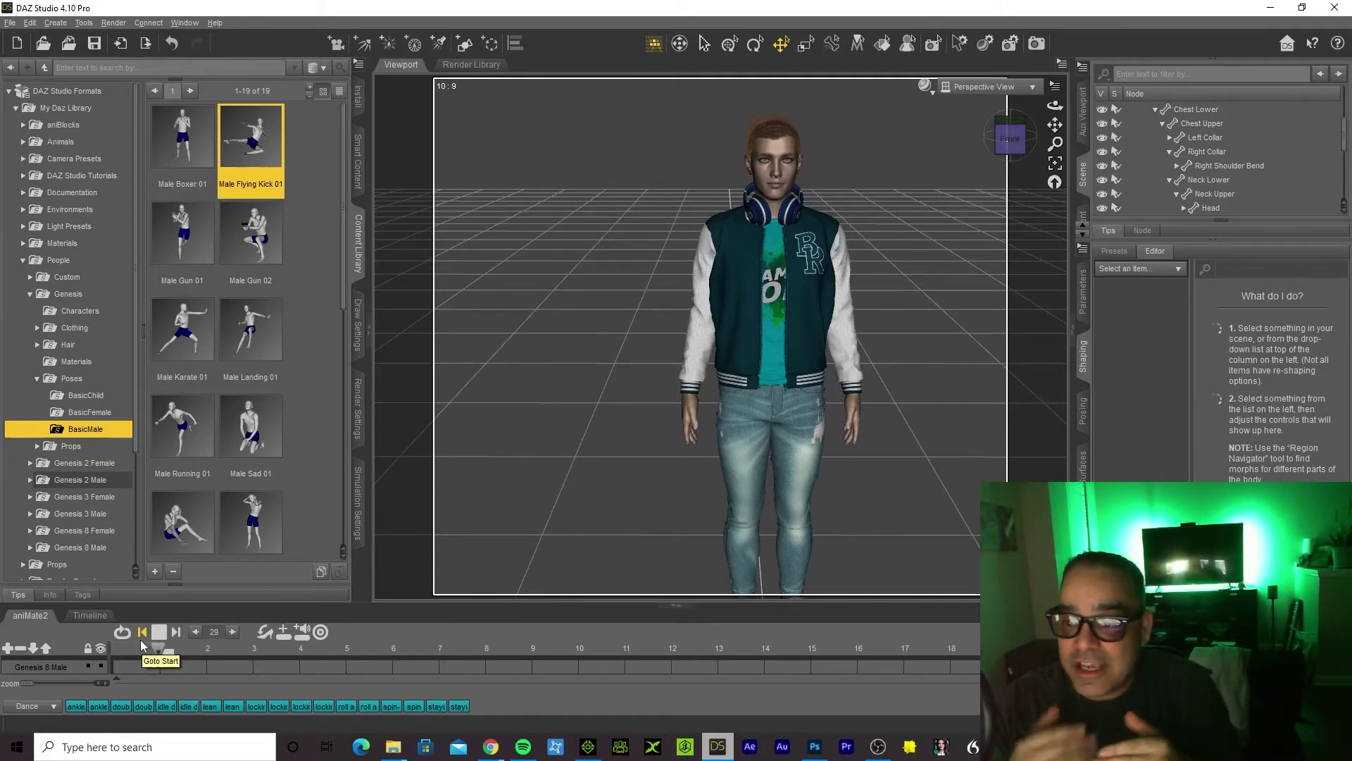
pyautogui.click(141, 646)
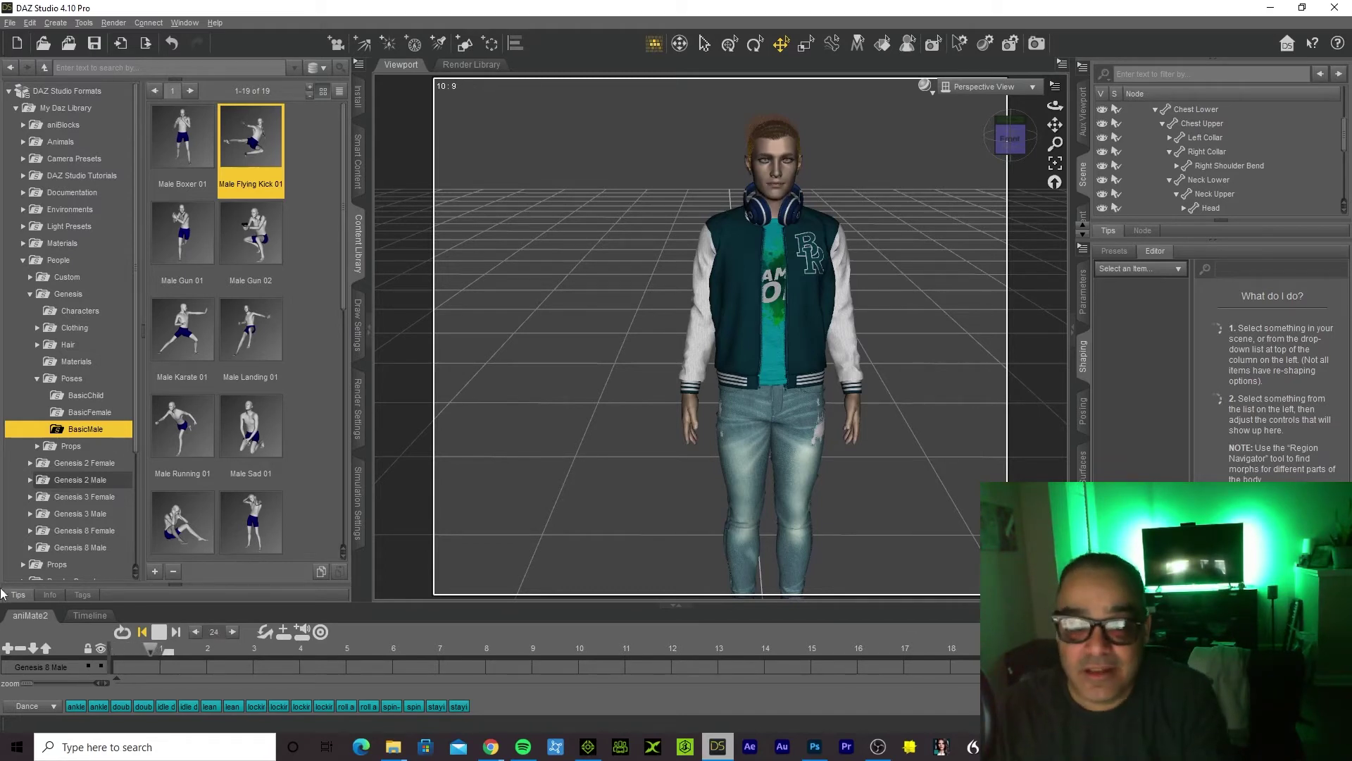
pyautogui.press('space')
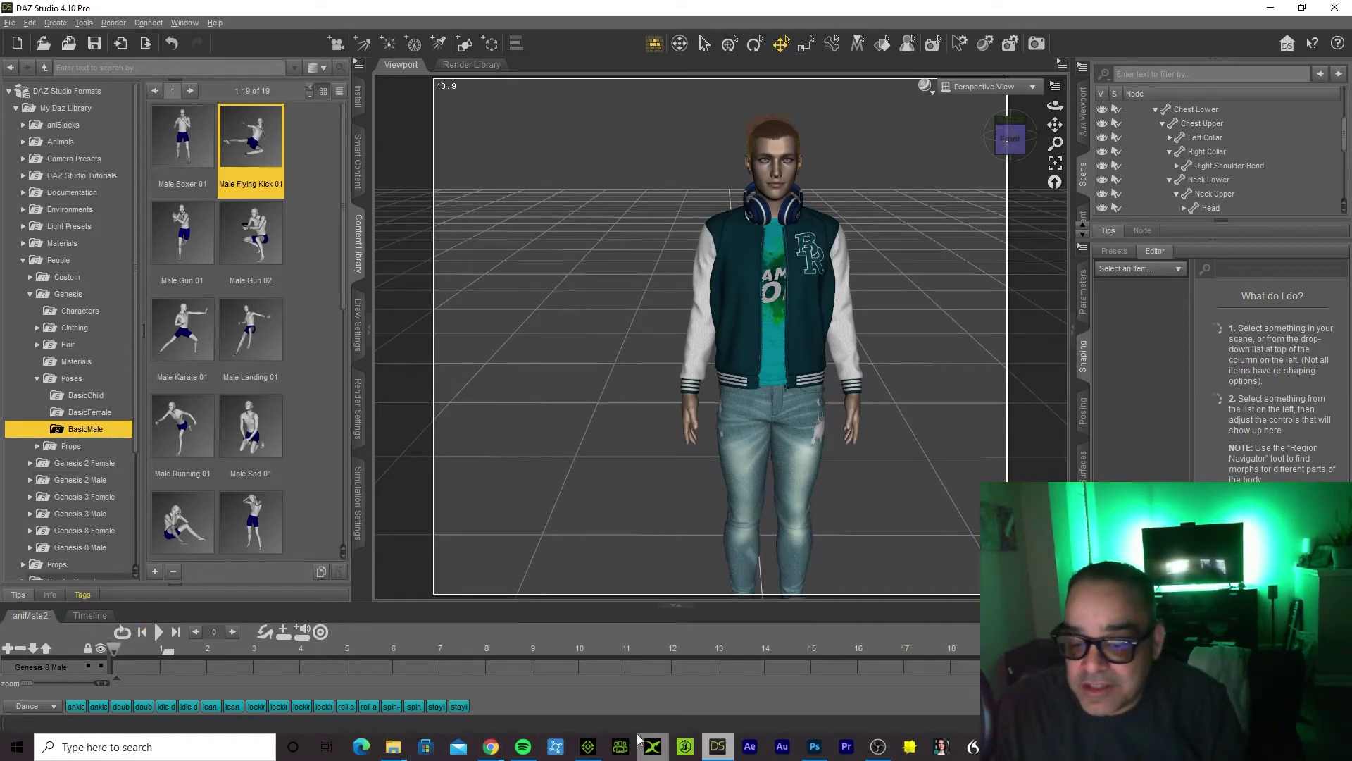
pyautogui.moveTo(491, 747)
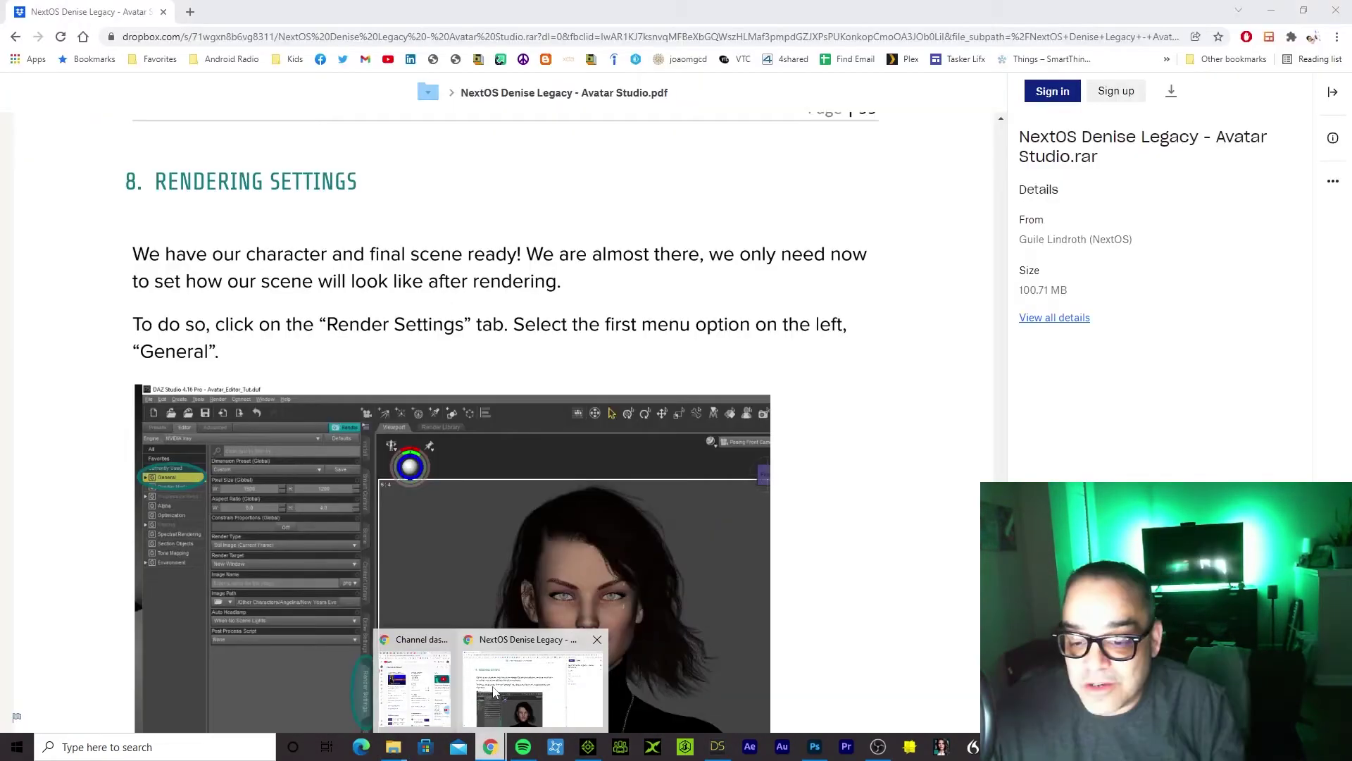
pyautogui.click(493, 690)
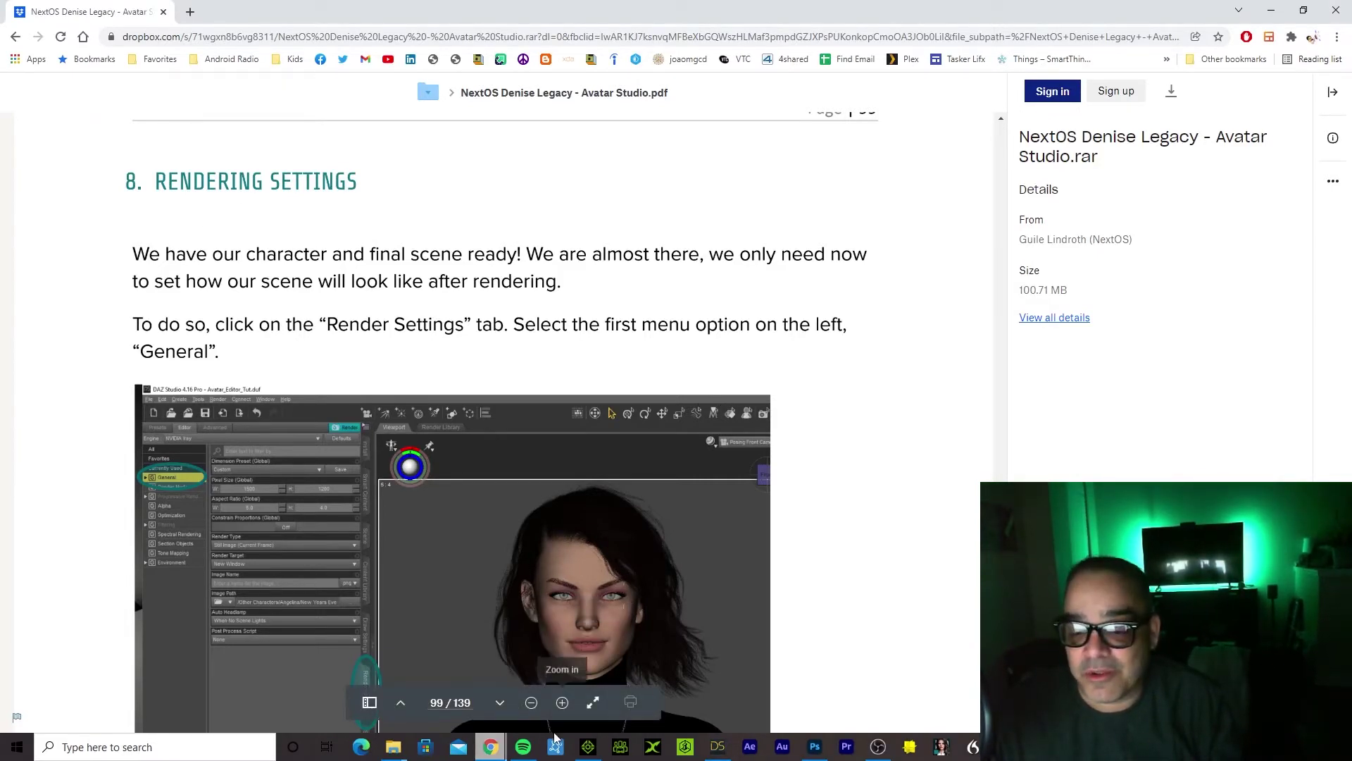
pyautogui.moveTo(491, 749)
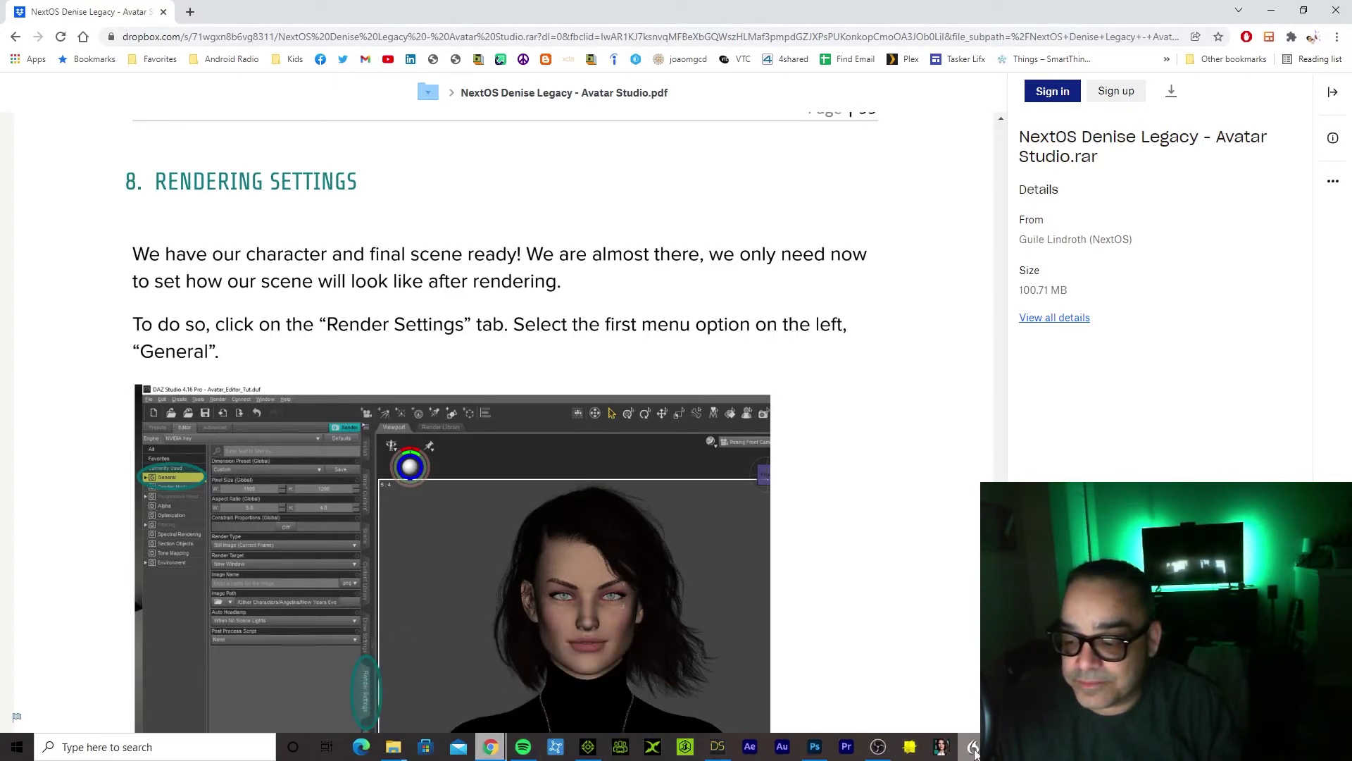
pyautogui.rightClick(718, 747)
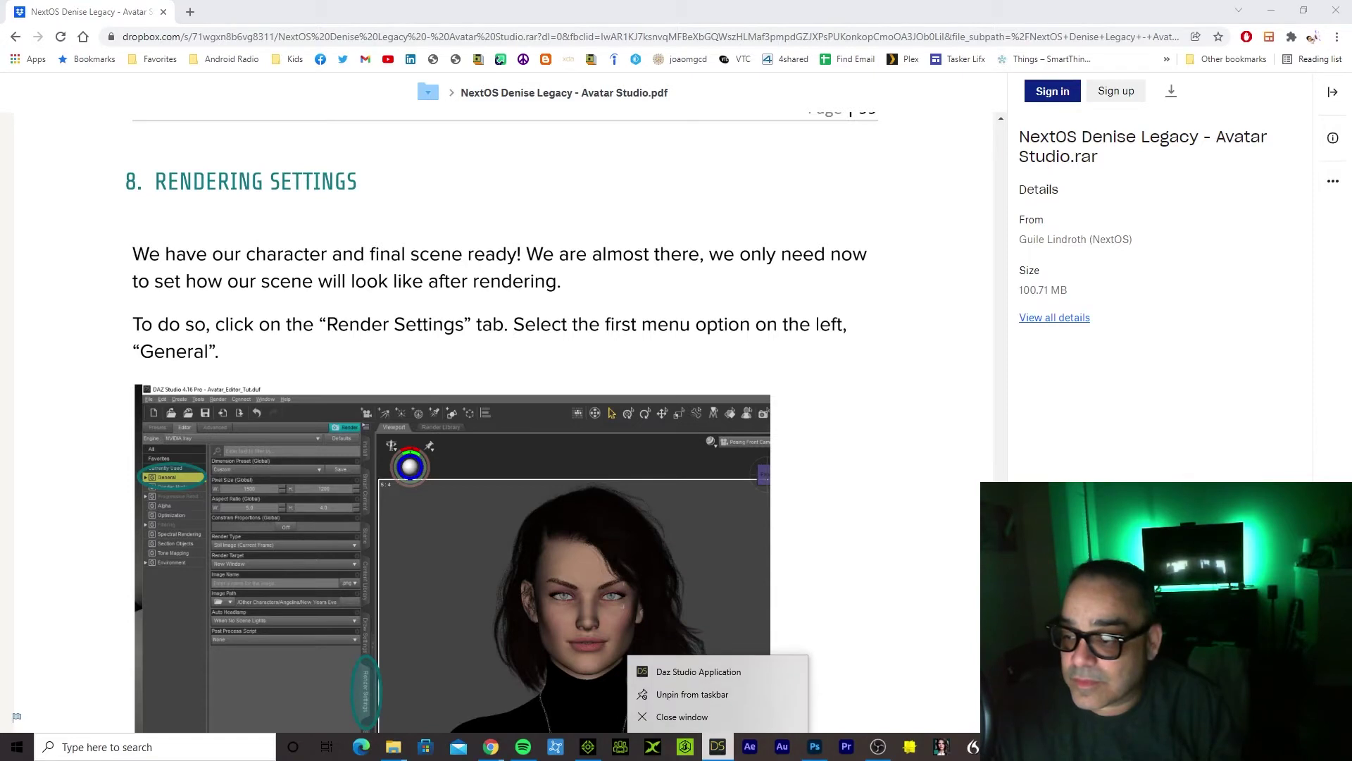
pyautogui.click(776, 583)
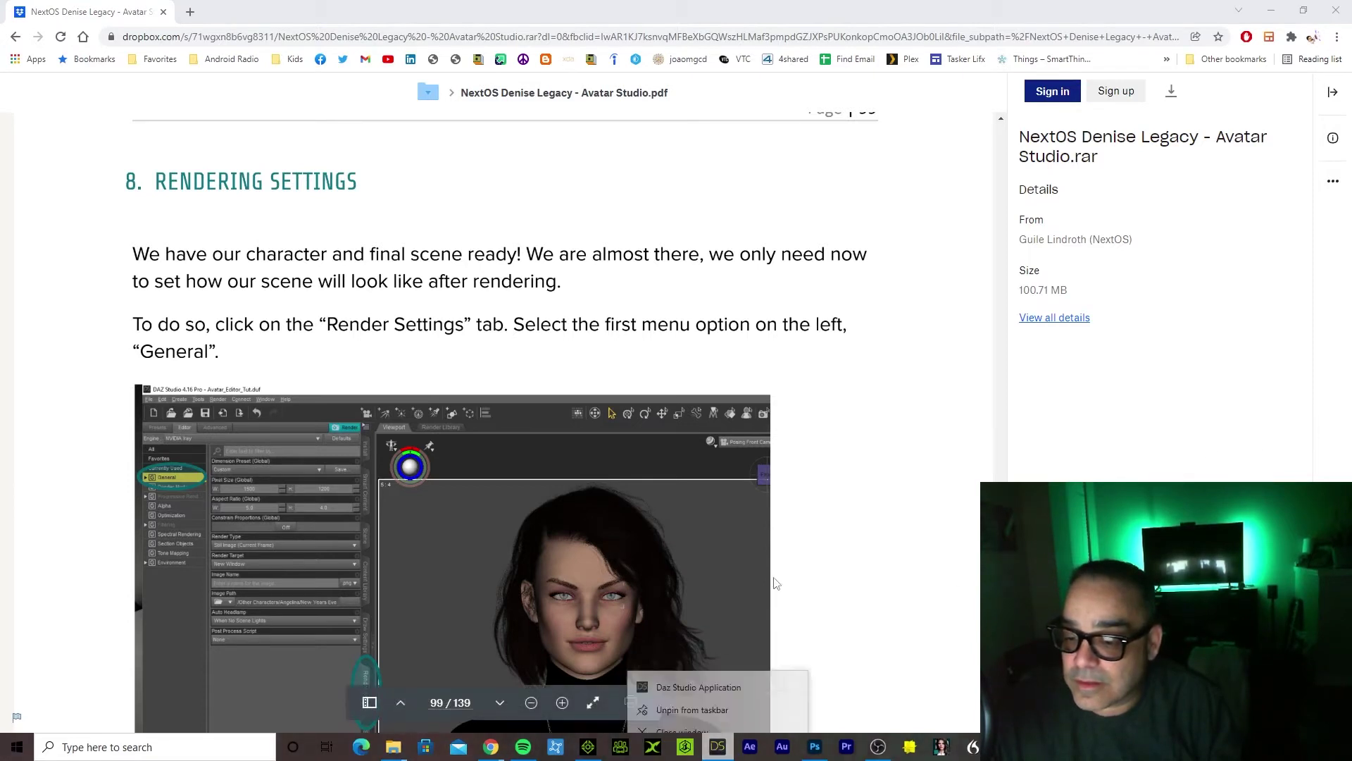
pyautogui.click(708, 721)
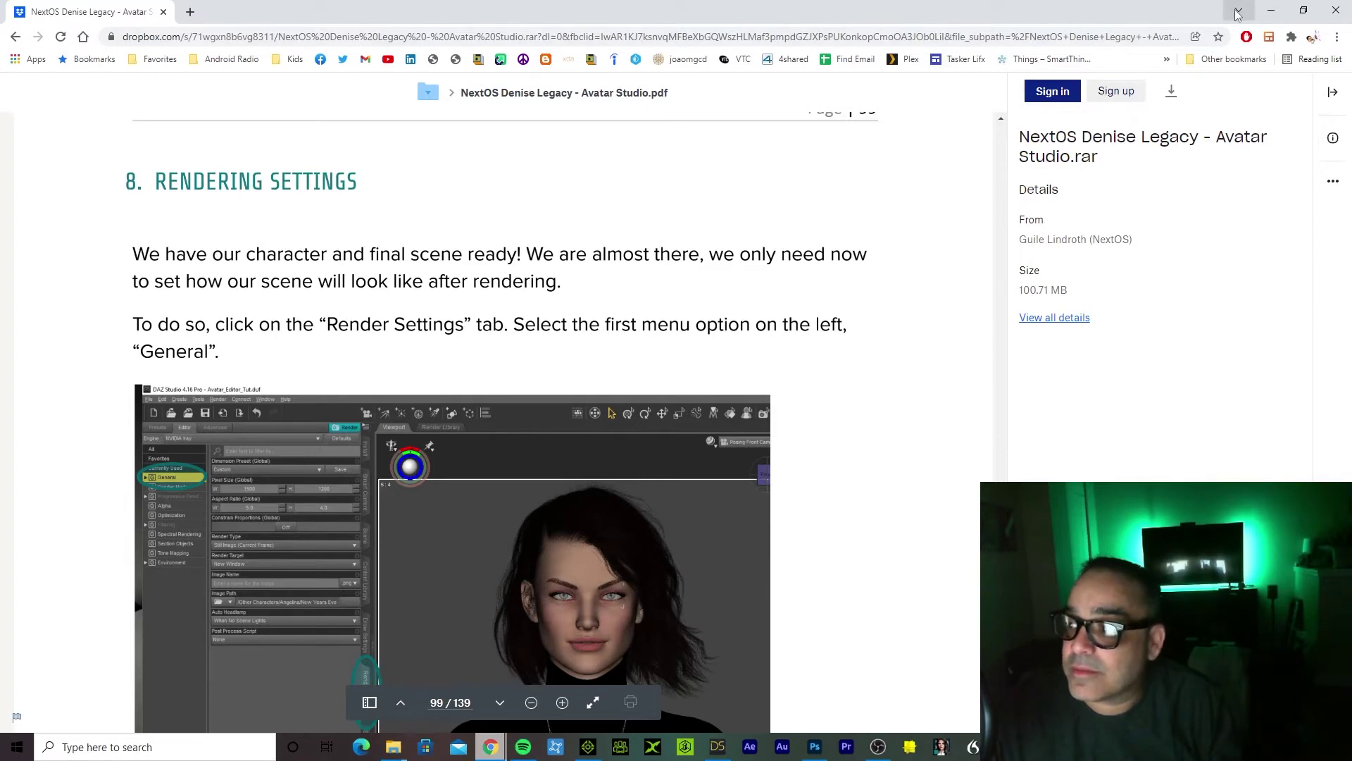
pyautogui.click(1238, 12)
pyautogui.click(1272, 11)
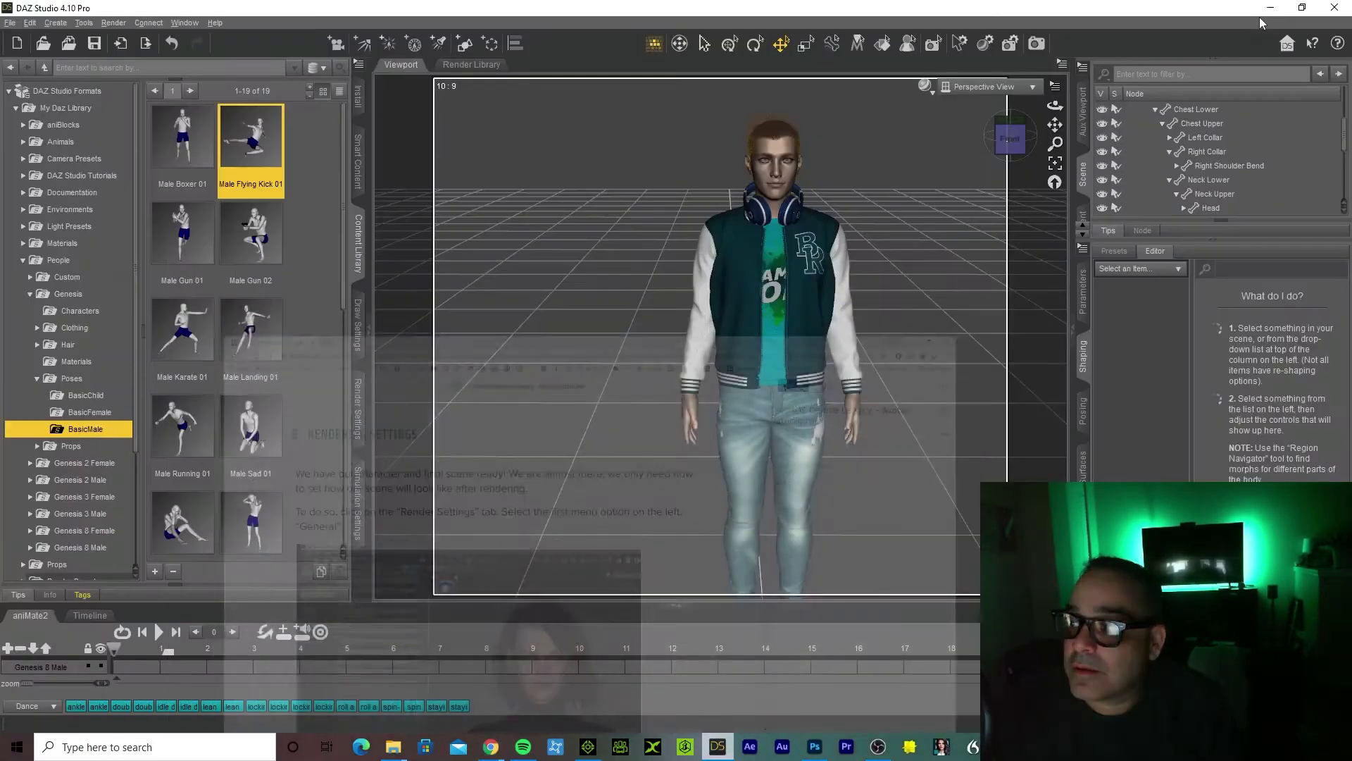
# Arrange DAZ Studio and the Chrome window showing the NextOS Denise Legacy PDF guide side by side
pyautogui.click(1303, 8)
pyautogui.moveTo(939, 6); pyautogui.dragTo(1349, 123)
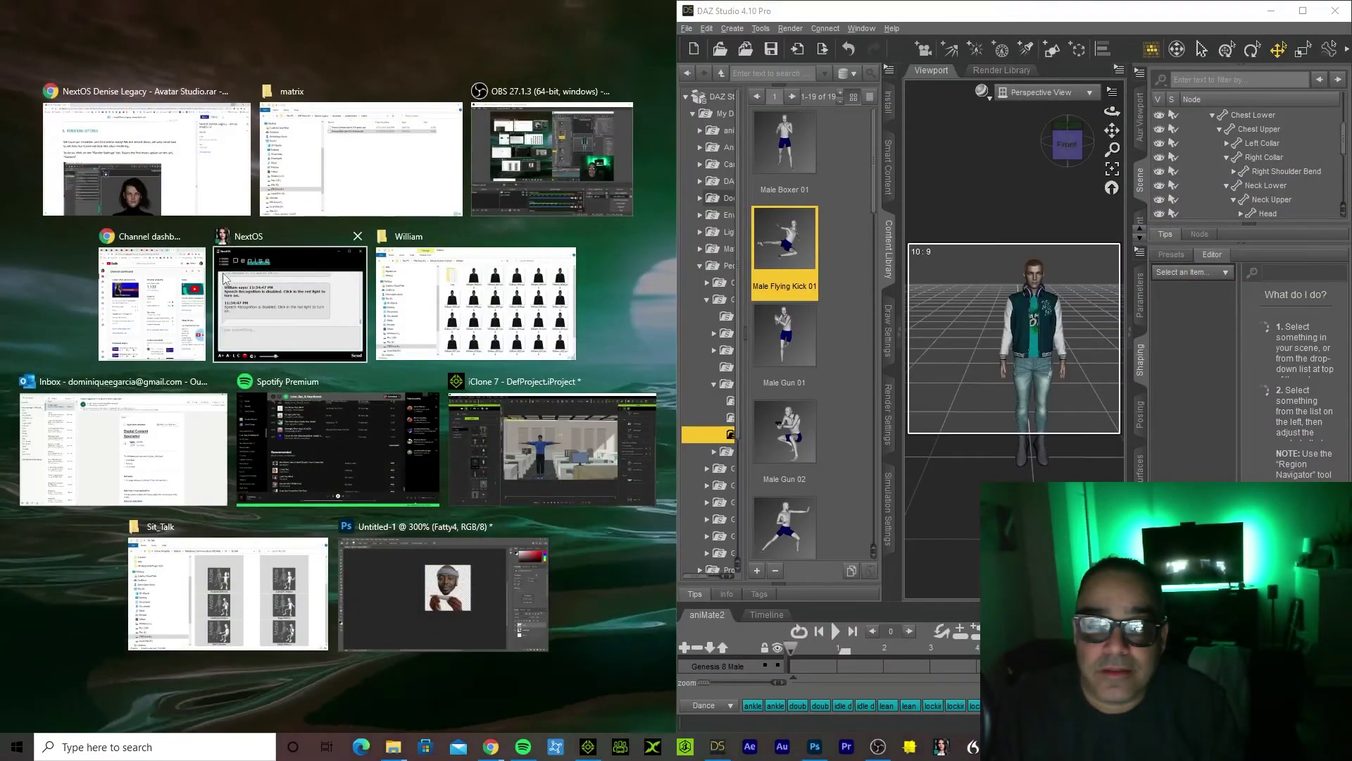
pyautogui.click(172, 188)
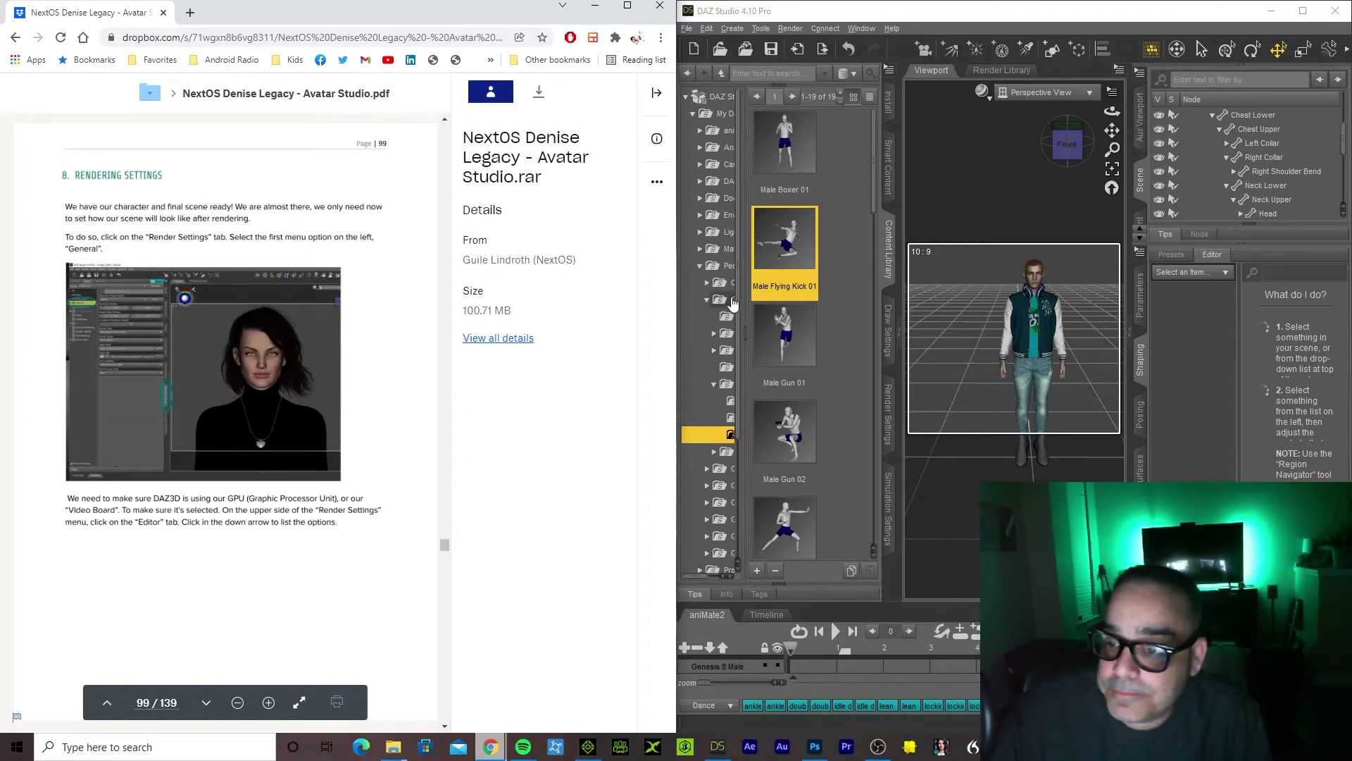
# Replace the Content Library in DAZ Studio with the Render Settings
pyautogui.click(741, 307)
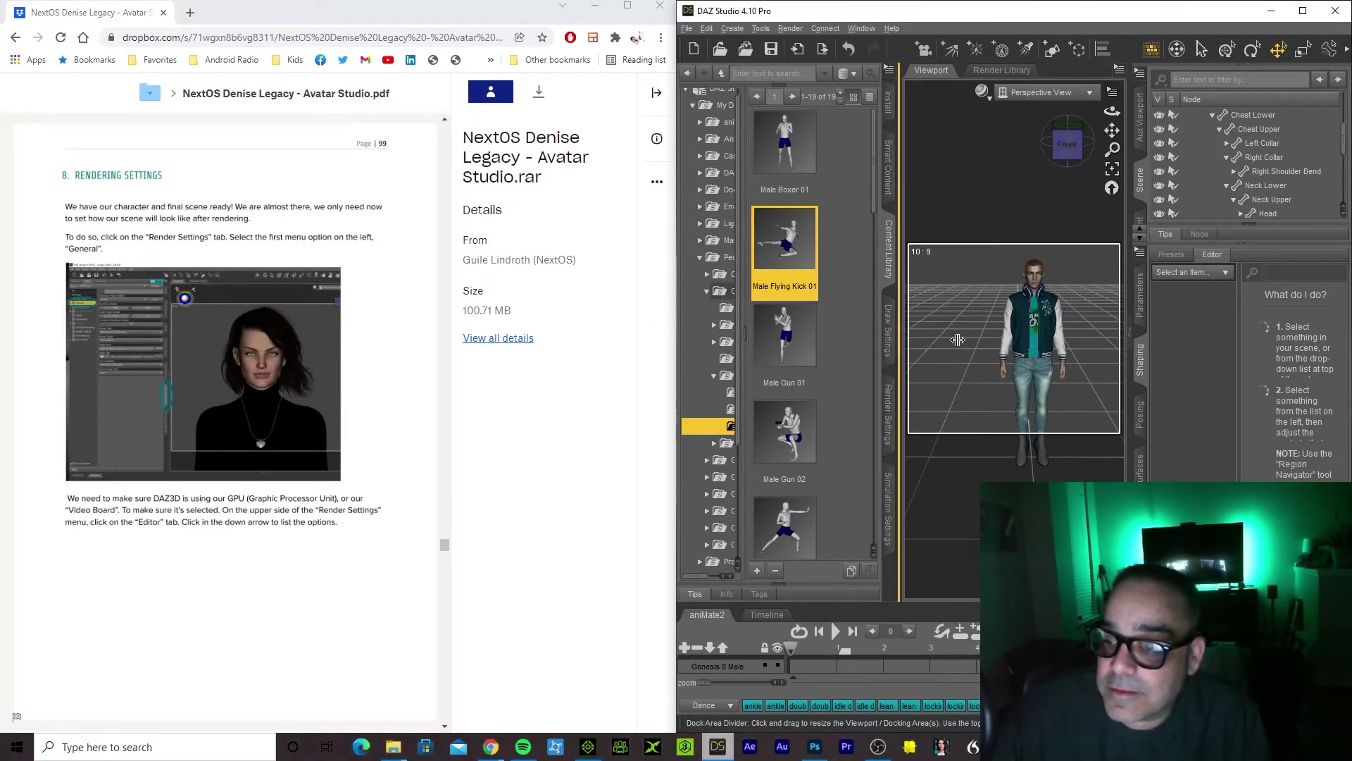
pyautogui.click(900, 340)
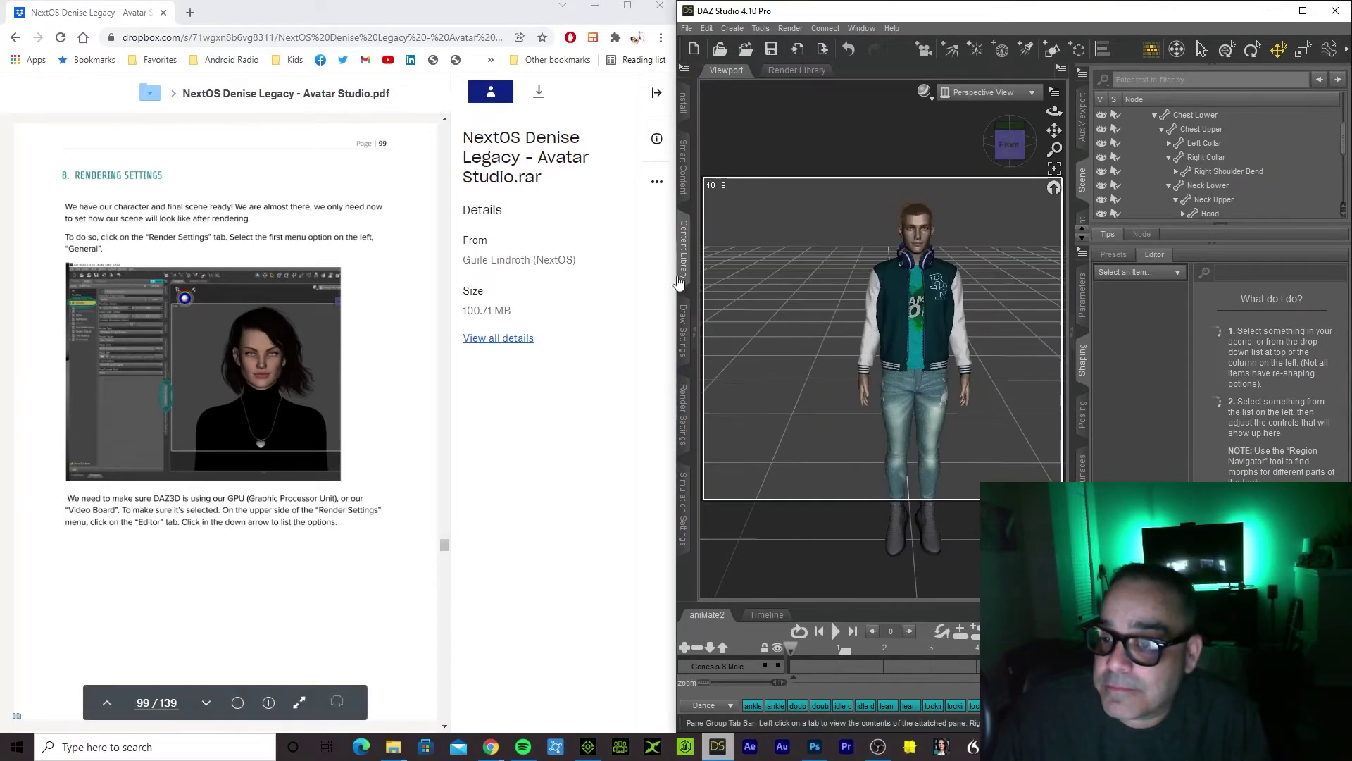
pyautogui.click(683, 414)
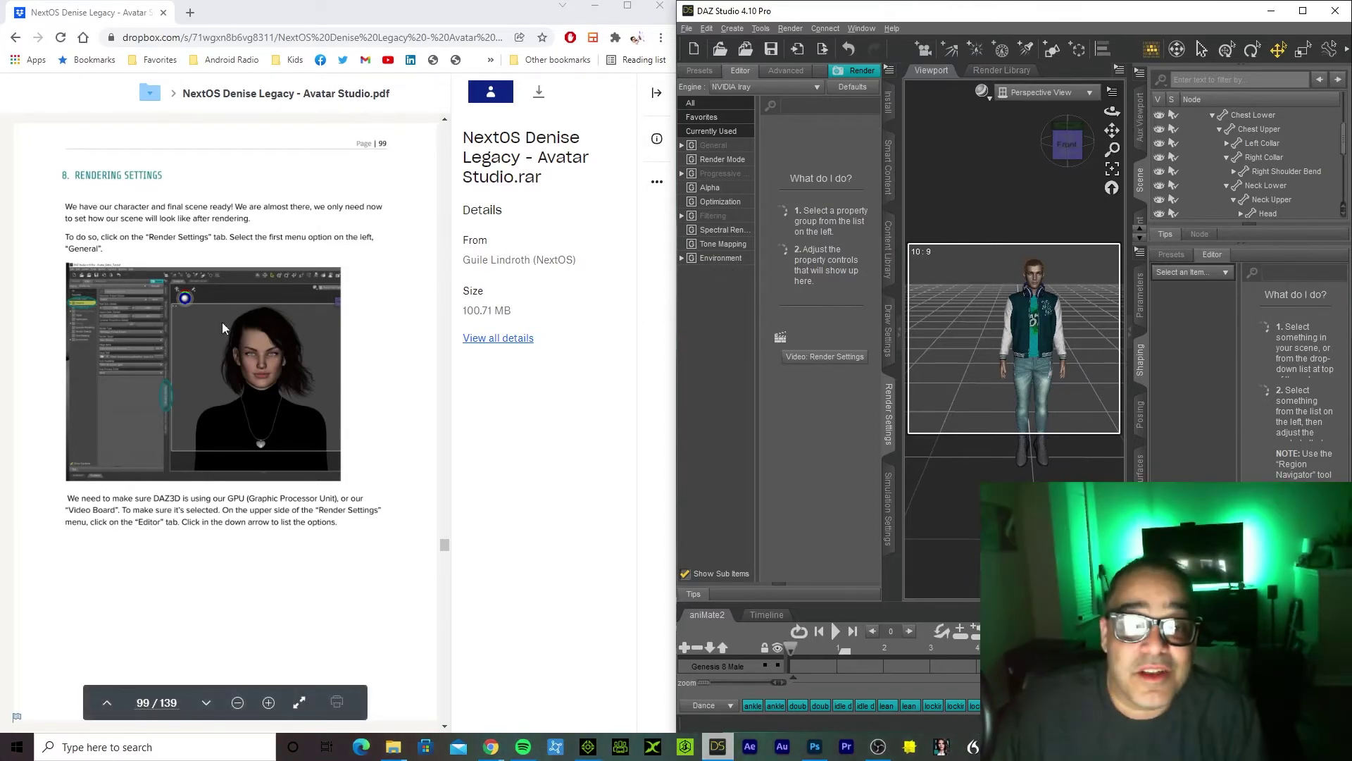
# Read page 100 of the guide on choosing the render engine and inspect the CPU and GPU devices in the advanced render settings
pyautogui.scroll(-8, 270, 338)
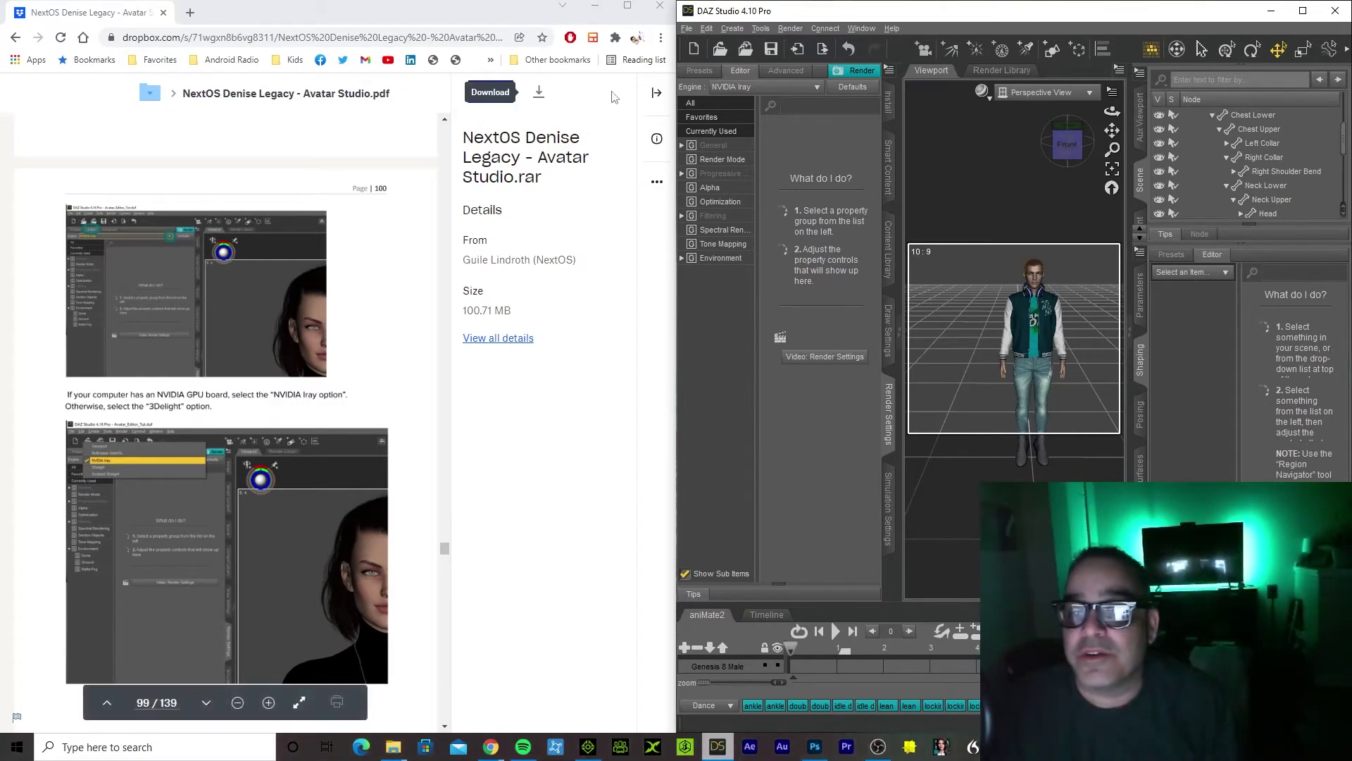
pyautogui.click(707, 72)
pyautogui.click(738, 71)
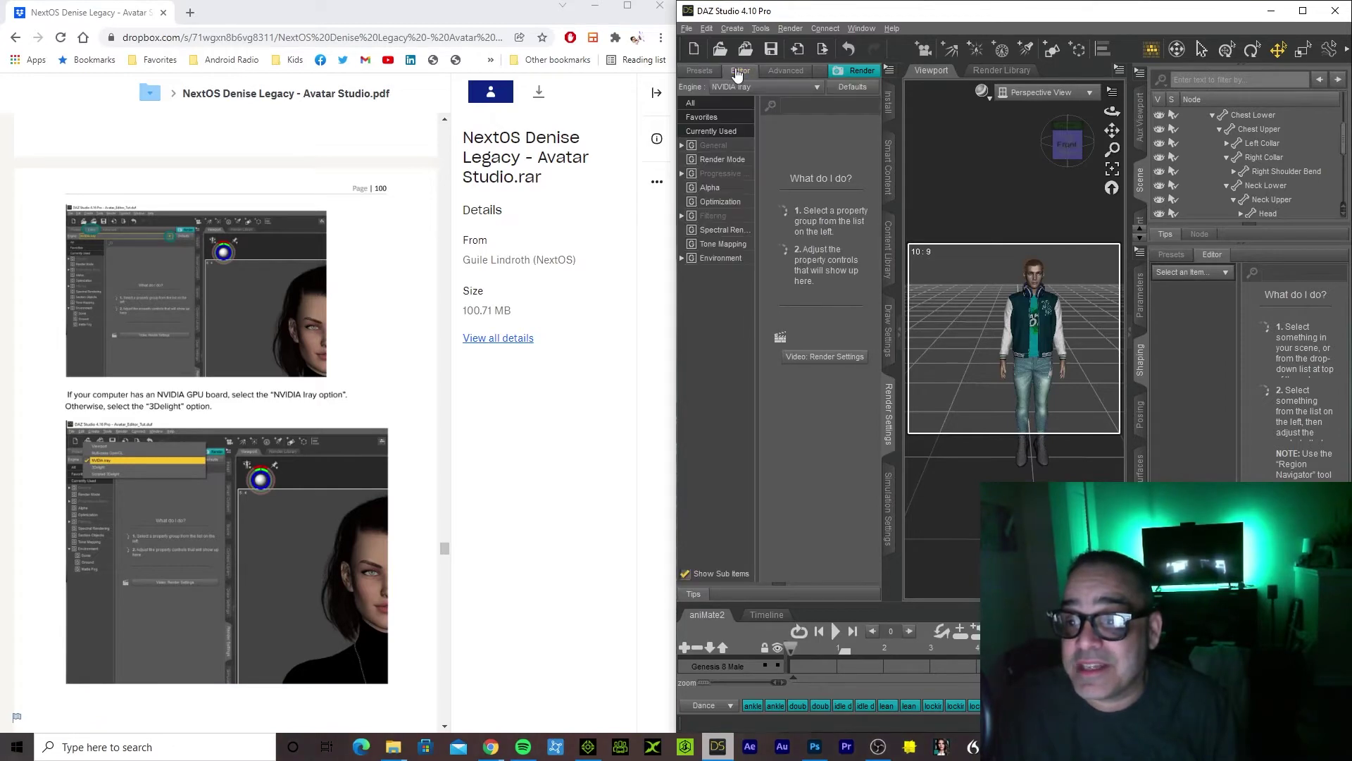
pyautogui.click(782, 71)
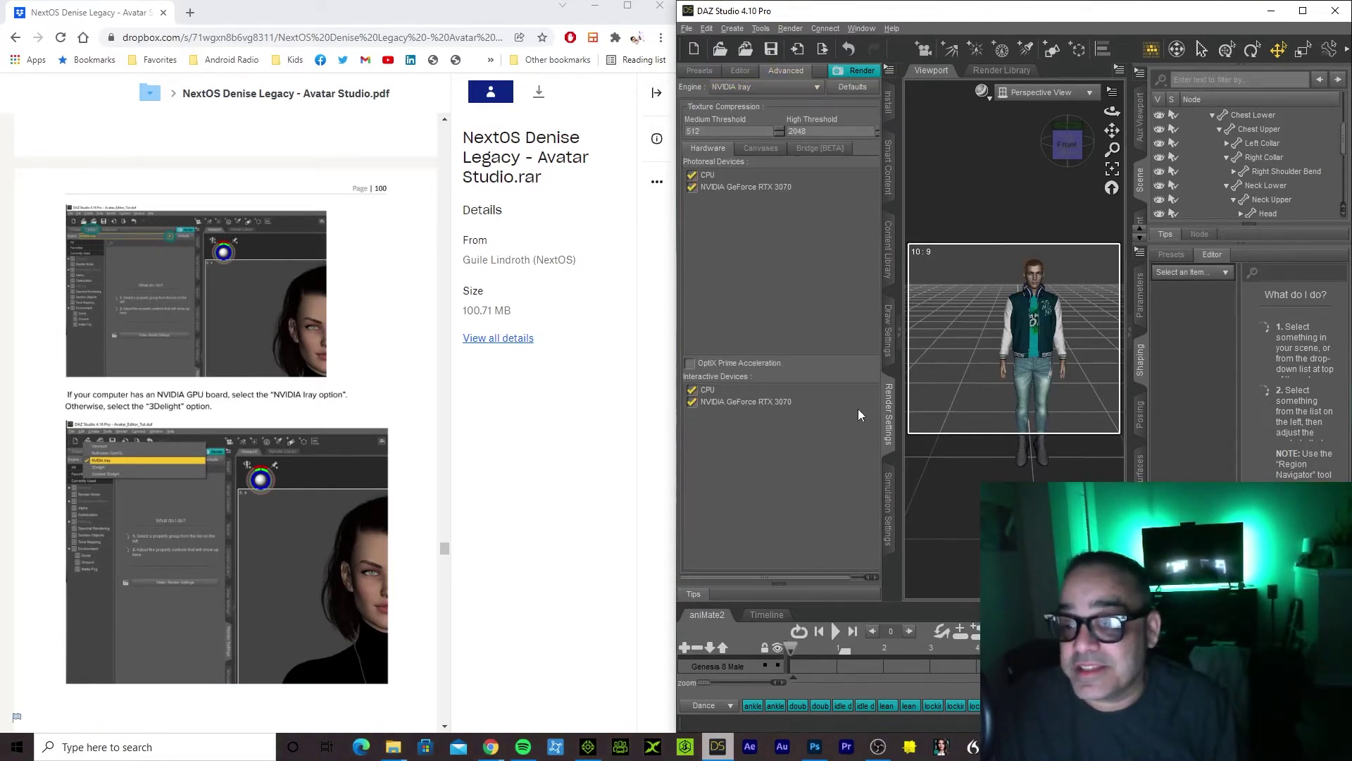
pyautogui.click(889, 415)
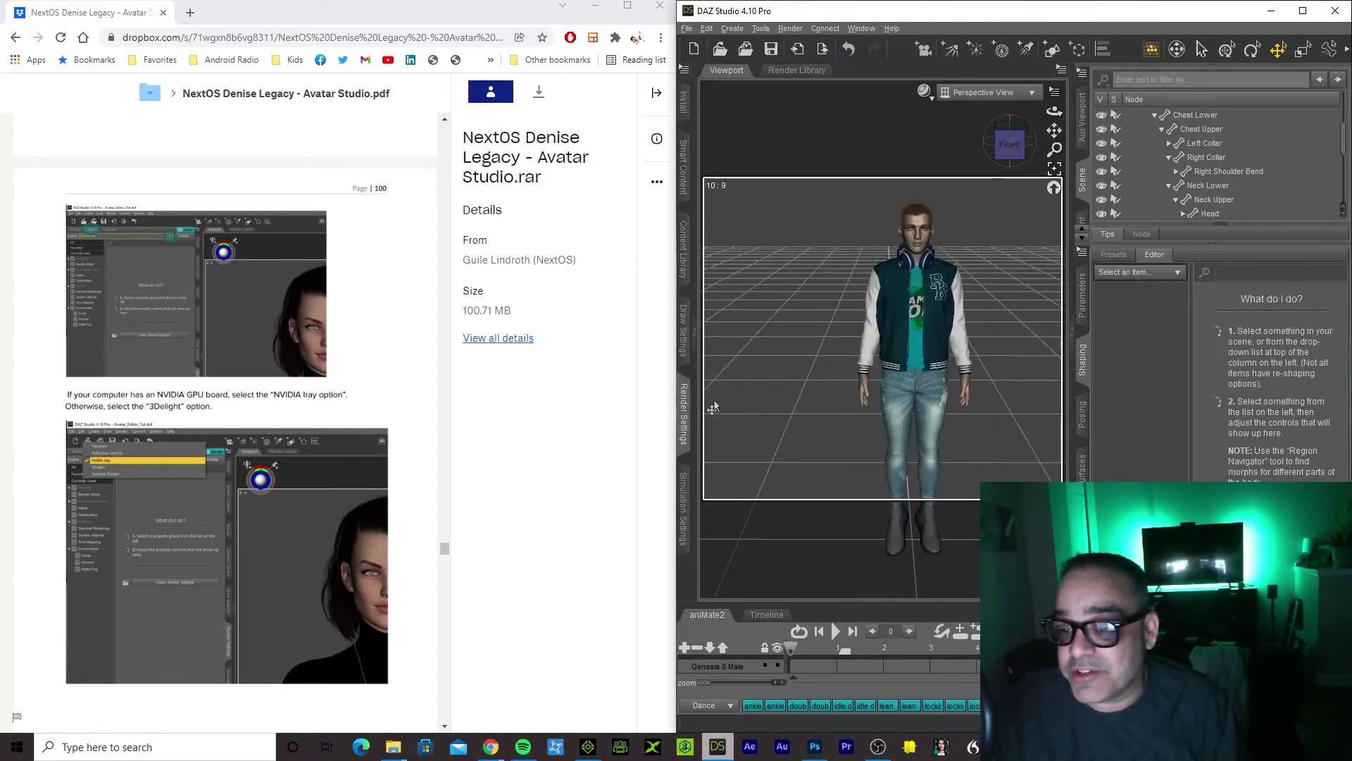
pyautogui.click(685, 414)
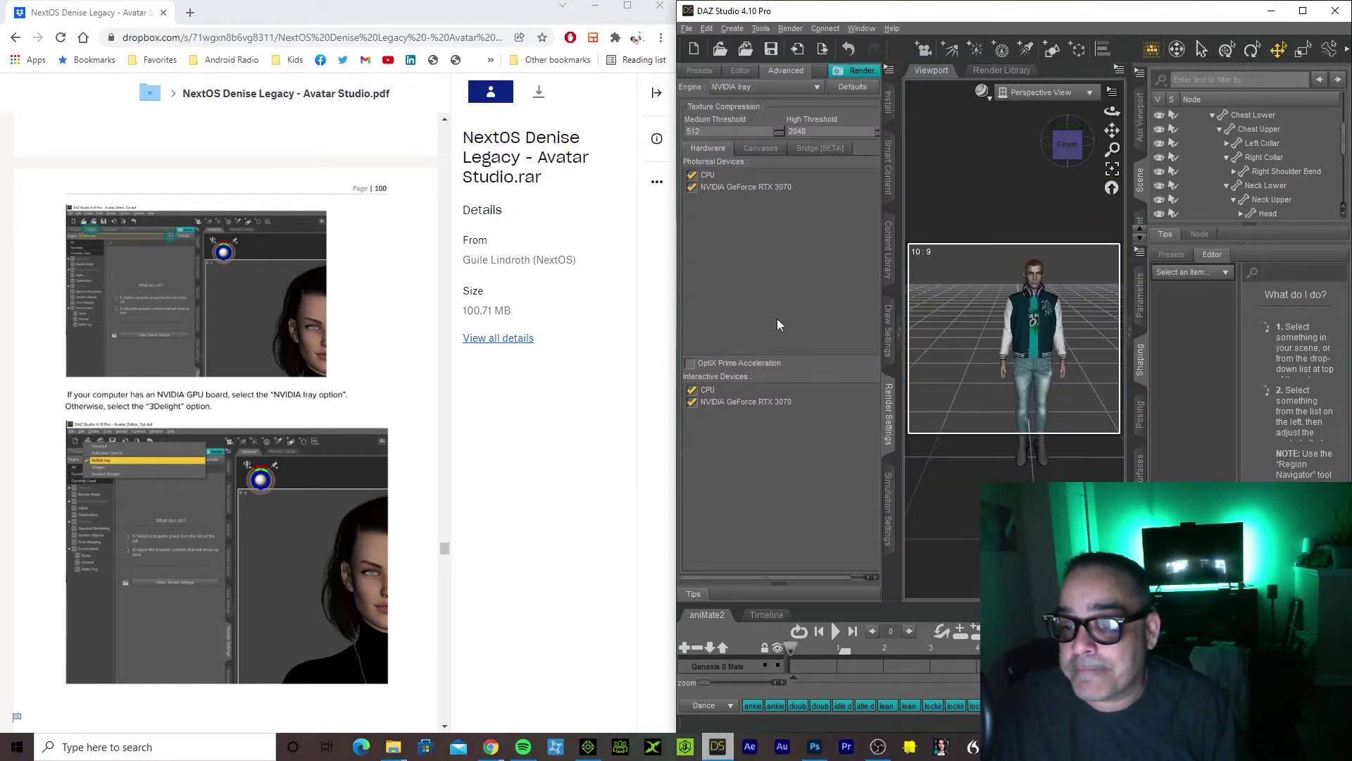
# Choose NVIDIA Iray as the render engine in the render settings editor
pyautogui.click(743, 72)
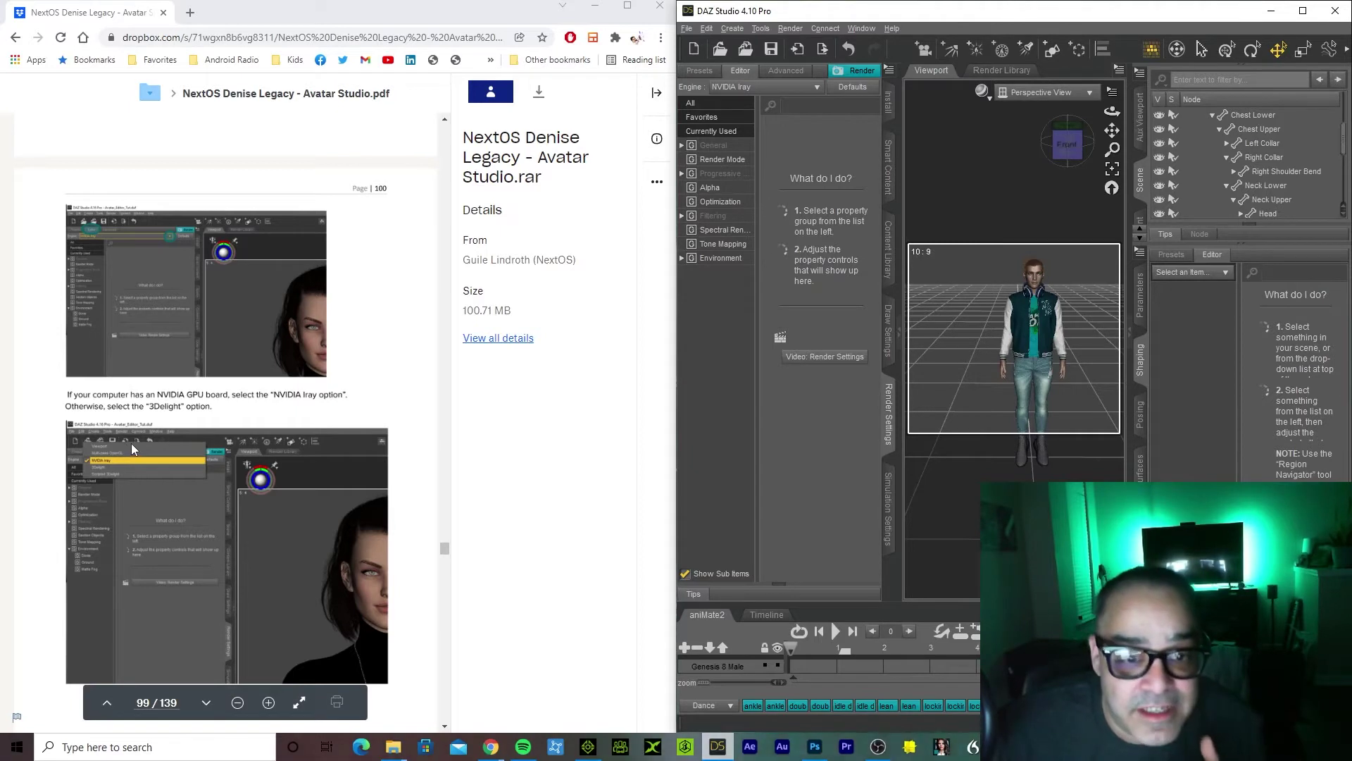
pyautogui.click(767, 86)
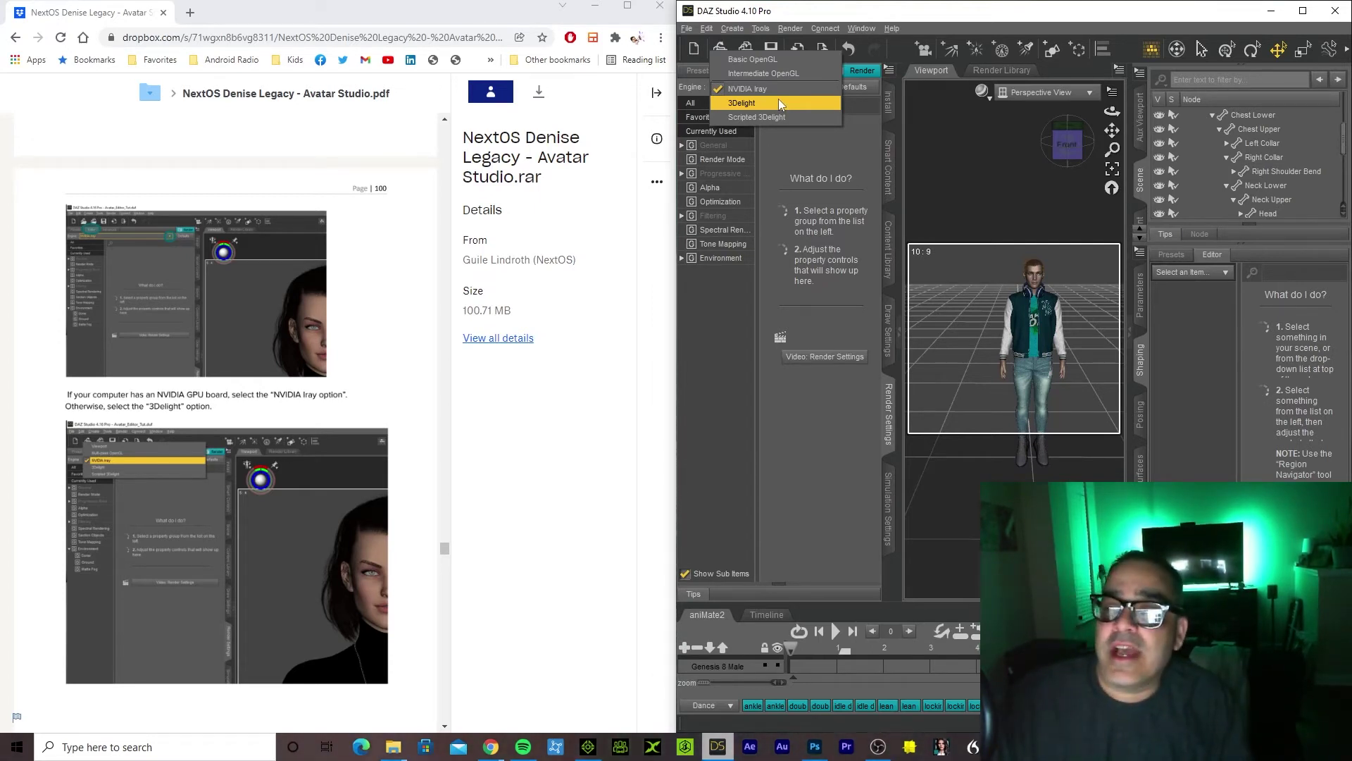
pyautogui.click(775, 89)
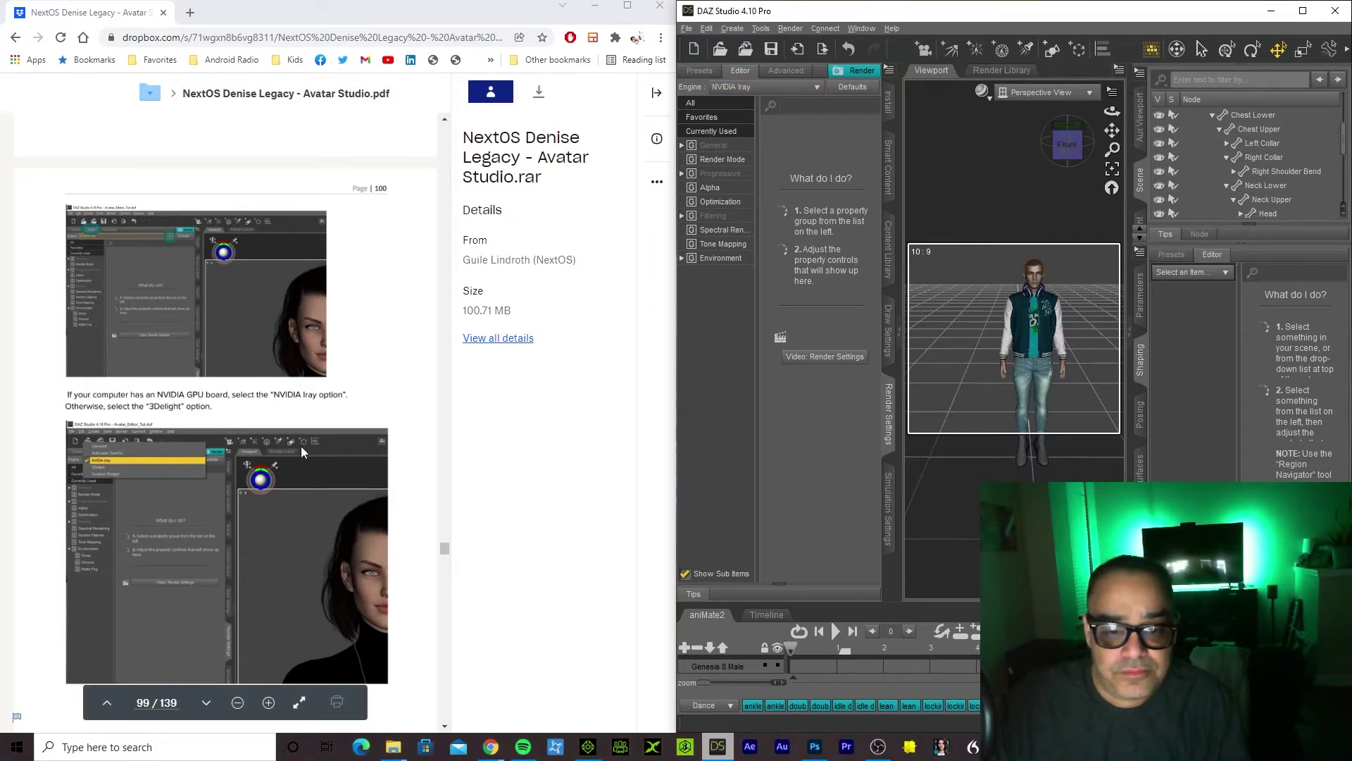
# Enlarge the guide and read page 101 on rendering with only the GPU or with both CPU and GPU
pyautogui.scroll(-5, 301, 447)
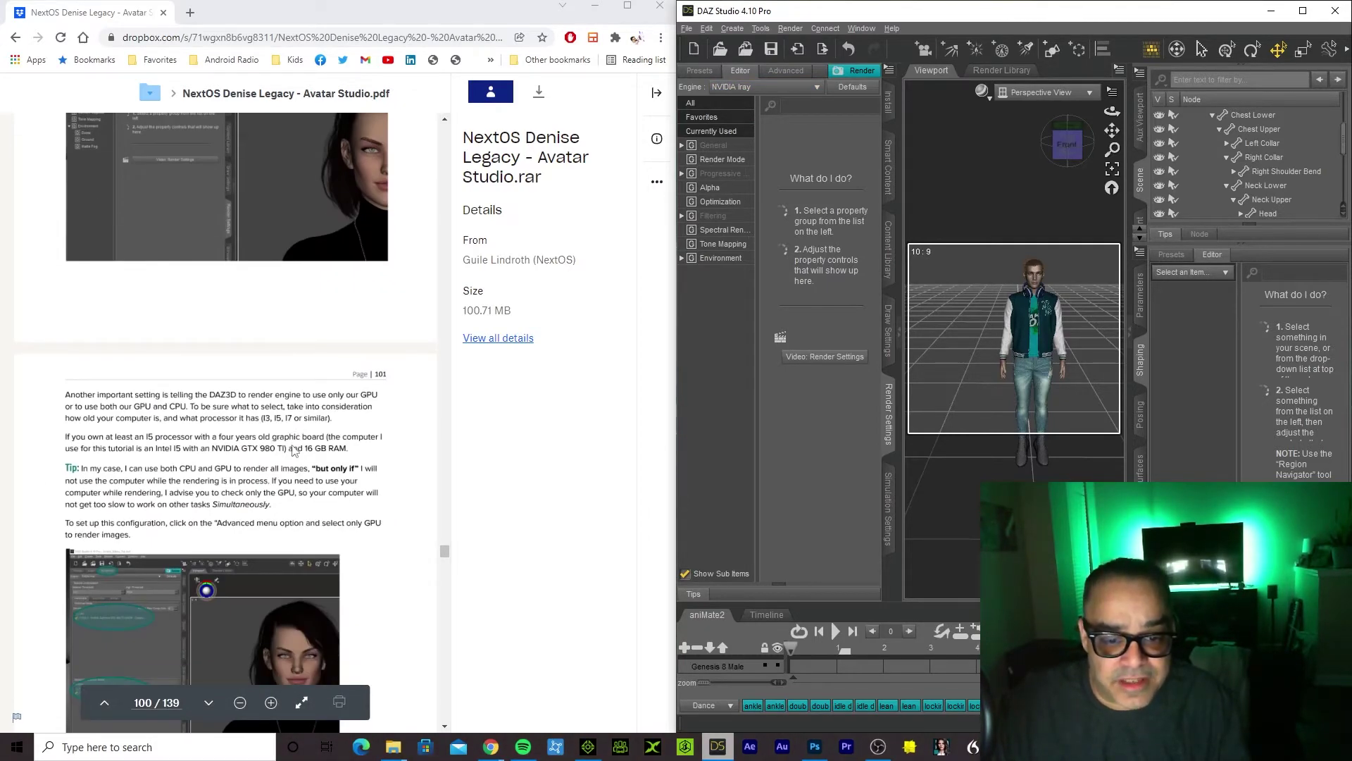
pyautogui.scroll(-1, 261, 449)
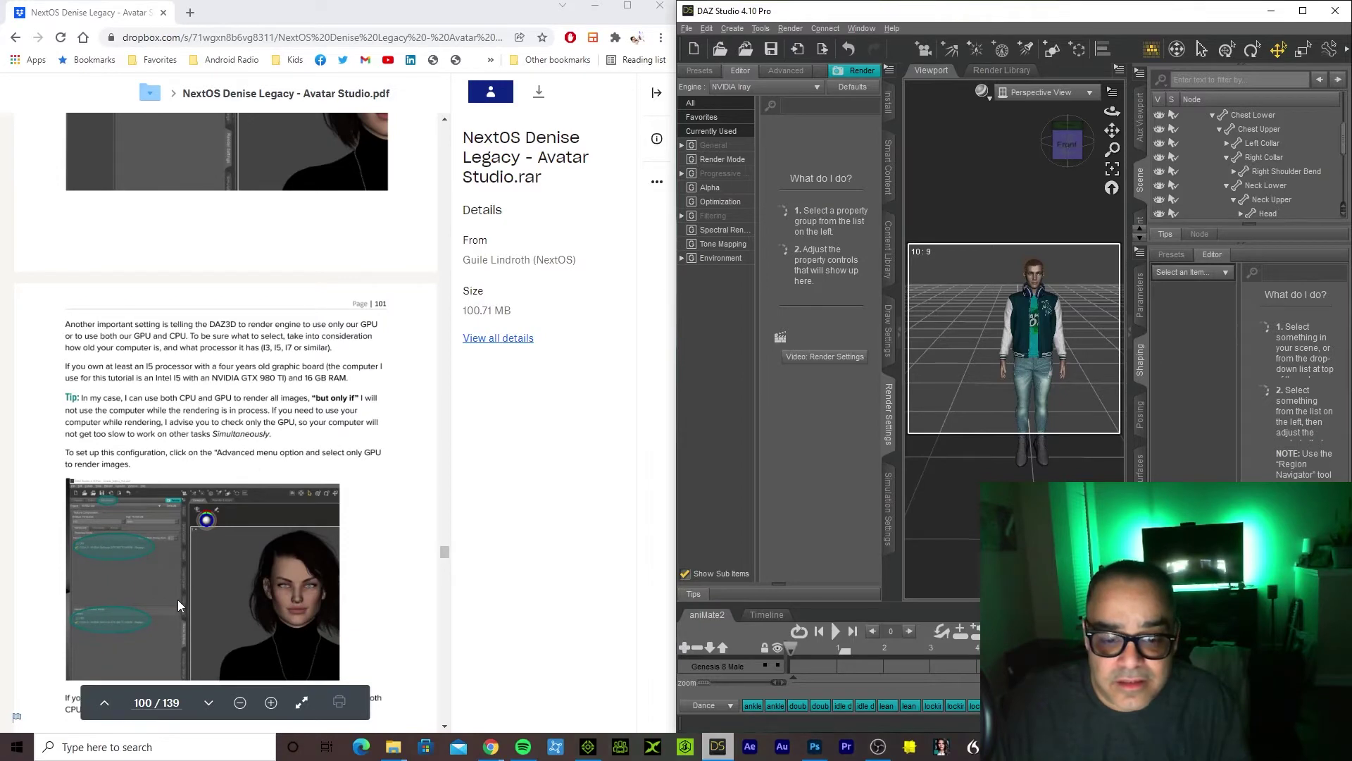
pyautogui.click(270, 703)
pyautogui.click(270, 703)
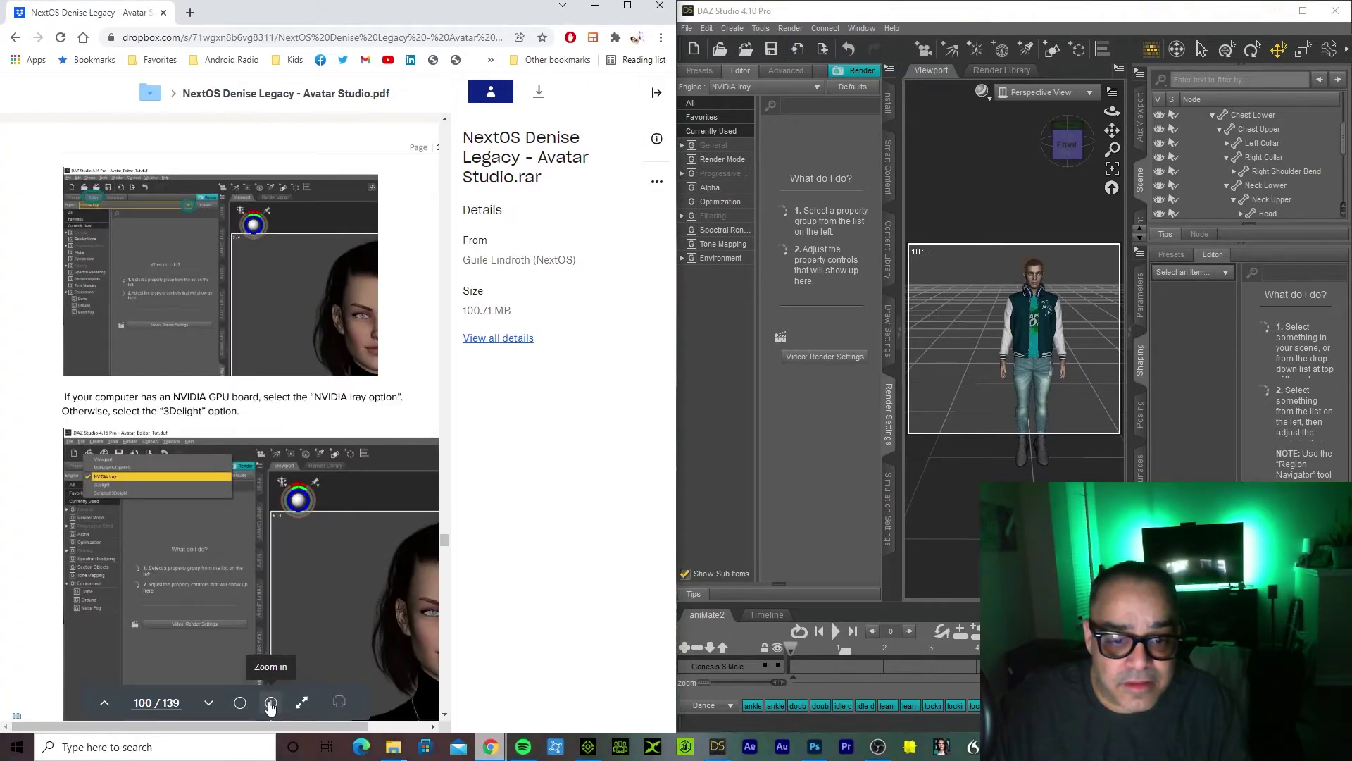
pyautogui.click(269, 702)
pyautogui.click(270, 703)
pyautogui.click(270, 703)
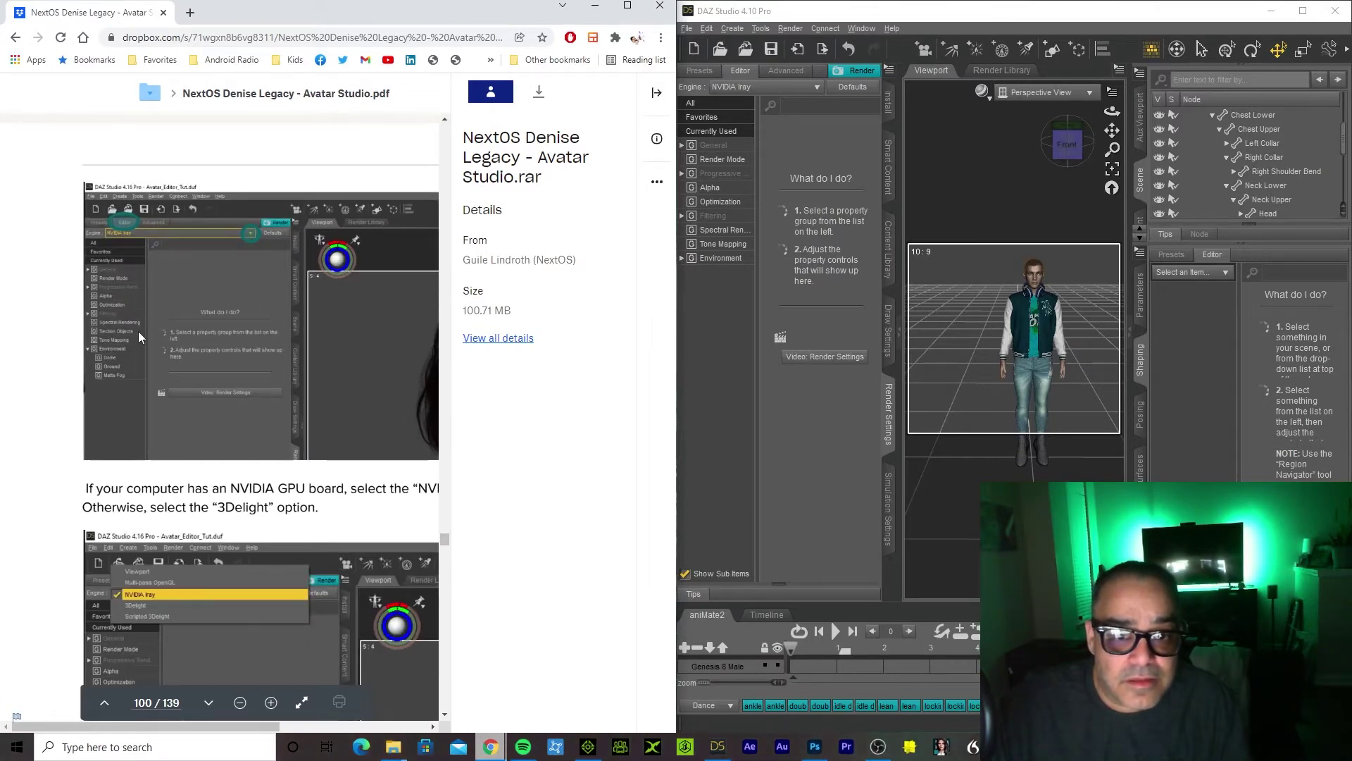
pyautogui.scroll(-8, 141, 338)
pyautogui.scroll(-8, 232, 477)
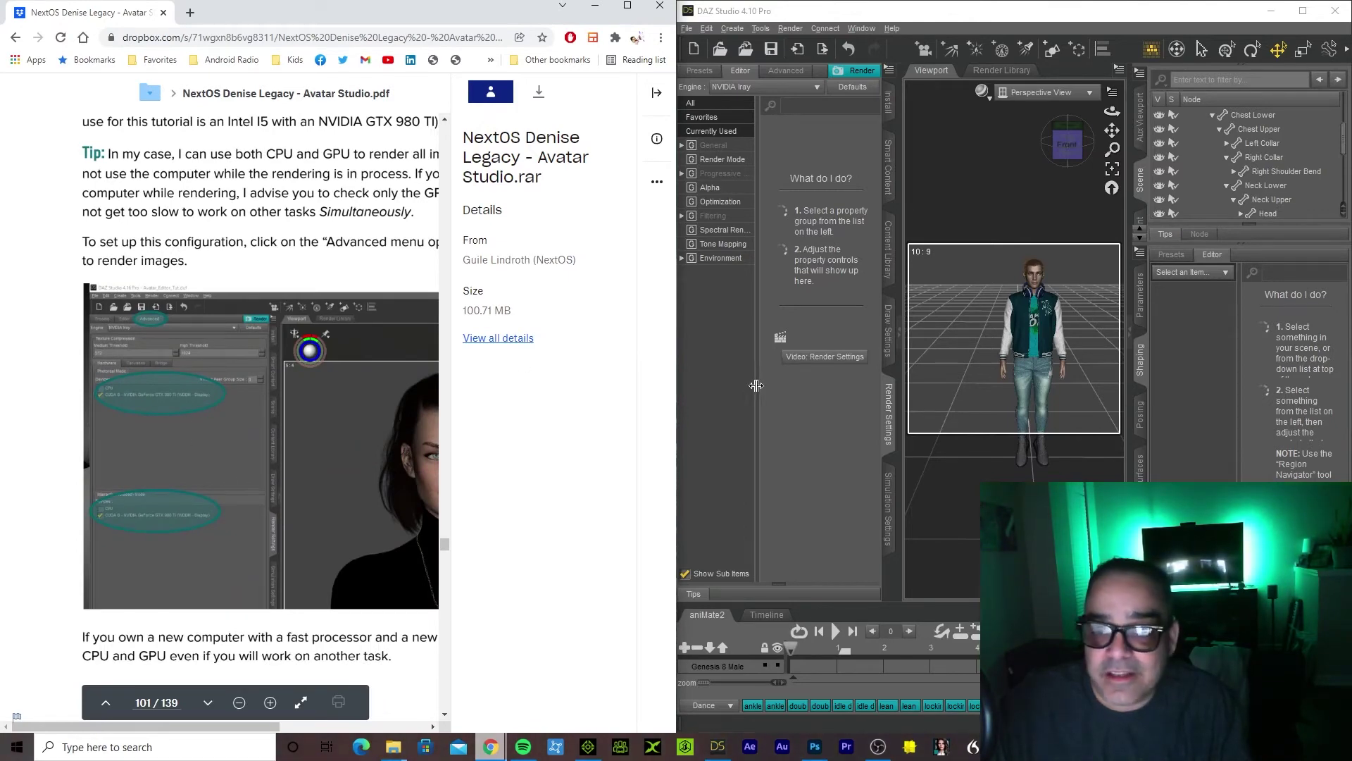
pyautogui.click(731, 355)
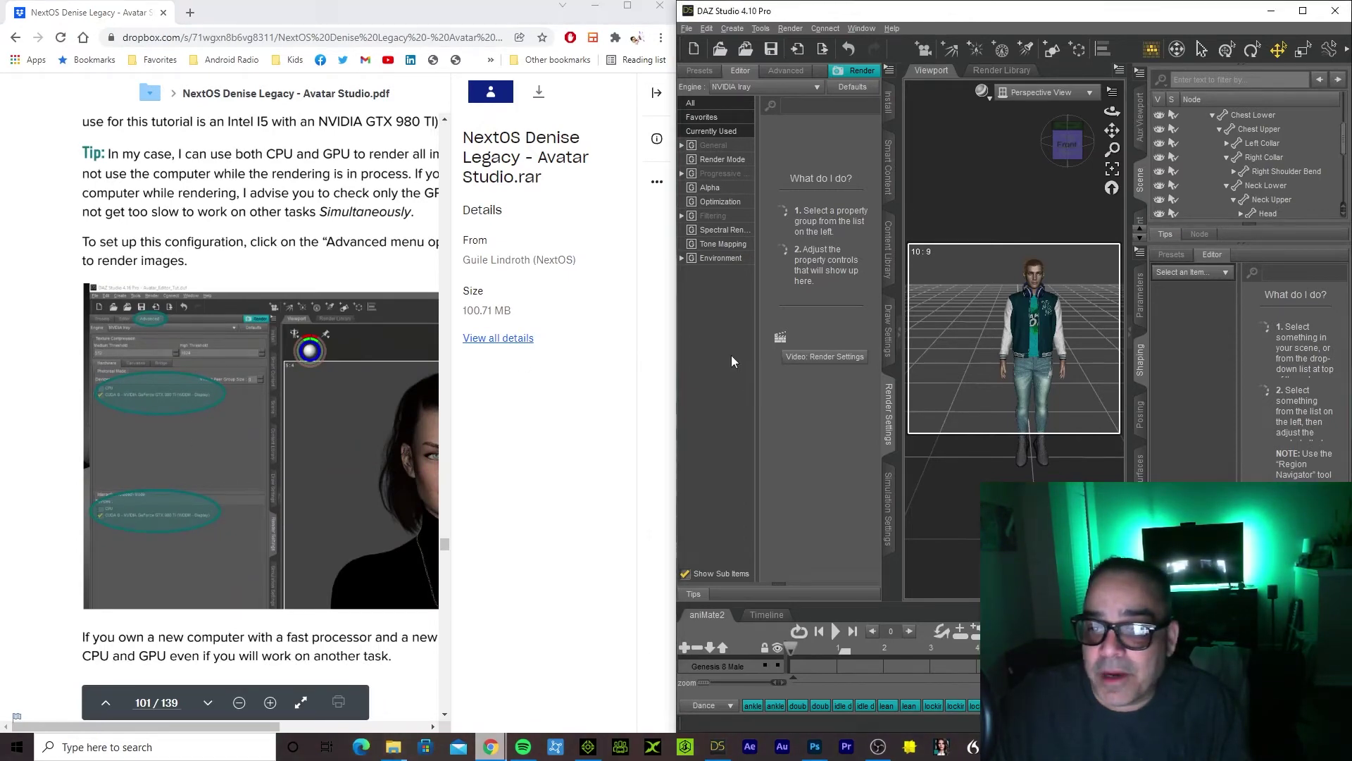
# Maximize the DAZ Studio window and keep the Render Settings editor open beside the viewport
pyautogui.doubleClick(840, 14)
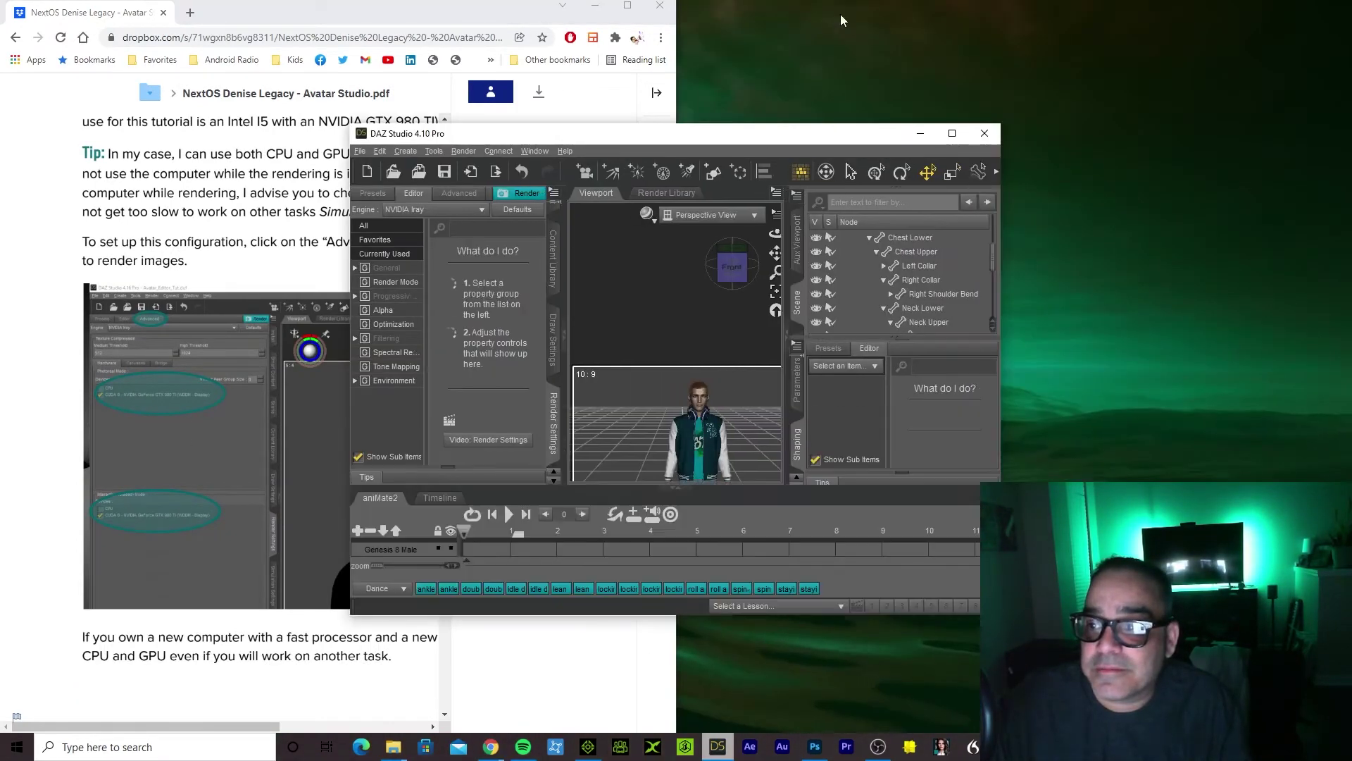
pyautogui.doubleClick(672, 138)
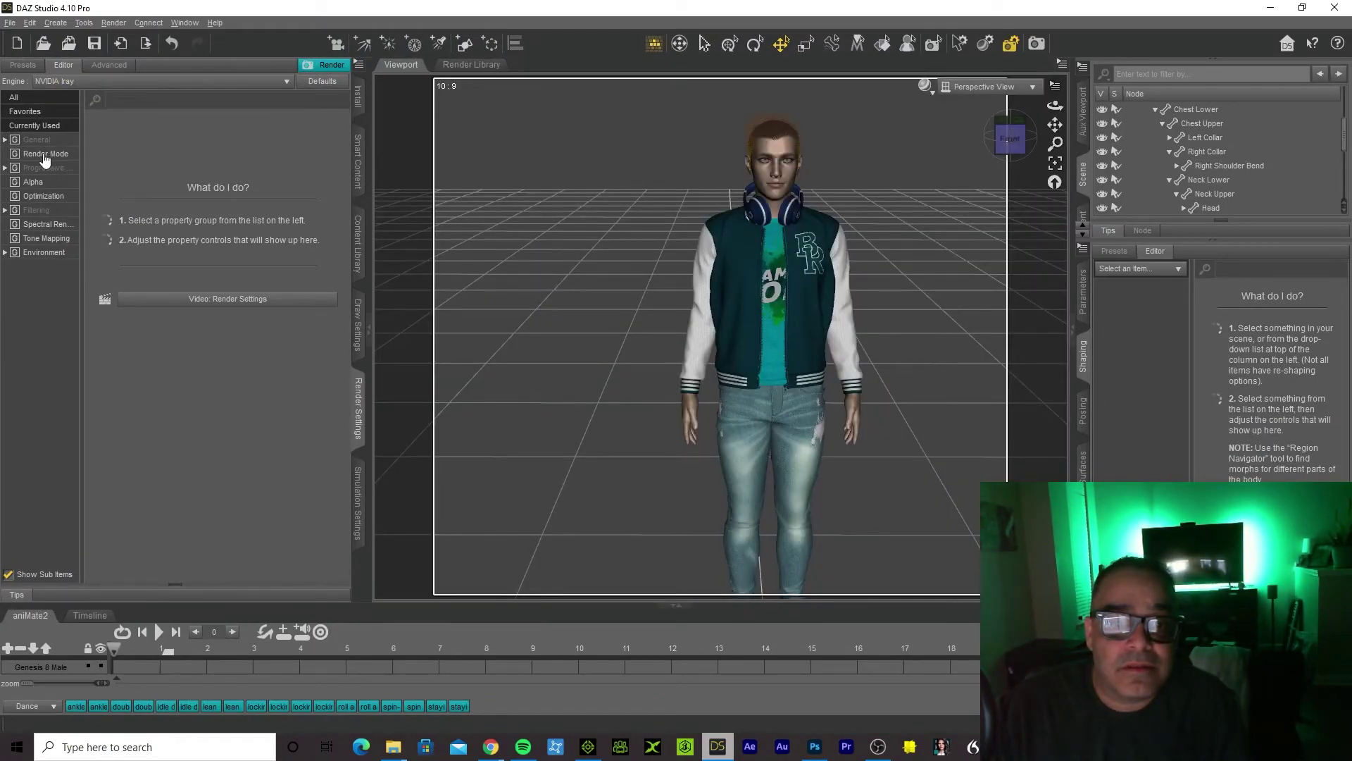
pyautogui.click(109, 65)
pyautogui.click(64, 66)
pyautogui.click(357, 397)
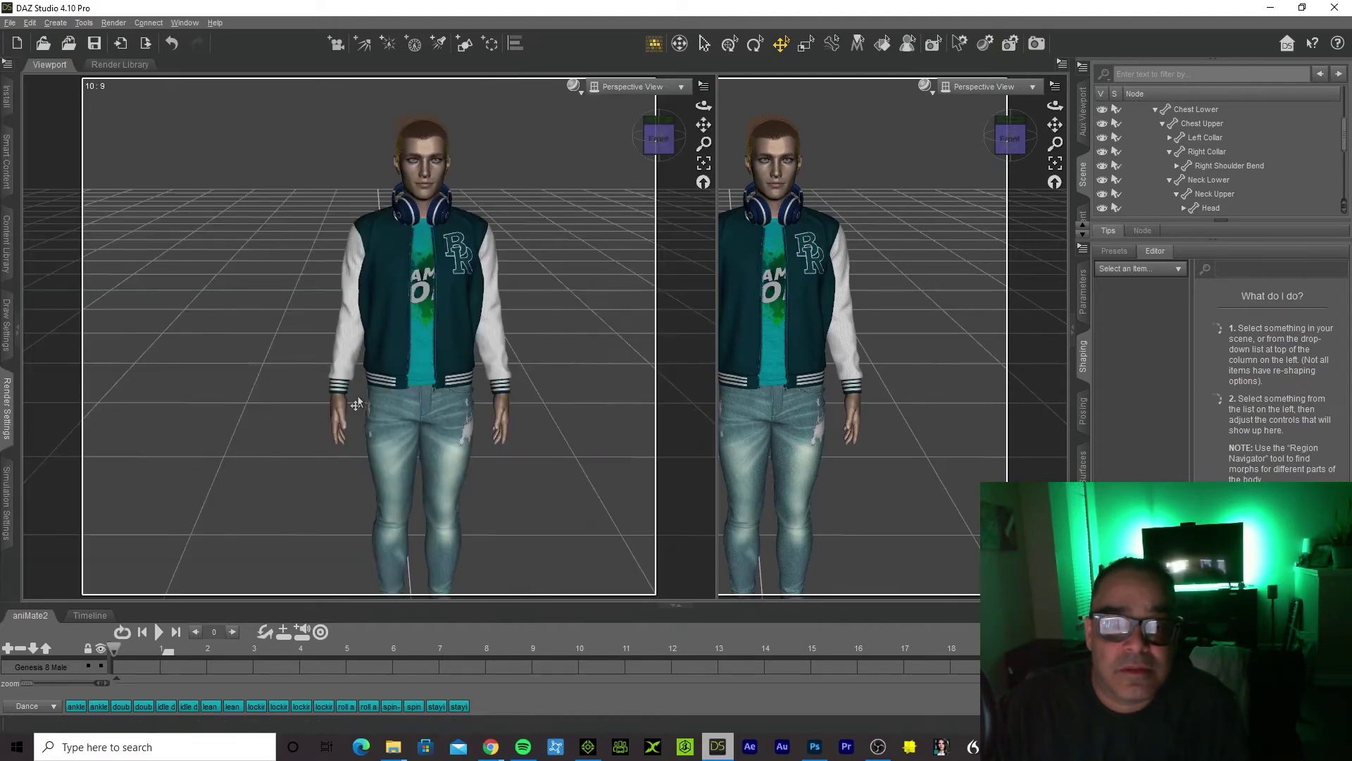
pyautogui.click(8, 405)
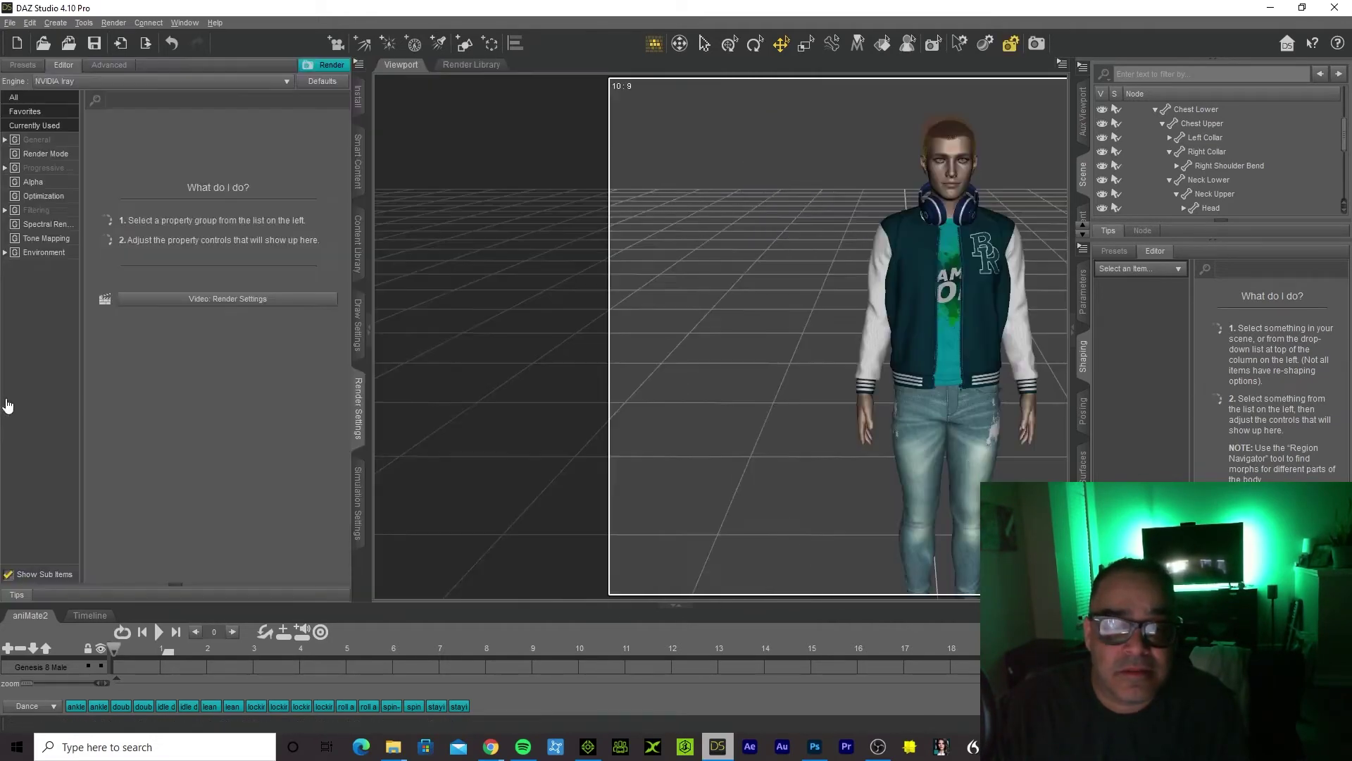
# Look through the full list of render settings and inspect the CPU and GPU devices in the advanced settings
pyautogui.click(37, 141)
pyautogui.click(36, 98)
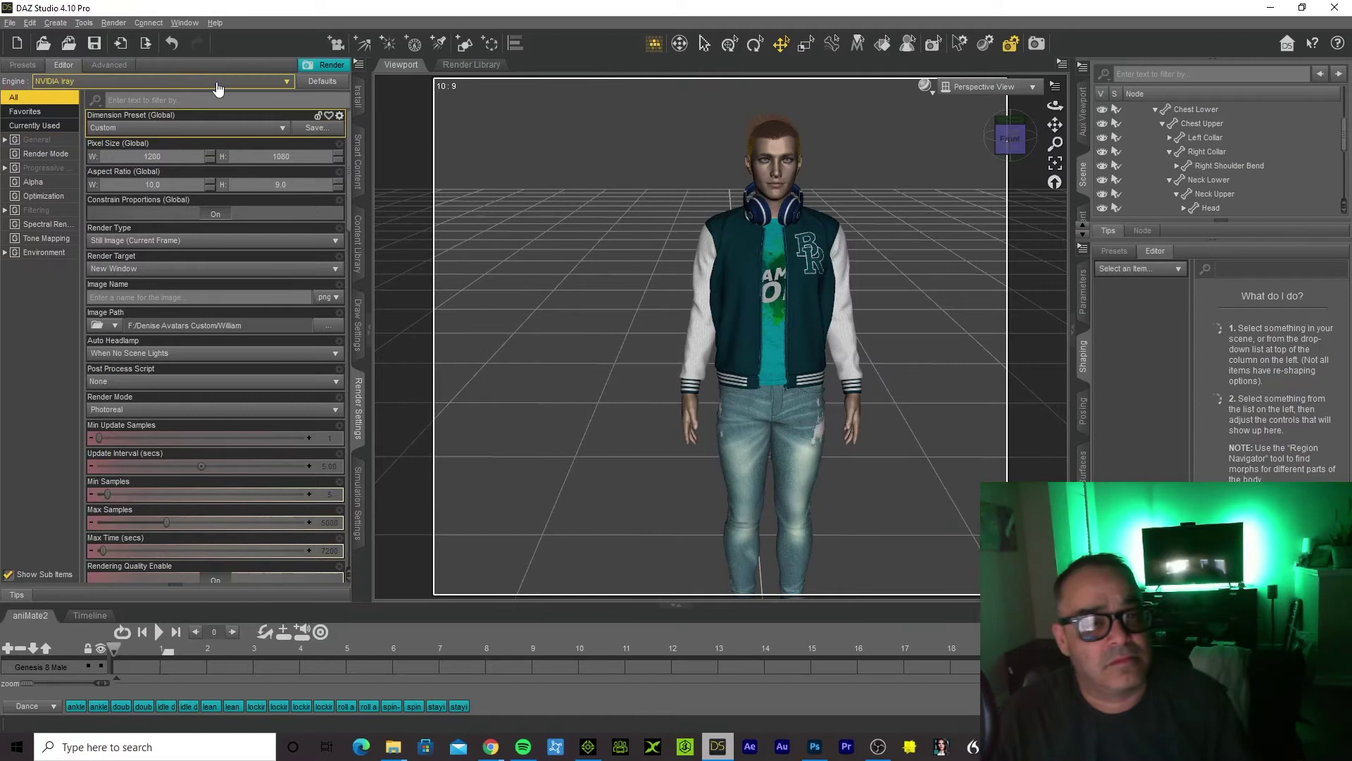
pyautogui.click(110, 66)
pyautogui.click(64, 65)
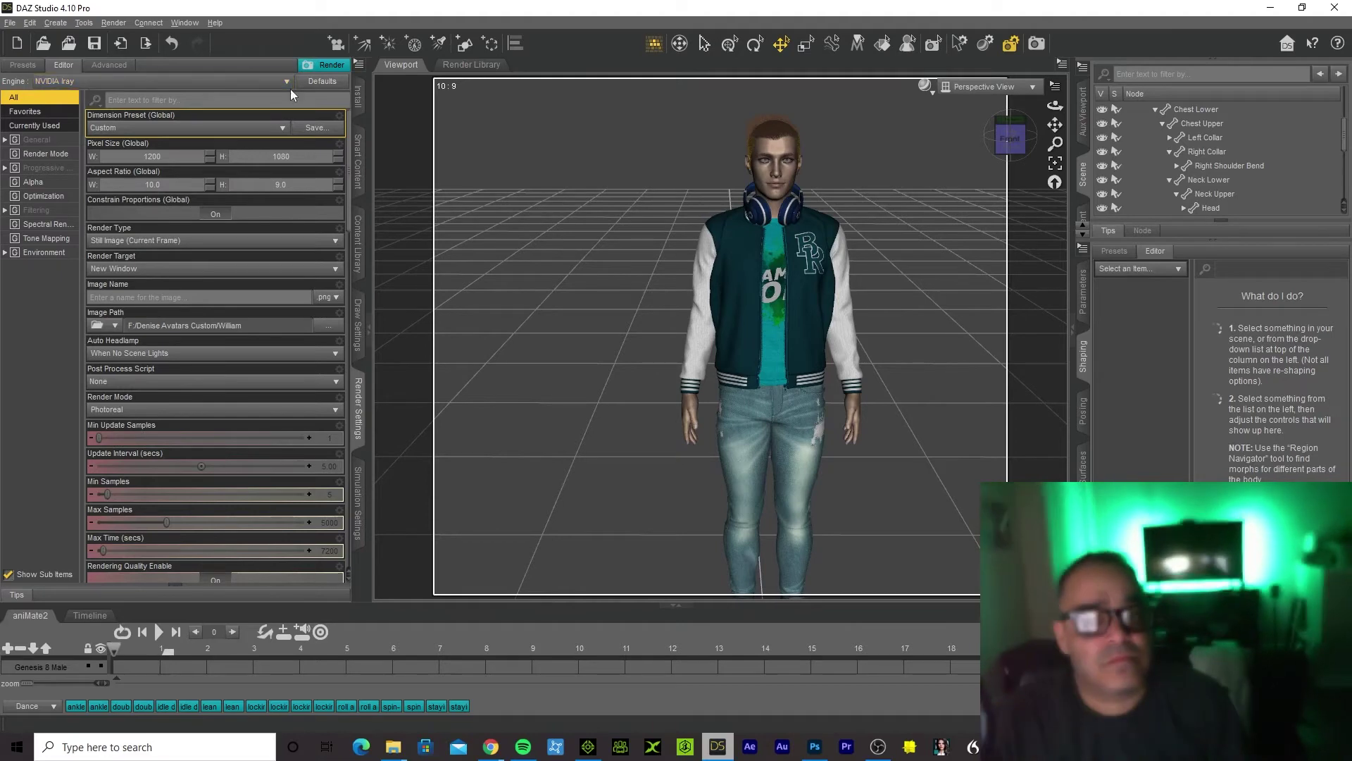
pyautogui.scroll(-1, 314, 468)
pyautogui.click(718, 748)
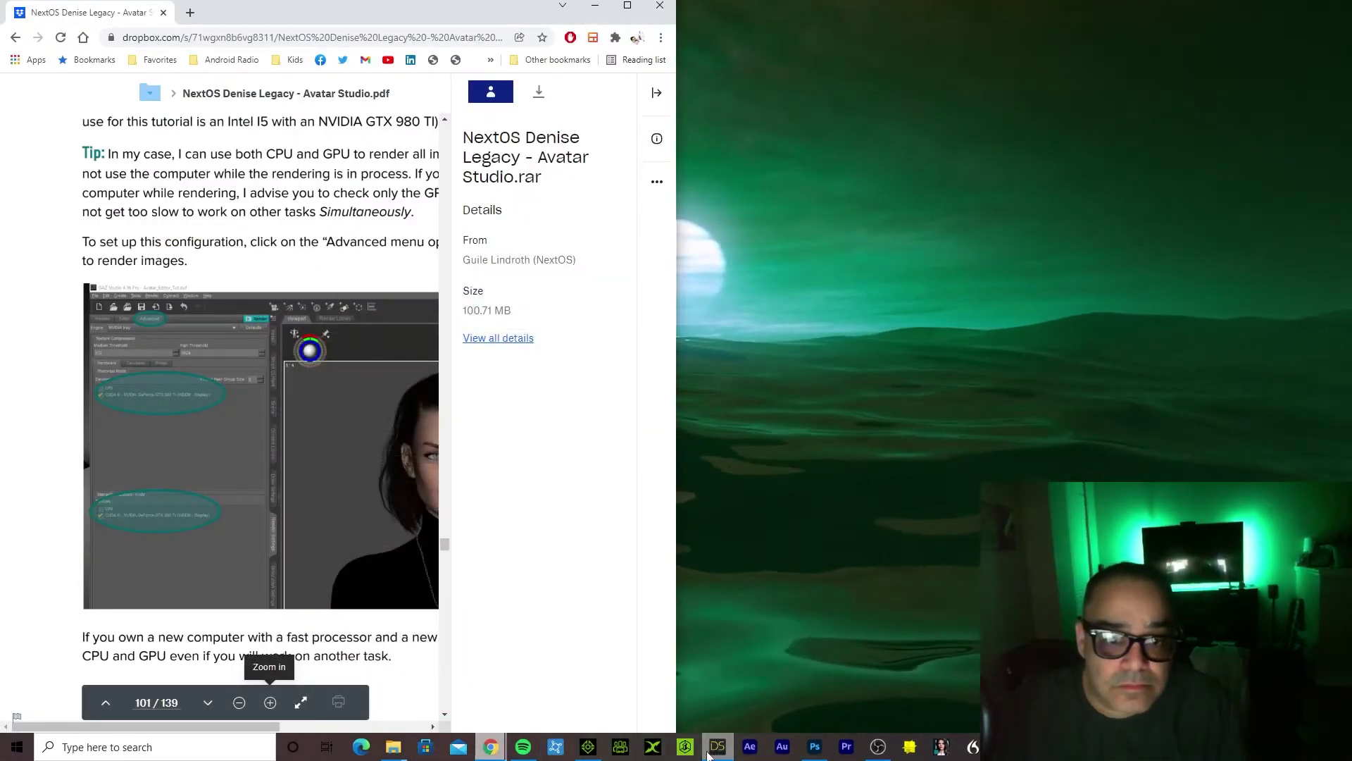
pyautogui.click(717, 751)
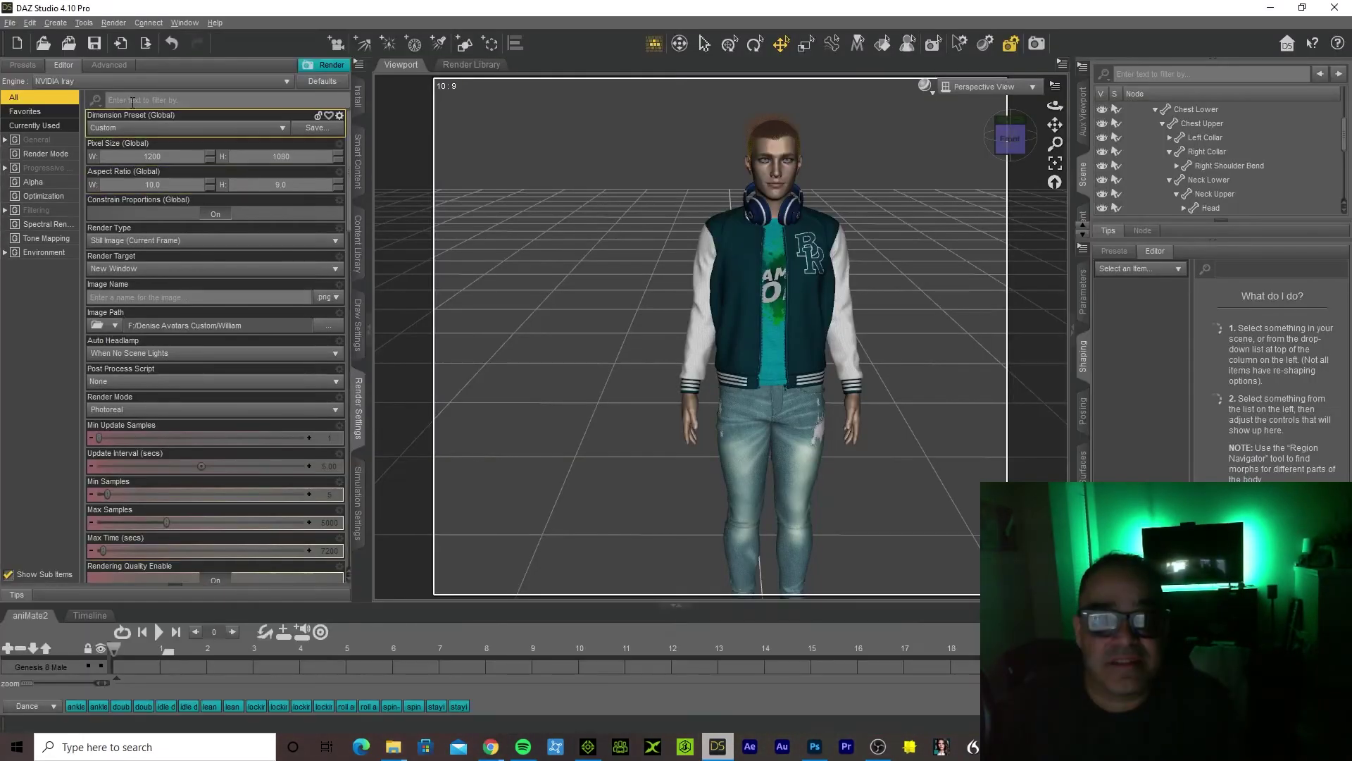
pyautogui.click(110, 64)
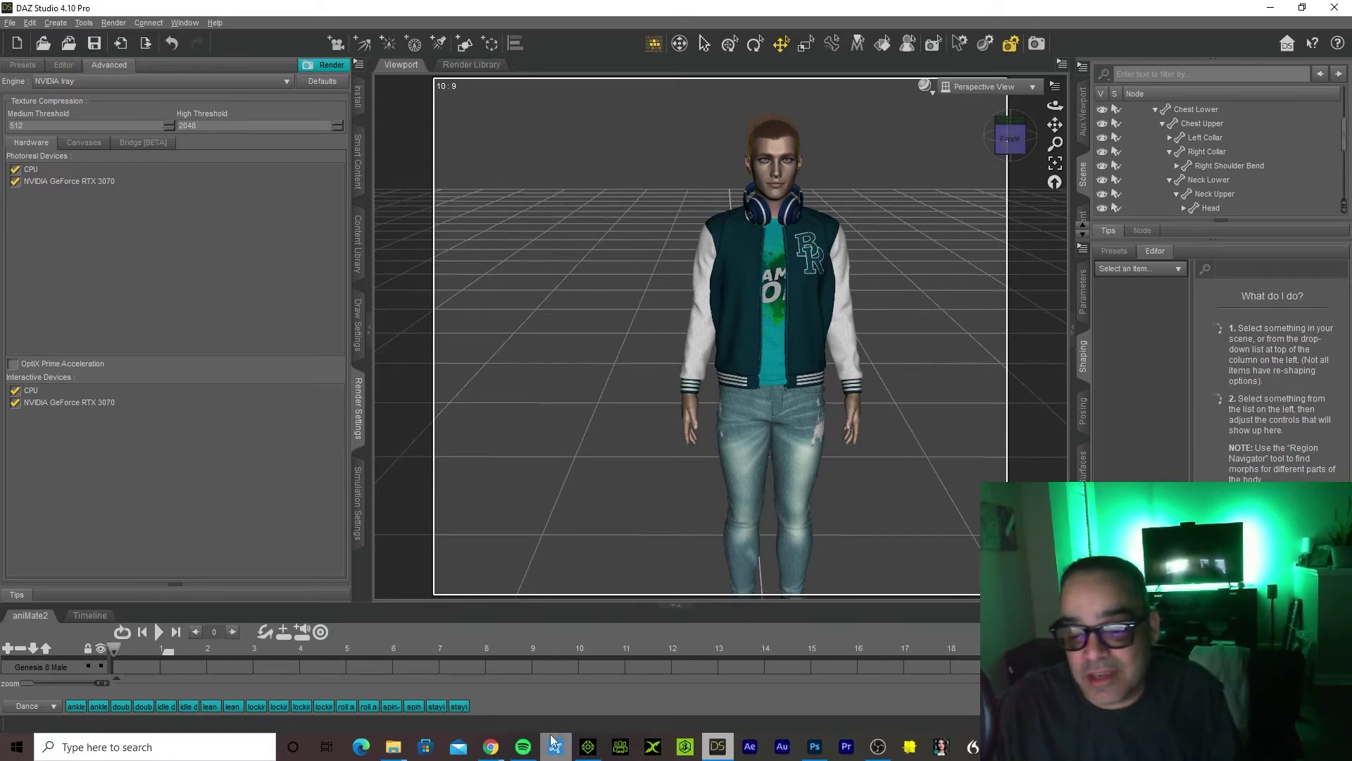
# Switch to the PDF guide, read on through pages 102 and 103 to the preview rendering setup, and maximize the browser window
pyautogui.moveTo(504, 752)
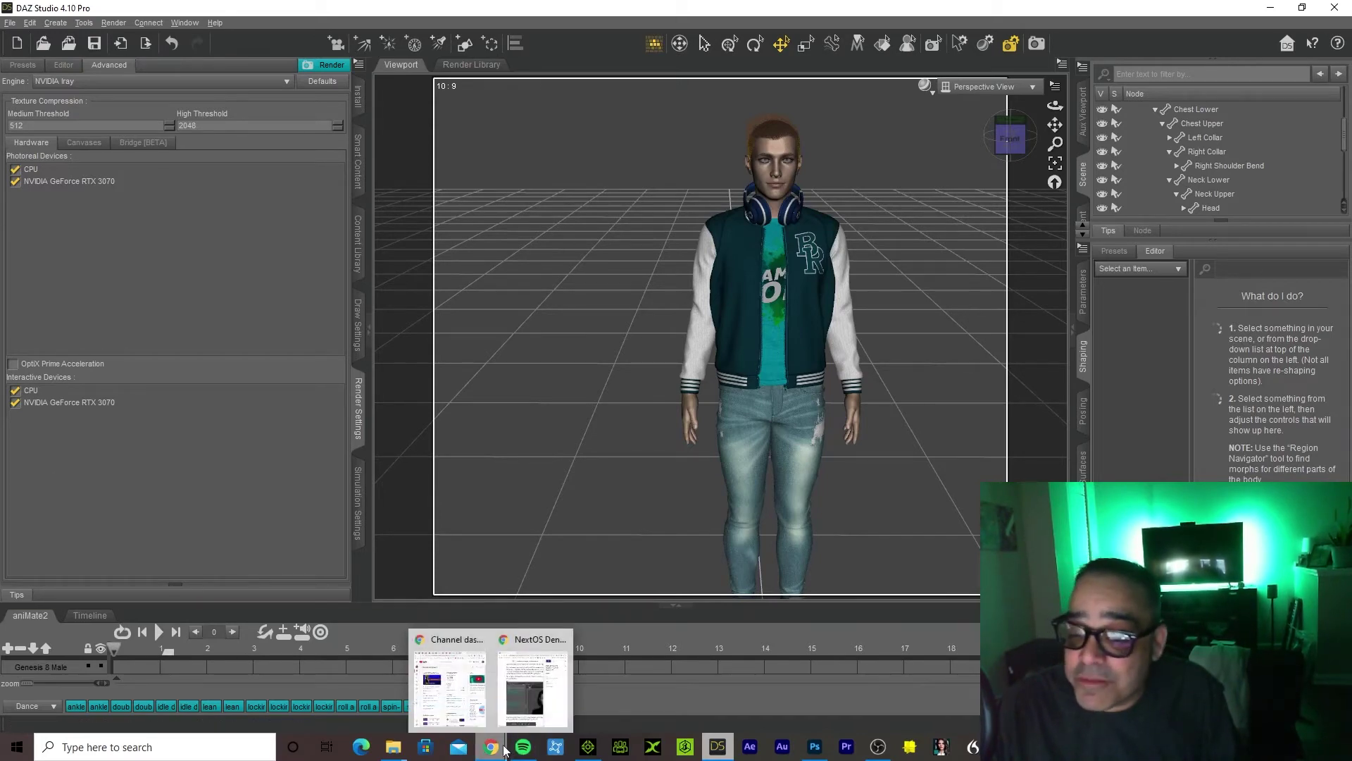
pyautogui.click(514, 717)
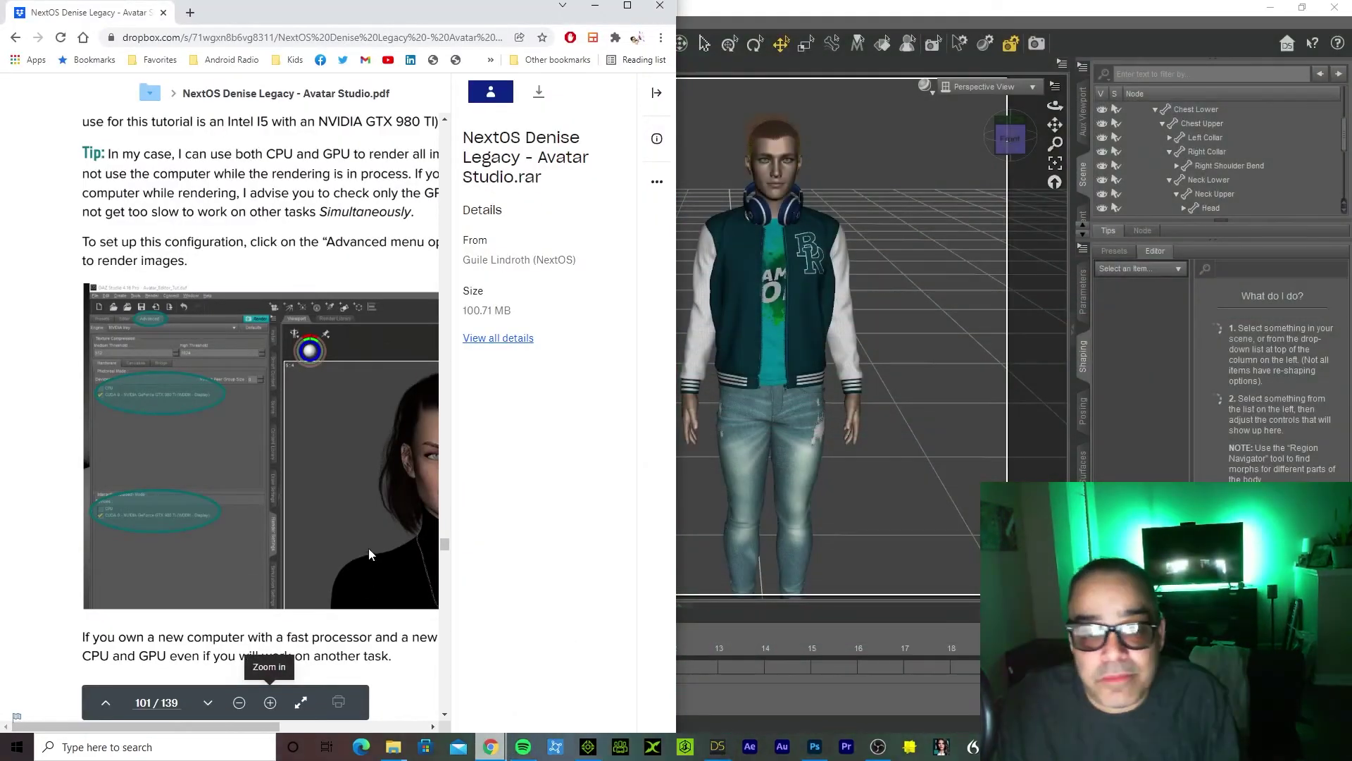
pyautogui.scroll(-3, 318, 466)
pyautogui.scroll(-3, 267, 471)
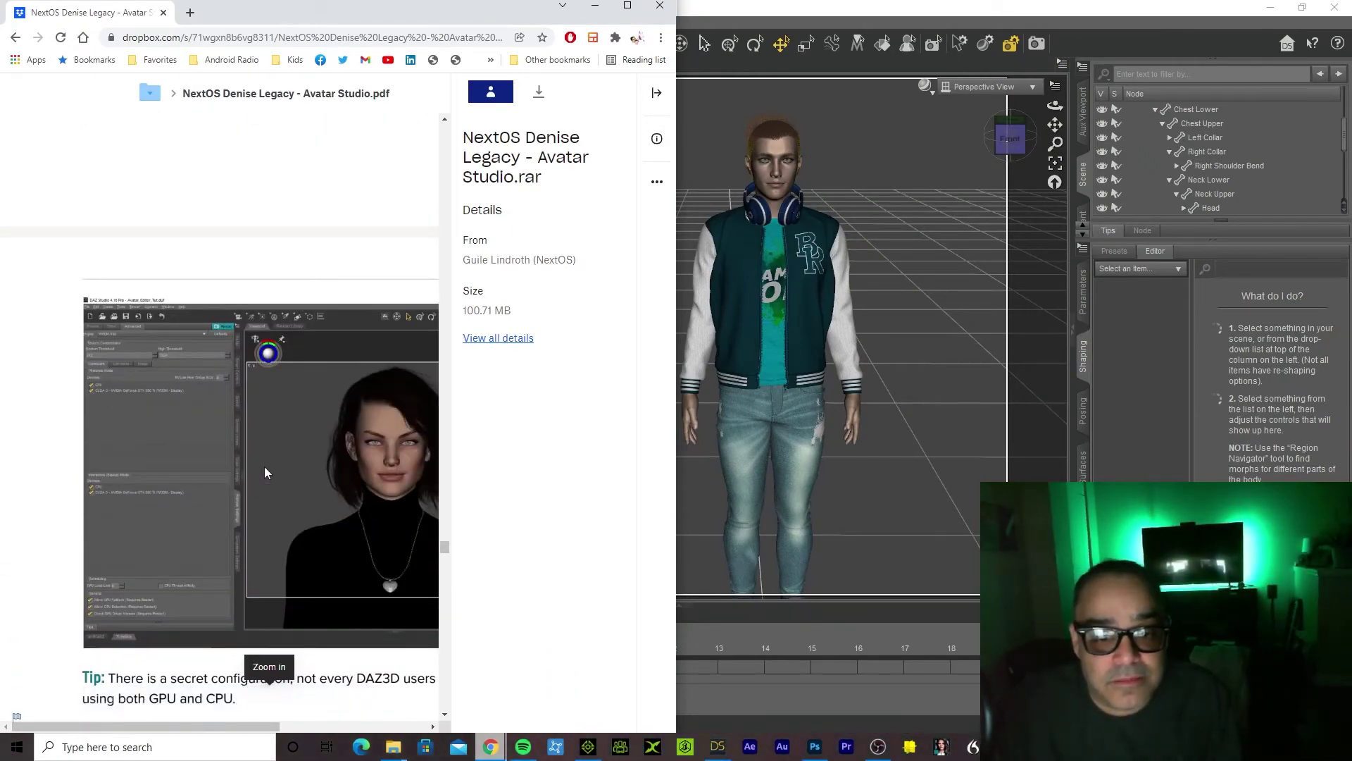
pyautogui.scroll(-3, 266, 472)
pyautogui.scroll(-6, 266, 468)
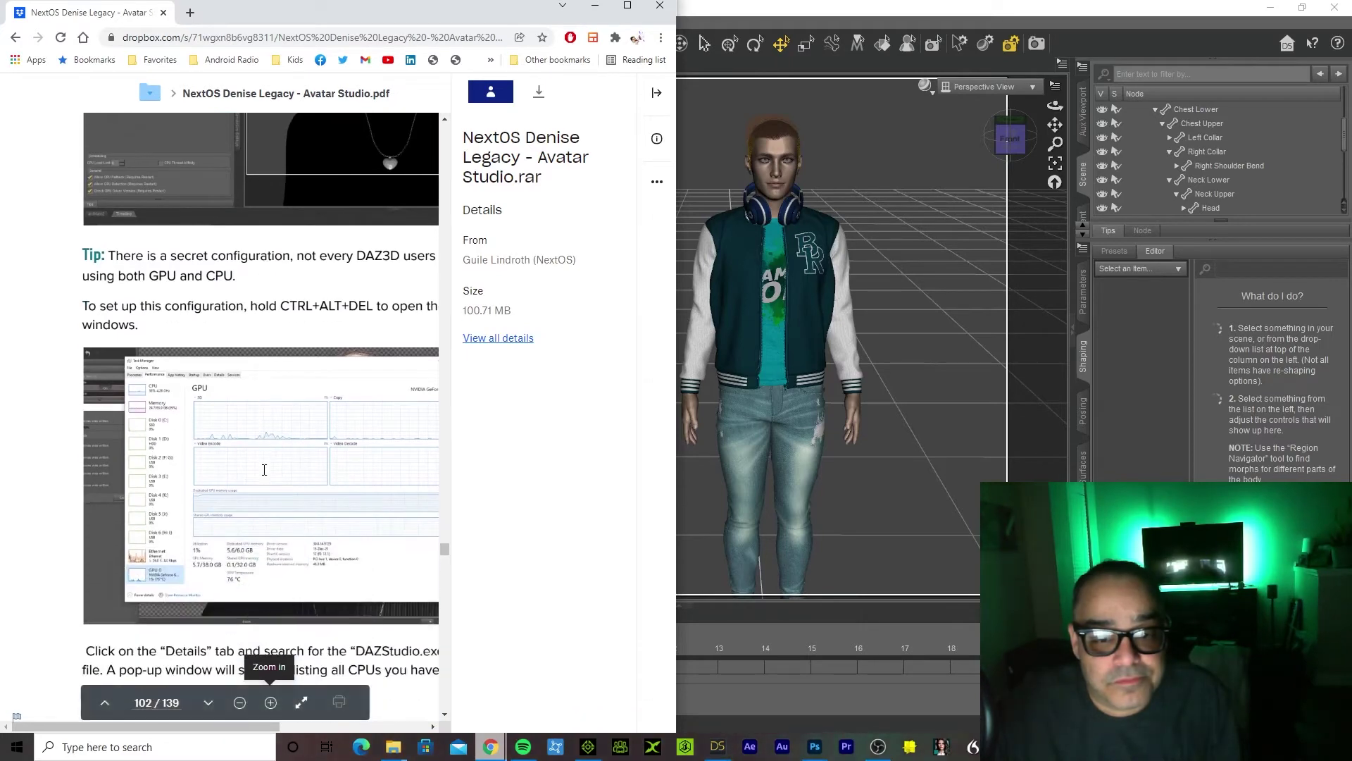
pyautogui.scroll(-8, 266, 475)
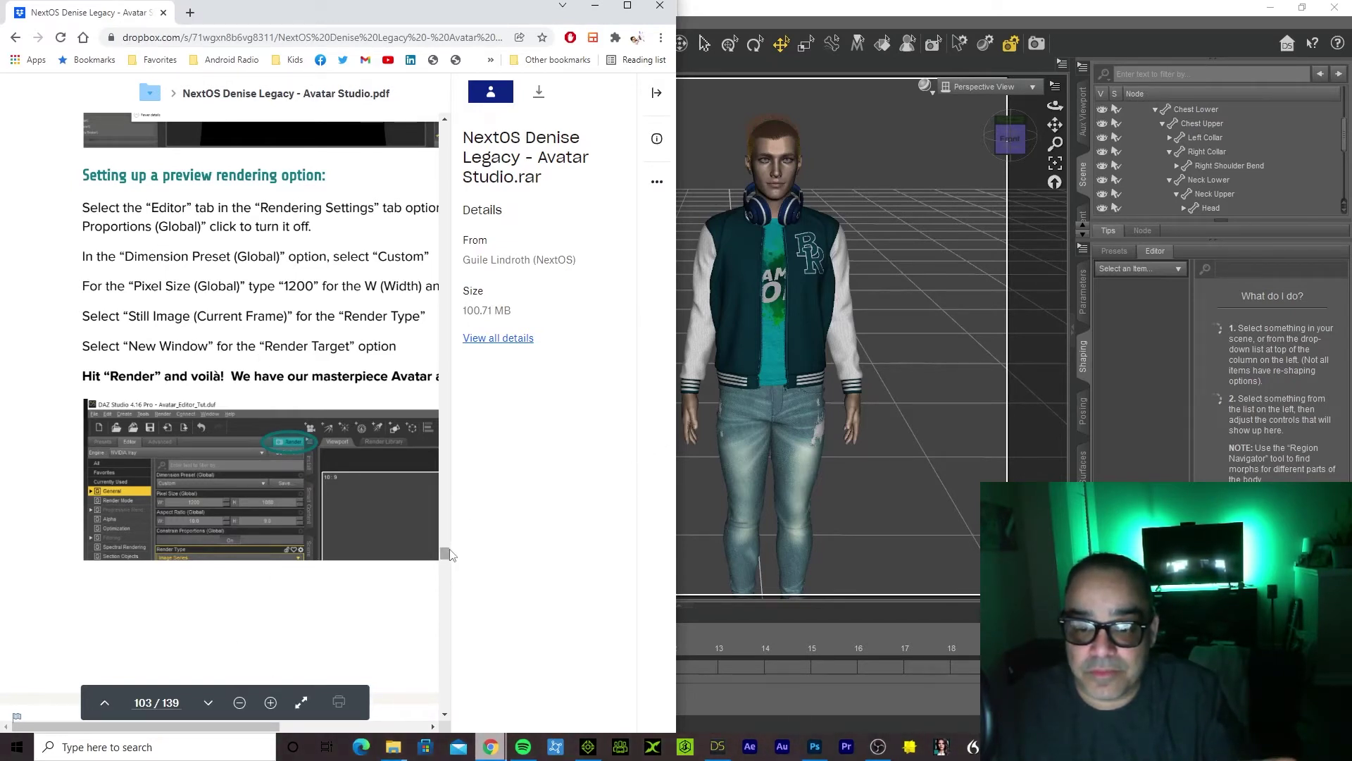
pyautogui.doubleClick(342, 14)
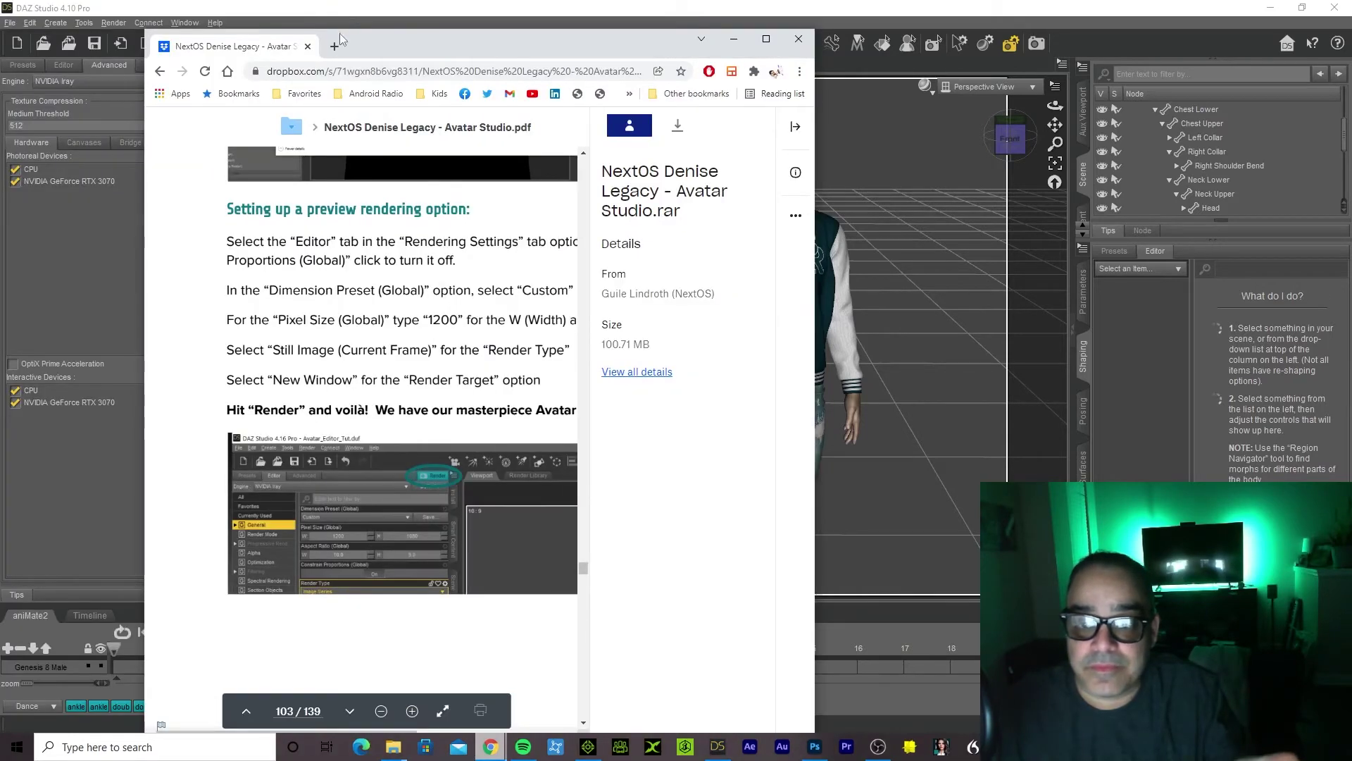
pyautogui.doubleClick(417, 43)
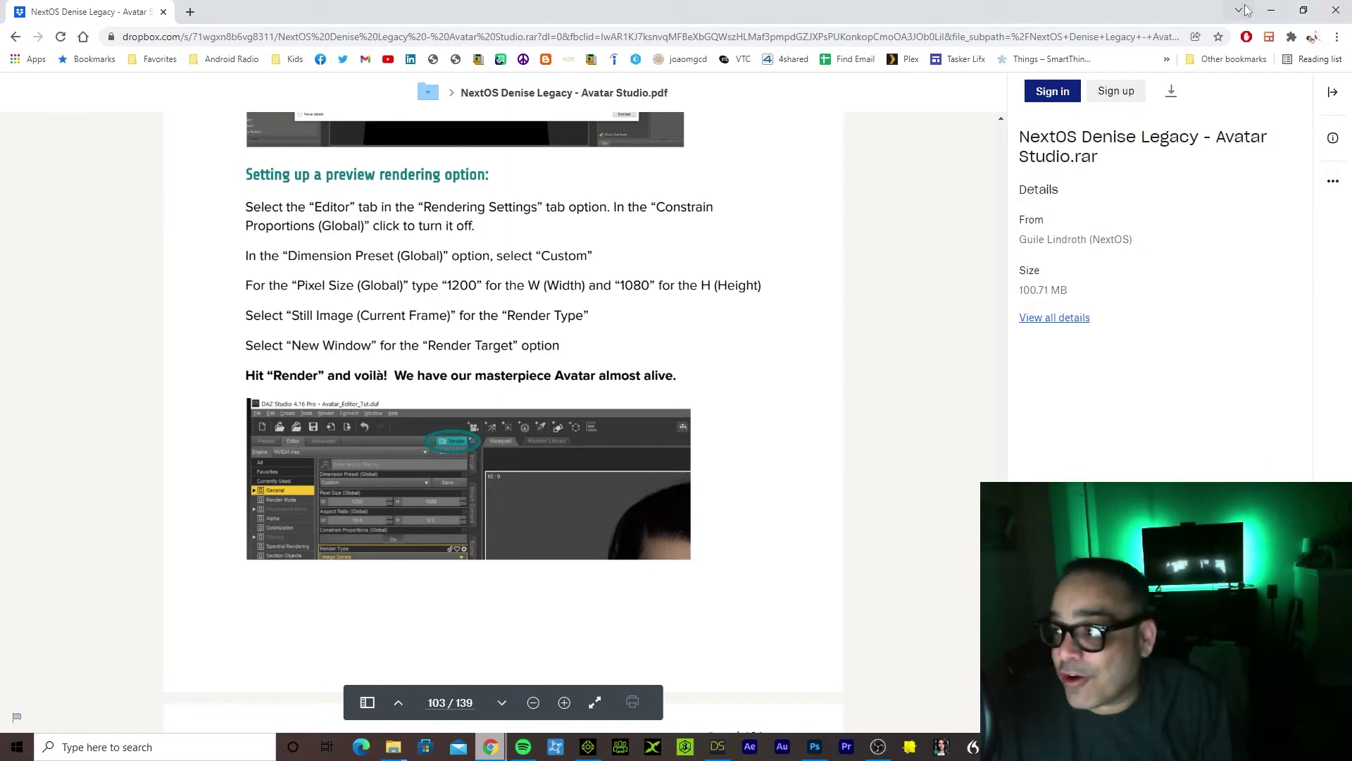
# View the Render Mode group in the DAZ Studio render settings editor and check it against page 103 of the guide
pyautogui.click(1272, 10)
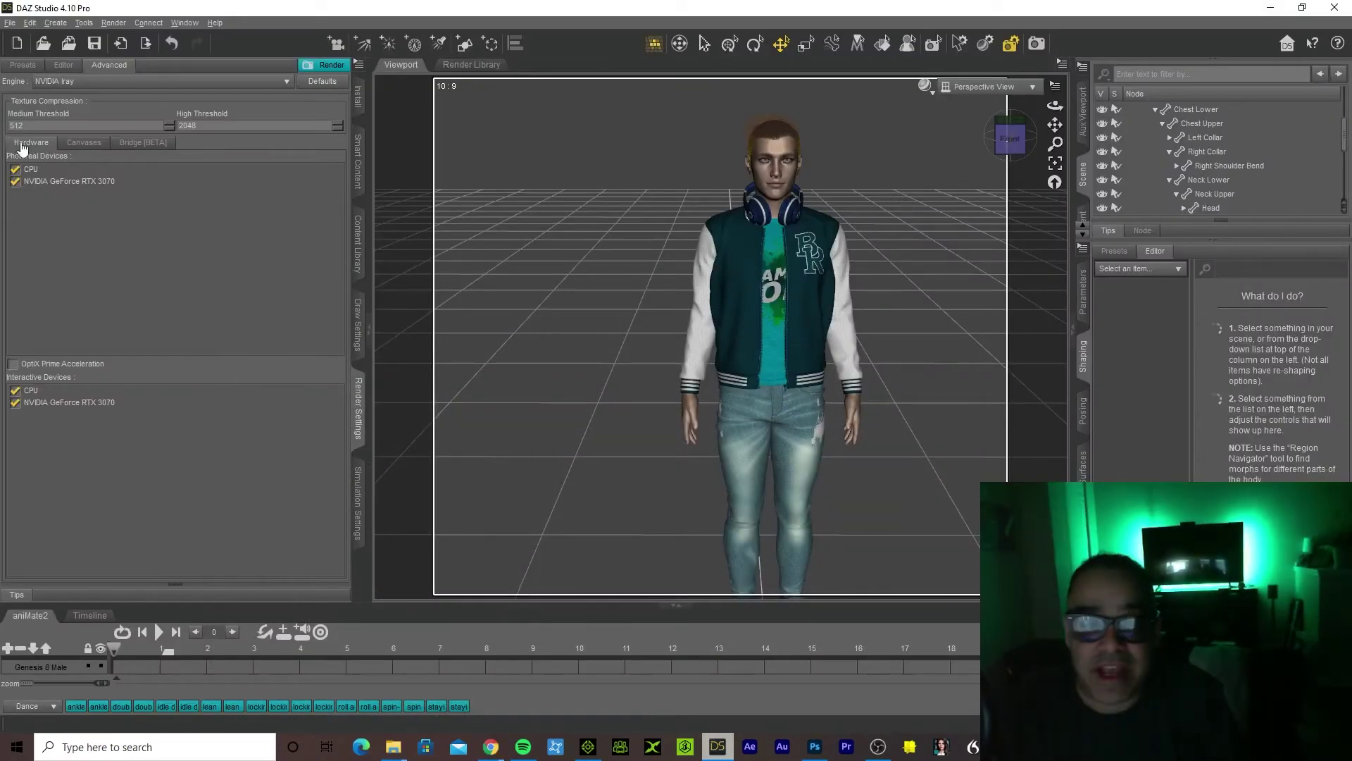
pyautogui.click(28, 67)
pyautogui.click(62, 64)
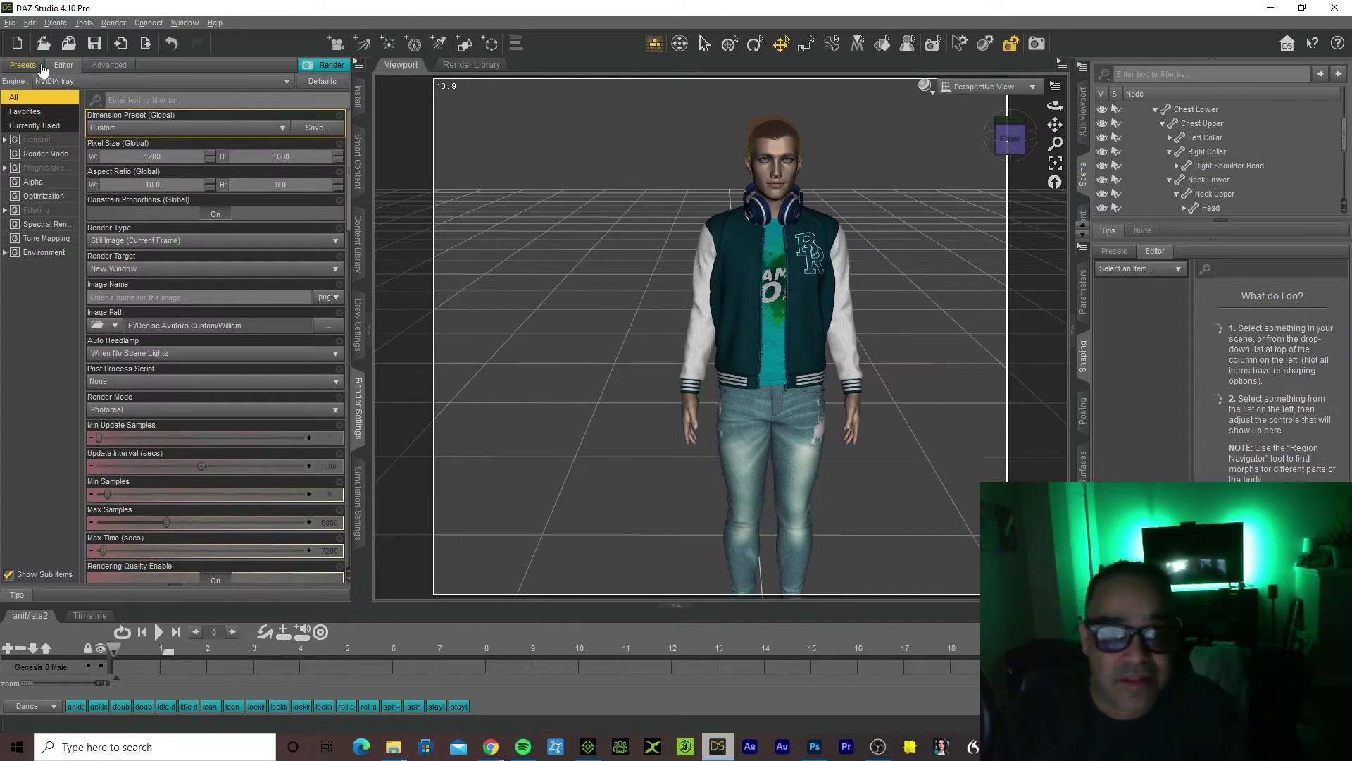
pyautogui.click(47, 155)
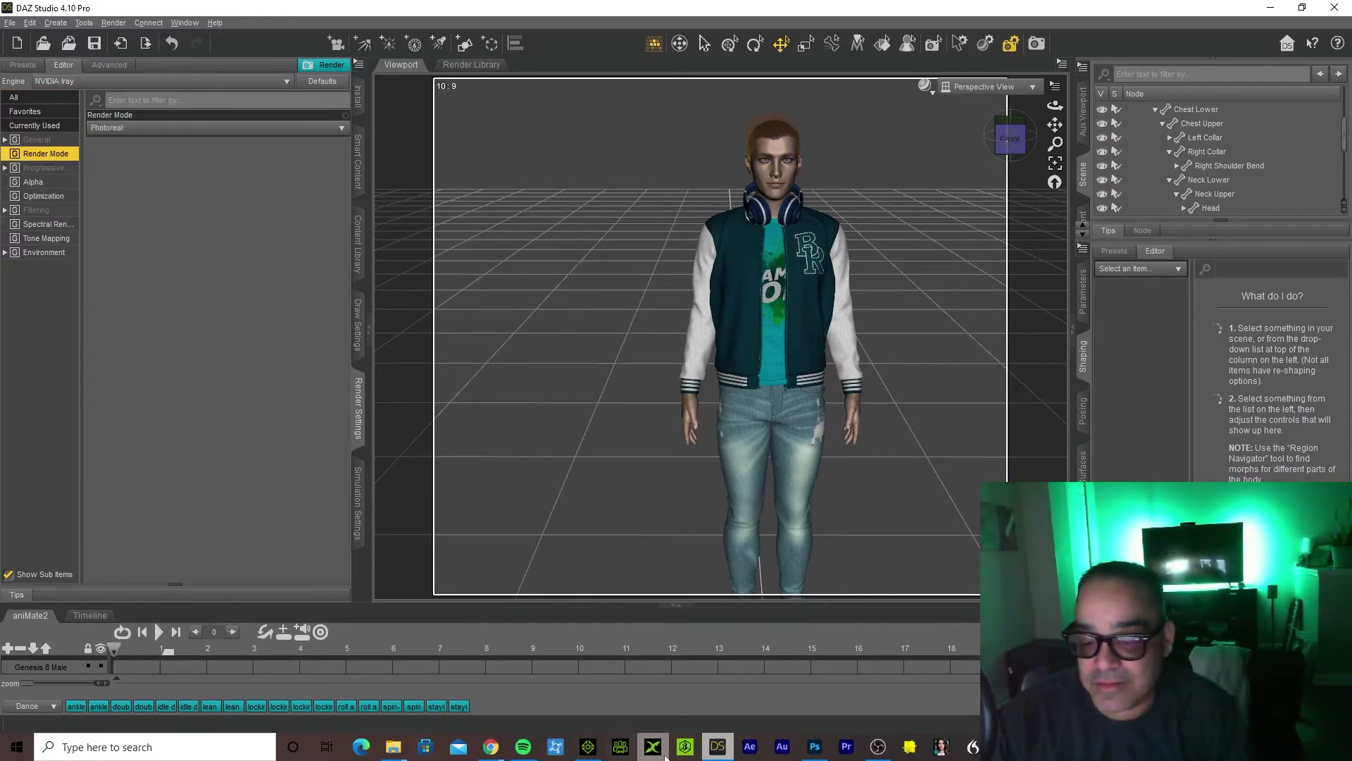
pyautogui.click(731, 743)
pyautogui.click(731, 743)
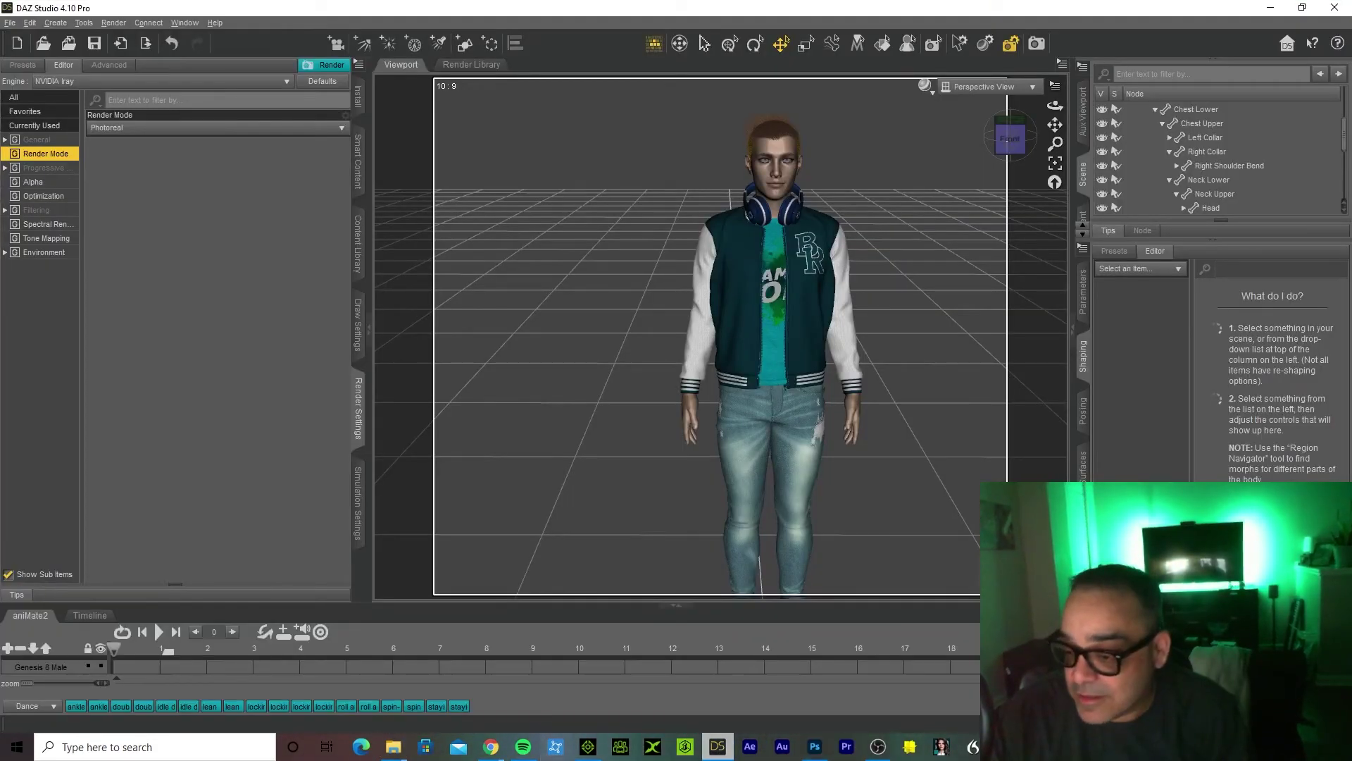
pyautogui.moveTo(491, 745)
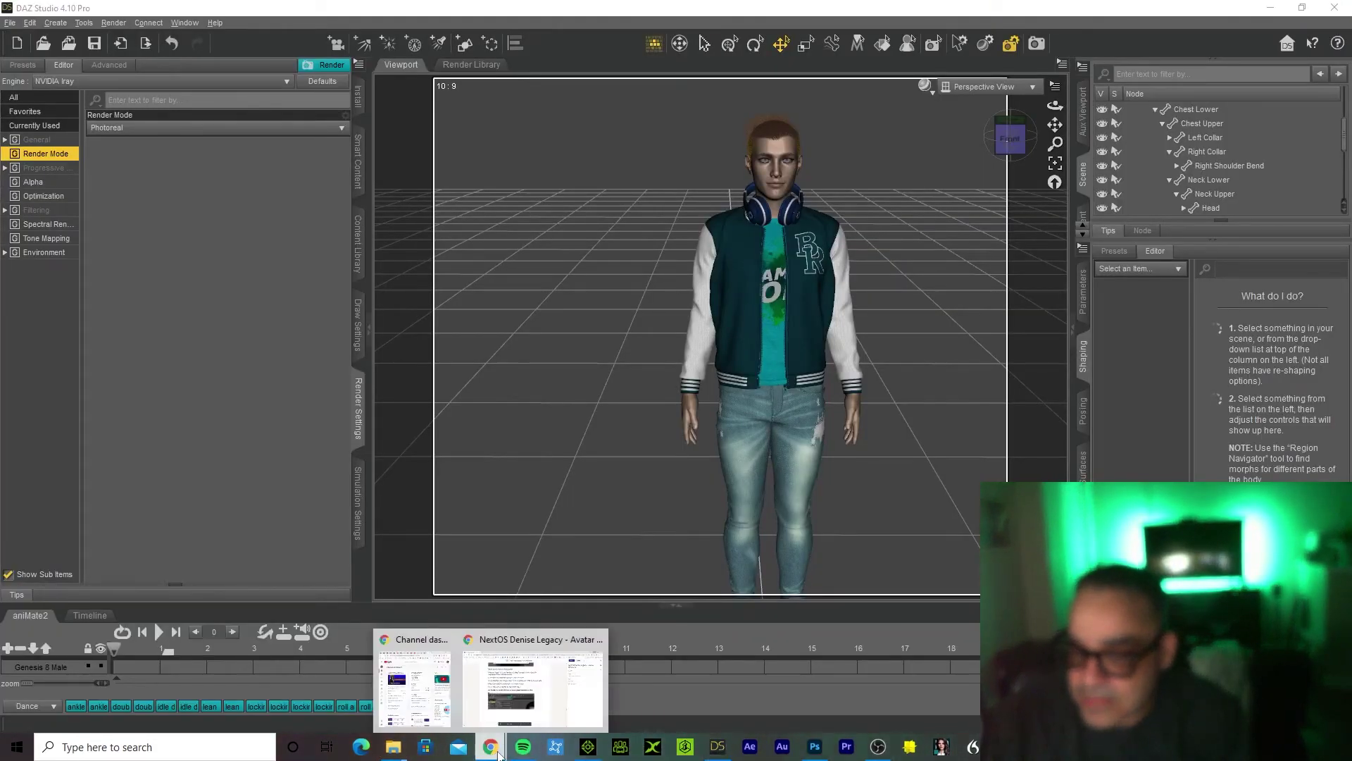
pyautogui.click(498, 692)
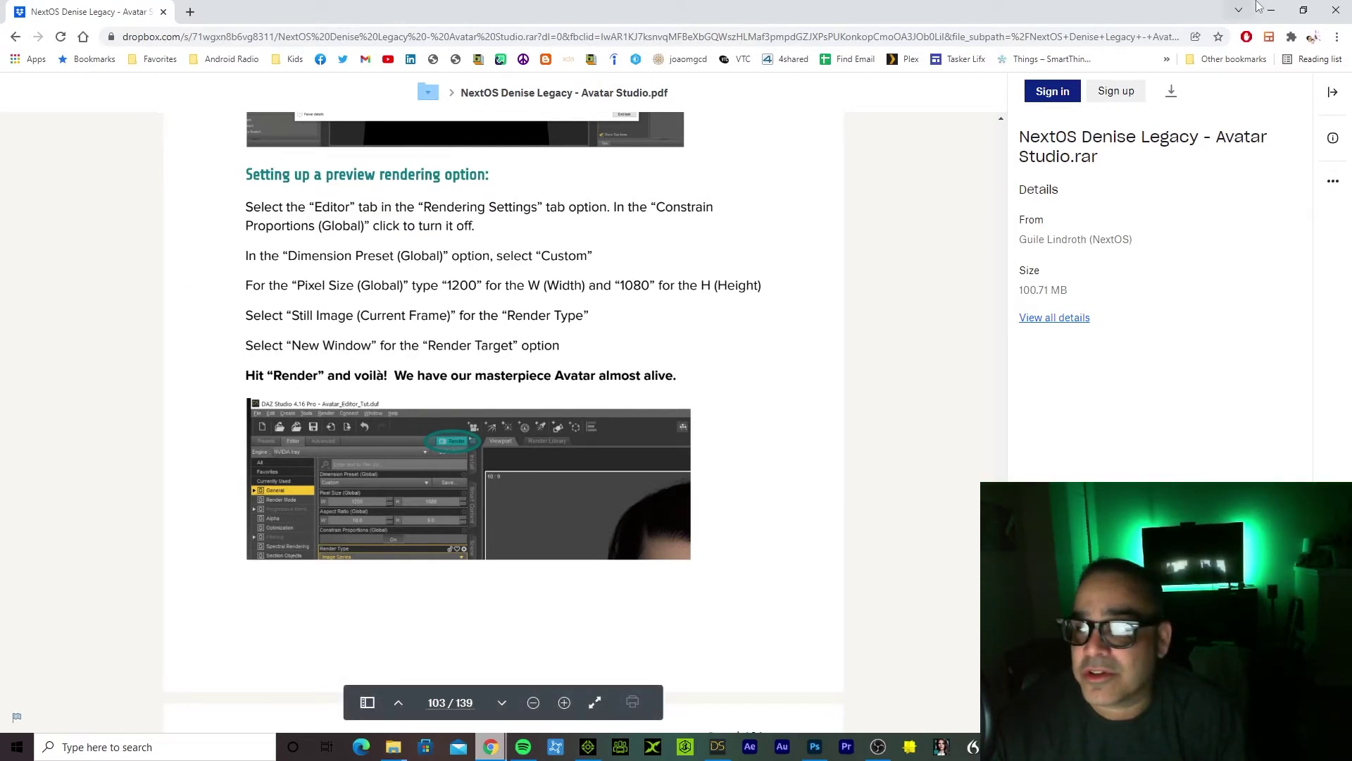
# Return to DAZ Studio and turn off Constrain Proportions (Global) in the General render settings
pyautogui.click(1280, 7)
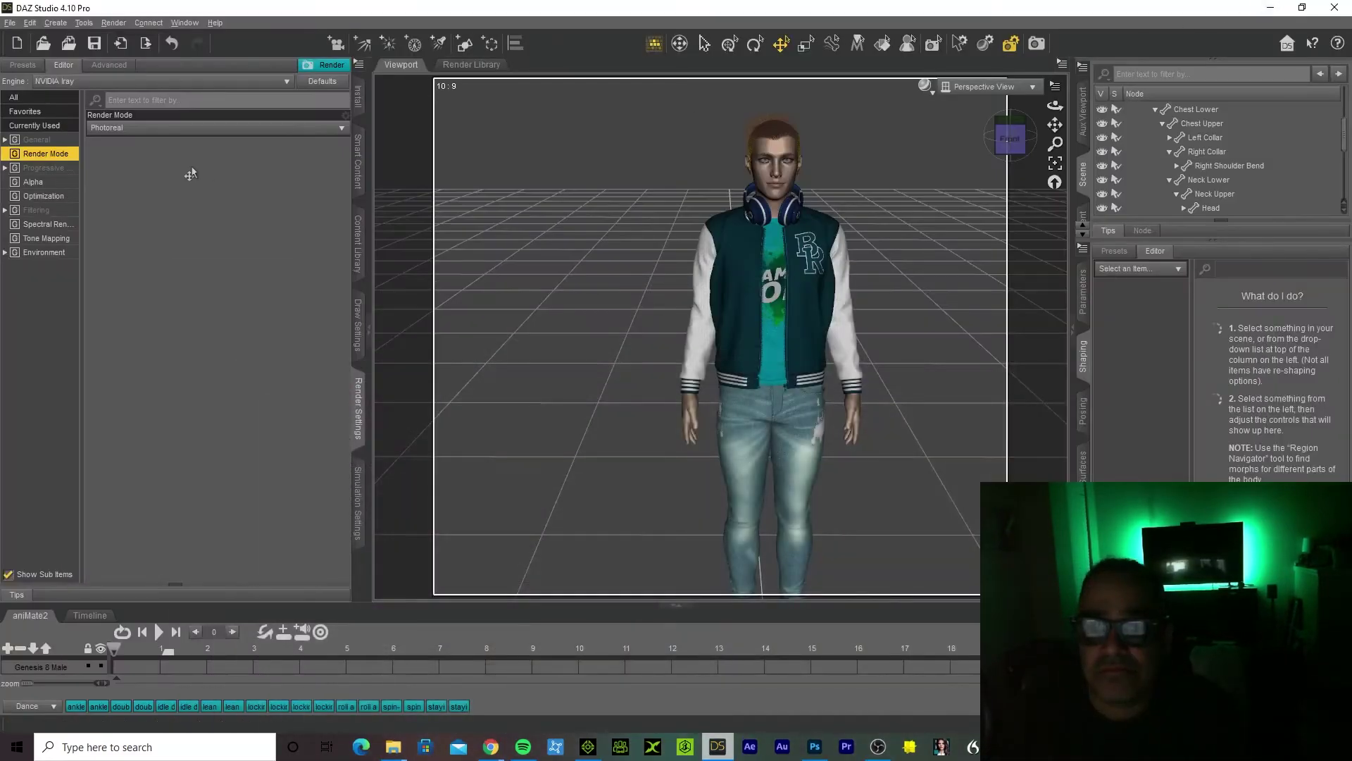
pyautogui.click(100, 114)
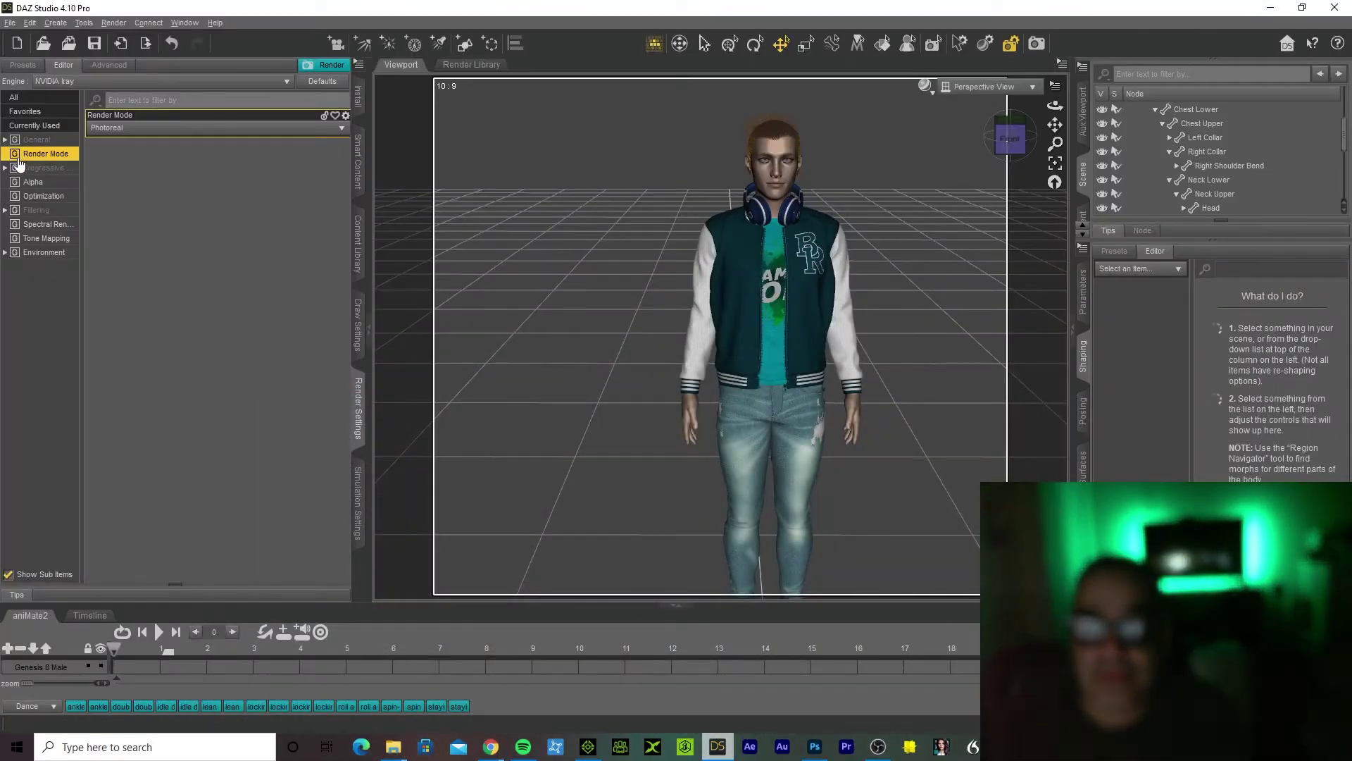
pyautogui.click(32, 141)
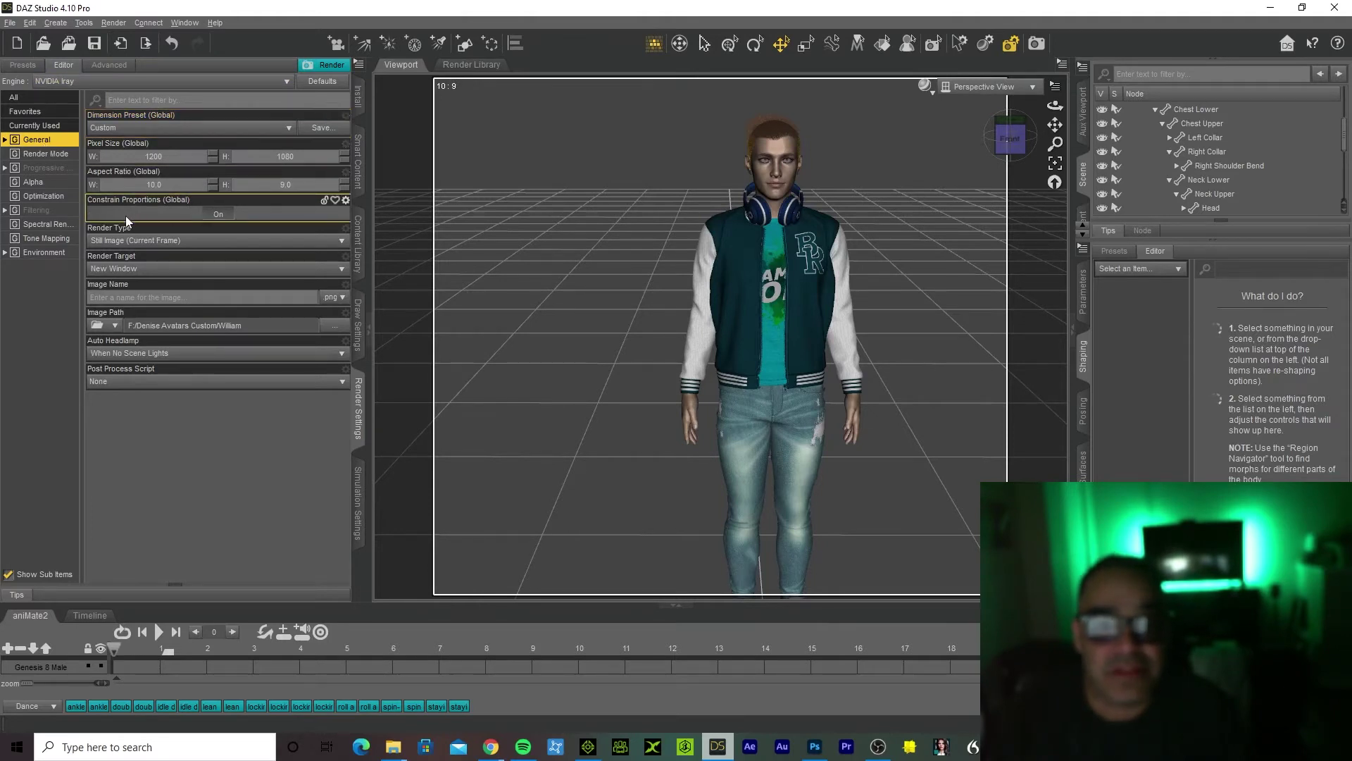
pyautogui.click(218, 215)
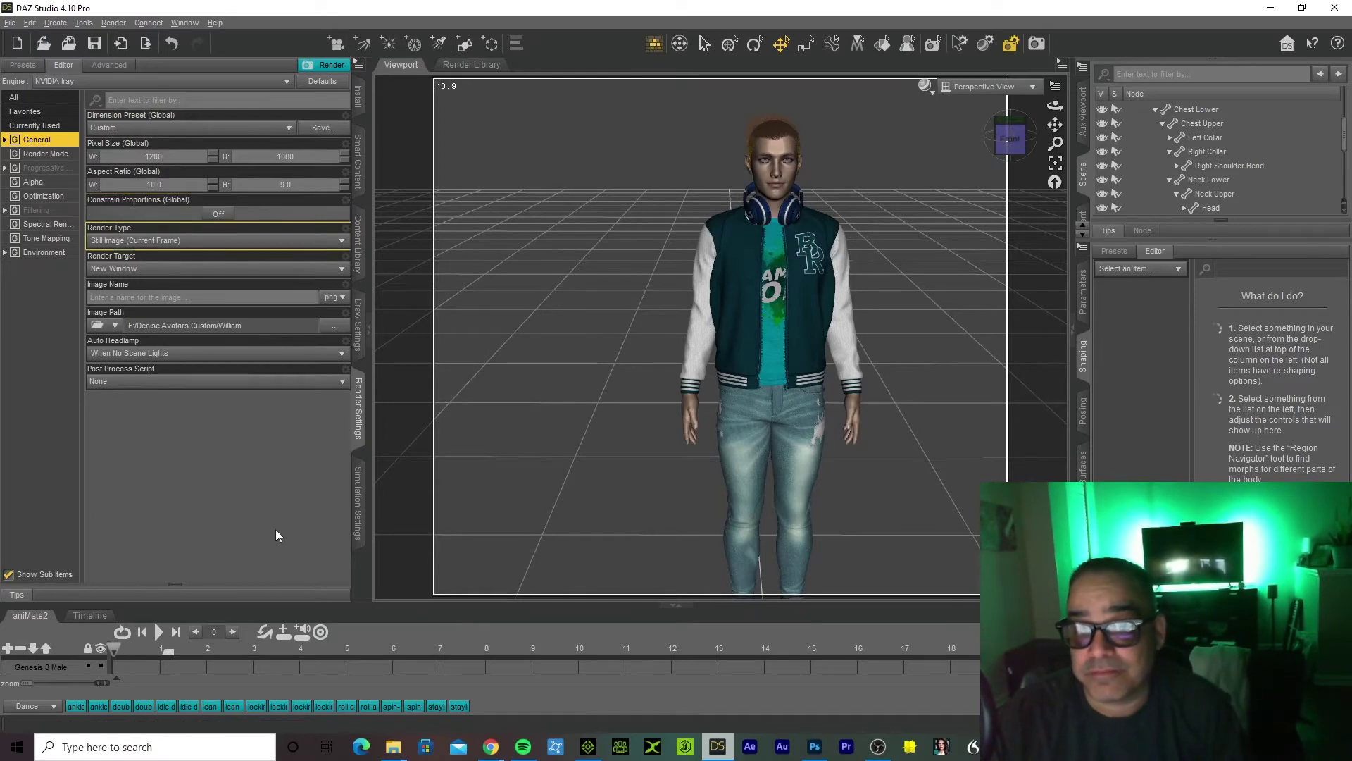
# Switch back to the guide and reread the dimension preset and pixel size instructions on page 103
pyautogui.click(713, 750)
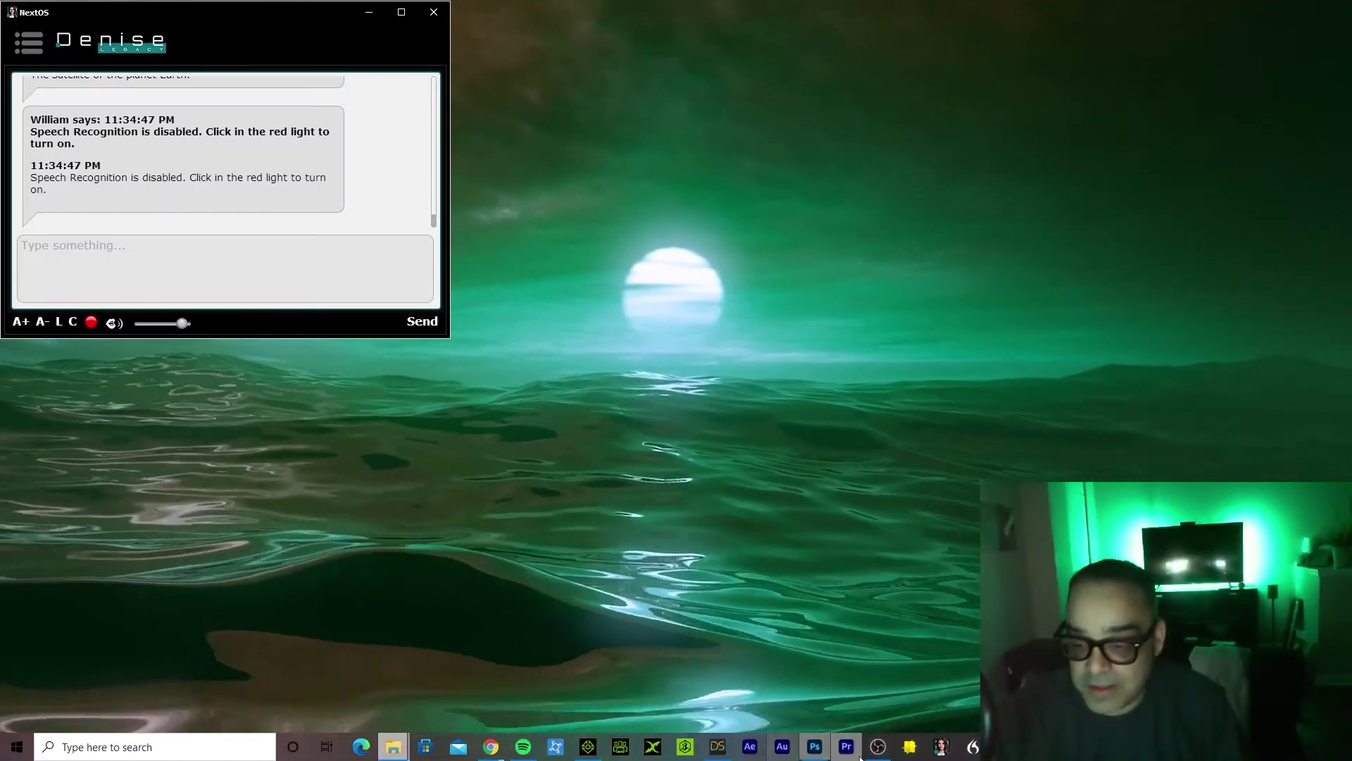
pyautogui.moveTo(493, 737)
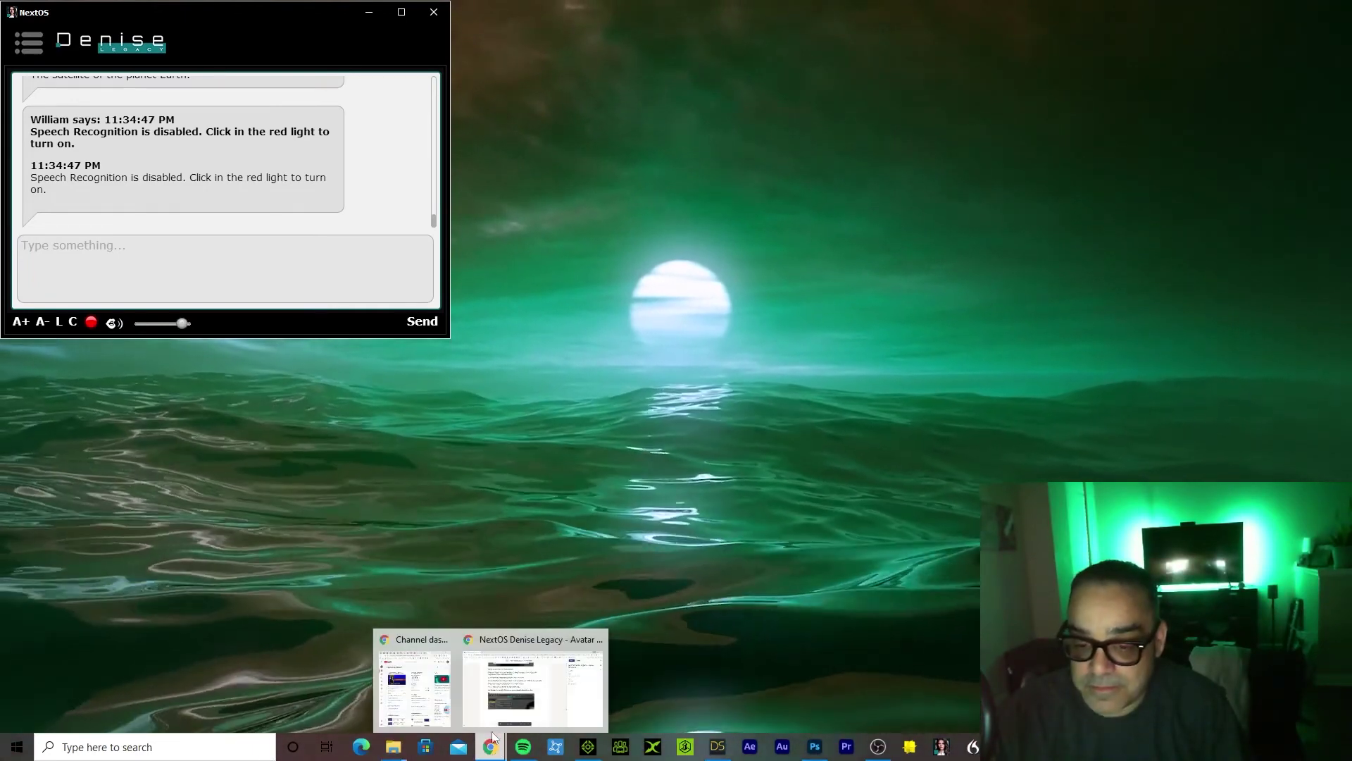
pyautogui.click(496, 678)
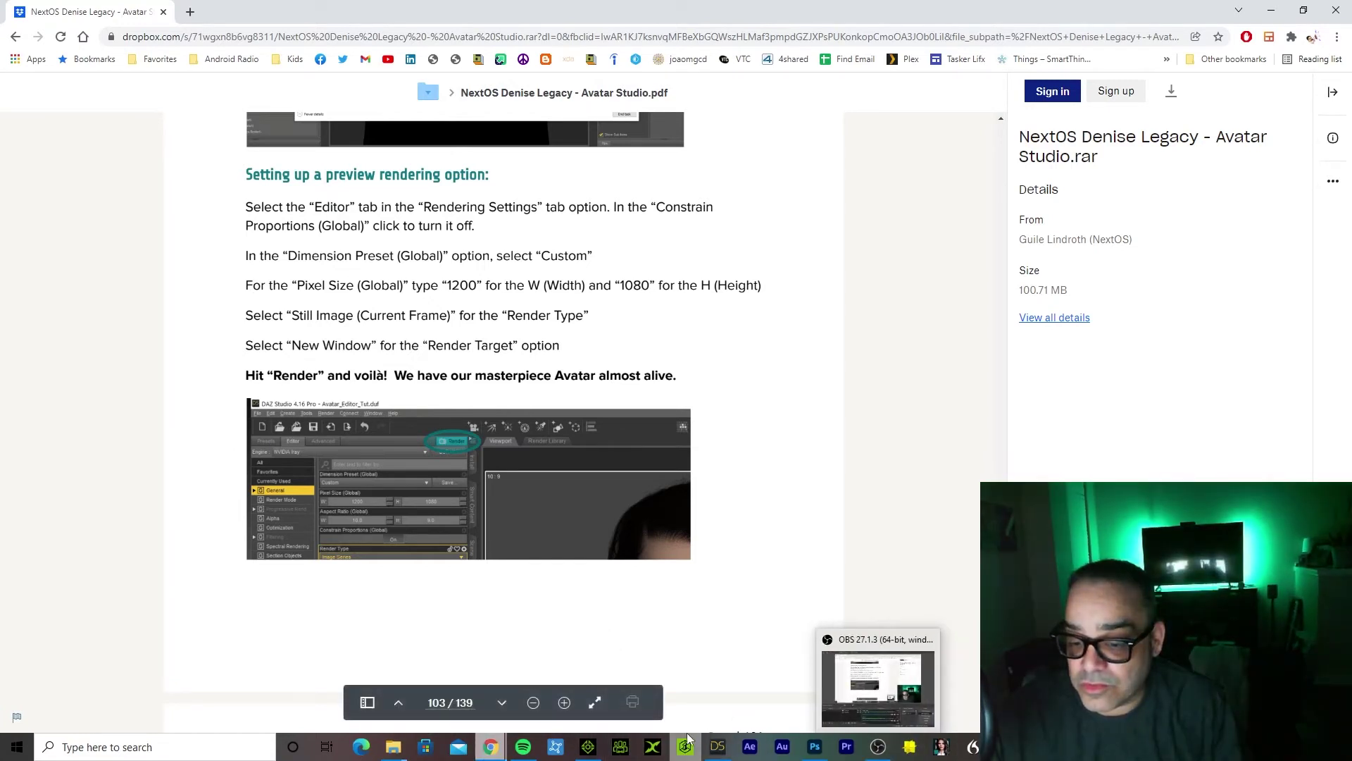
pyautogui.moveTo(707, 751)
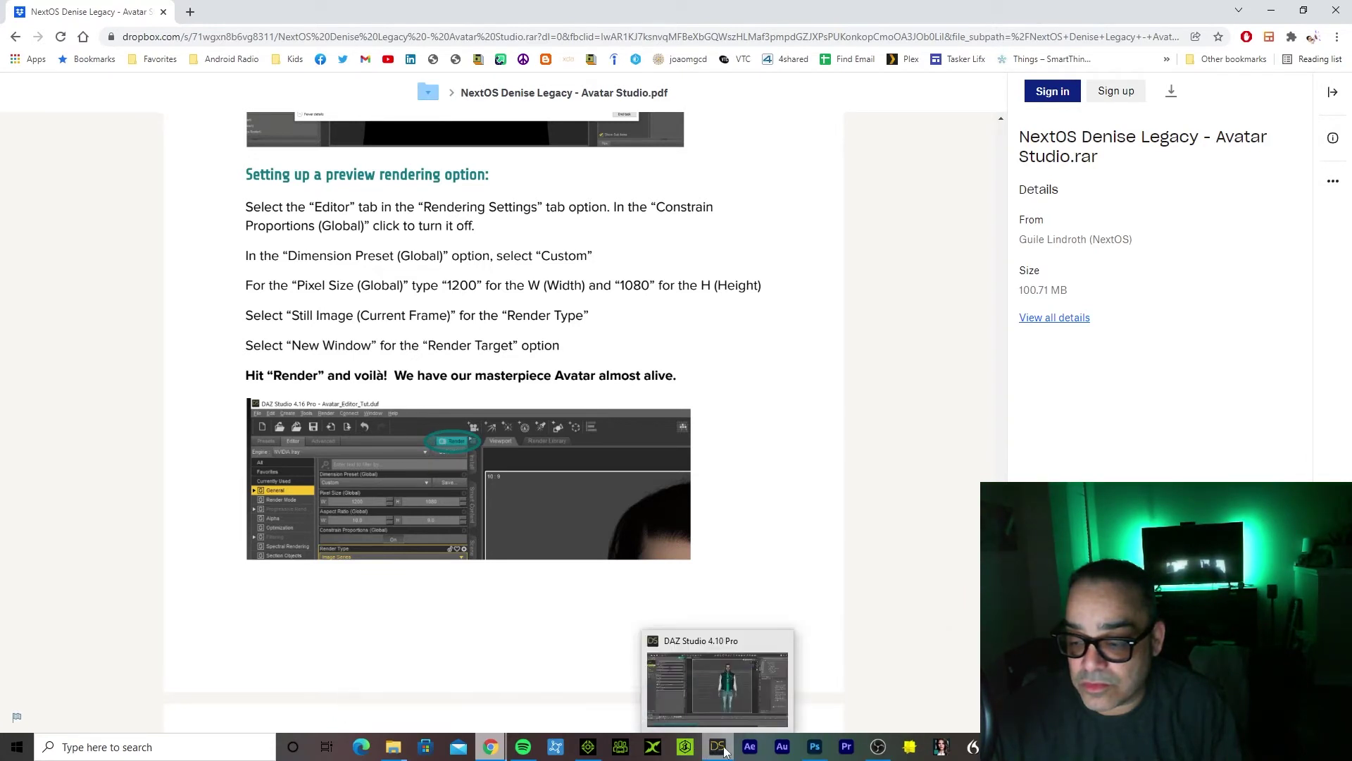
pyautogui.click(714, 749)
pyautogui.moveTo(714, 751)
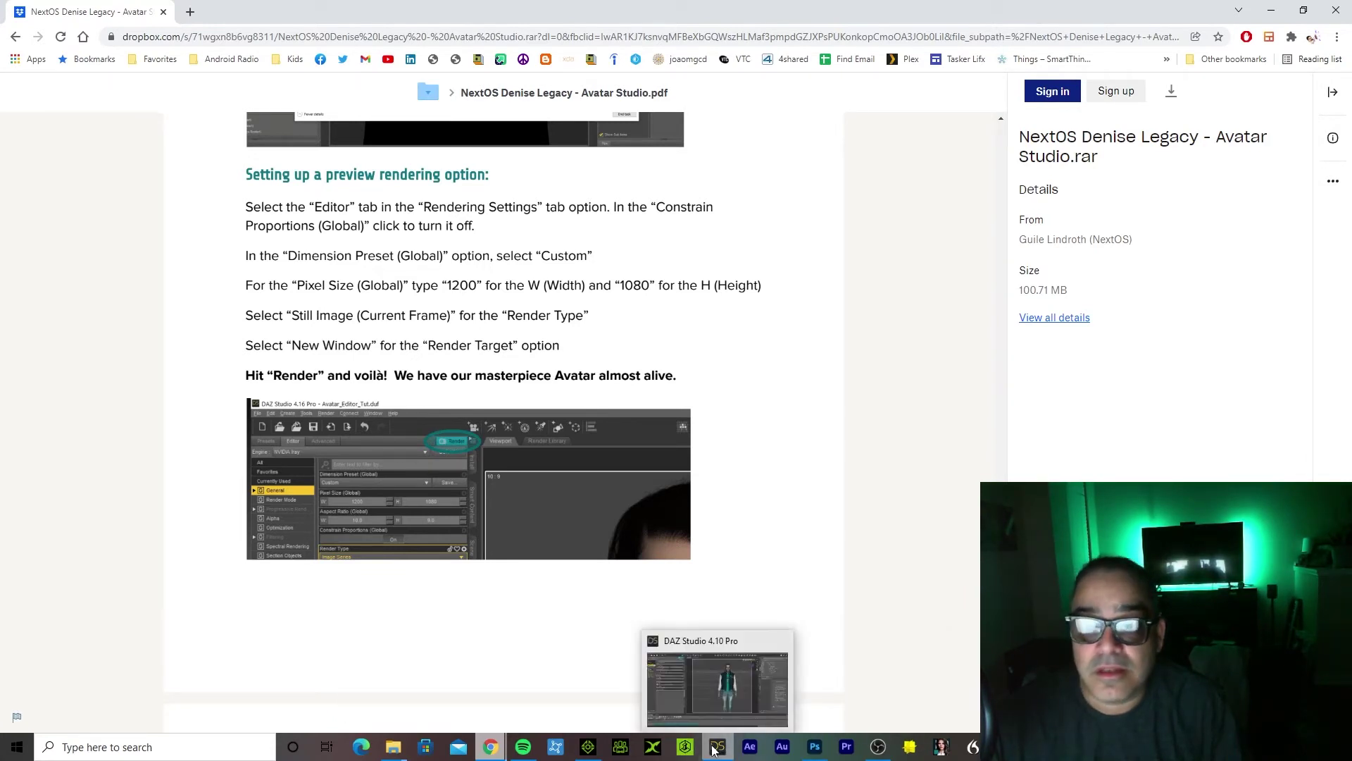
# In DAZ Studio, choose Custom as the Dimension Preset (Global) for the render
pyautogui.click(717, 687)
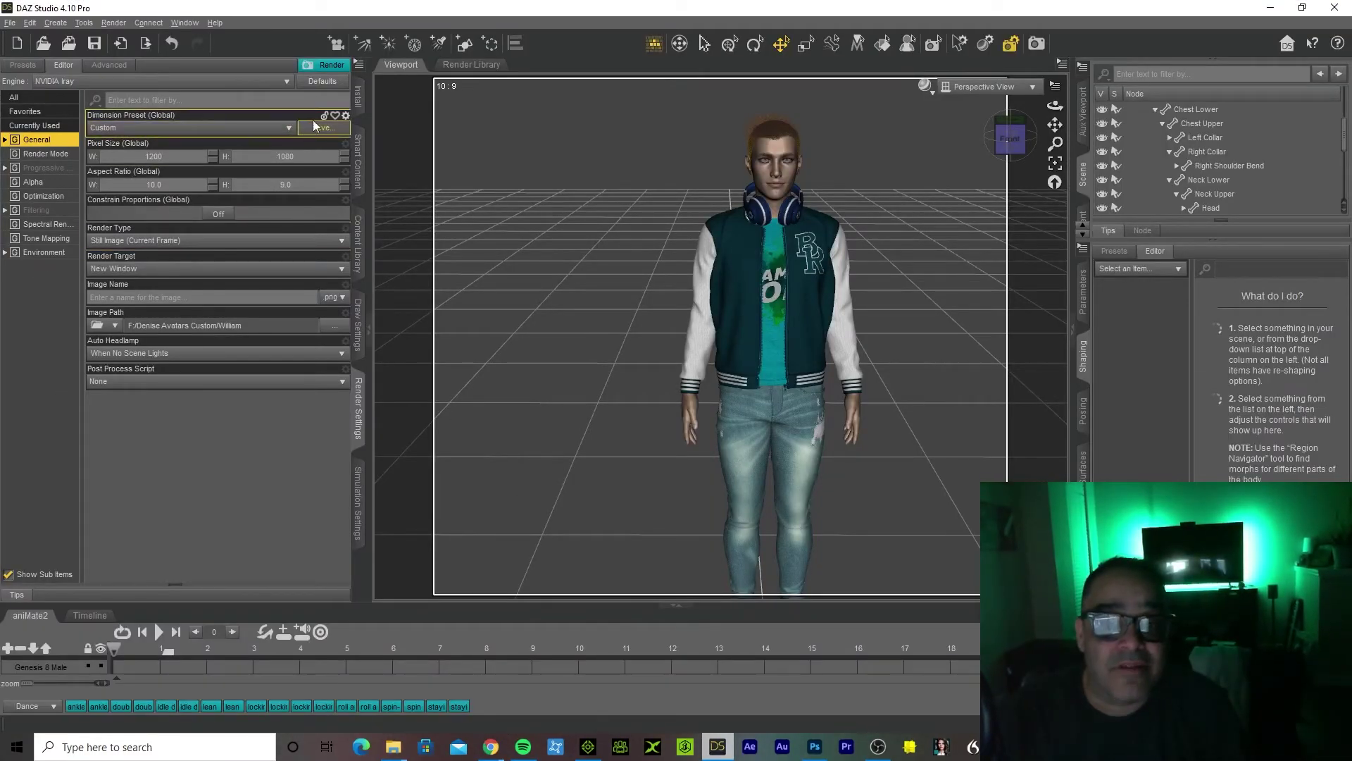
pyautogui.click(289, 128)
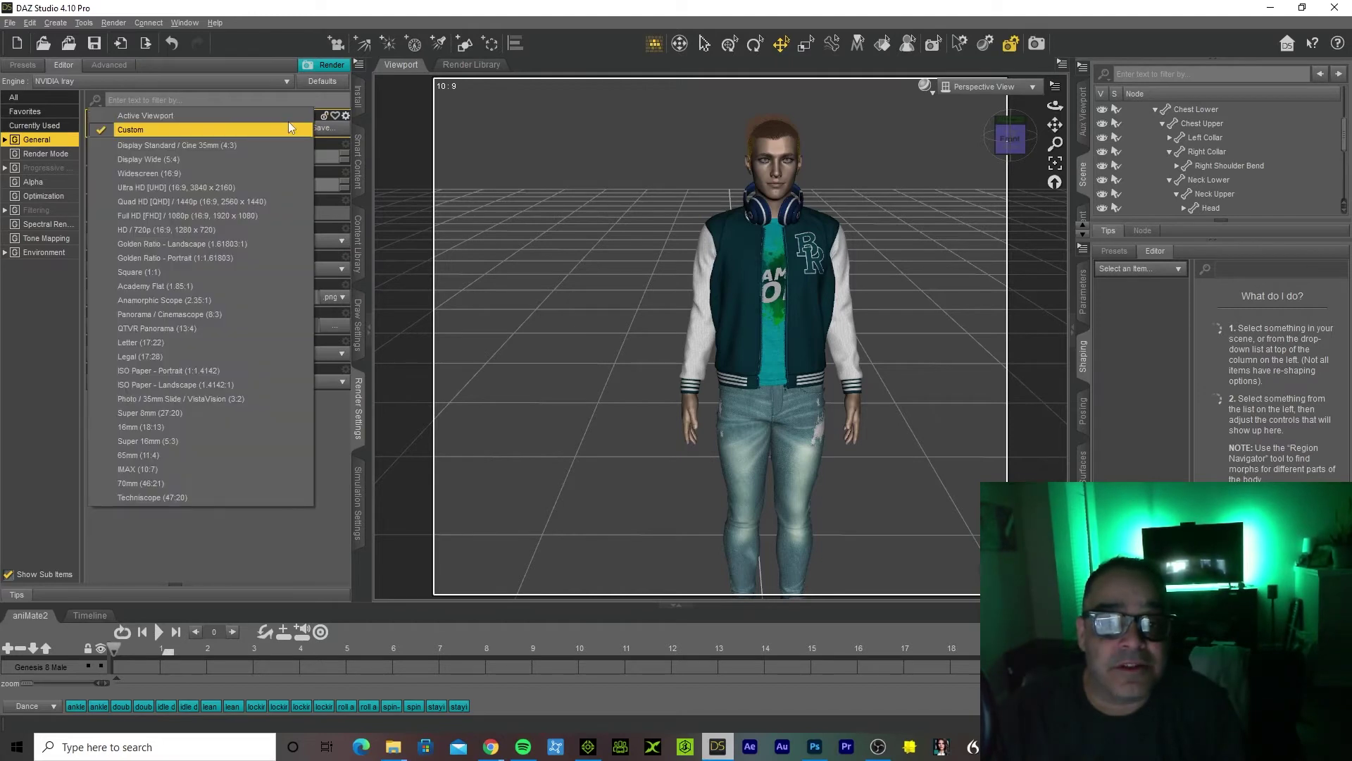
pyautogui.click(255, 129)
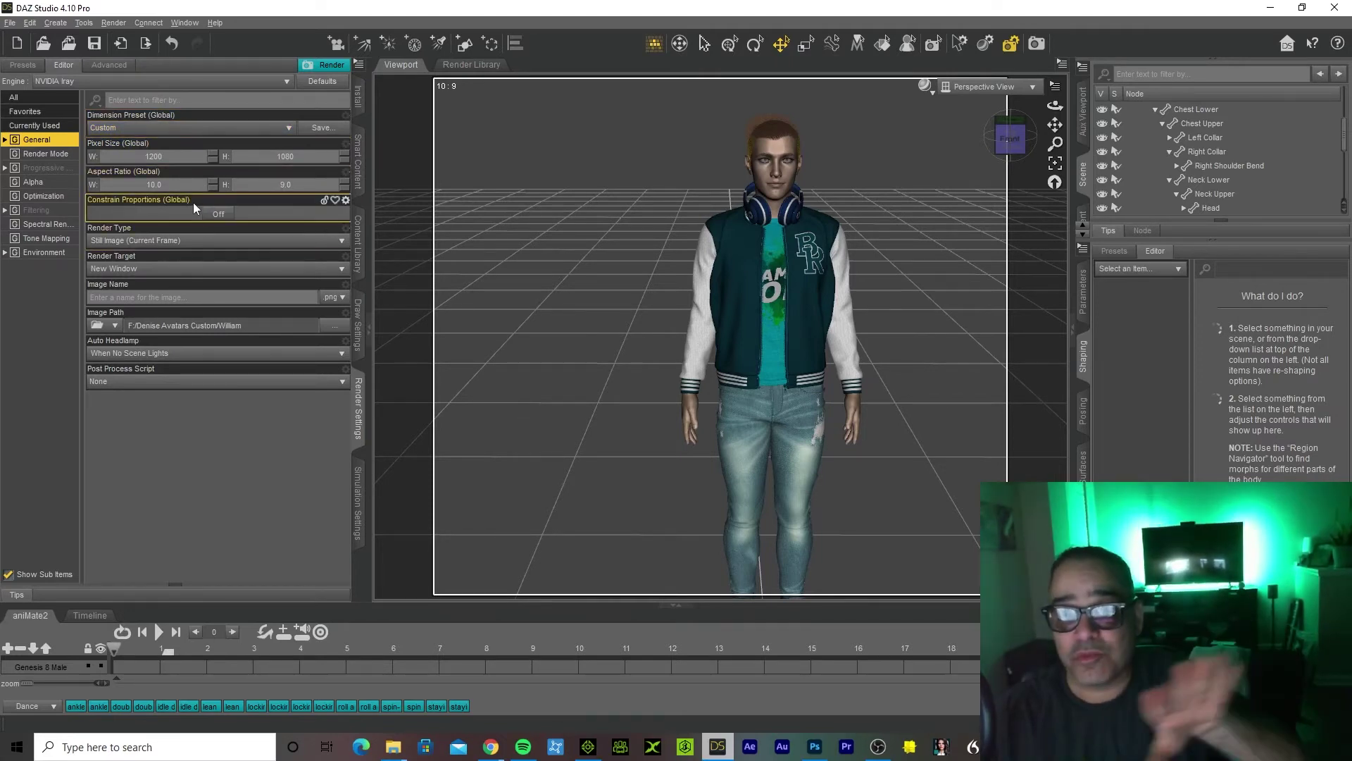
pyautogui.click(201, 129)
pyautogui.click(201, 129)
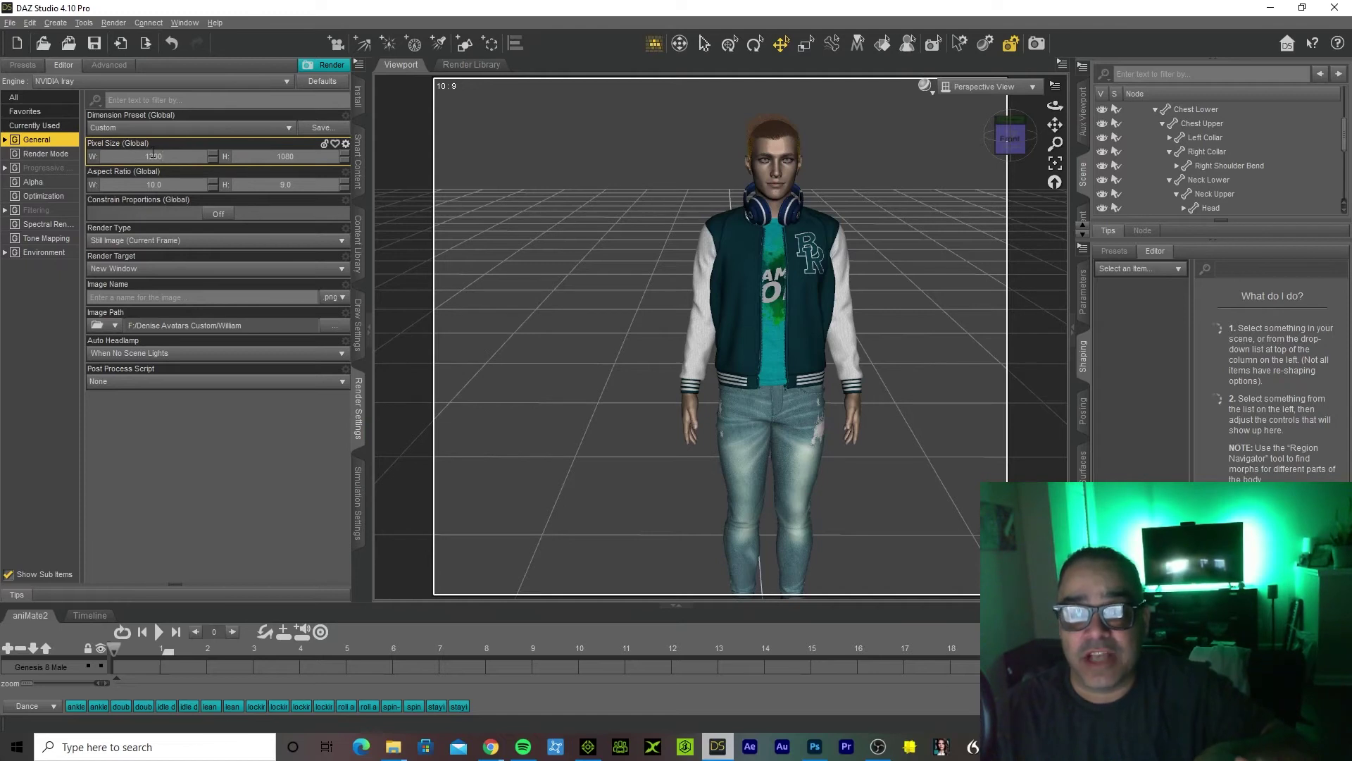
# Check the Pixel Size (Global) and Render Type settings in DAZ Studio against the preview rendering instructions on page 103 of the guide
pyautogui.click(254, 155)
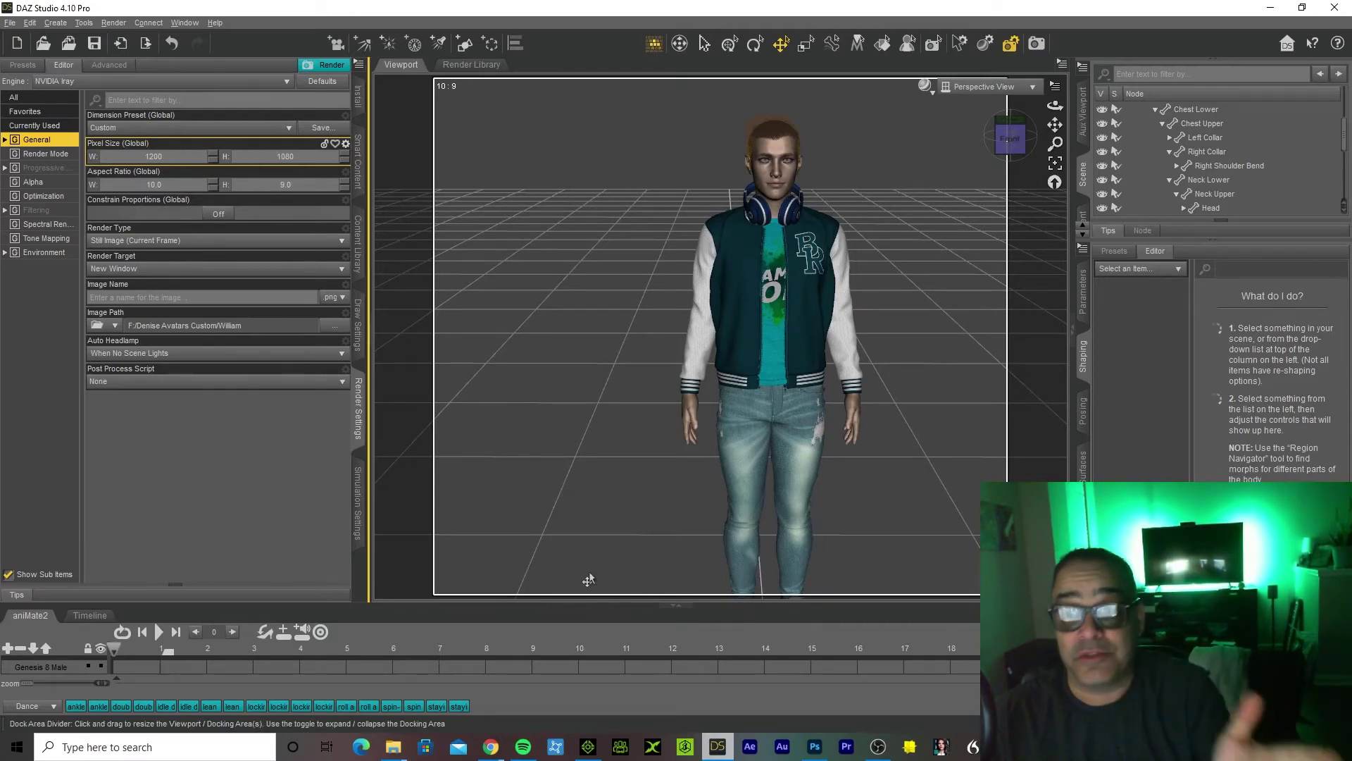
pyautogui.click(708, 748)
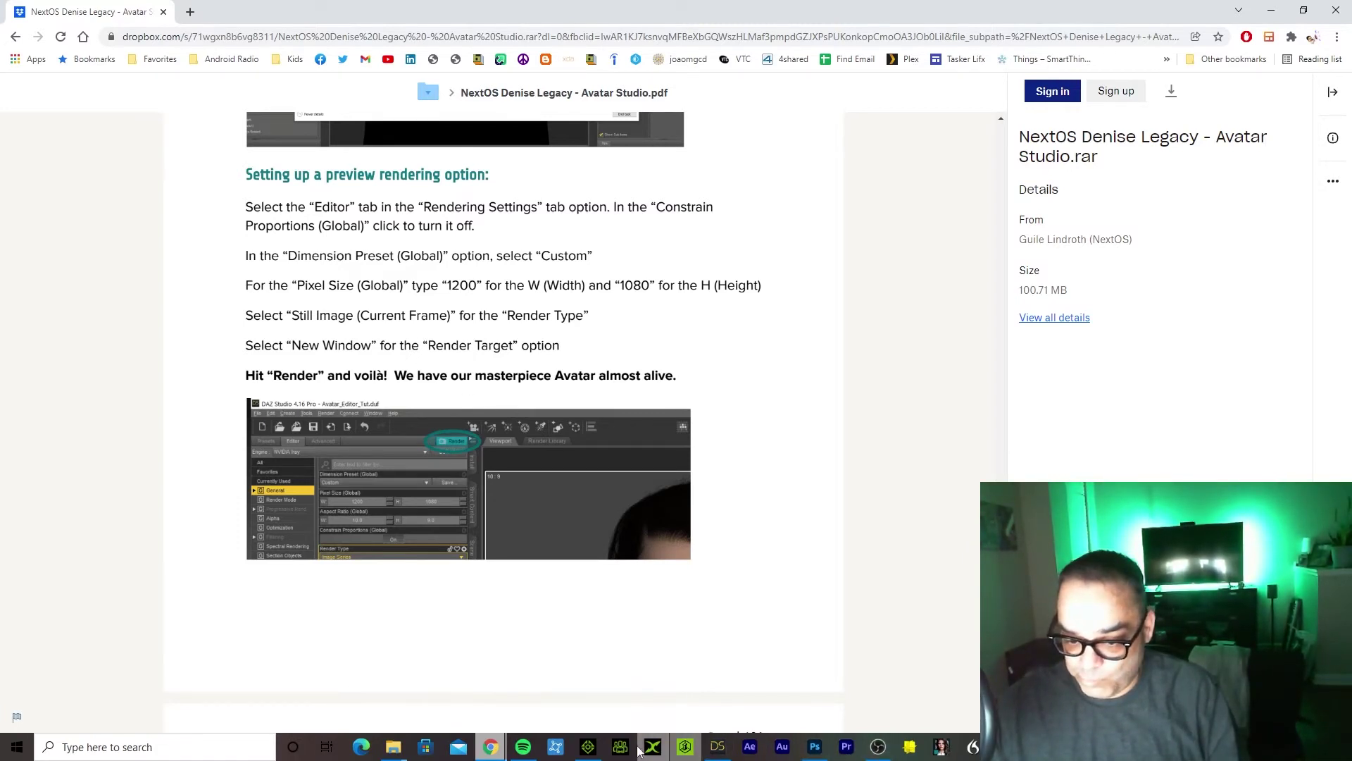
pyautogui.click(721, 747)
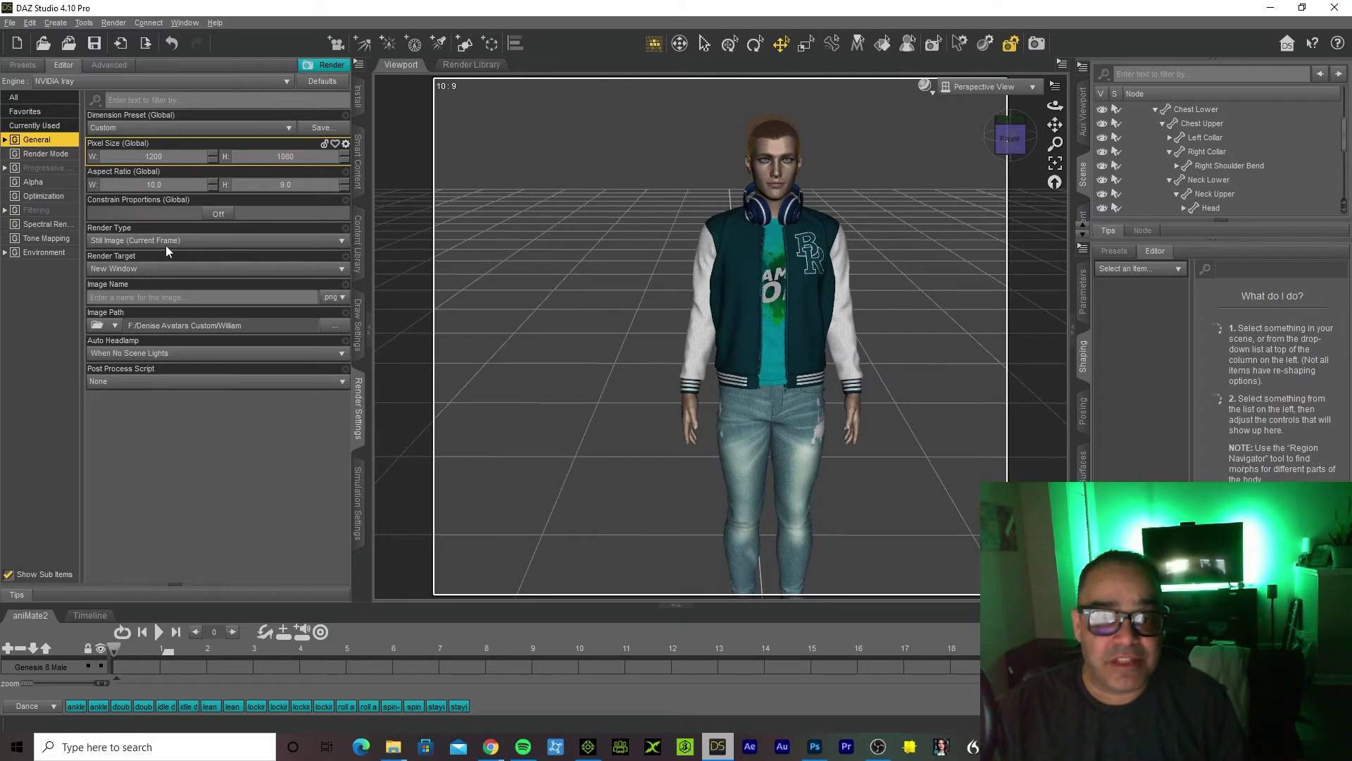
pyautogui.click(181, 243)
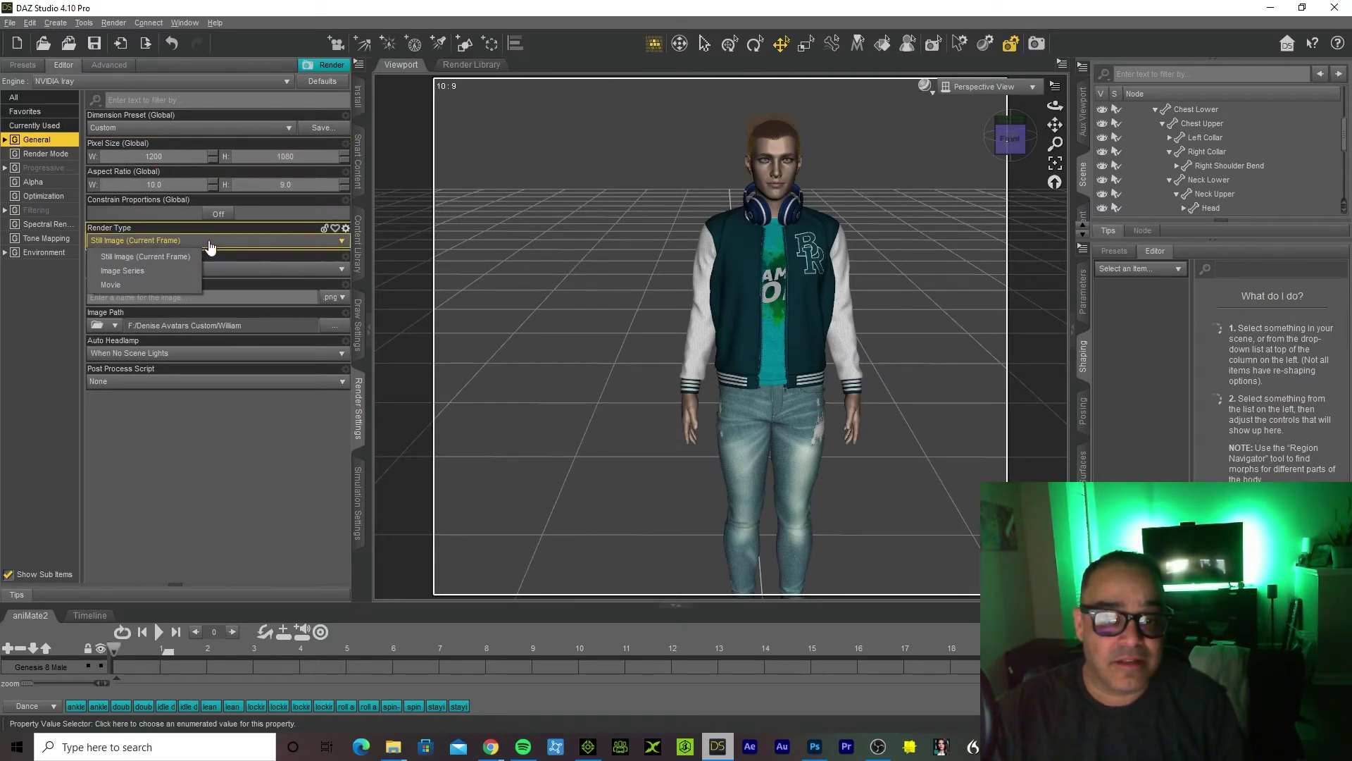
pyautogui.click(286, 453)
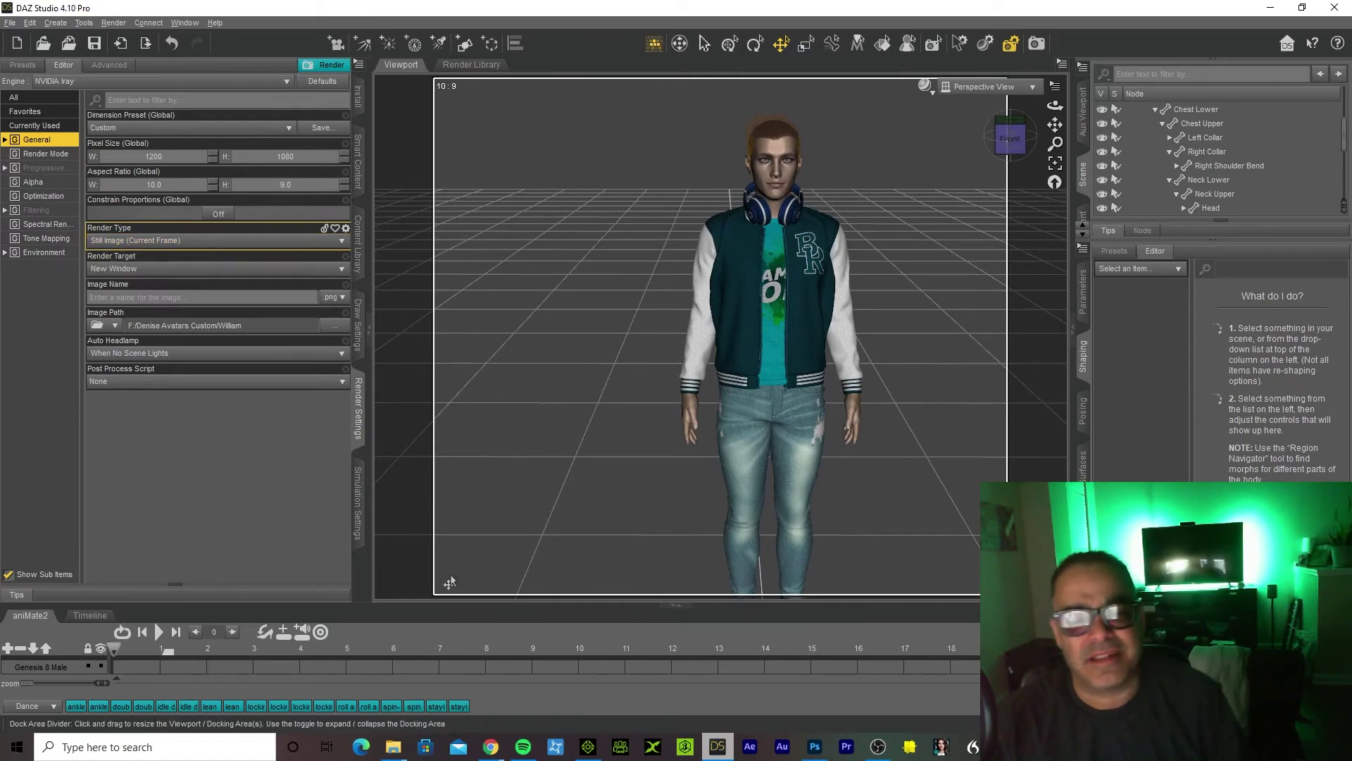
pyautogui.click(716, 750)
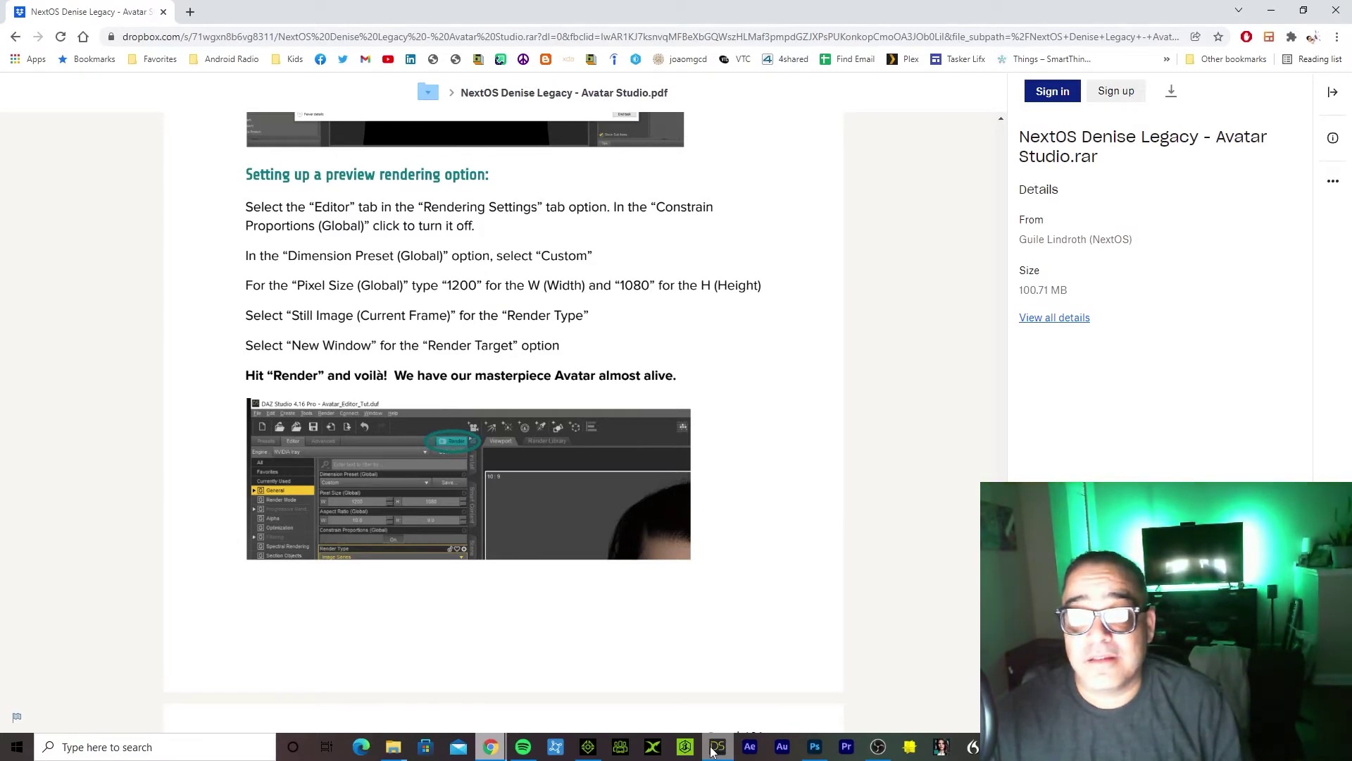
pyautogui.click(716, 750)
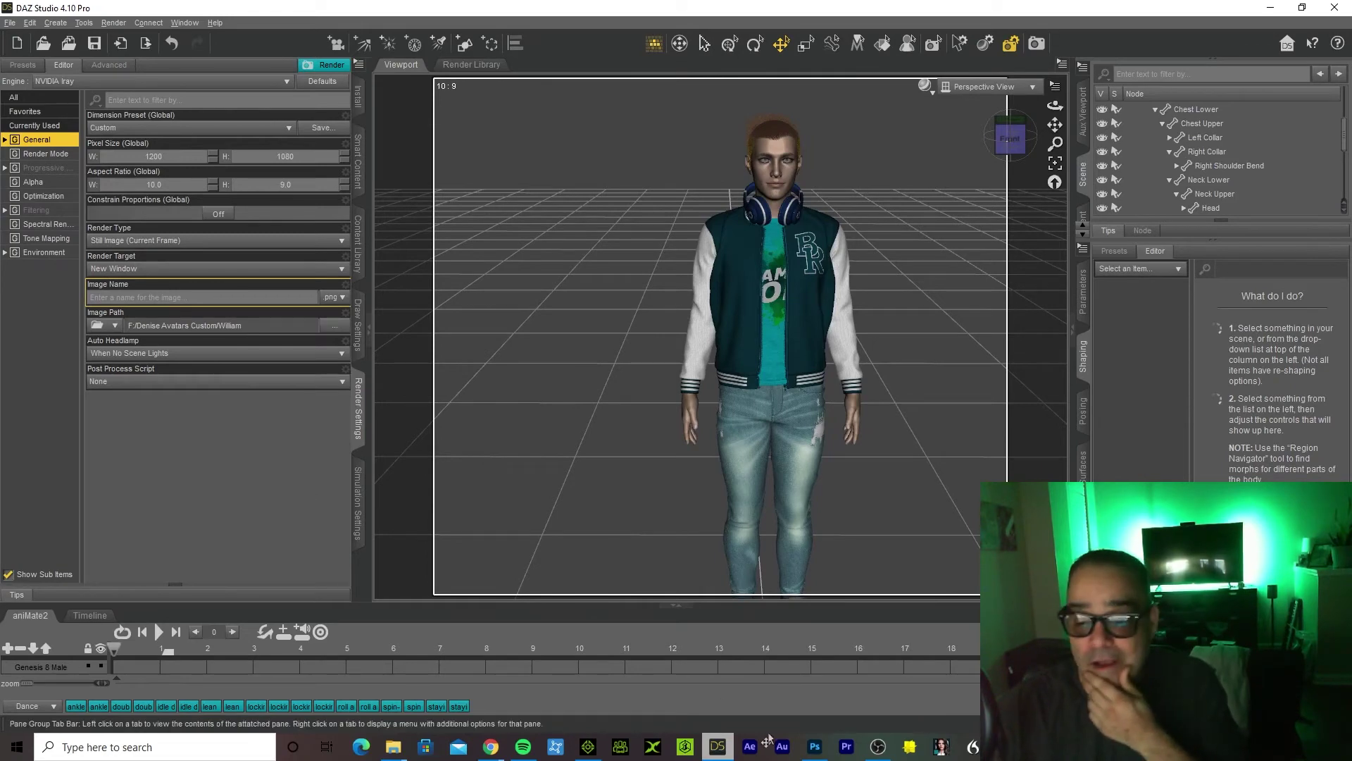
# Switch to the guide and read the Transparent Background instructions on page 104
pyautogui.click(718, 746)
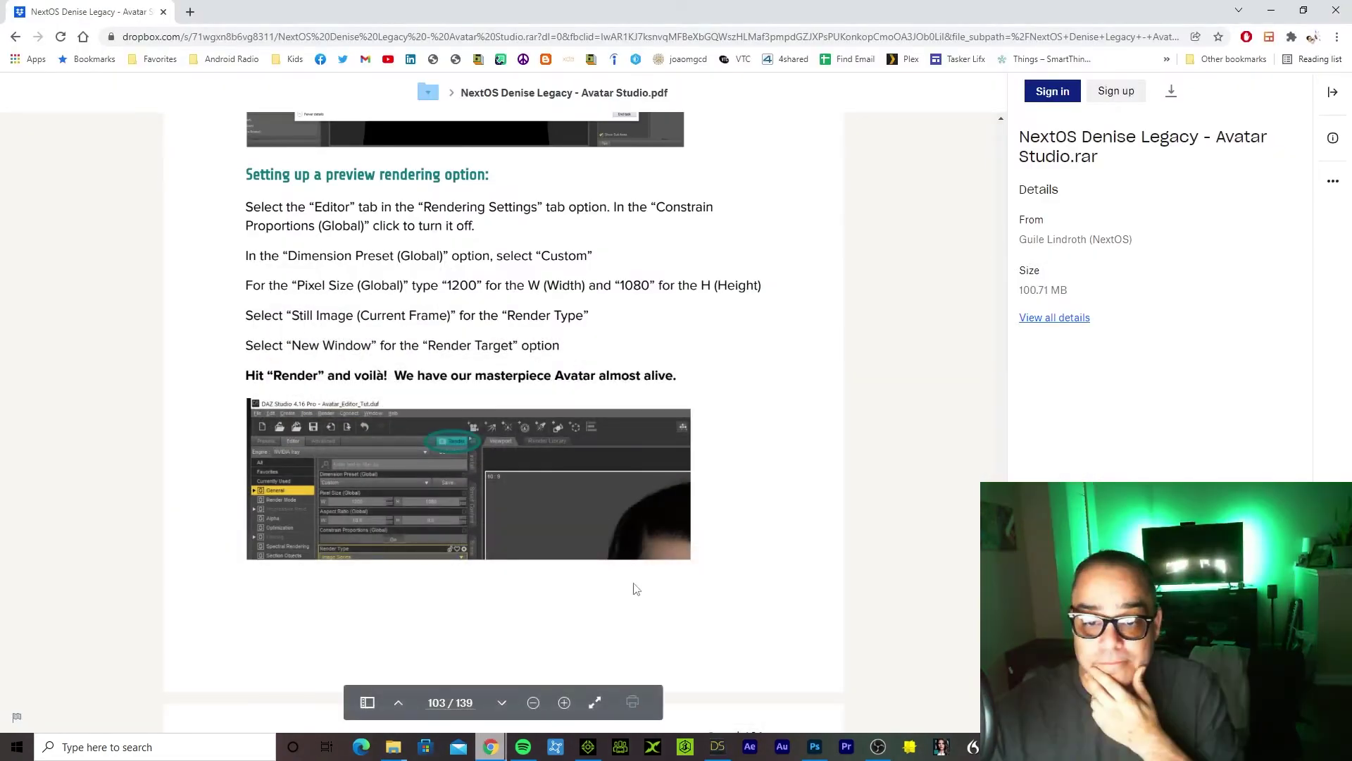
pyautogui.scroll(-7, 632, 574)
pyautogui.scroll(-2, 633, 574)
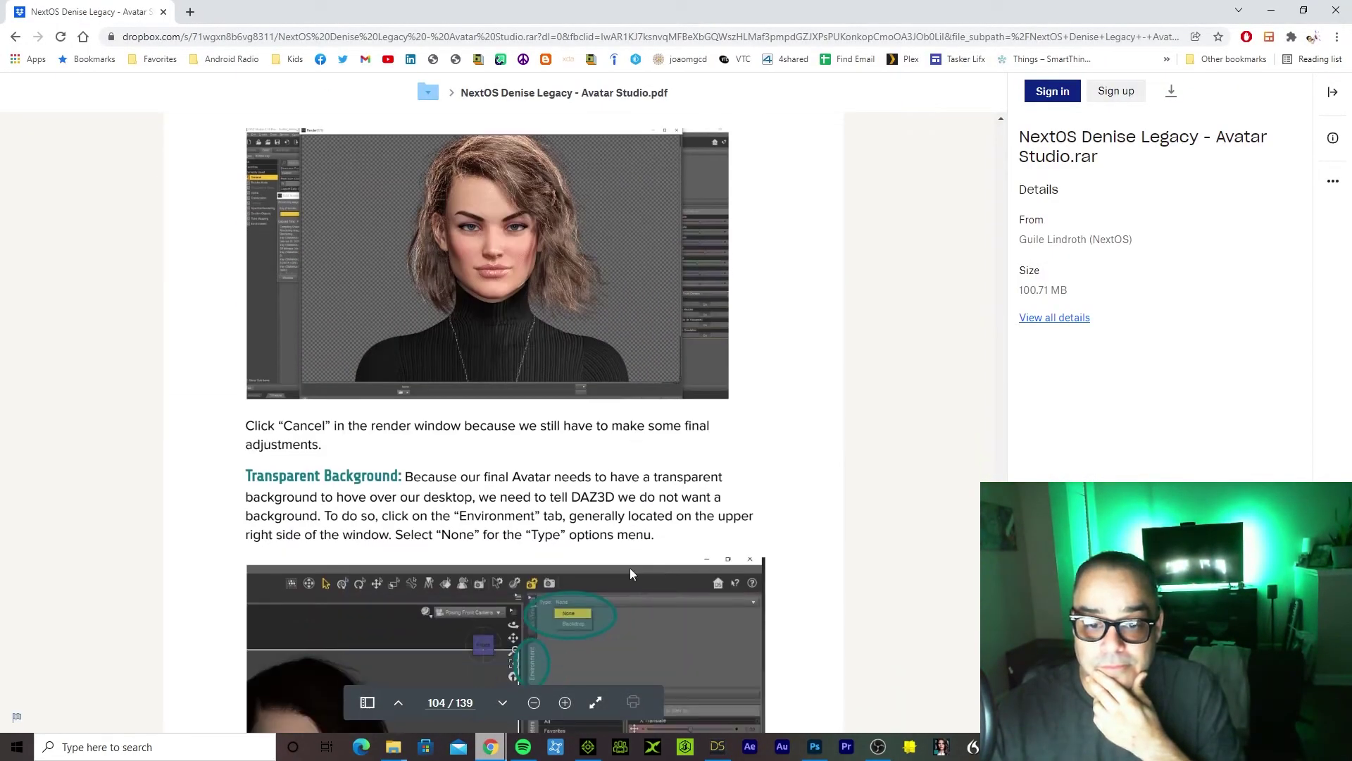
pyautogui.scroll(-2, 626, 571)
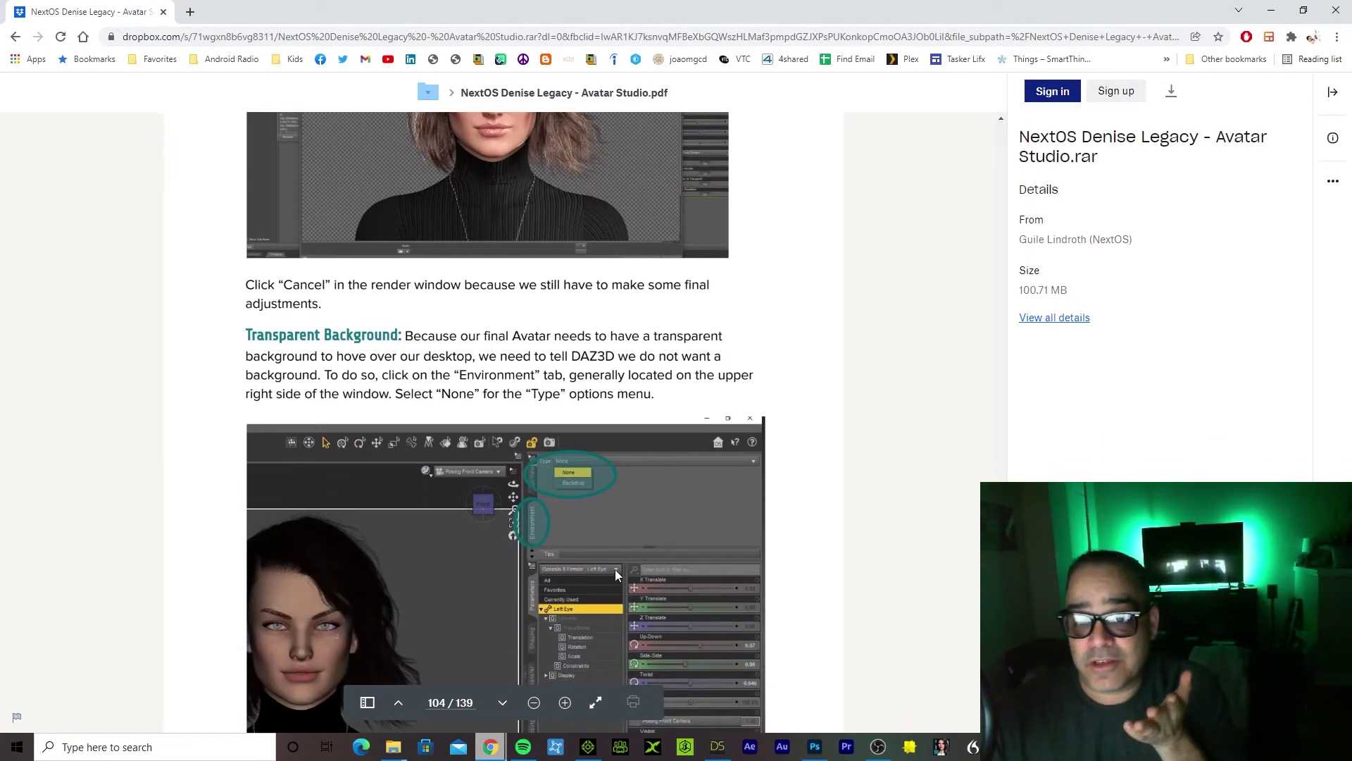
pyautogui.scroll(-1, 615, 569)
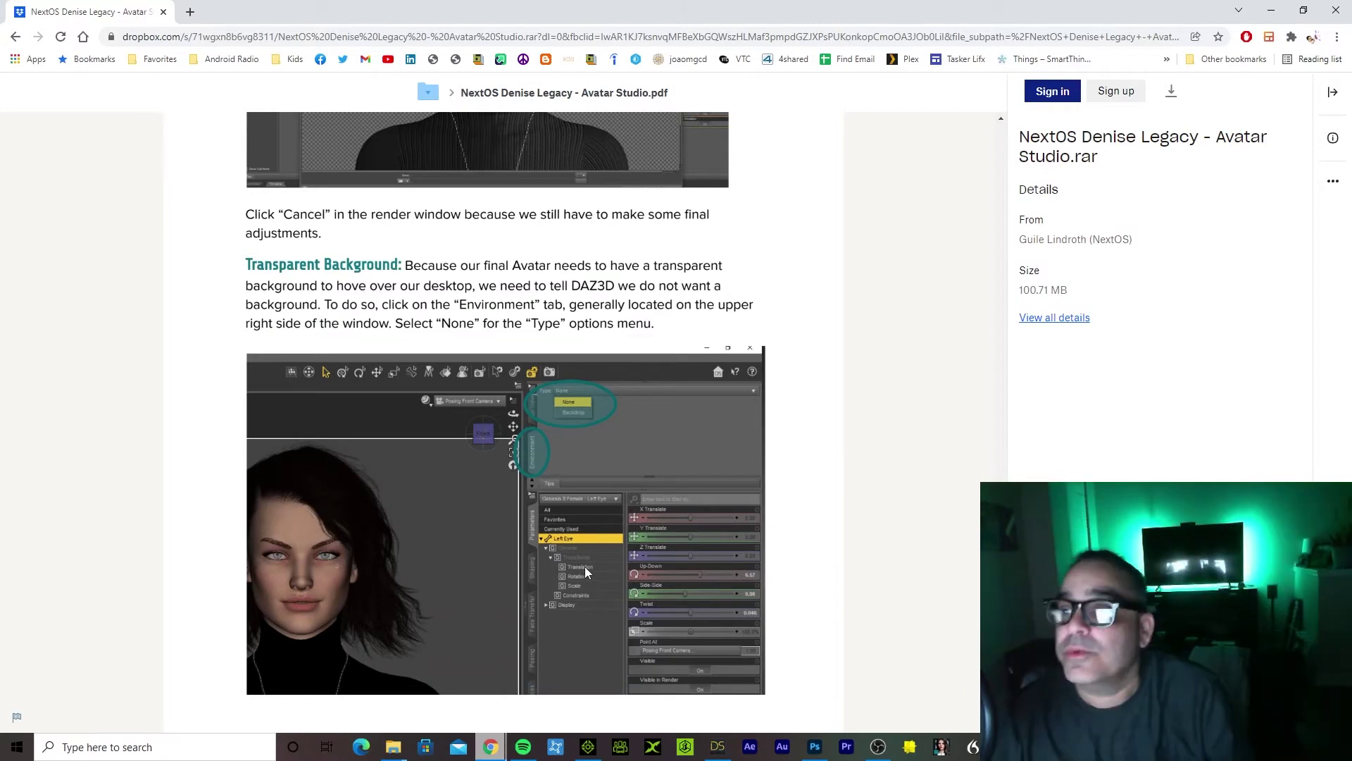
# Return to DAZ Studio and bring up the Environment settings to inspect the background type
pyautogui.click(723, 747)
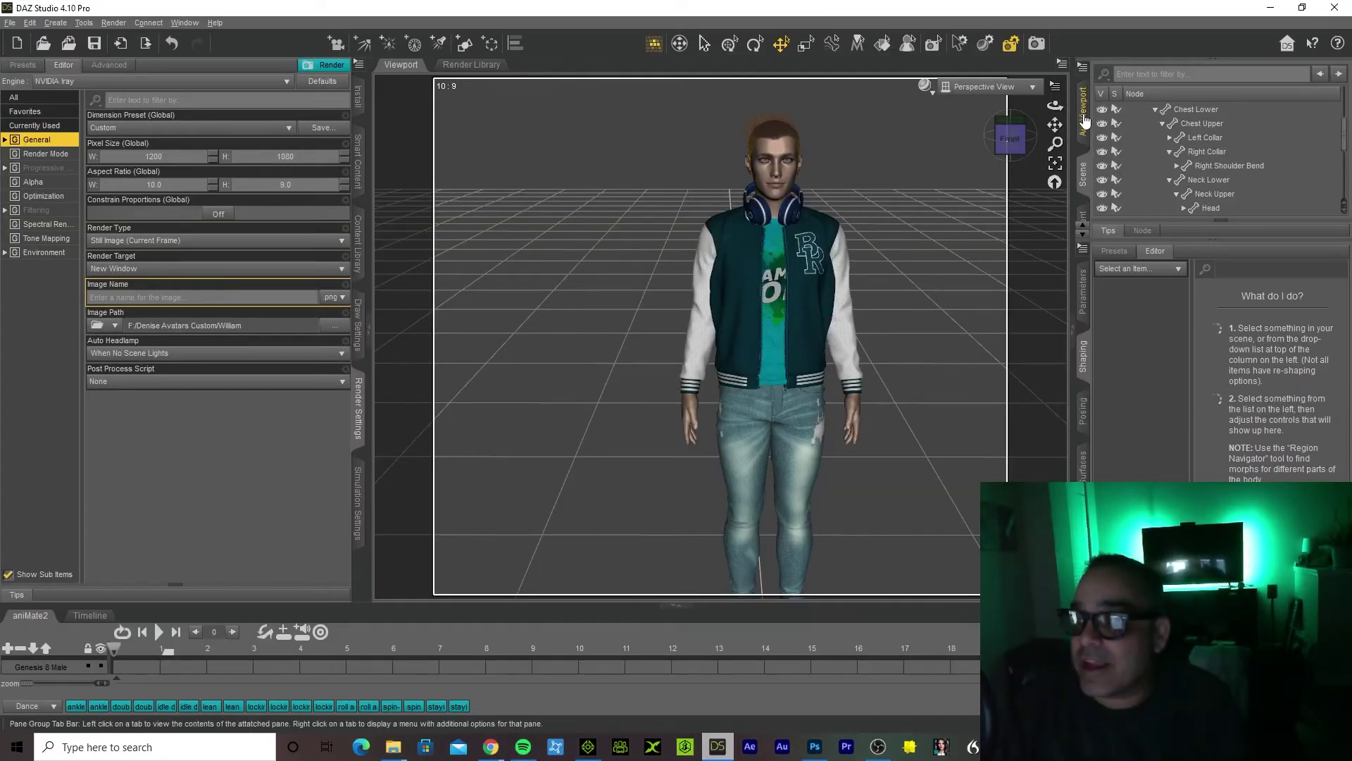
pyautogui.click(1084, 176)
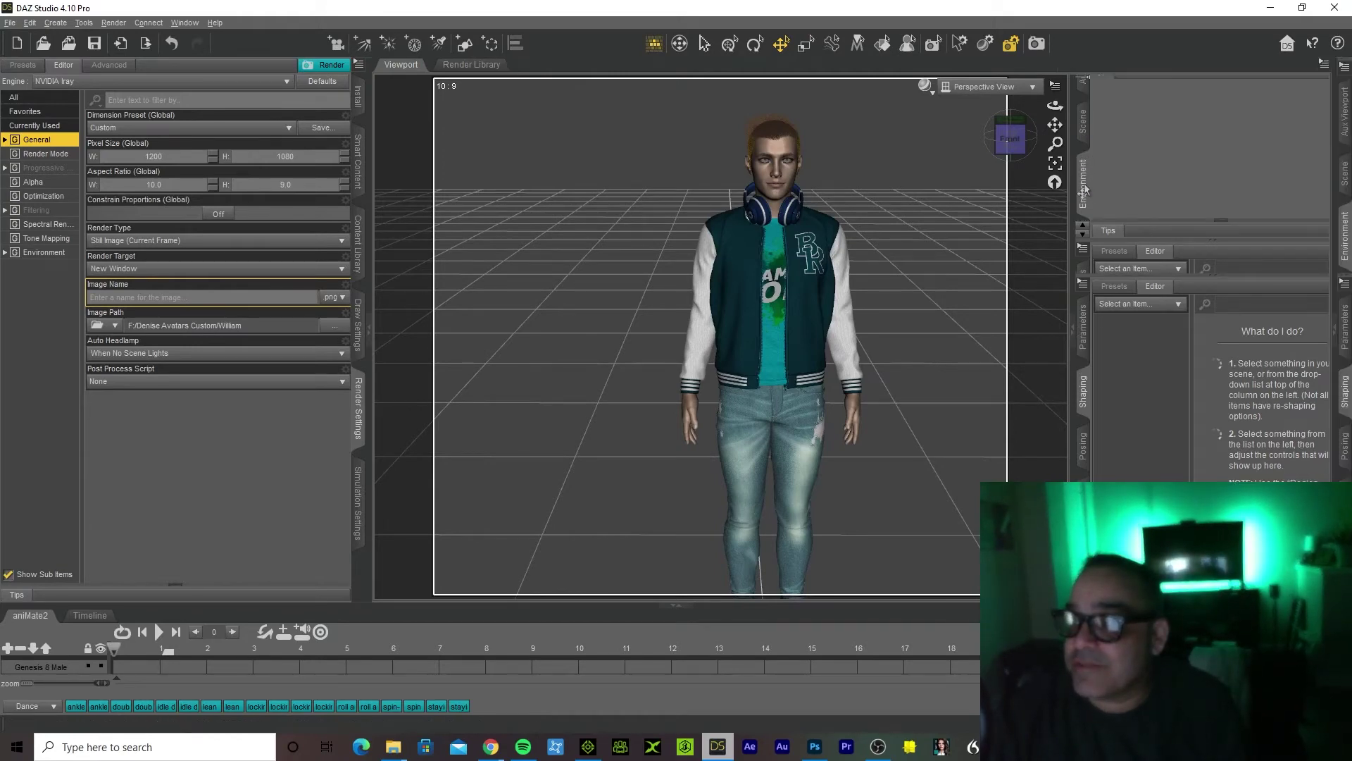
pyautogui.click(1085, 188)
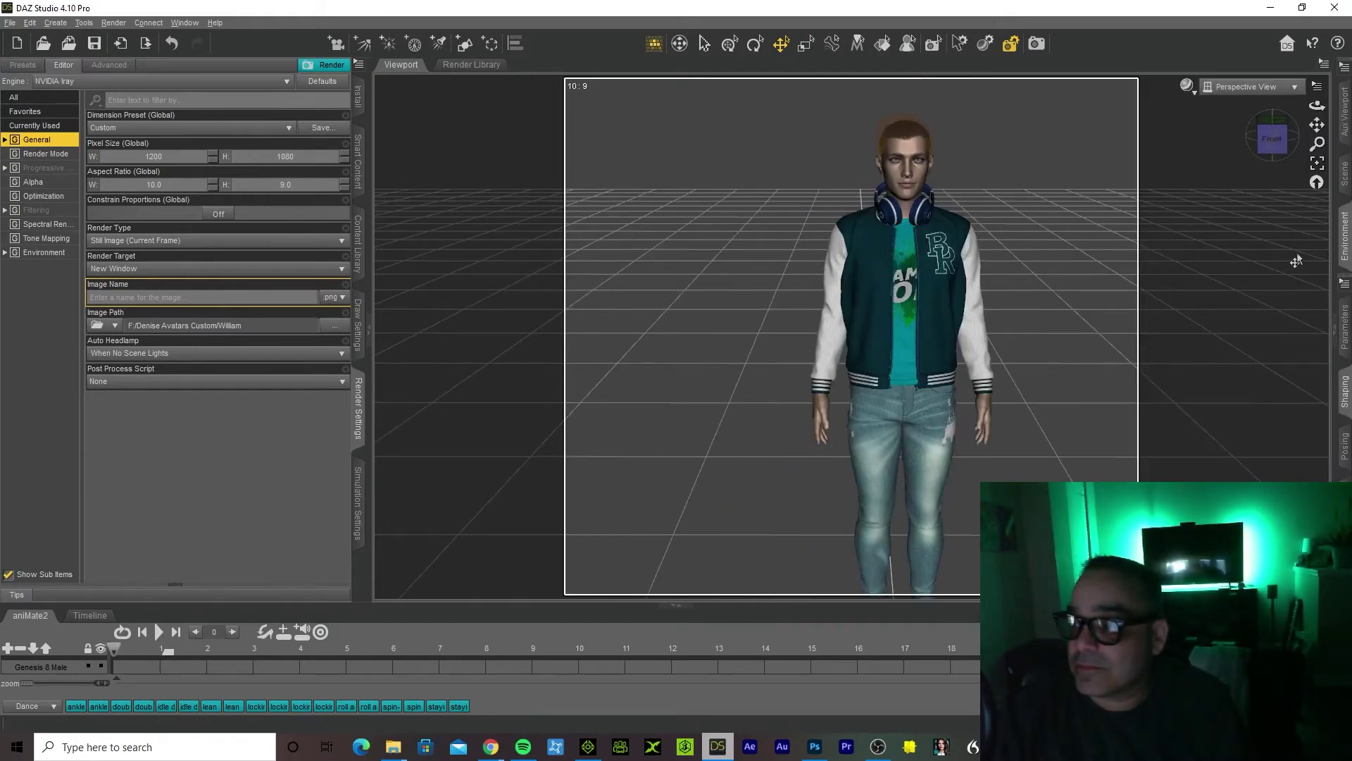
pyautogui.click(1342, 239)
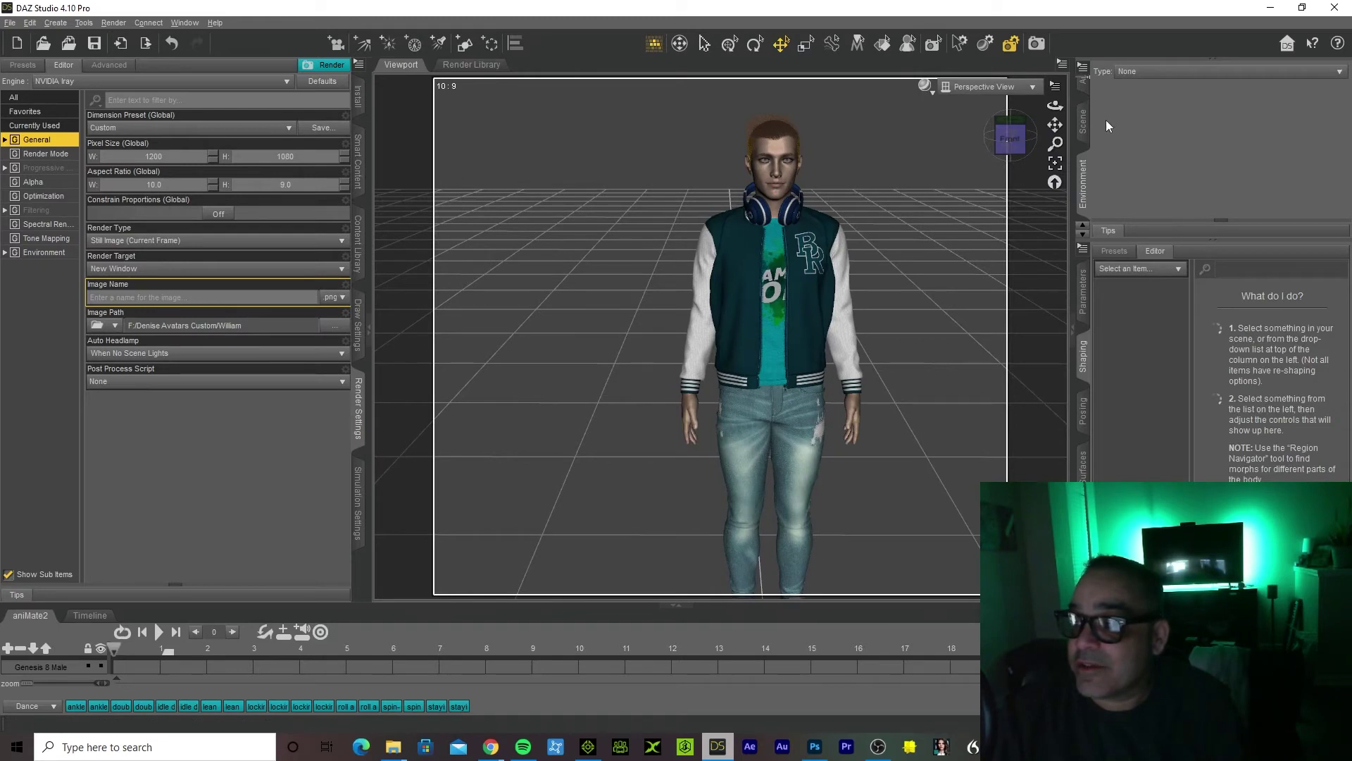
# Try Backdrop as the environment Type and set it back to None for a transparent background
pyautogui.click(1151, 72)
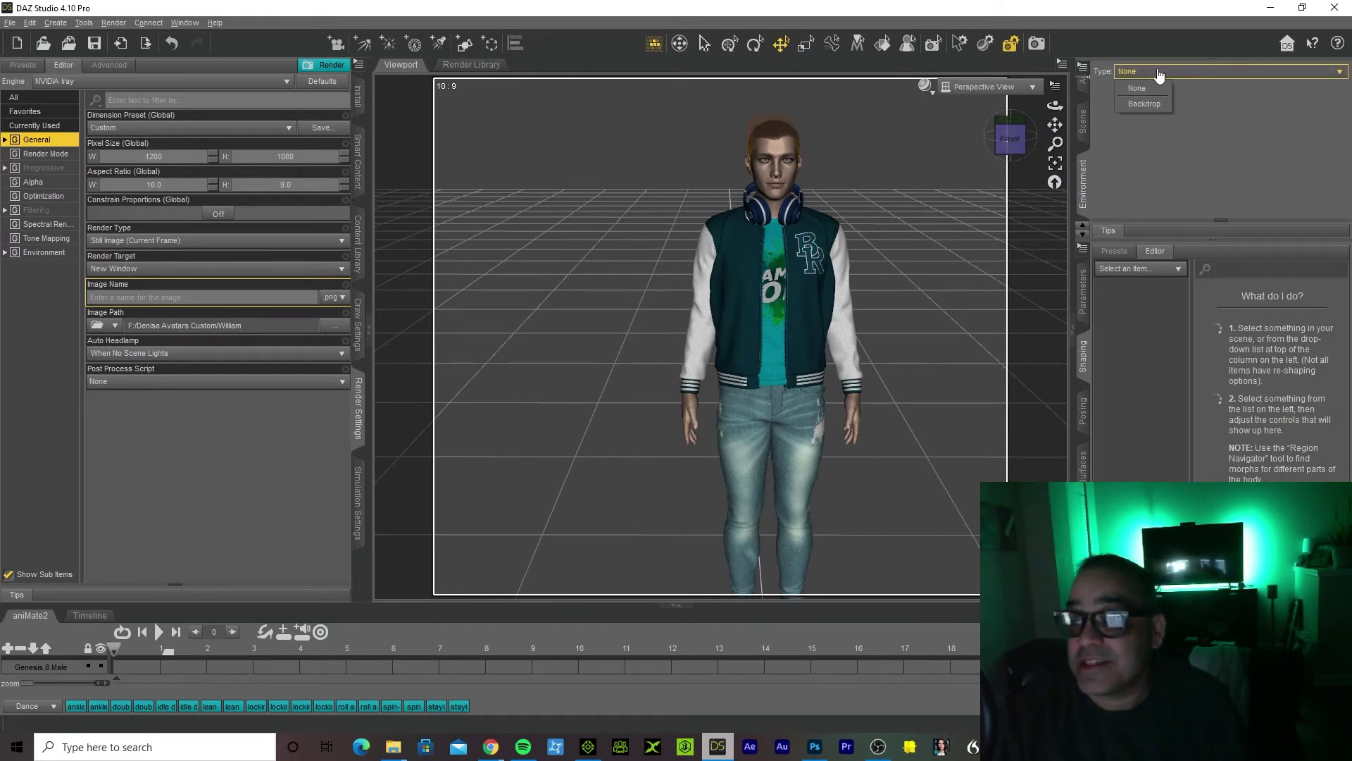
pyautogui.click(1147, 103)
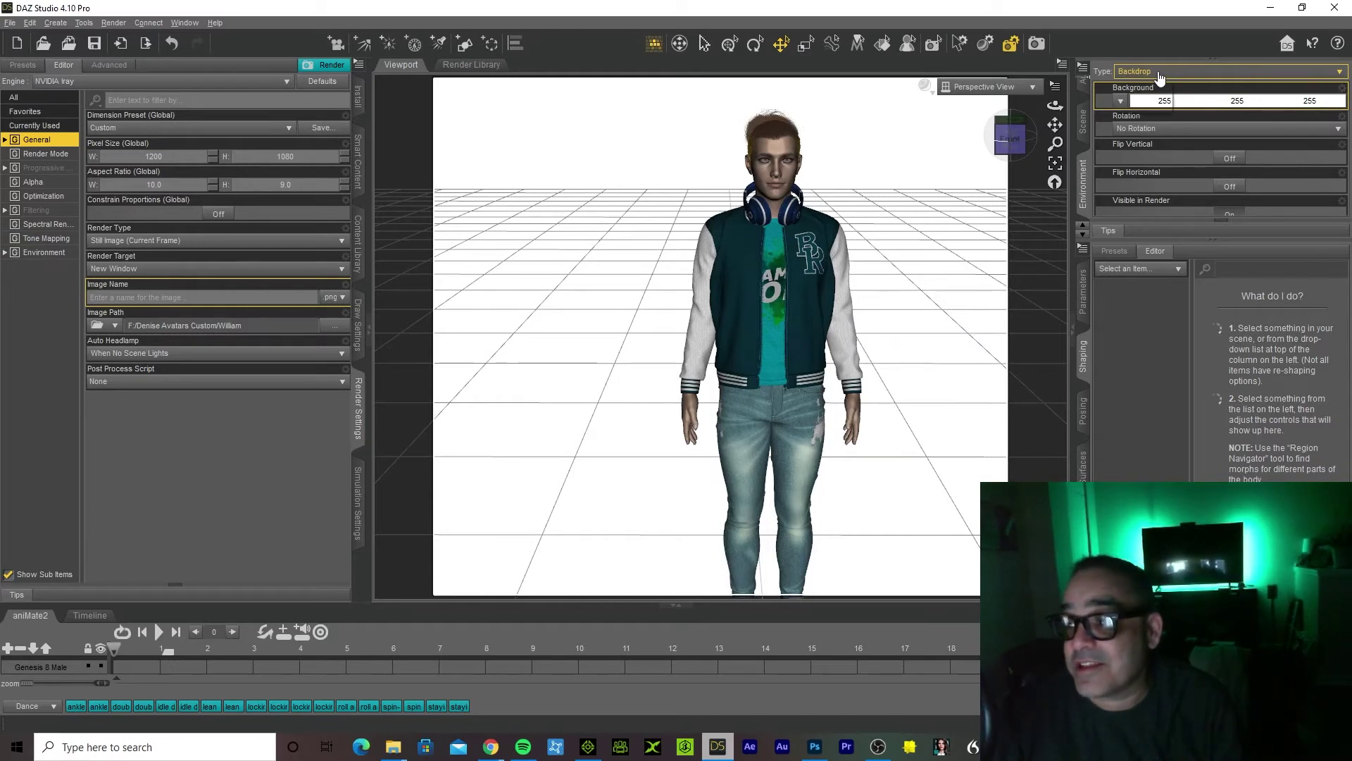
pyautogui.click(1159, 73)
pyautogui.click(1148, 88)
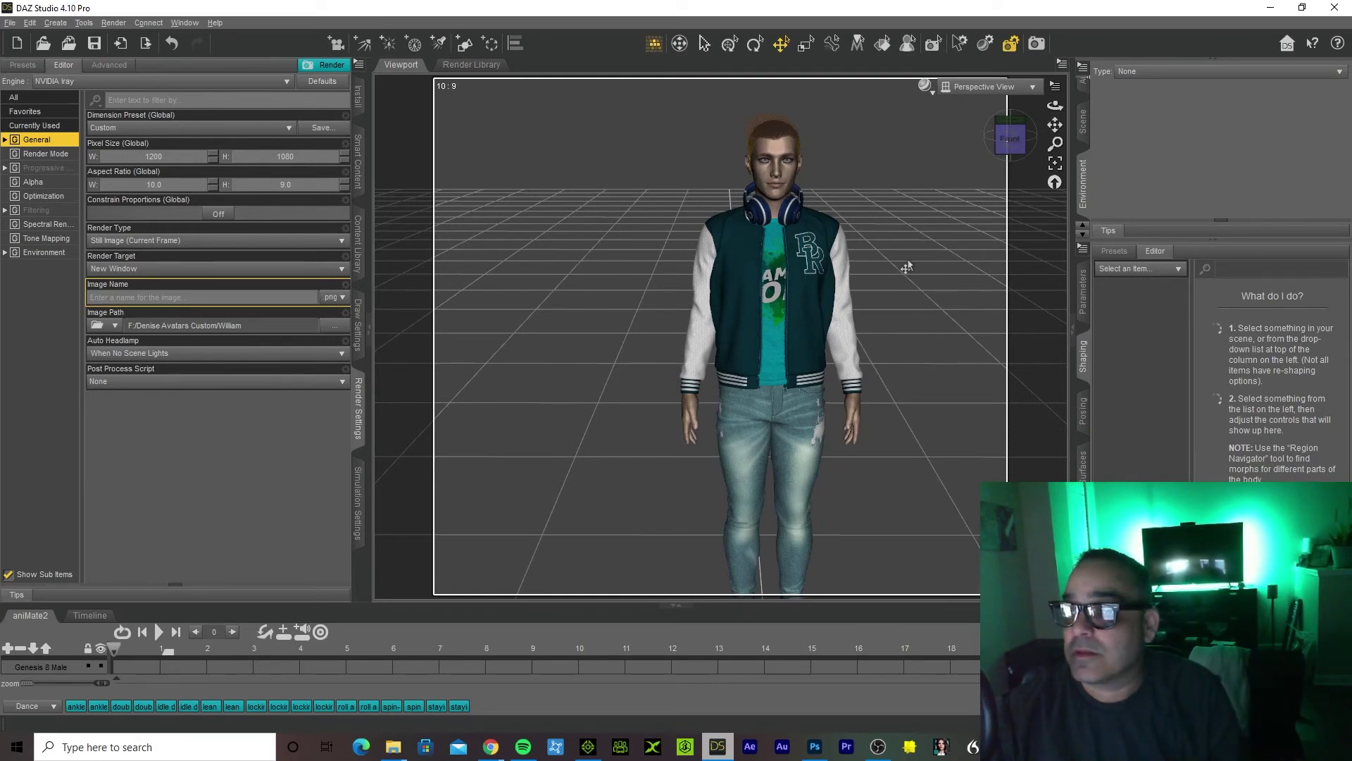
pyautogui.click(780, 321)
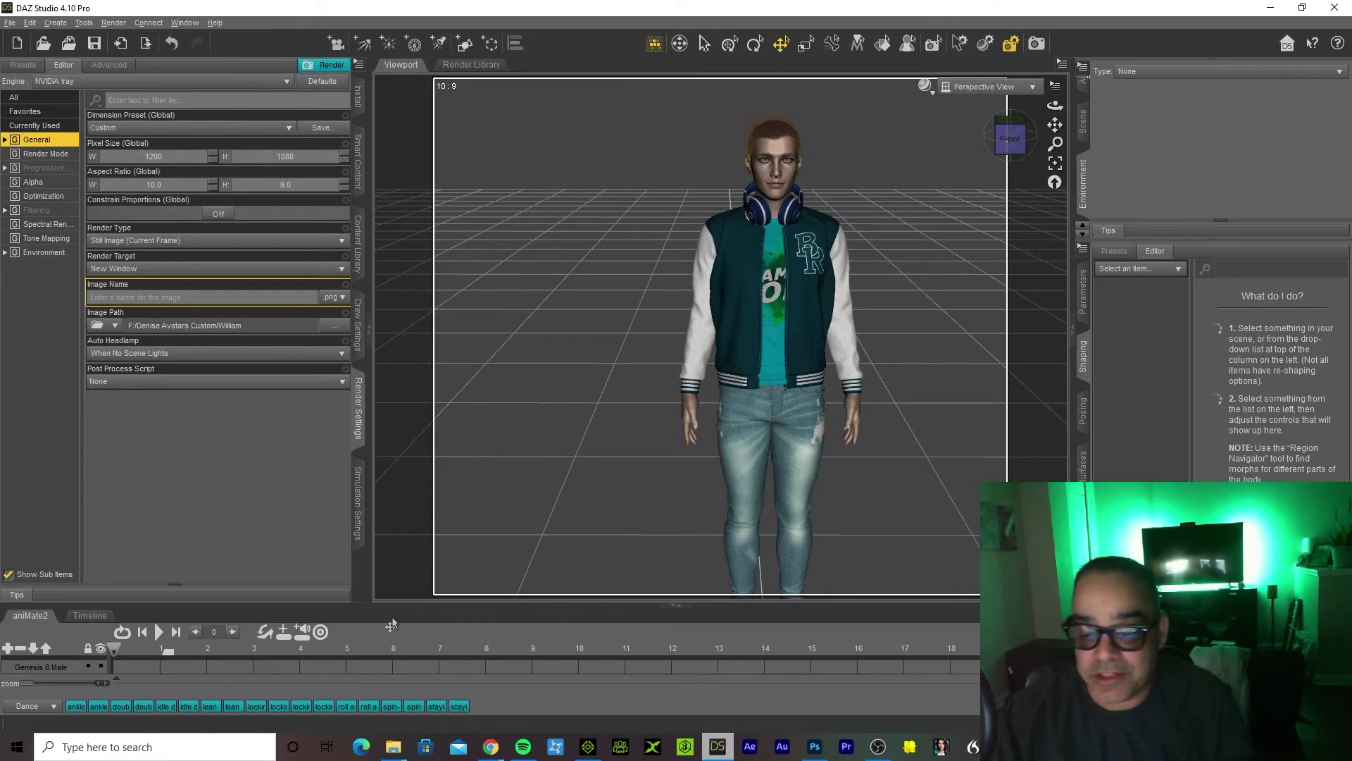
# Switch to the guide and compare the final rendering options on page 105 with the preview options on page 103
pyautogui.click(715, 749)
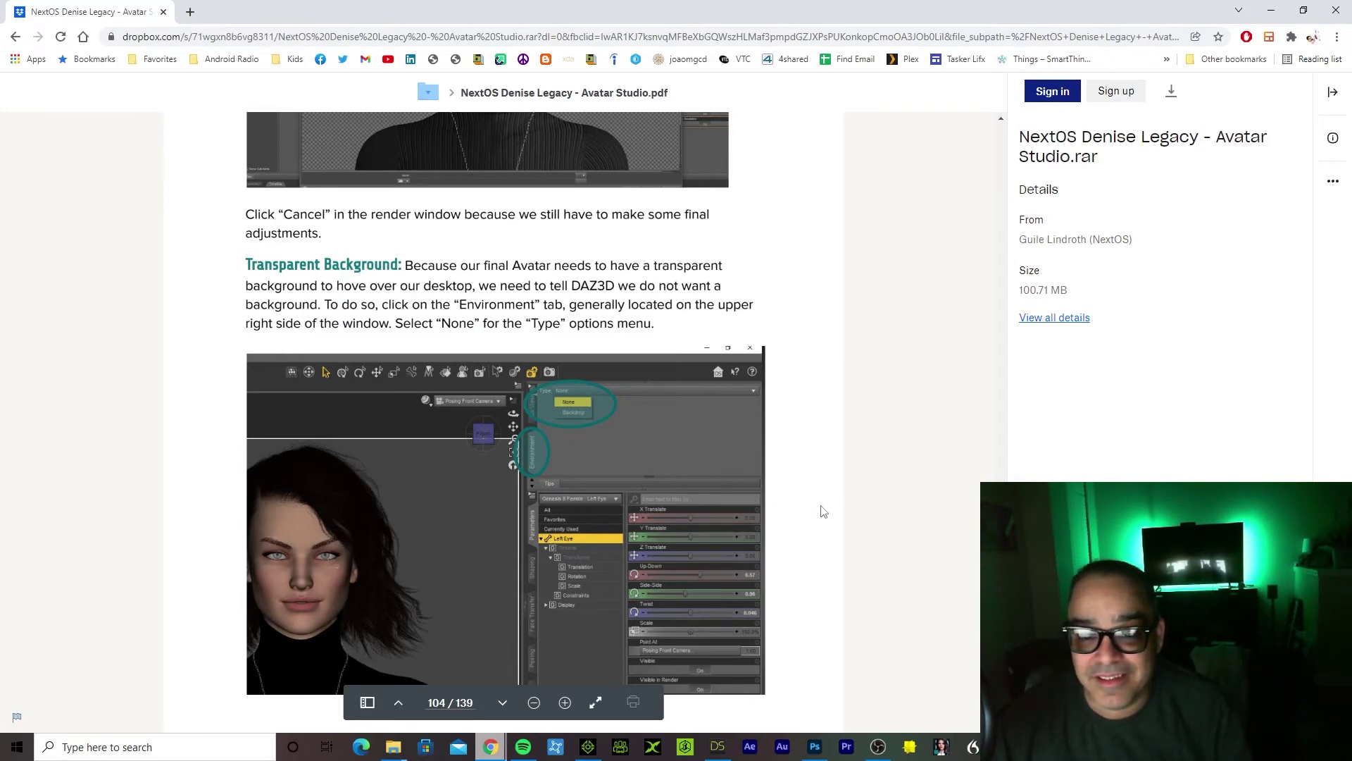
pyautogui.scroll(-8, 824, 512)
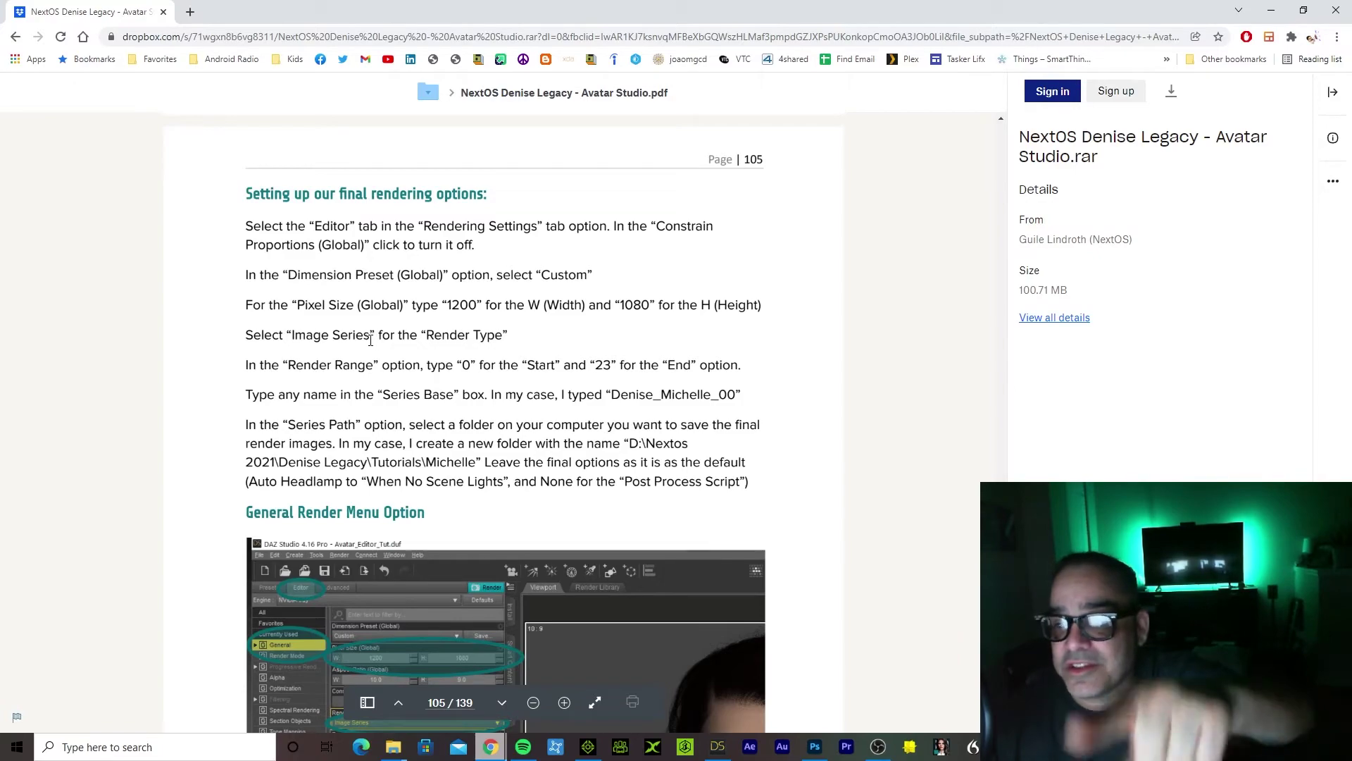
pyautogui.scroll(10, 372, 339)
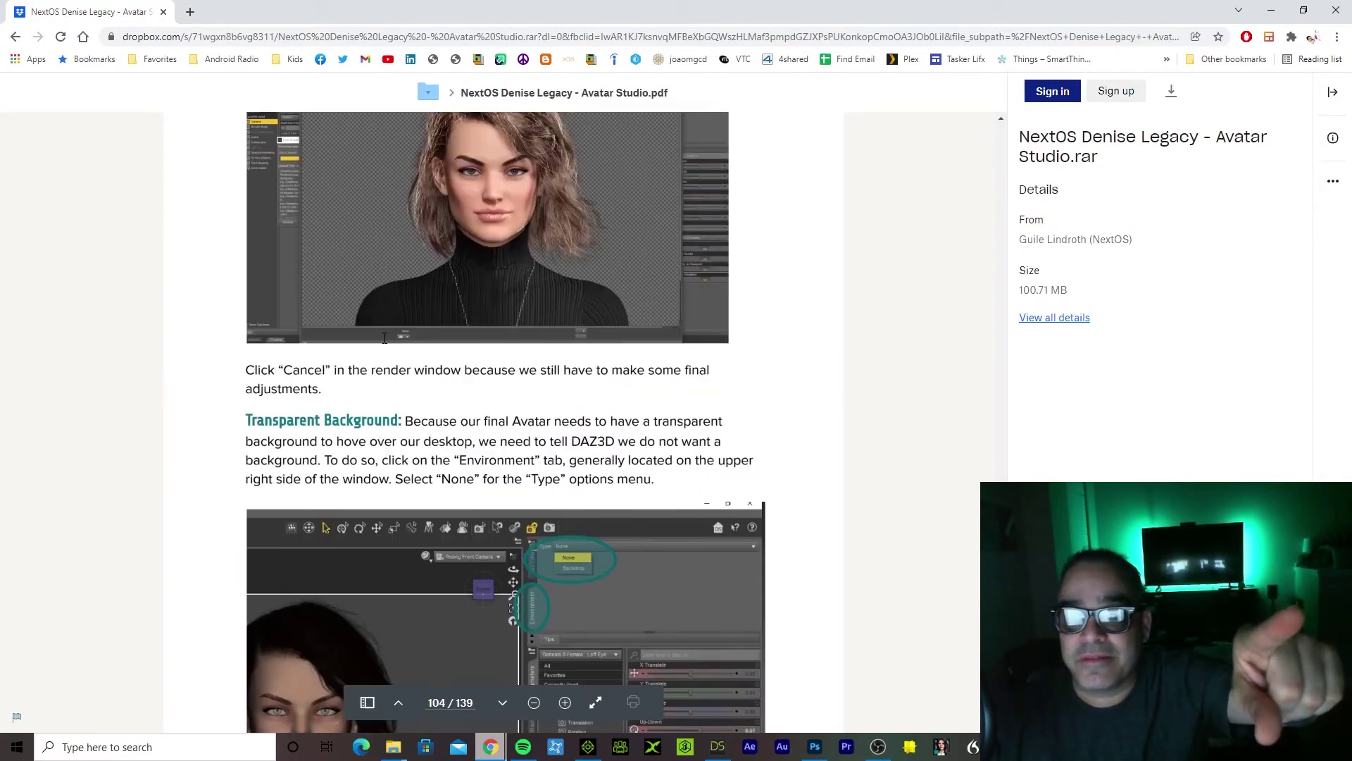
pyautogui.scroll(10, 384, 338)
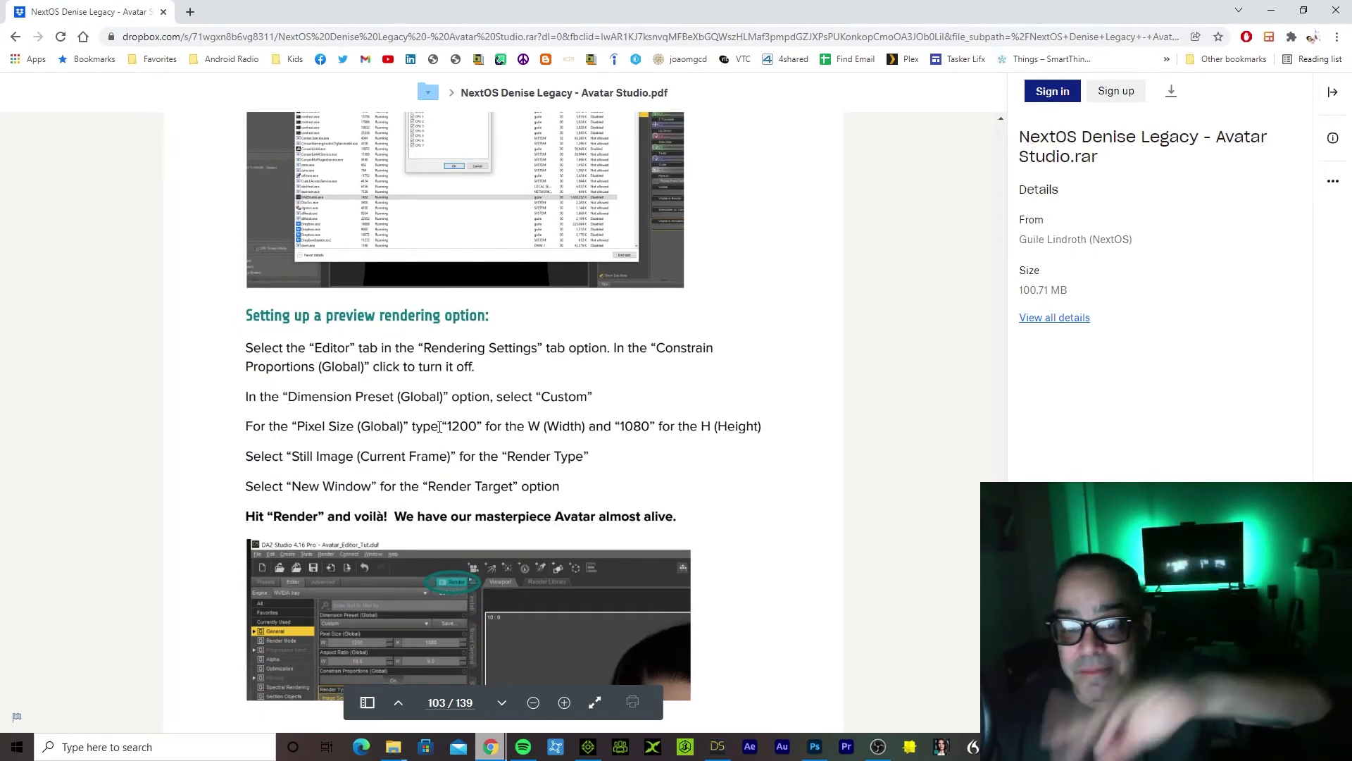
pyautogui.scroll(-8, 440, 446)
pyautogui.scroll(-12, 433, 414)
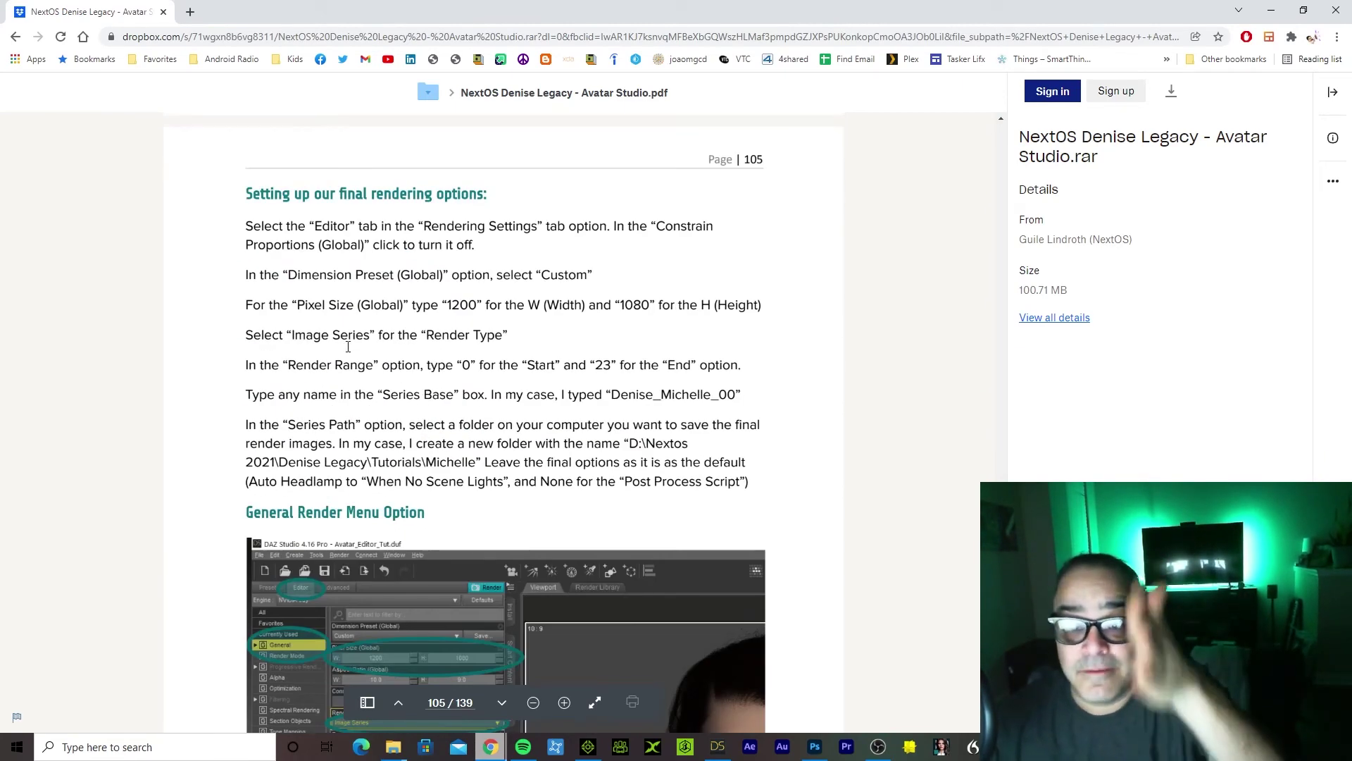
# In DAZ Studio, set the Render Type to Image Series and the Render Range end to 23
pyautogui.click(717, 747)
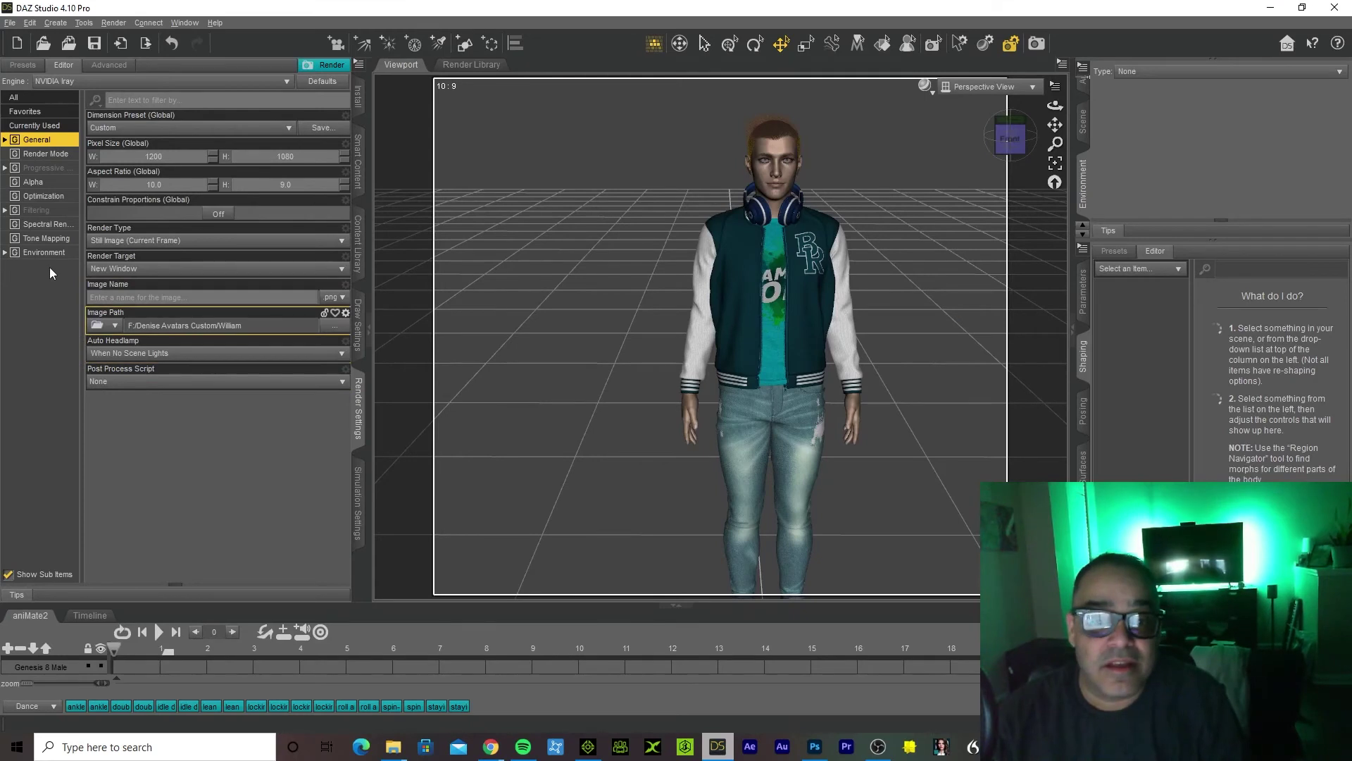
pyautogui.click(187, 243)
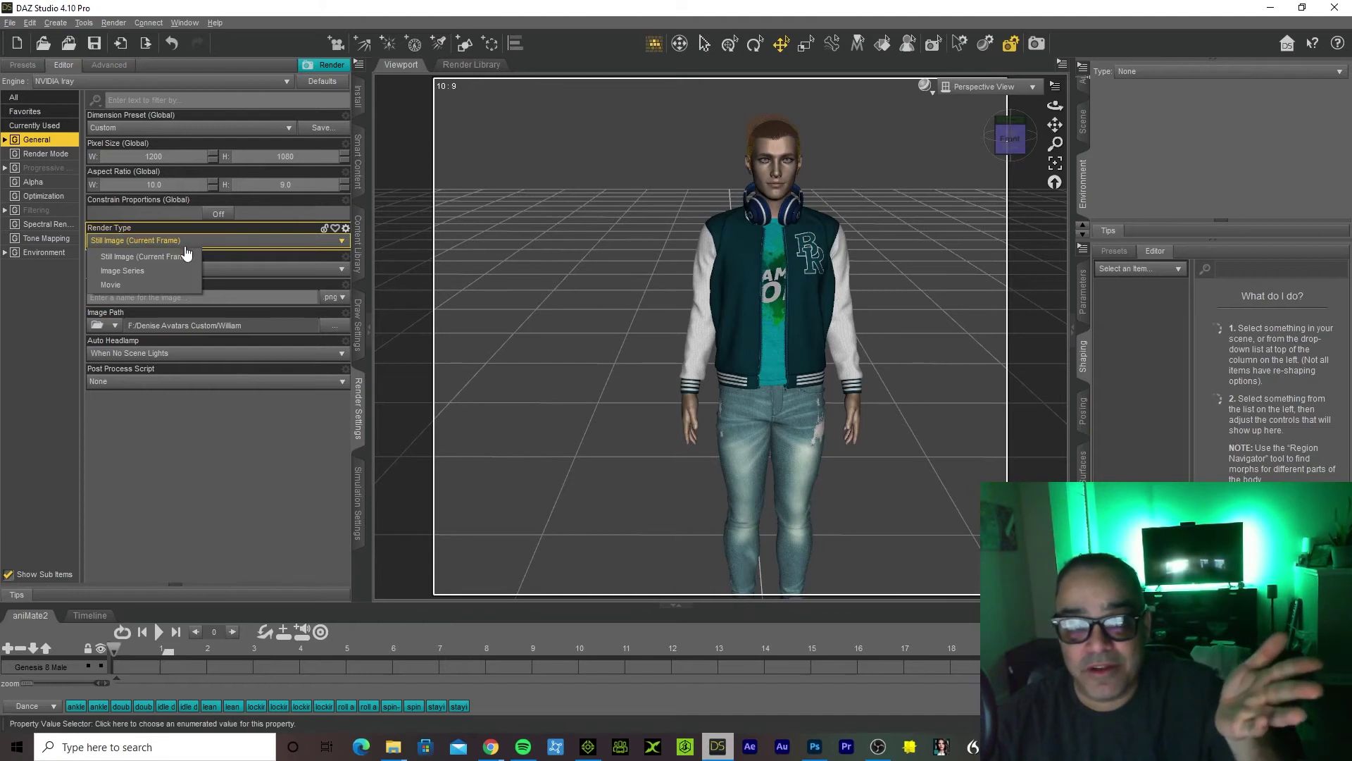
pyautogui.click(179, 268)
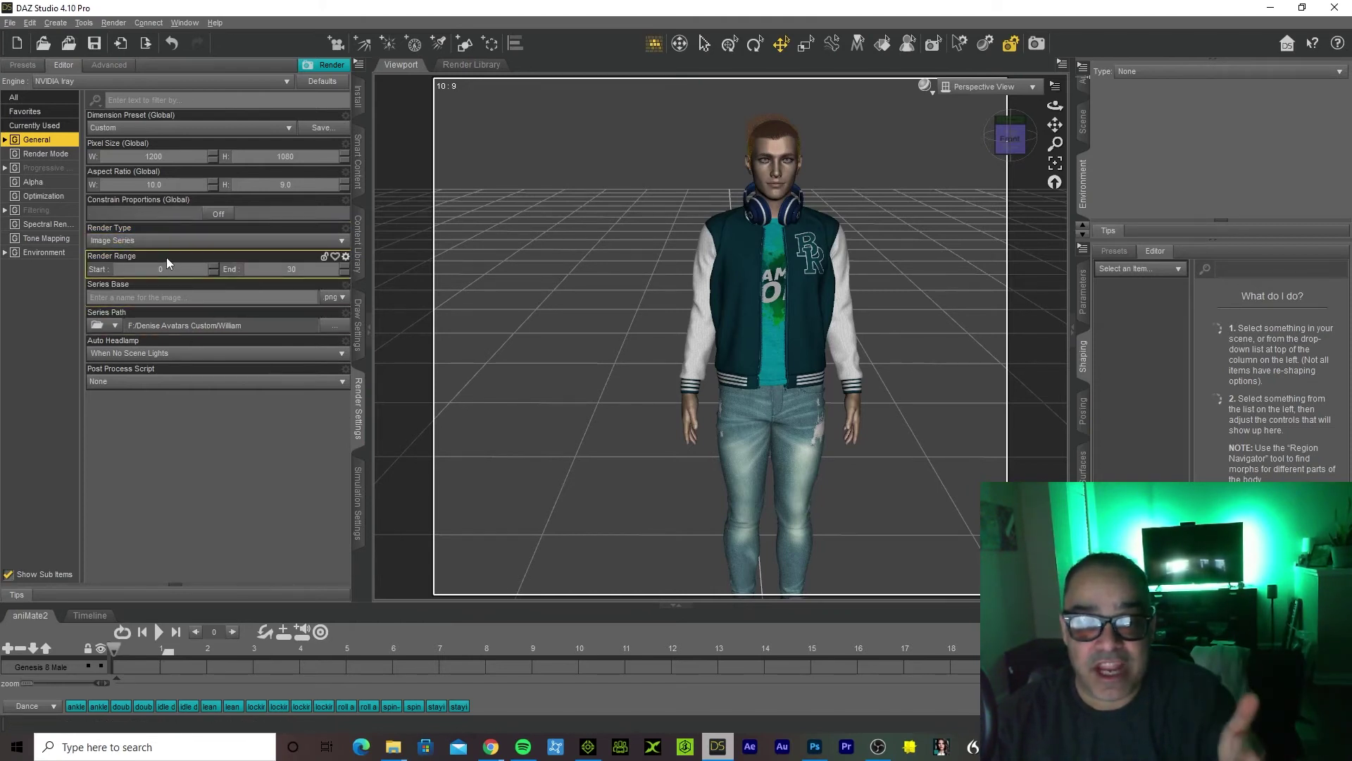
pyautogui.click(719, 745)
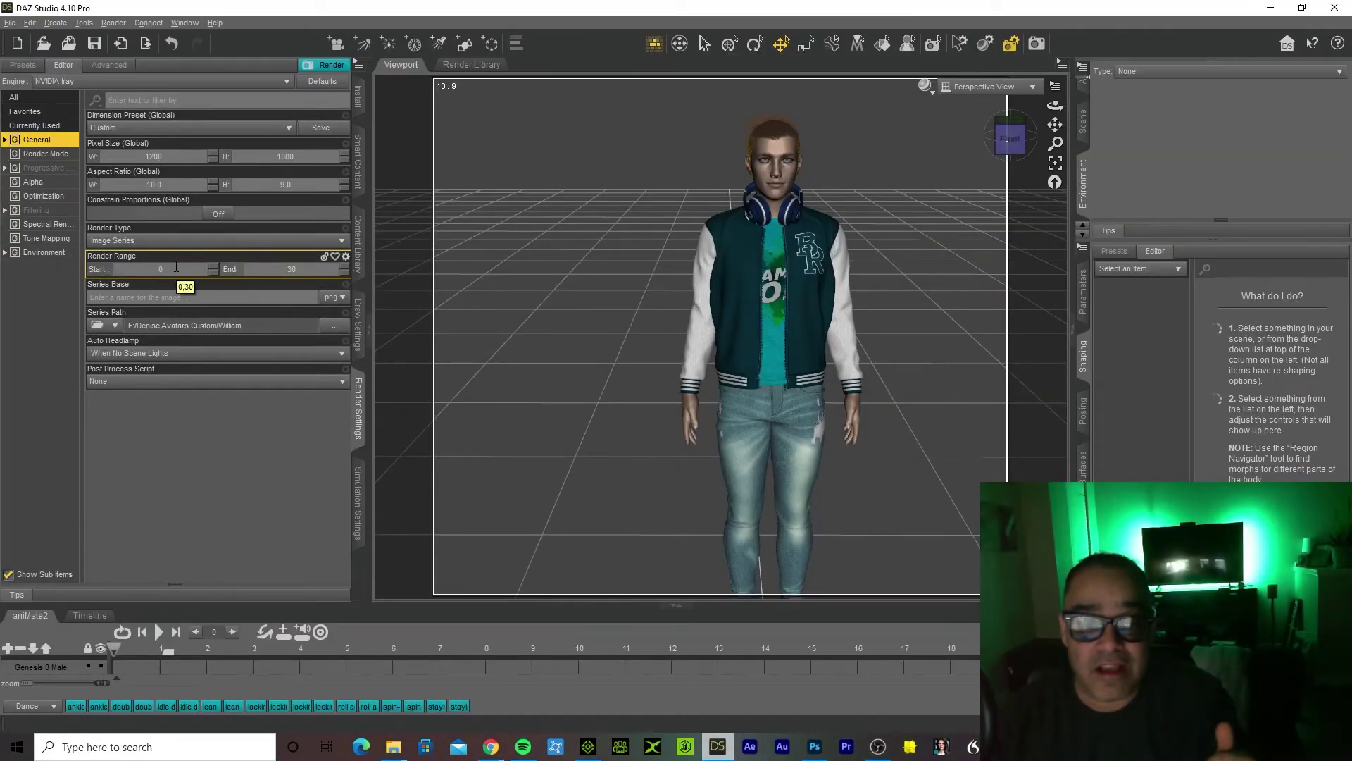
pyautogui.click(263, 266)
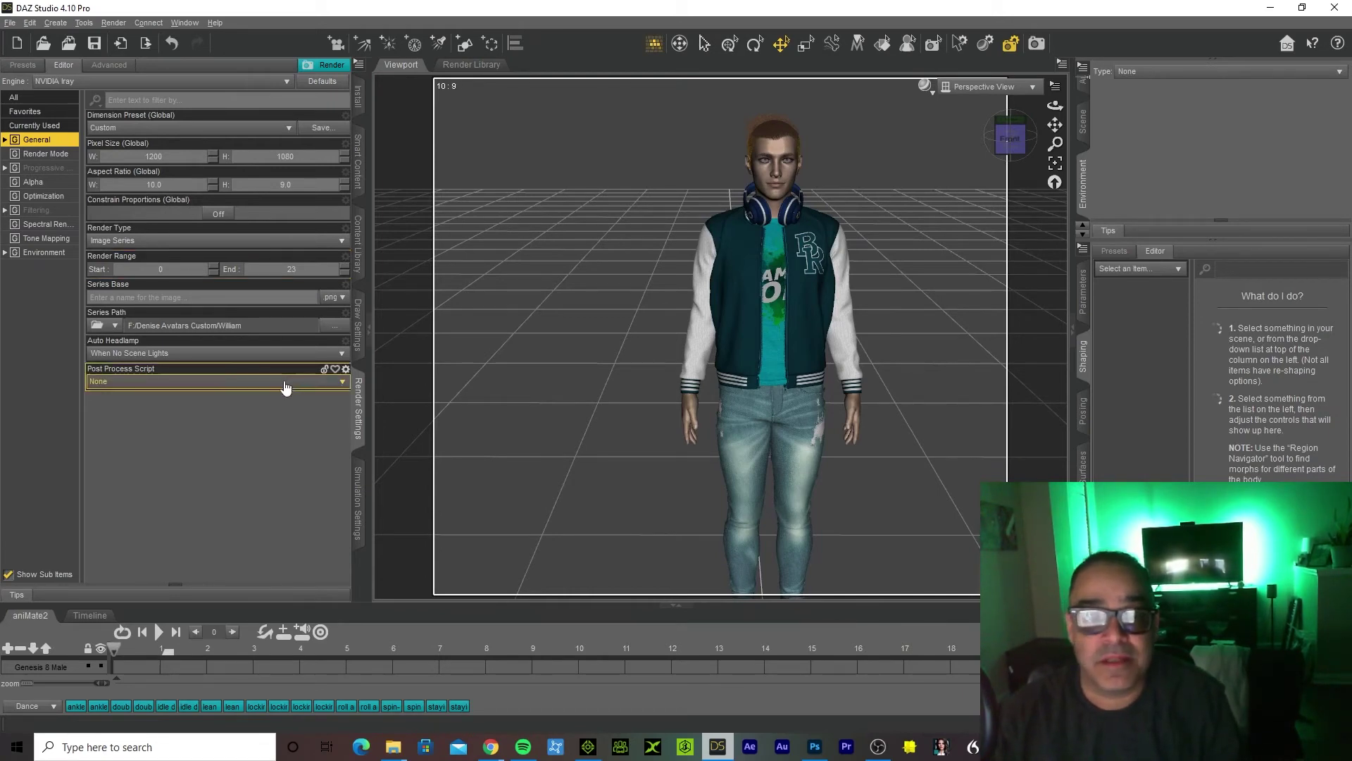
# Check the Series Base instruction on page 105 of the guide and enter Denise_Billy_00 as the Series Base in DAZ Studio
pyautogui.click(711, 751)
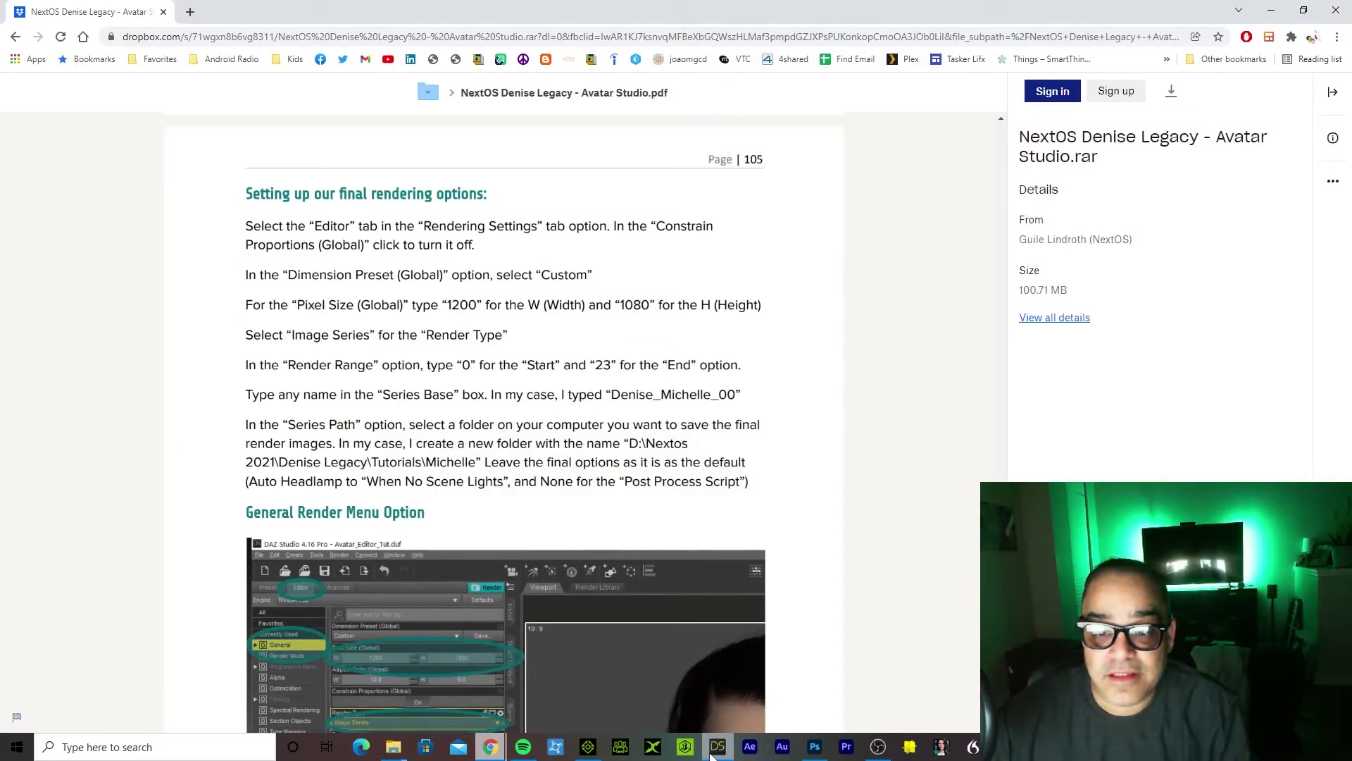
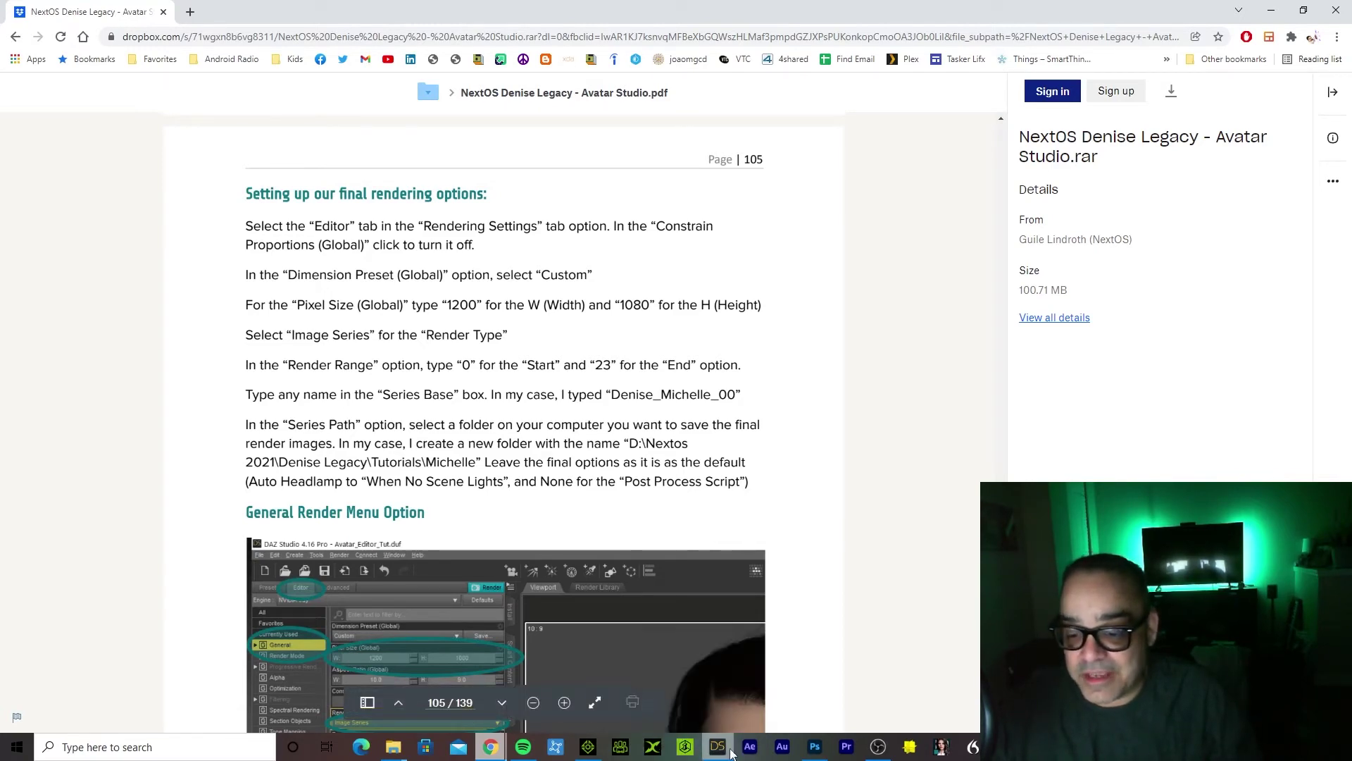
pyautogui.click(718, 746)
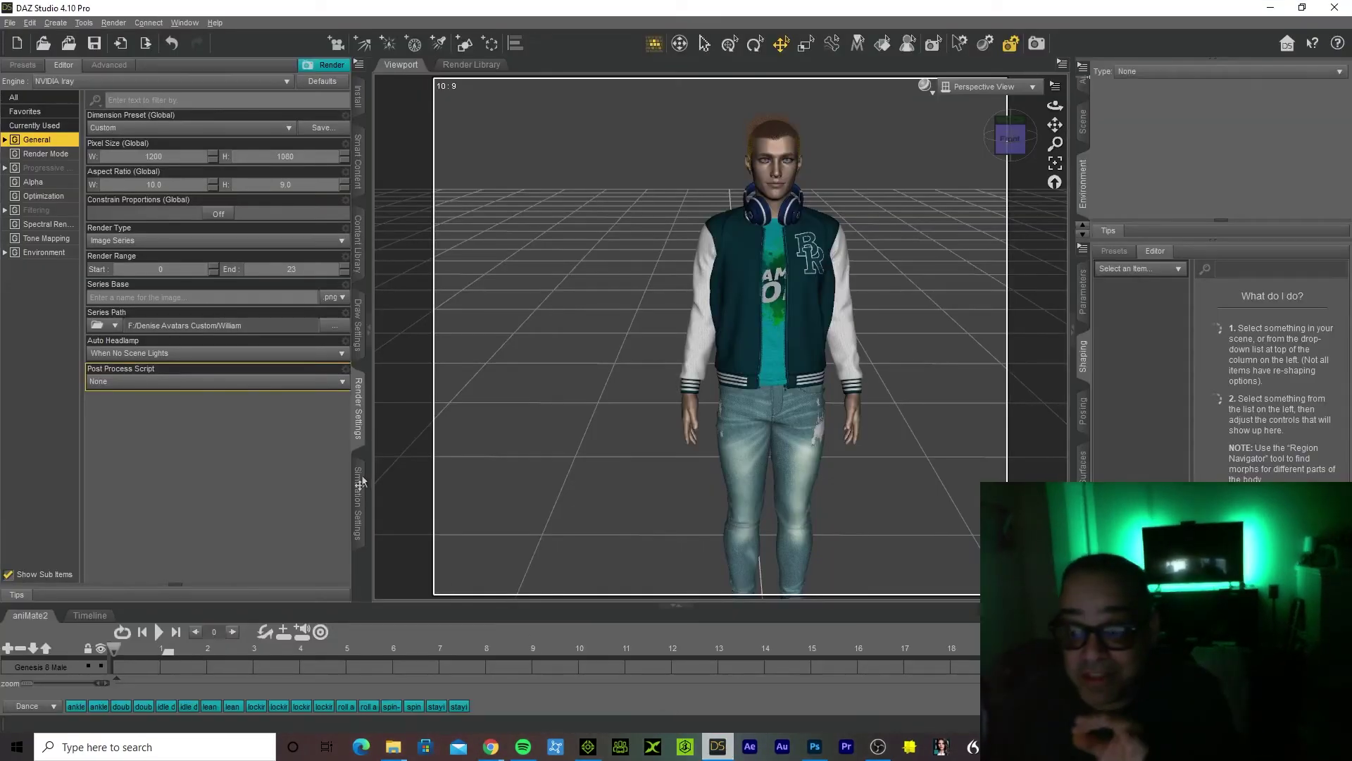
pyautogui.click(268, 301)
pyautogui.write('Denise')
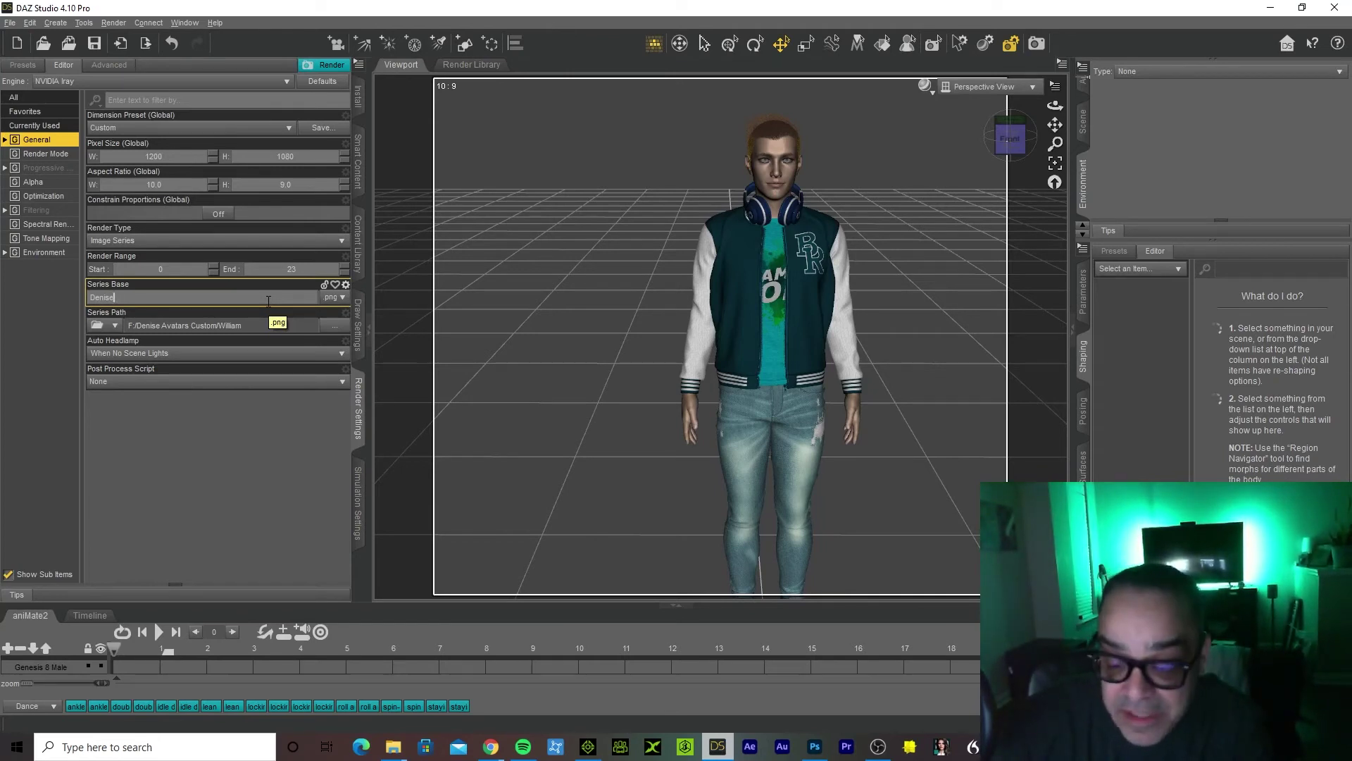
pyautogui.write('_Billy_00')
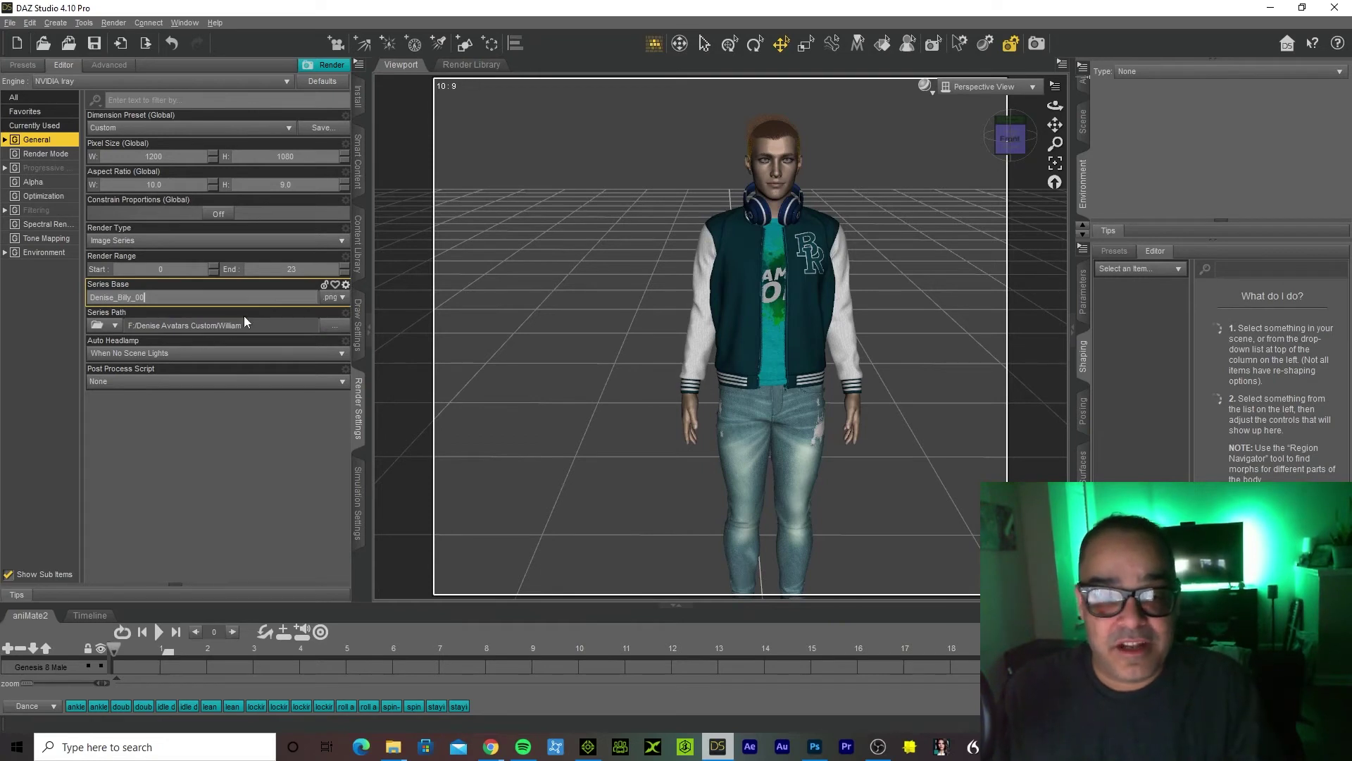
# Create a folder named Billy inside Denise Avatars Custom and set it as the Series Path
pyautogui.click(332, 327)
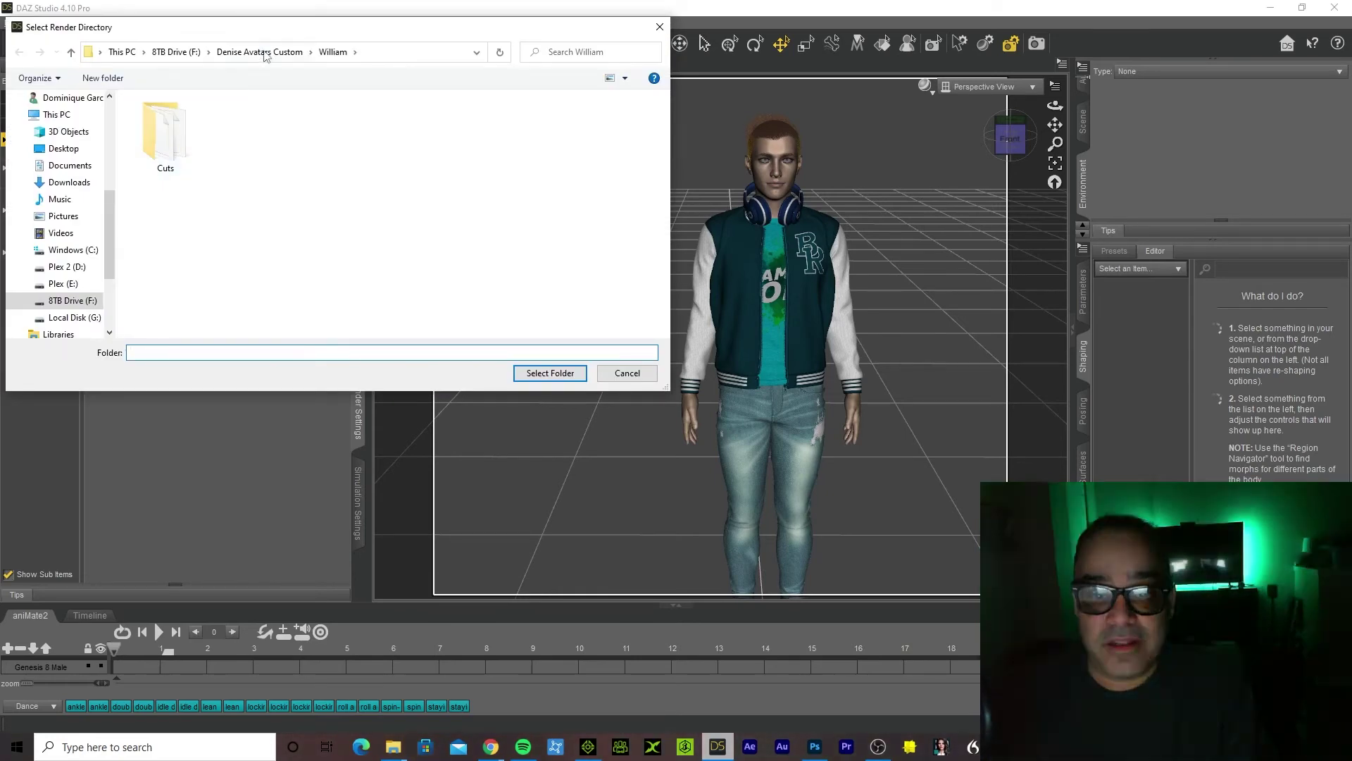
pyautogui.click(259, 52)
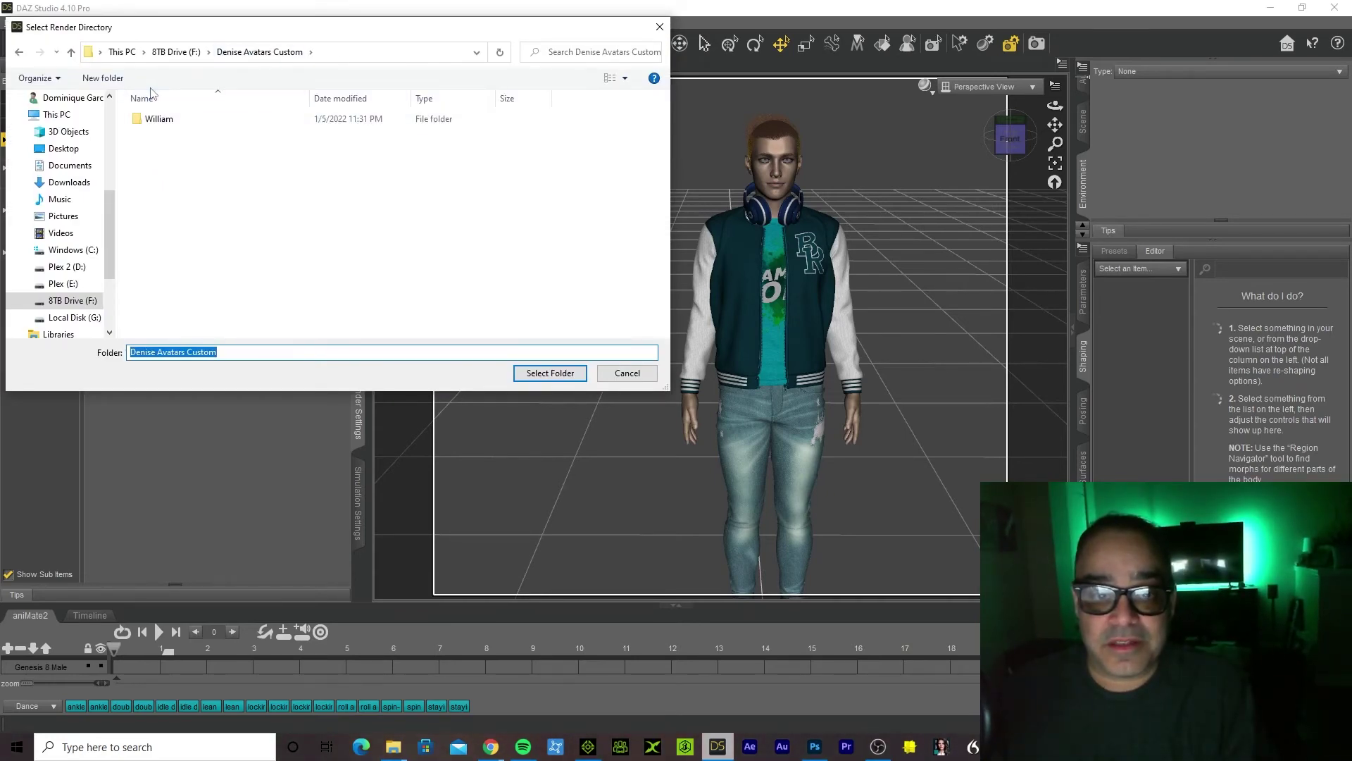
pyautogui.click(103, 78)
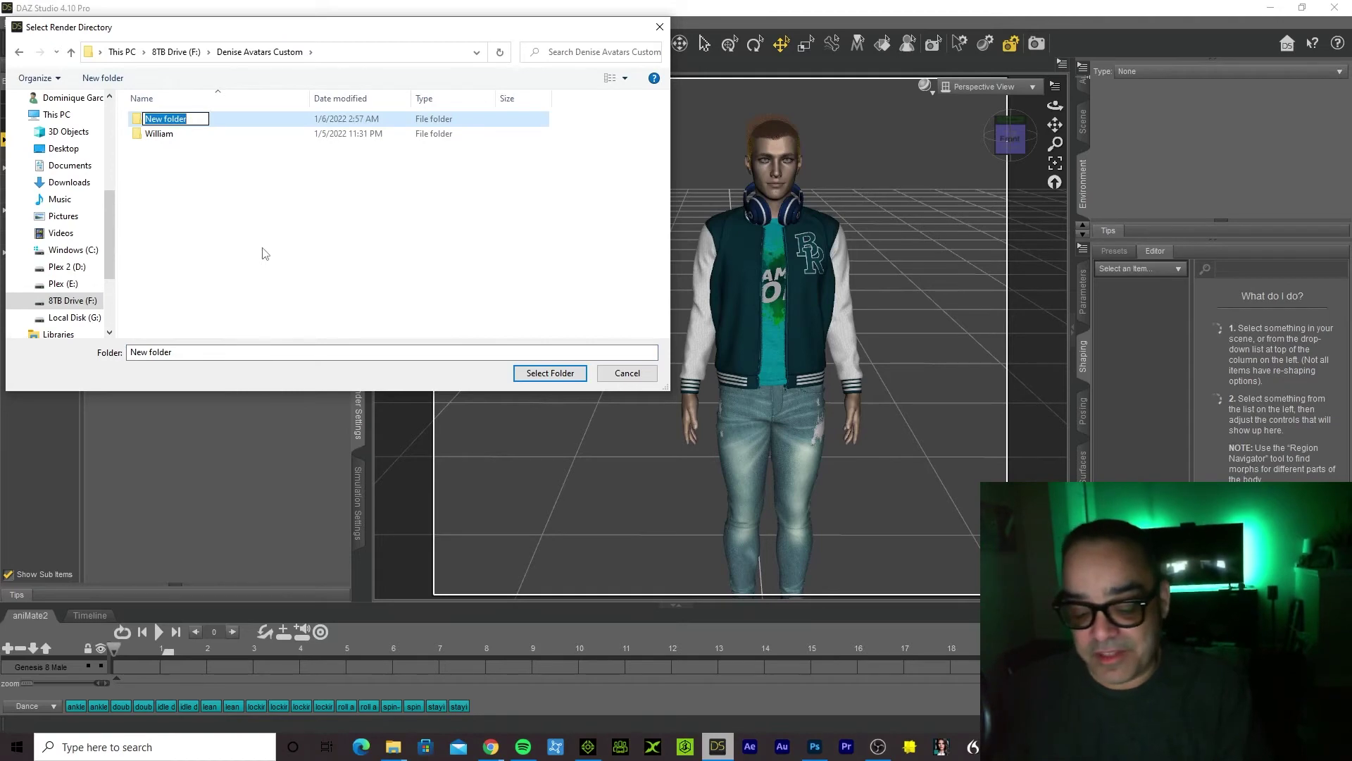
pyautogui.write('Billy')
pyautogui.press('Return')
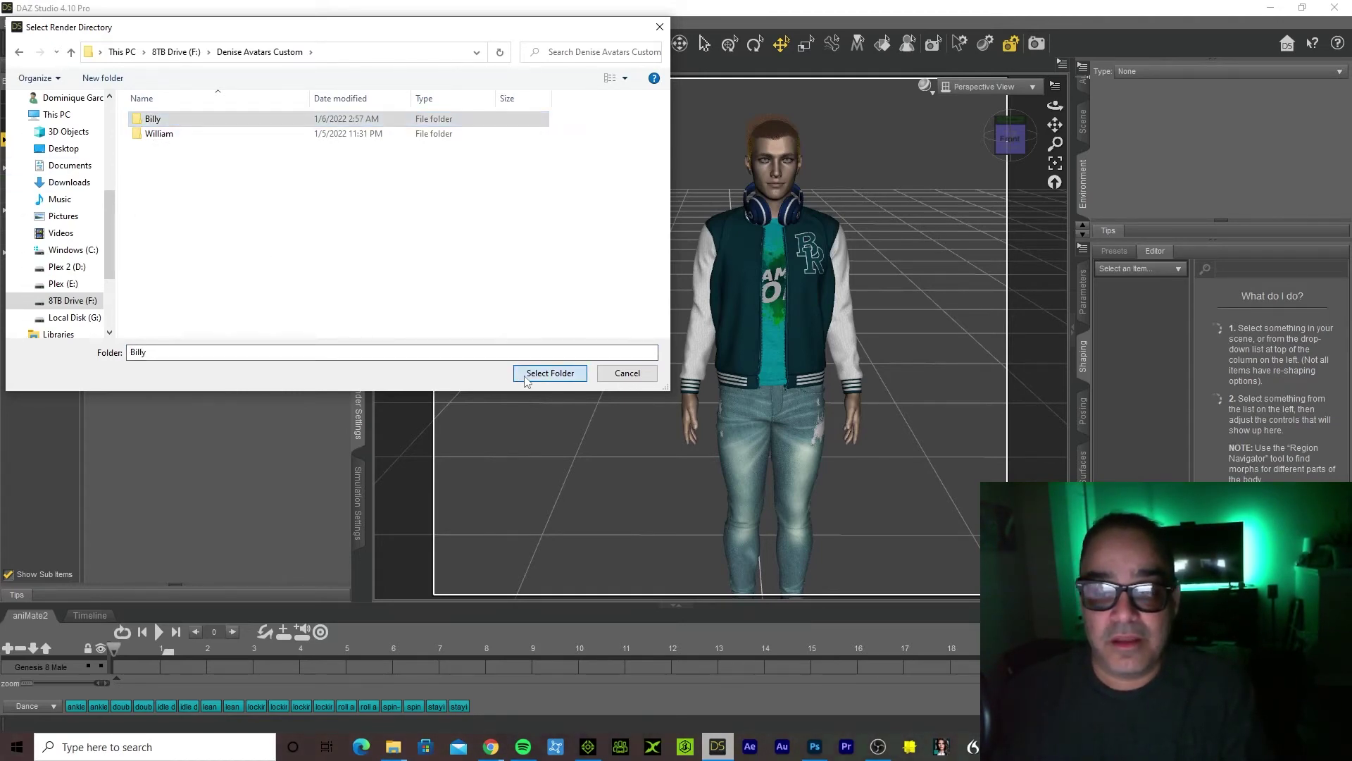
pyautogui.click(549, 373)
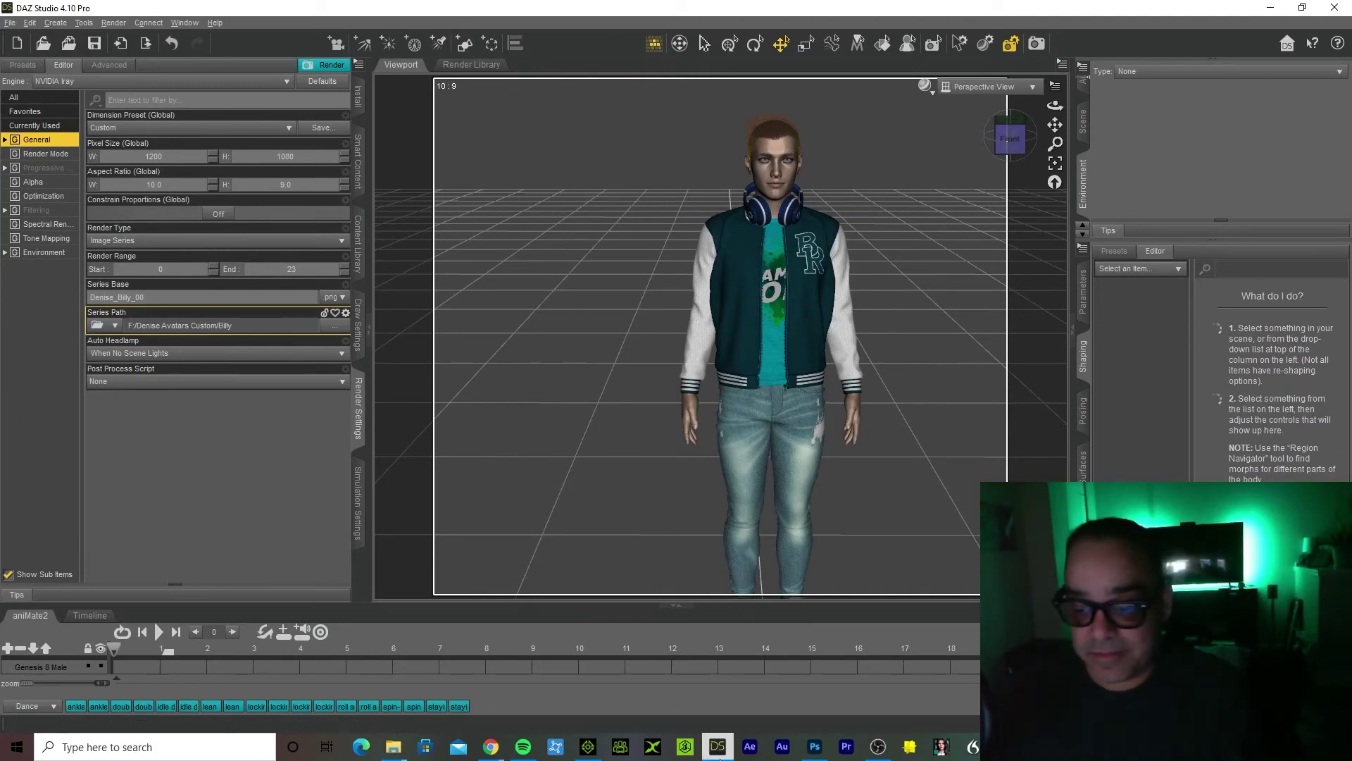
# Switch to the guide and check the remaining general options on page 105 and the Render Mode instruction on page 106
pyautogui.click(717, 746)
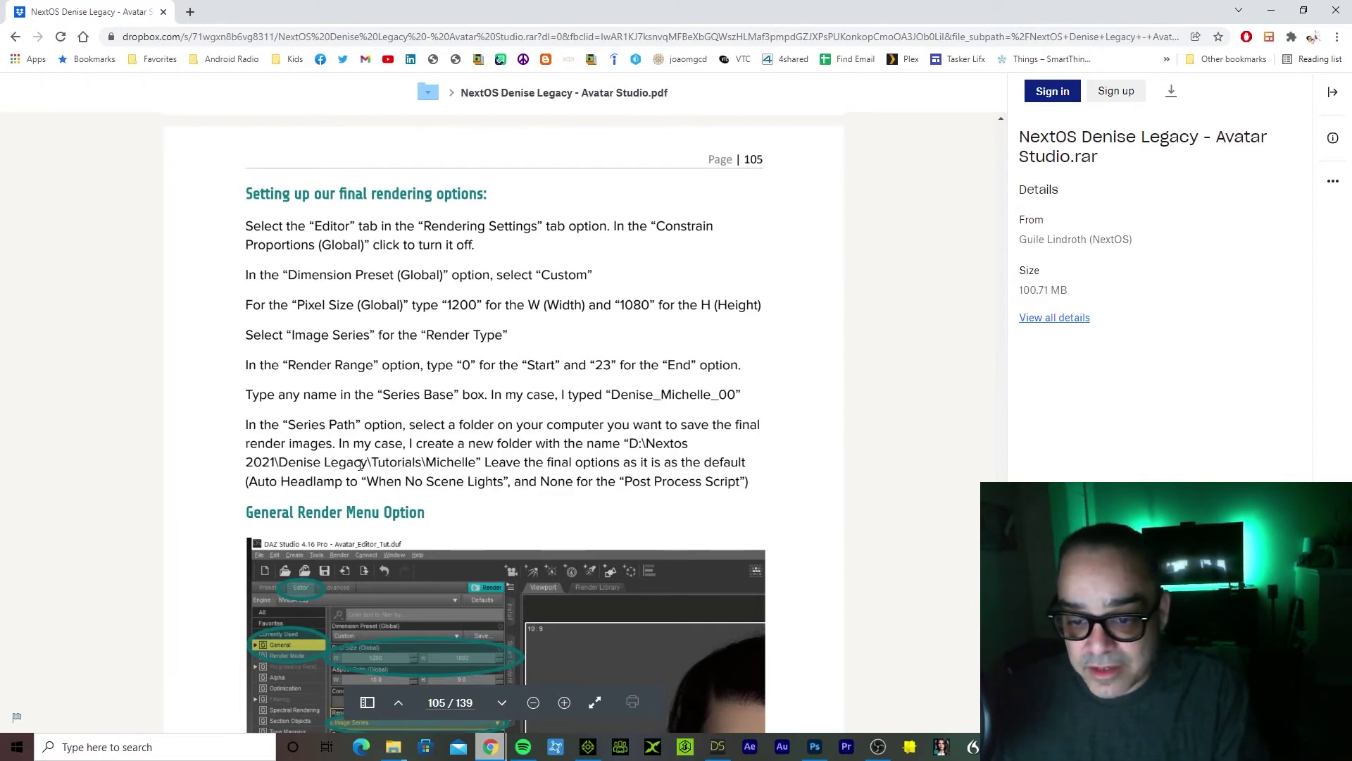
pyautogui.scroll(-4, 366, 456)
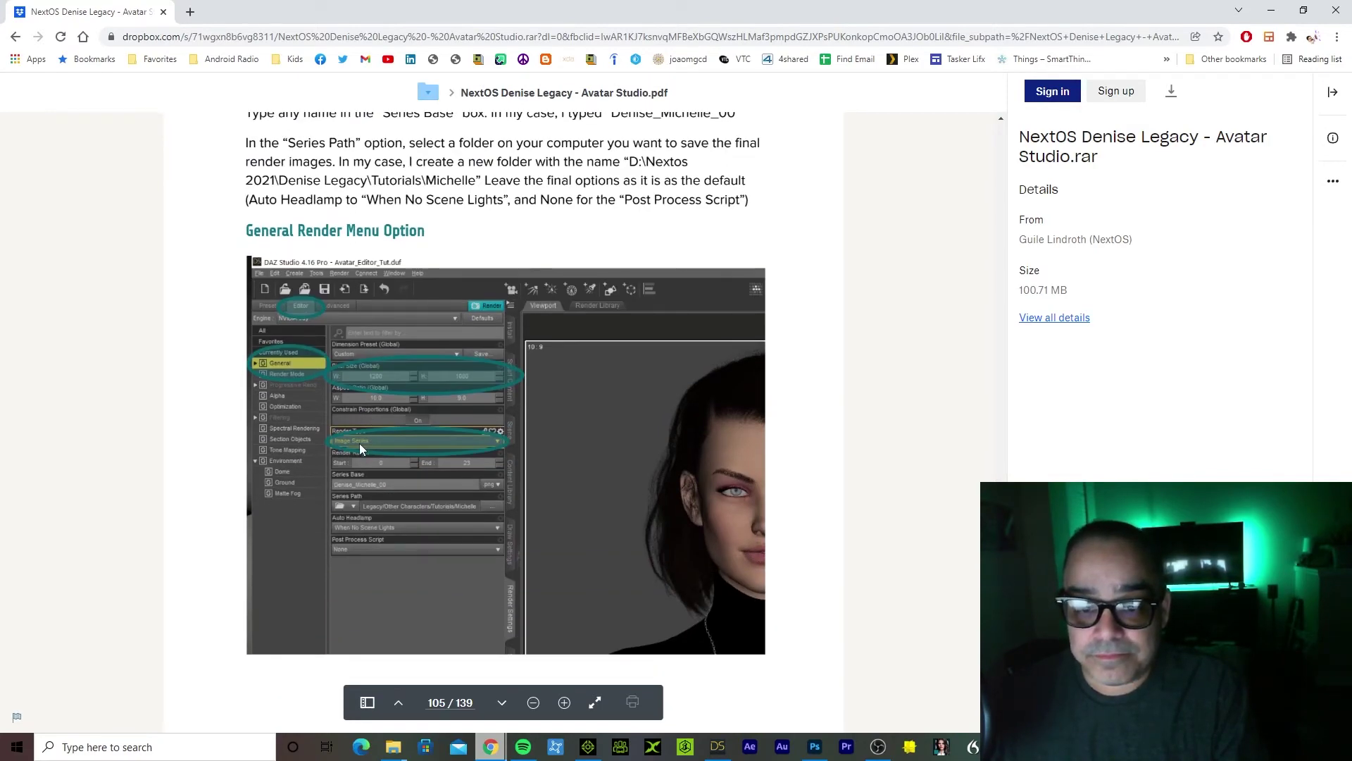
pyautogui.scroll(-8, 359, 444)
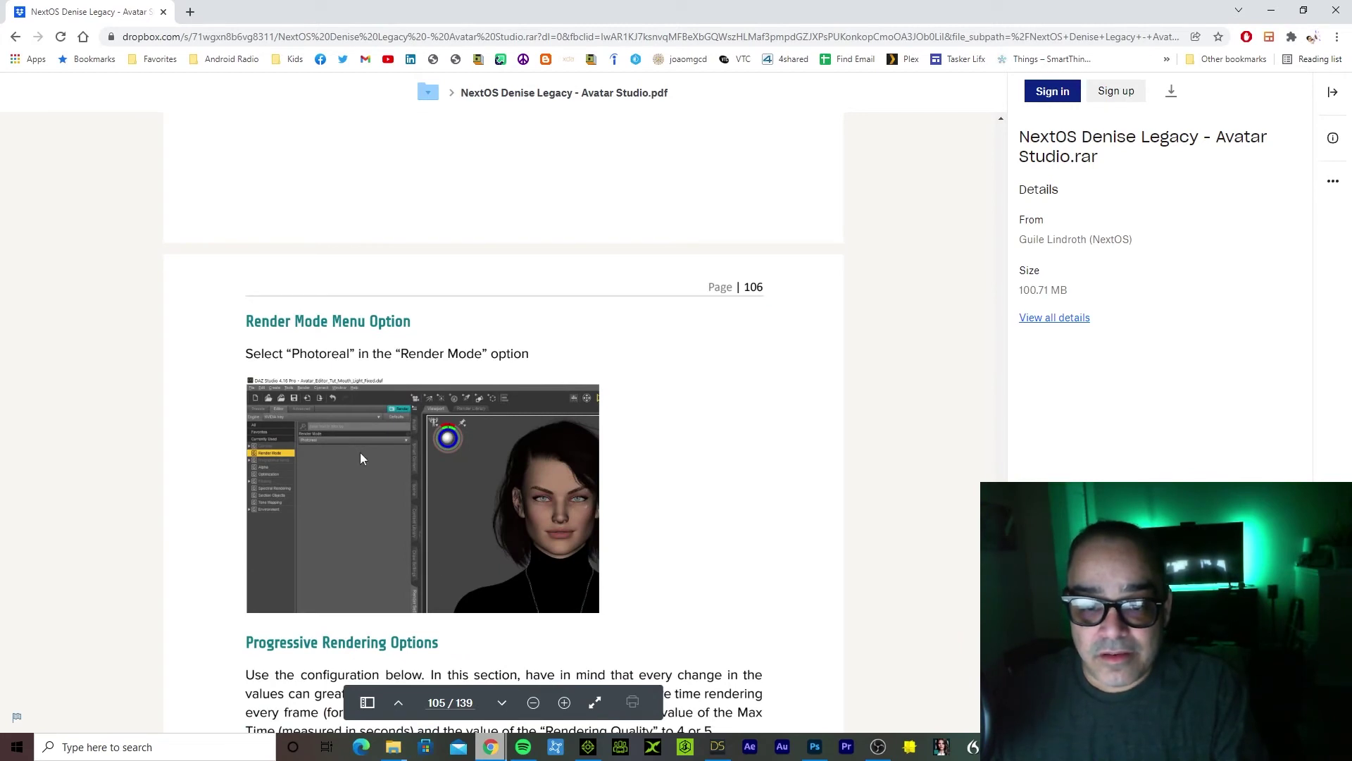
# In DAZ Studio, look through the preset, editor and advanced render settings and the Engine choices for the Render Mode option
pyautogui.click(717, 746)
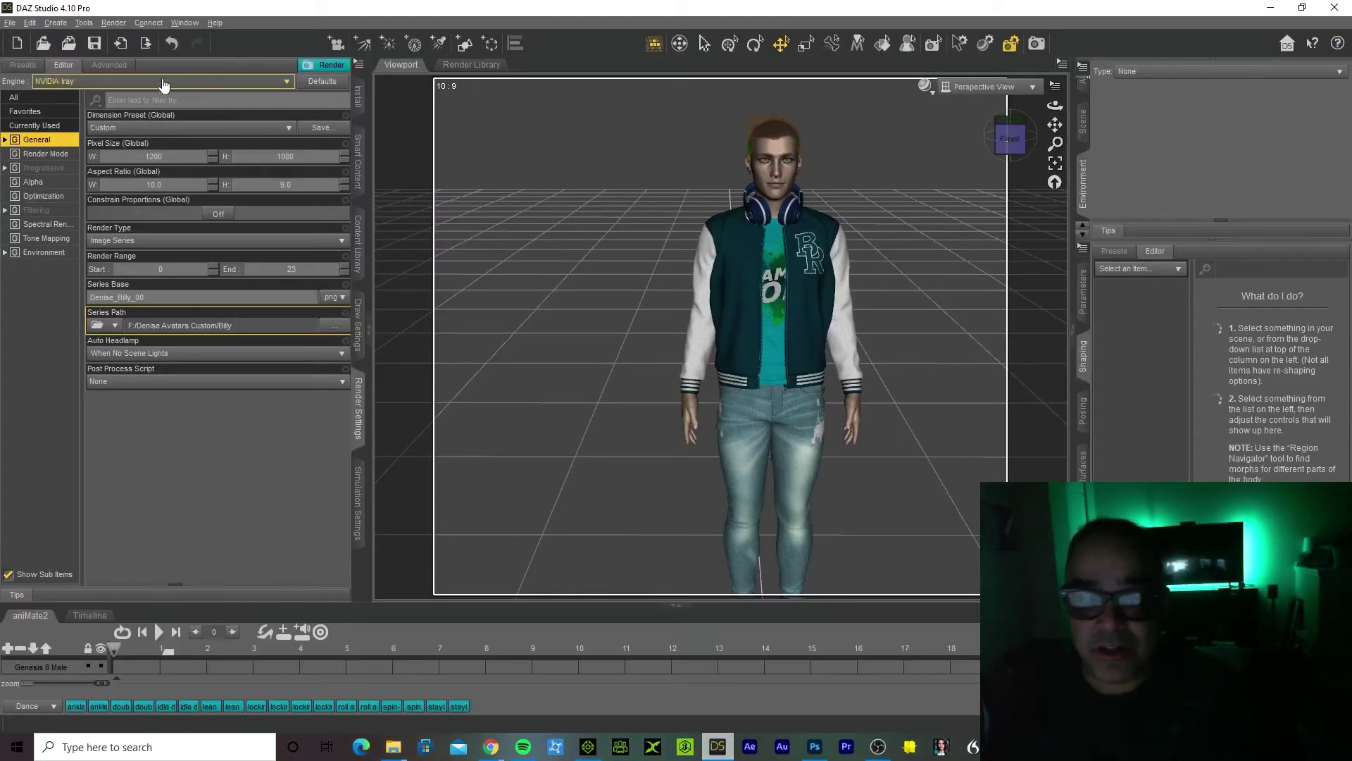
pyautogui.click(92, 69)
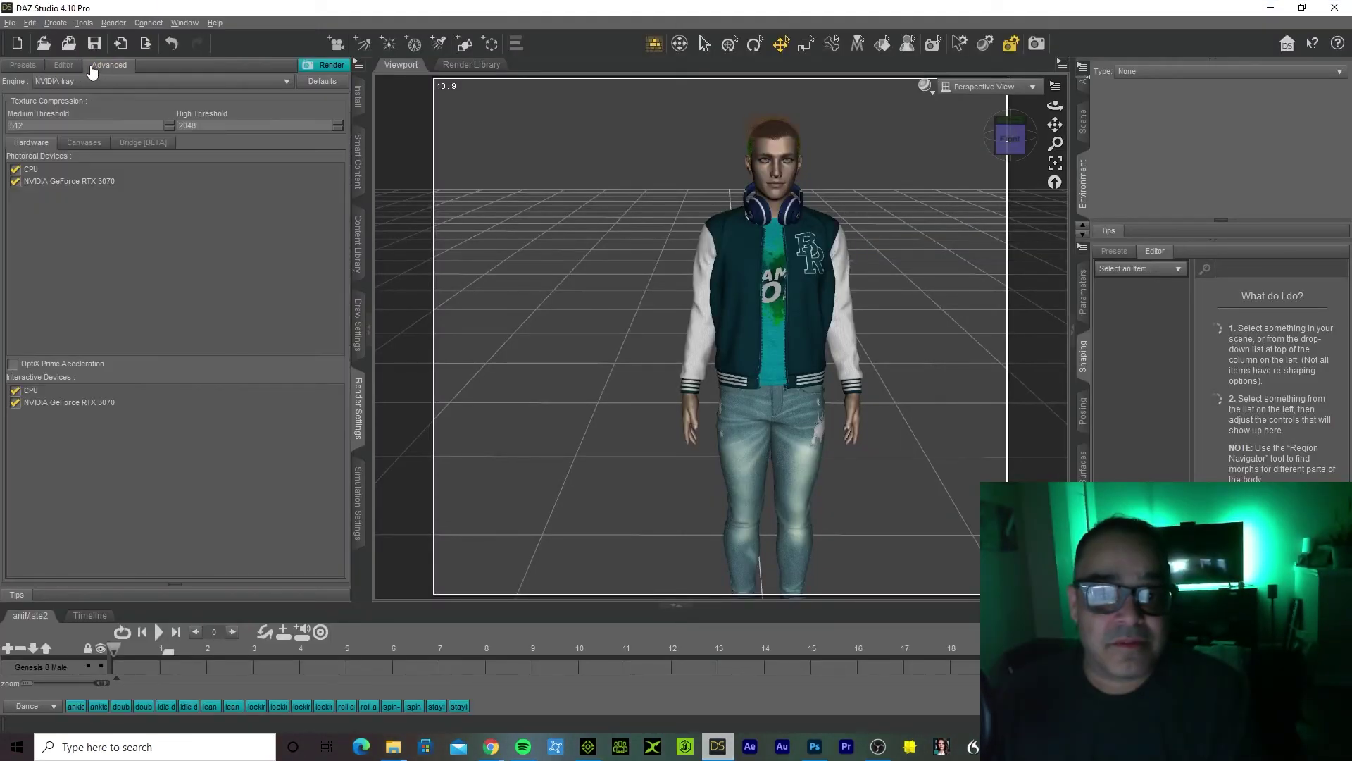
pyautogui.click(63, 66)
pyautogui.click(23, 65)
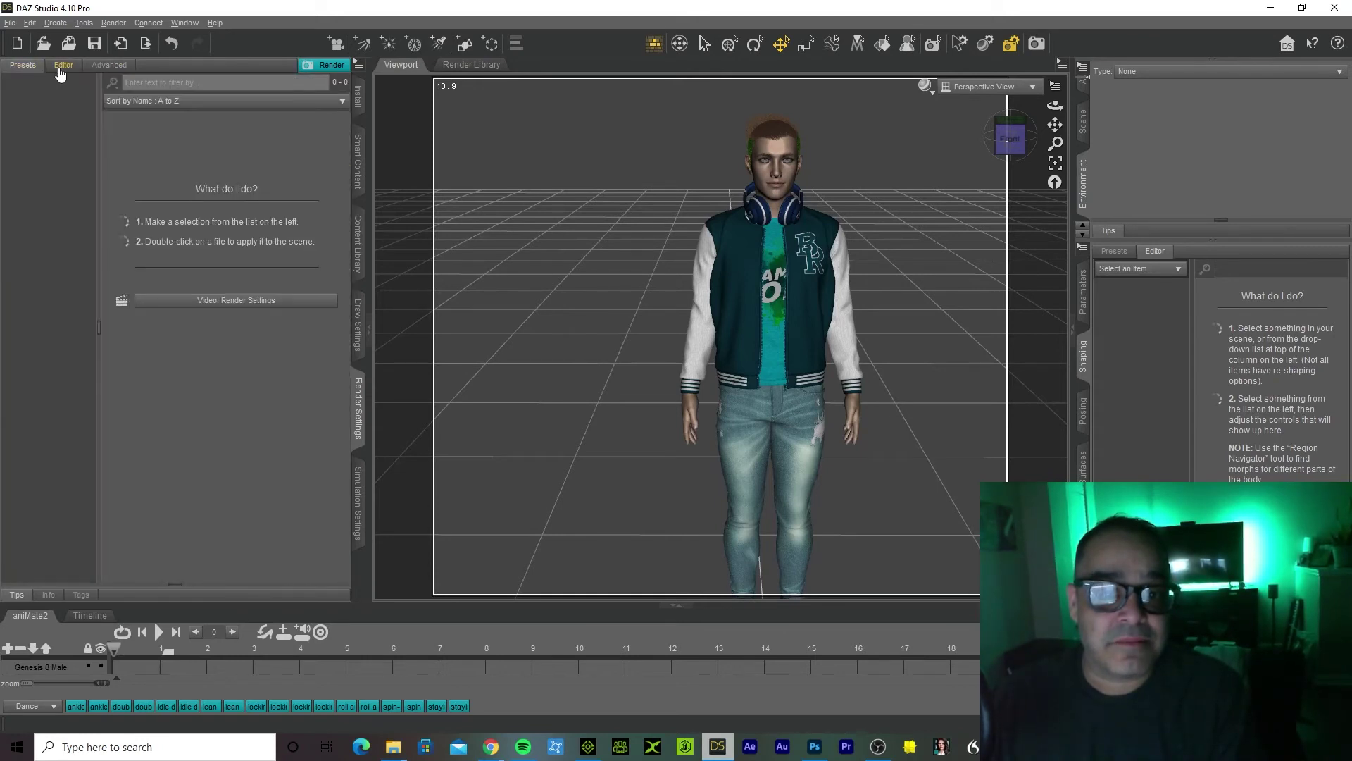
pyautogui.click(62, 65)
pyautogui.click(36, 98)
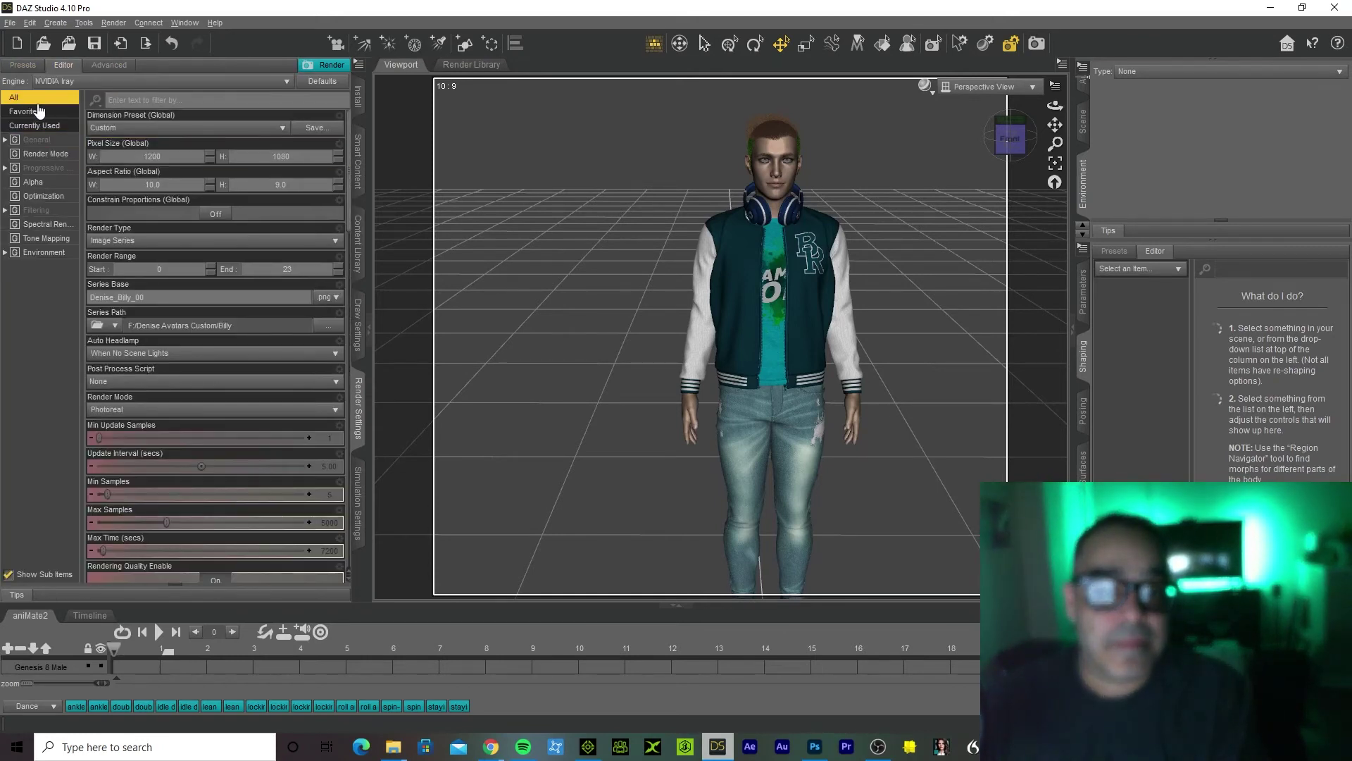
pyautogui.click(97, 81)
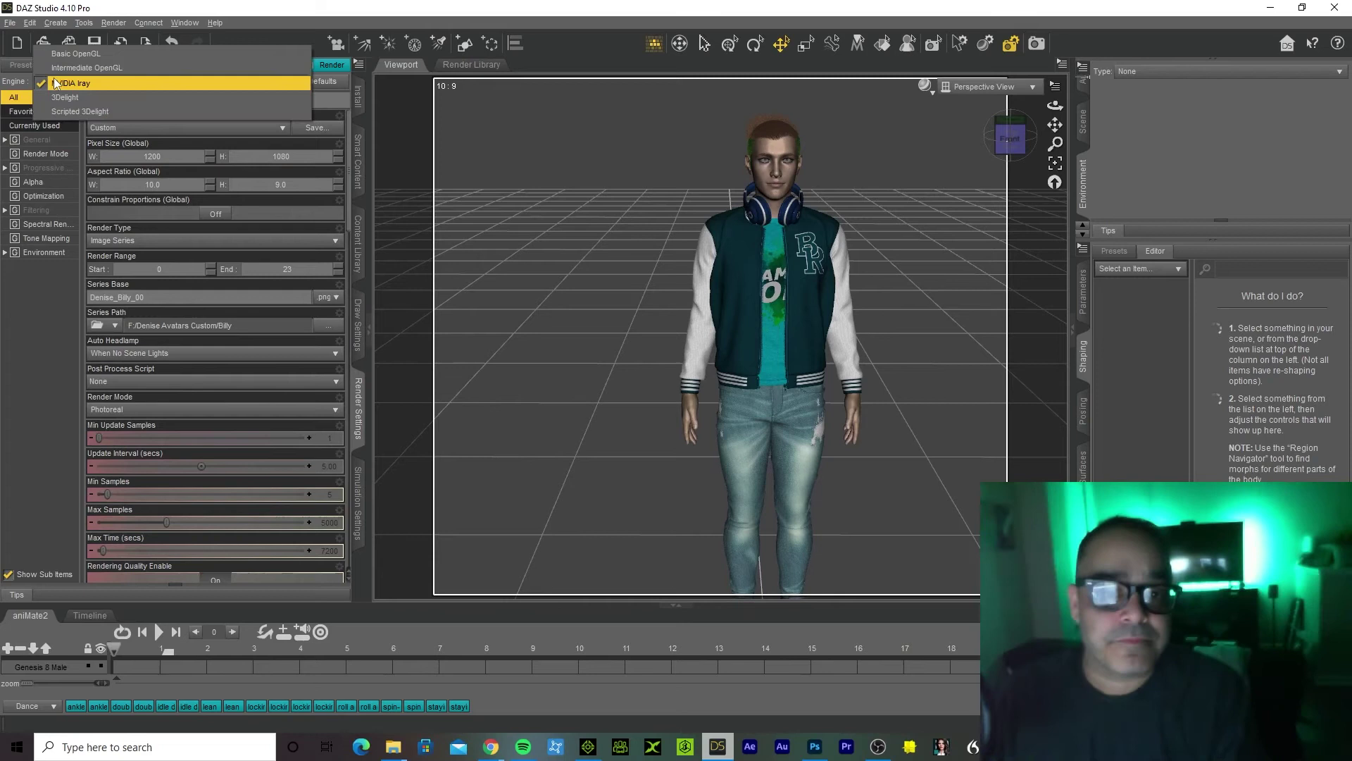
pyautogui.click(99, 83)
pyautogui.click(108, 65)
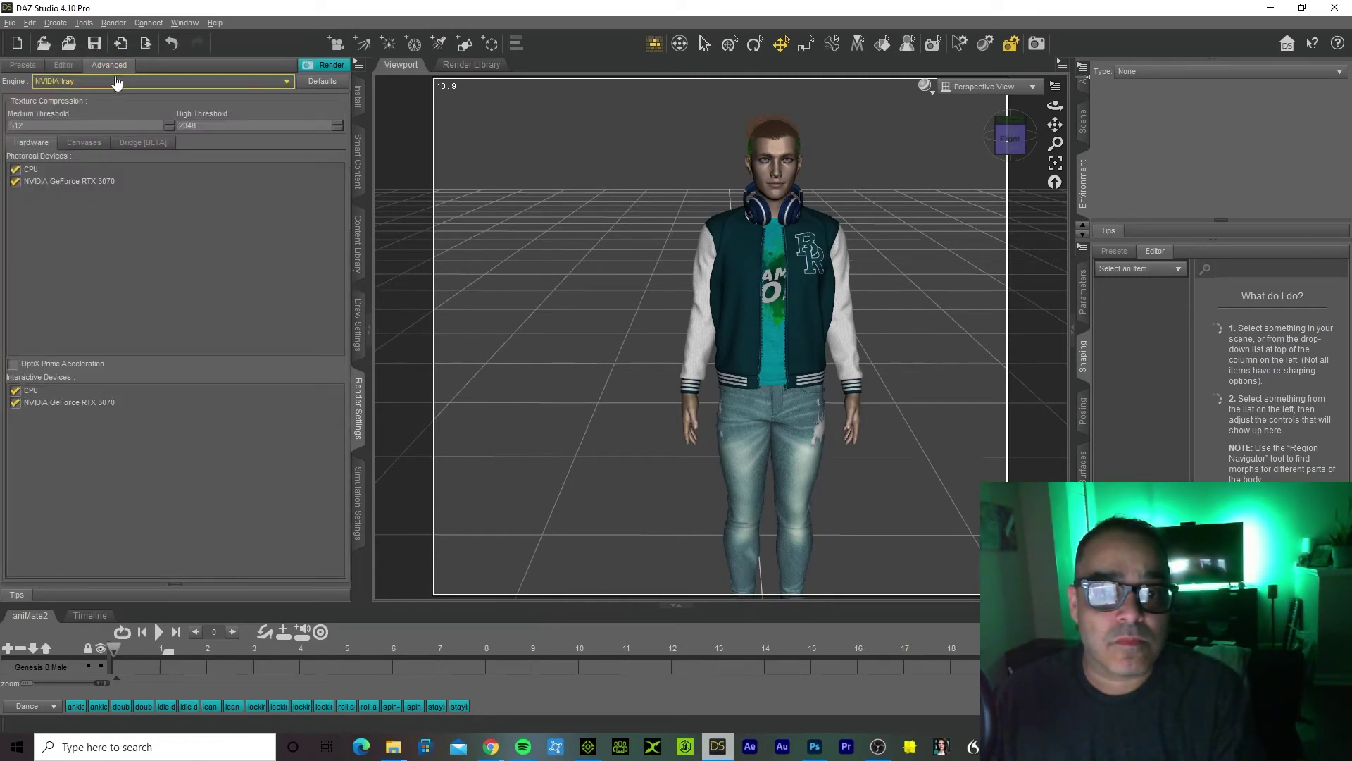
pyautogui.click(76, 68)
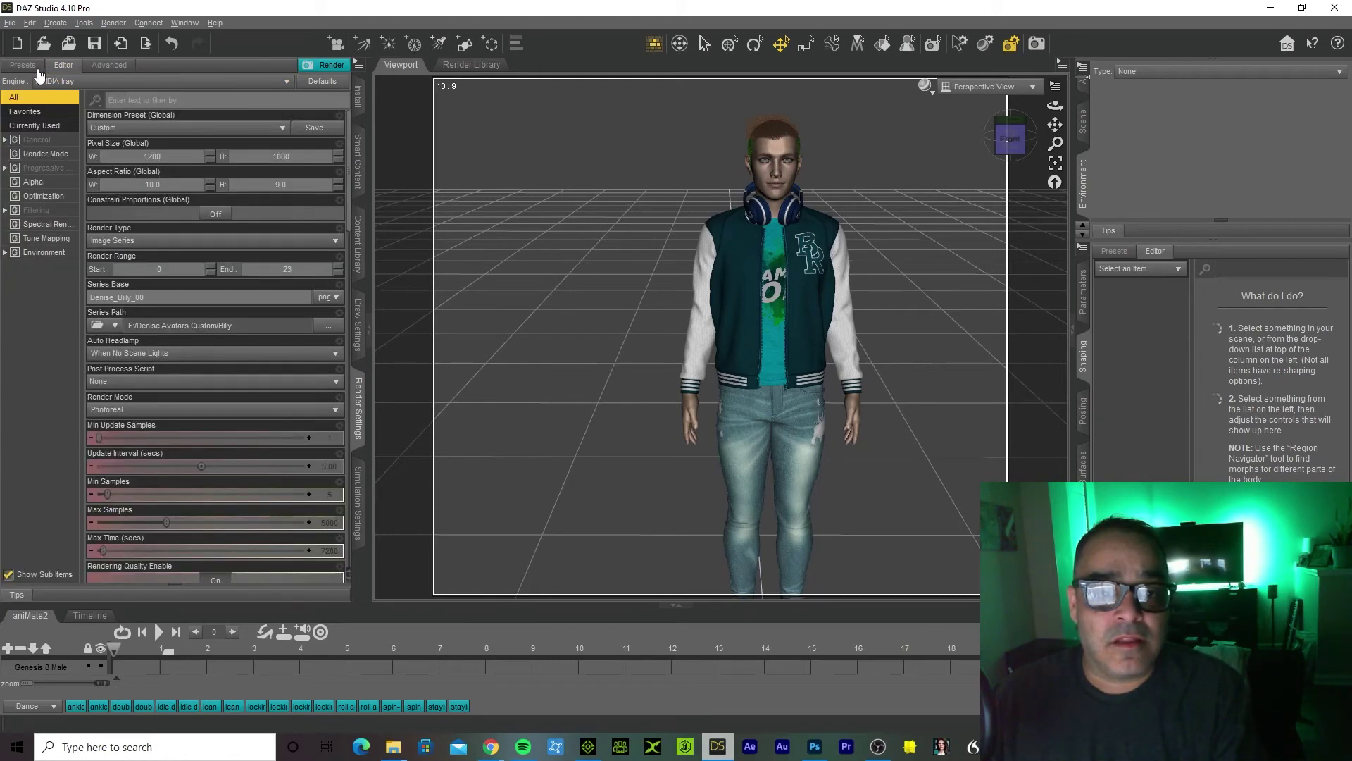
pyautogui.click(23, 65)
pyautogui.click(63, 65)
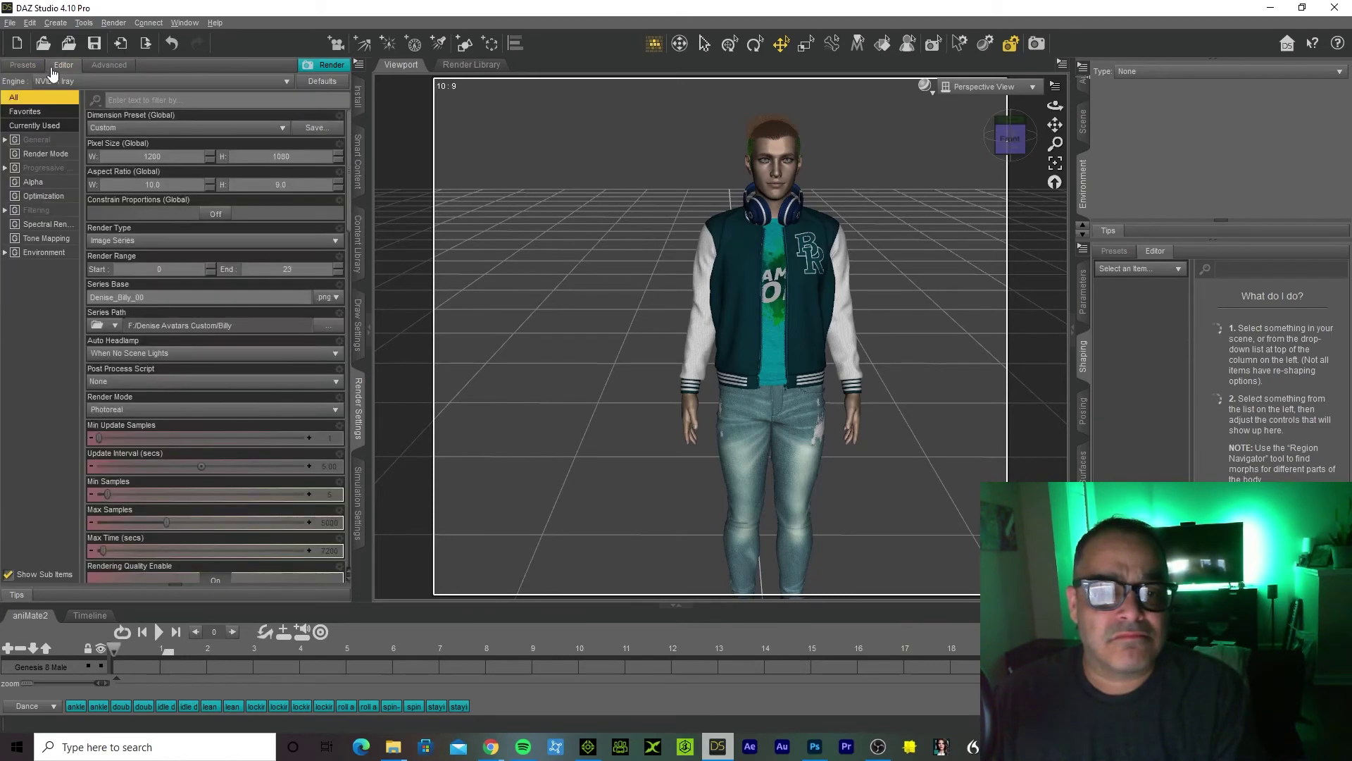
pyautogui.click(35, 140)
pyautogui.click(32, 99)
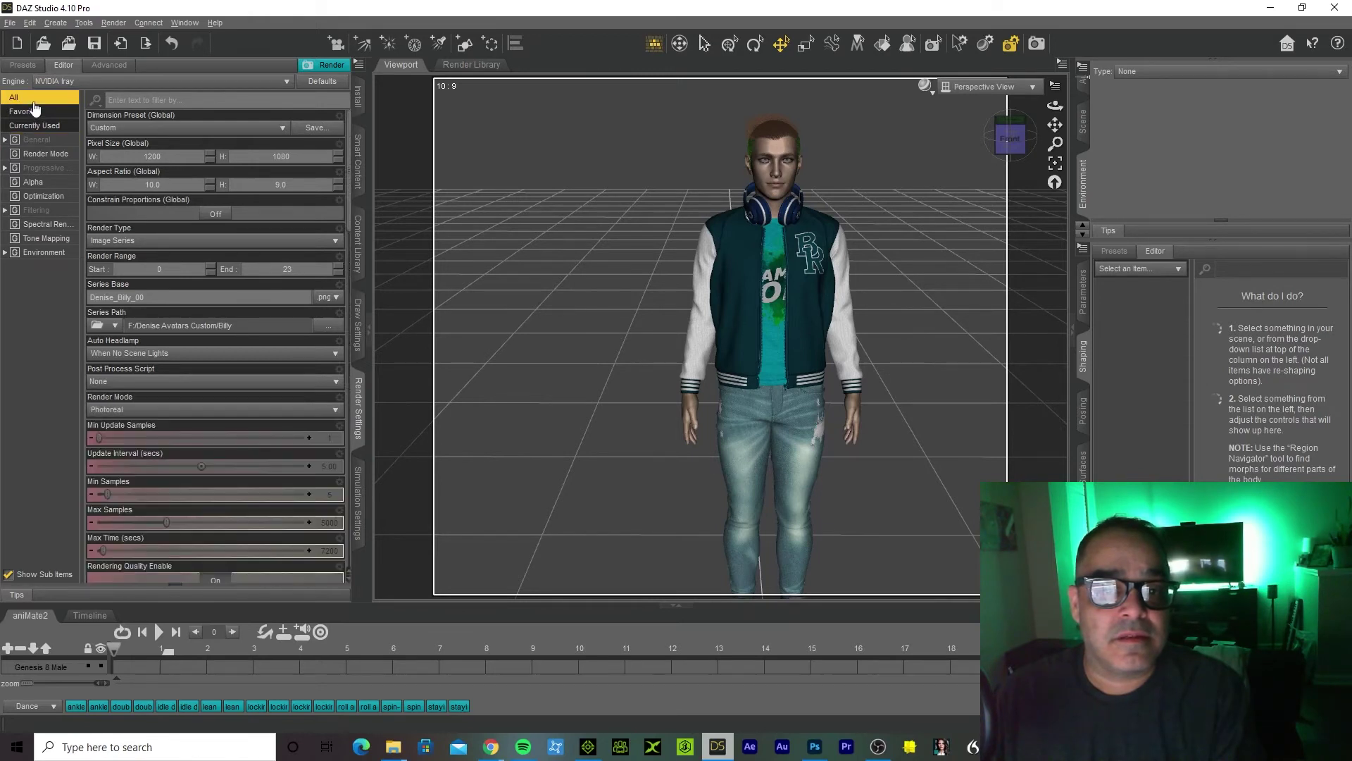
# Switch back to the guide and examine the Render Mode screenshot on page 106 enlarged
pyautogui.moveTo(704, 740)
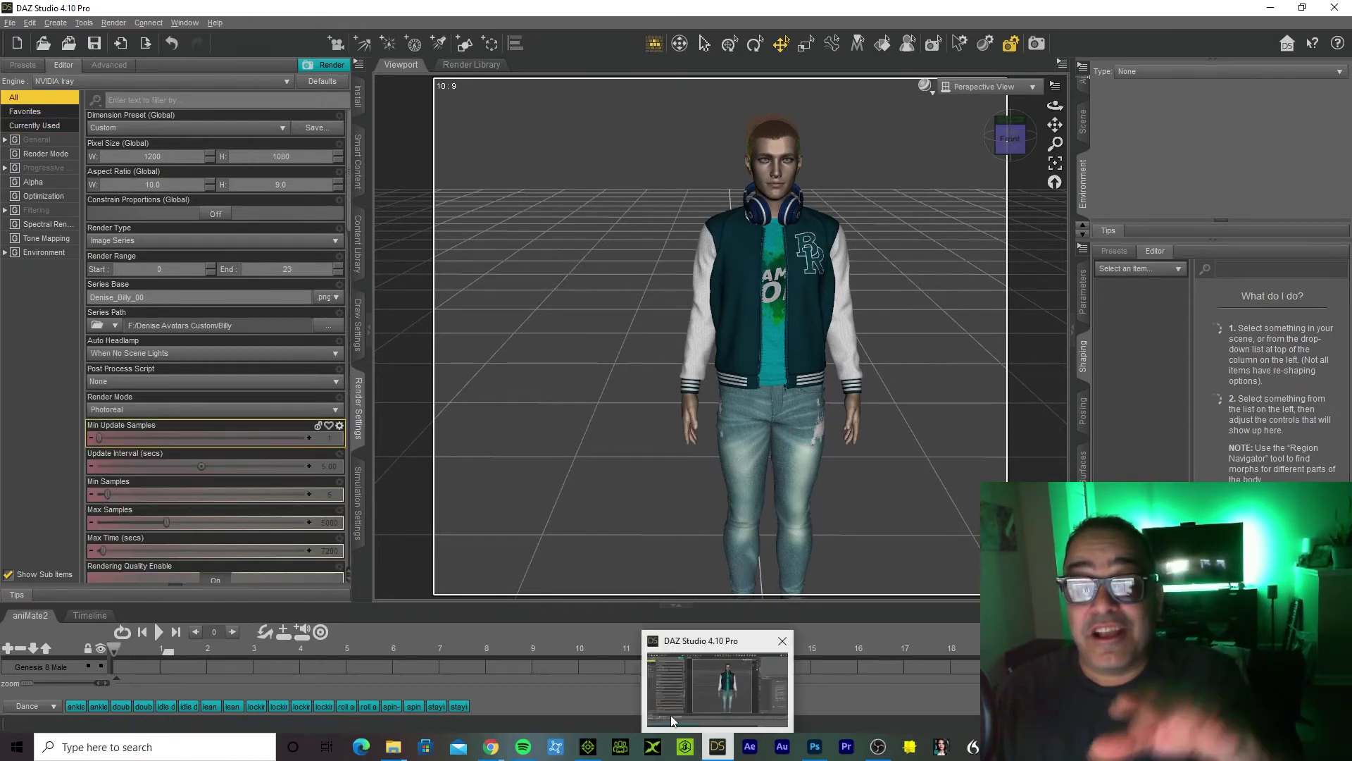
pyautogui.click(715, 750)
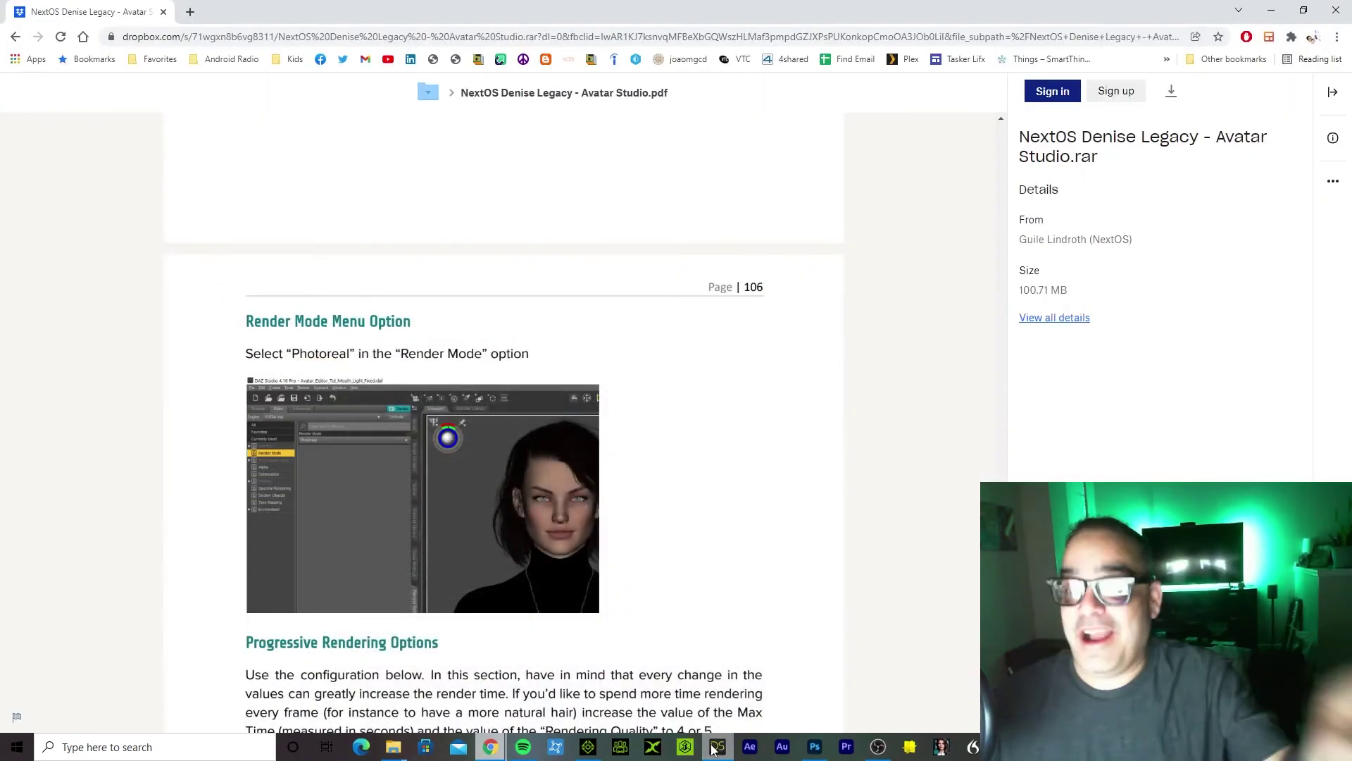
pyautogui.scroll(-2, 617, 610)
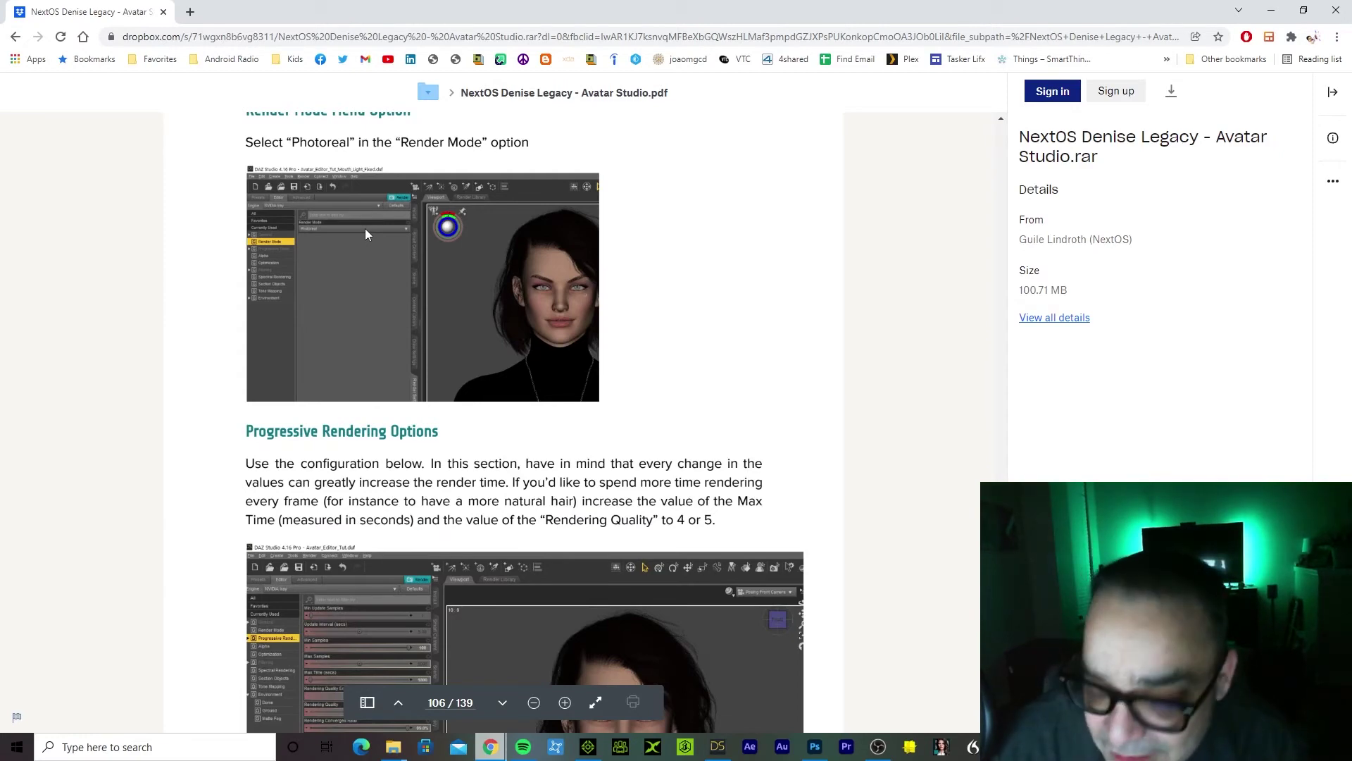
pyautogui.keyDown('ctrl'); pyautogui.scroll(6, 365, 229); pyautogui.keyUp('ctrl')
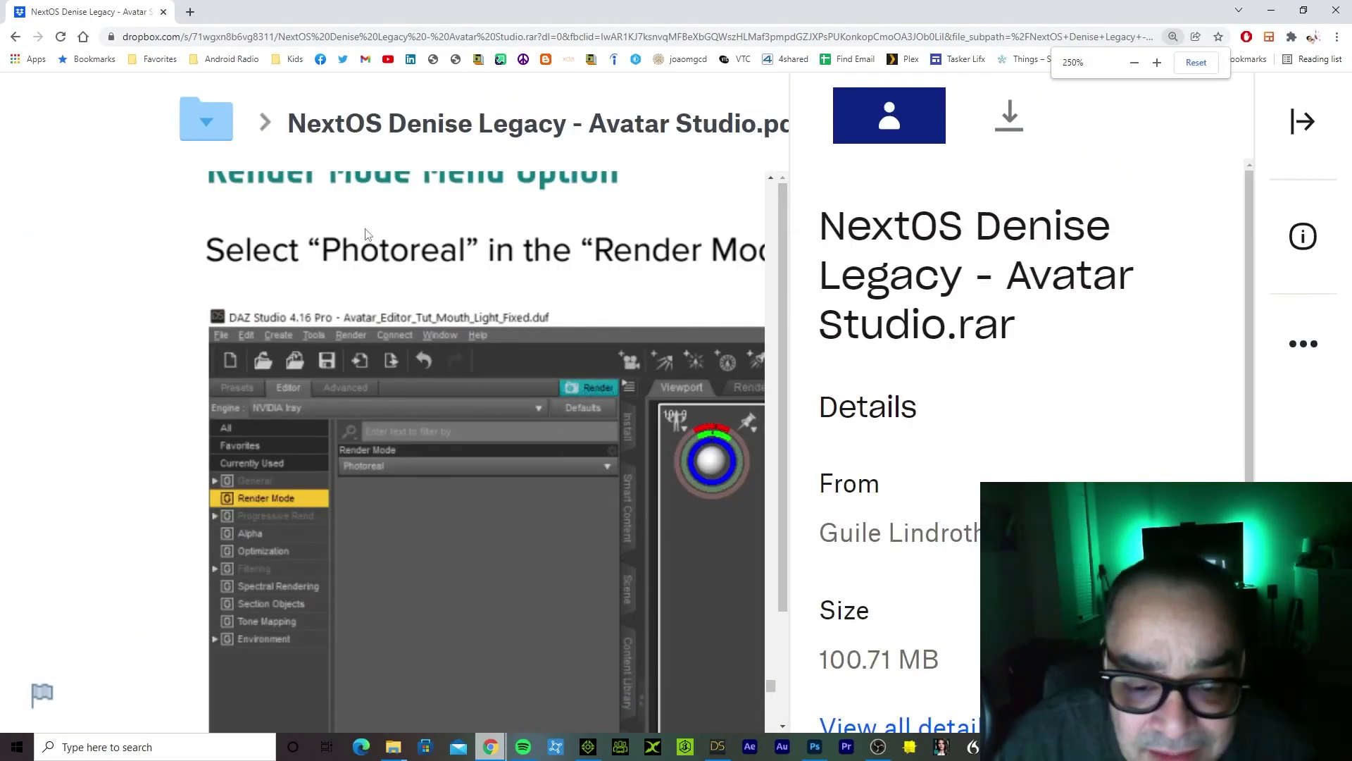
pyautogui.click(1271, 10)
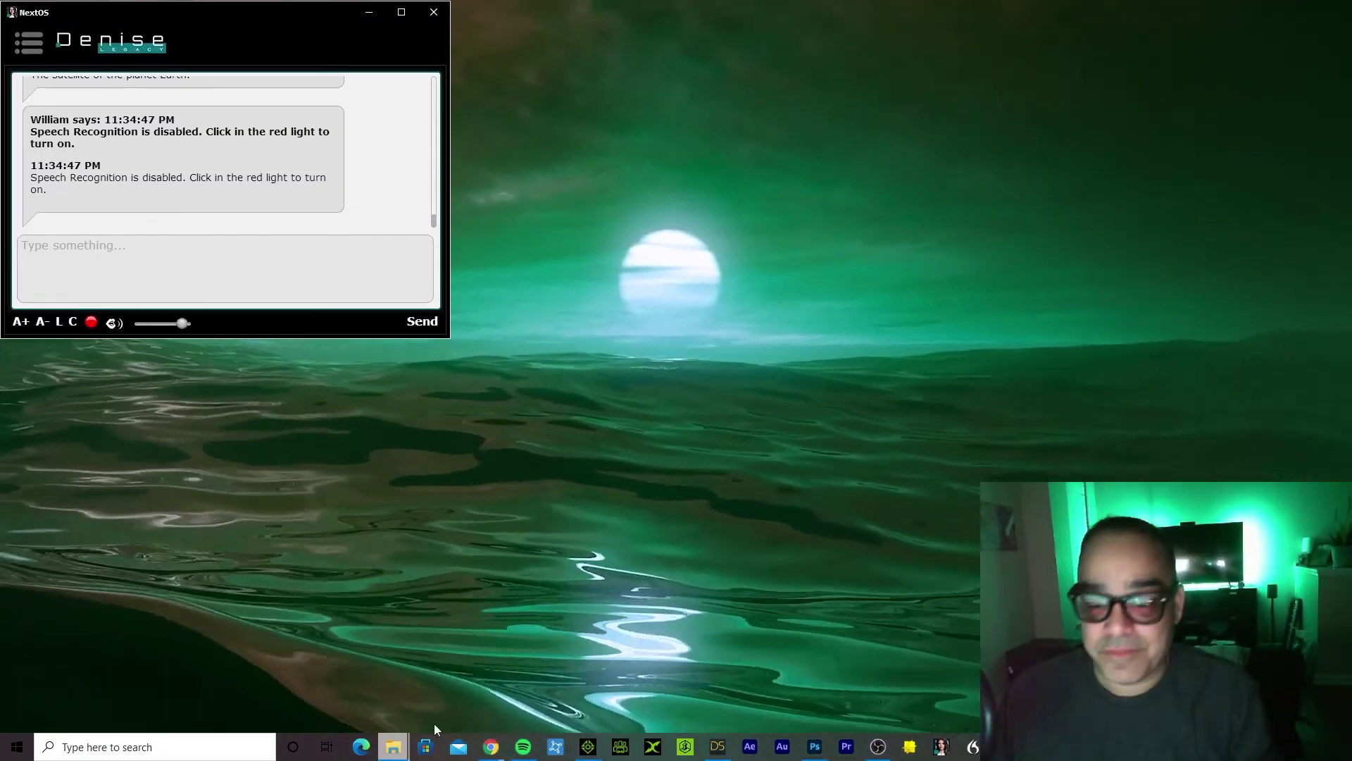
# In DAZ Studio, set the Render Mode to Photoreal
pyautogui.click(718, 748)
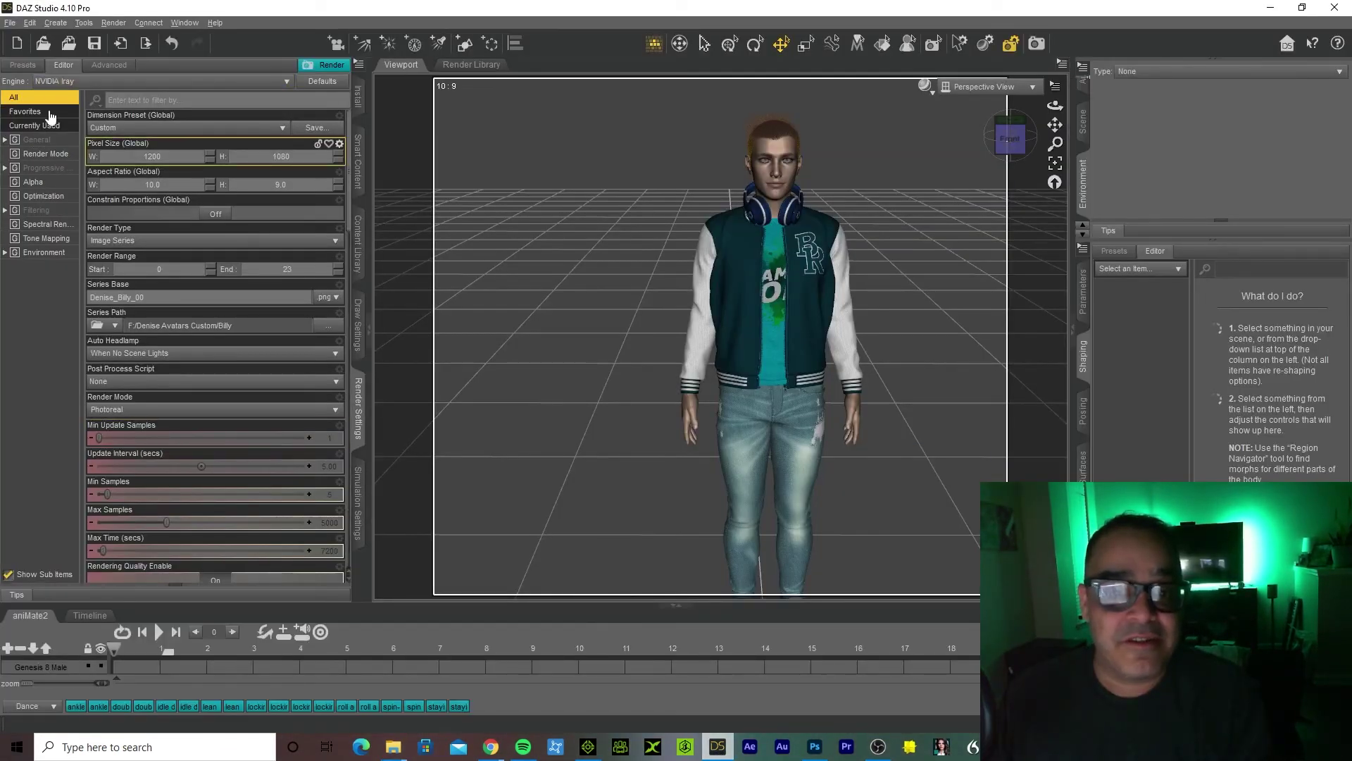
pyautogui.click(46, 154)
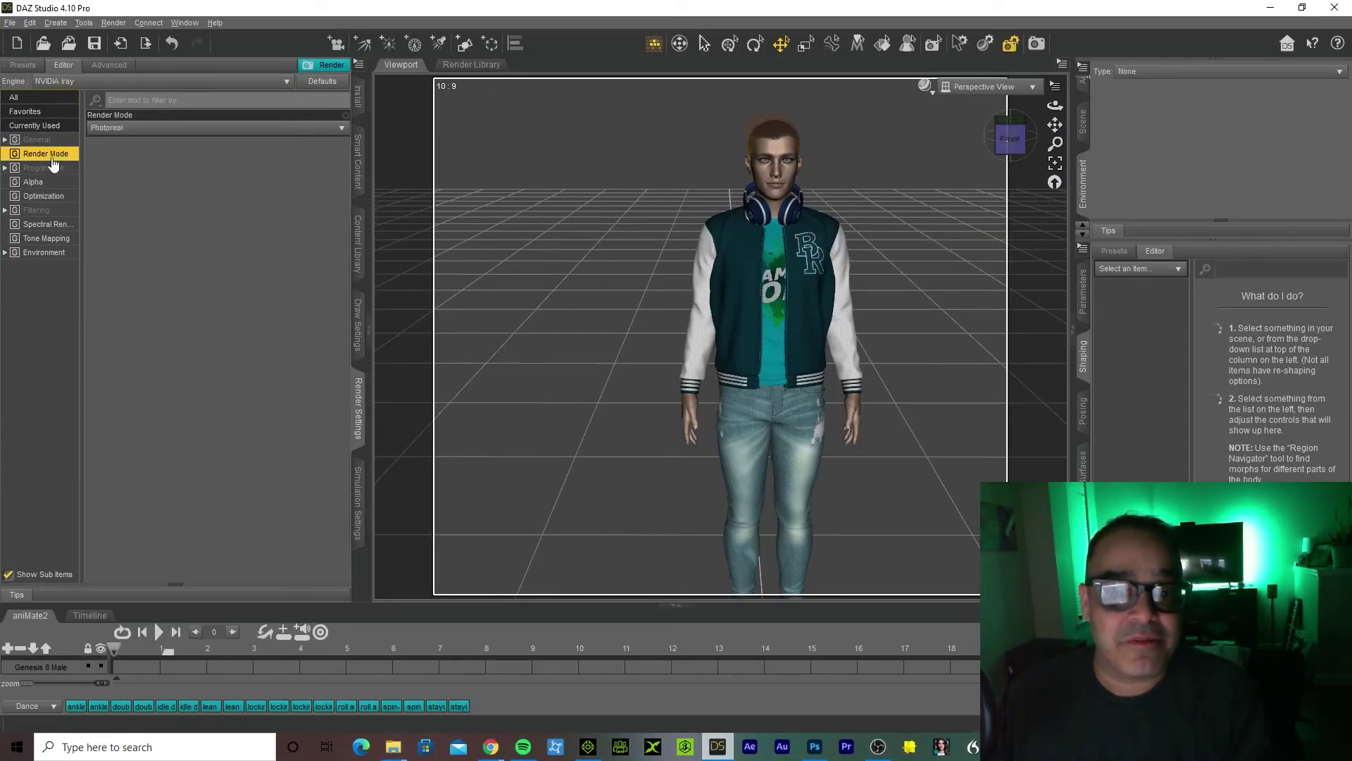
pyautogui.click(151, 133)
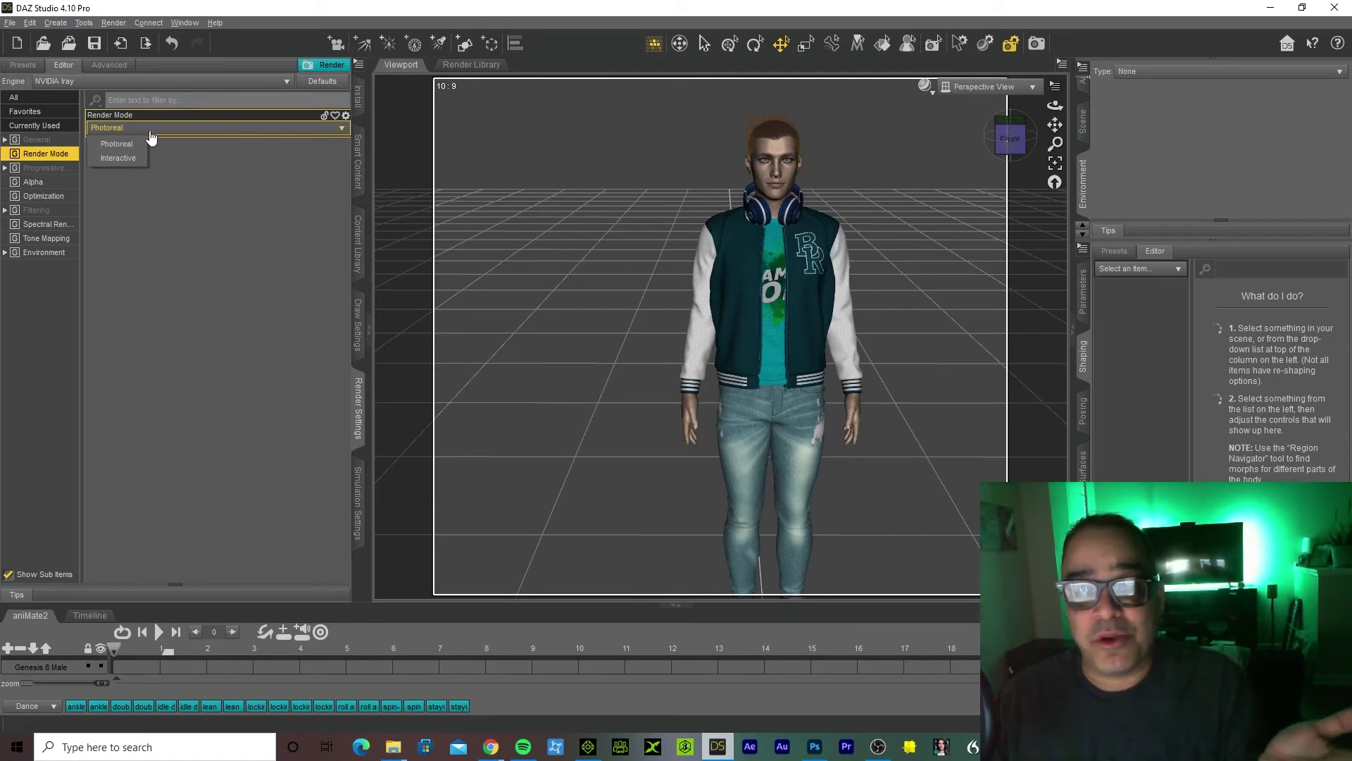
pyautogui.click(140, 145)
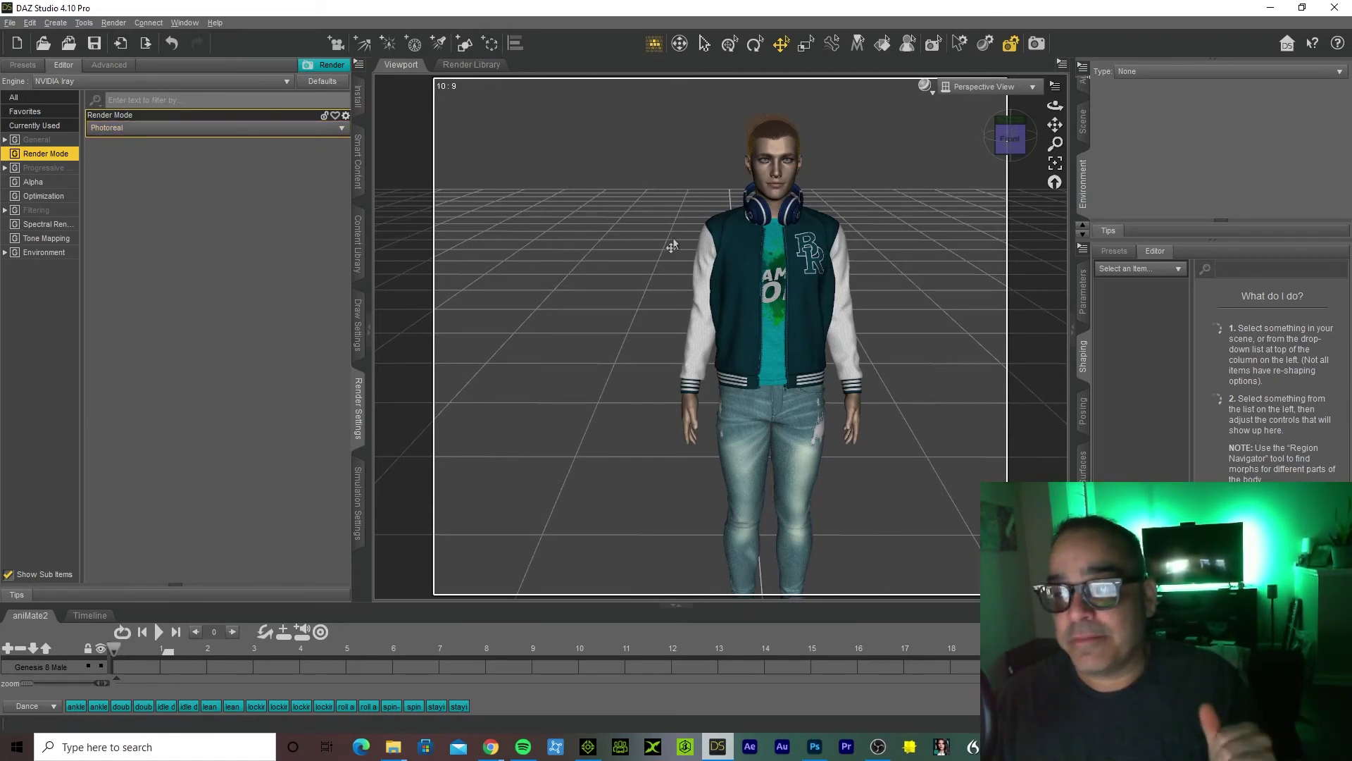
# Switch to the guide and read the Progressive Rendering, Environment Rendering and Final Rendering Images sections from page 106 onwards
pyautogui.click(718, 748)
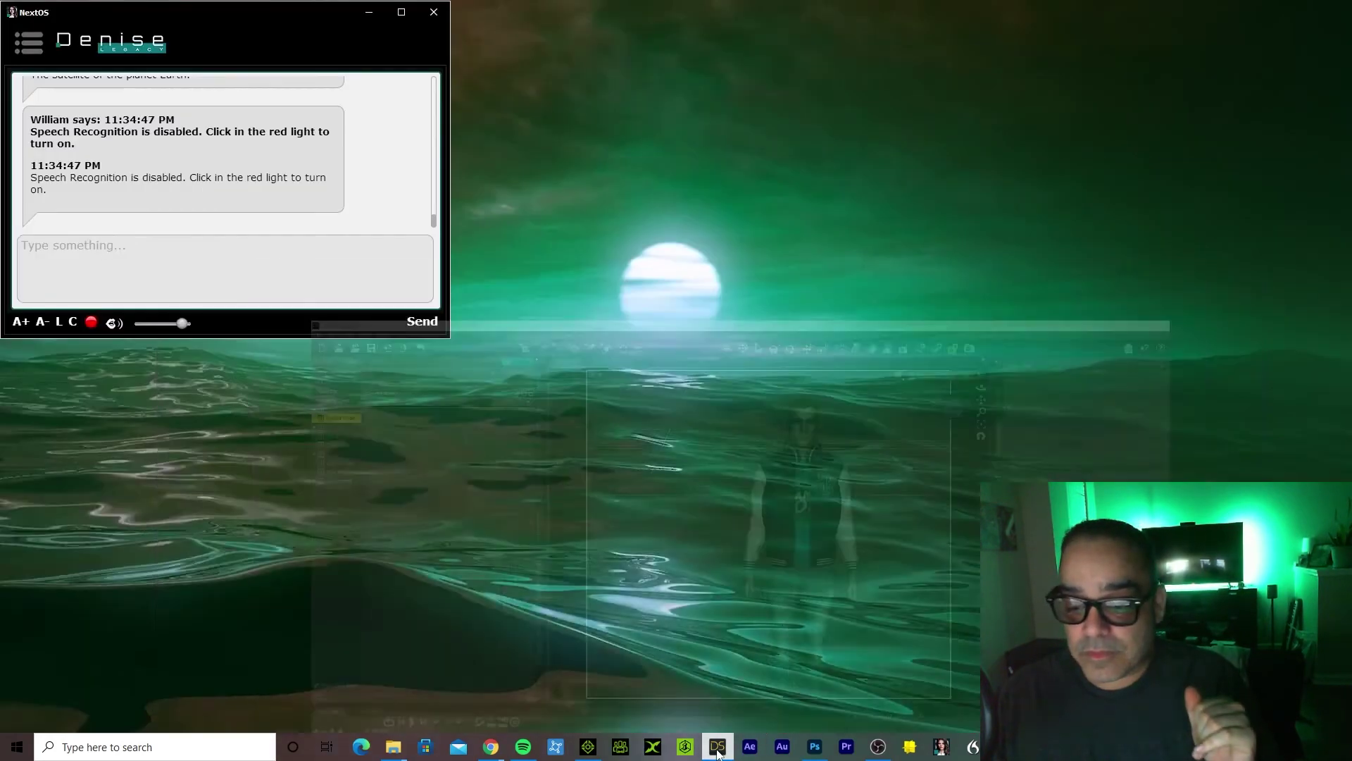
pyautogui.moveTo(488, 754)
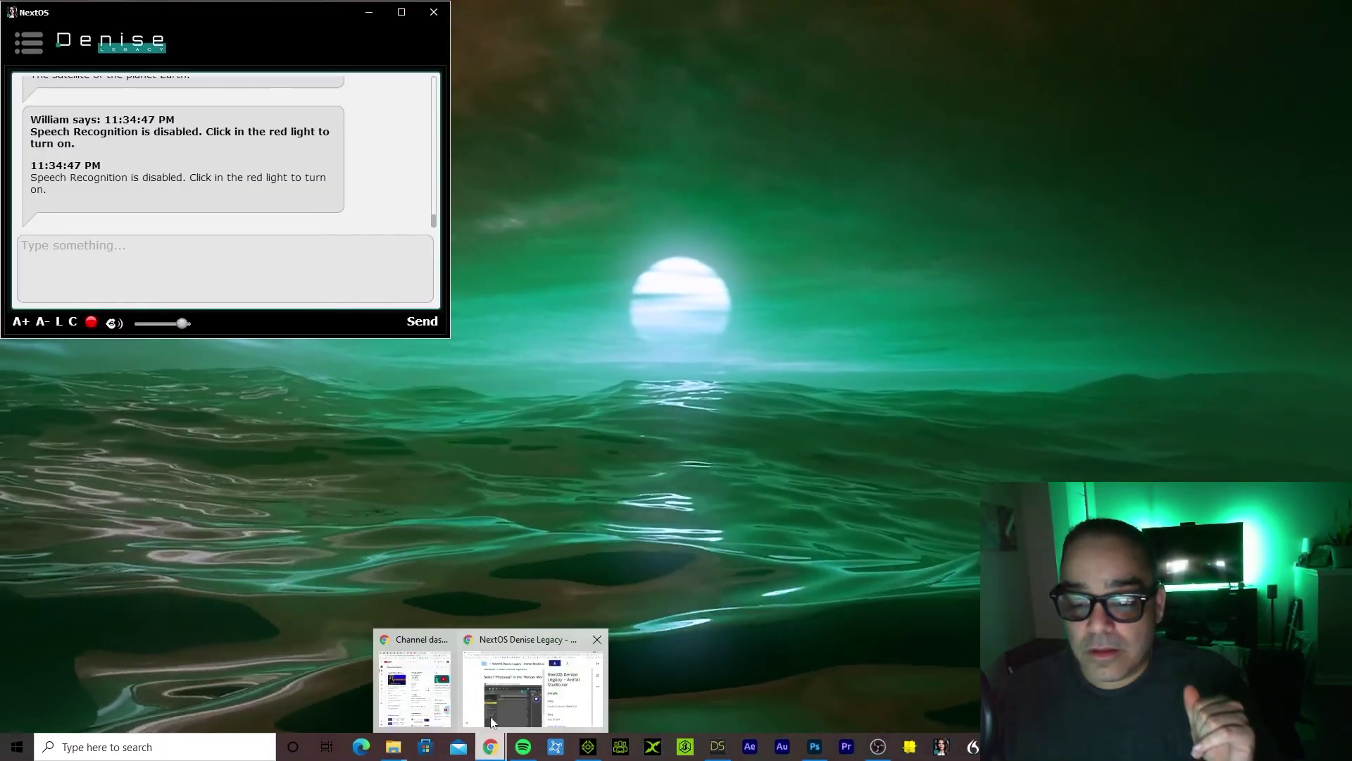
pyautogui.click(513, 682)
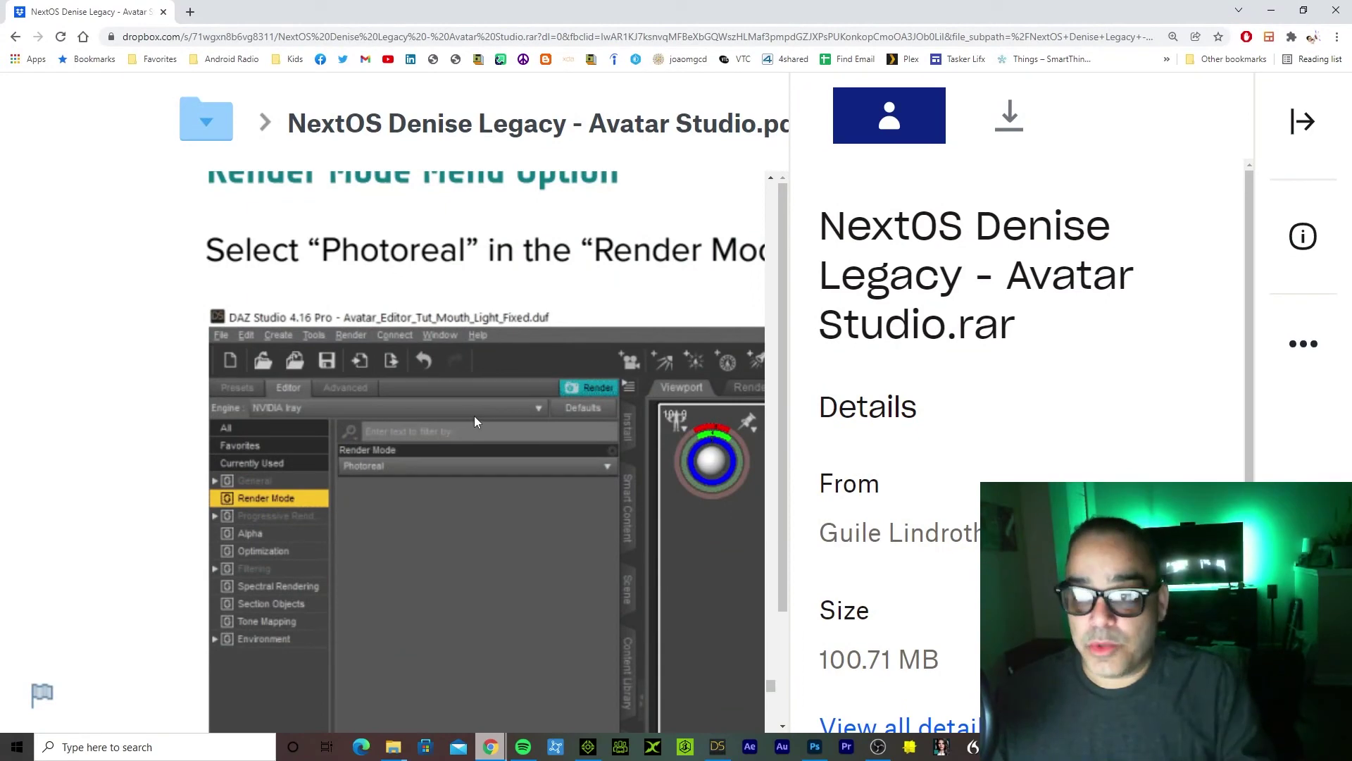
pyautogui.keyDown('ctrl'); pyautogui.scroll(-2, 474, 415); pyautogui.keyUp('ctrl')
pyautogui.keyDown('ctrl'); pyautogui.scroll(-1, 475, 415); pyautogui.keyUp('ctrl')
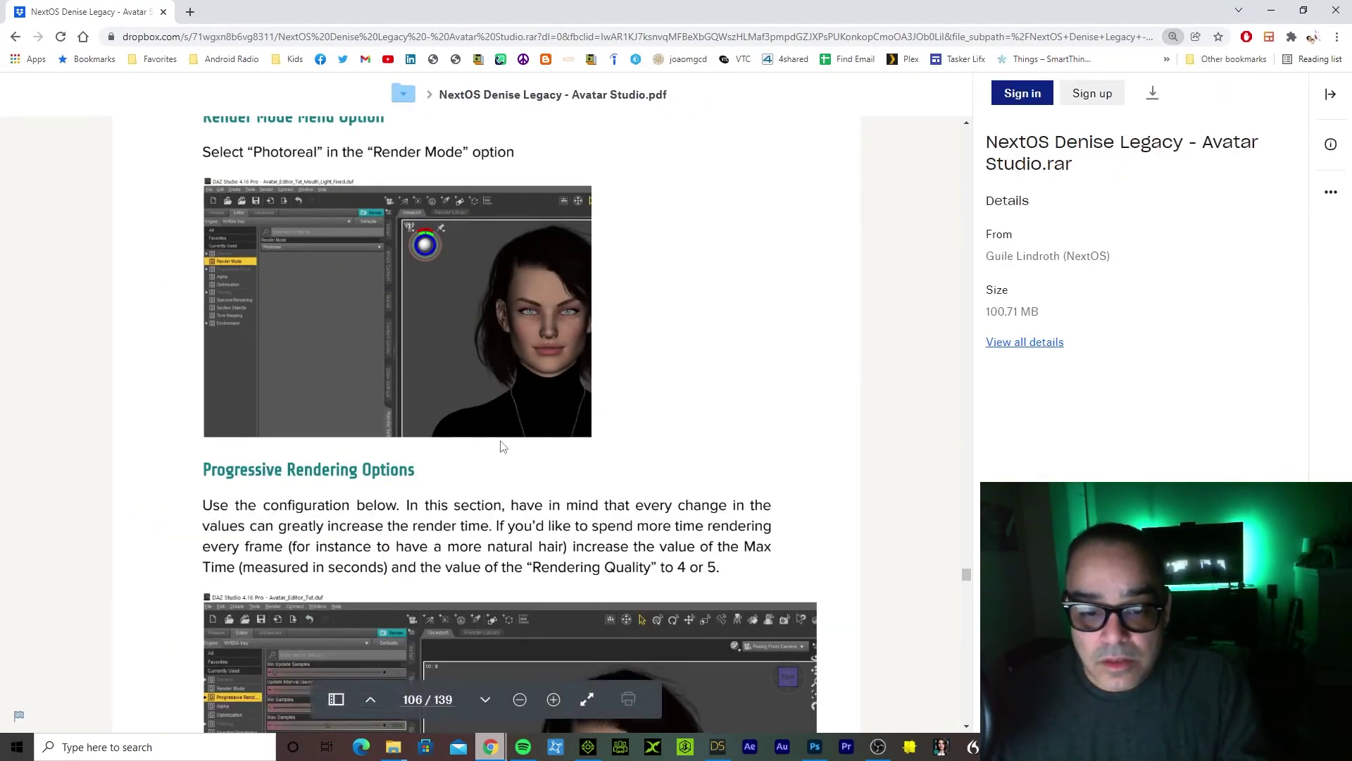
pyautogui.scroll(-4, 500, 451)
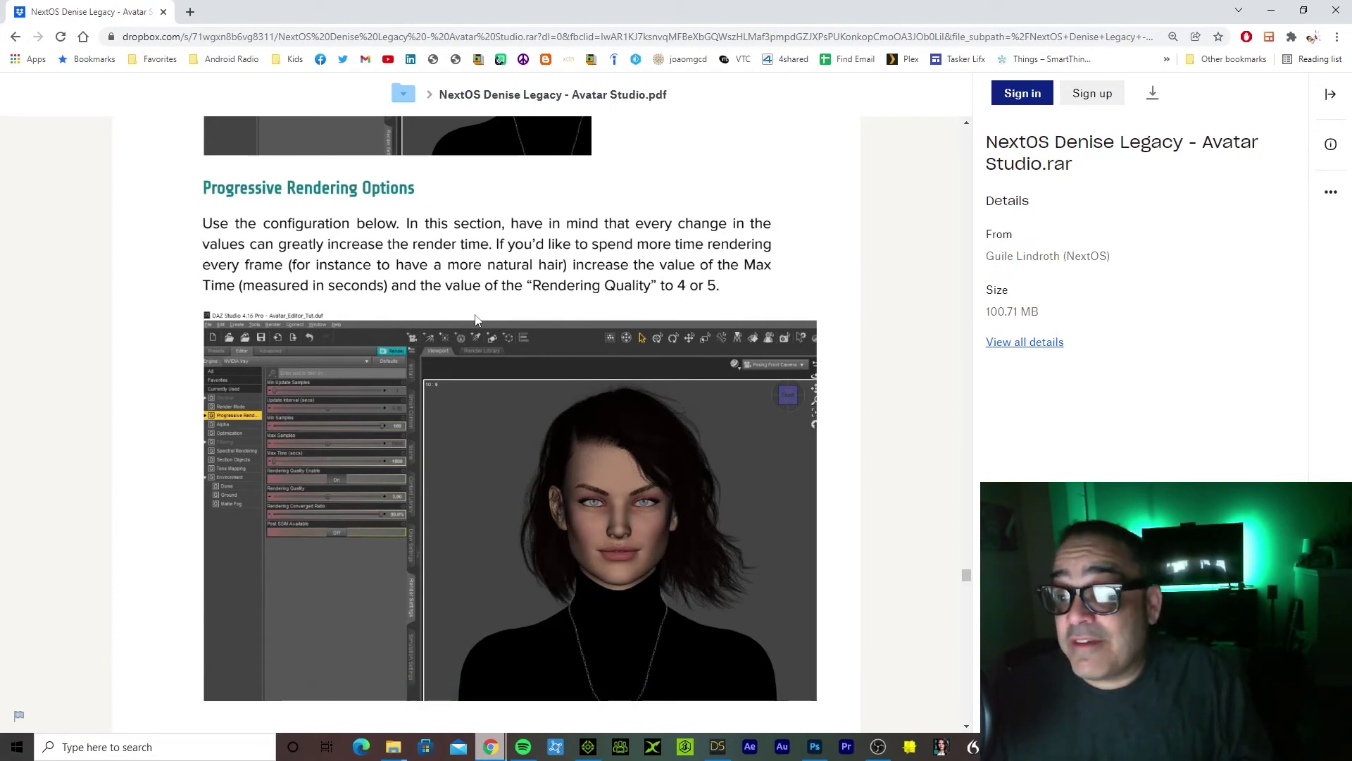
pyautogui.scroll(-7, 627, 240)
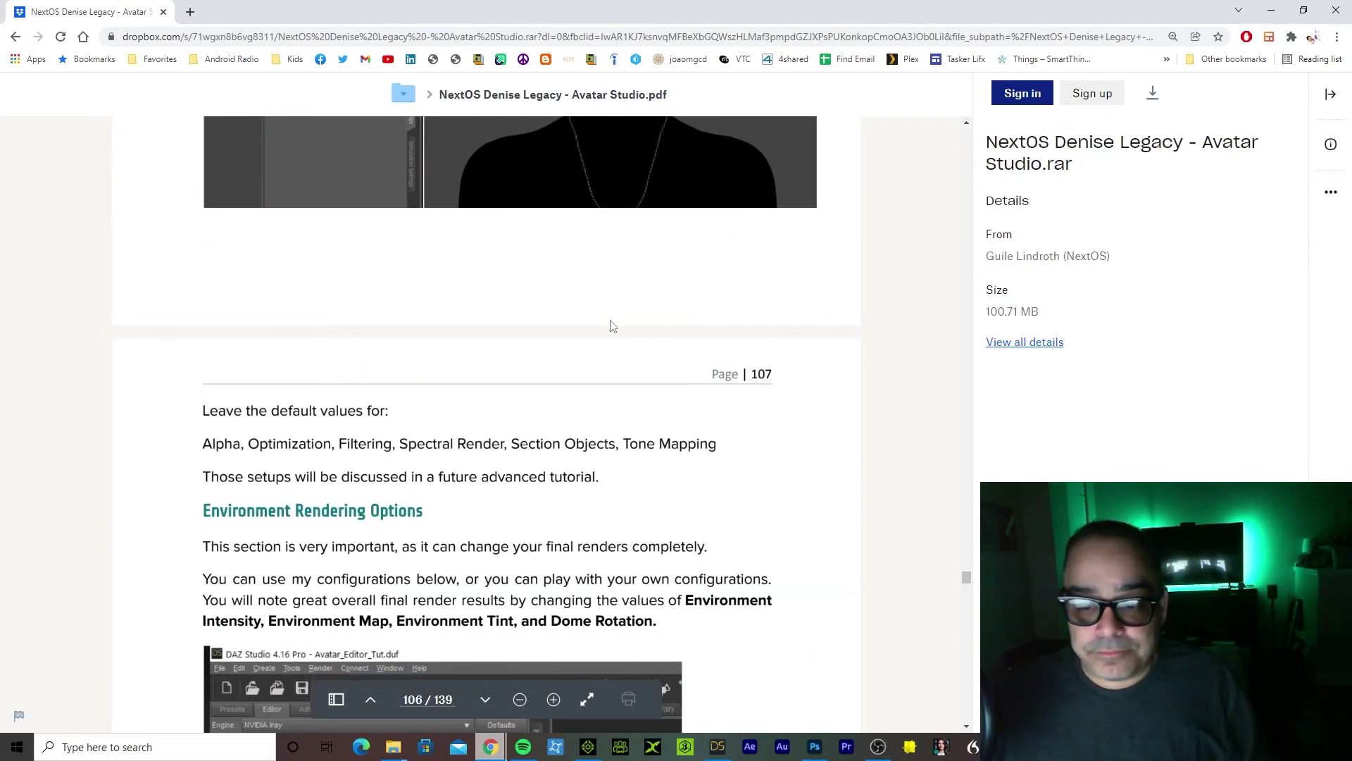
pyautogui.scroll(-3, 611, 325)
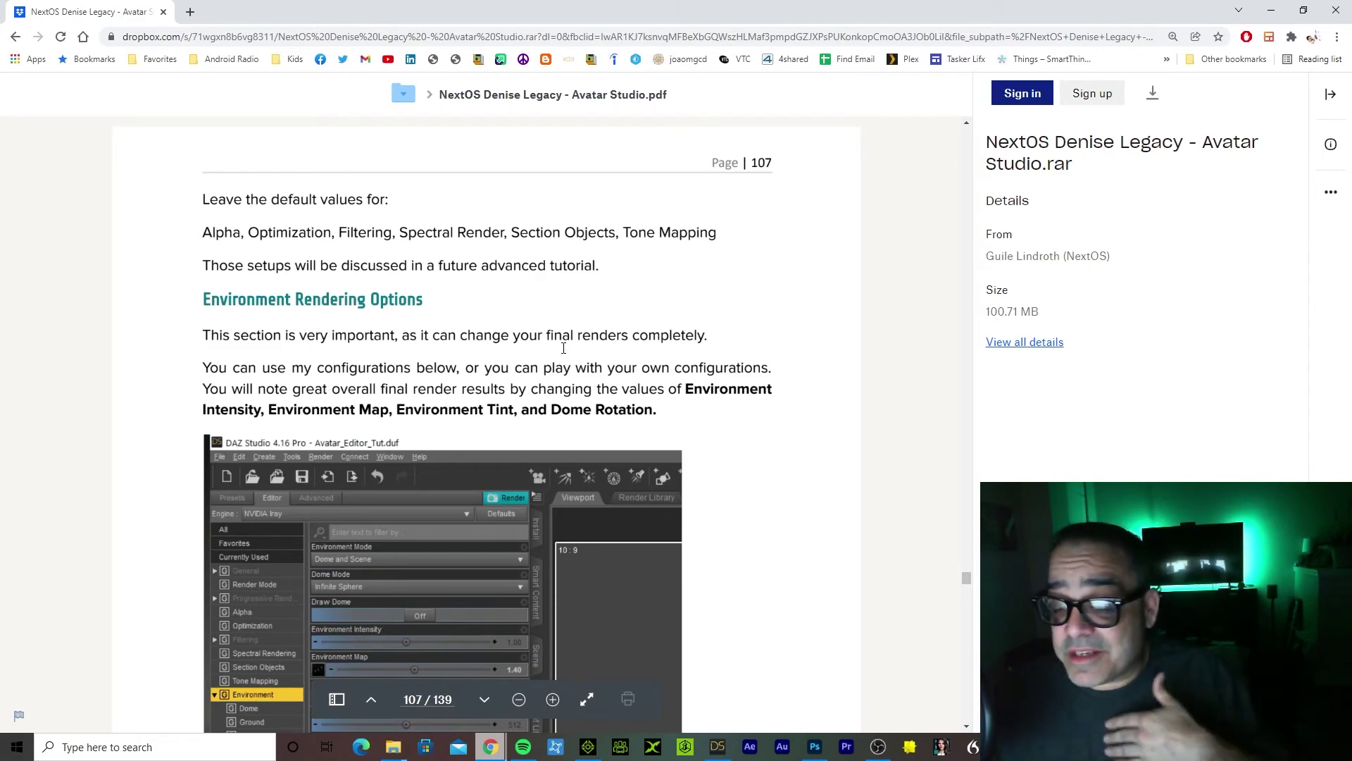
pyautogui.scroll(-9, 556, 360)
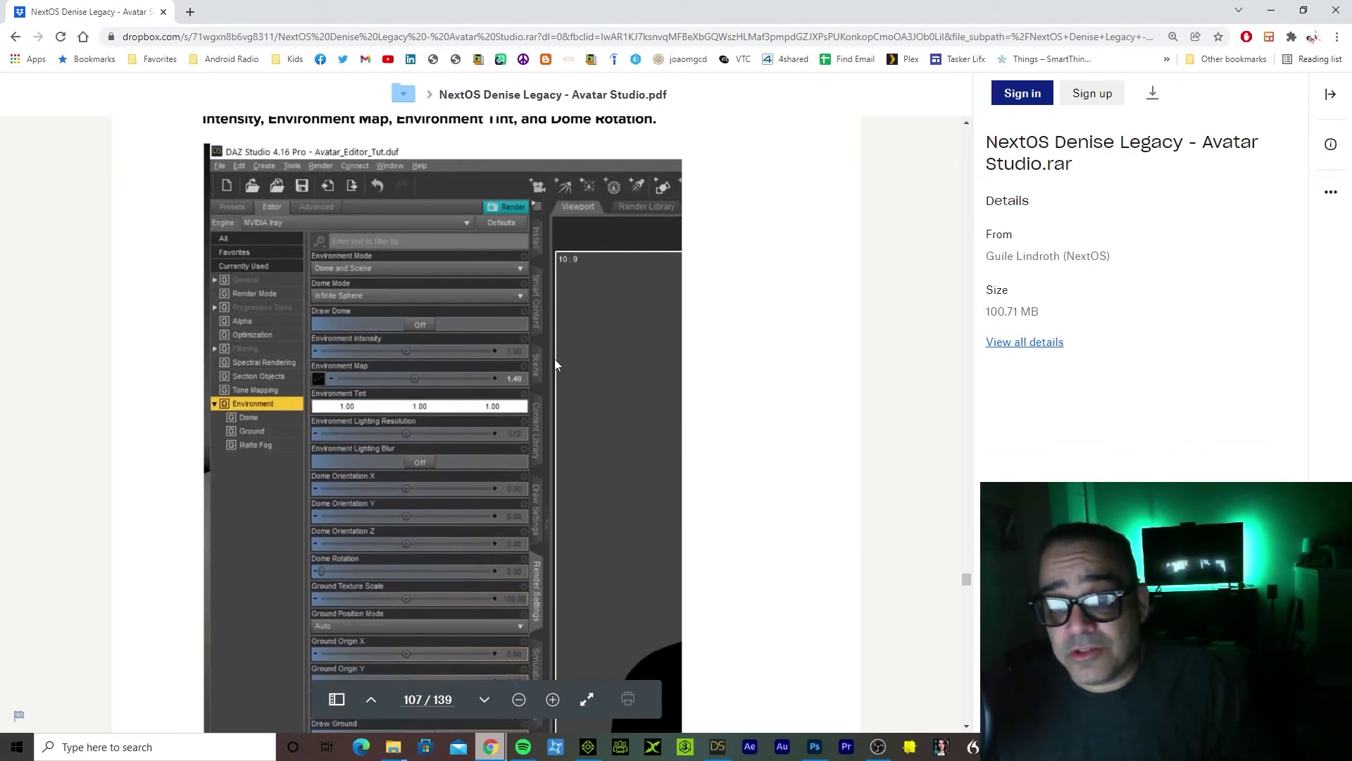
pyautogui.scroll(-5, 546, 361)
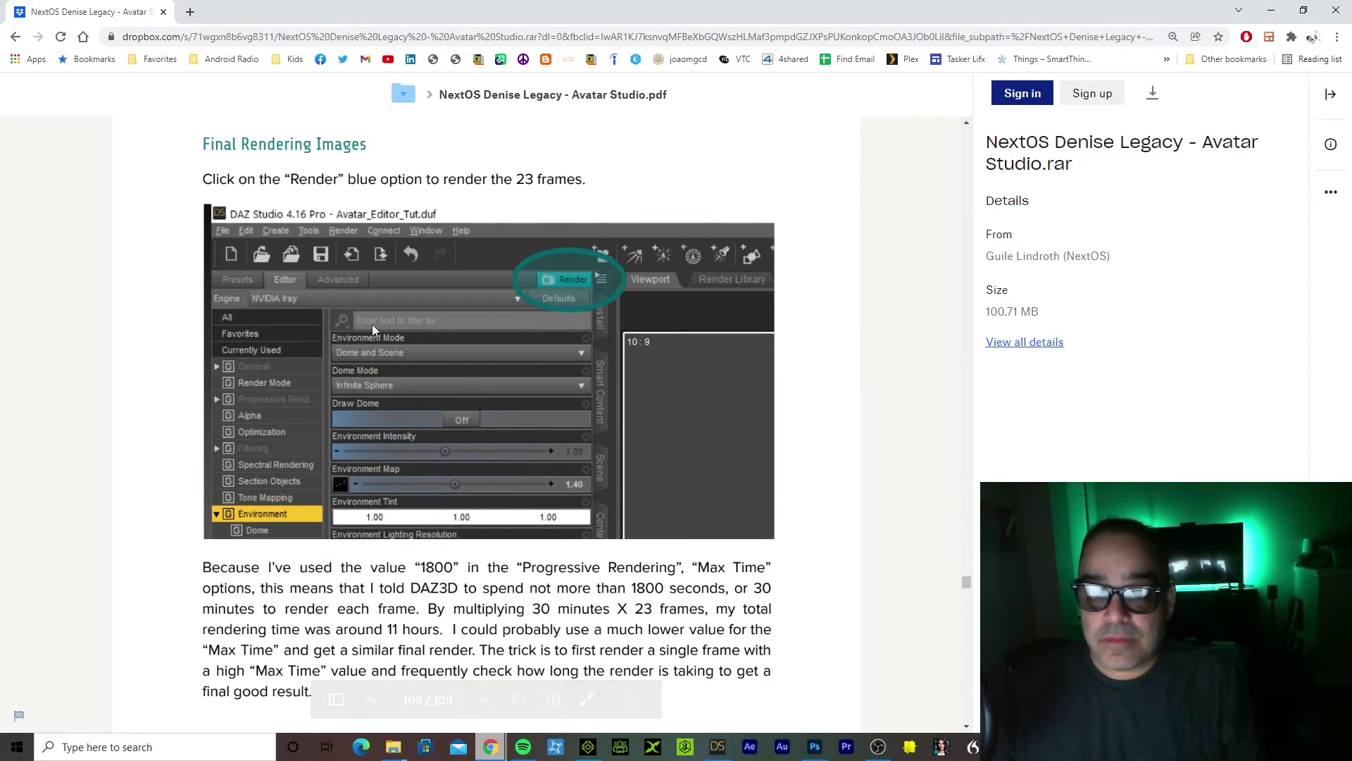
# Switch to DAZ Studio and set the Progressive Rendering Max Time to 903 seconds
pyautogui.click(730, 756)
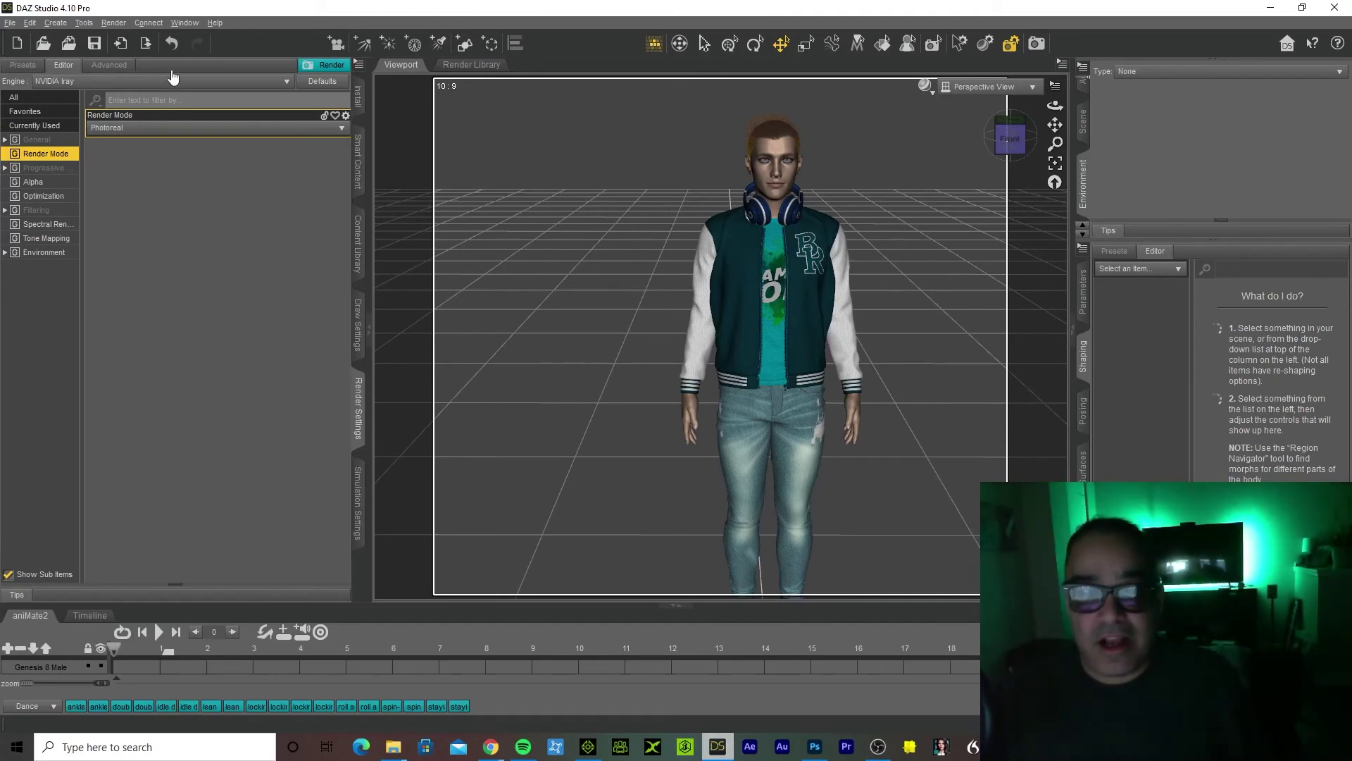
pyautogui.click(332, 70)
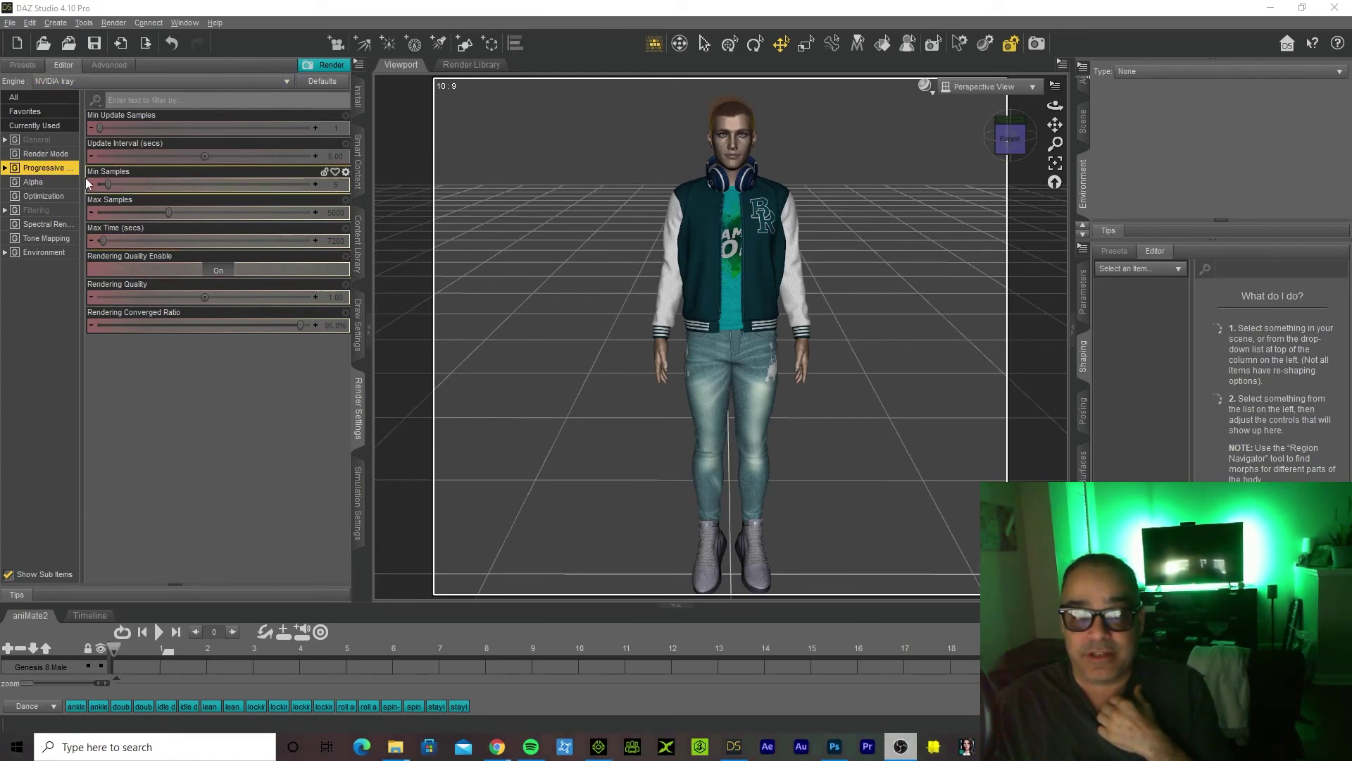
pyautogui.moveTo(84, 177); pyautogui.dragTo(114, 180)
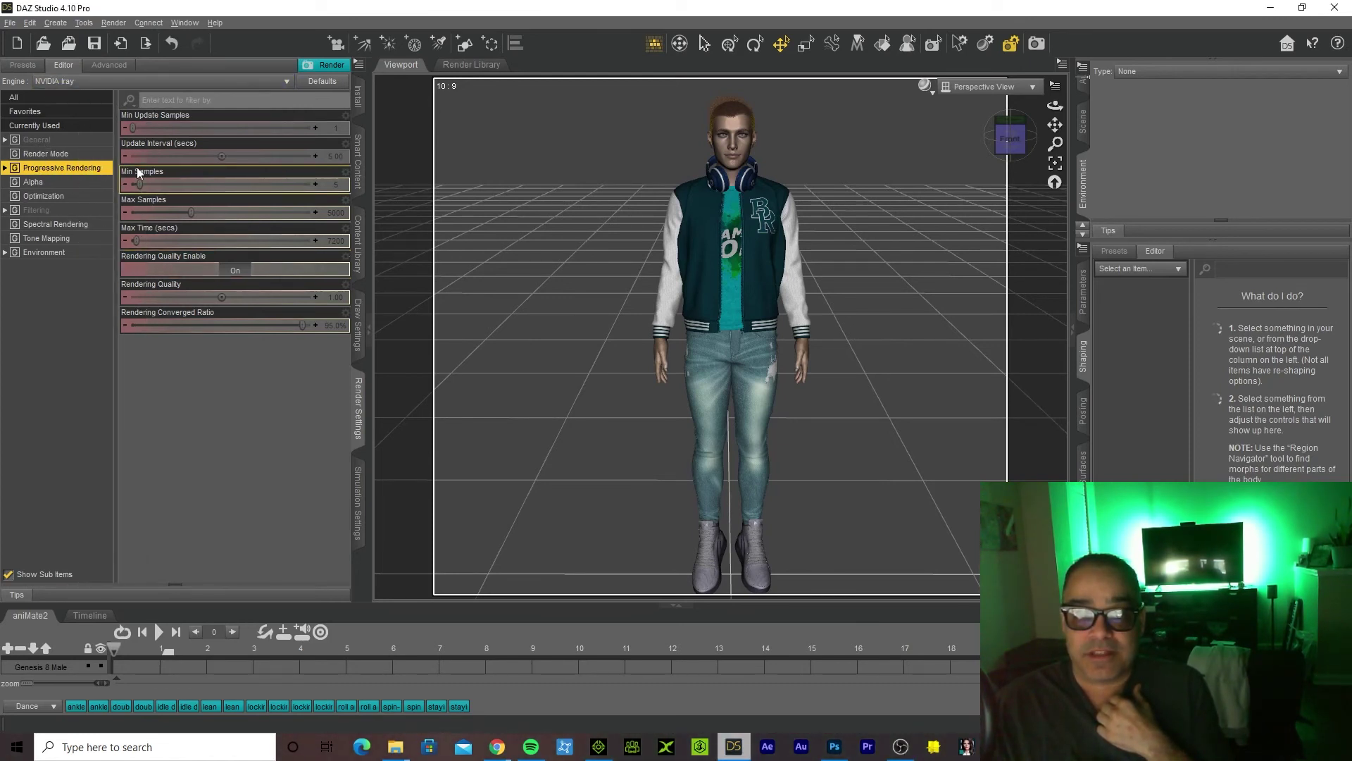
pyautogui.moveTo(112, 265); pyautogui.dragTo(88, 269)
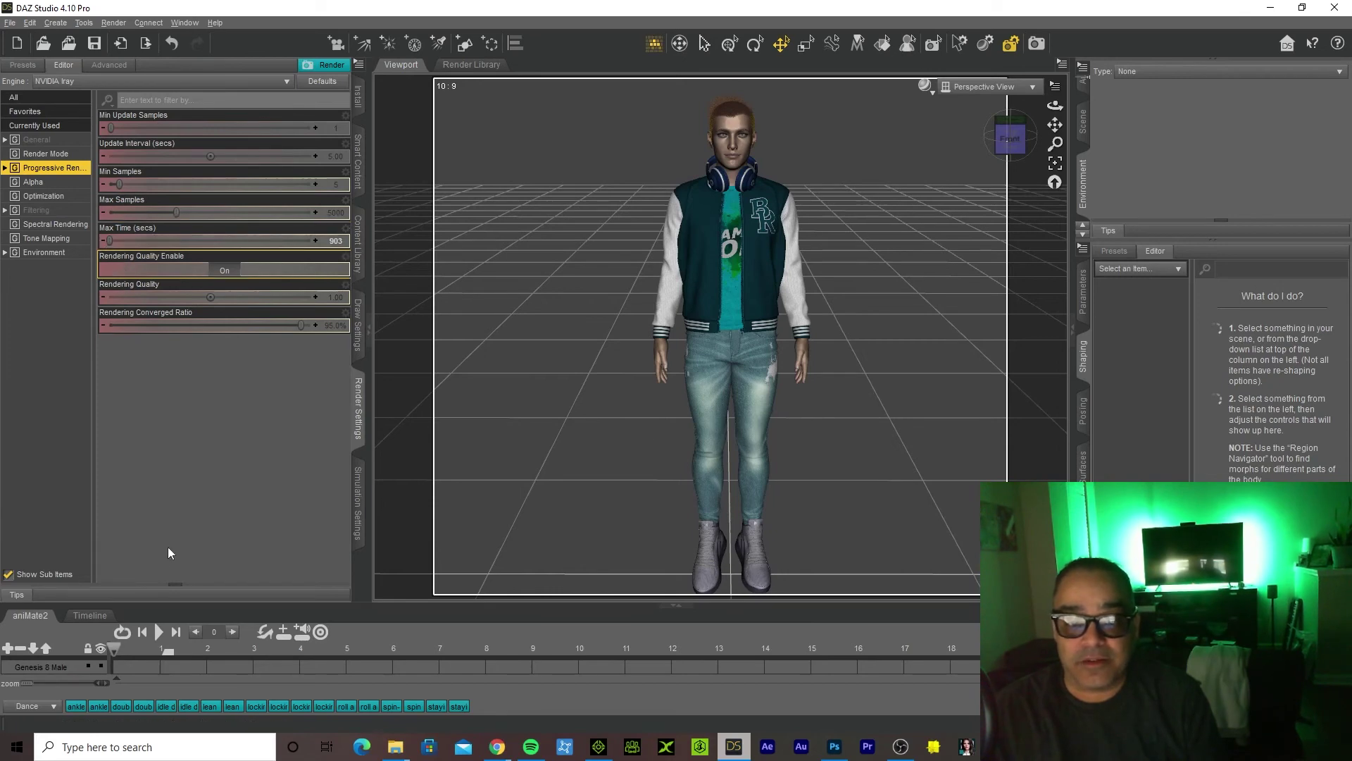
# Put the guide's browser window away and bring DAZ Studio back to the front
pyautogui.click(736, 750)
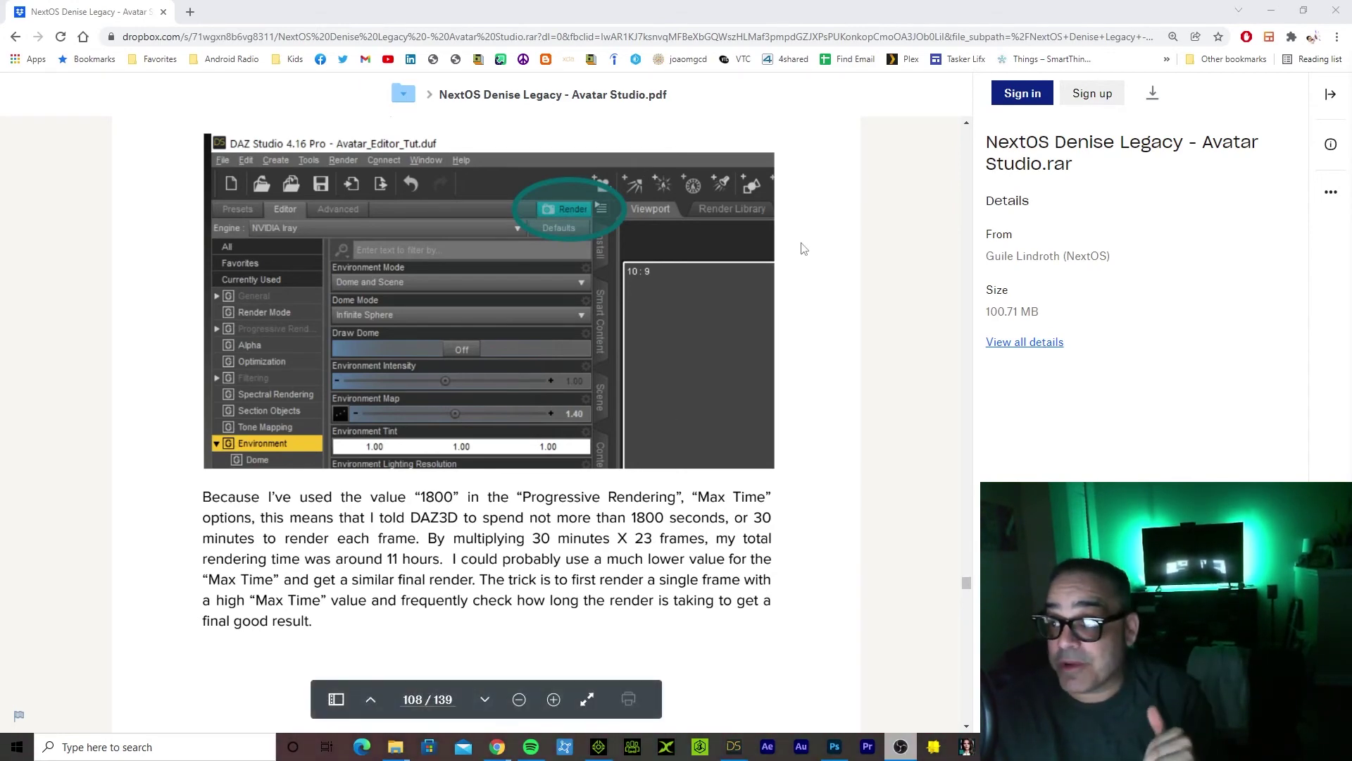
pyautogui.click(1271, 12)
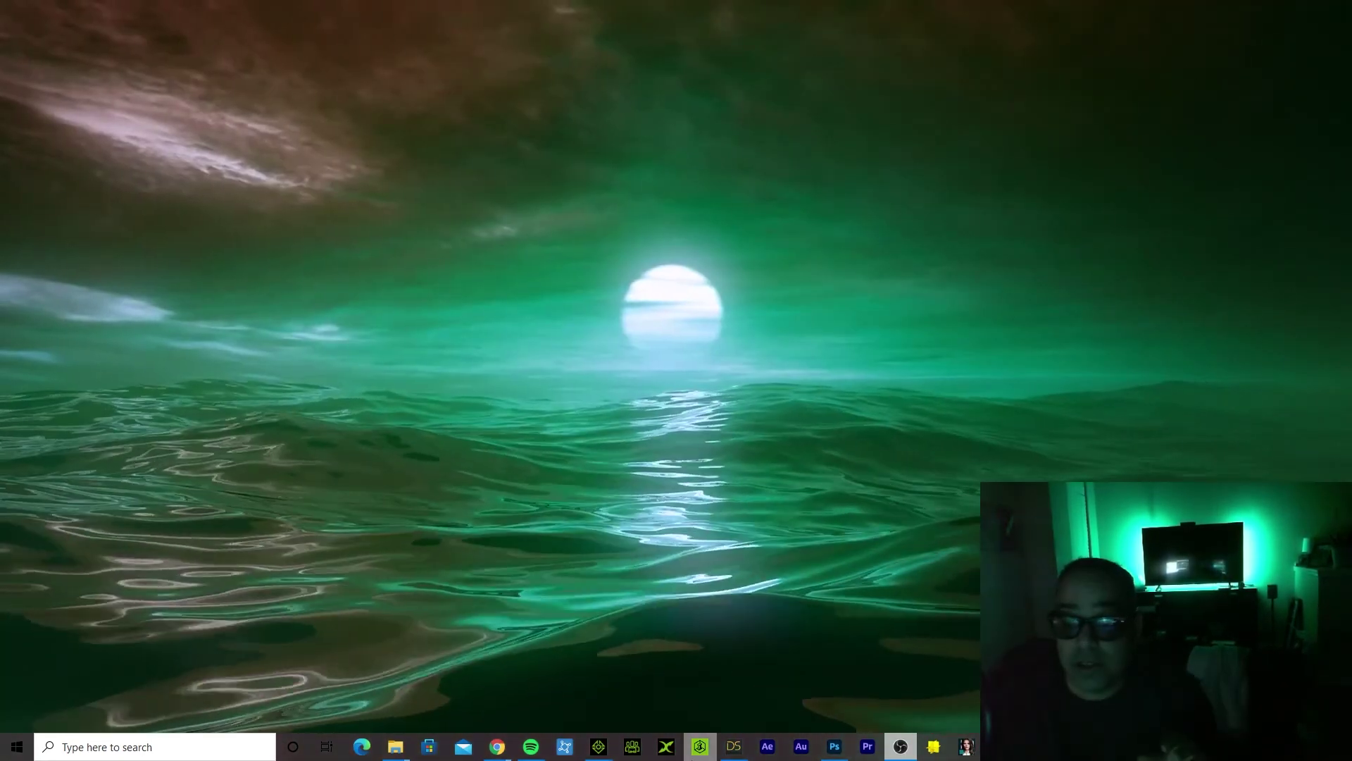
pyautogui.click(729, 751)
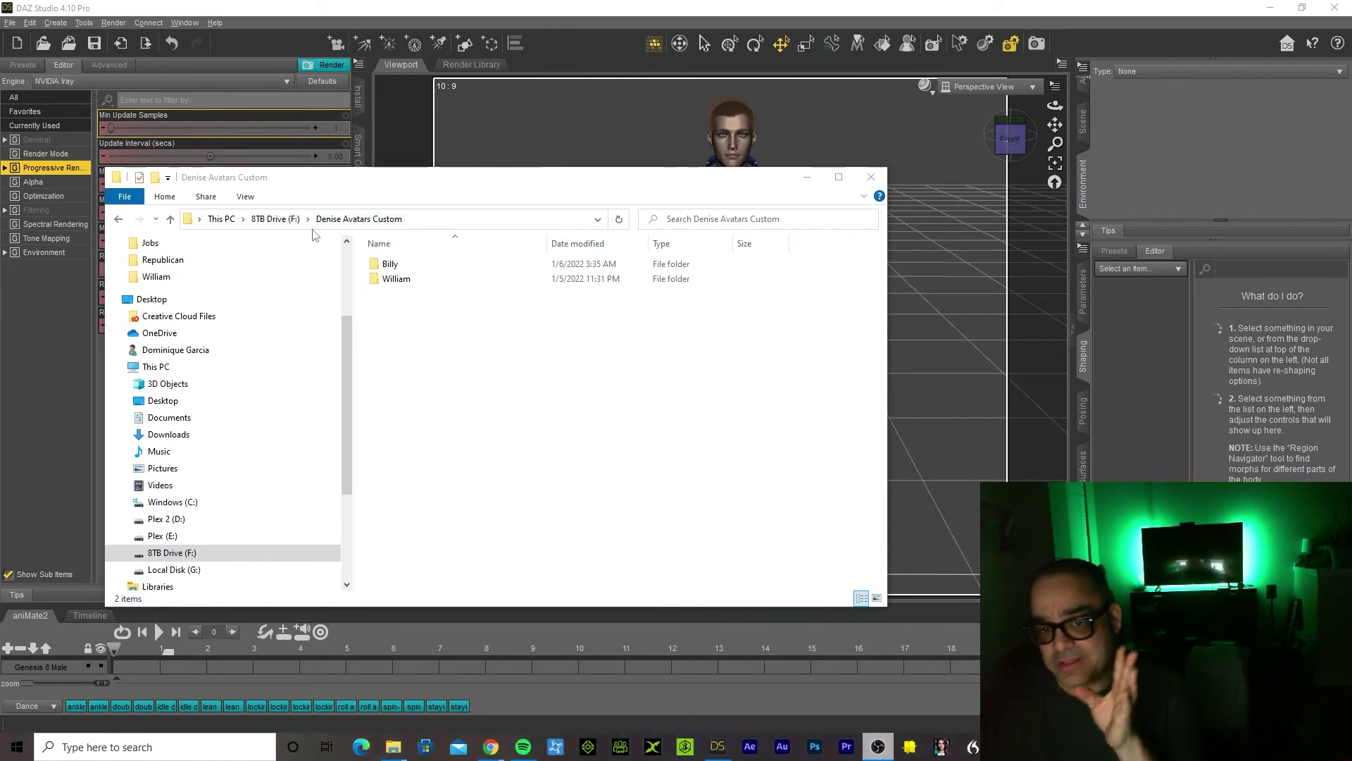
# Open the Billy folder inside Denise Avatars Custom in File Explorer and view the rendered image Denise_Billy_0000.png
pyautogui.click(445, 281)
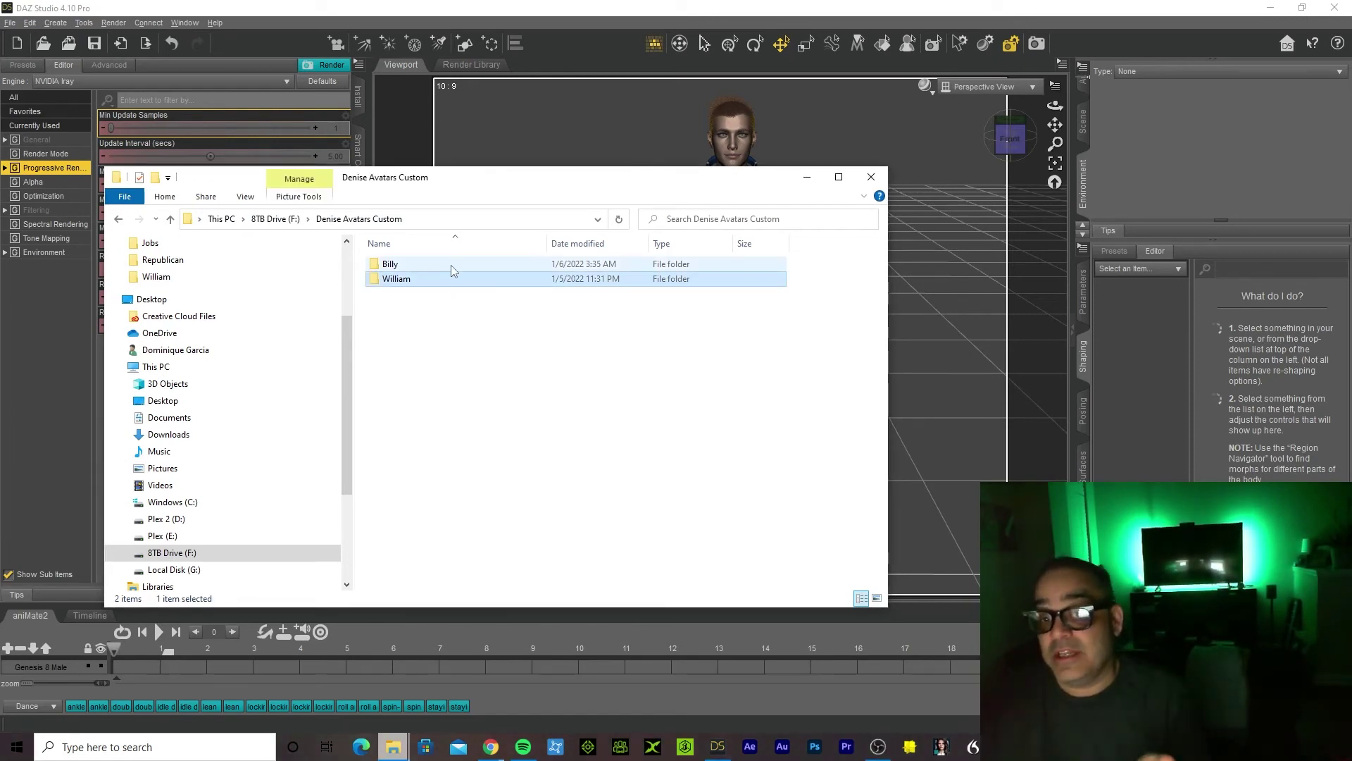
pyautogui.click(451, 266)
pyautogui.doubleClick(452, 271)
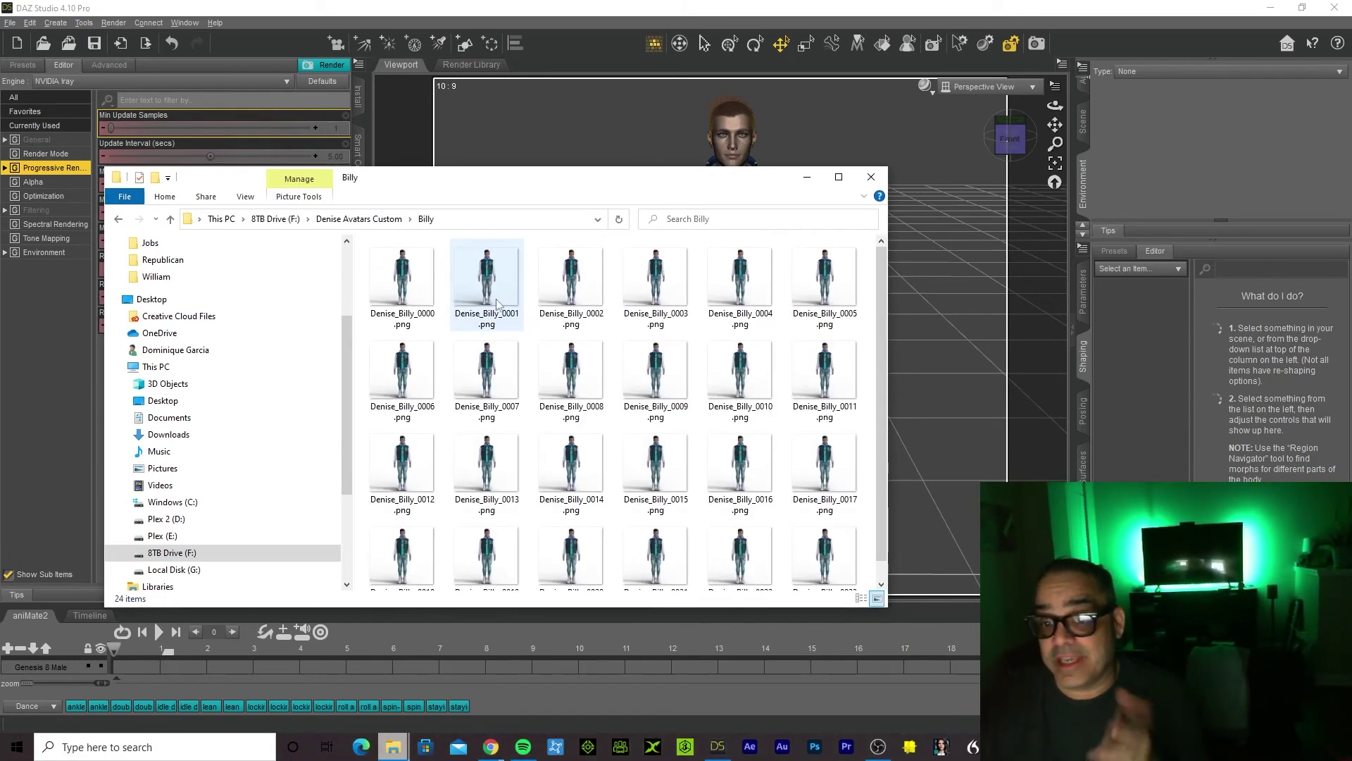
pyautogui.click(519, 365)
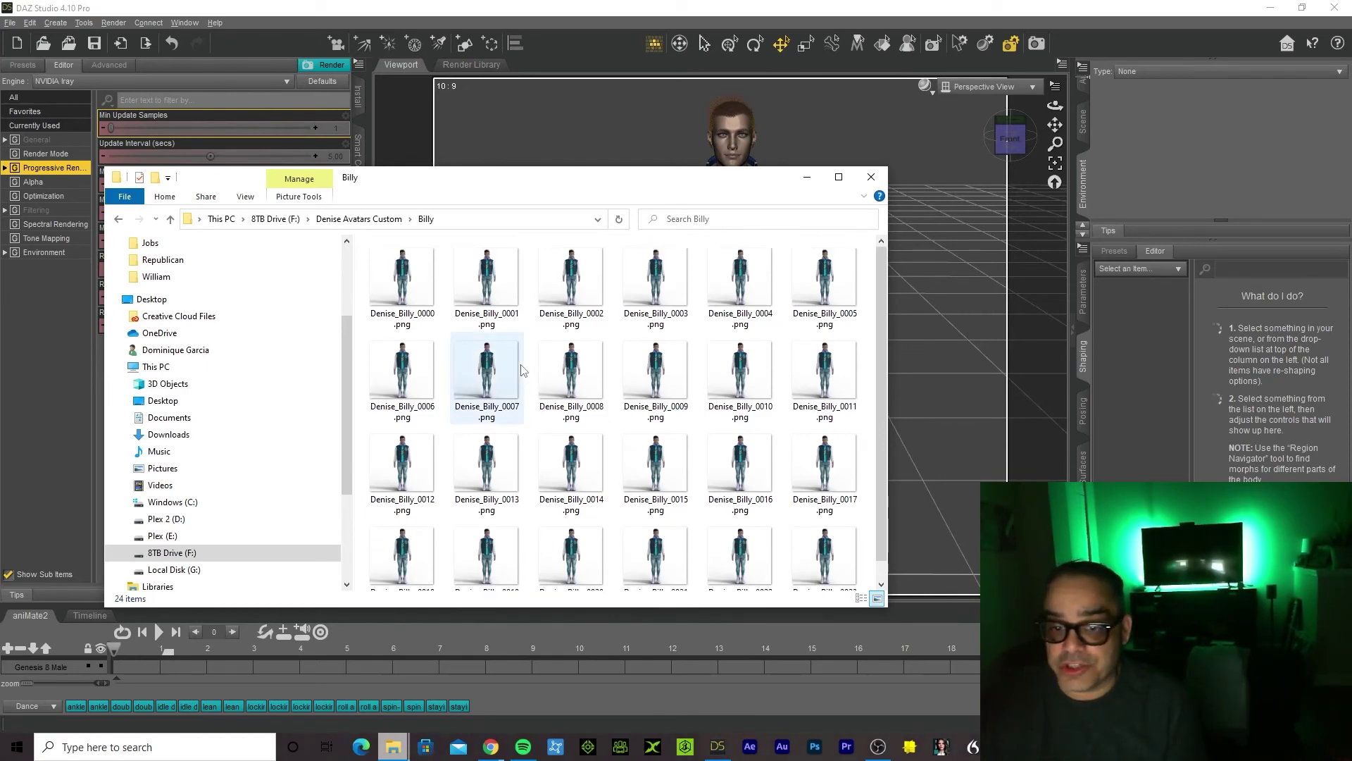
pyautogui.doubleClick(546, 183)
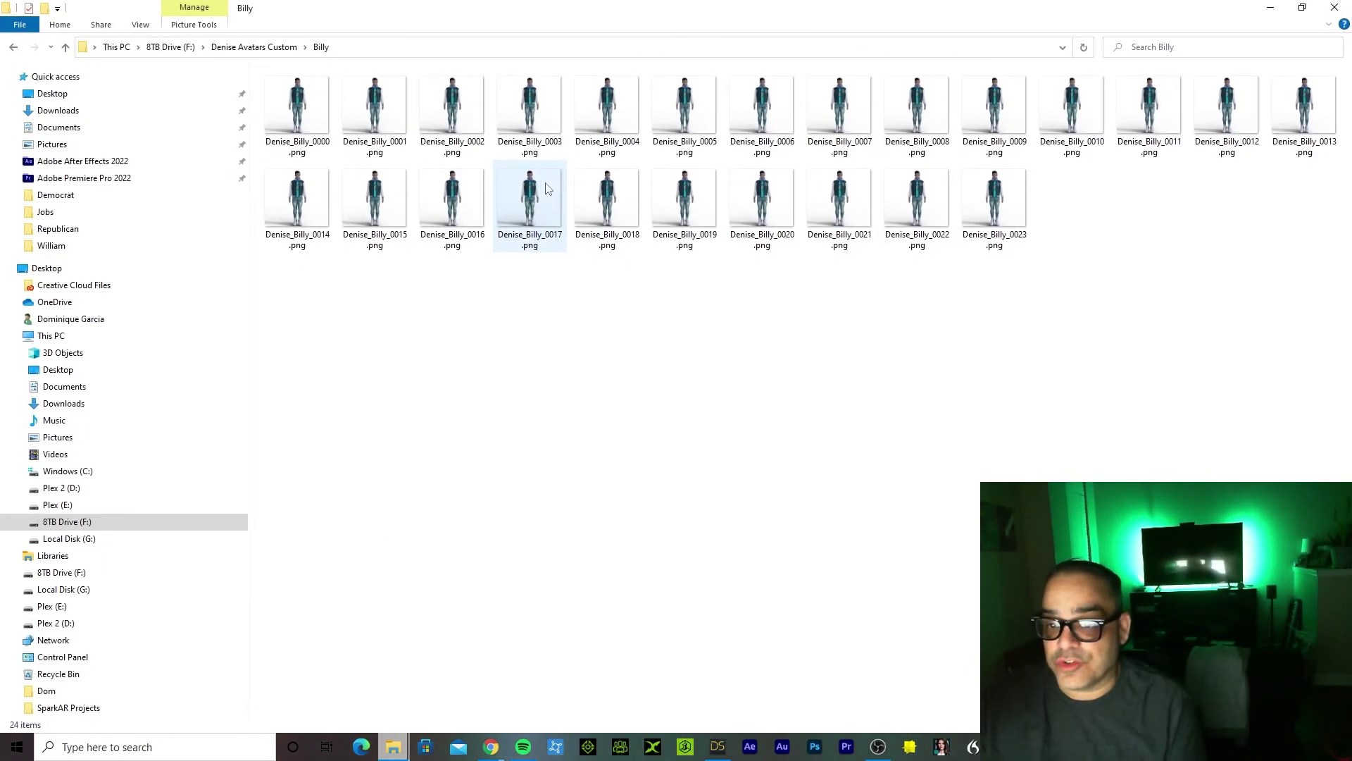
pyautogui.doubleClick(311, 130)
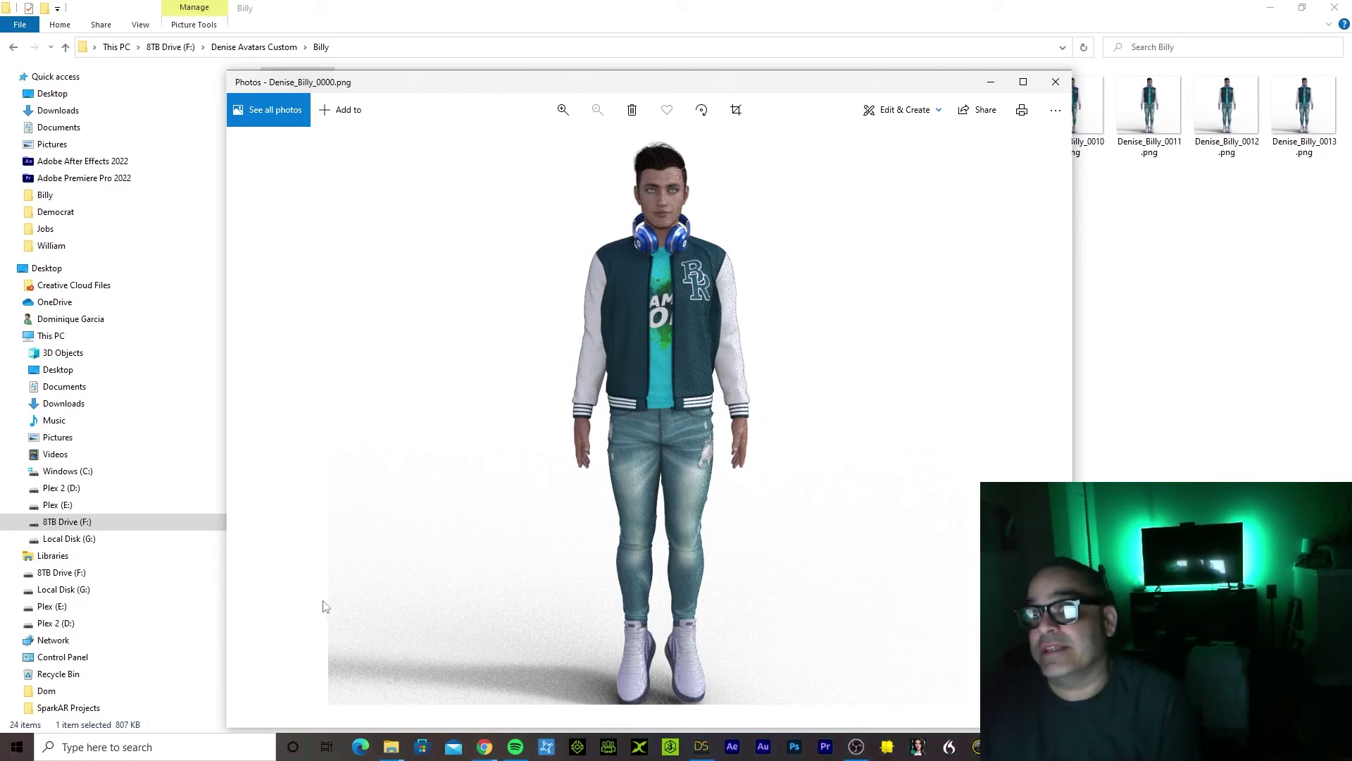
pyautogui.click(1056, 82)
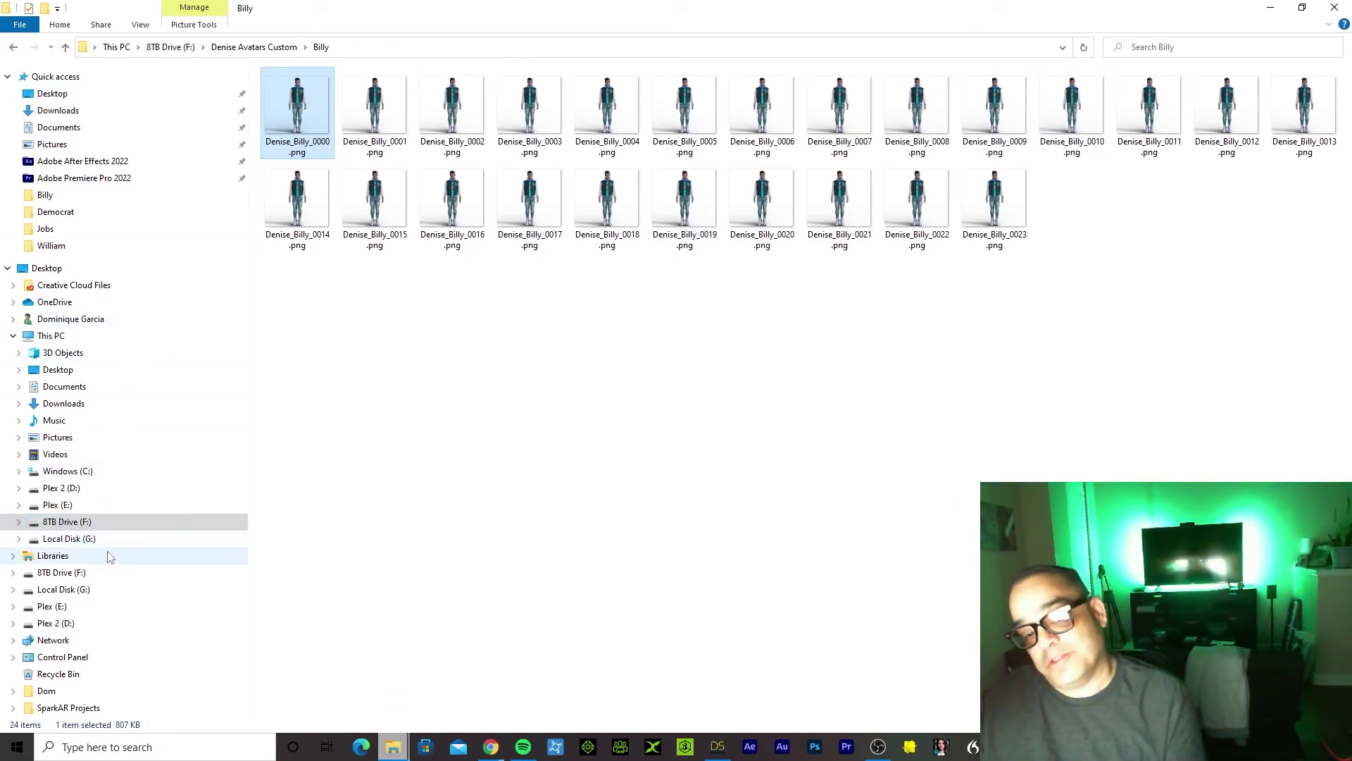
# Go to the avatarstudio folder under Denise Legacy\modules on the 8TB Drive (F:)
pyautogui.click(118, 524)
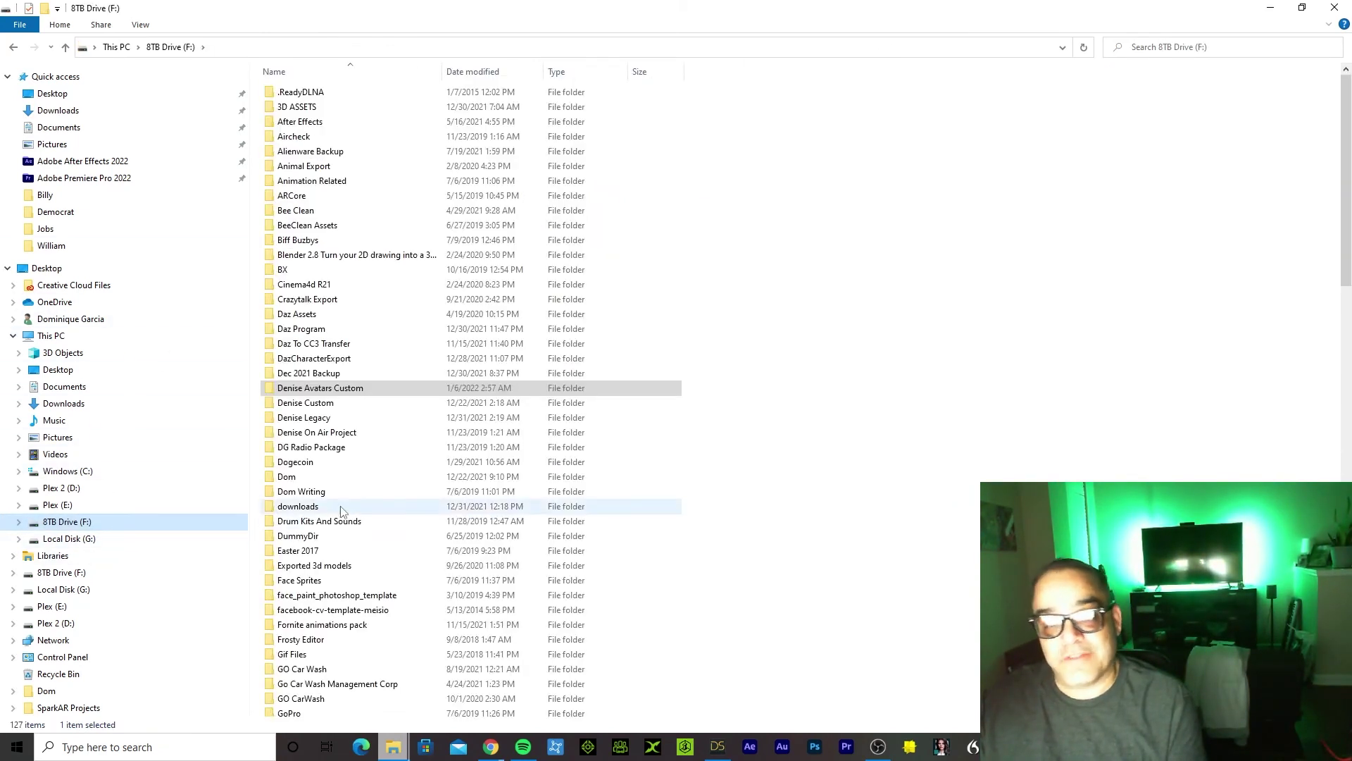
pyautogui.click(359, 393)
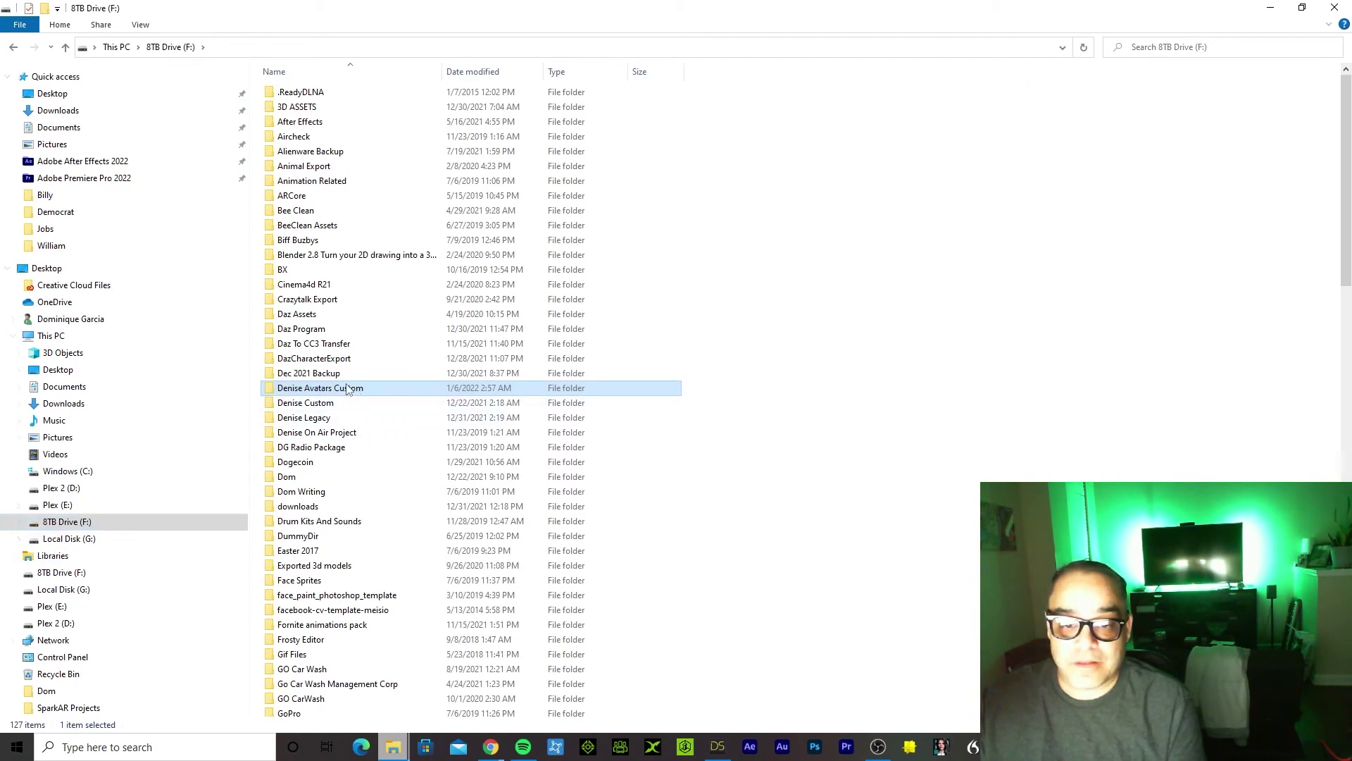
pyautogui.doubleClick(324, 419)
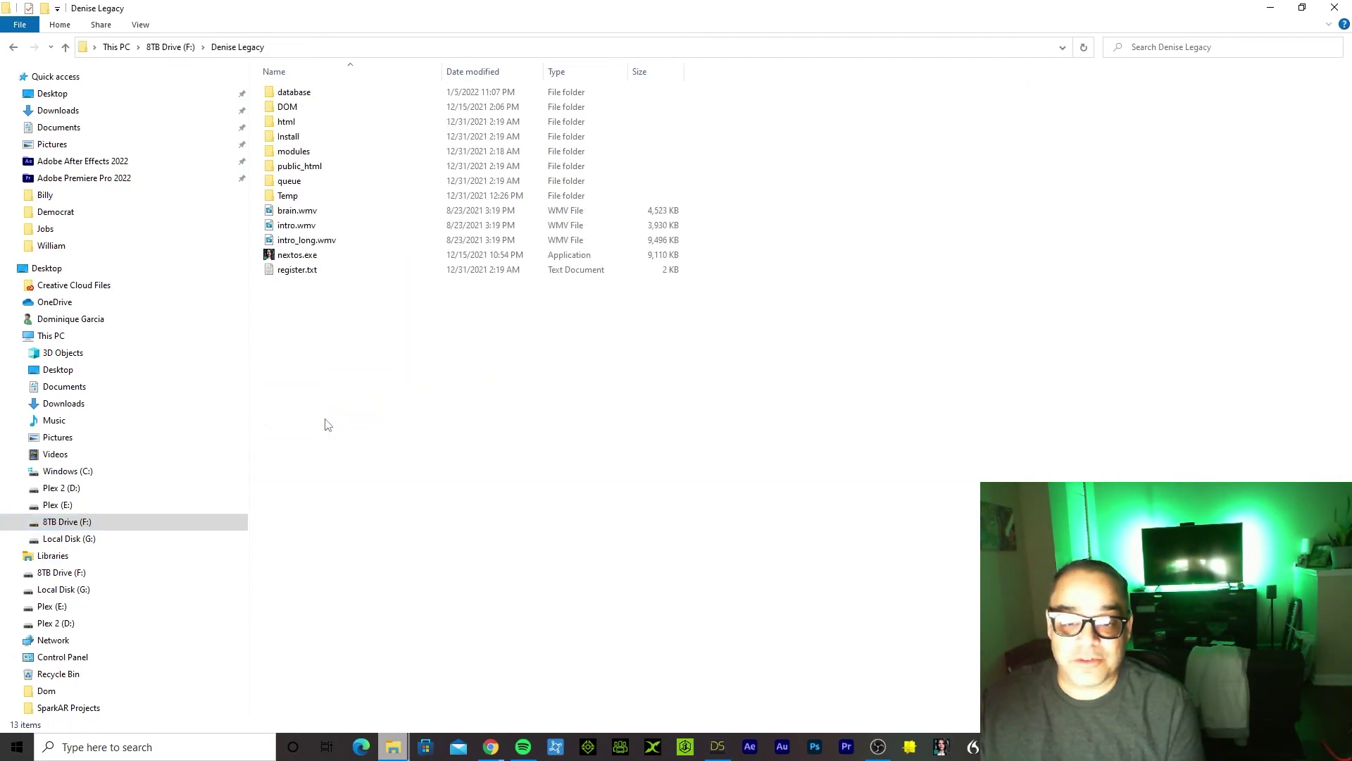
pyautogui.doubleClick(340, 150)
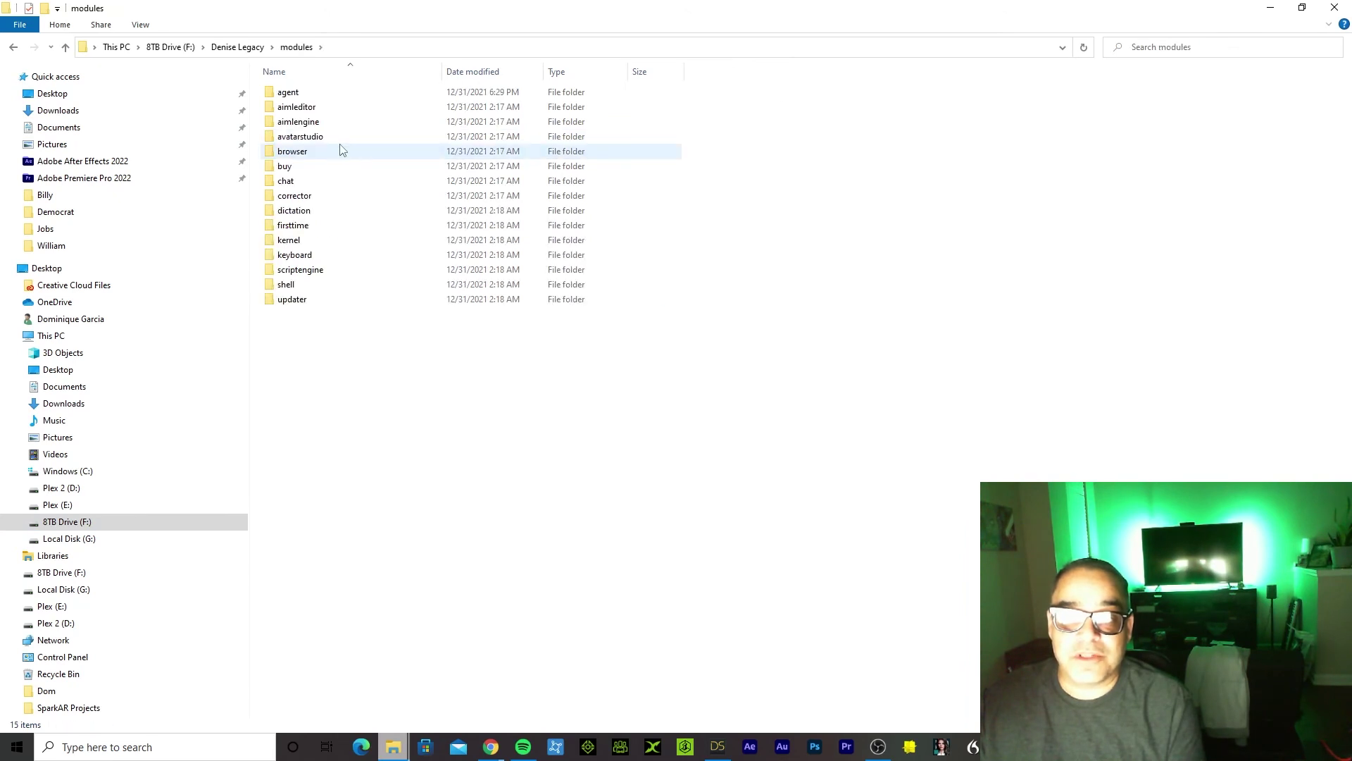
pyautogui.doubleClick(339, 138)
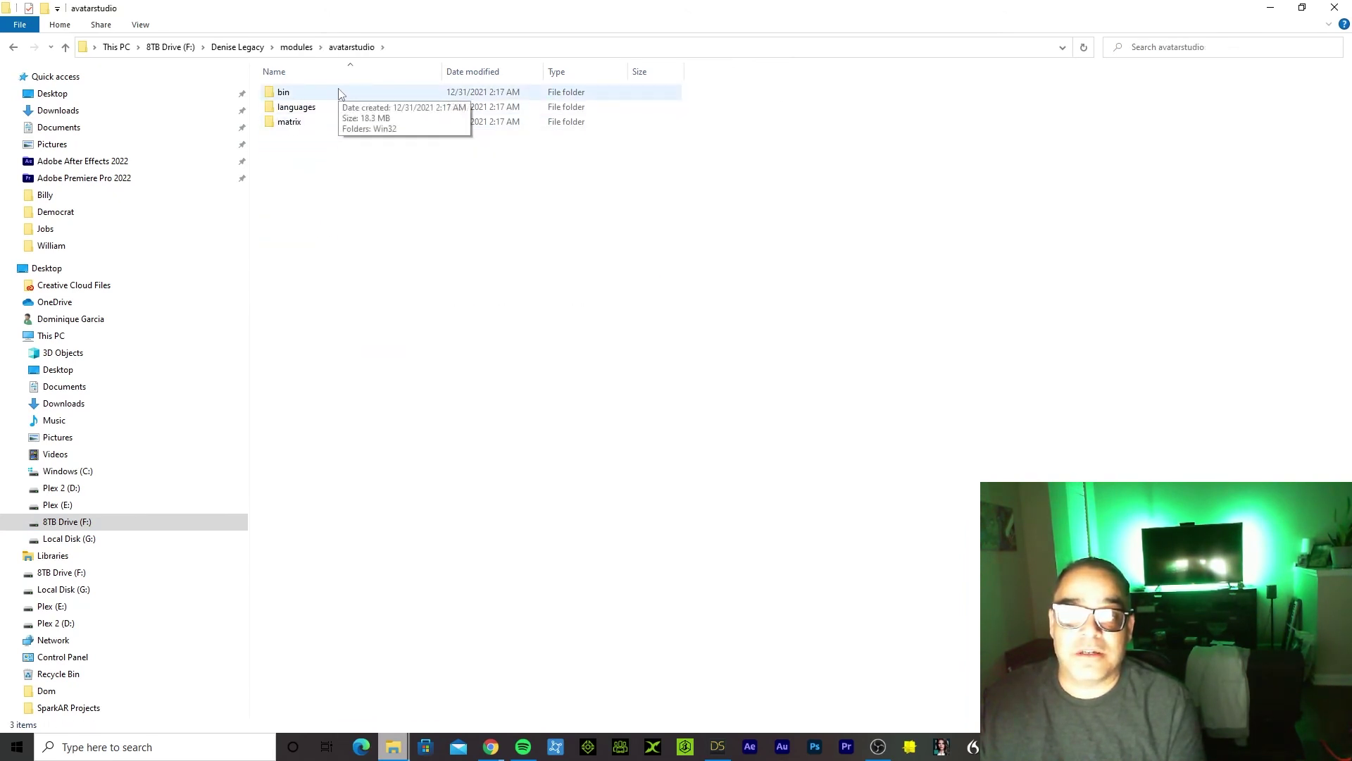
# Check the matrix folder's files, and launch DeniseAvatarStudio.exe from avatarstudio's bin\Win32 folder
pyautogui.doubleClick(324, 123)
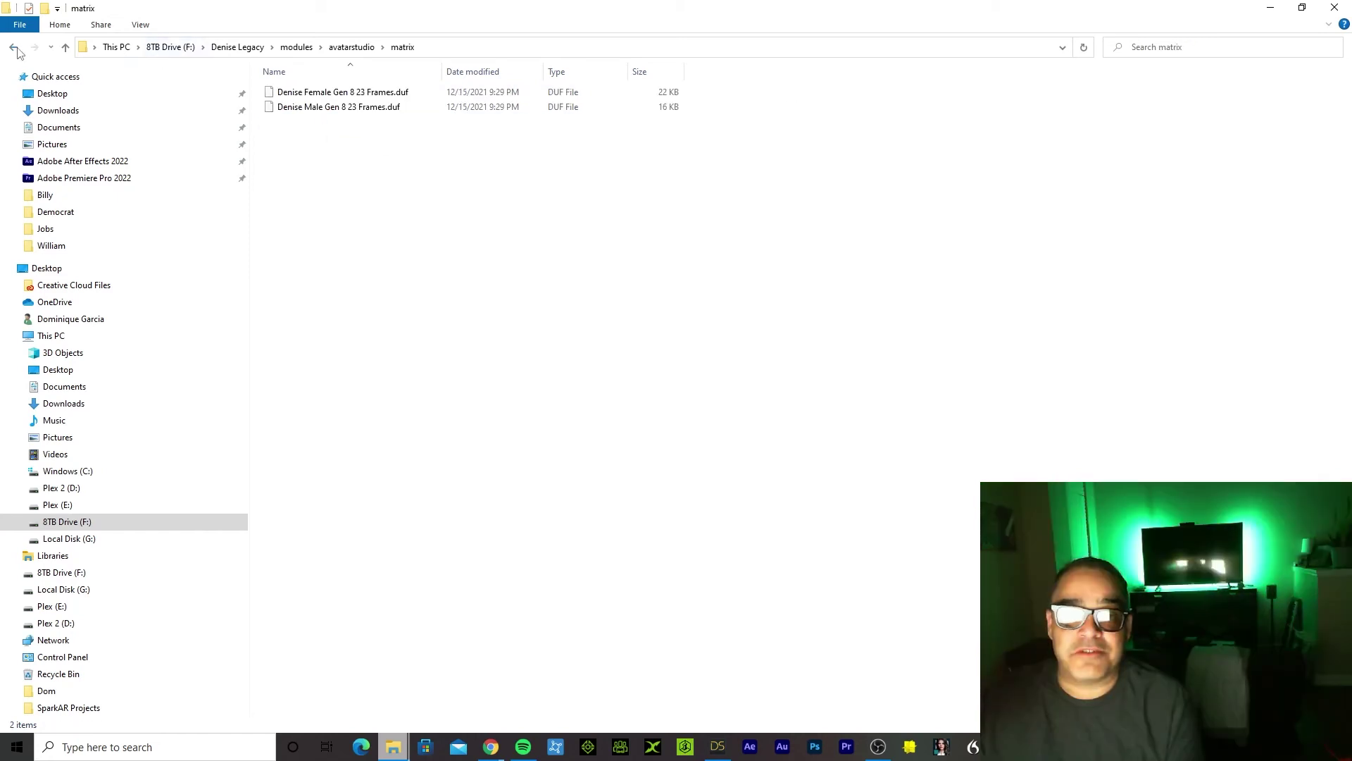
pyautogui.click(14, 46)
pyautogui.click(331, 96)
pyautogui.doubleClick(331, 97)
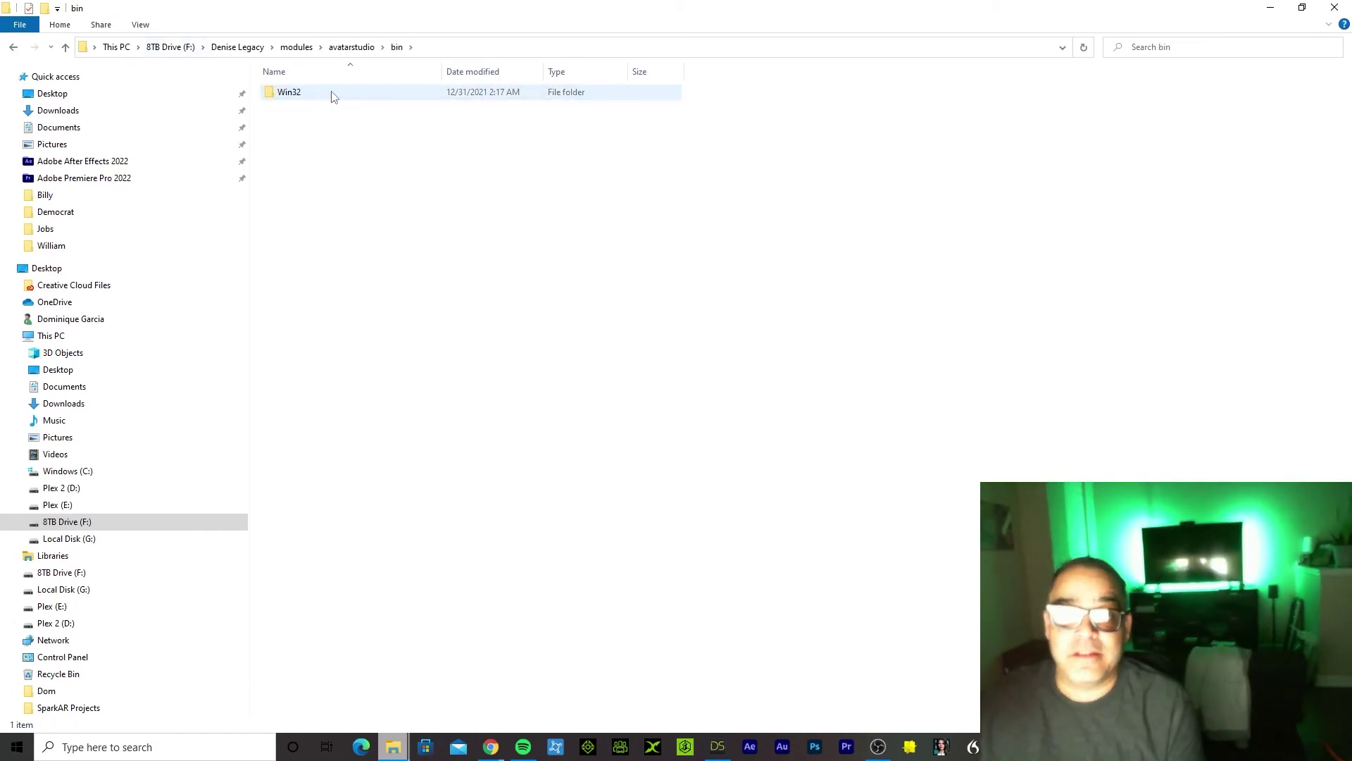
pyautogui.doubleClick(331, 96)
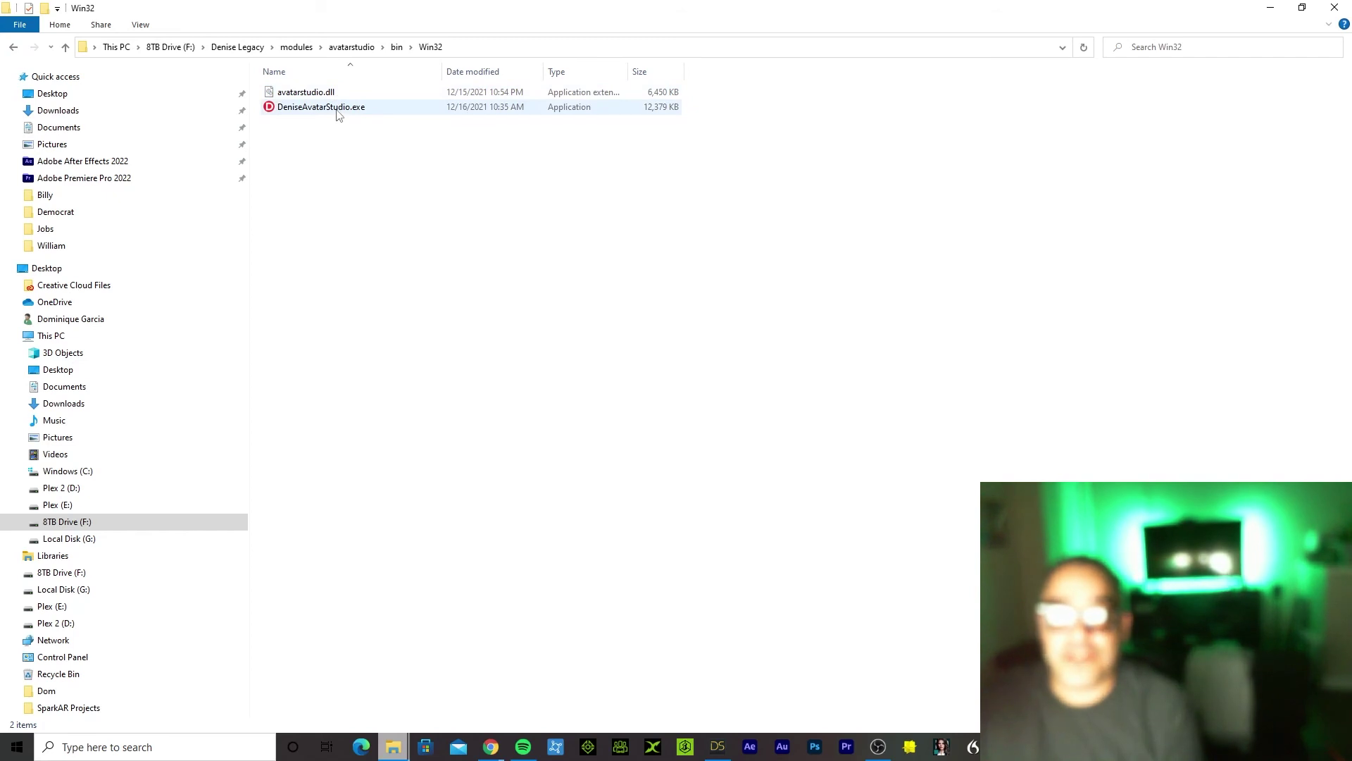
pyautogui.doubleClick(338, 109)
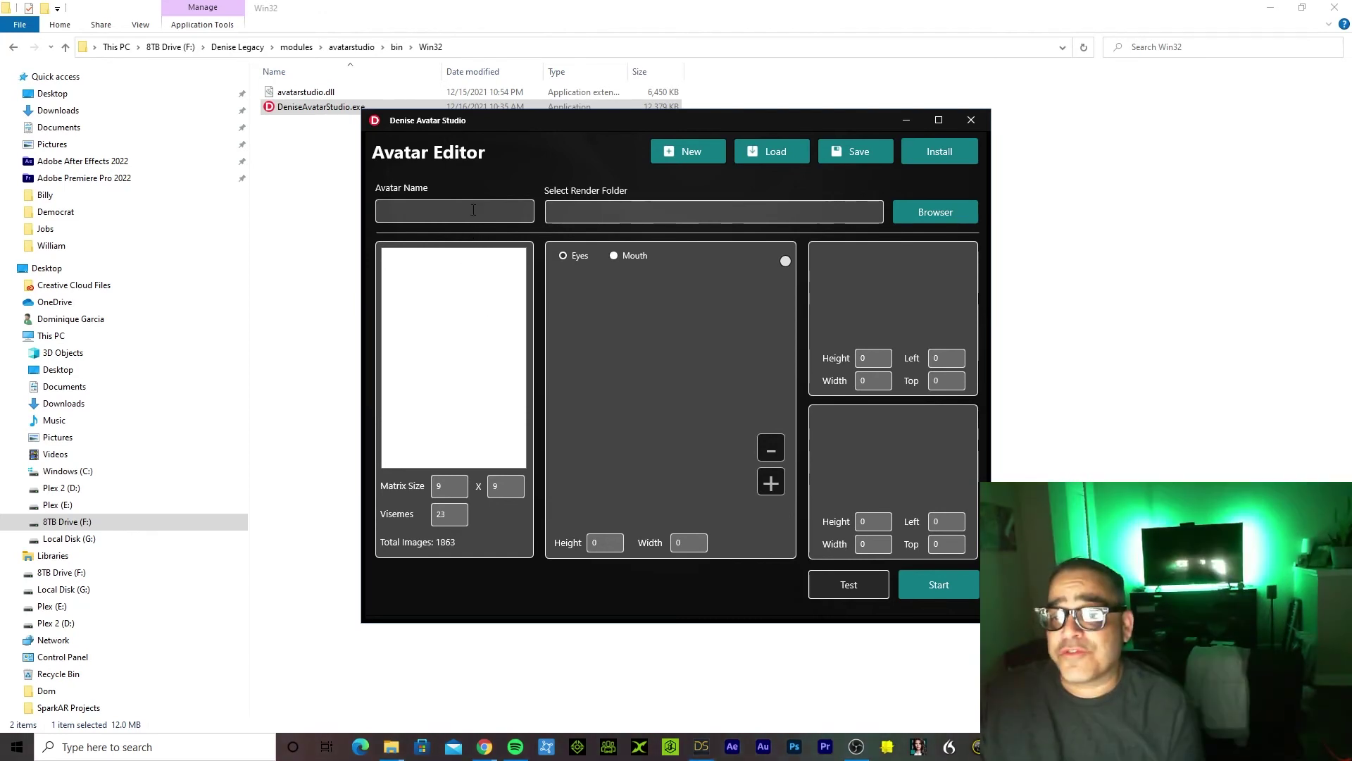
# In the Avatar Editor, name the avatar Billy and select F:\Denise Avatars Custom\Billy as the render folder
pyautogui.click(472, 209)
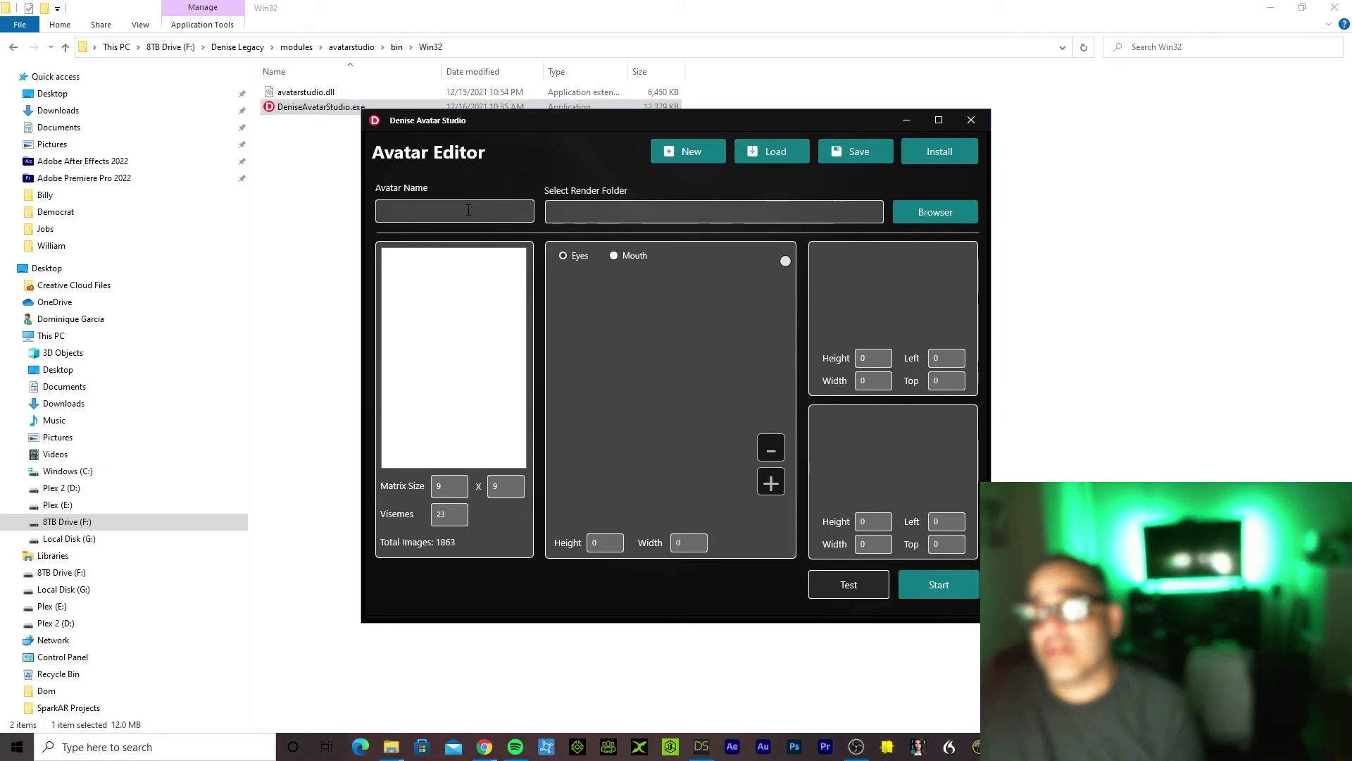
pyautogui.write('B')
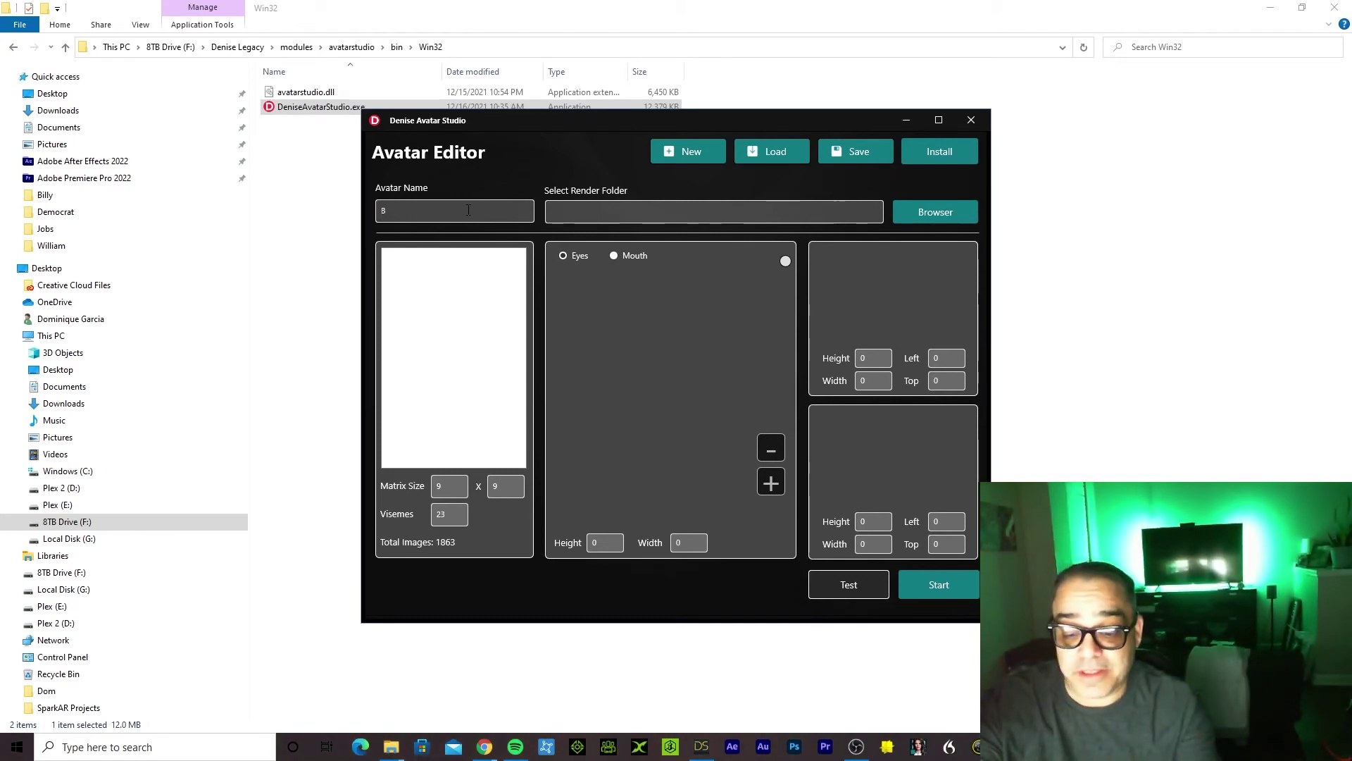
pyautogui.write('illy')
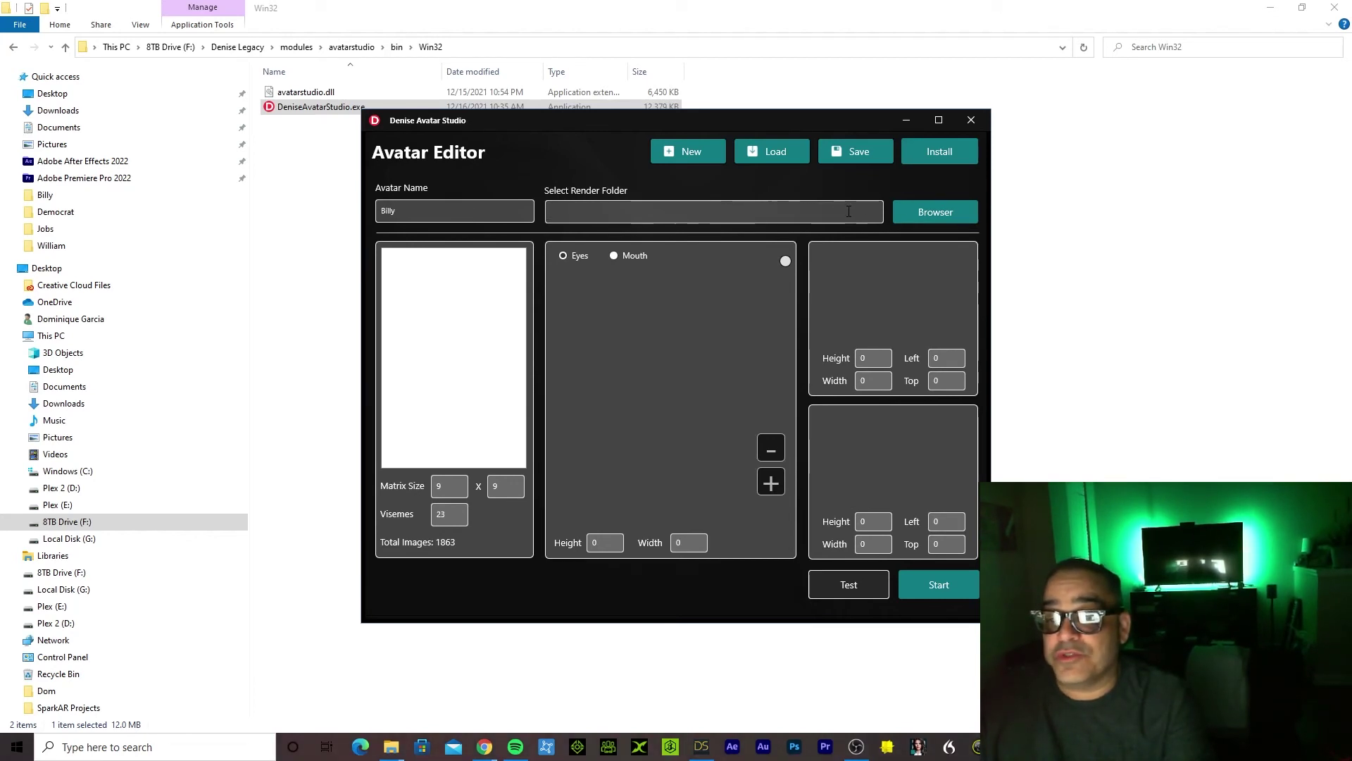
pyautogui.click(917, 218)
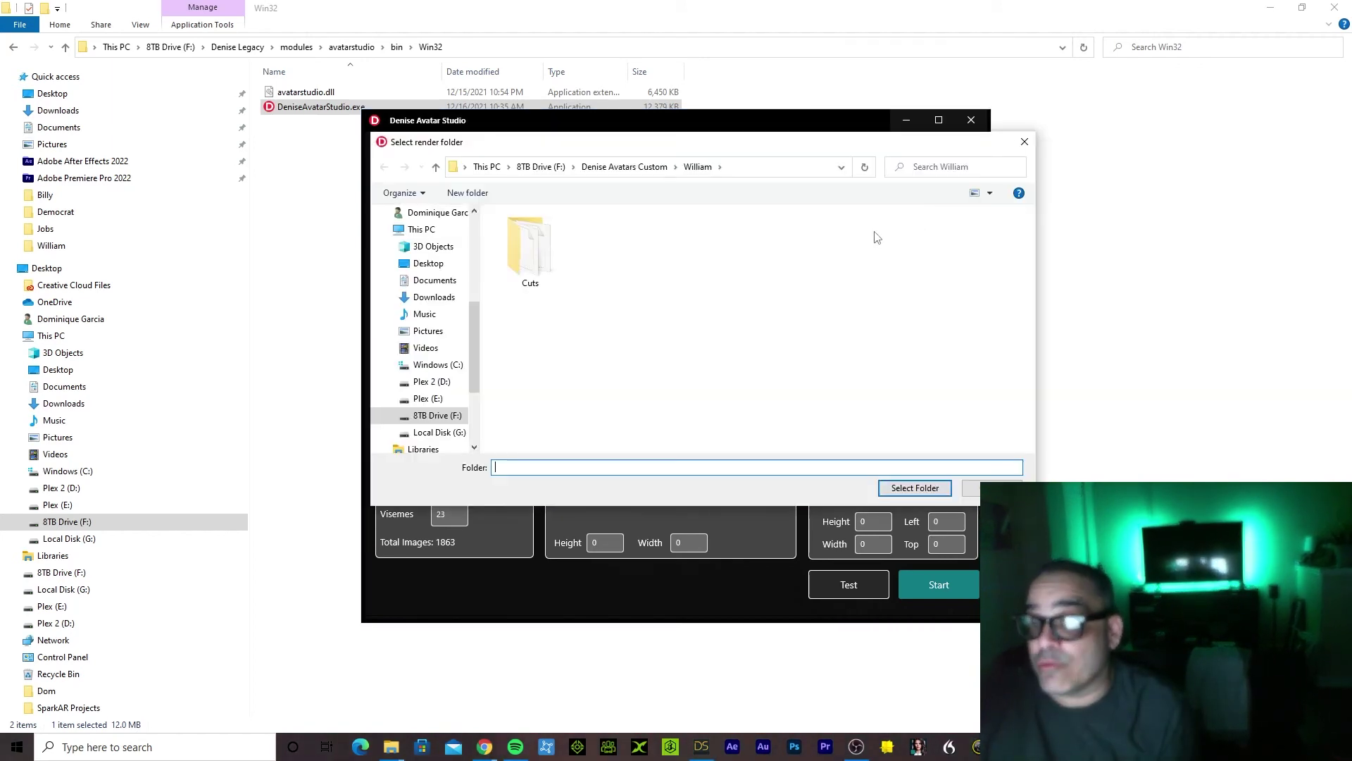
pyautogui.click(623, 168)
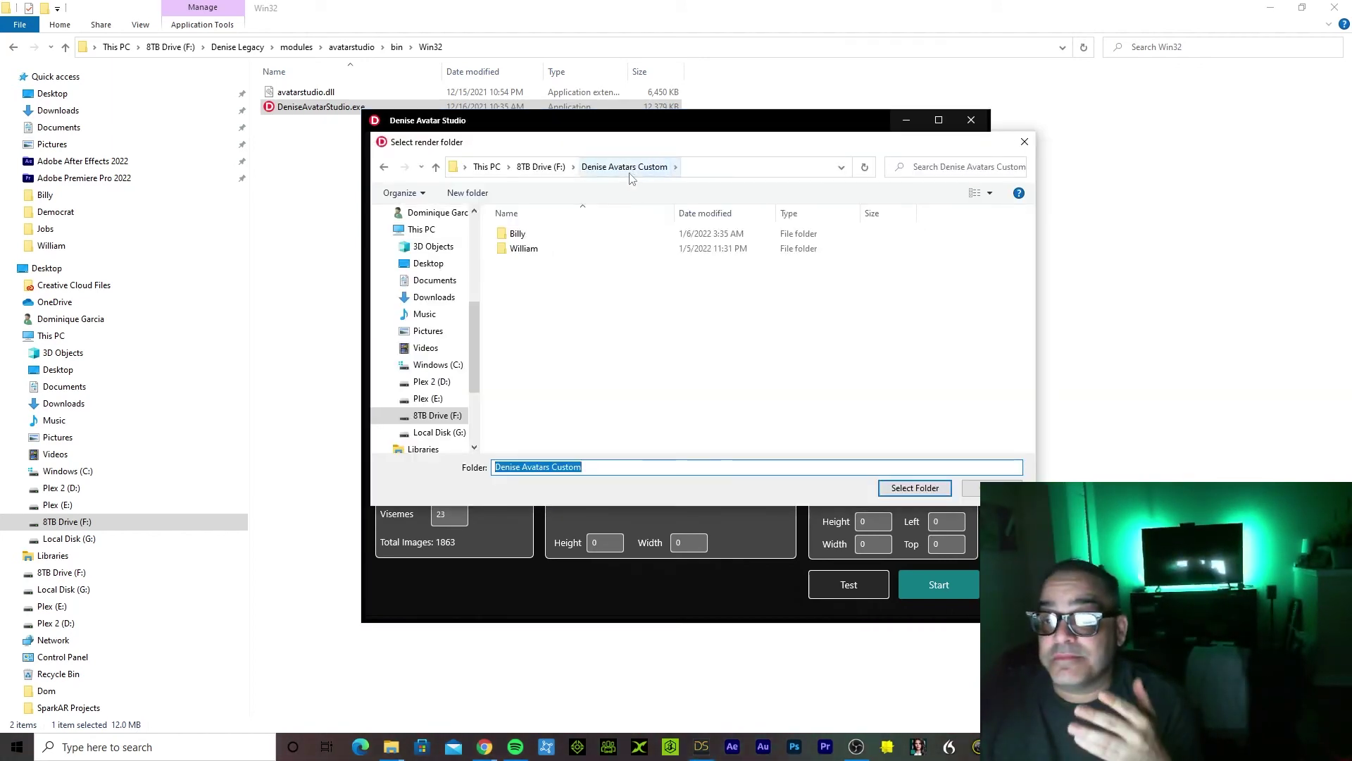
pyautogui.doubleClick(518, 233)
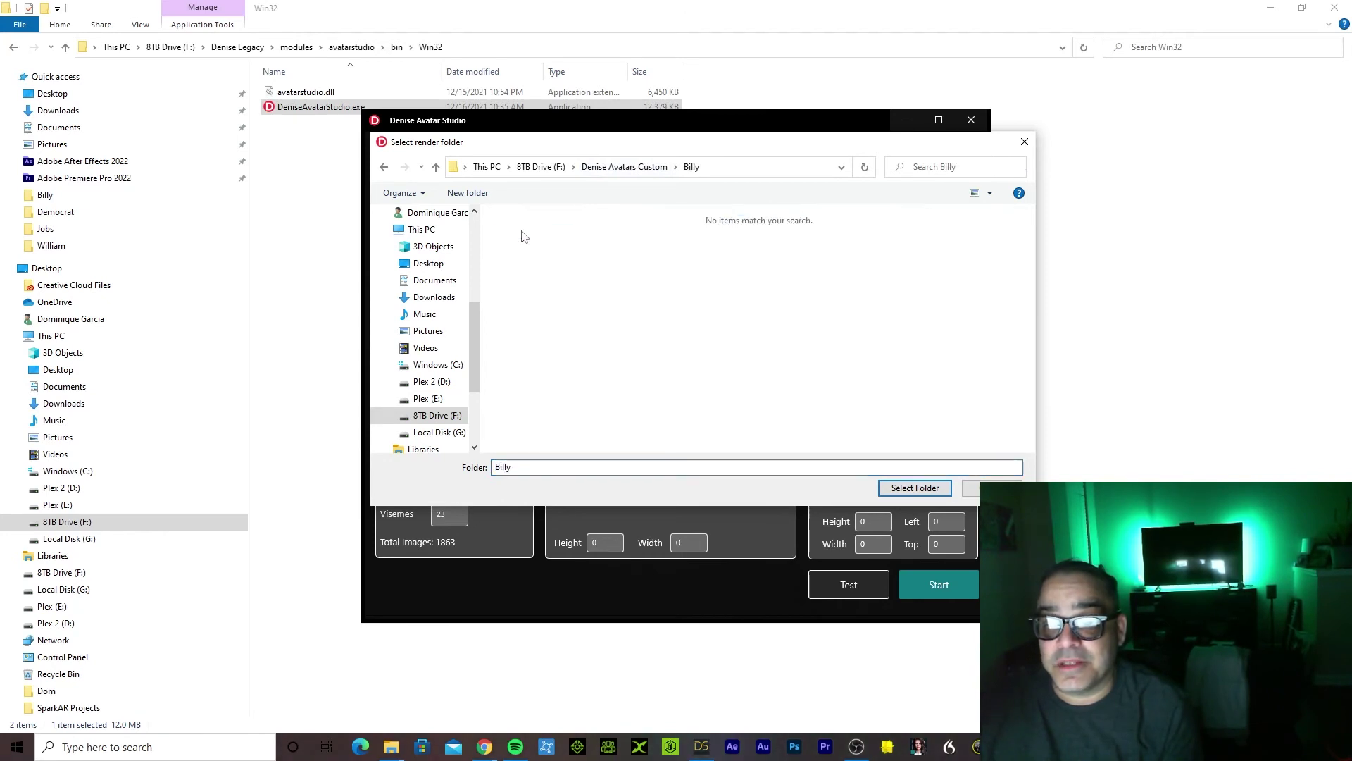
pyautogui.click(915, 487)
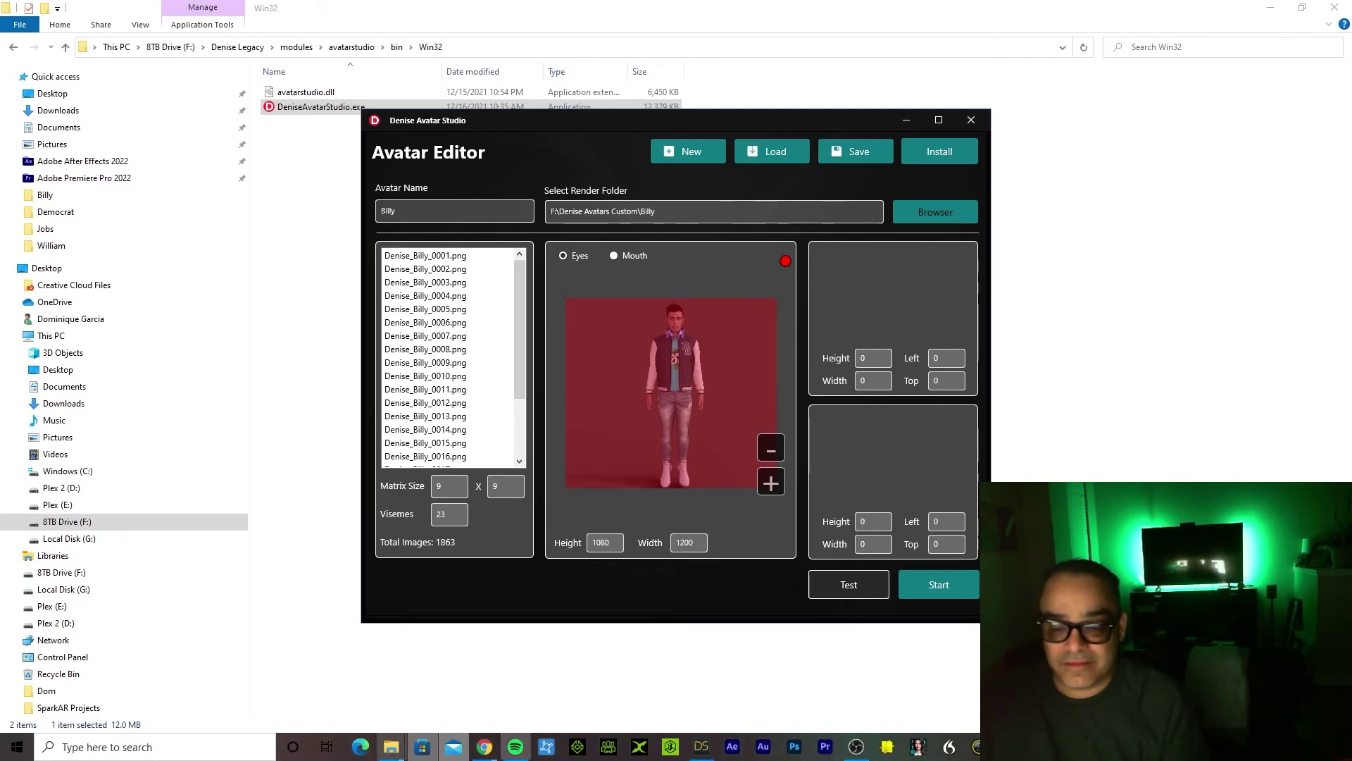
# Switch to DAZ Studio, review the image series name and path among all render settings, and return to Denise Avatar Studio
pyautogui.click(708, 749)
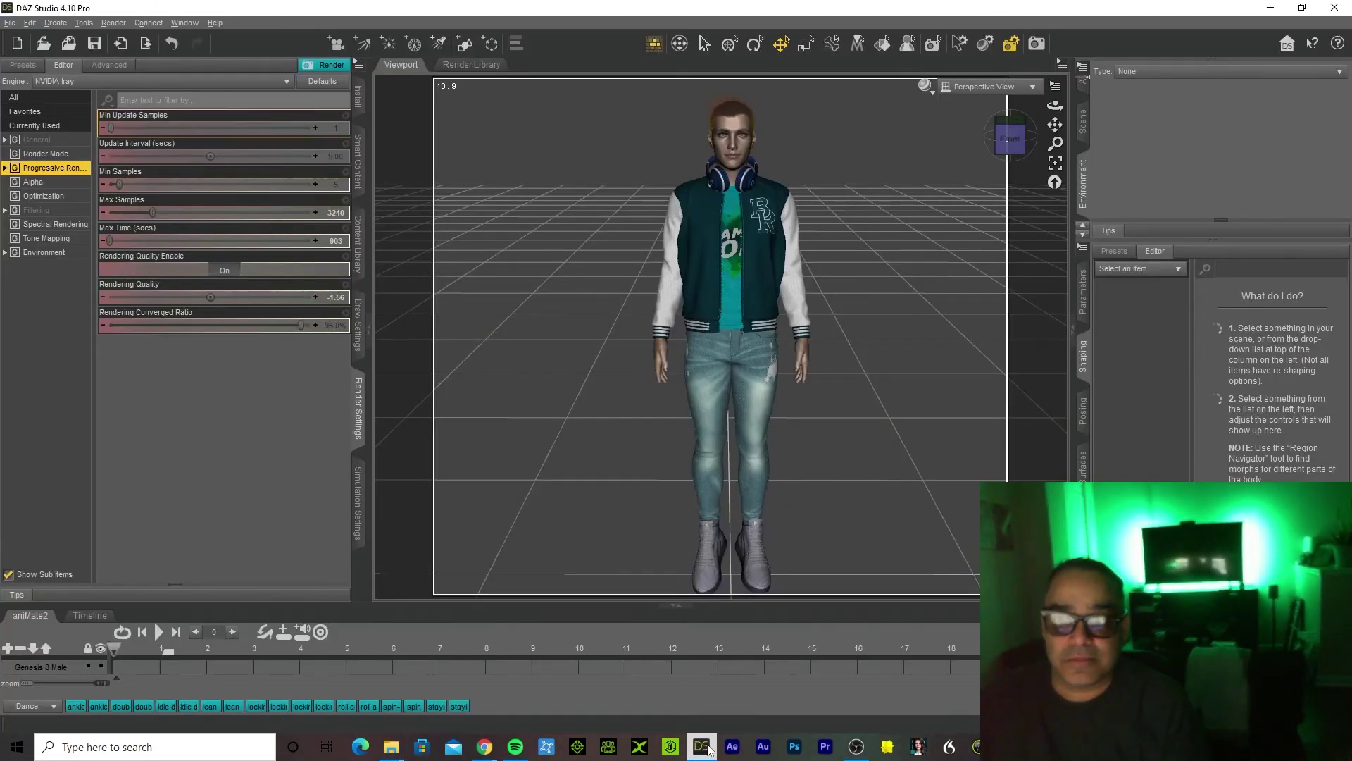
pyautogui.click(42, 126)
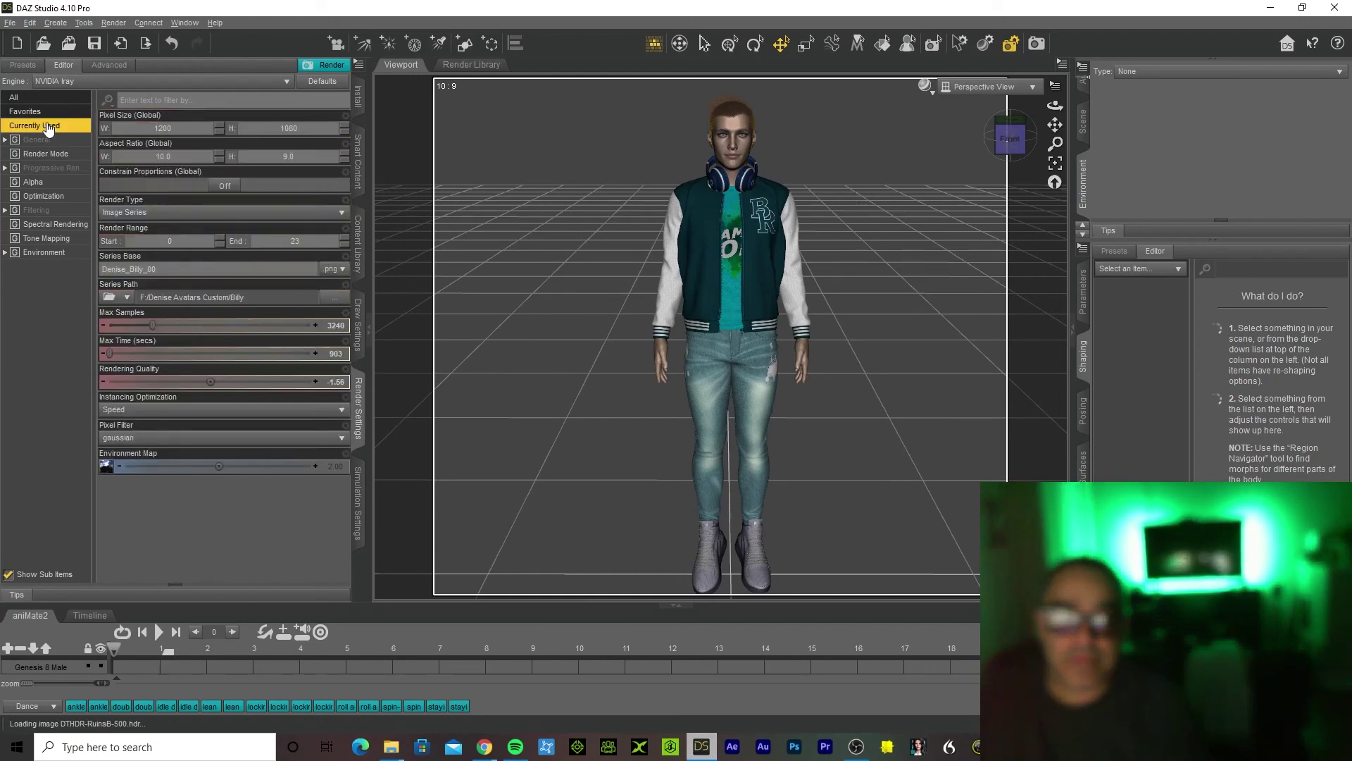
pyautogui.click(39, 99)
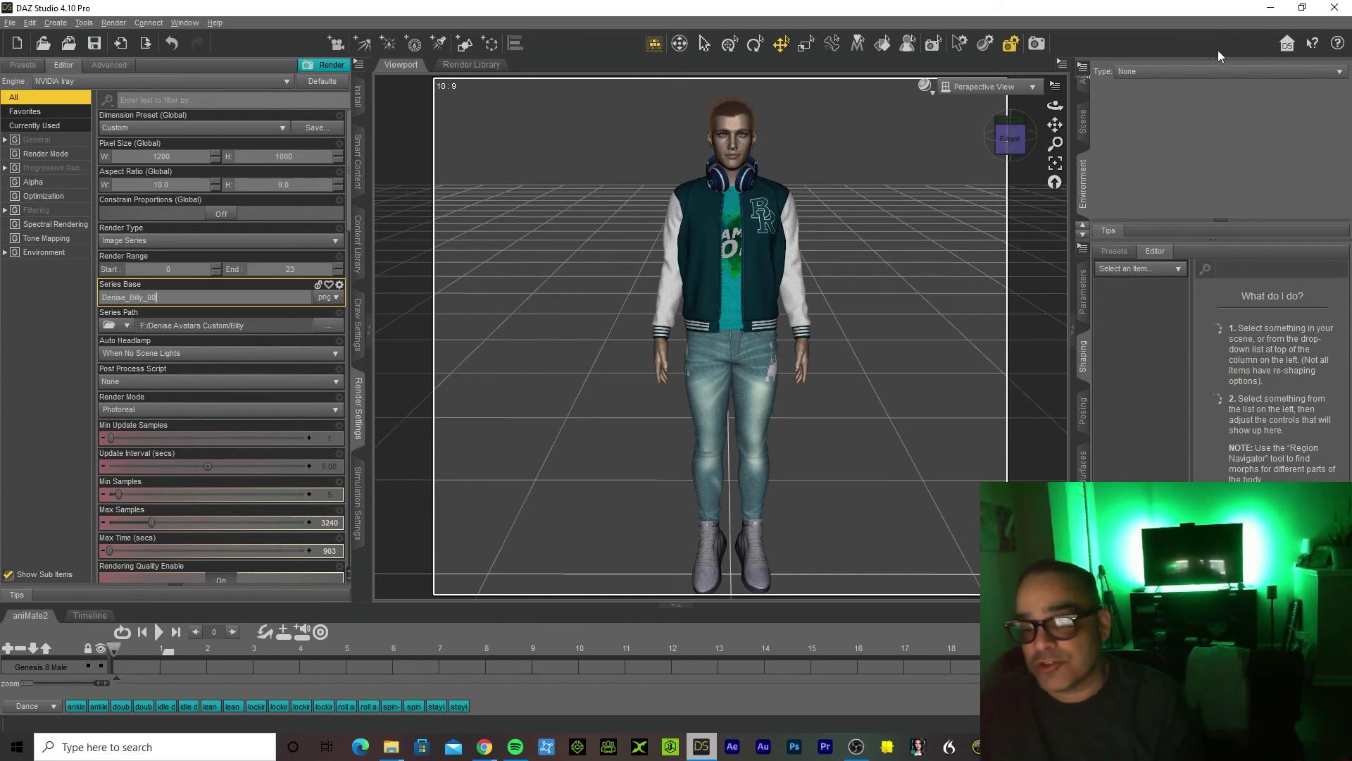
pyautogui.click(1270, 8)
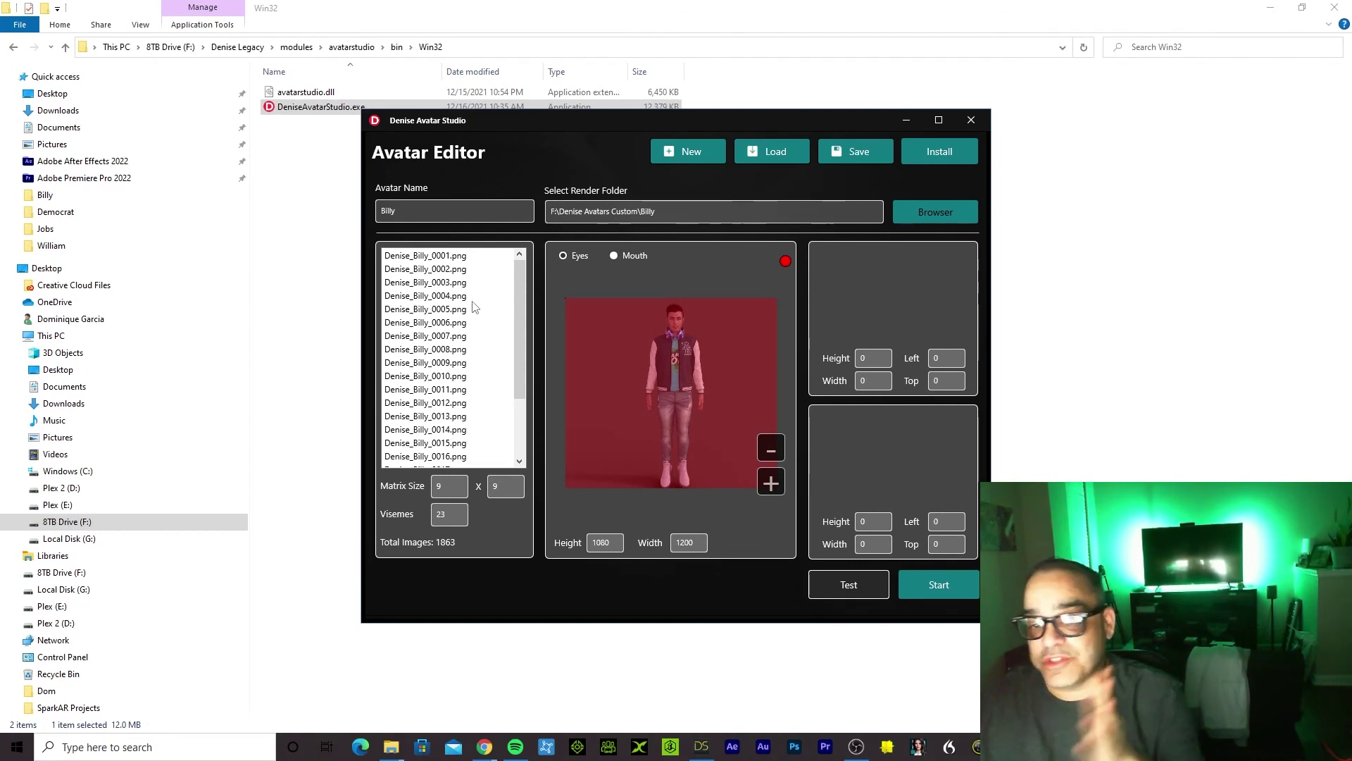
# Select Denise_Billy_0010.png in the image list and confirm the Billy folder as the render folder again
pyautogui.moveTo(448, 277); pyautogui.dragTo(422, 381)
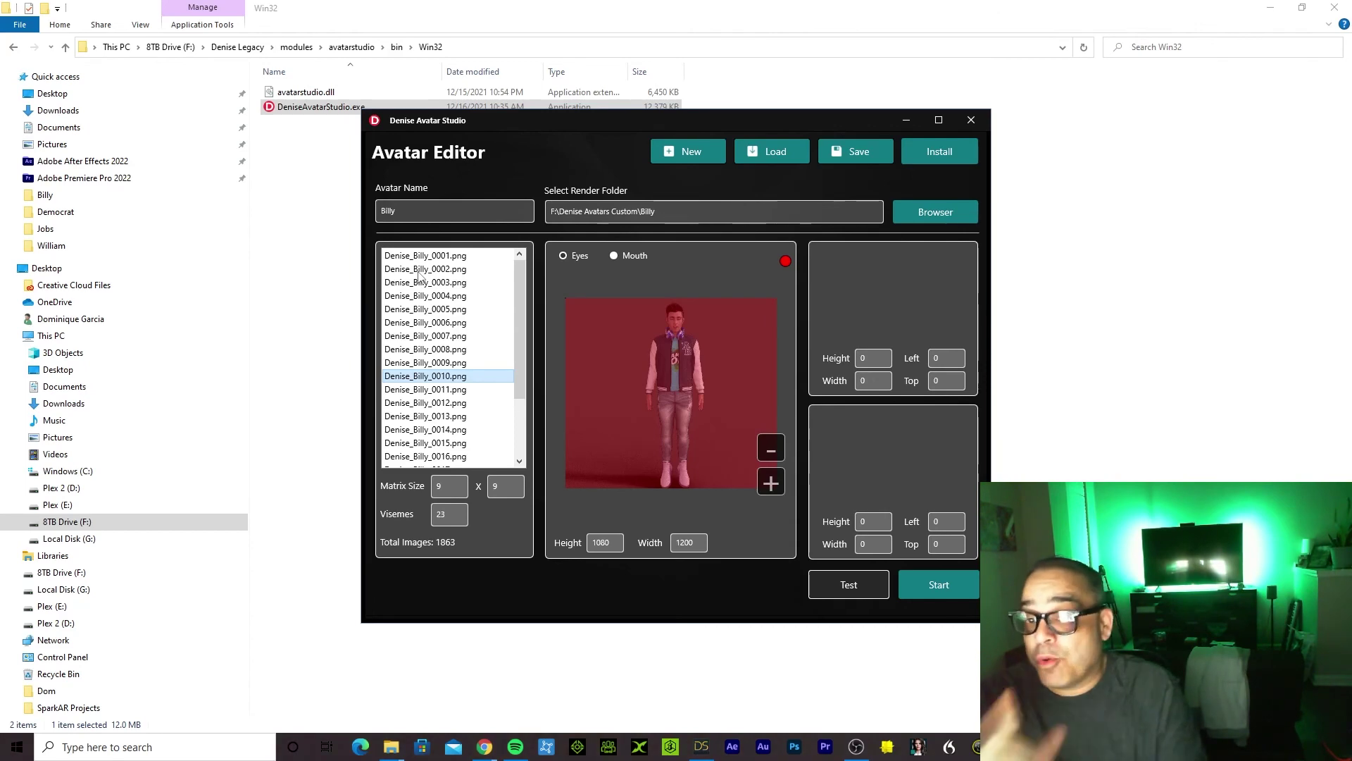
pyautogui.click(917, 218)
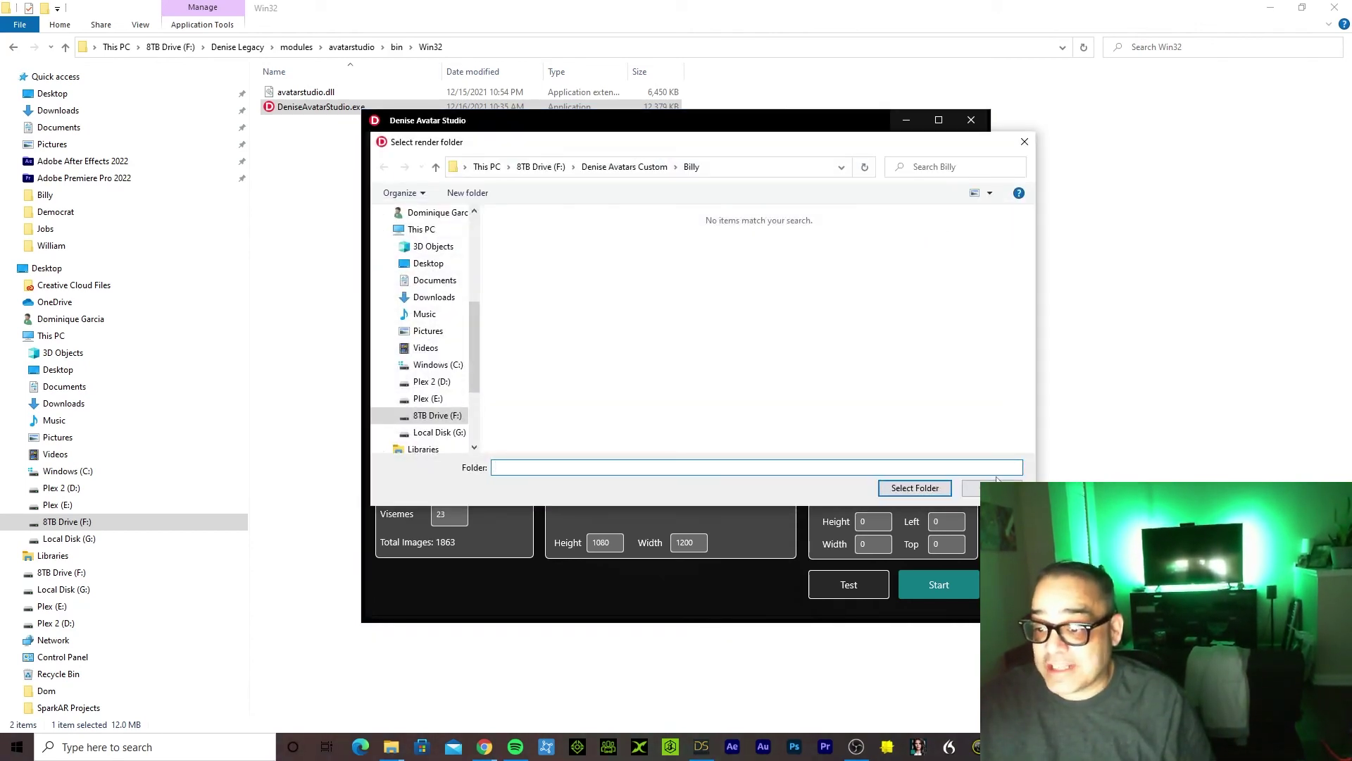
pyautogui.click(915, 487)
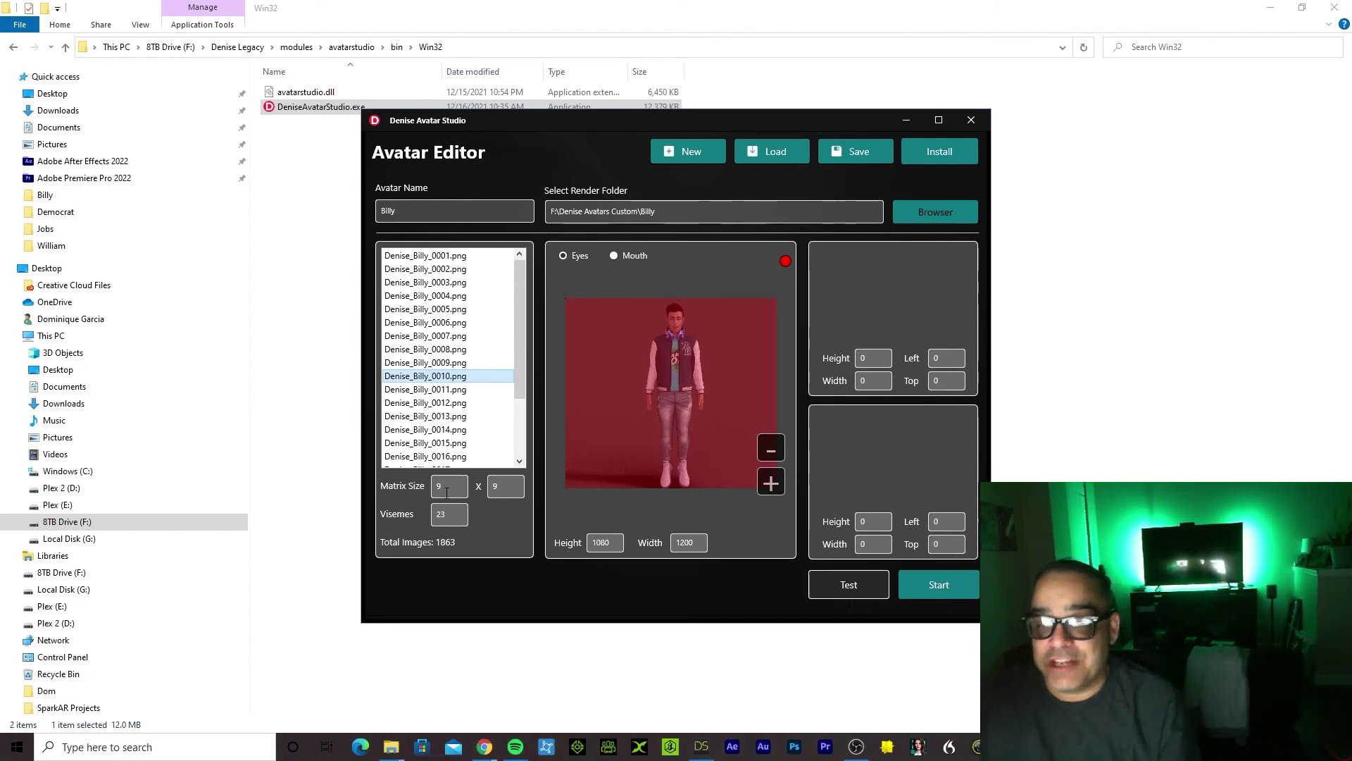
# Set the avatar's matrix size to 1 x 1
pyautogui.click(445, 493)
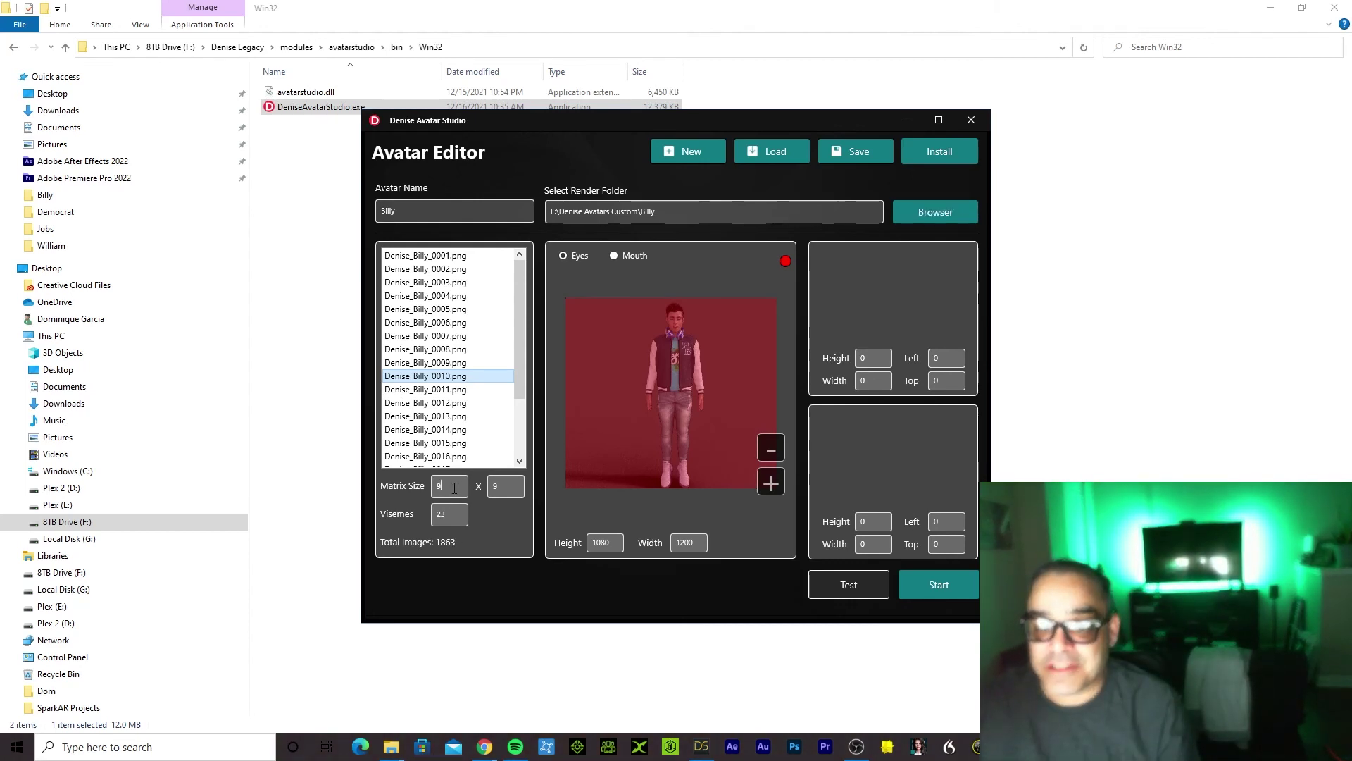
pyautogui.doubleClick(440, 486)
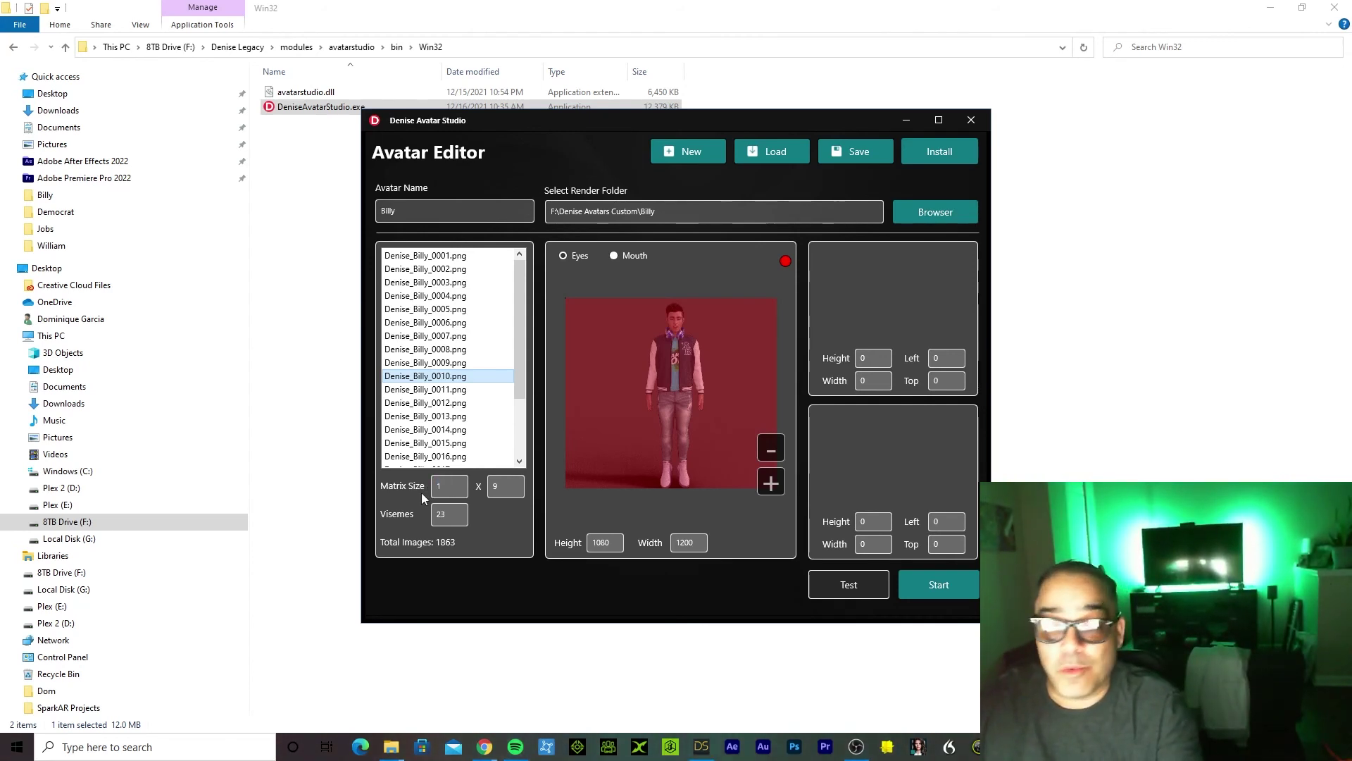
pyautogui.write('1')
pyautogui.press('Tab')
pyautogui.write('1')
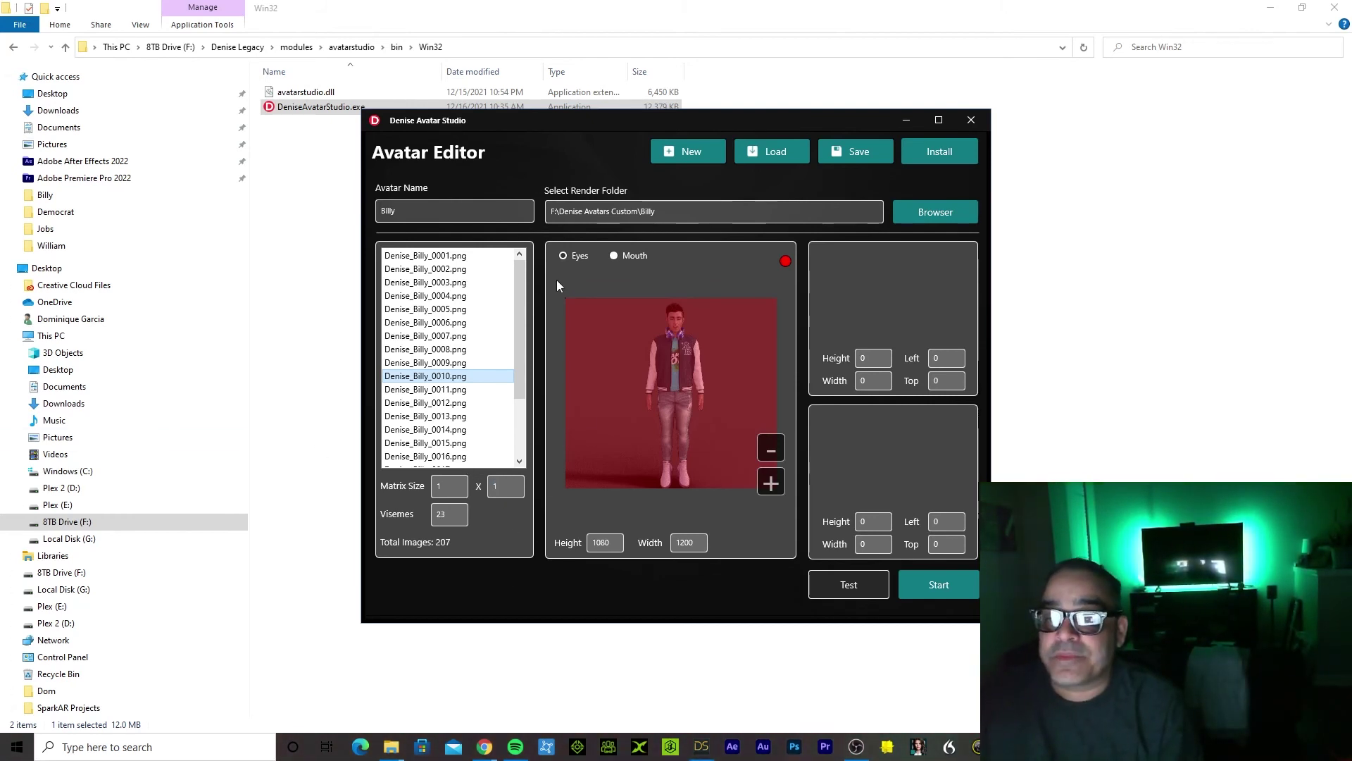
# Mark the avatar's eyes region at about 87 wide by 41 high and its mouth region at about 79 wide by 40 high
pyautogui.click(775, 486)
pyautogui.click(775, 486)
pyautogui.click(774, 486)
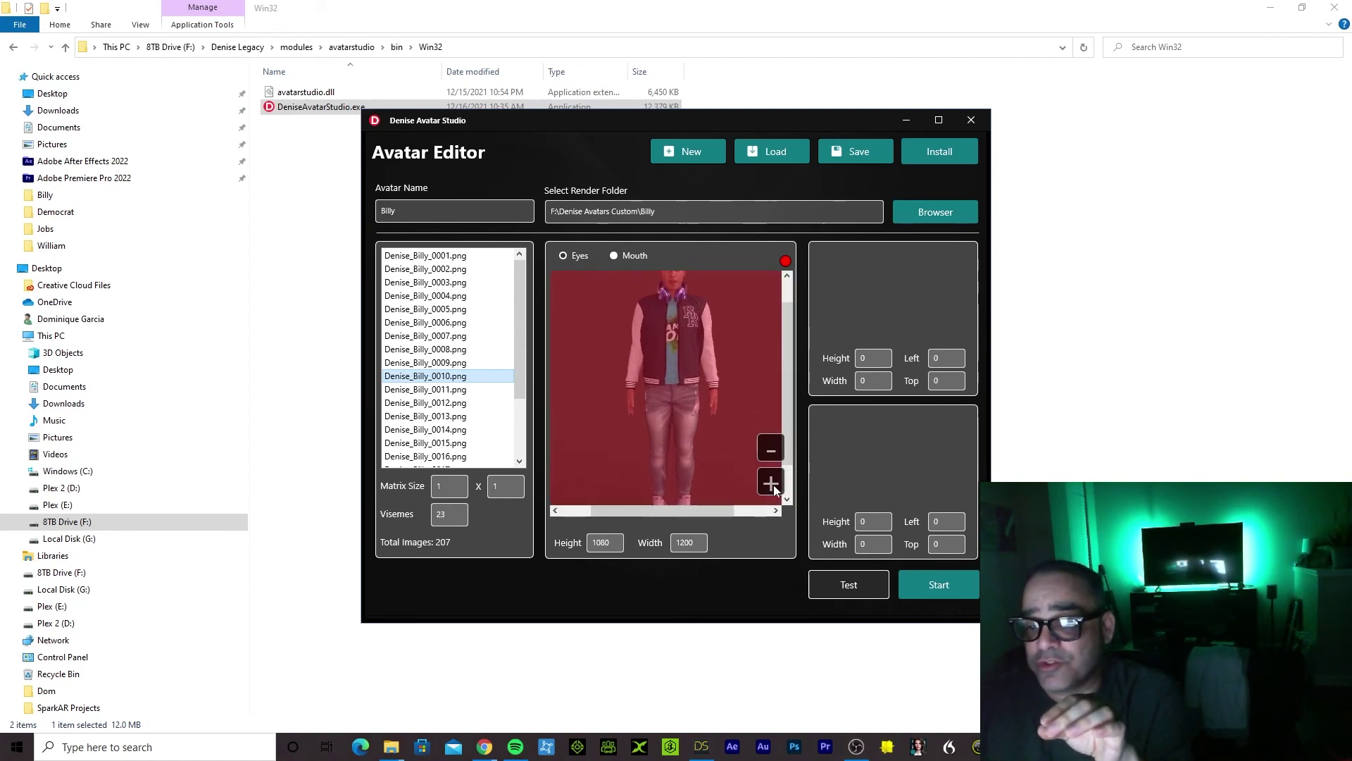
pyautogui.click(772, 486)
pyautogui.click(771, 485)
pyautogui.click(772, 485)
pyautogui.click(771, 485)
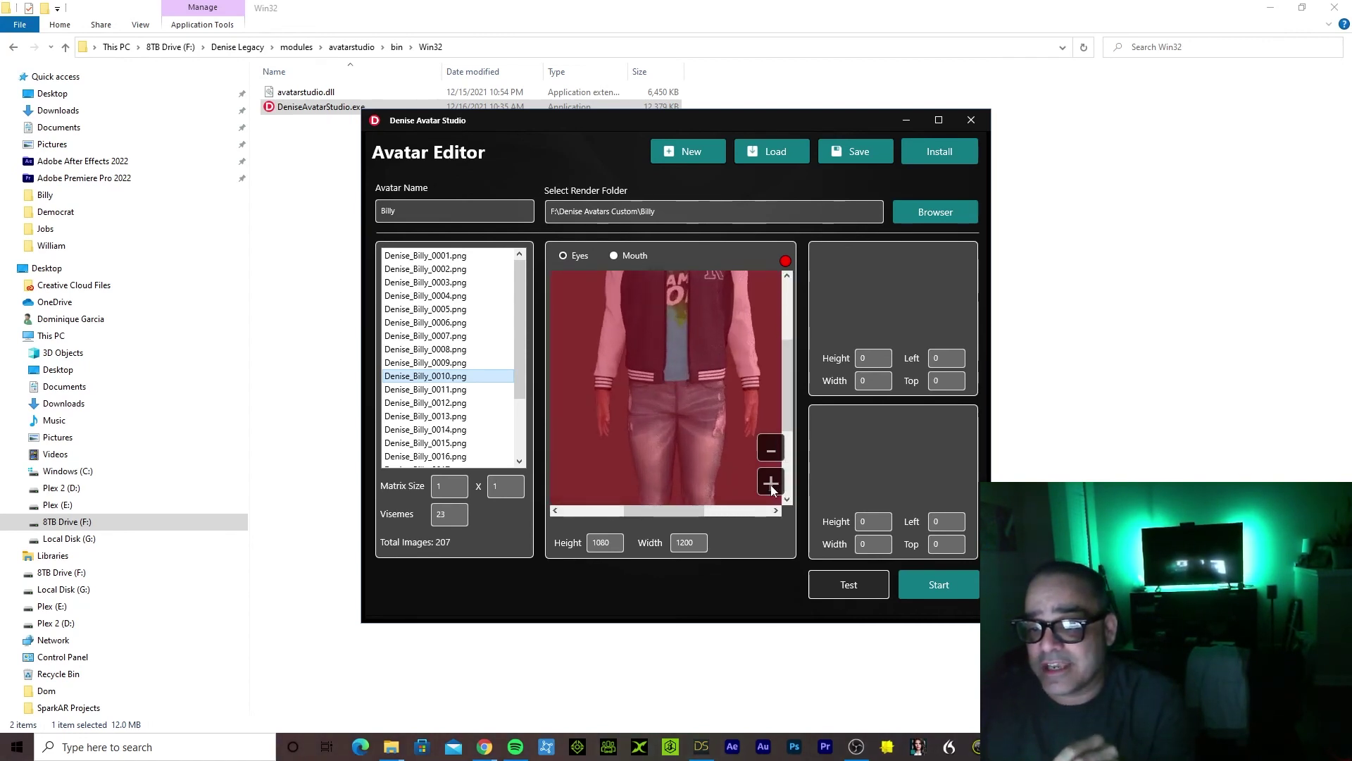
pyautogui.click(769, 486)
pyautogui.moveTo(786, 407); pyautogui.dragTo(795, 331)
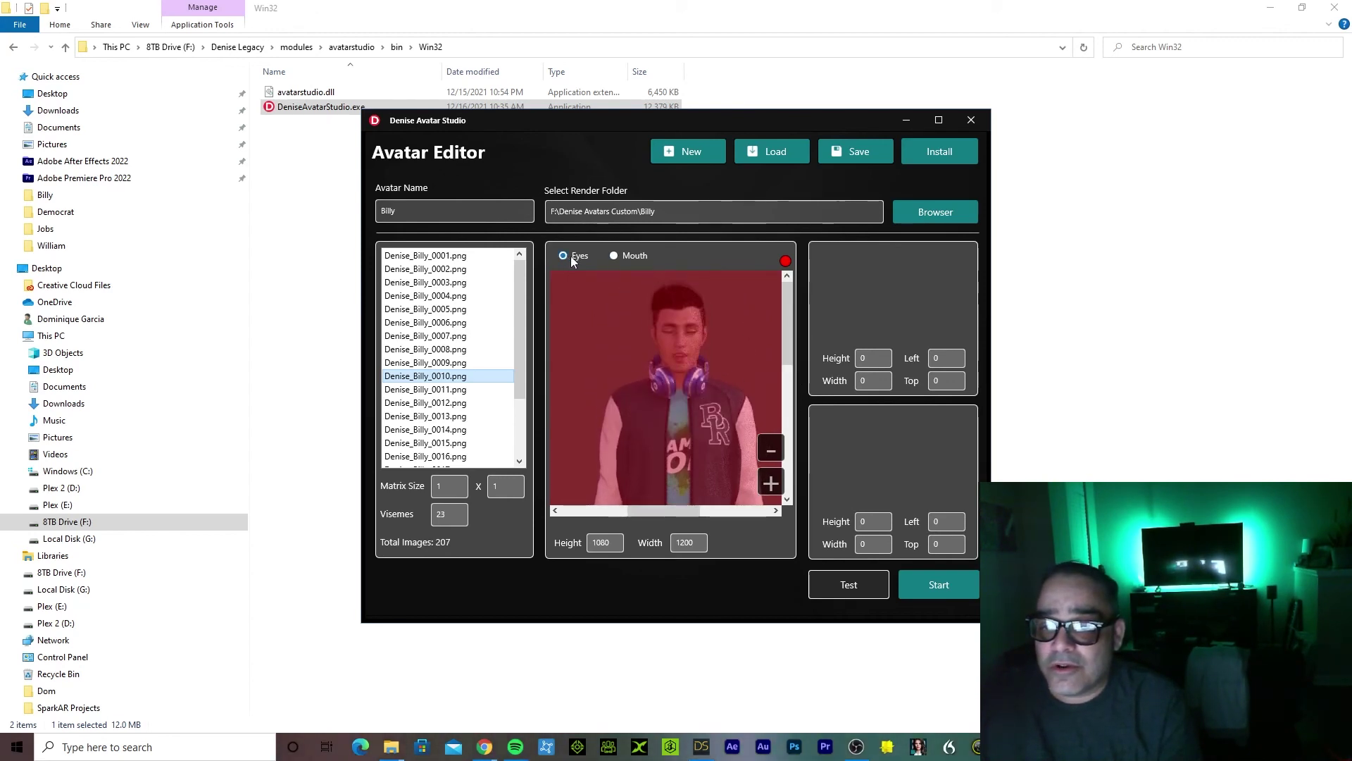
pyautogui.click(595, 257)
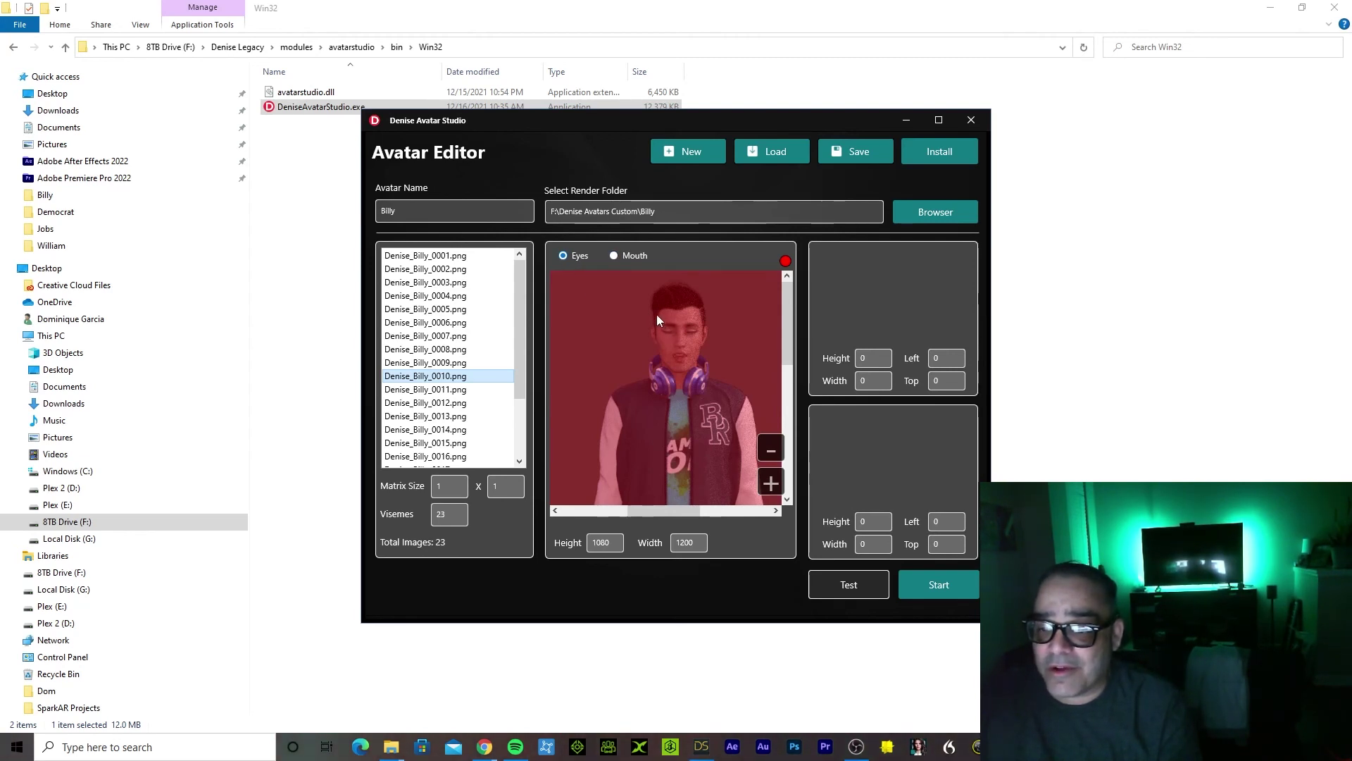
pyautogui.moveTo(655, 315); pyautogui.dragTo(704, 341)
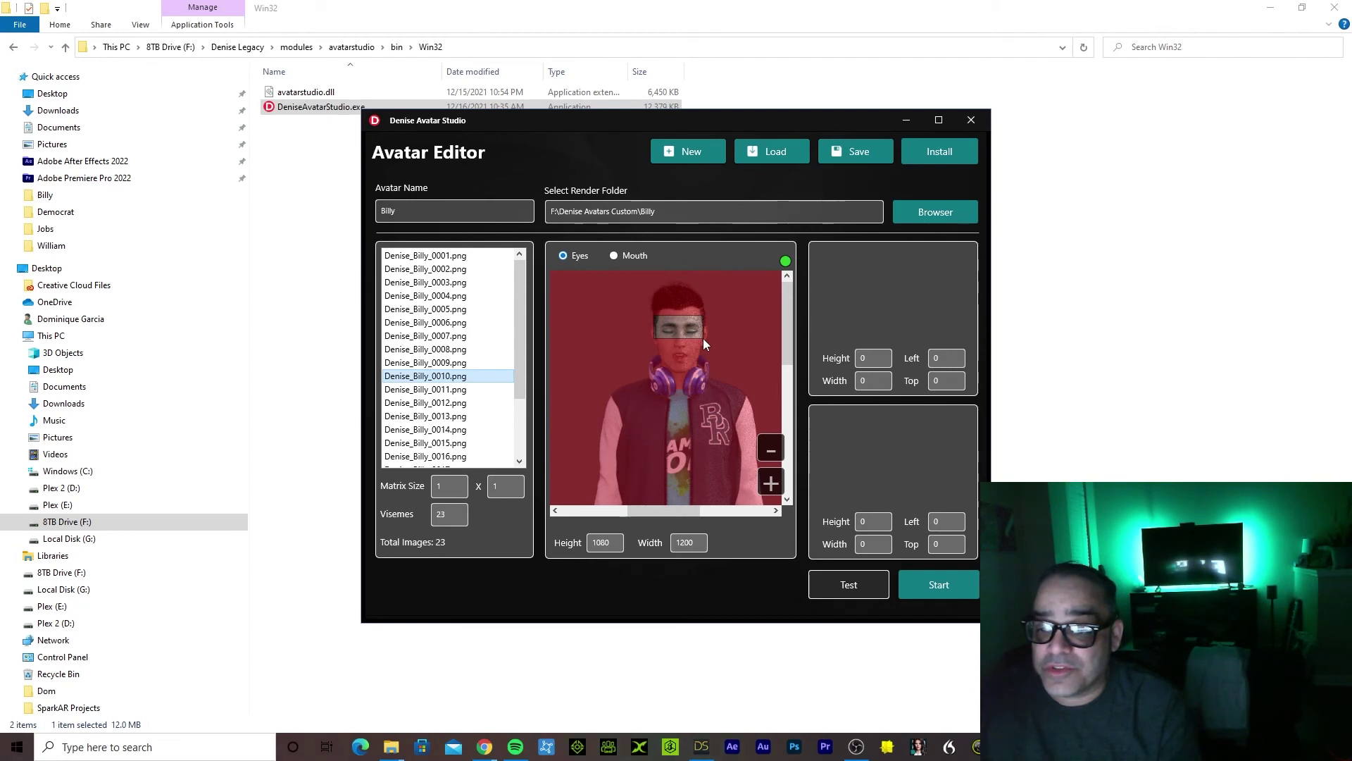
pyautogui.click(703, 338)
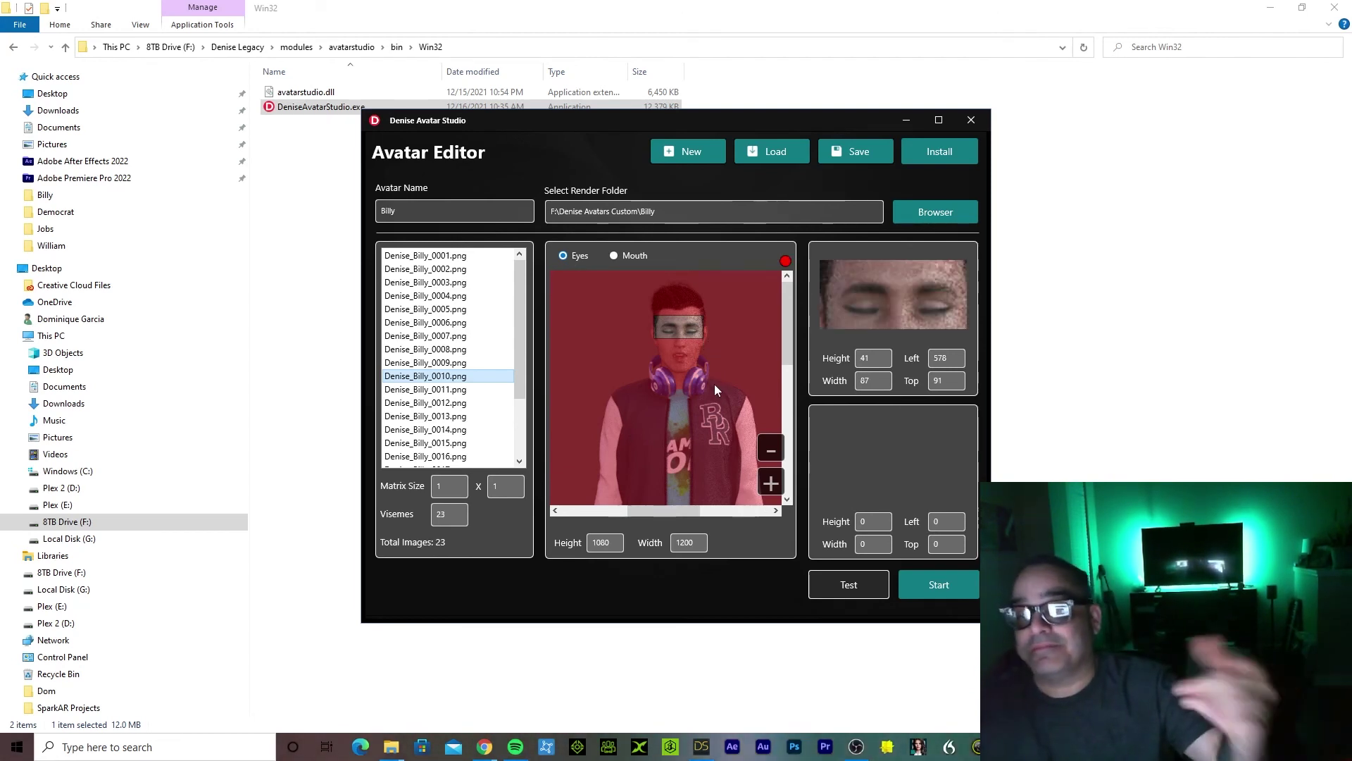
pyautogui.click(636, 256)
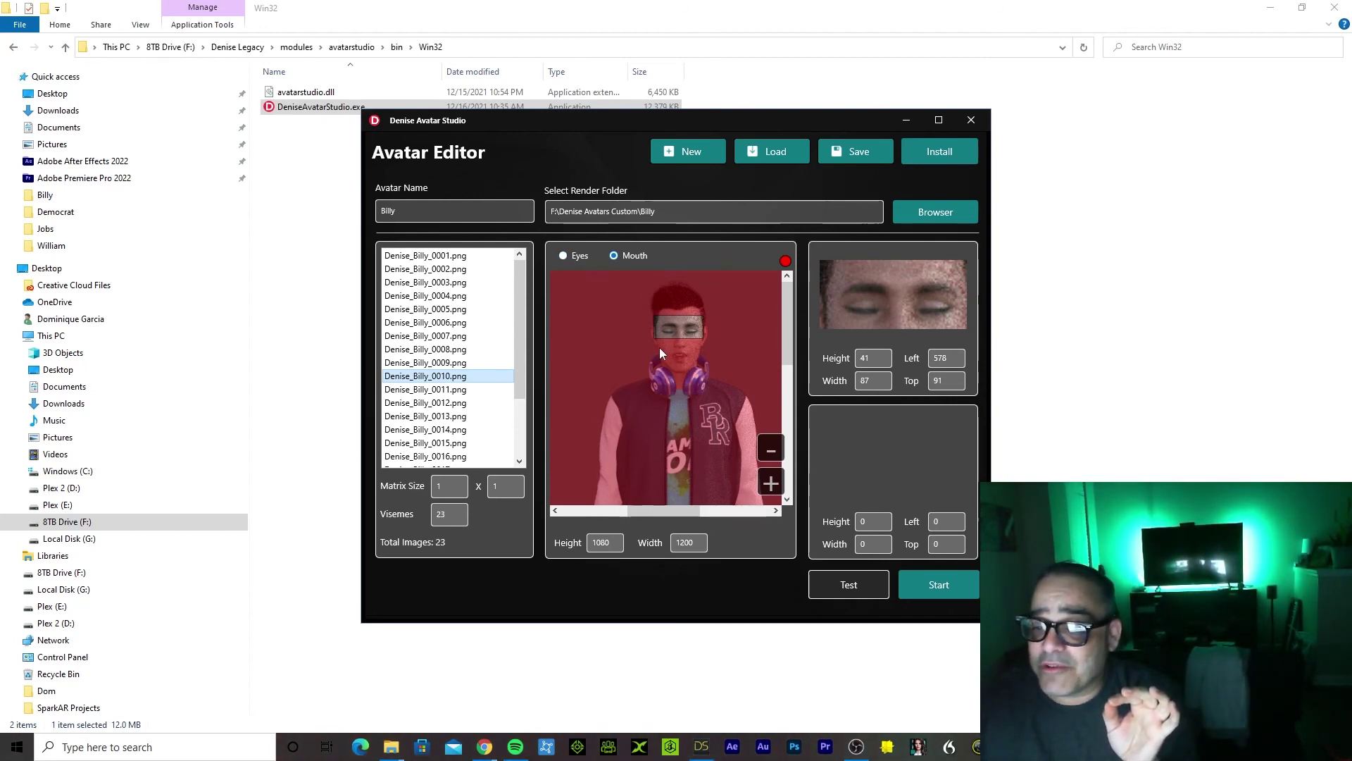
pyautogui.moveTo(658, 348)
pyautogui.mouseDown()
pyautogui.moveTo(698, 353)
pyautogui.moveTo(702, 370)
pyautogui.mouseUp()
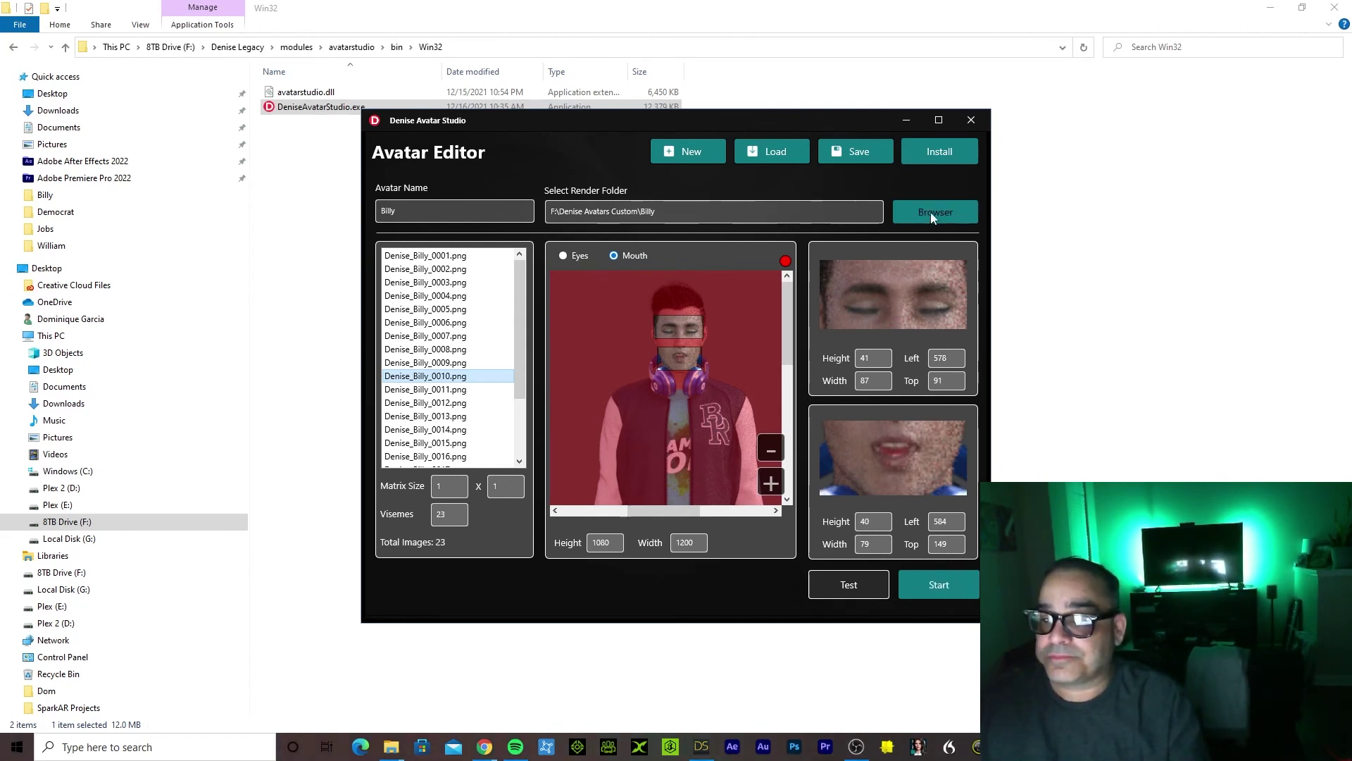
# Create the Billy avatar from the rendered images and install it
pyautogui.click(940, 152)
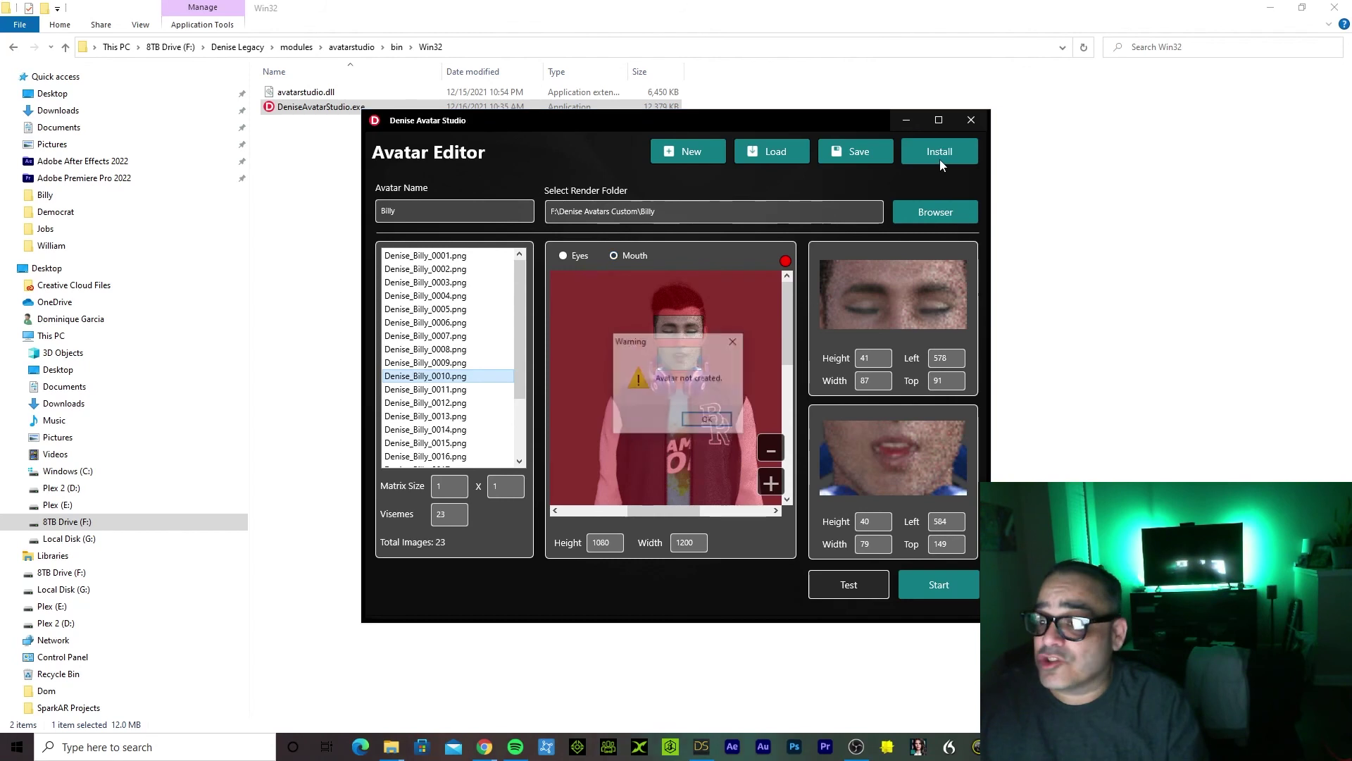
pyautogui.click(723, 422)
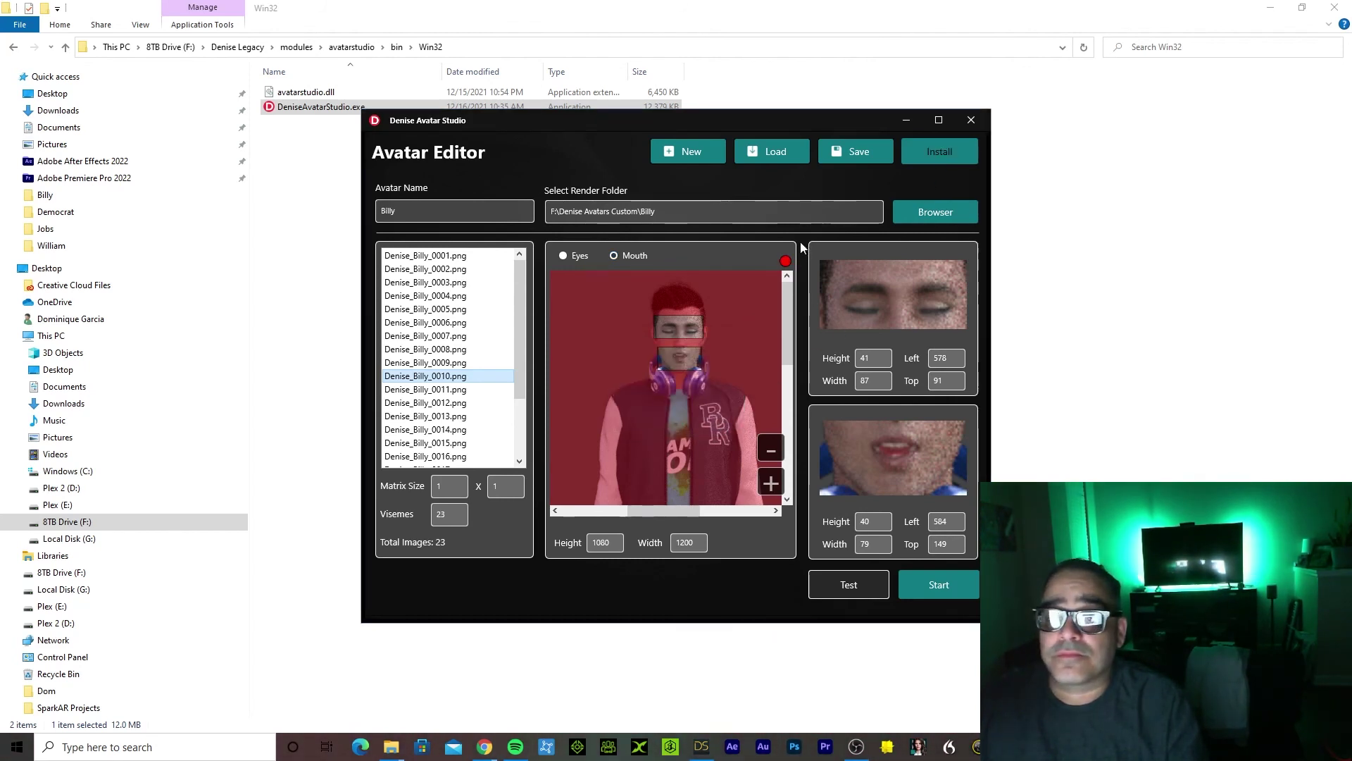
pyautogui.click(922, 577)
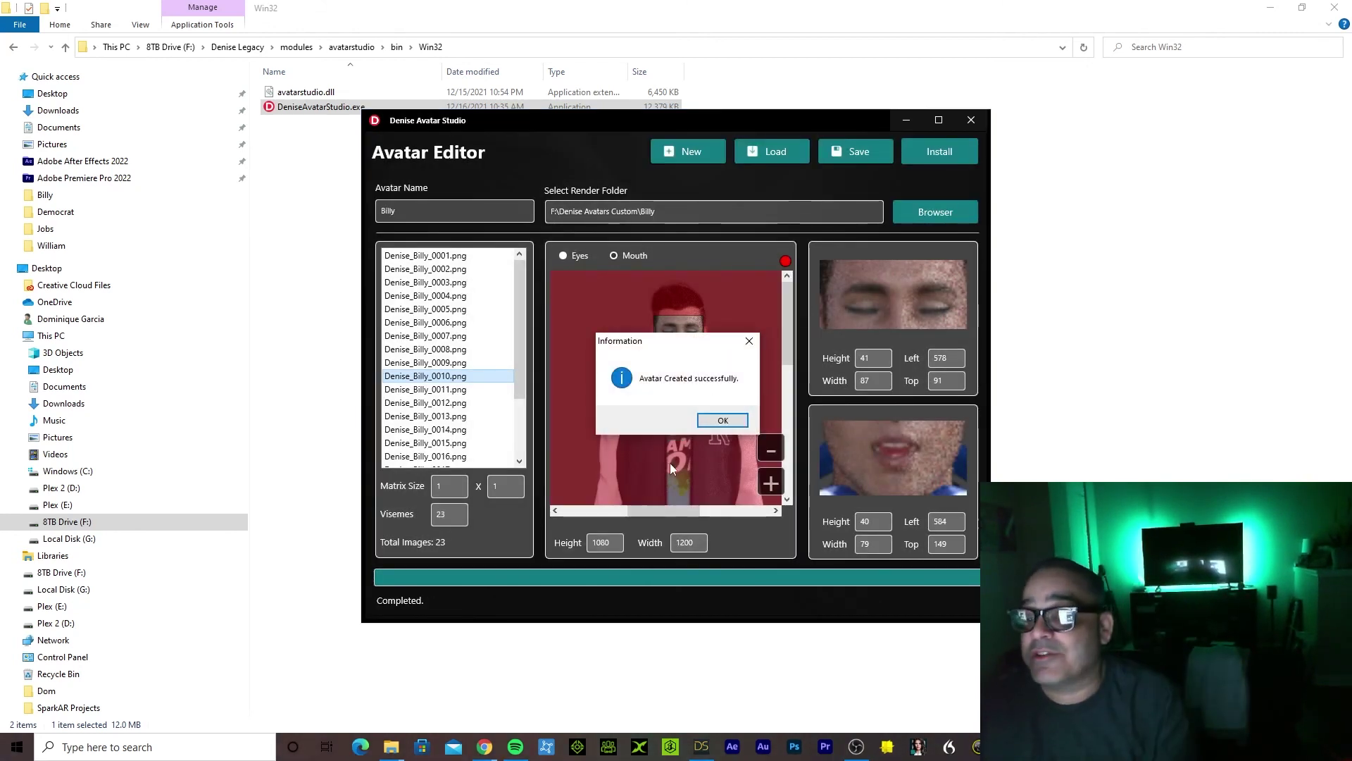
pyautogui.click(731, 421)
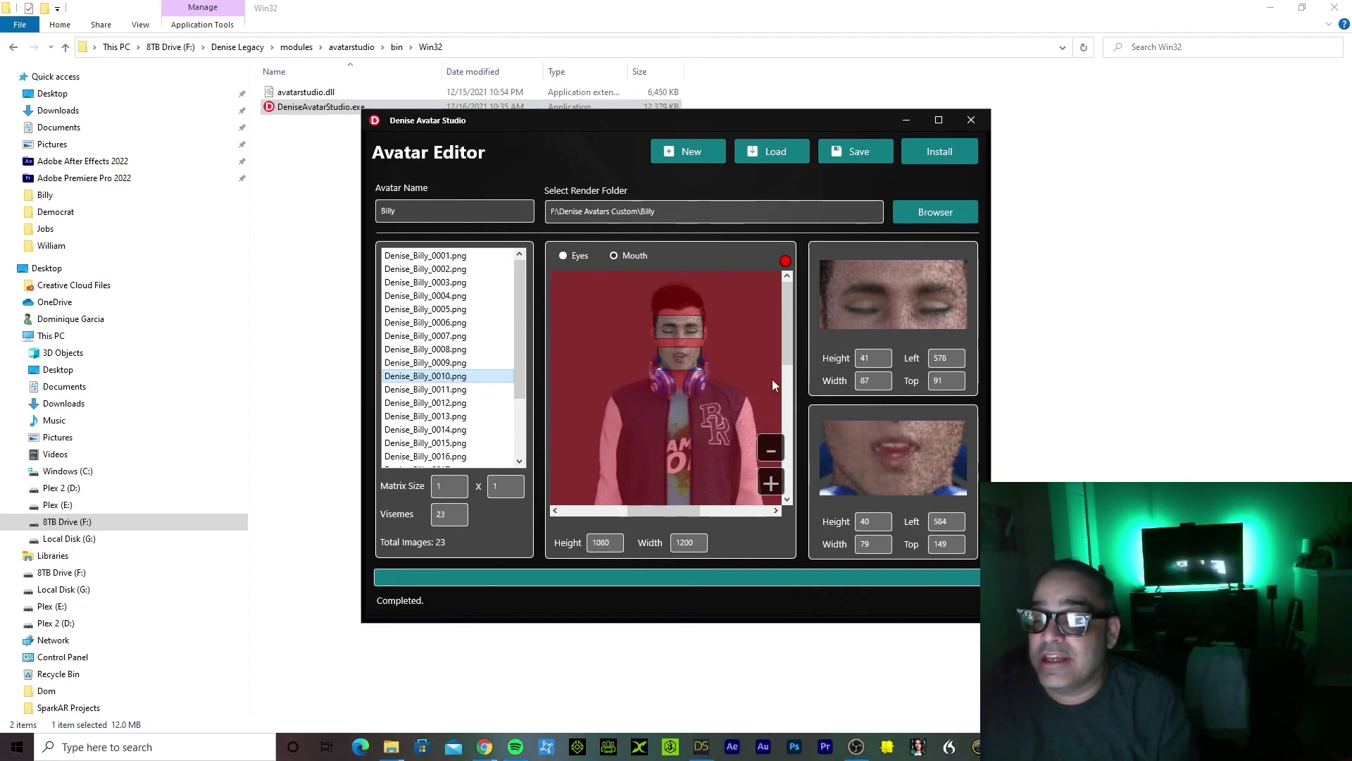
pyautogui.click(934, 153)
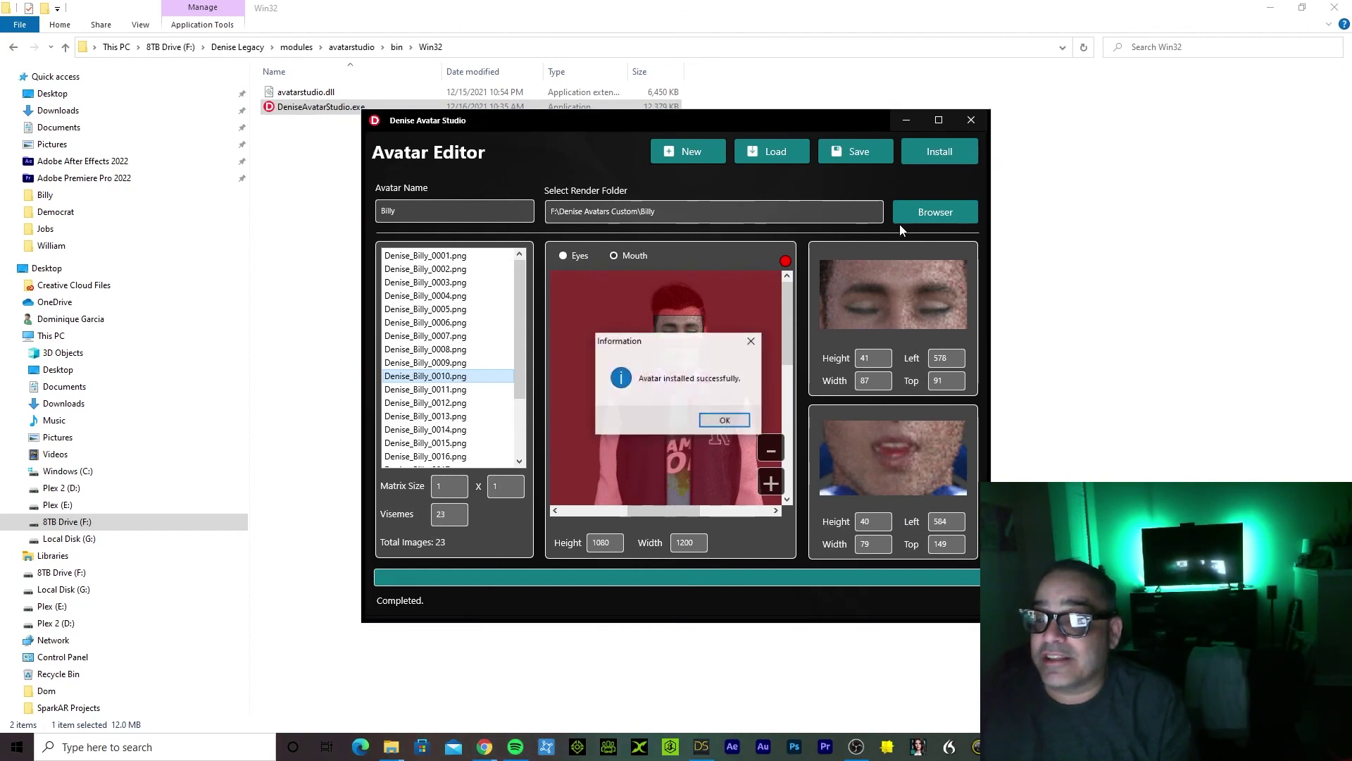
pyautogui.click(725, 420)
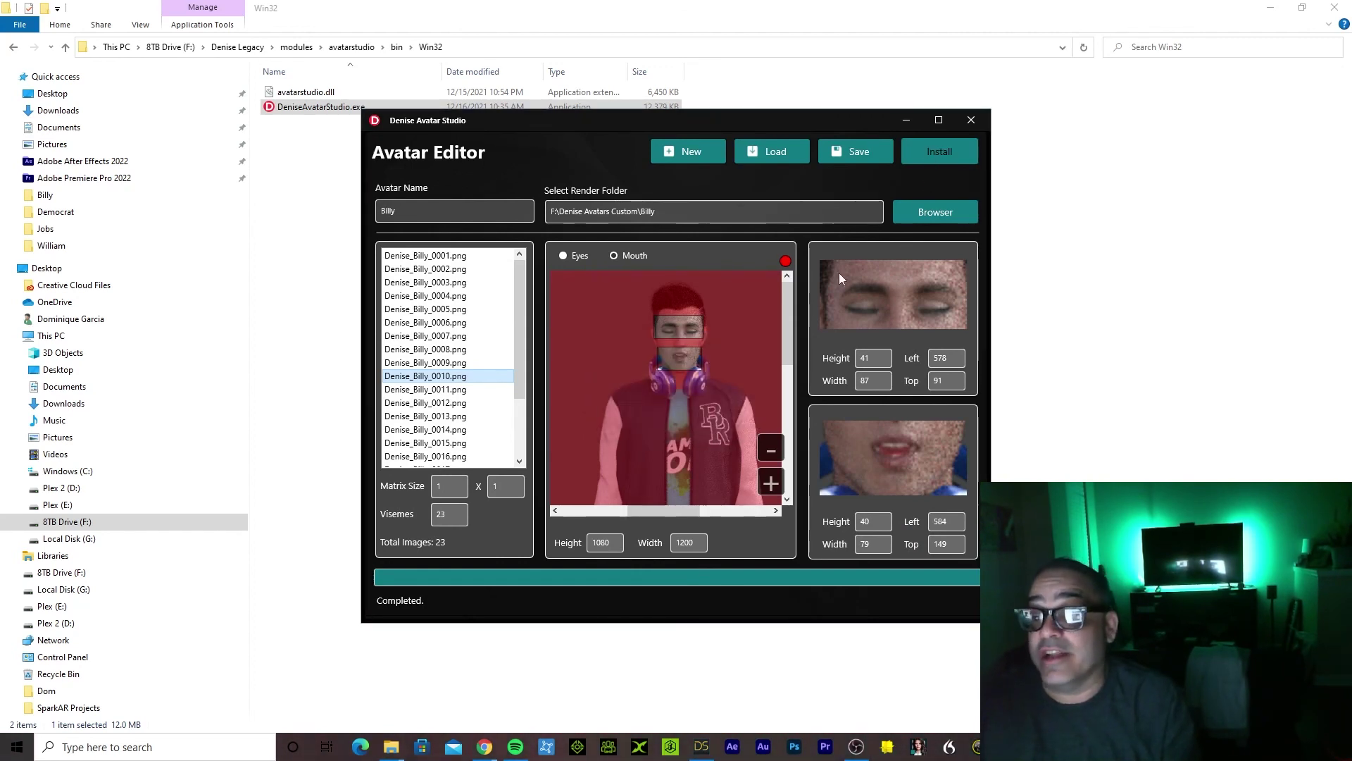
# Close Denise Avatar Studio, minimize File Explorer, and log in to NextOS Denise Legacy with the remembered credentials
pyautogui.click(972, 121)
pyautogui.click(1270, 7)
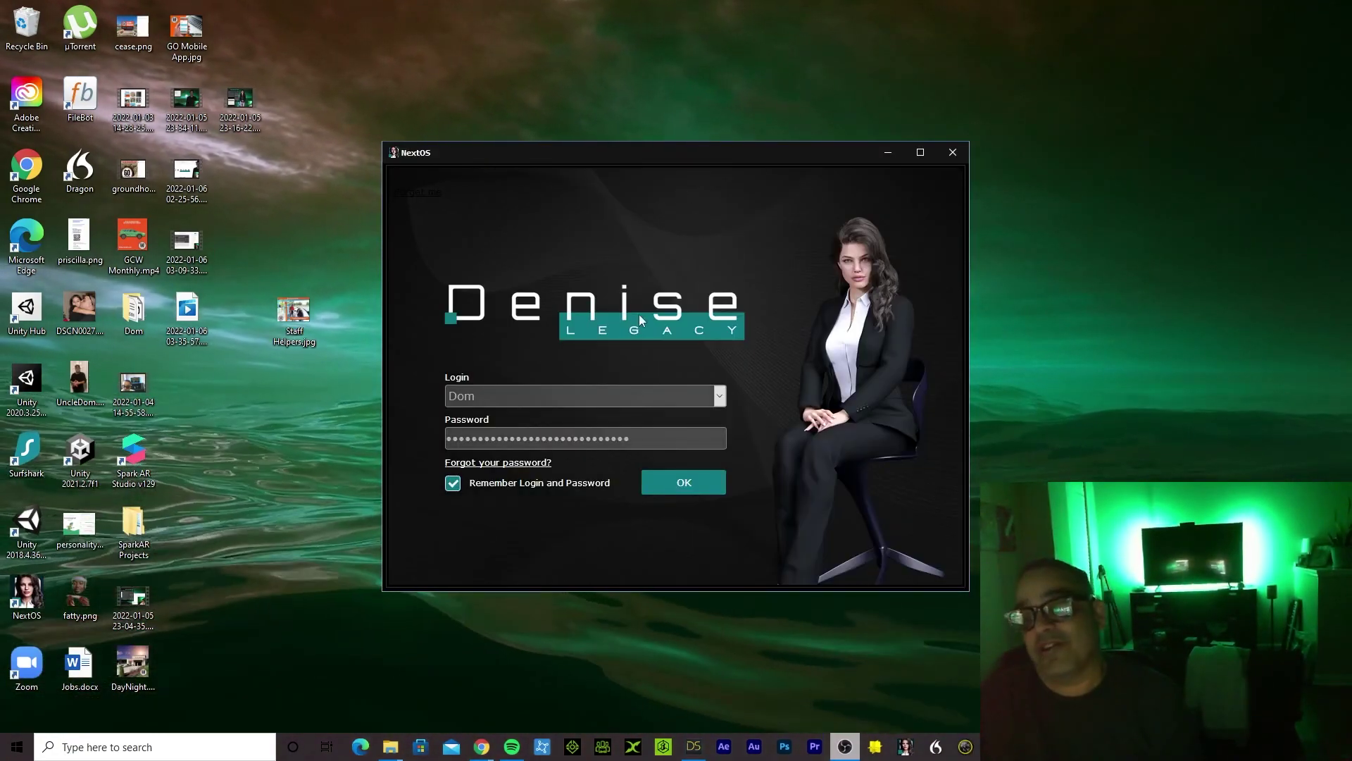
pyautogui.click(681, 484)
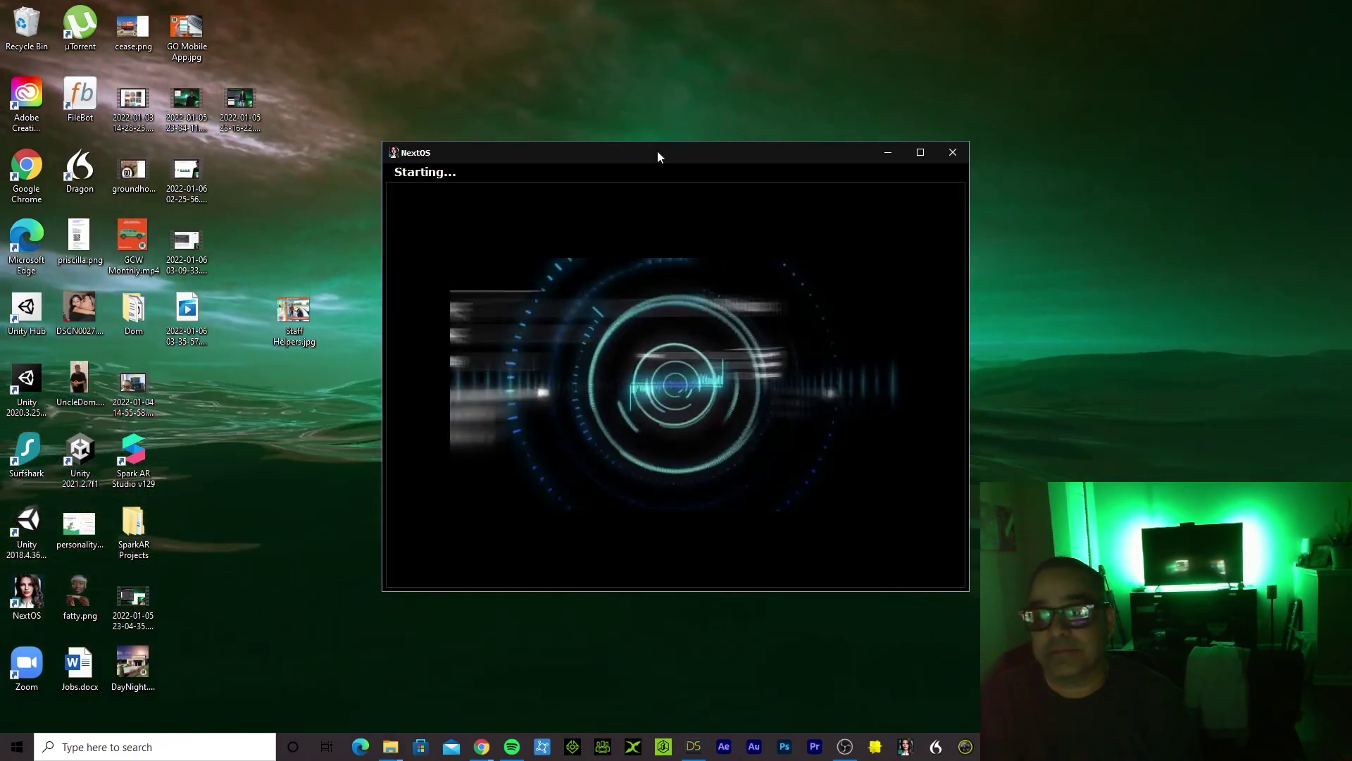
# Move the NextOS window away from the desktop's center and hide the desktop icons
pyautogui.moveTo(656, 150); pyautogui.dragTo(282, 141)
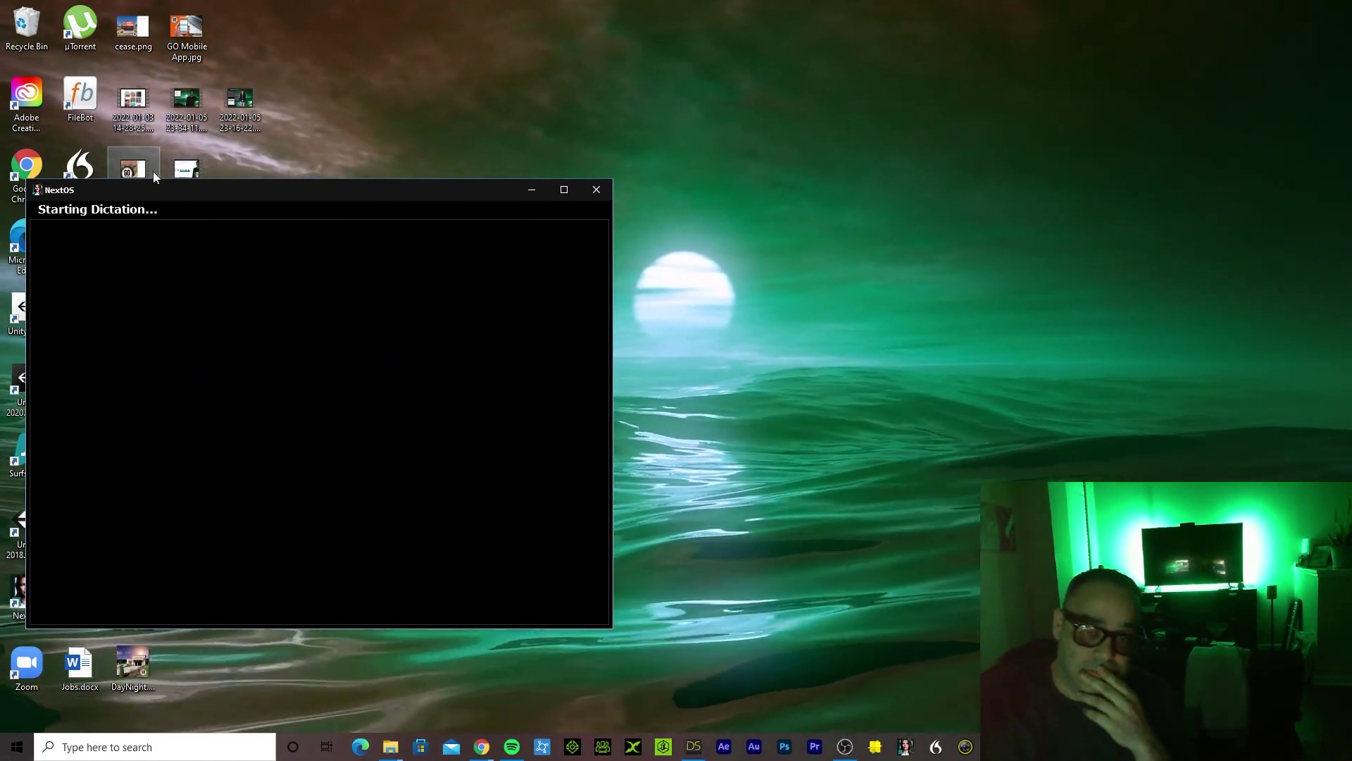
pyautogui.rightClick(349, 56)
pyautogui.moveTo(331, 66)
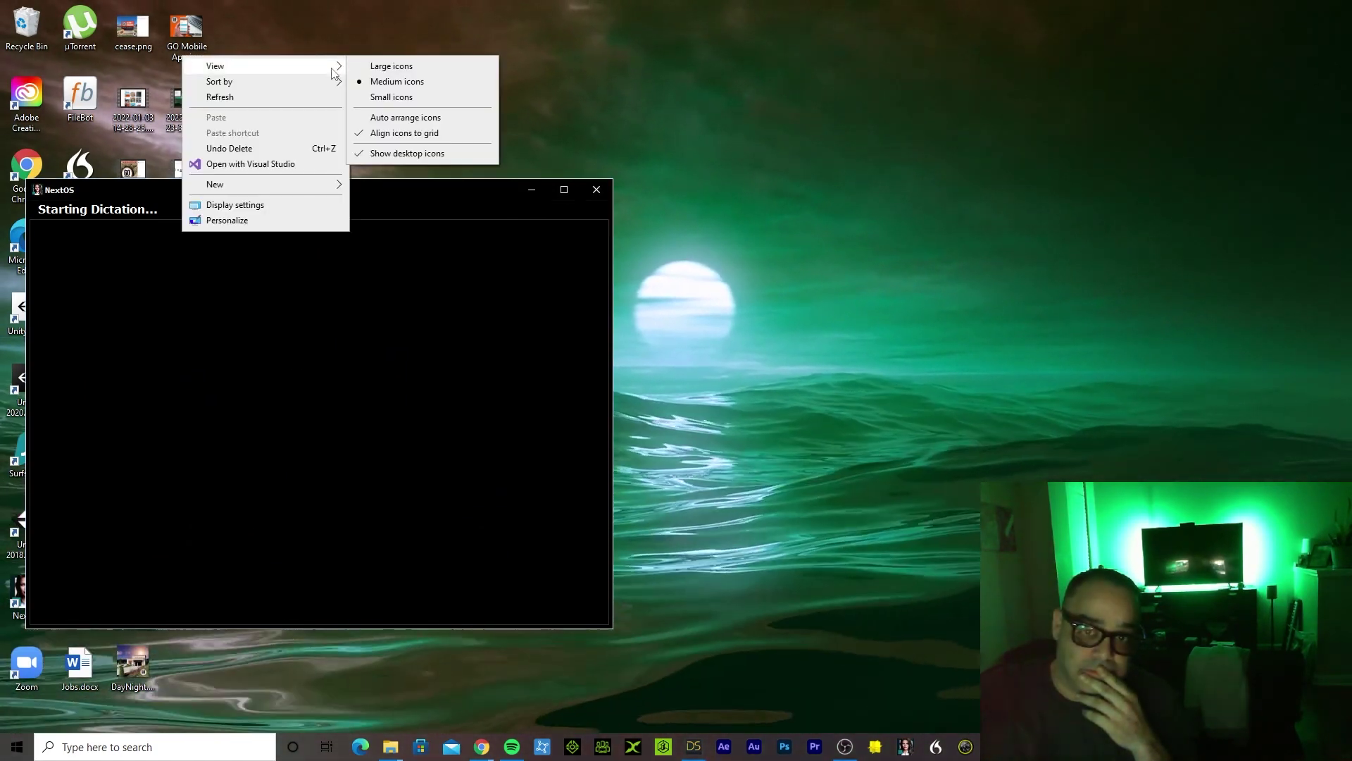
pyautogui.click(394, 153)
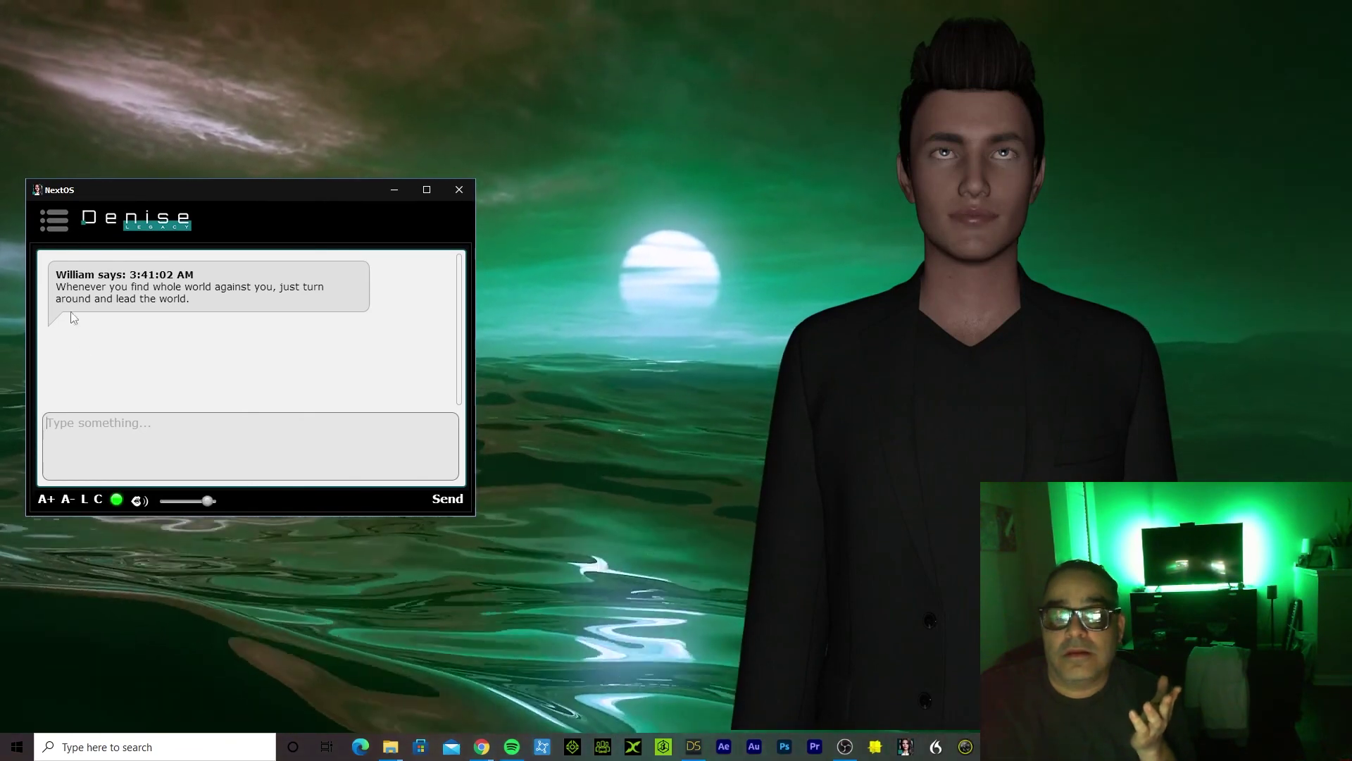
# Turn off speech recognition and change the assistant's name to Billy in the NextOS settings
pyautogui.click(117, 501)
pyautogui.click(117, 502)
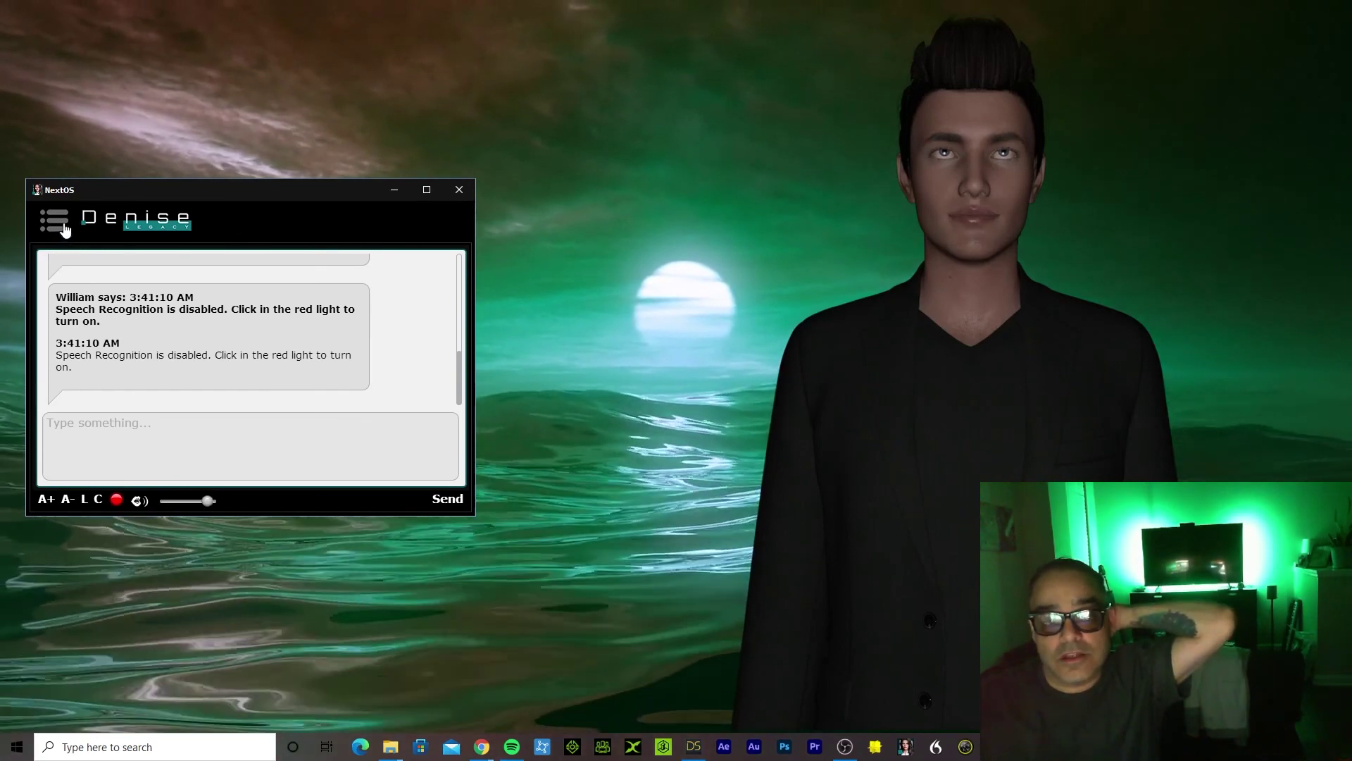
pyautogui.click(54, 220)
pyautogui.click(103, 294)
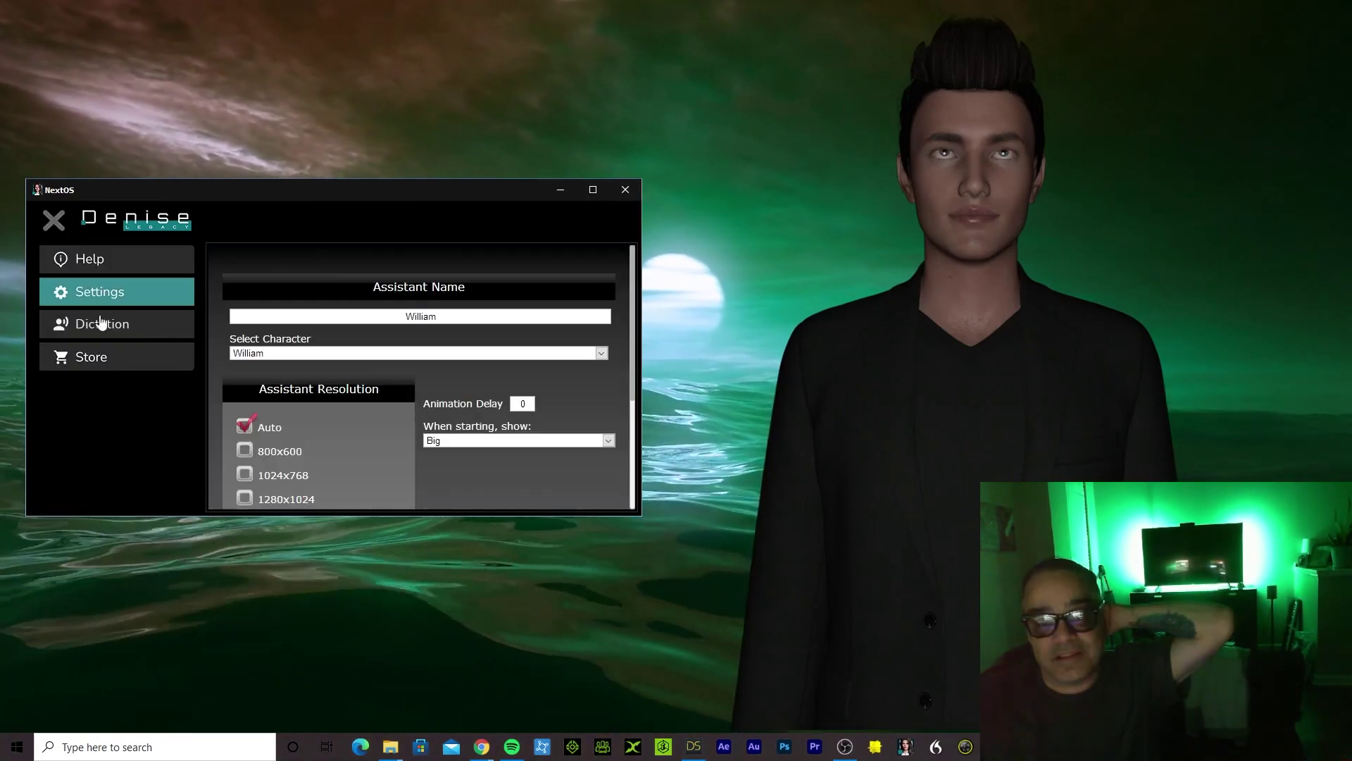
pyautogui.moveTo(449, 315); pyautogui.dragTo(376, 315)
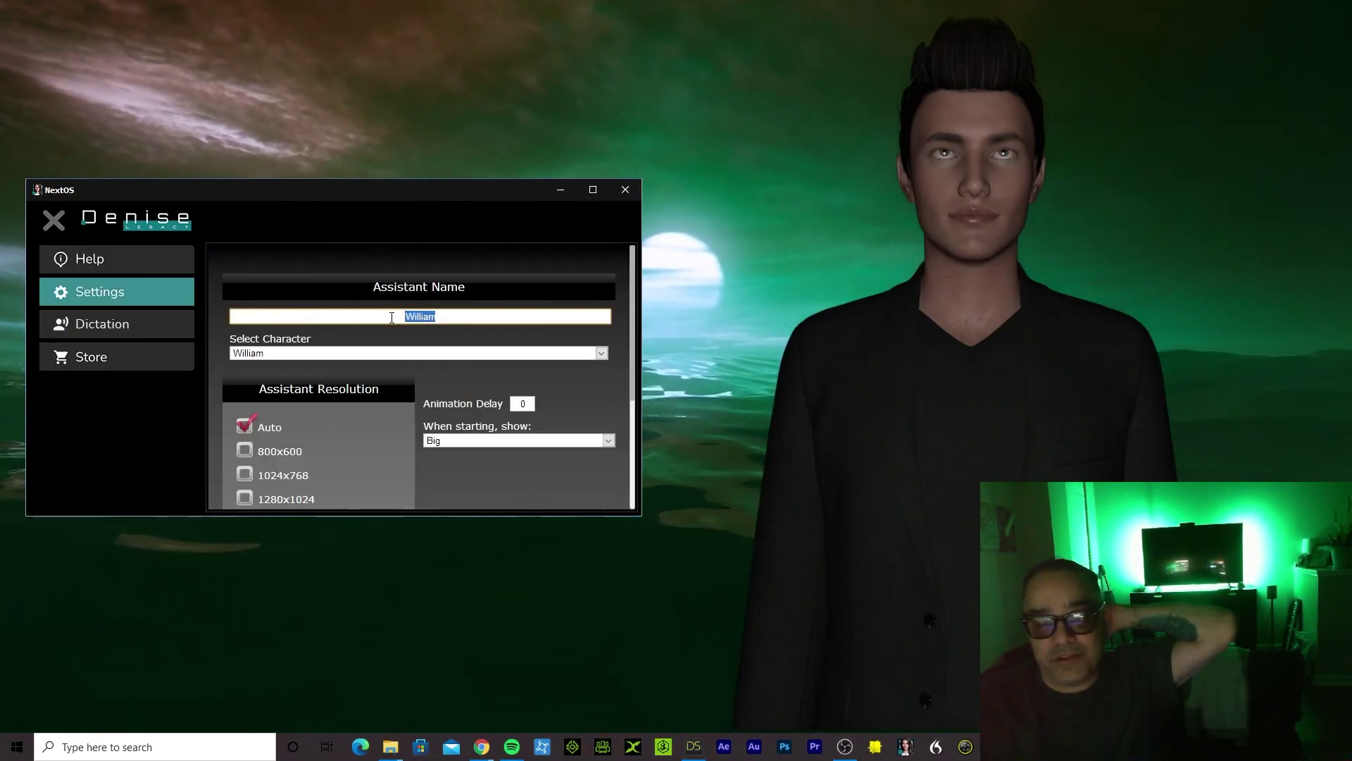
pyautogui.write('B')
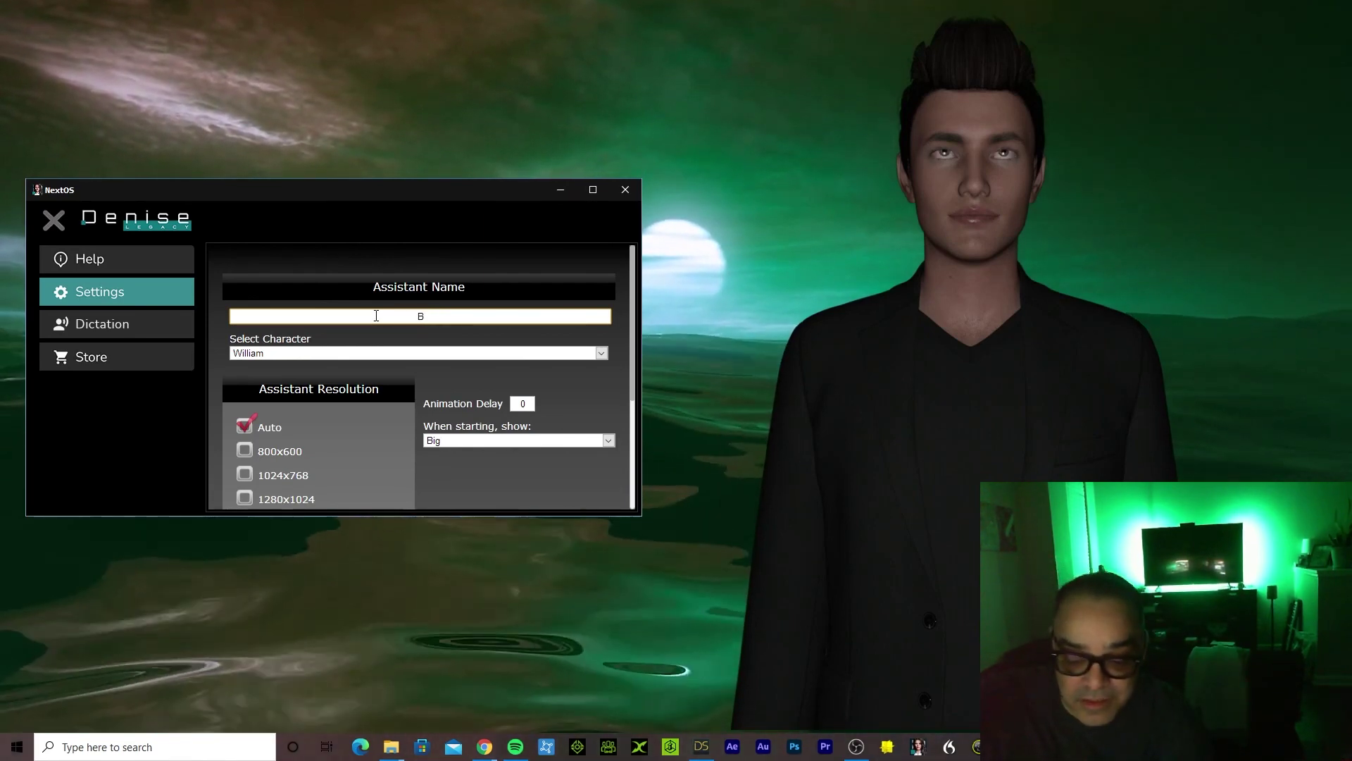
pyautogui.write('illy')
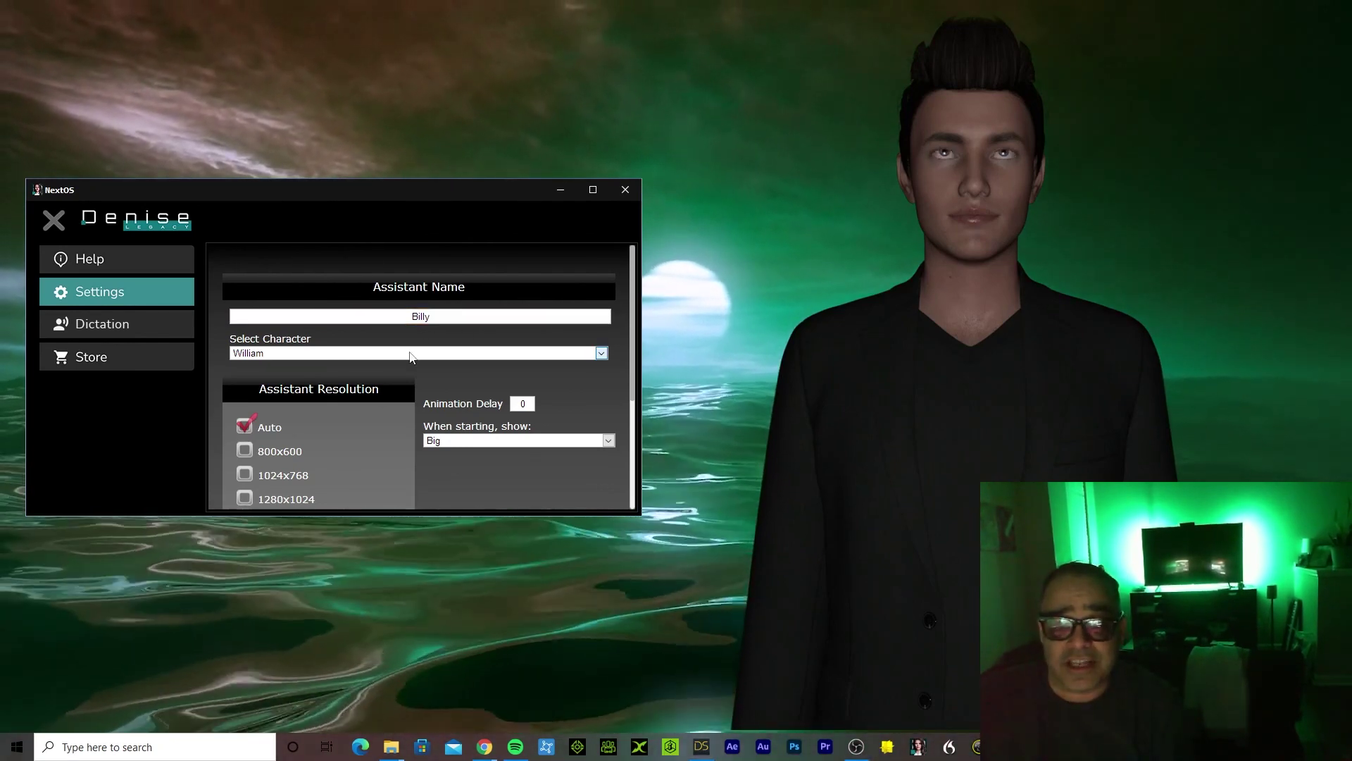
# Choose Billy as the assistant's character and CereVoice William - English (England) as its voice
pyautogui.click(411, 353)
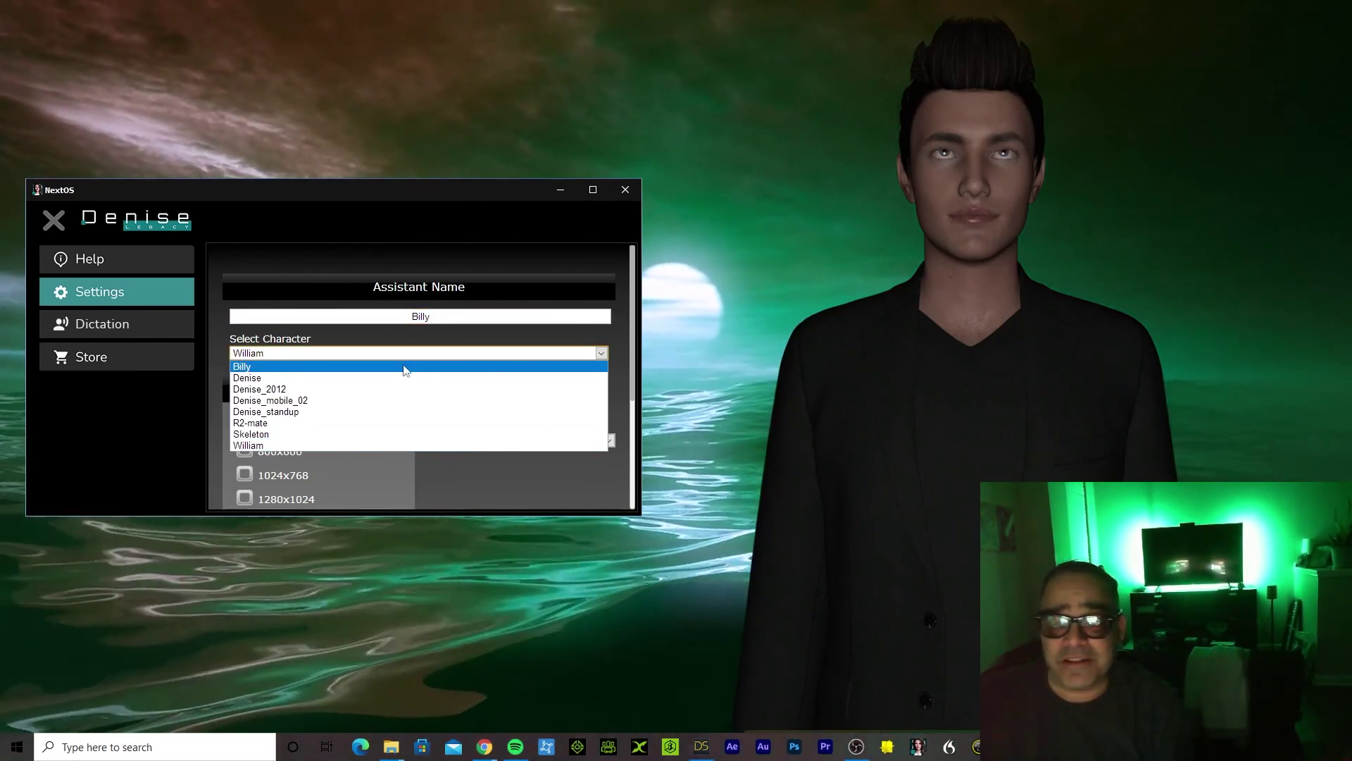
pyautogui.click(405, 367)
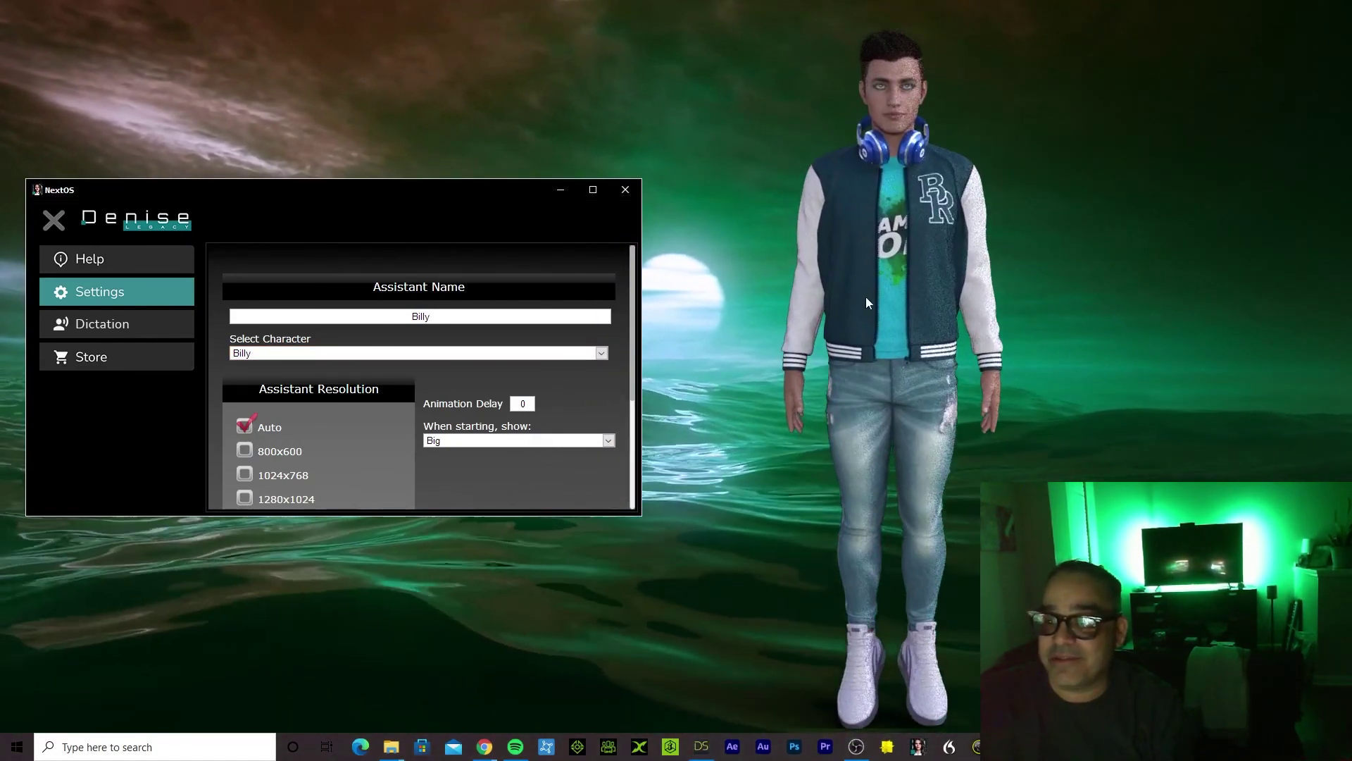
pyautogui.scroll(-3, 475, 387)
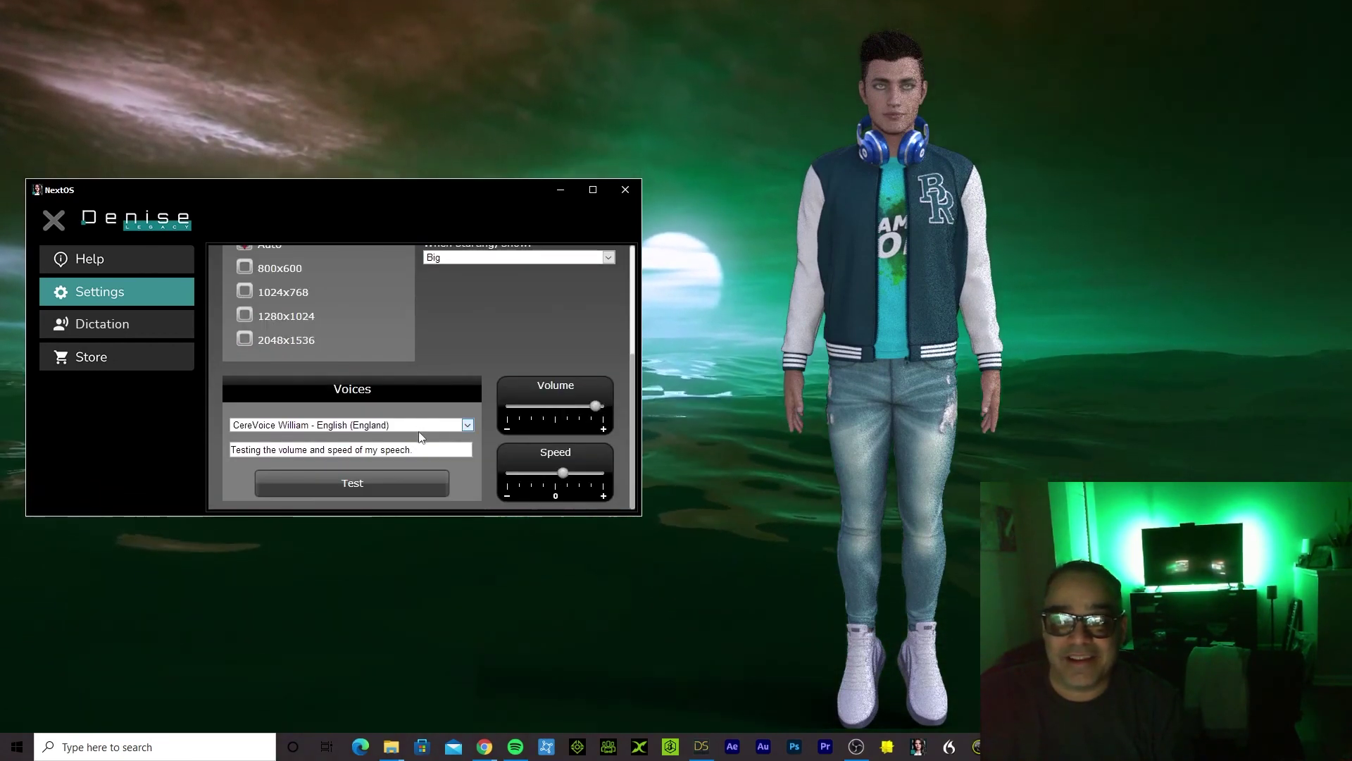
pyautogui.click(421, 426)
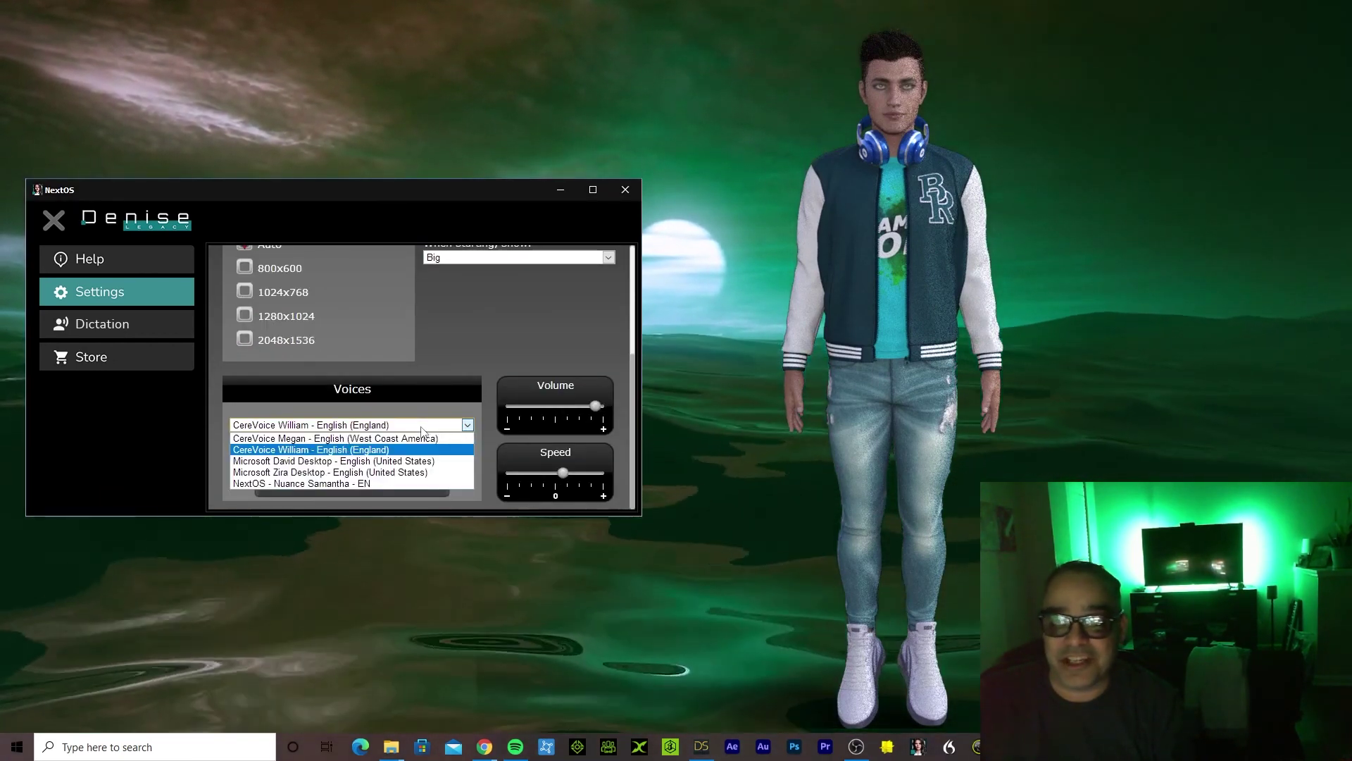
pyautogui.click(389, 449)
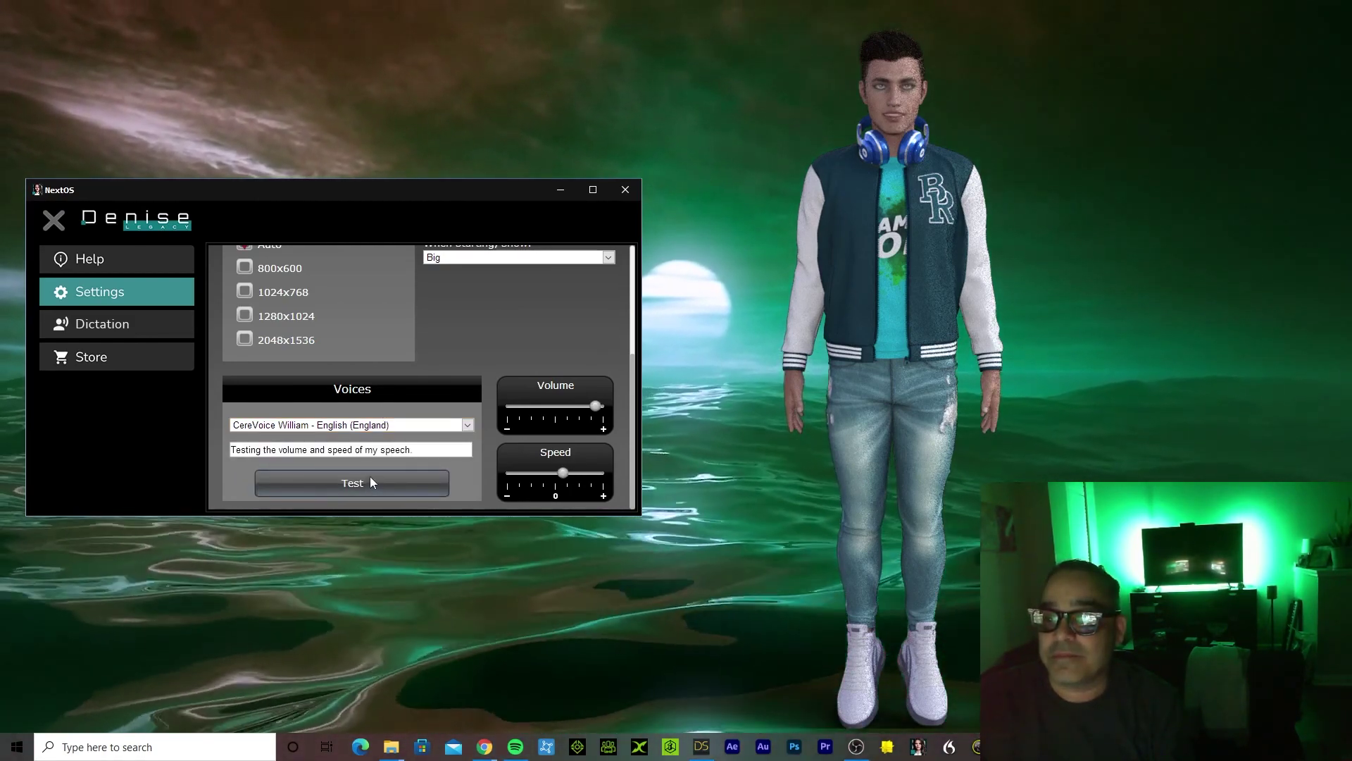
# Leave the settings and send the chat message "hello" to the Billy assistant
pyautogui.click(53, 221)
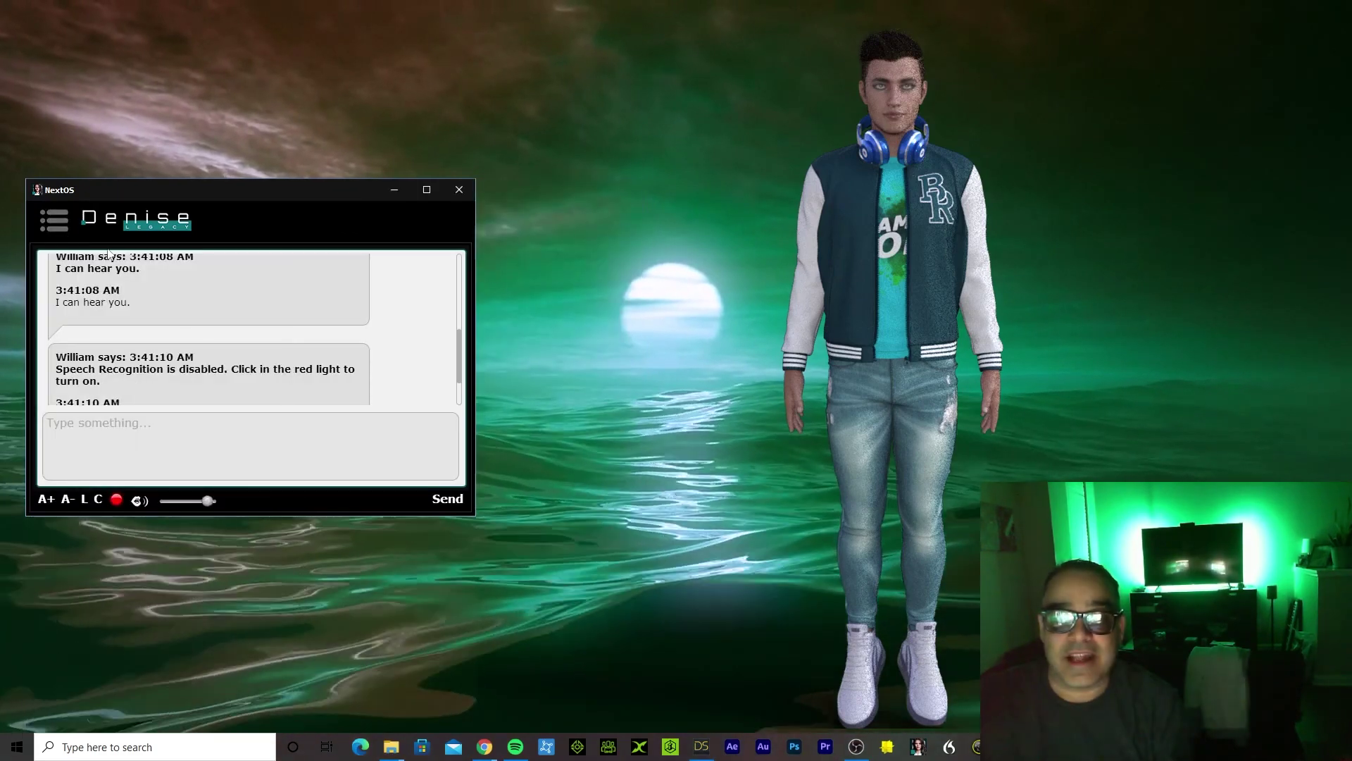
pyautogui.click(164, 417)
pyautogui.write('h')
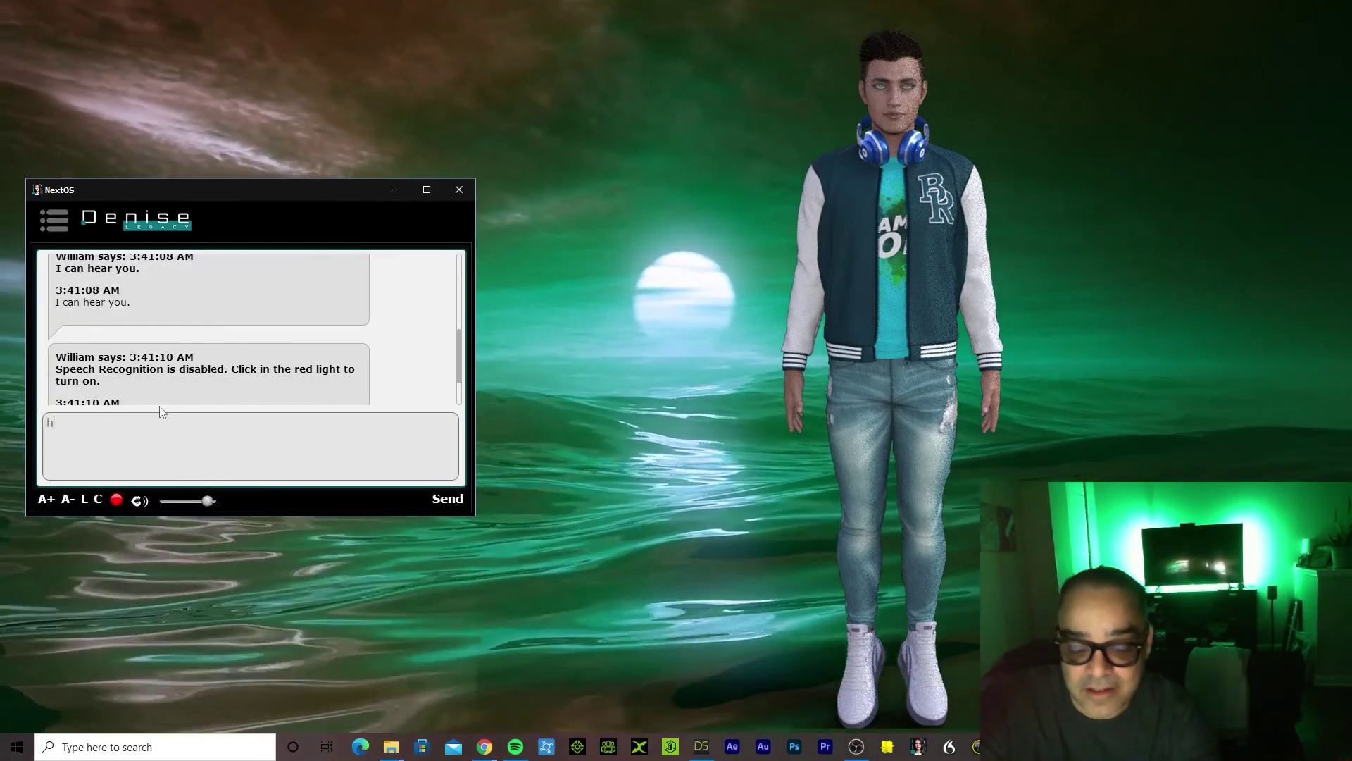
pyautogui.write('ello')
pyautogui.press('Return')
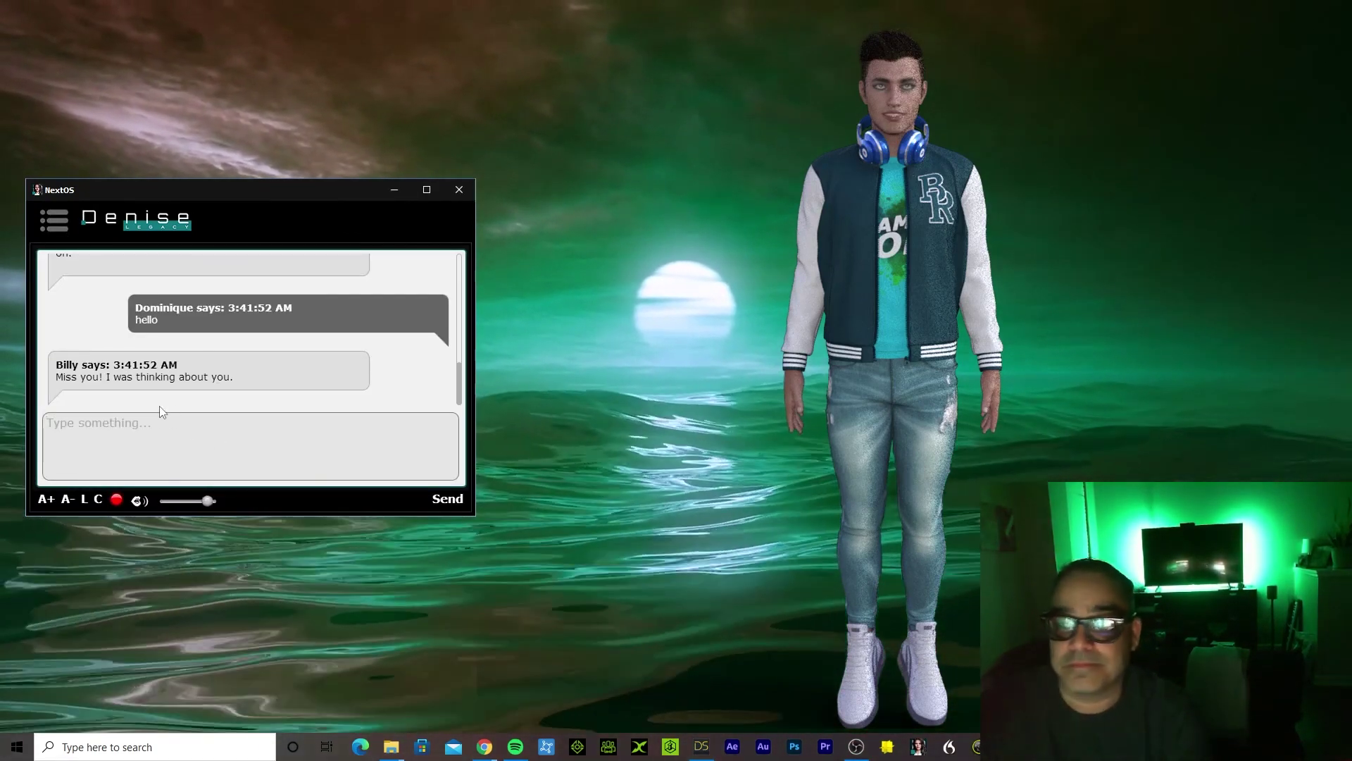